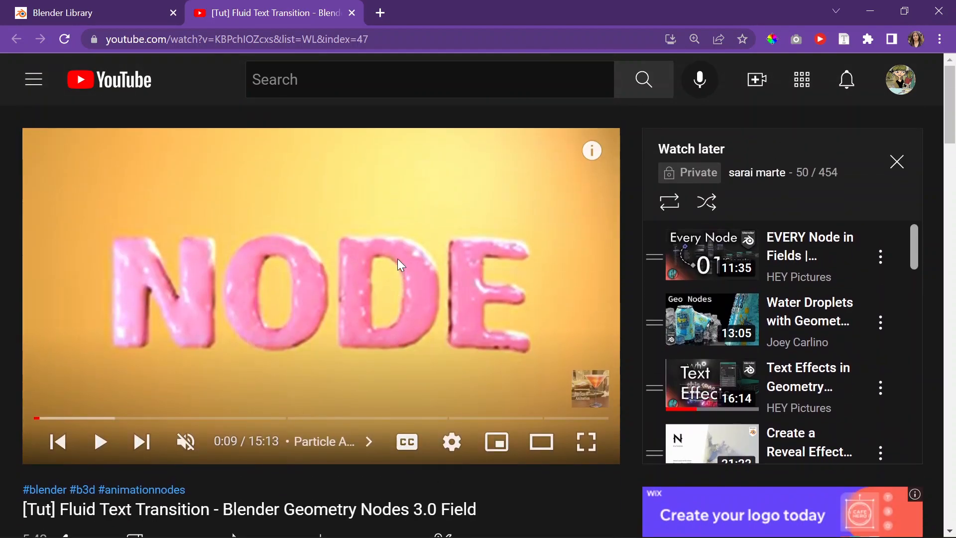
Step: Switch to Blender and start a new General file in the Geometry Nodes workspace
click(871, 11)
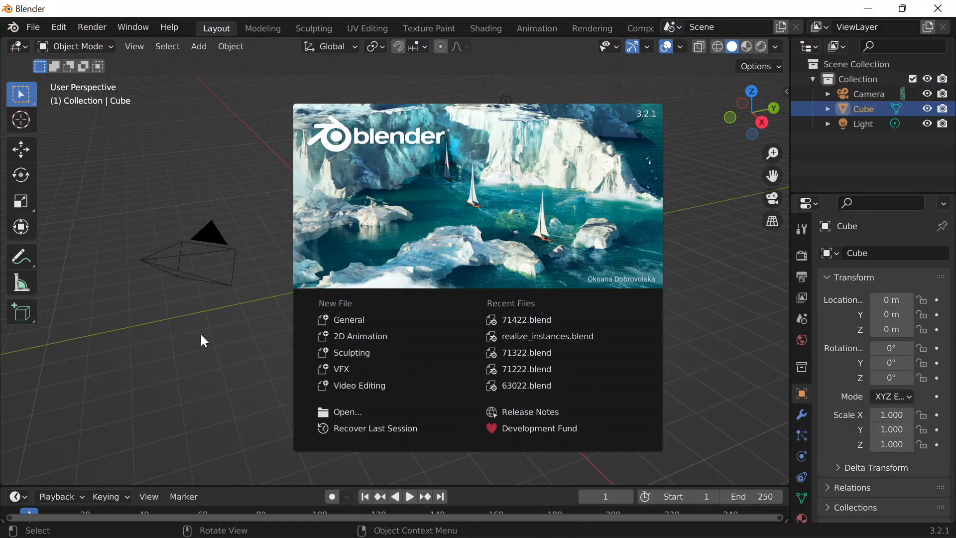
click(333, 319)
scroll(486, 22, down, 2)
scroll(487, 23, down, 2)
click(580, 29)
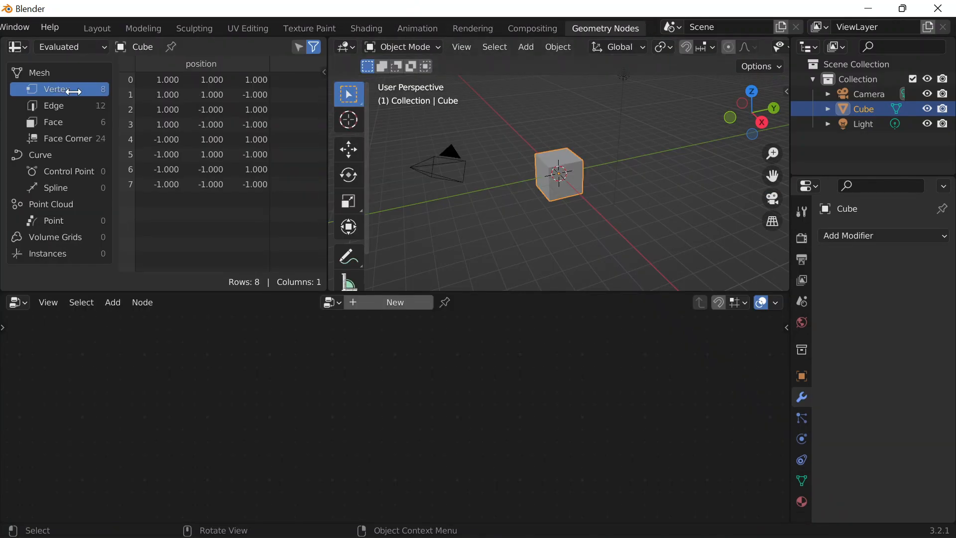
Step: Collapse the spreadsheet to widen the 3D viewport and create a new geometry node tree on the cube
drag(328, 55, 18, 55)
click(392, 305)
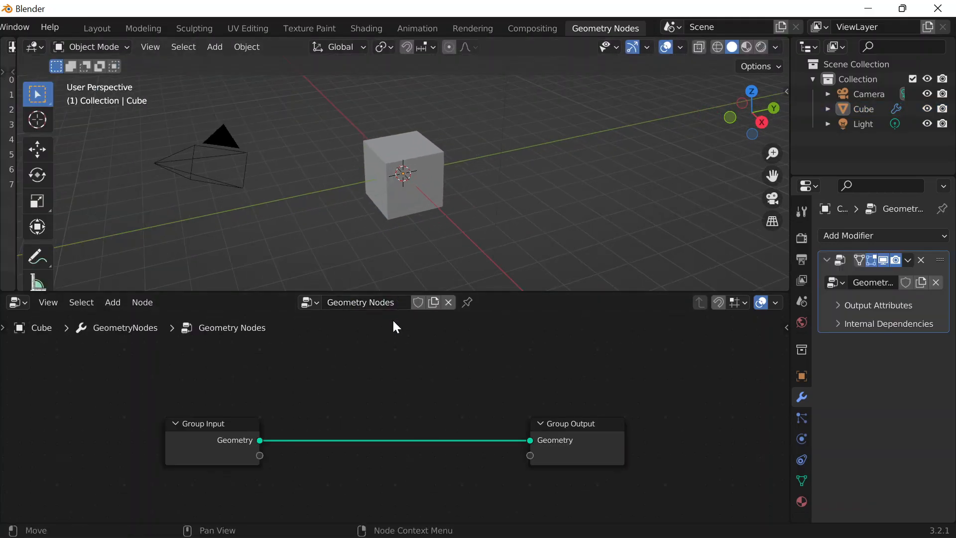
scroll(427, 395, up, 3)
scroll(450, 234, up, 2)
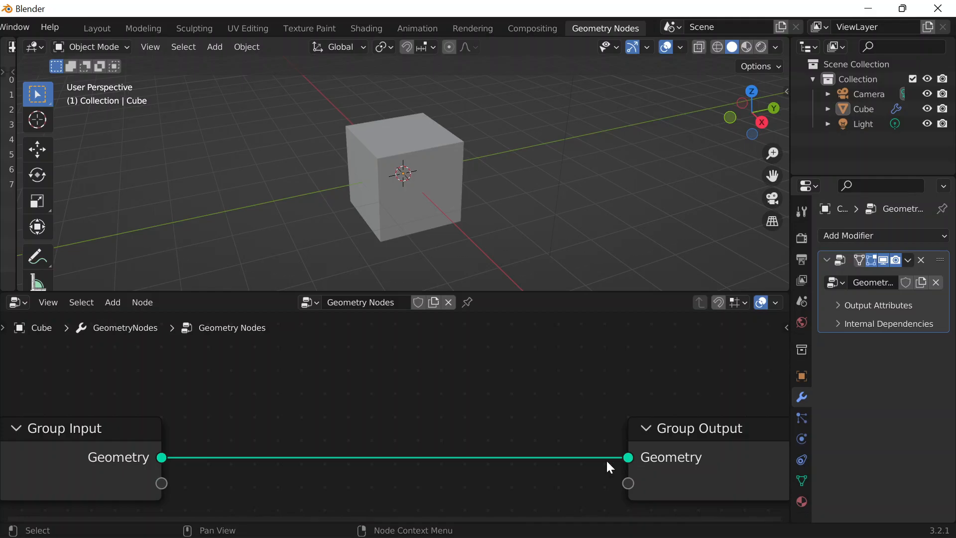
Step: Disconnect Group Input from Group Output and add a String to Curves node between them
drag(620, 461, 303, 423)
key(shift+a)
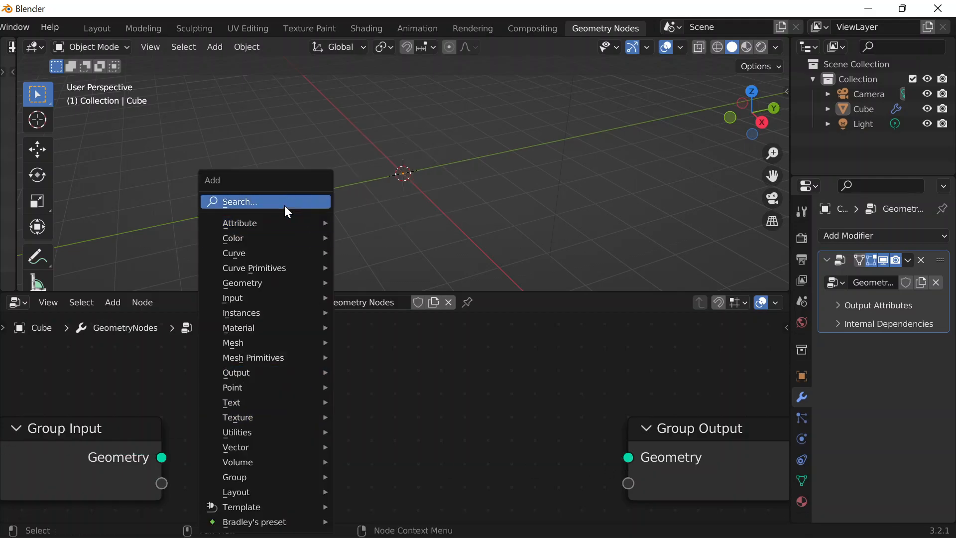
click(269, 201)
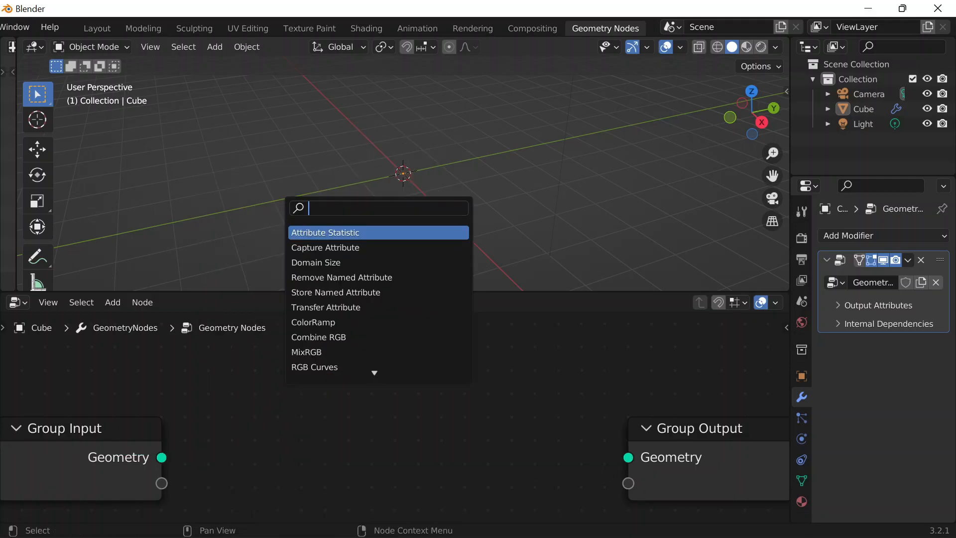
text(string to)
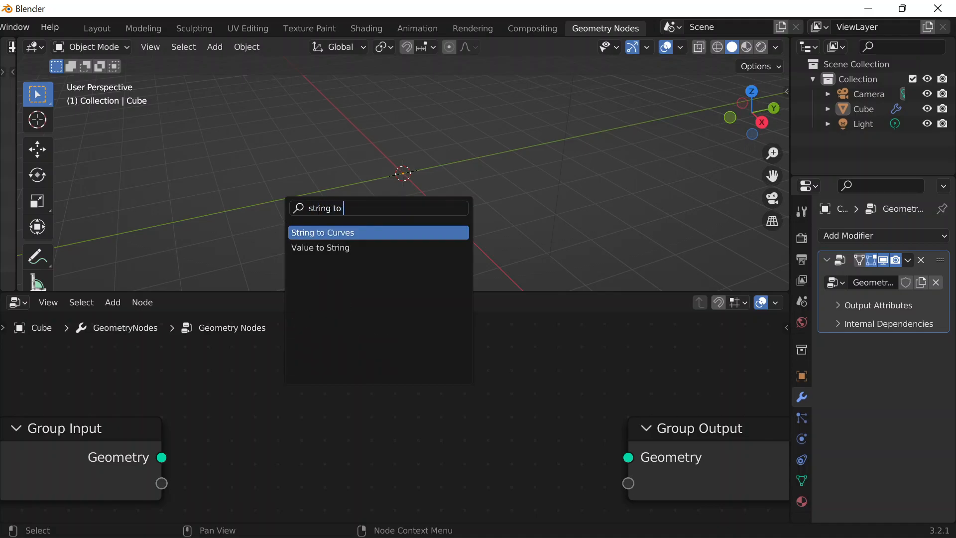
key(Return)
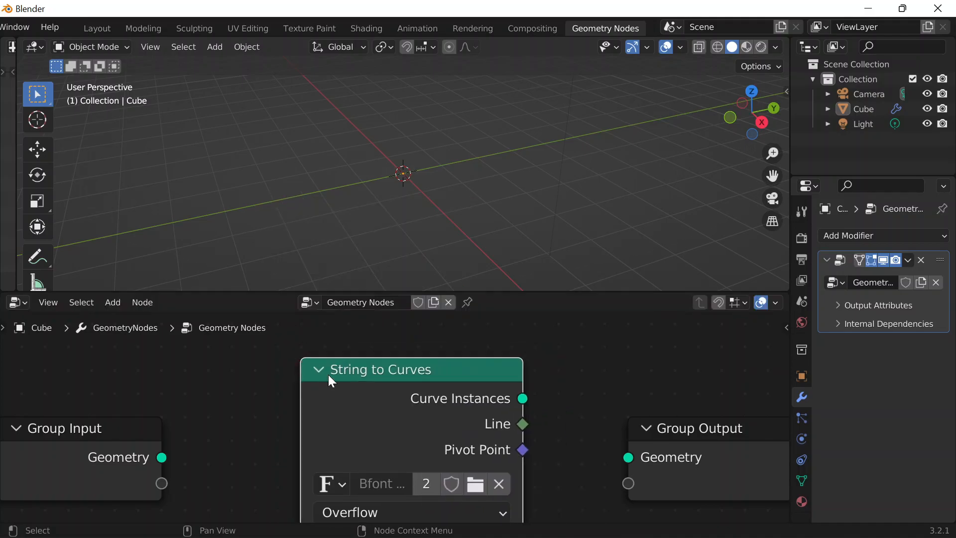
click(355, 369)
Step: Connect Curve Instances to the Group Output's Geometry, and enlarge the node editor and the properties area
drag(499, 393, 629, 455)
drag(679, 440, 714, 441)
scroll(626, 383, down, 2)
middle_drag(604, 379, 482, 308)
drag(570, 294, 568, 178)
middle_drag(465, 260, 506, 258)
click(344, 476)
drag(790, 342, 707, 345)
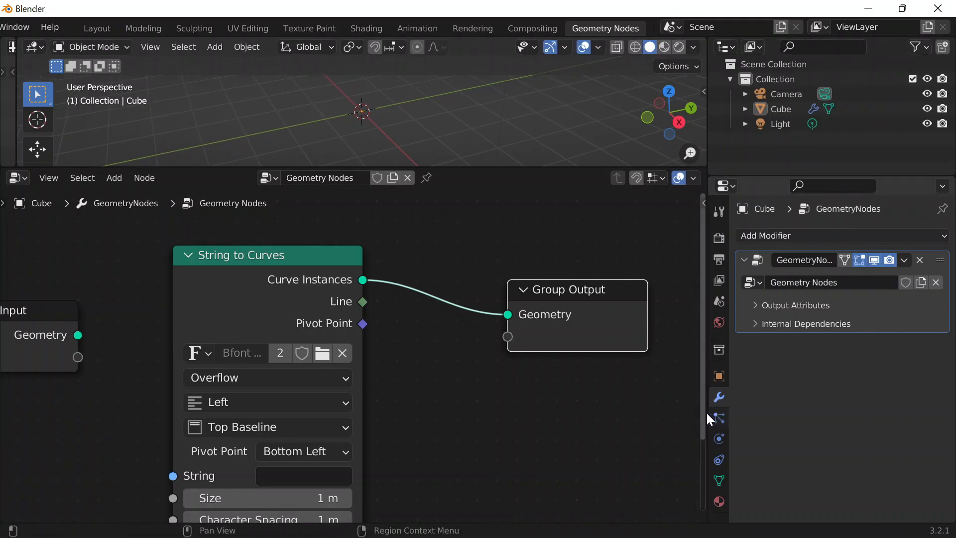
Step: Expose the String to Curves node's String as a group input and set the modifier's text to HELLO
click(271, 476)
drag(173, 475, 79, 350)
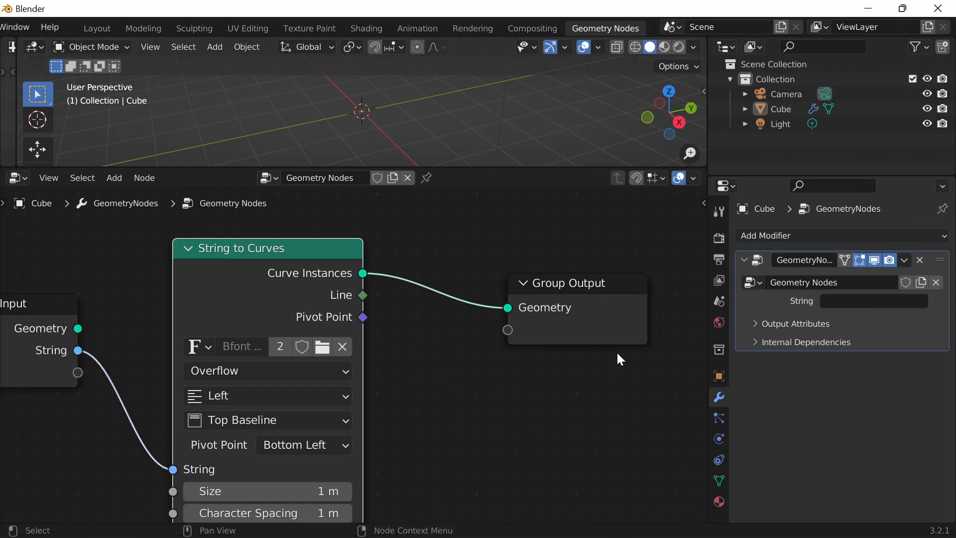
click(869, 301)
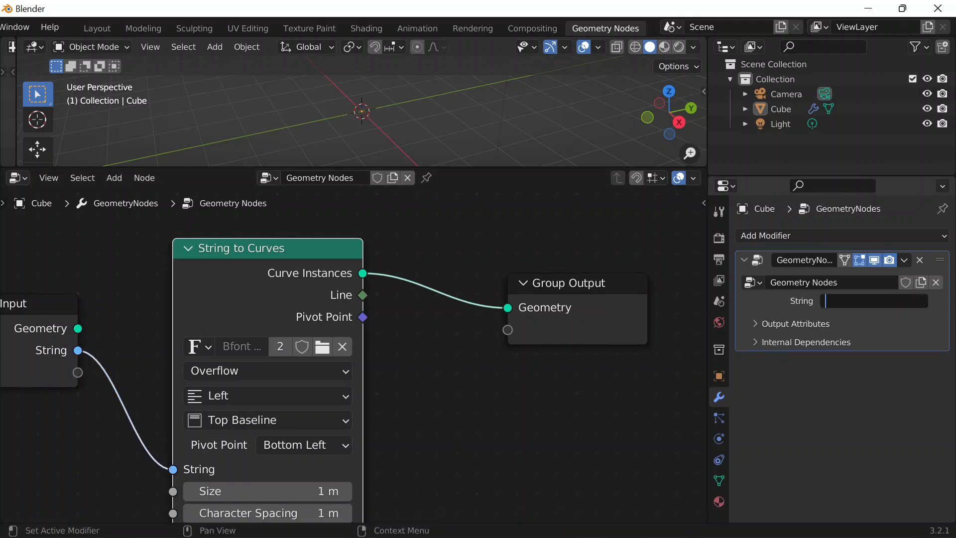
text(HELLO)
key(Return)
Step: Set the text object's X rotation to 90° so it stands upright
middle_drag(549, 149, 583, 142)
click(720, 377)
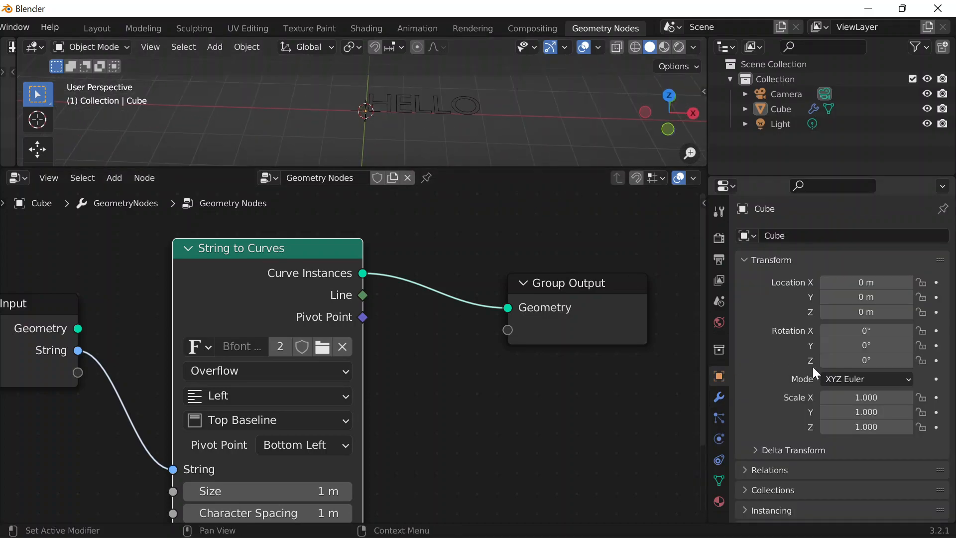
click(897, 330)
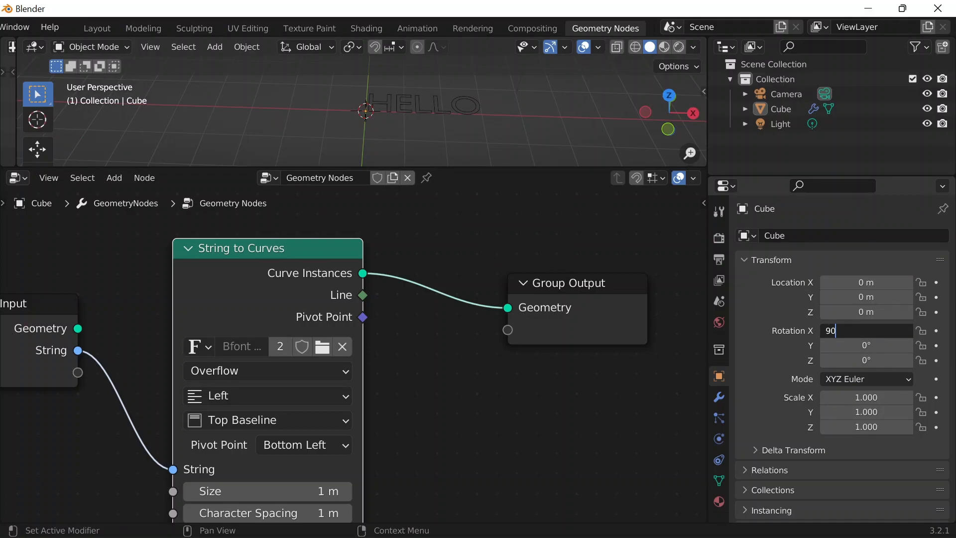
key(Return)
middle_drag(513, 115, 459, 130)
scroll(459, 130, up, 2)
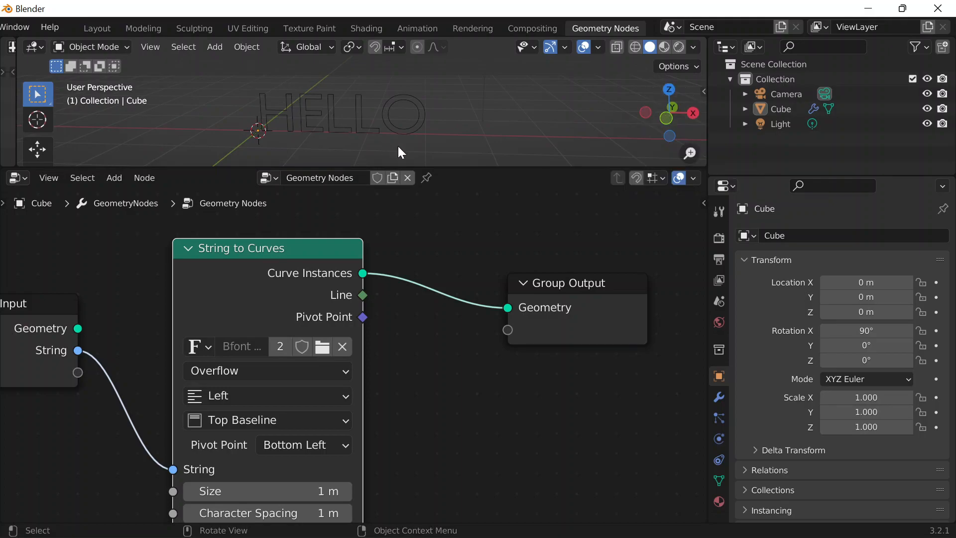
Step: Insert a Fill Curve node between String to Curves and Group Output
scroll(477, 288, up, 1)
scroll(472, 283, up, 1)
key(shift+a)
click(412, 202)
text(fill)
key(Return)
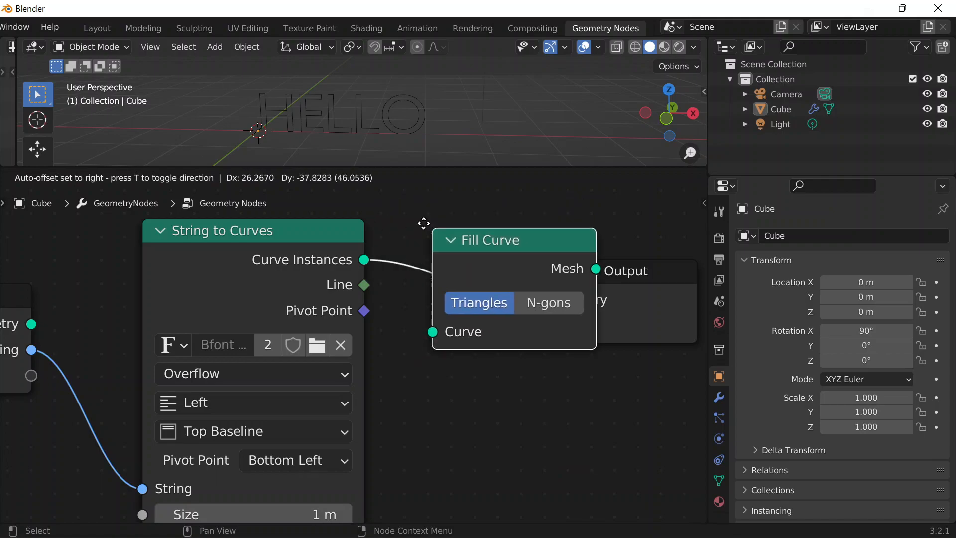
click(423, 222)
middle_drag(422, 222, 345, 216)
scroll(428, 130, up, 3)
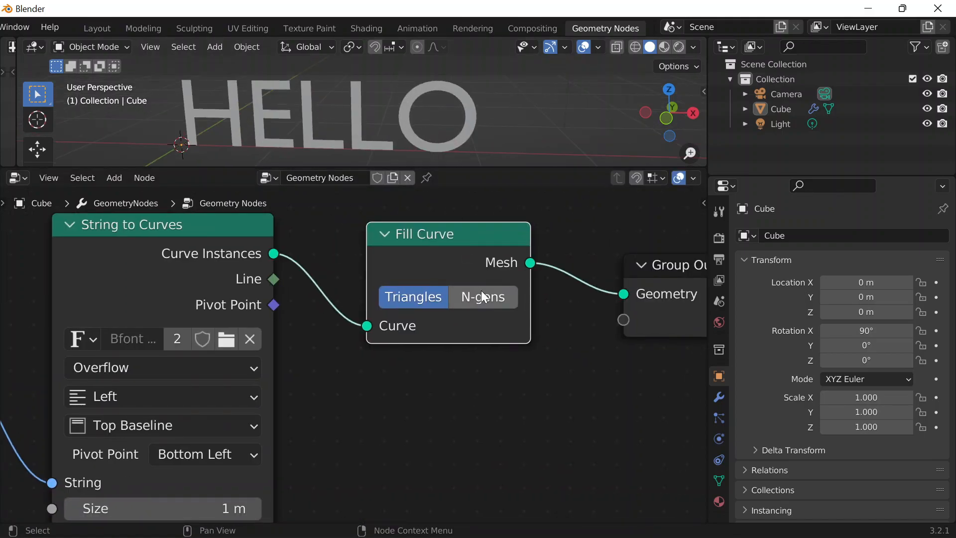
Step: Set the Fill Curve node to N-gons, checking the mesh in wireframe before returning to solid shading
click(635, 47)
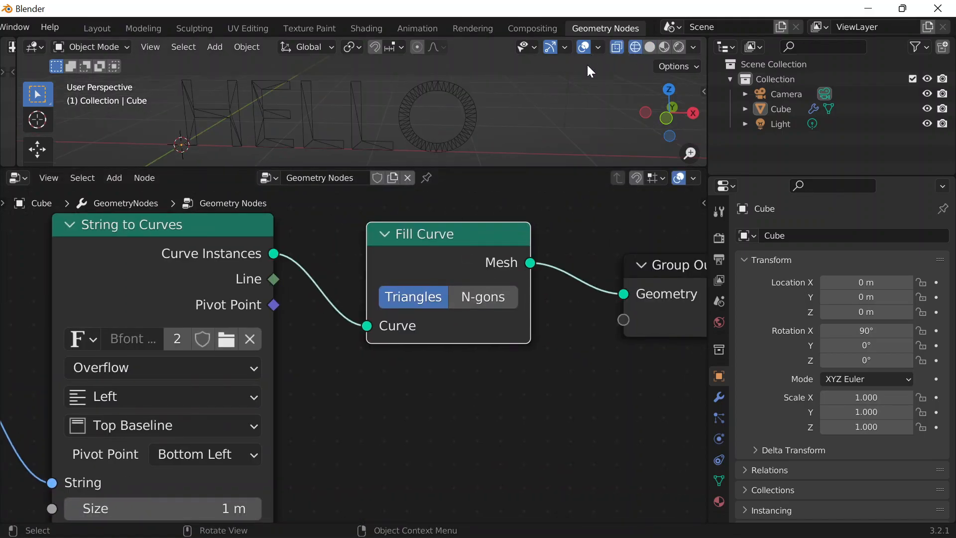
click(486, 303)
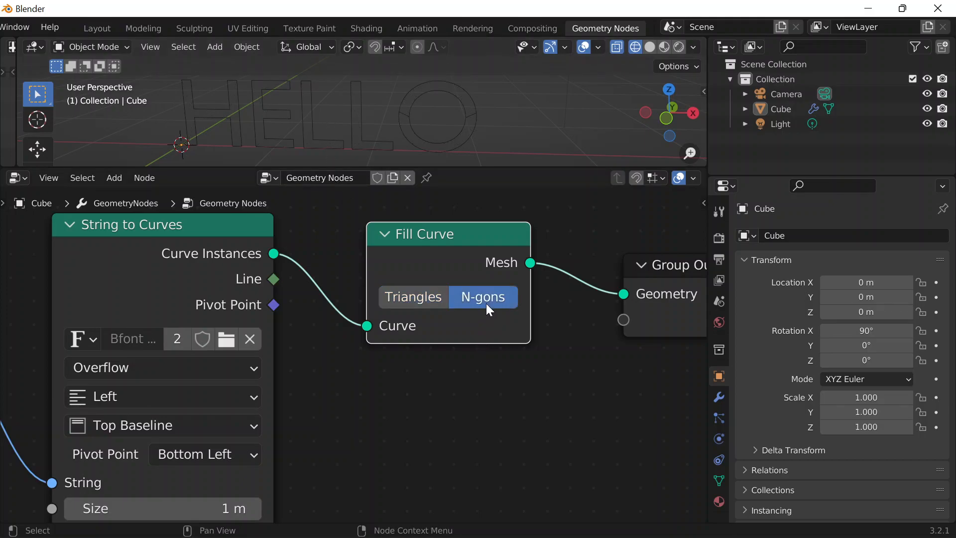
click(650, 48)
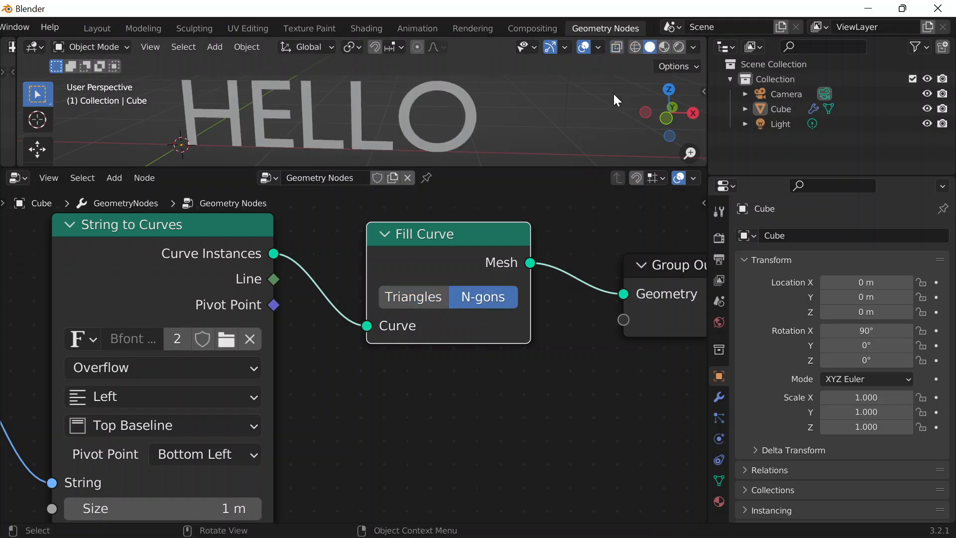
Step: Insert an Extrude Mesh node after Fill Curve and set its Offset Scale to 0.1
key(shift+a)
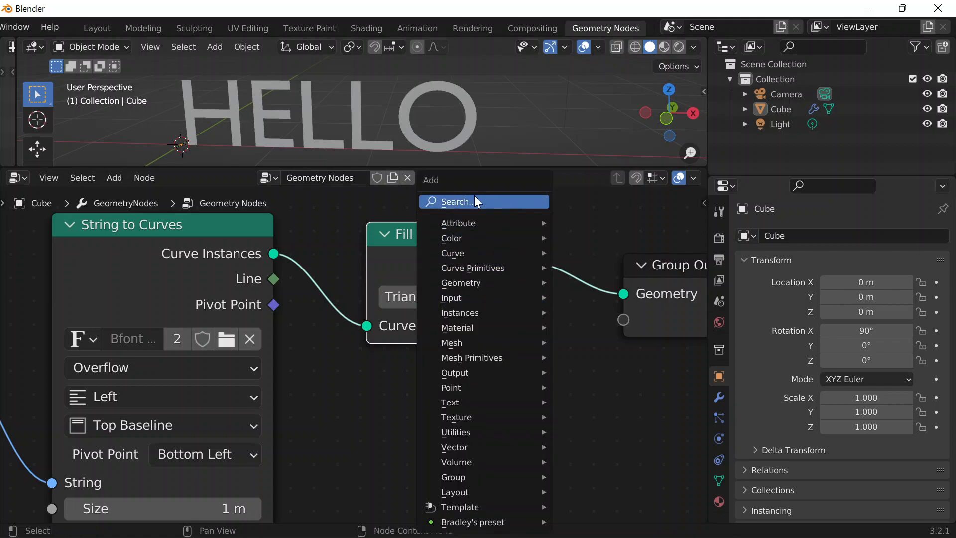
click(474, 195)
text(extrude)
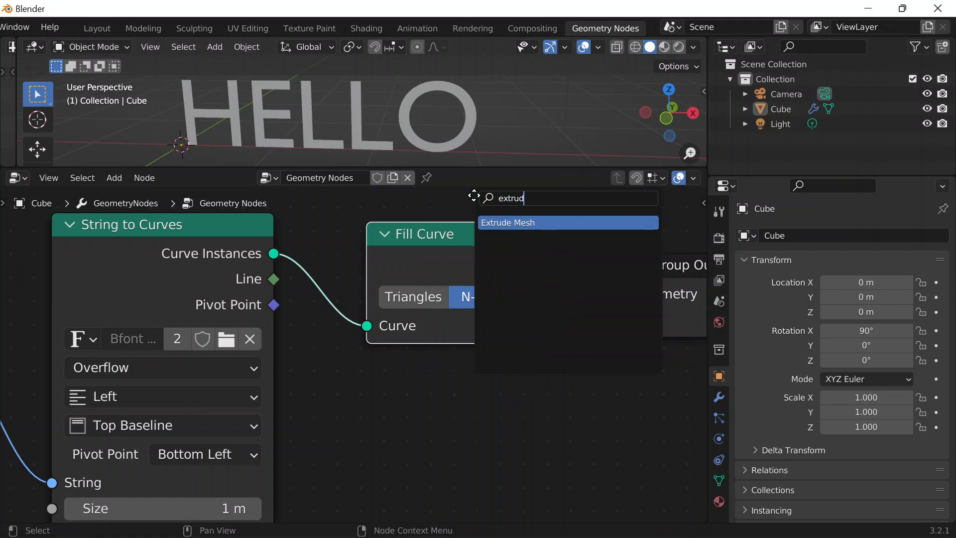
key(Return)
click(596, 214)
middle_drag(576, 232, 403, 231)
click(540, 442)
text(.1)
key(Return)
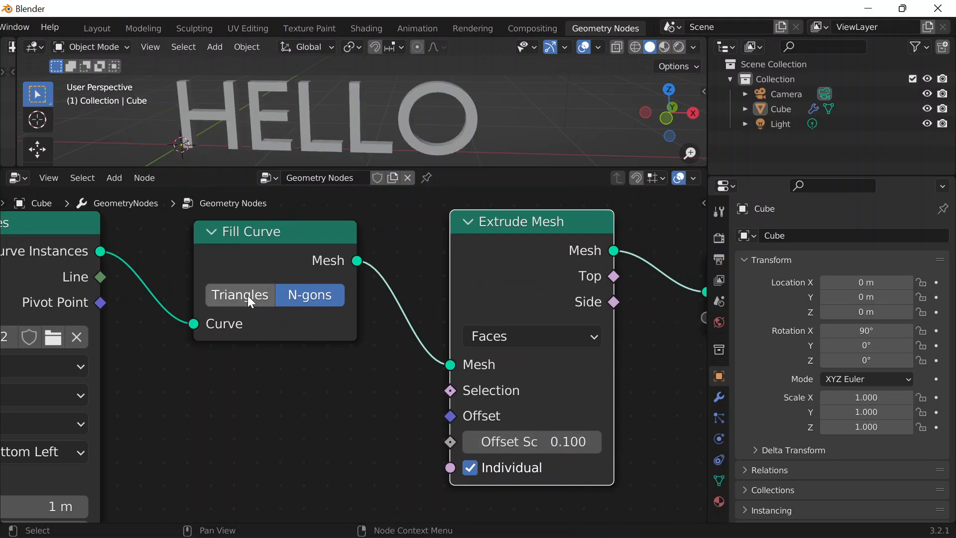
Step: Expose Extrude Mesh's Offset Scale as a group input and try adjusting it in the modifier
scroll(406, 342, down, 3)
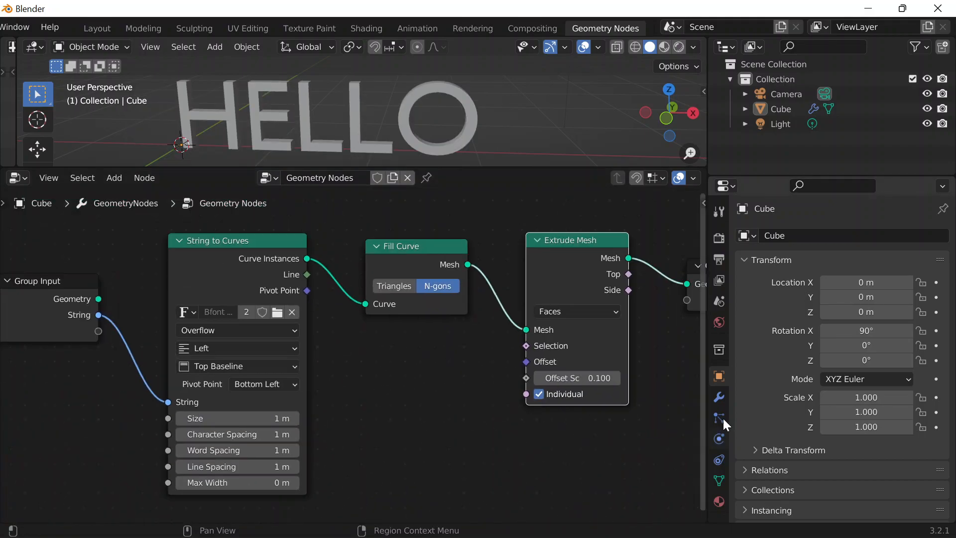
click(719, 397)
drag(526, 378, 95, 333)
mouse_move(880, 320)
mouse_down()
mouse_move(896, 320)
mouse_move(878, 320)
mouse_up()
Step: Enlarge the 3D viewport and examine the extruded letters from the side
middle_drag(513, 118, 336, 115)
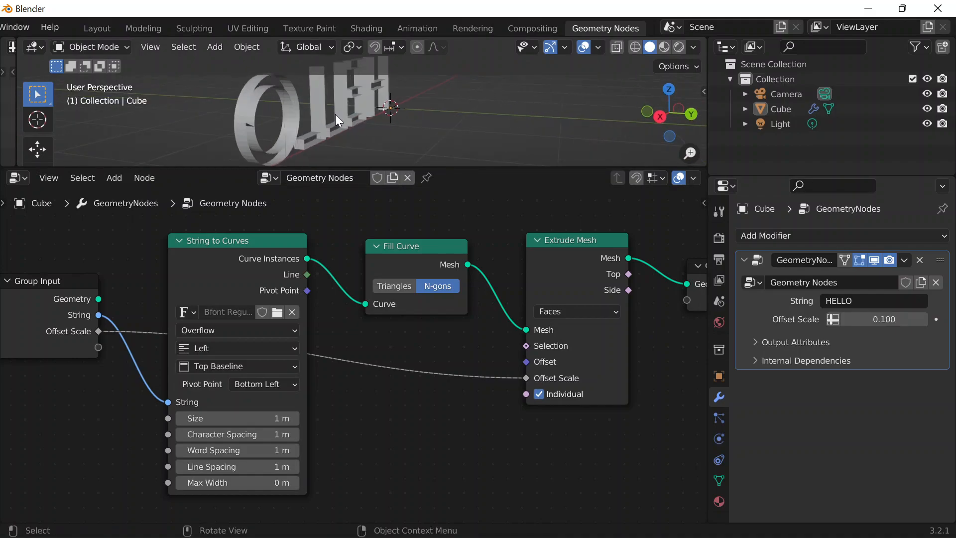
scroll(336, 115, up, 3)
drag(488, 178, 449, 269)
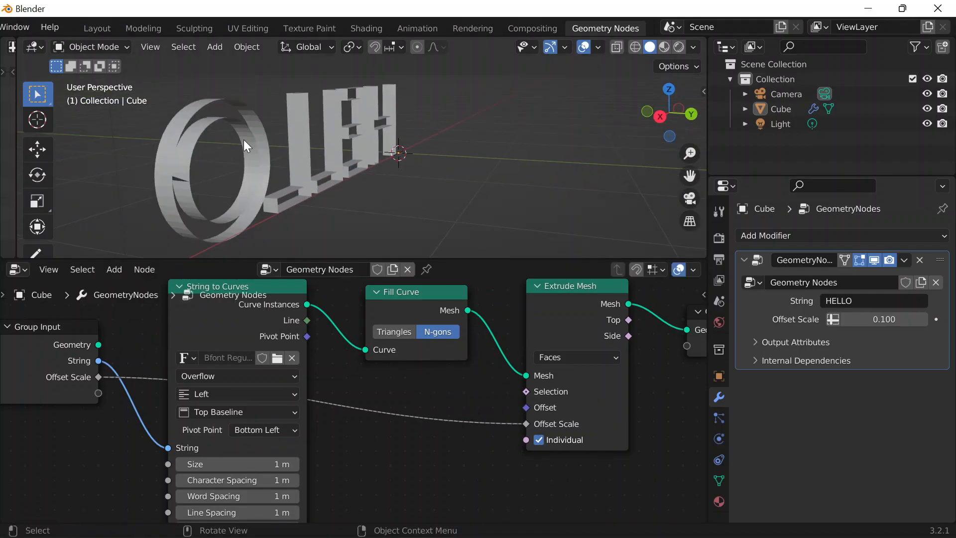
middle_drag(500, 338, 382, 359)
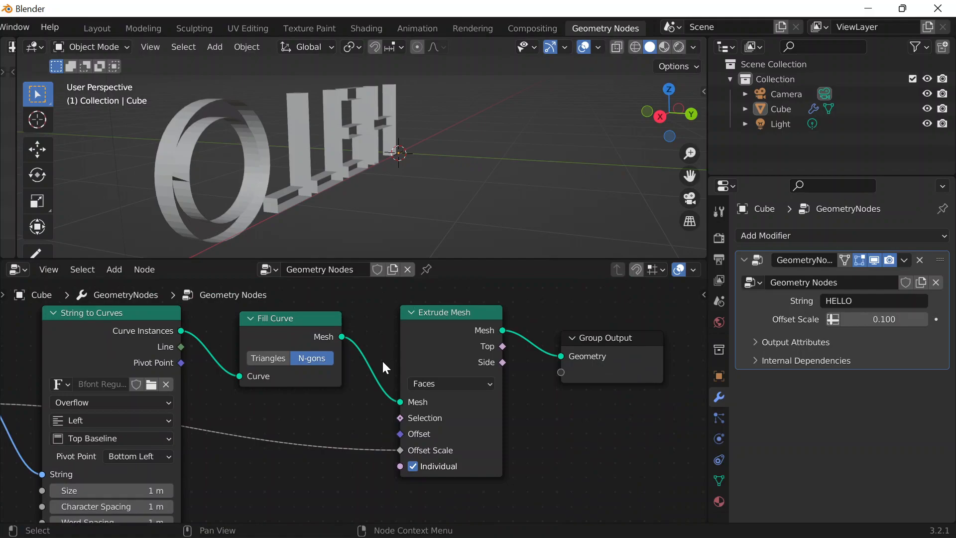
Step: Insert a Join Geometry node after Extrude Mesh and connect Fill Curve's Mesh output to it as well
key(shift+a)
click(315, 202)
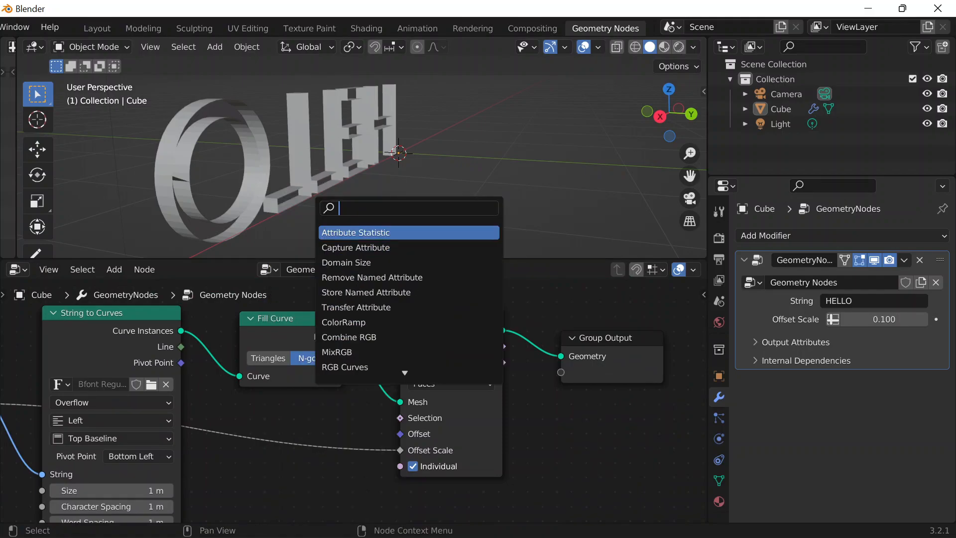
text(join)
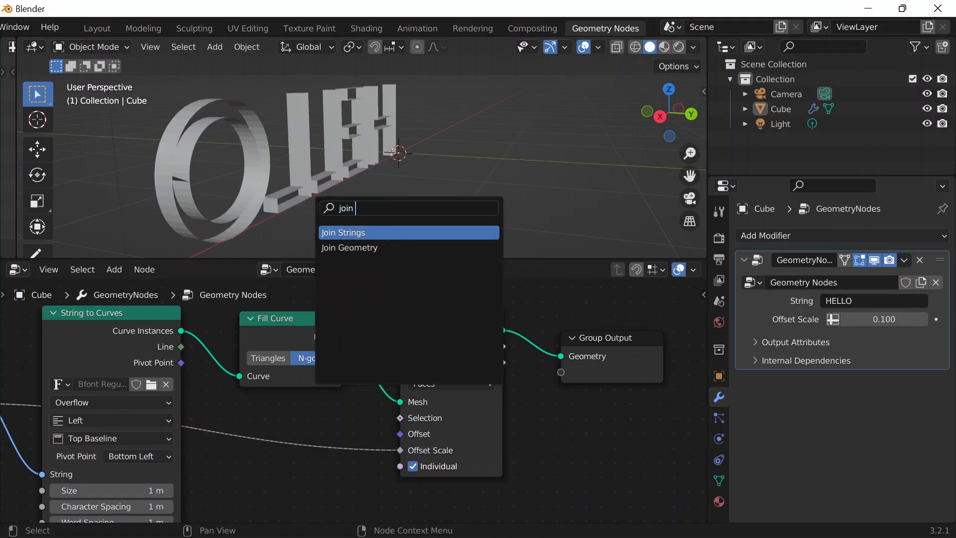
key(Down)
key(Return)
click(513, 298)
middle_drag(513, 298, 373, 301)
drag(201, 342, 419, 367)
middle_drag(328, 202, 508, 202)
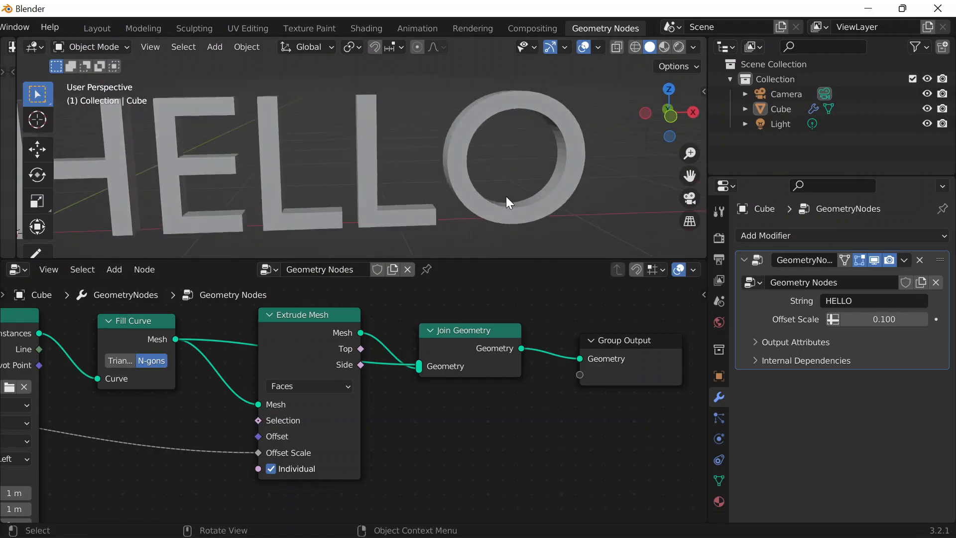
Step: Change the String to Curves node's font to Arial Black
scroll(506, 197, down, 1)
middle_drag(197, 408, 556, 411)
scroll(342, 371, up, 5)
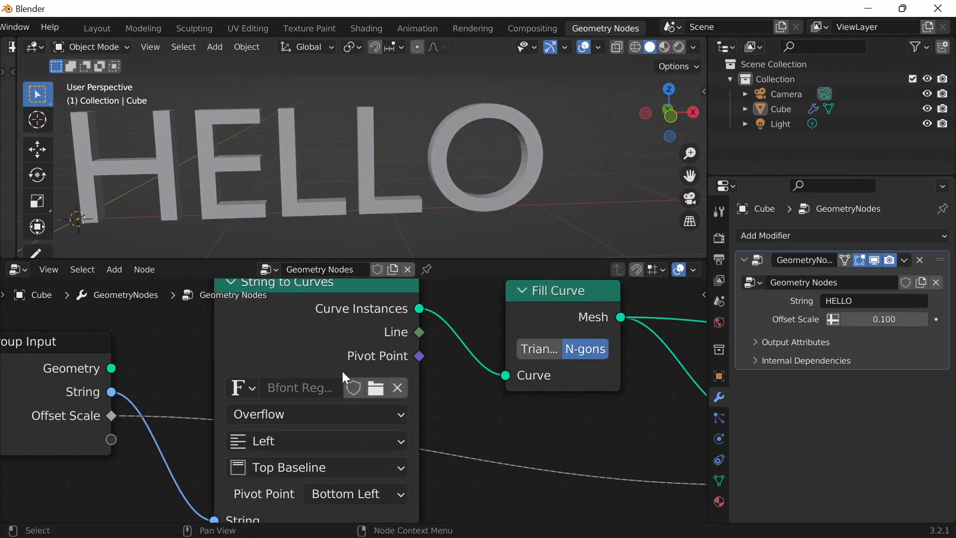
click(379, 387)
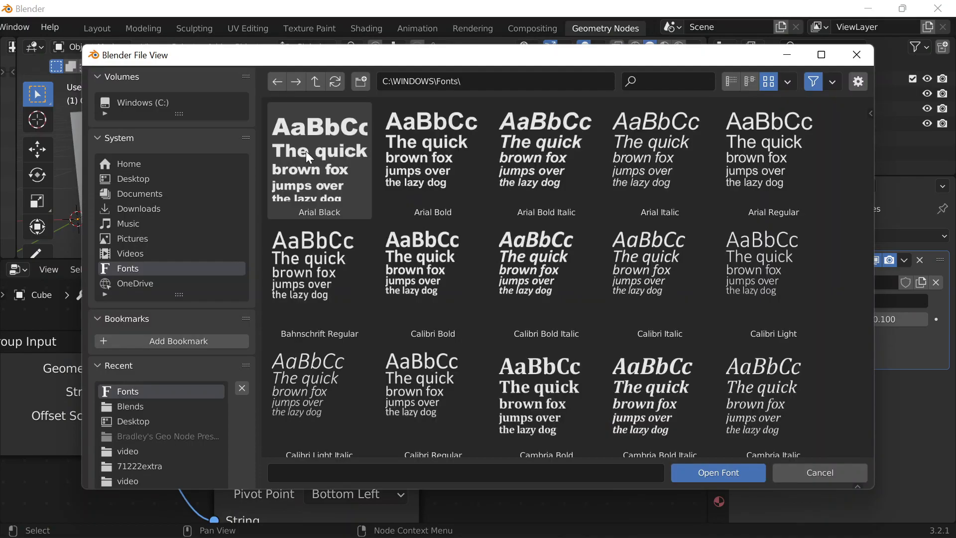
double_click(314, 146)
middle_drag(195, 393, 244, 321)
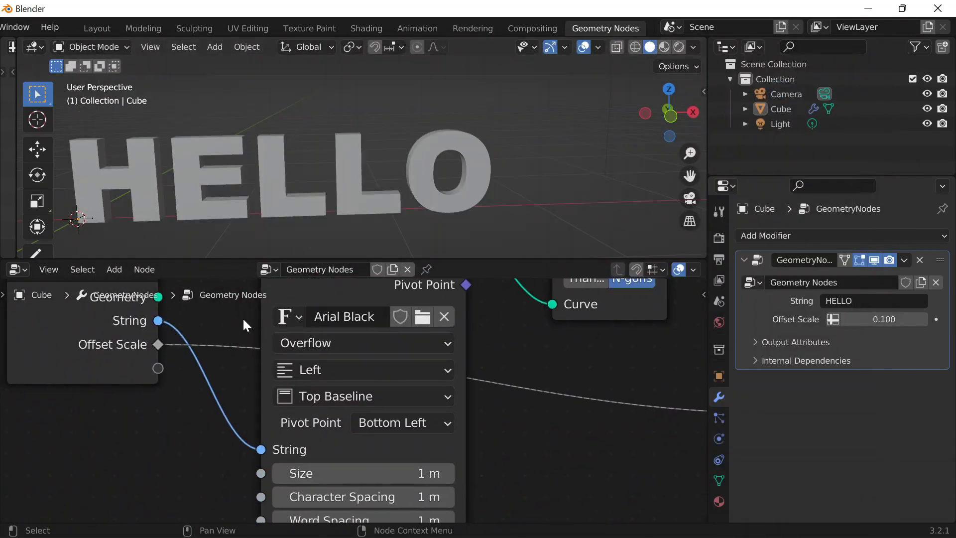
scroll(545, 405, down, 6)
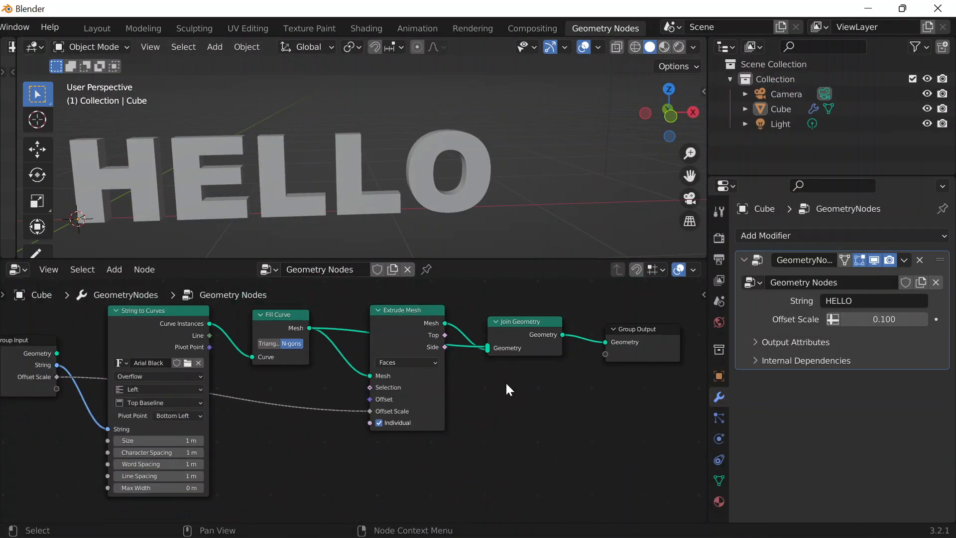
Step: Duplicate the HELLO text object and place the copy behind the original along the Y axis
scroll(394, 189, down, 4)
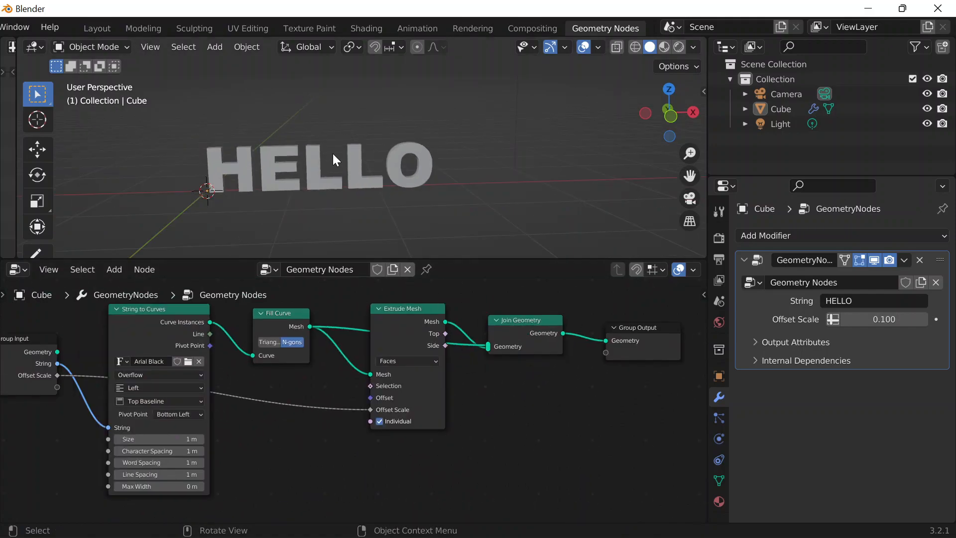
click(309, 166)
key(shift+d)
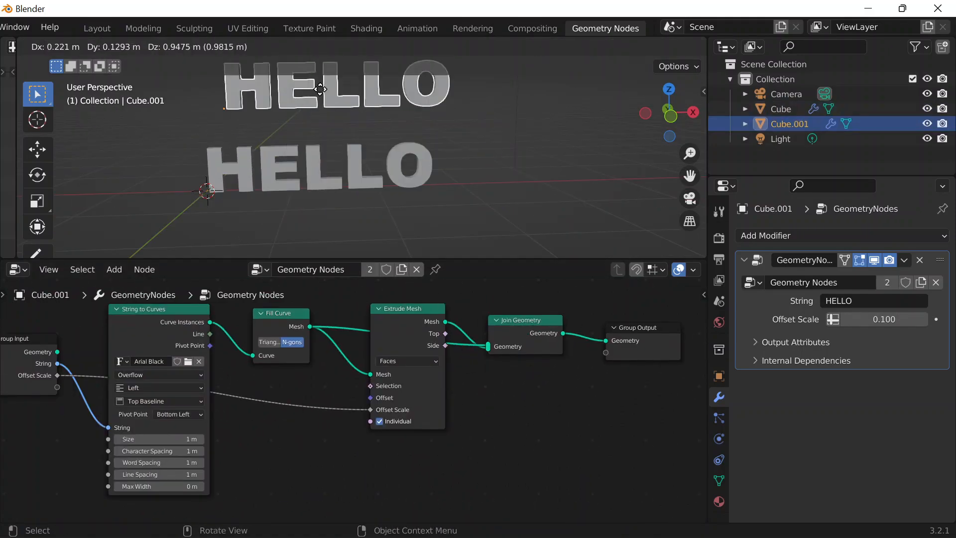
key(y)
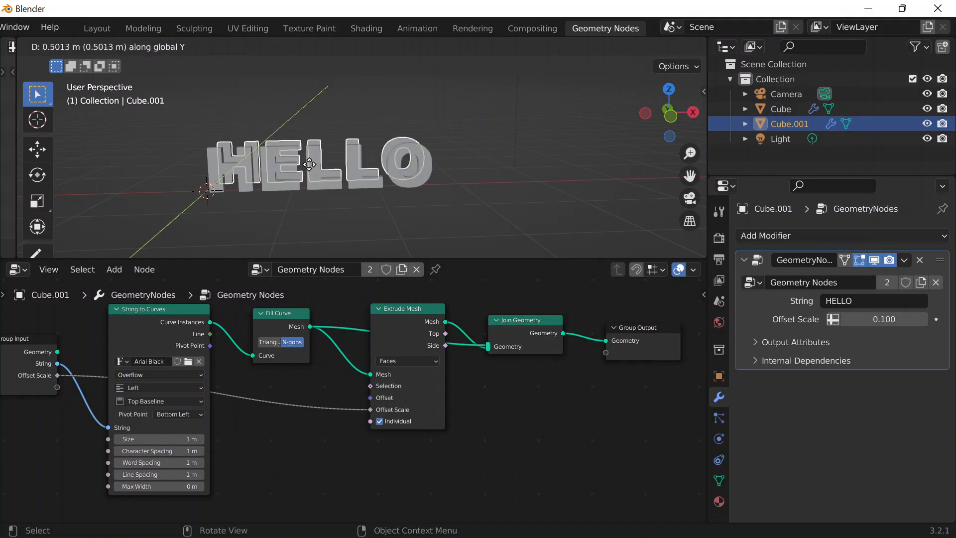
click(318, 118)
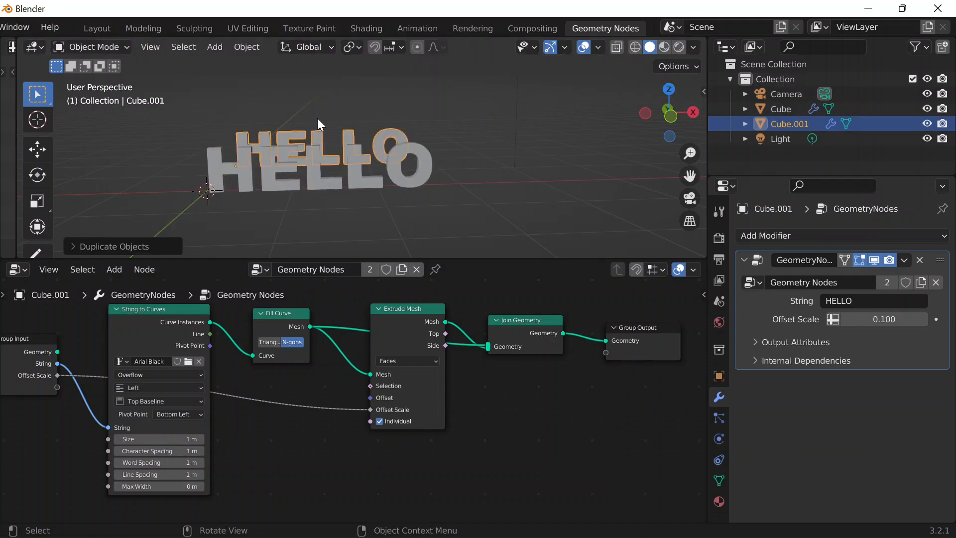
Step: Set the duplicated text object's String input to WORLD in its geometry nodes modifier
middle_drag(528, 234, 558, 170)
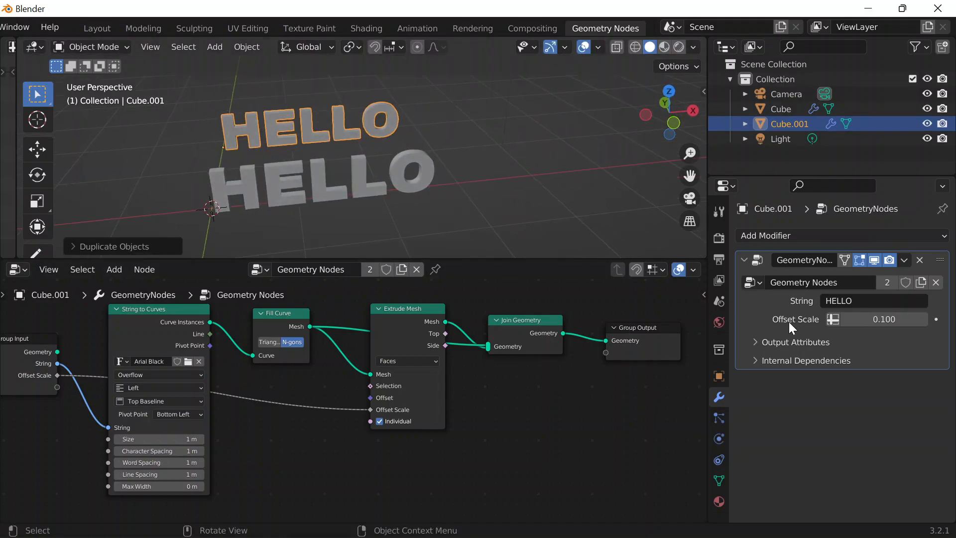
click(841, 305)
text(WORLD)
key(Return)
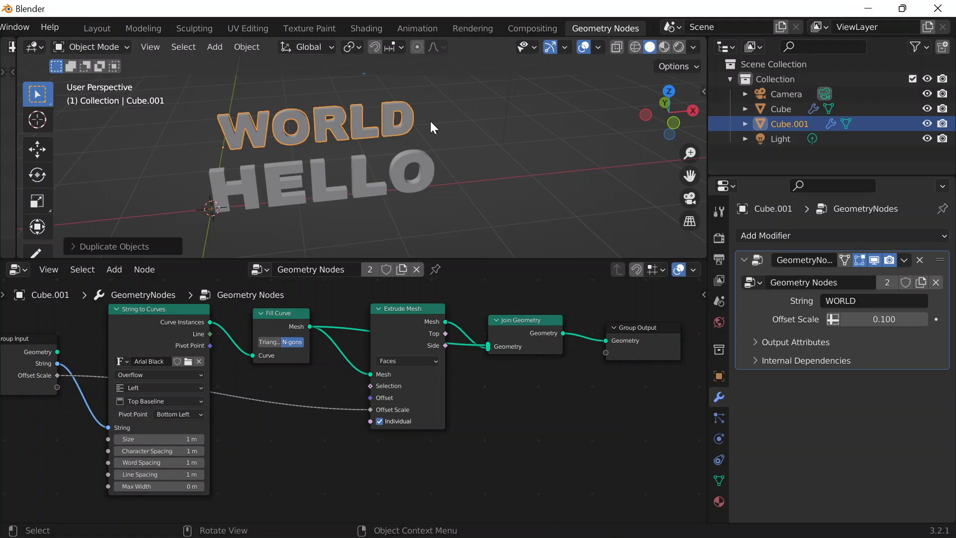
Step: Rename the duplicated text object as WORLD in the scene collection
middle_drag(525, 184, 549, 227)
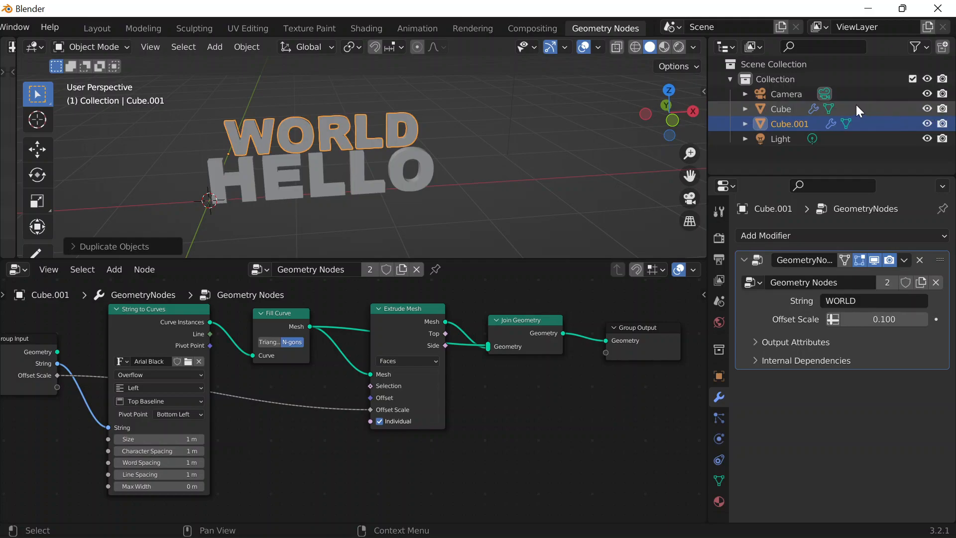
double_click(778, 123)
text(WORL)
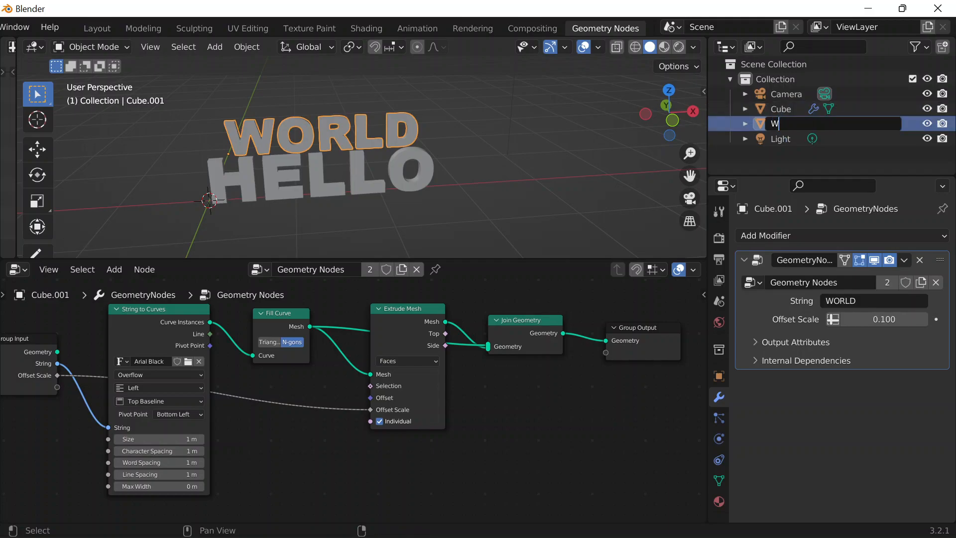
key(Return)
double_click(780, 138)
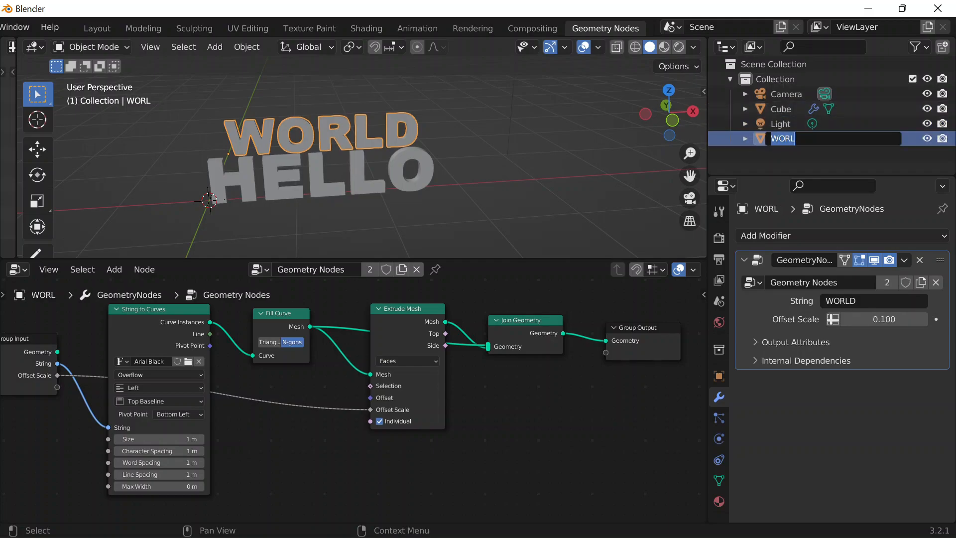
text(D)
key(Return)
Step: Rename the original Cube object as HELLO and hide both text objects in the viewport and in renders
double_click(791, 109)
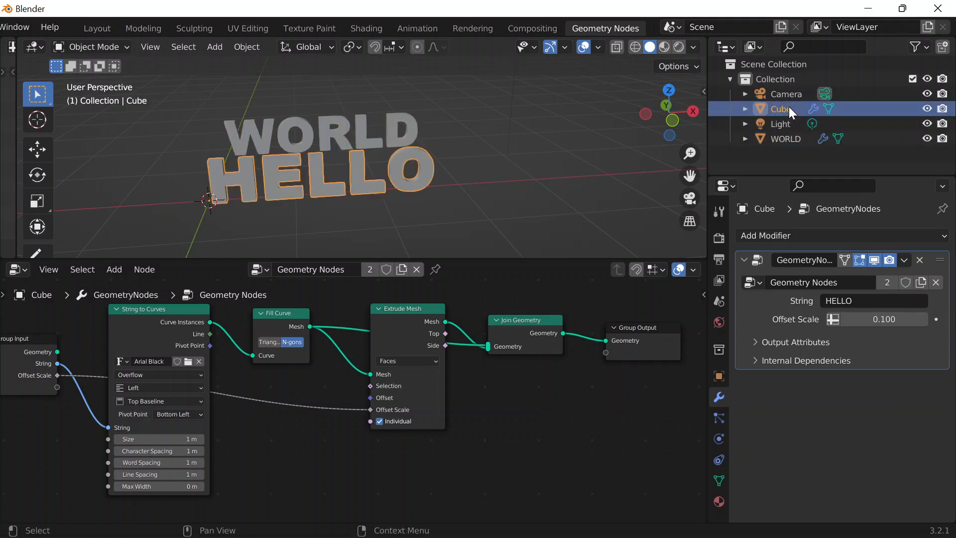
text(HEL)
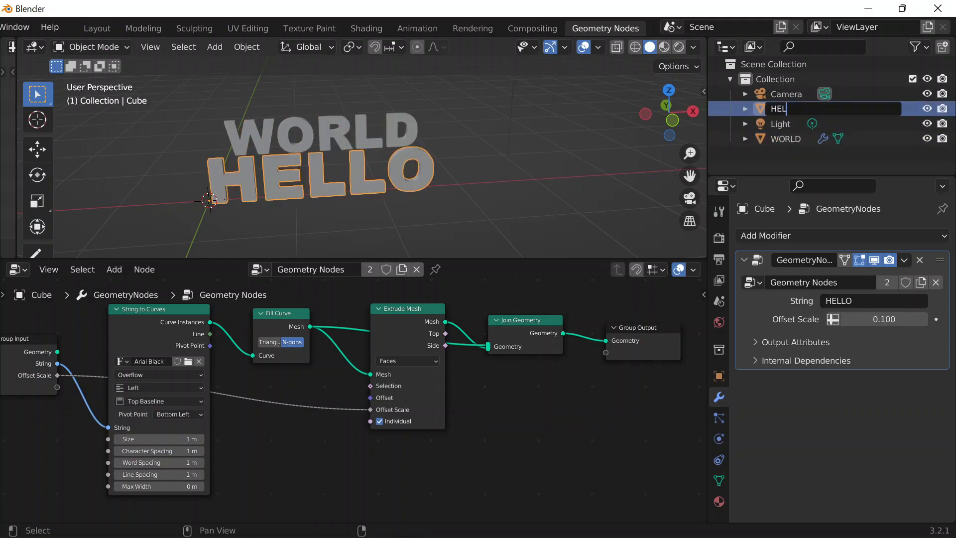
text(LO)
key(Return)
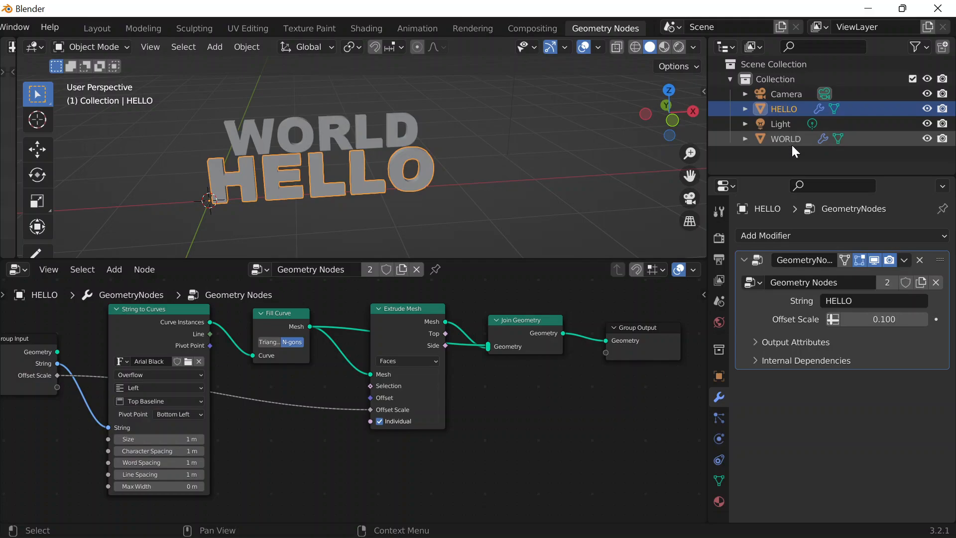
click(928, 109)
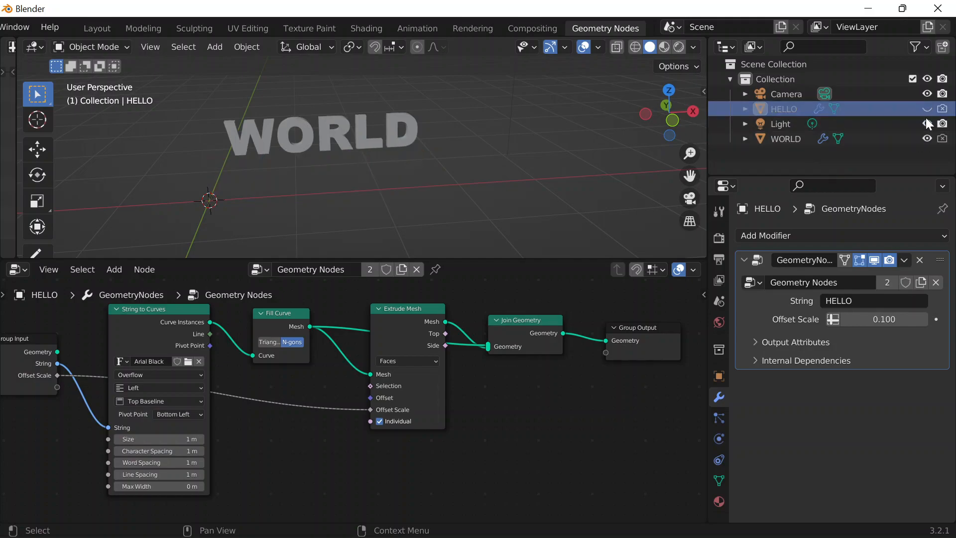
click(925, 139)
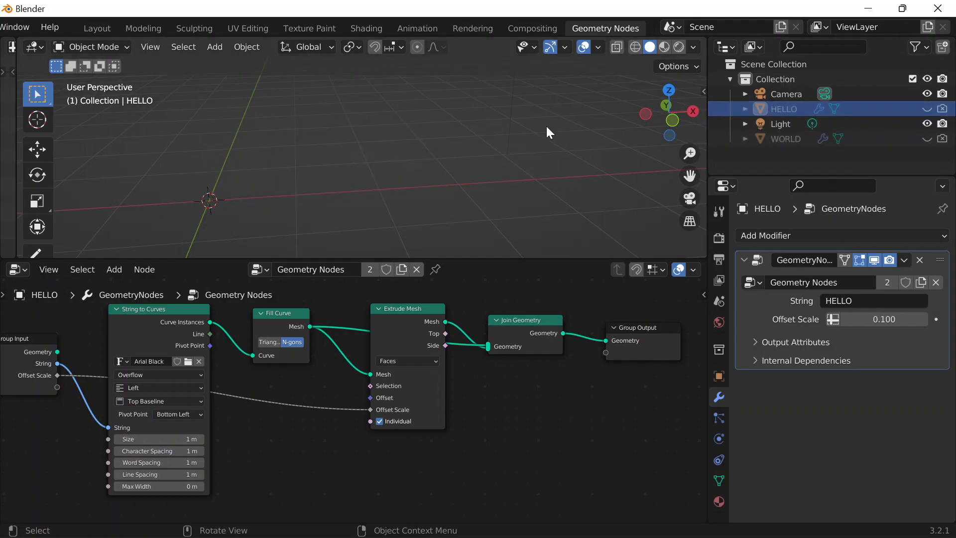
Step: Add a new cube mesh and give it a new geometry nodes tree
key(shift+a)
mouse_move(489, 126)
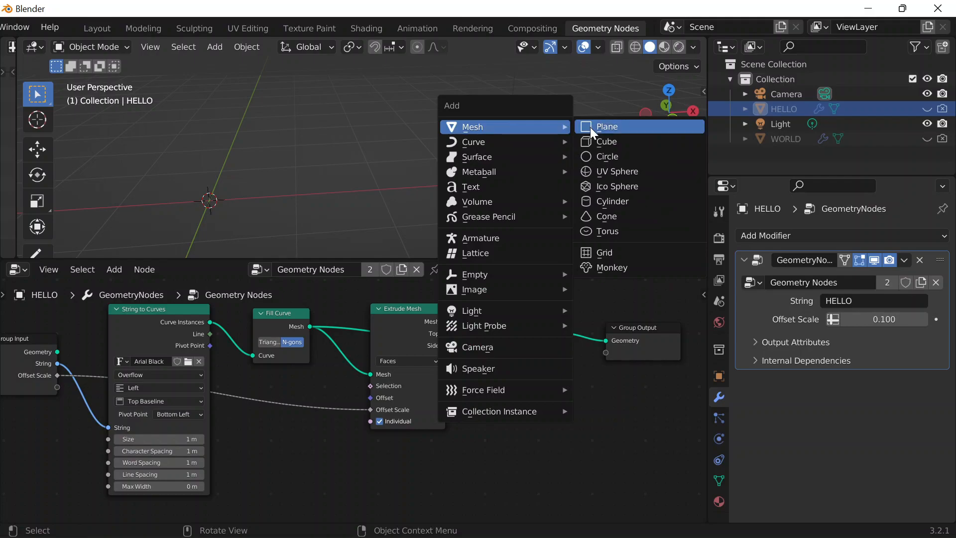
click(600, 141)
scroll(388, 169, down, 5)
click(351, 269)
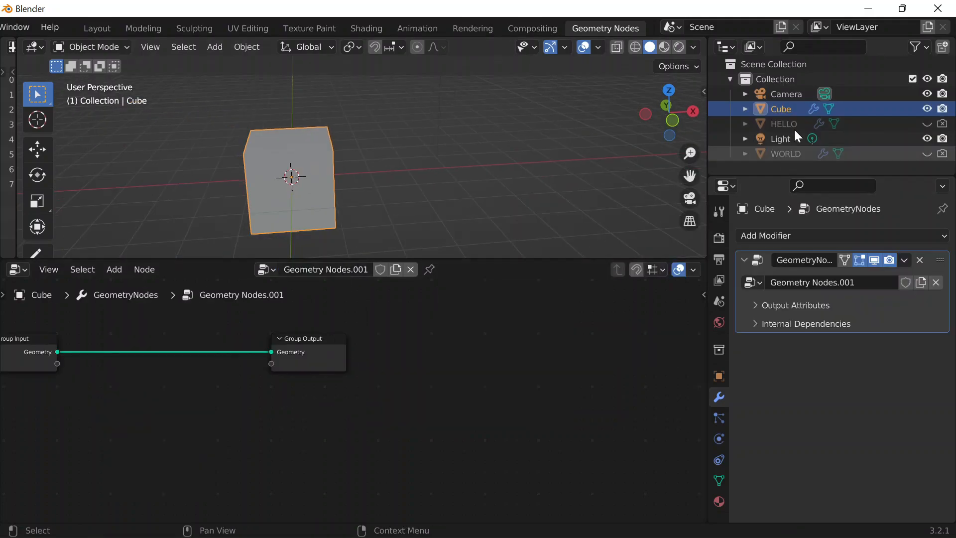
Step: Rename the new cube object as animation
double_click(781, 109)
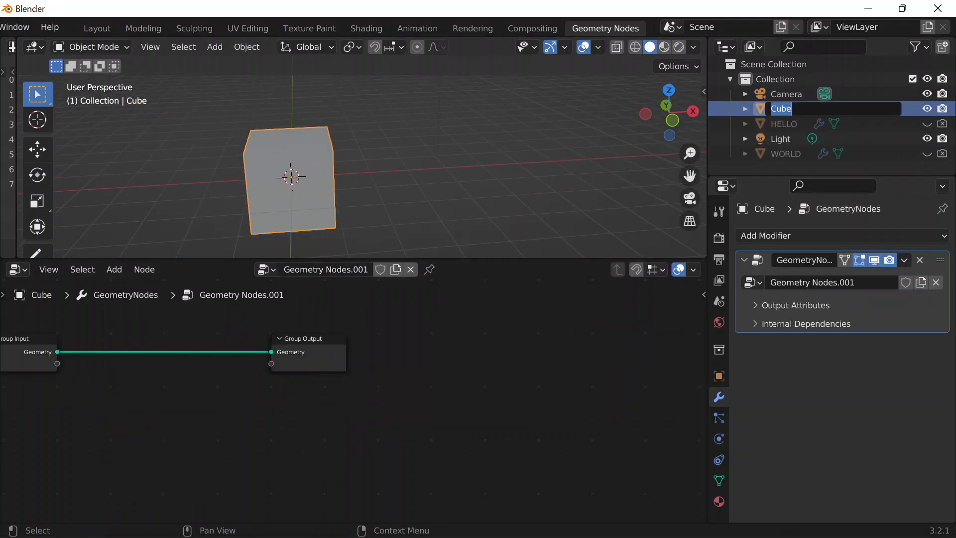
text(animation)
key(Return)
Step: Disconnect Group Input from Group Output and add Object Info nodes for the HELLO and WORLD objects
key(Home)
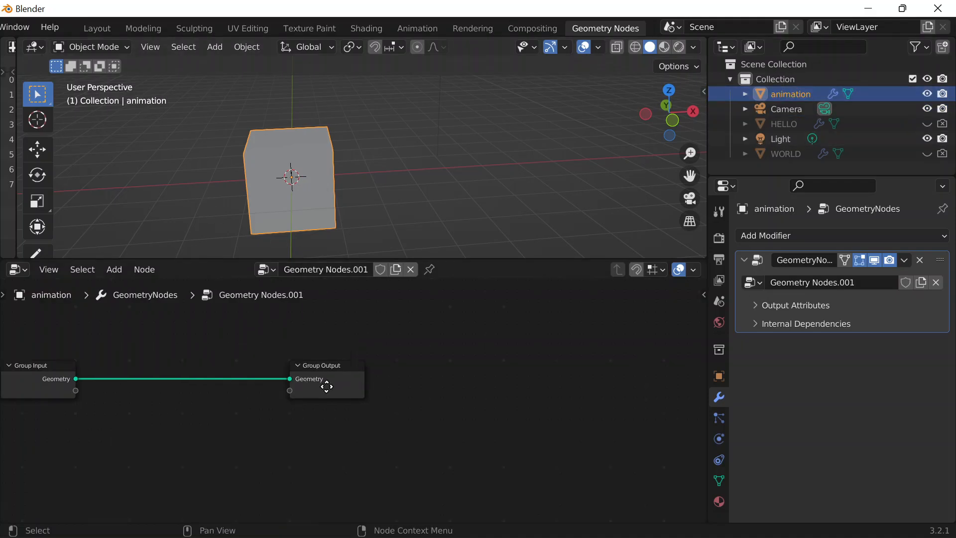
drag(564, 358, 647, 319)
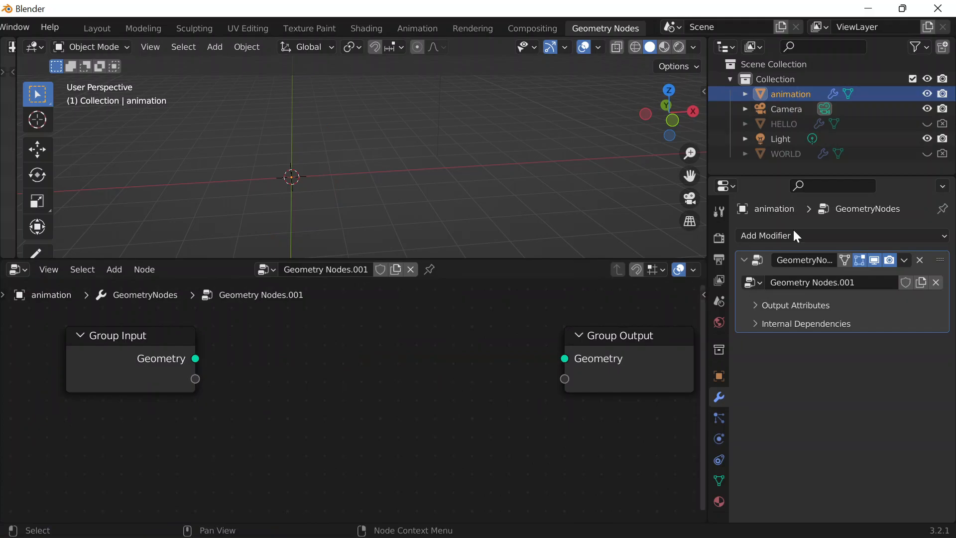
drag(785, 124, 217, 326)
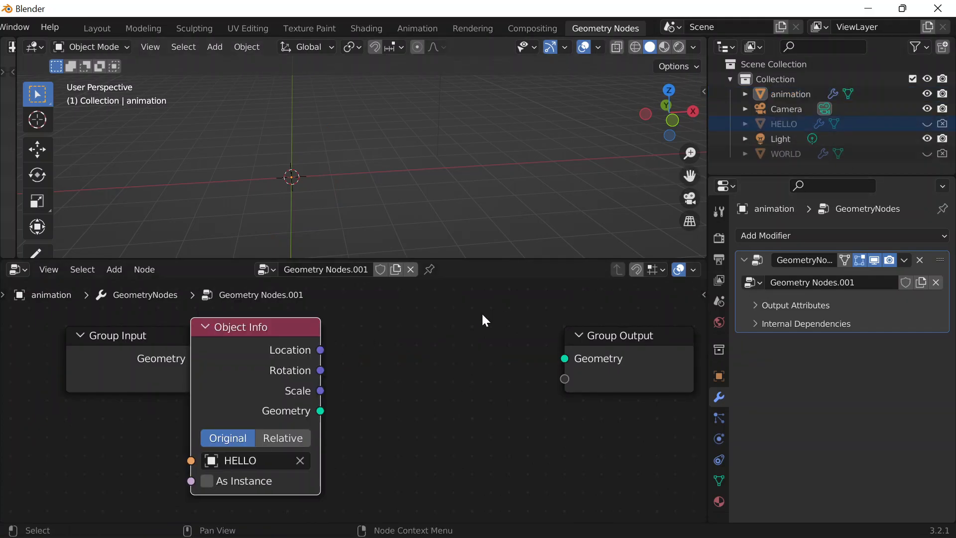
drag(779, 152, 423, 383)
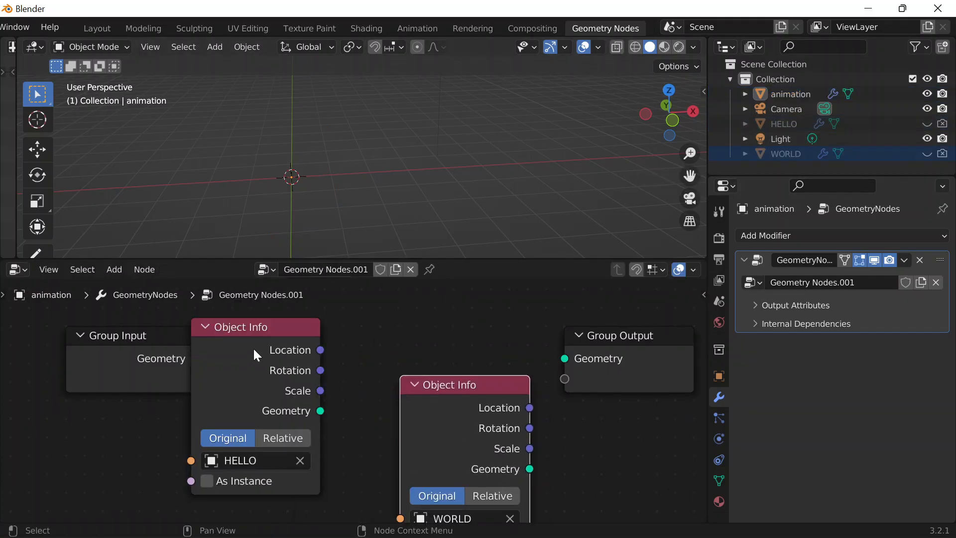
Step: Enlarge the node editor and stack the HELLO Object Info node above the WORLD one, between Group Input and Group Output
drag(253, 348, 298, 333)
scroll(327, 354, down, 1)
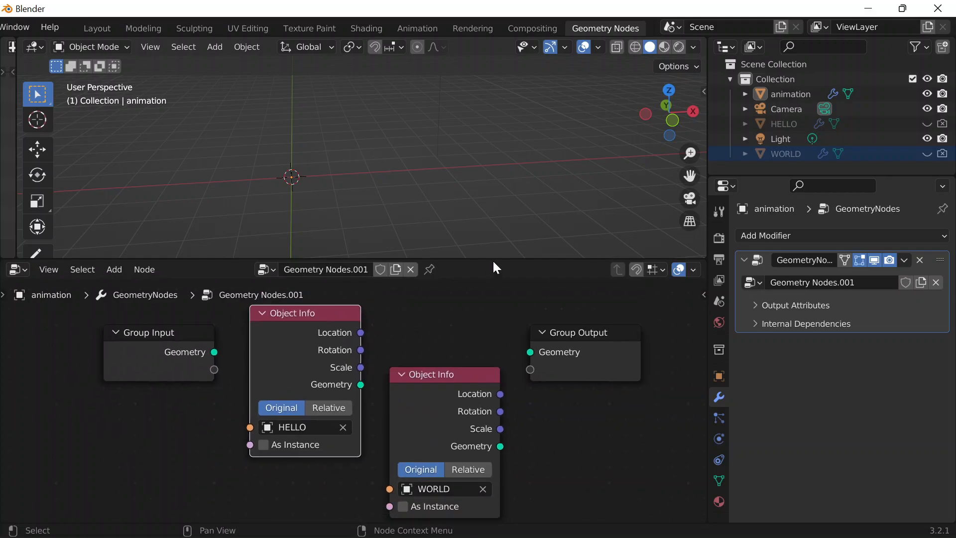
drag(492, 259, 499, 170)
drag(398, 369, 278, 438)
drag(296, 270, 299, 225)
drag(282, 458, 272, 435)
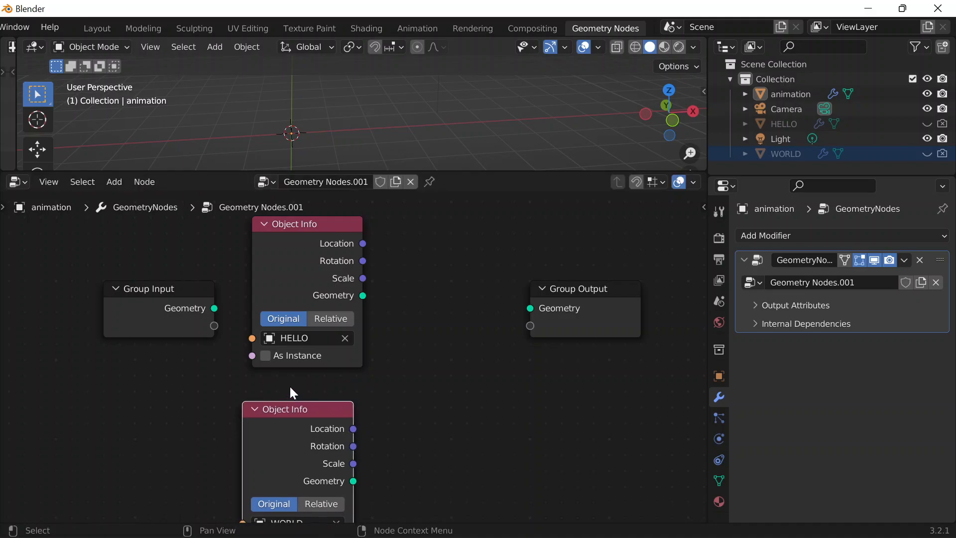
drag(328, 246, 315, 248)
drag(286, 428, 276, 408)
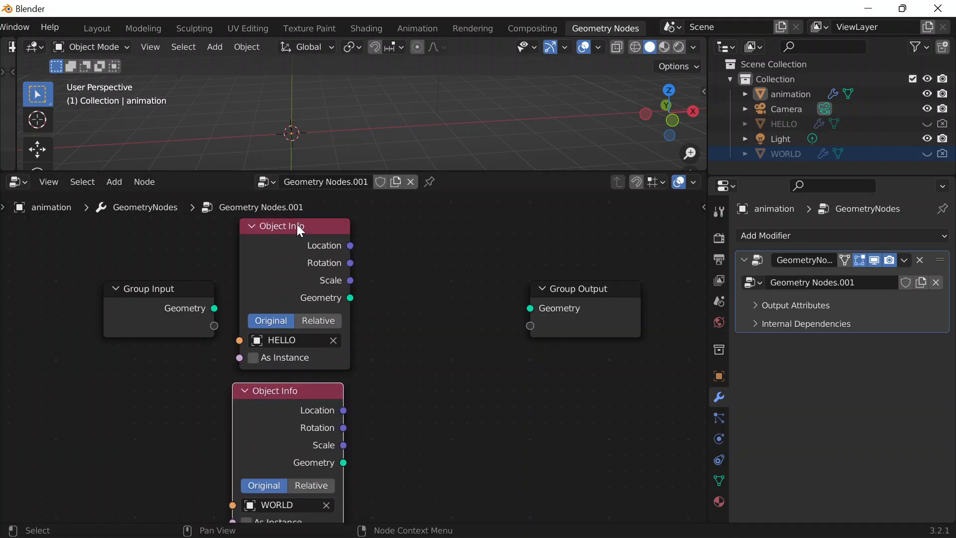
drag(283, 264, 274, 264)
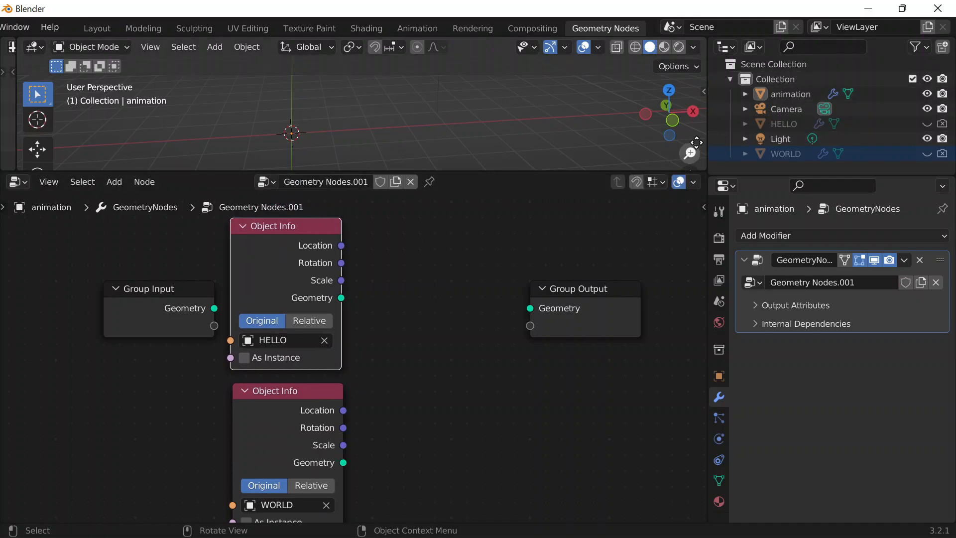
Step: Insert a Realize Instances node between Join Geometry and Group Output in the node tree shared by the HELLO and WORLD objects
click(795, 122)
middle_drag(575, 217, 82, 228)
middle_drag(523, 252, 470, 257)
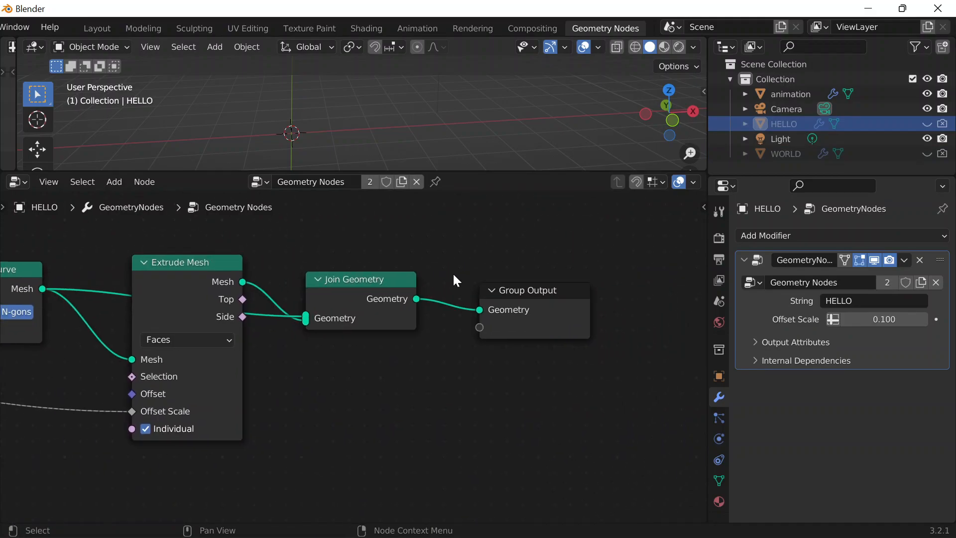
key(shift+a)
text(realize)
key(Return)
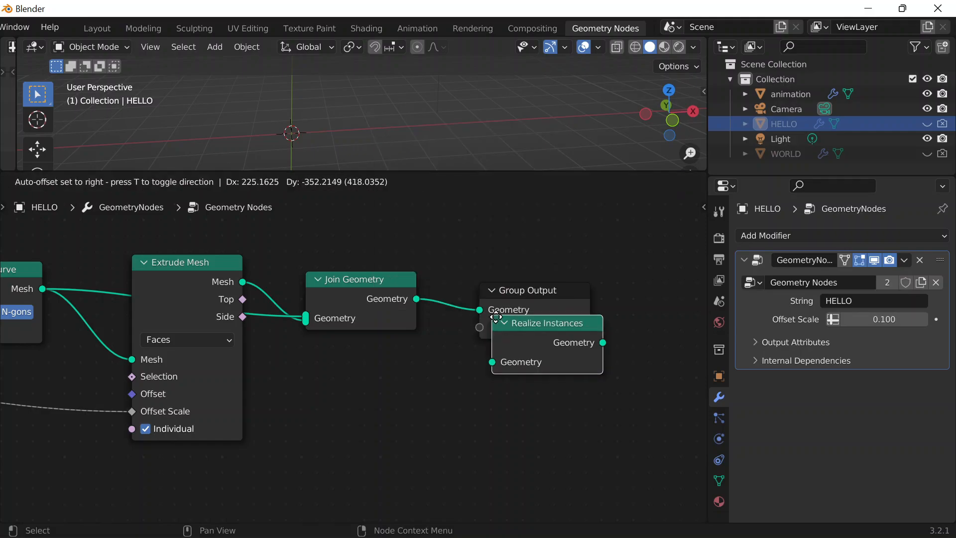
click(455, 261)
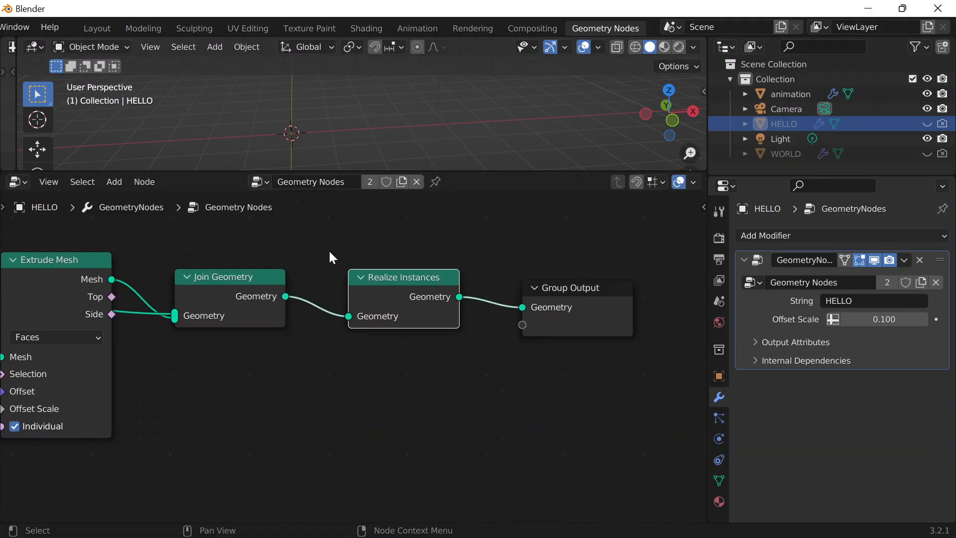
scroll(333, 249, up, 1)
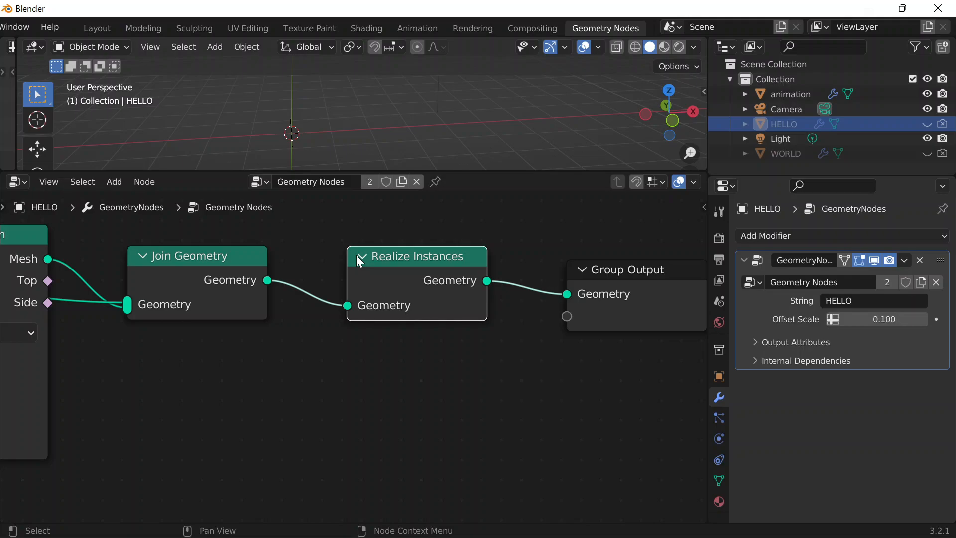
click(785, 148)
scroll(351, 324, down, 2)
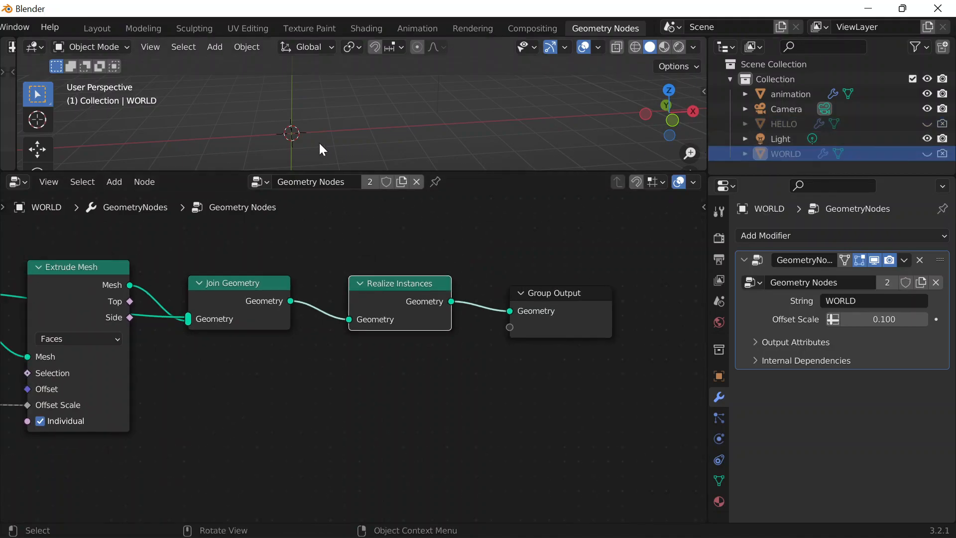
middle_drag(338, 298, 602, 382)
Step: In the animation object's node tree, connect the HELLO Object Info node's Geometry to Group Output
click(792, 94)
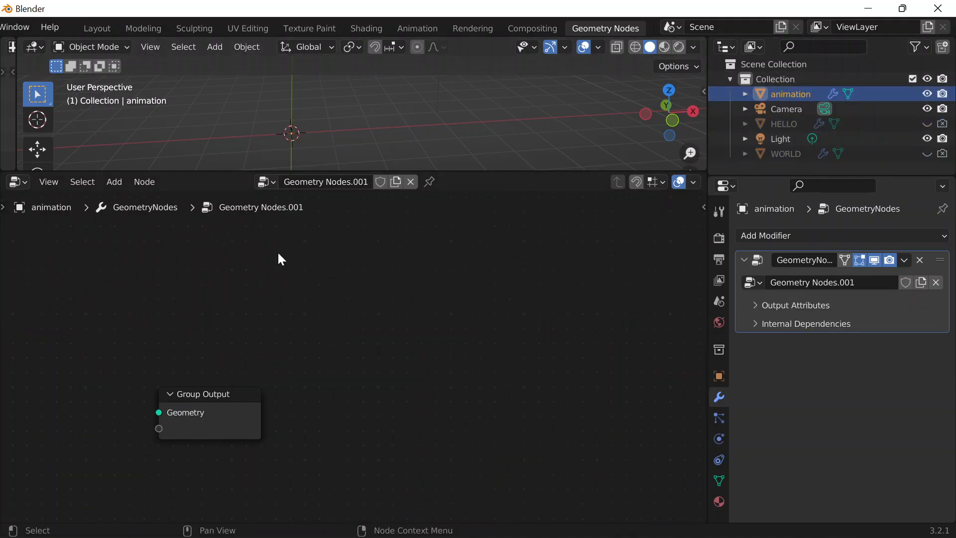
scroll(333, 312, down, 4)
middle_drag(471, 367, 665, 329)
scroll(378, 273, up, 6)
drag(309, 343, 471, 352)
drag(527, 339, 593, 318)
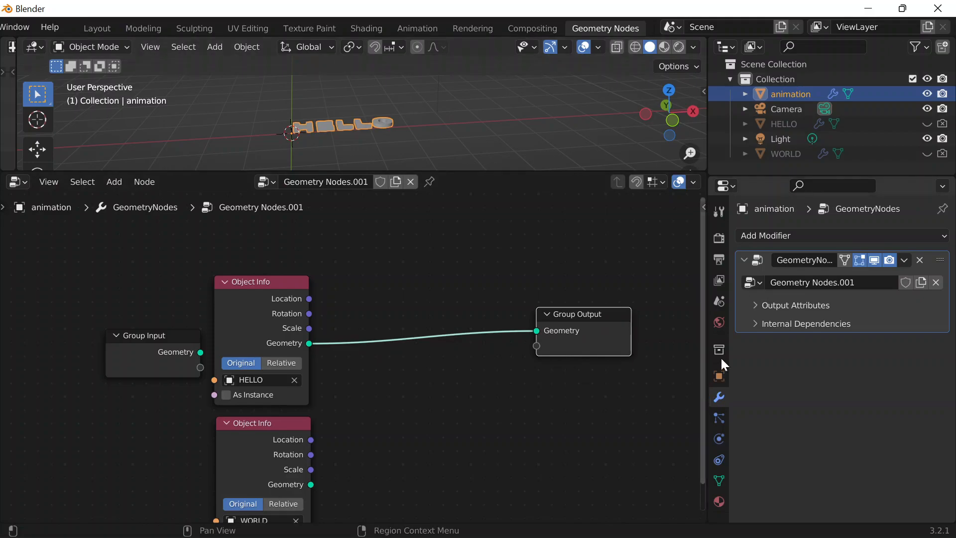
Step: Set the animation object's X rotation to 90° so the text stands upright
click(720, 376)
click(847, 331)
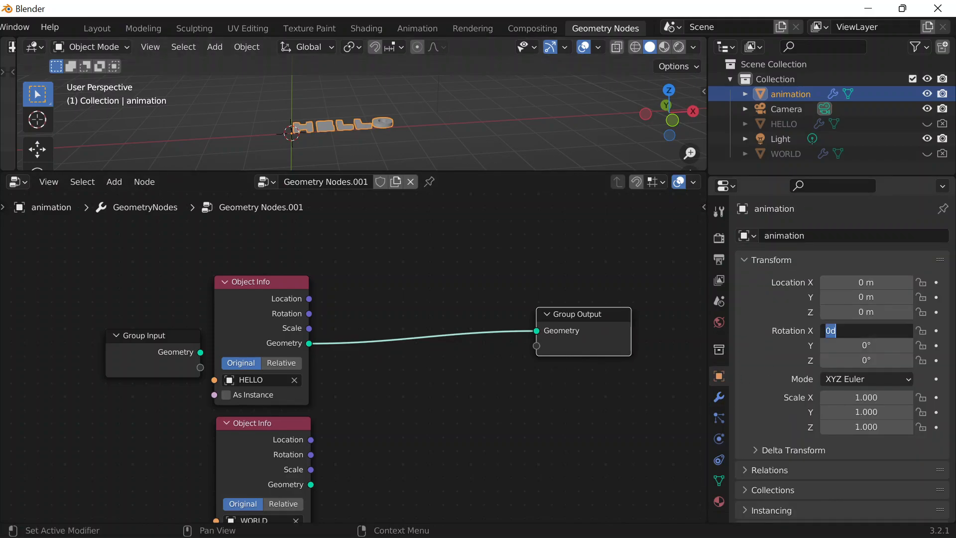
text(90)
key(Return)
scroll(455, 133, up, 3)
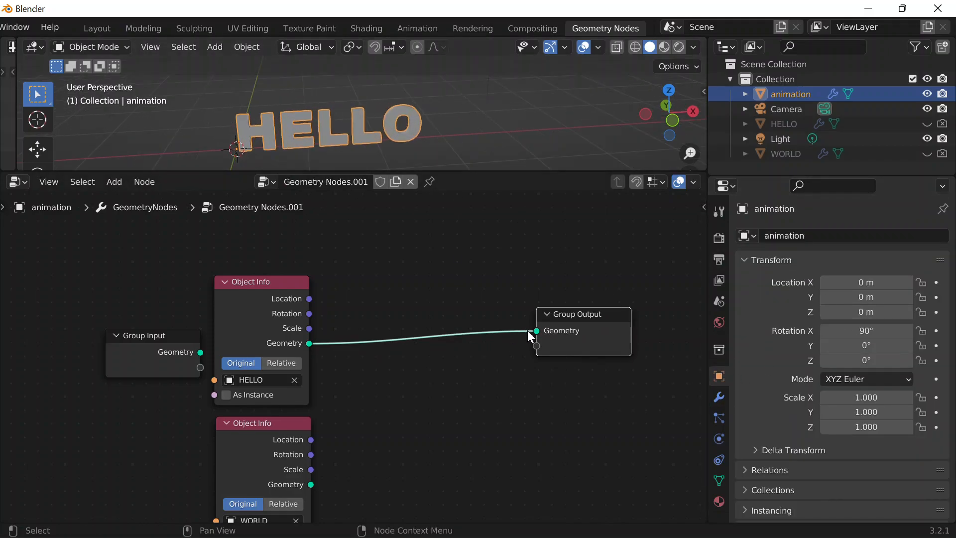
Step: Disconnect the Object Info nodes from Group Output and move Group Output farther away to make room for more nodes
drag(537, 331, 316, 437)
drag(311, 484, 363, 471)
drag(498, 395, 378, 401)
drag(574, 329, 663, 271)
middle_drag(507, 327, 341, 326)
drag(508, 263, 562, 307)
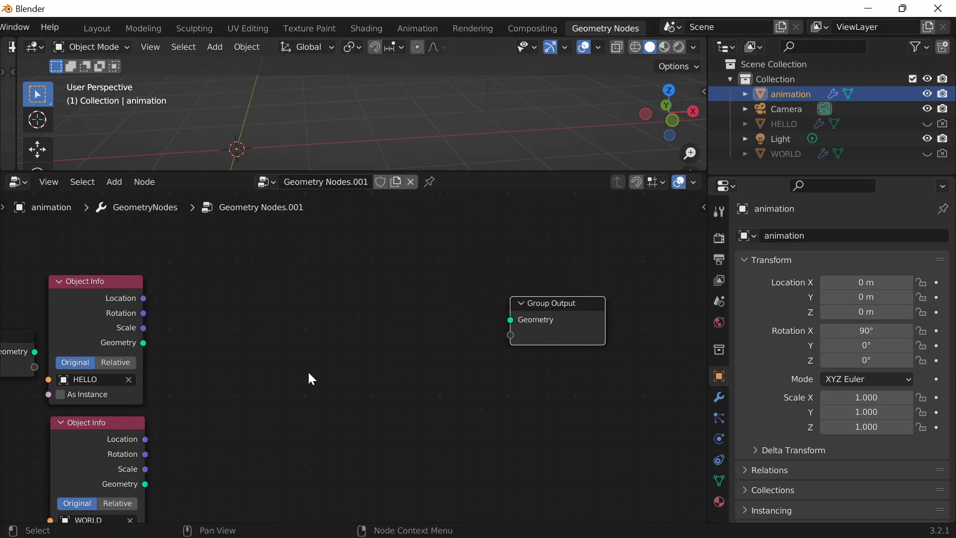
Step: Add a G_Points Distribute node between the Object Info nodes and Group Output in the animation object's node tree
key(Home)
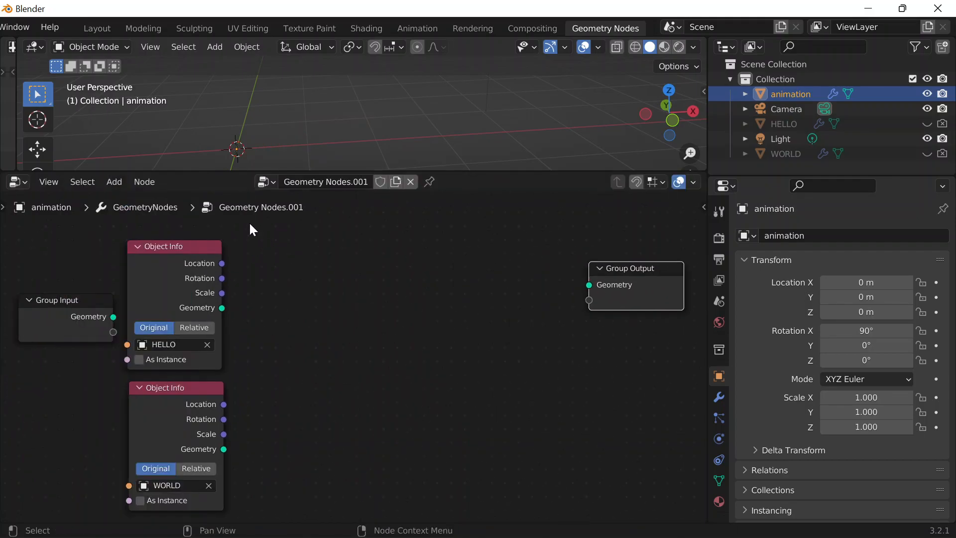
key(shift+a)
click(327, 202)
text(g point)
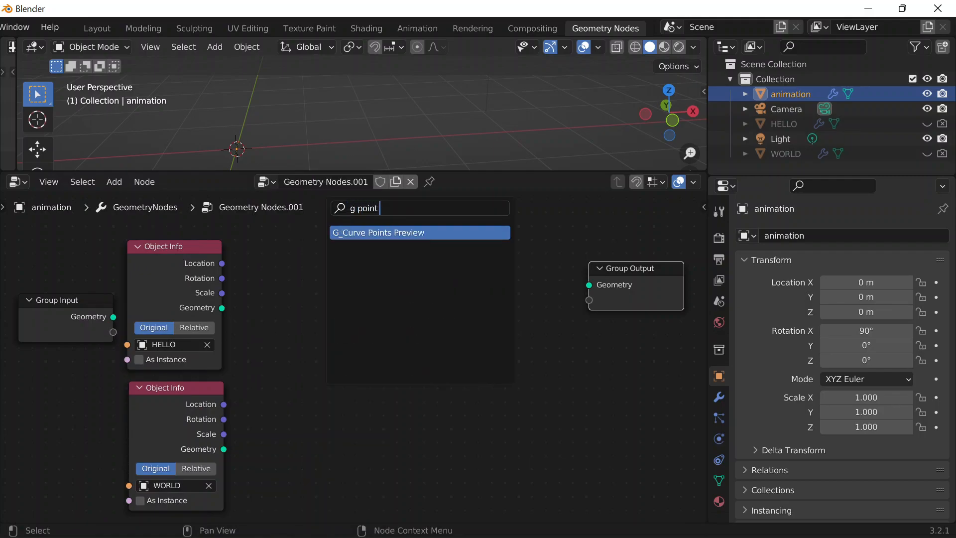
key(BackSpace)
key(BackSpace)
key(BackSpace)
key(BackSpace)
key(BackSpace)
text(dis)
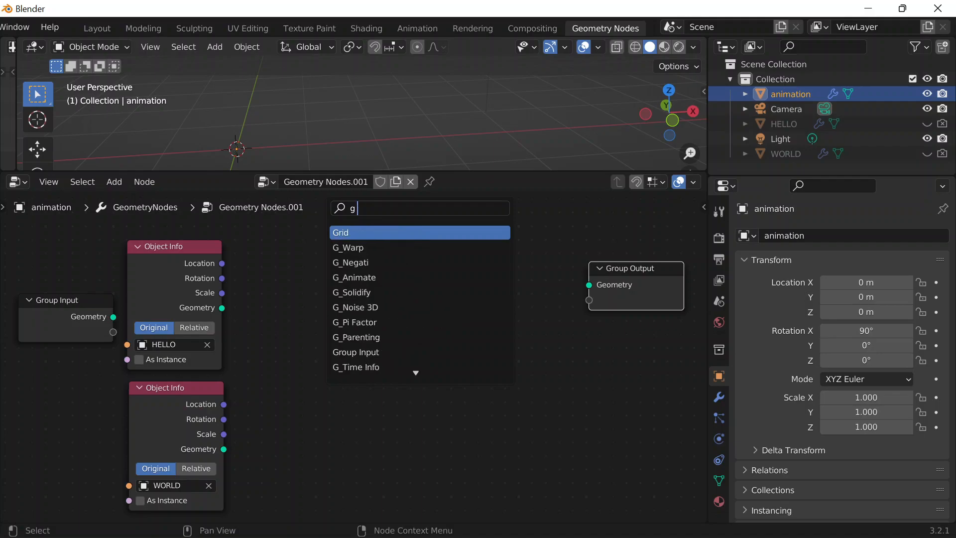
key(Down)
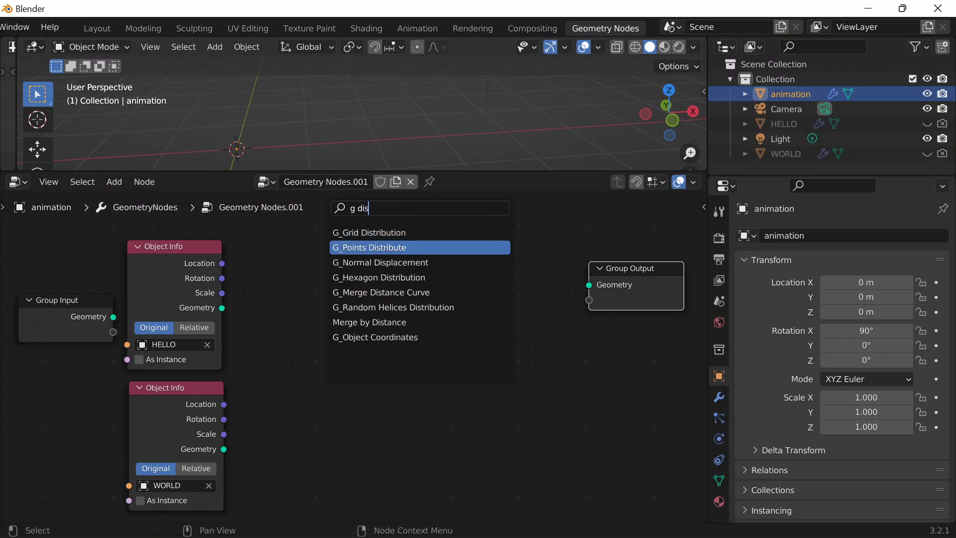
key(Return)
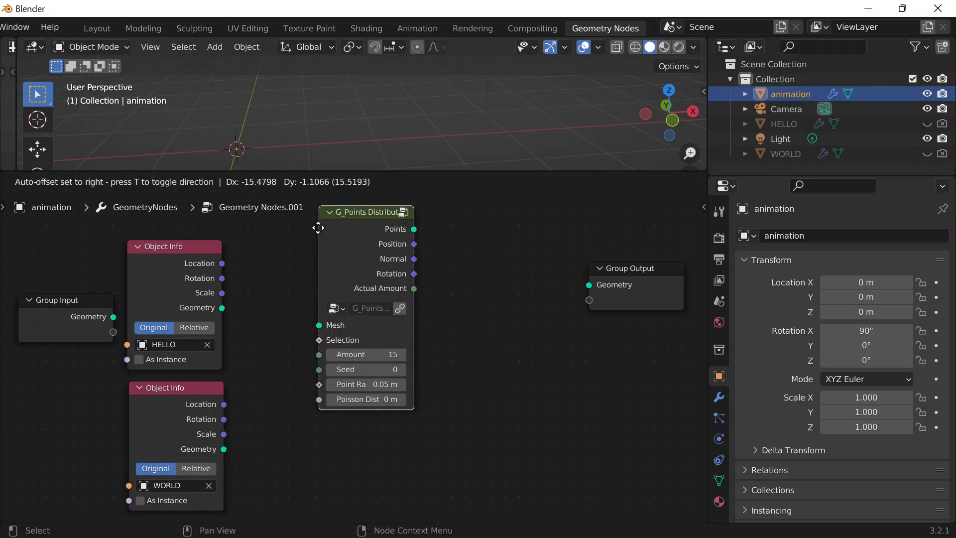
click(400, 260)
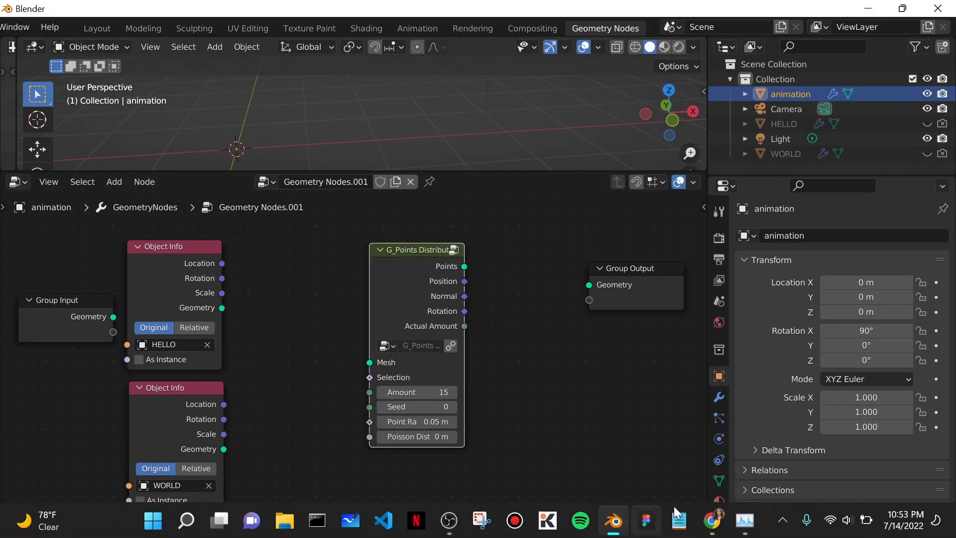
Step: Switch to the browser and examine the Free Geometry Nodes Presets link in the Fluid Text Transition video's description
click(712, 520)
click(124, 13)
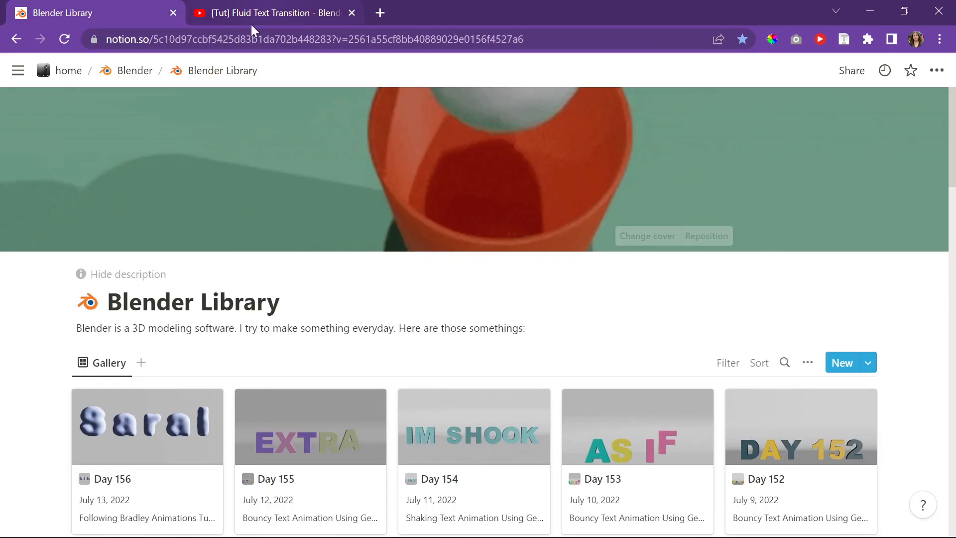
click(269, 13)
scroll(237, 357, down, 4)
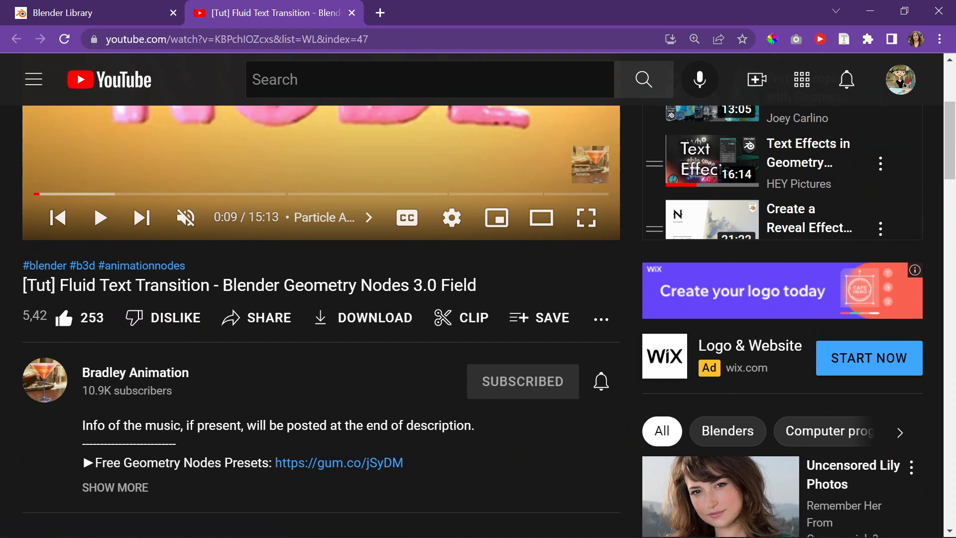
scroll(166, 448, down, 2)
drag(133, 388, 406, 391)
click(869, 7)
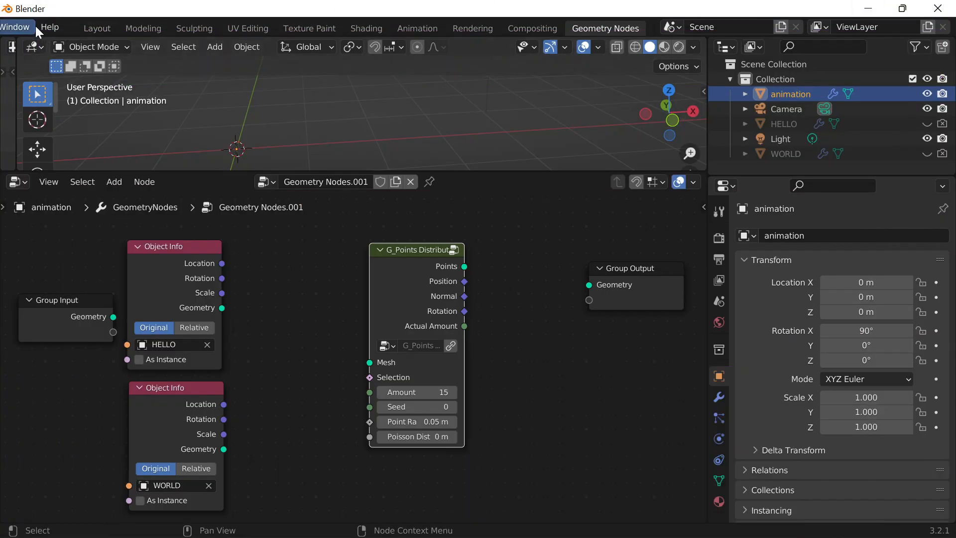
Step: Switch back to Blender and browse the Desktop for the presets zip in the add-on installer, without installing it
click(69, 28)
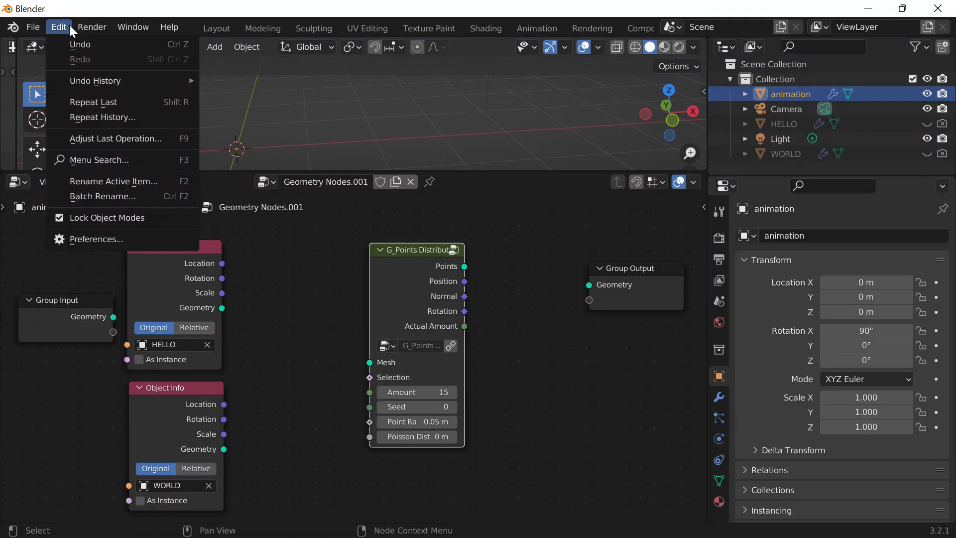
click(90, 239)
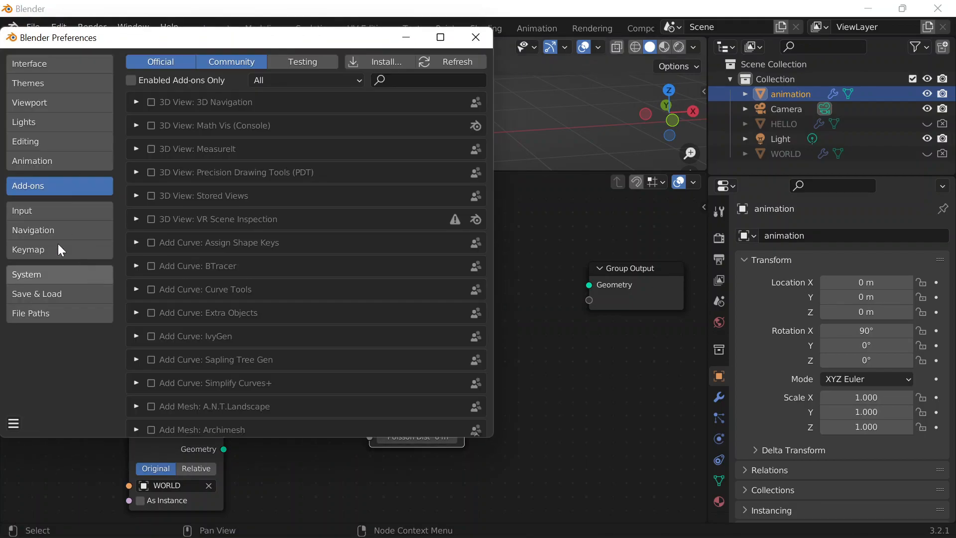
click(387, 60)
click(50, 144)
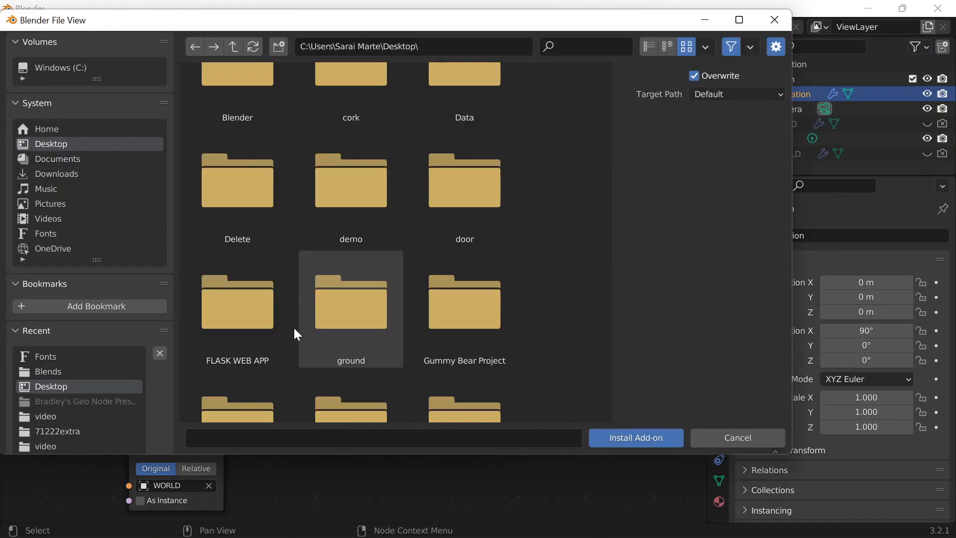
scroll(289, 324, down, 6)
scroll(365, 365, down, 3)
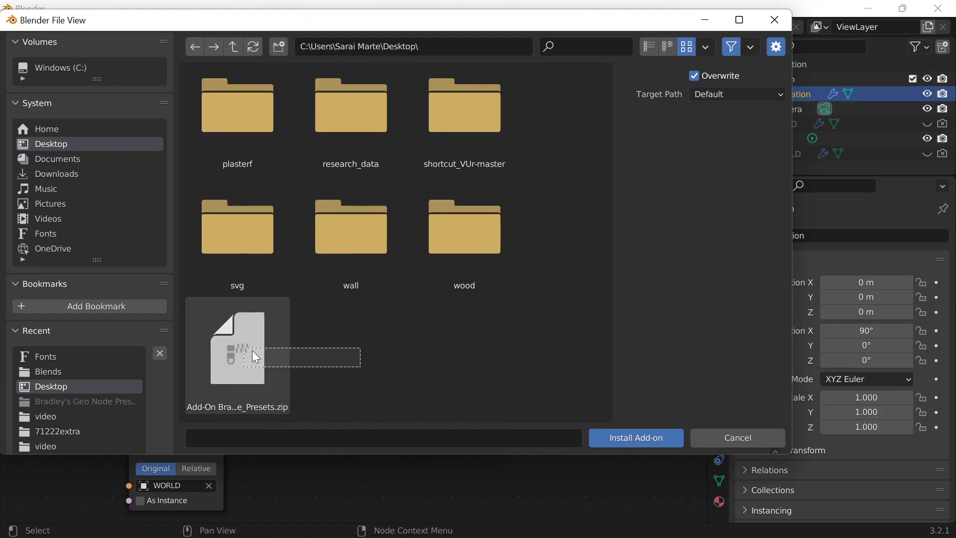
click(743, 437)
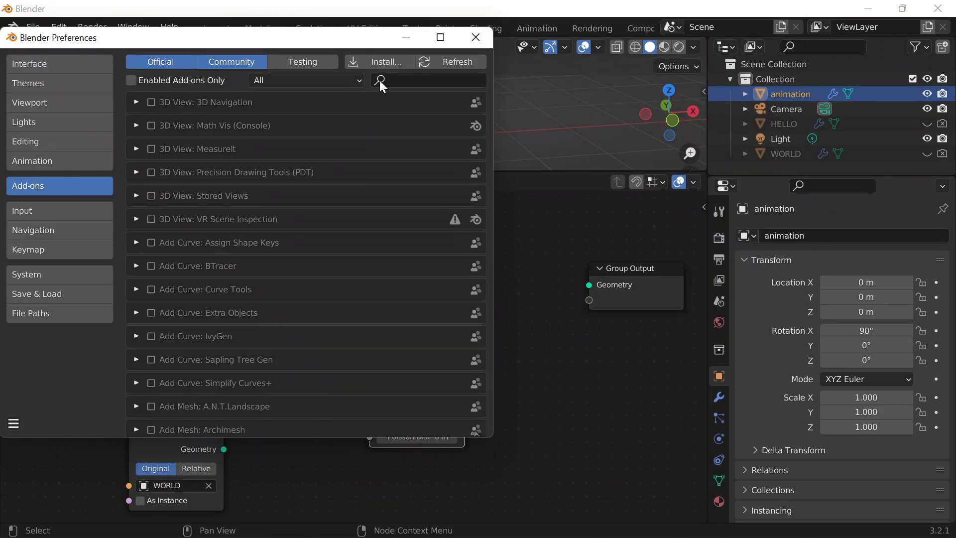
Step: Search the installed add-ons for "brad" and "node pr", and close the Preferences
text(brad)
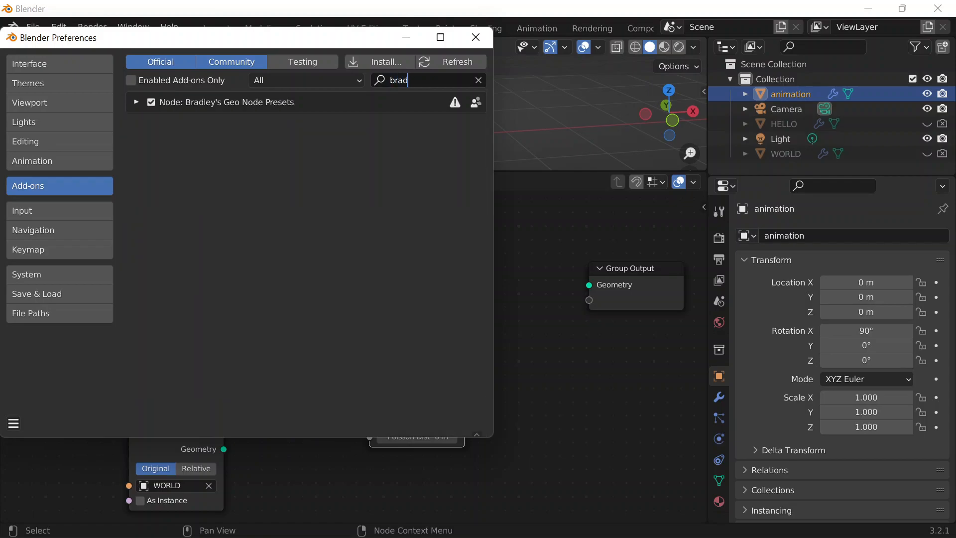
key(BackSpace)
key(BackSpace)
key(BackSpace)
key(BackSpace)
text(nod)
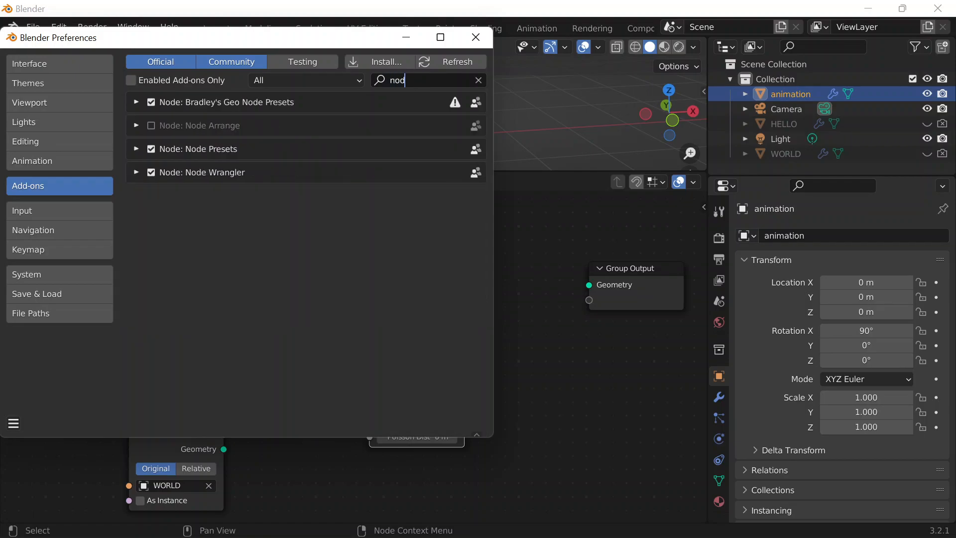
text(e pr)
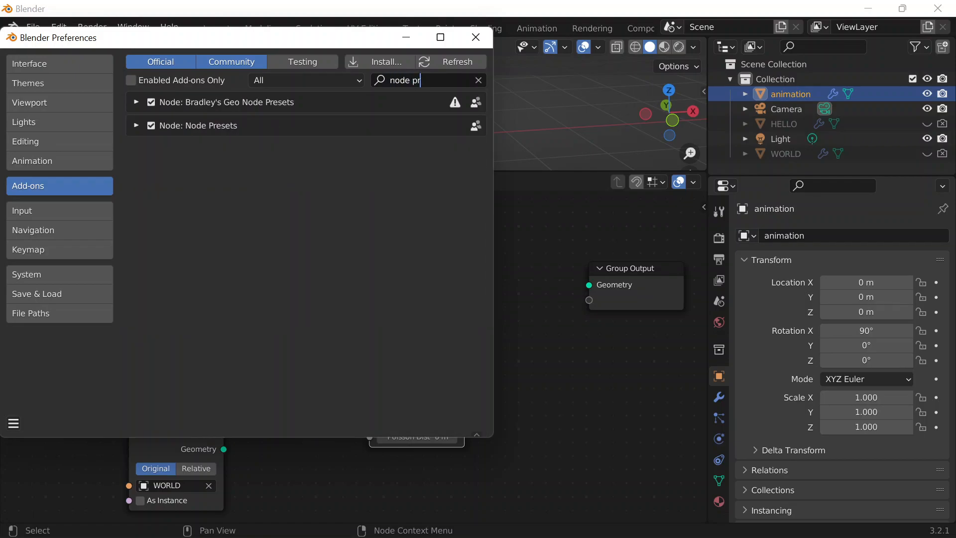
click(475, 37)
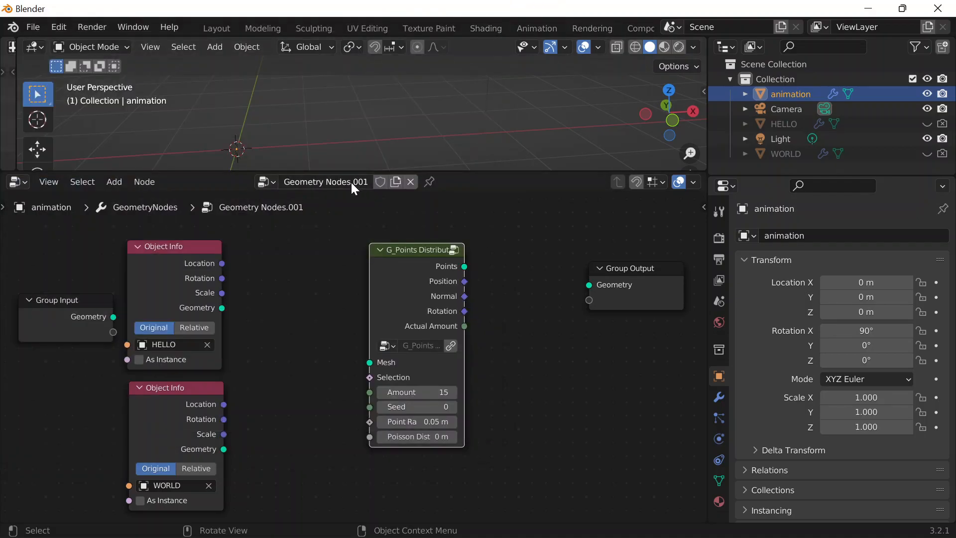
Step: Connect the HELLO Object Info's Geometry to the G_Points Distribute's Mesh, and its Points output to Group Output's Geometry
drag(404, 274, 359, 271)
drag(222, 308, 268, 339)
drag(219, 320, 308, 348)
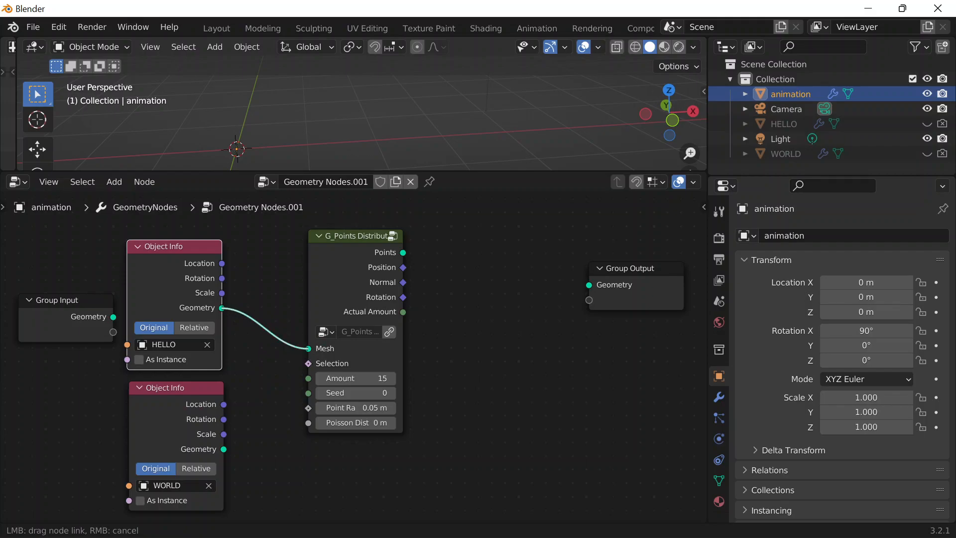
right_click(308, 348)
drag(222, 307, 308, 348)
drag(351, 260, 592, 285)
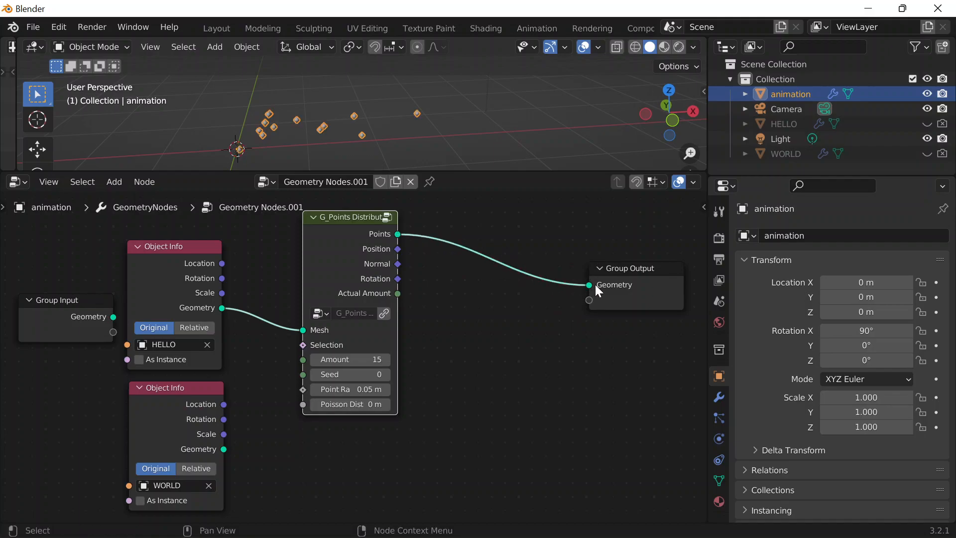
Step: Expose the G_Points Distribute's Amount as a Group Input and set it to 3000 in the modifier
middle_drag(333, 115, 363, 150)
scroll(382, 366, up, 1)
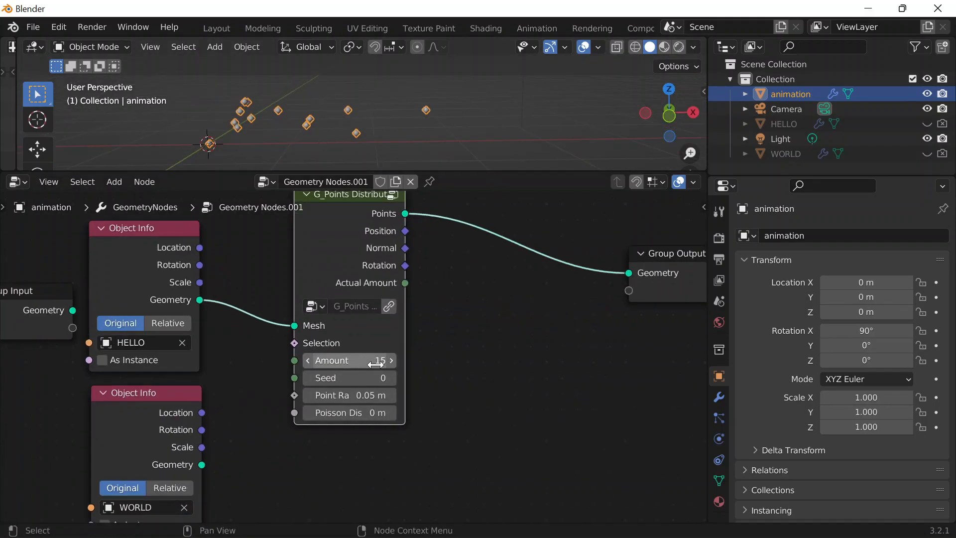
middle_drag(456, 357, 582, 344)
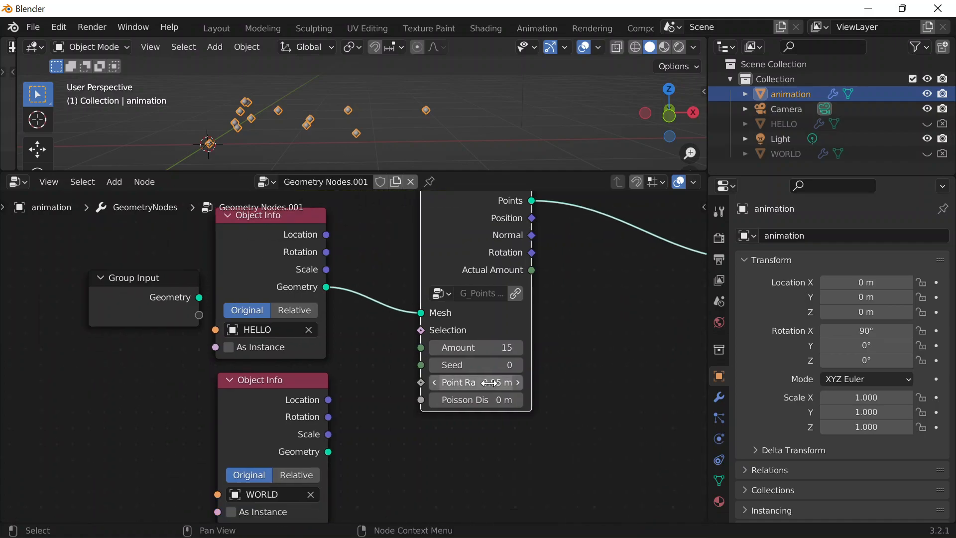
click(719, 397)
drag(421, 348, 198, 313)
click(874, 301)
text(3000)
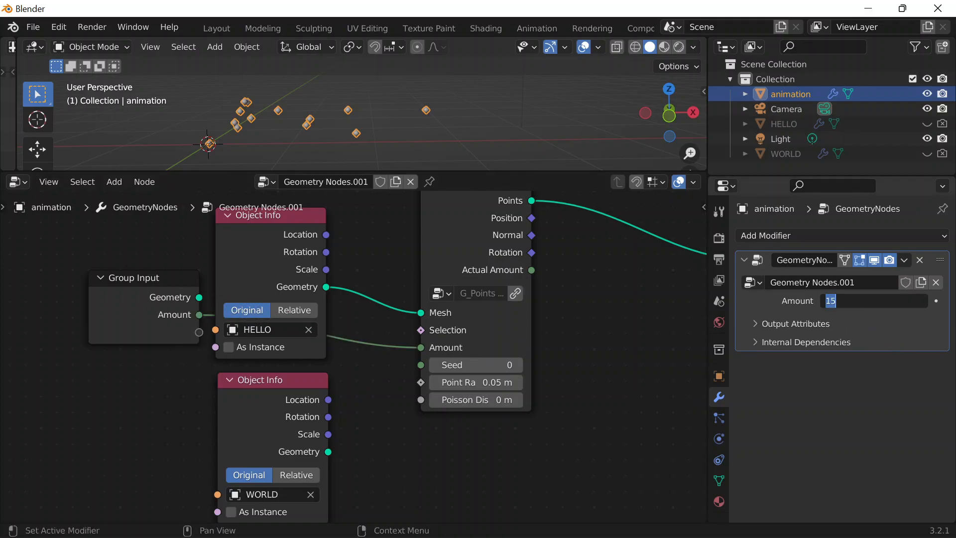
key(Return)
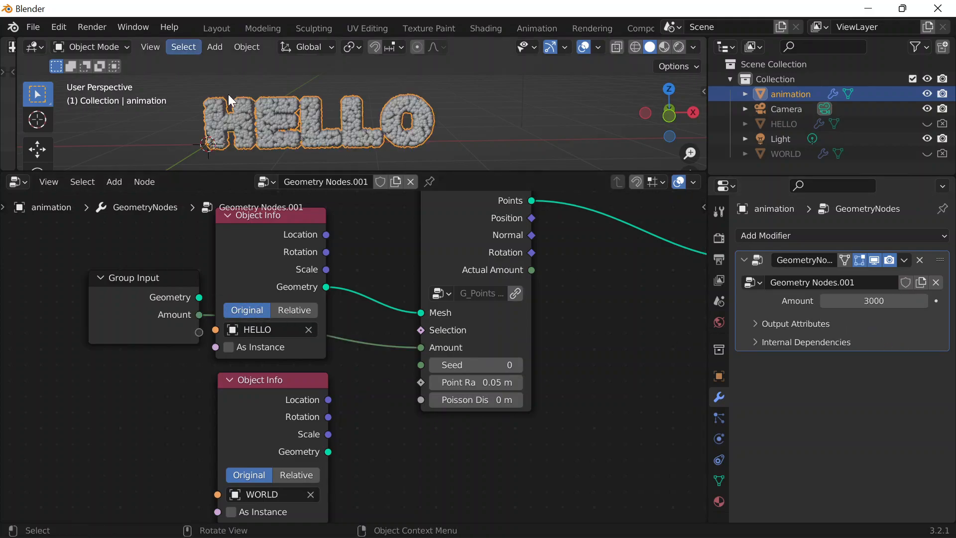
Step: Duplicate the G_Points Distribute node for WORLD, linking the WORLD Geometry to its Mesh and Group Input's Amount to its Amount
middle_drag(358, 106, 488, 126)
scroll(476, 129, up, 1)
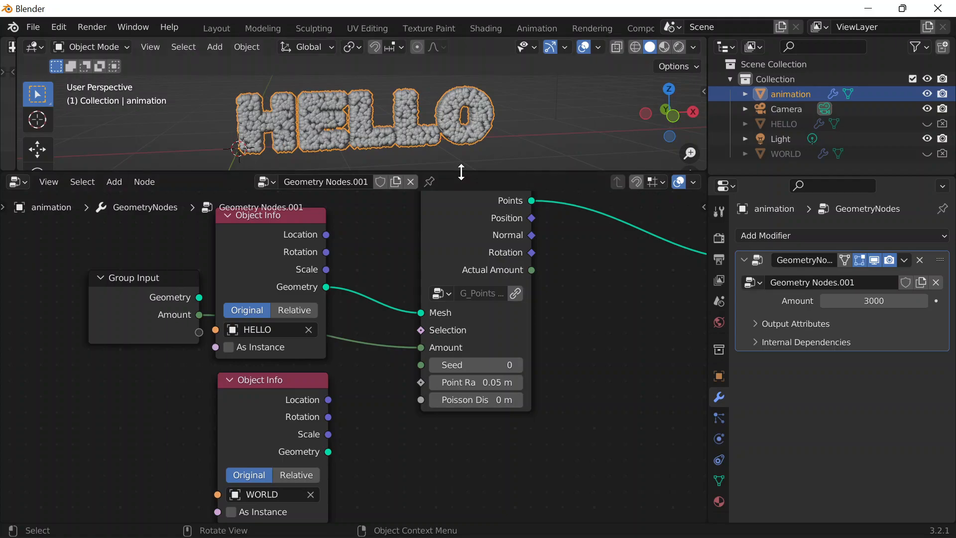
mouse_move(481, 217)
mouse_down()
mouse_move(500, 230)
mouse_move(500, 217)
mouse_up()
scroll(375, 402, down, 4)
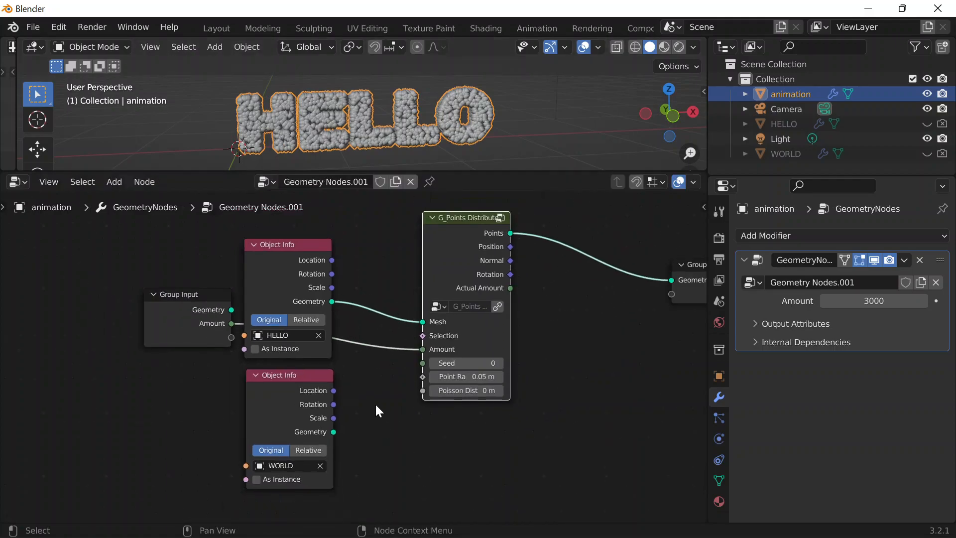
key(shift+d)
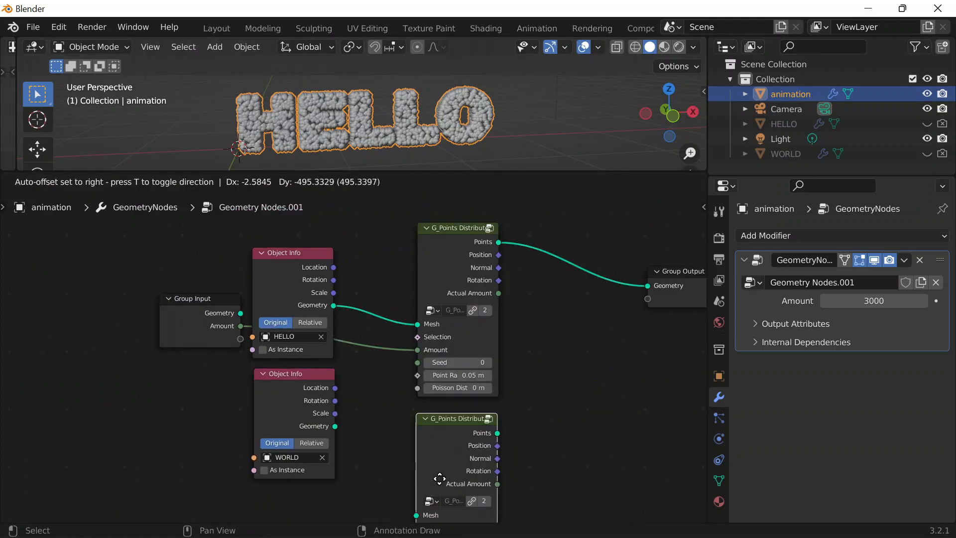
click(430, 451)
drag(336, 426, 240, 249)
drag(175, 245, 82, 255)
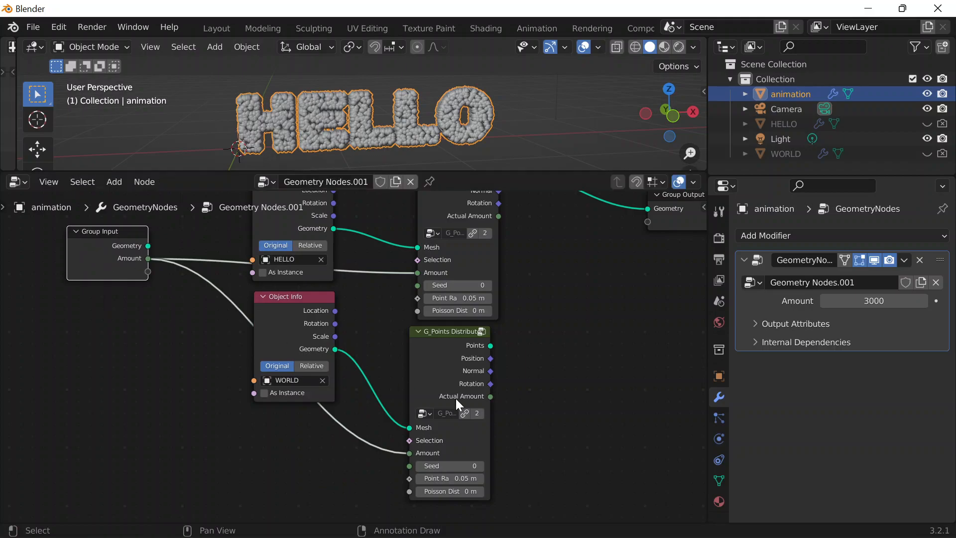
drag(482, 372, 494, 384)
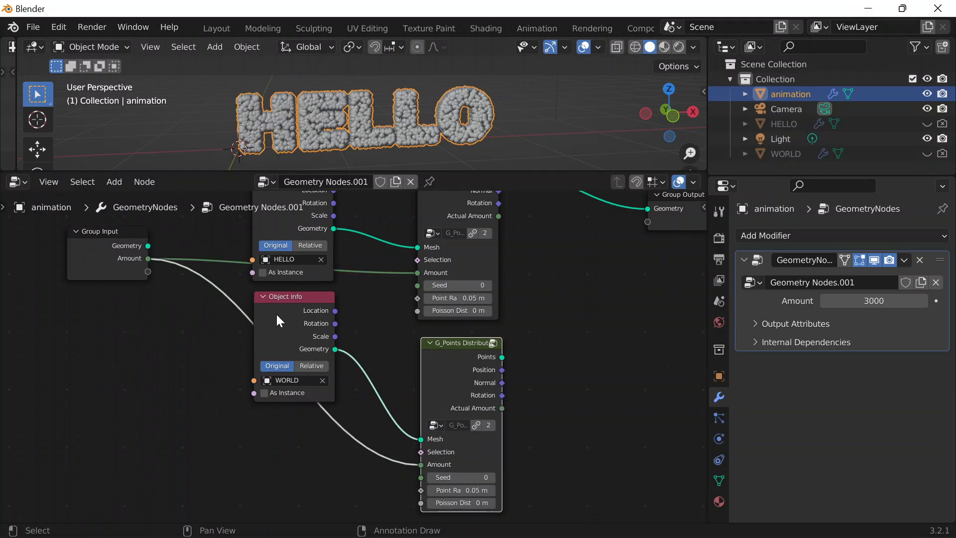
Step: Collapse the HELLO and WORLD Object Info nodes
click(263, 296)
middle_drag(302, 342, 259, 398)
click(265, 239)
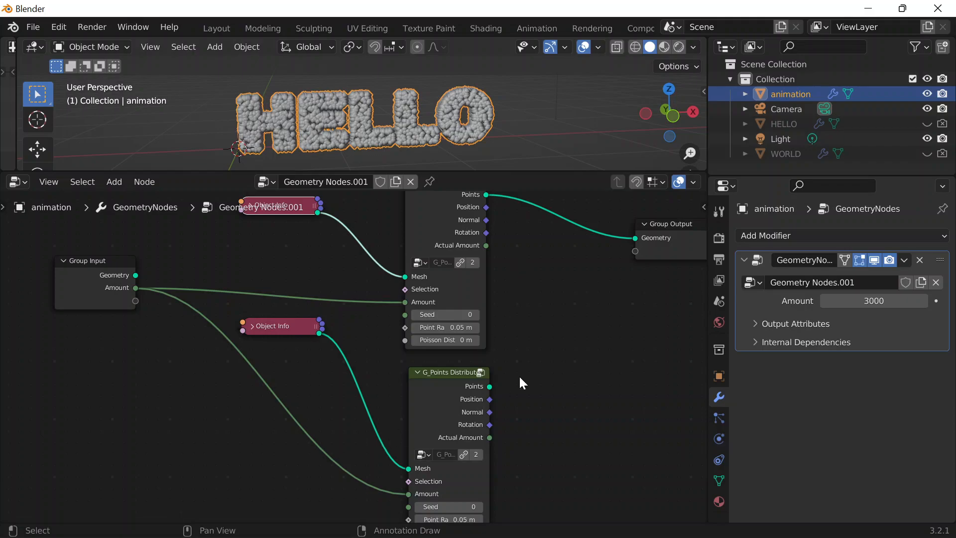
Step: Insert a Math node set to Multiply on the Amount link between Group Input and WORLD's G_Points Distribute node
key(shift+a)
click(471, 205)
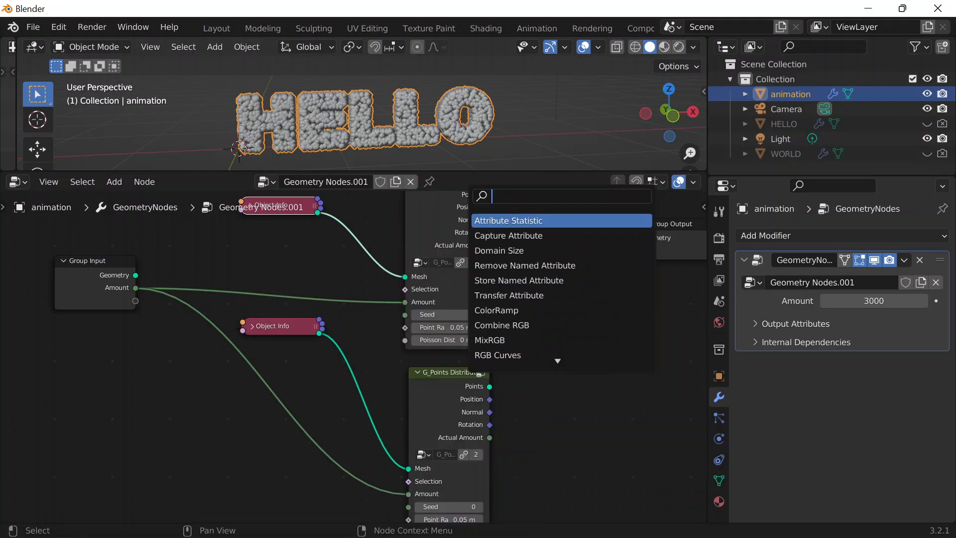
text(ma)
key(Return)
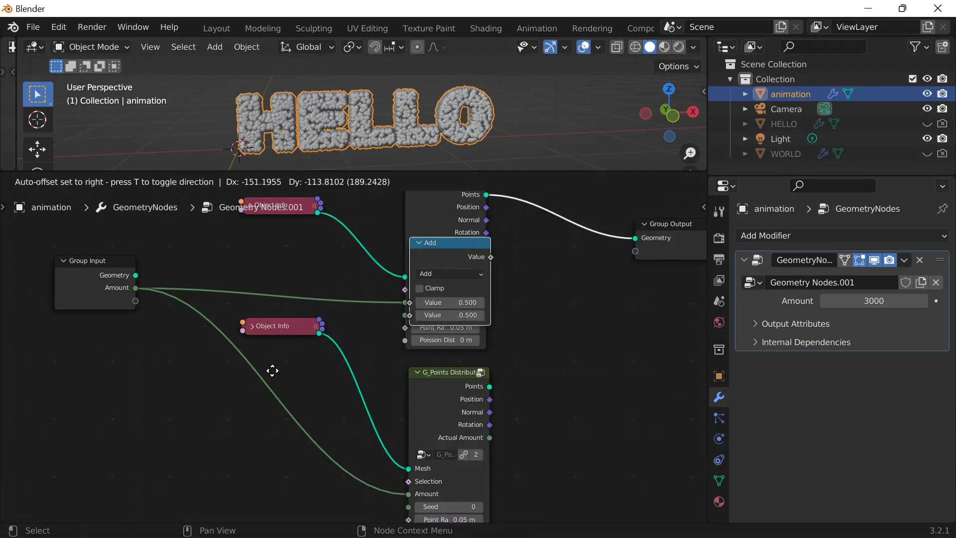
click(272, 393)
click(303, 406)
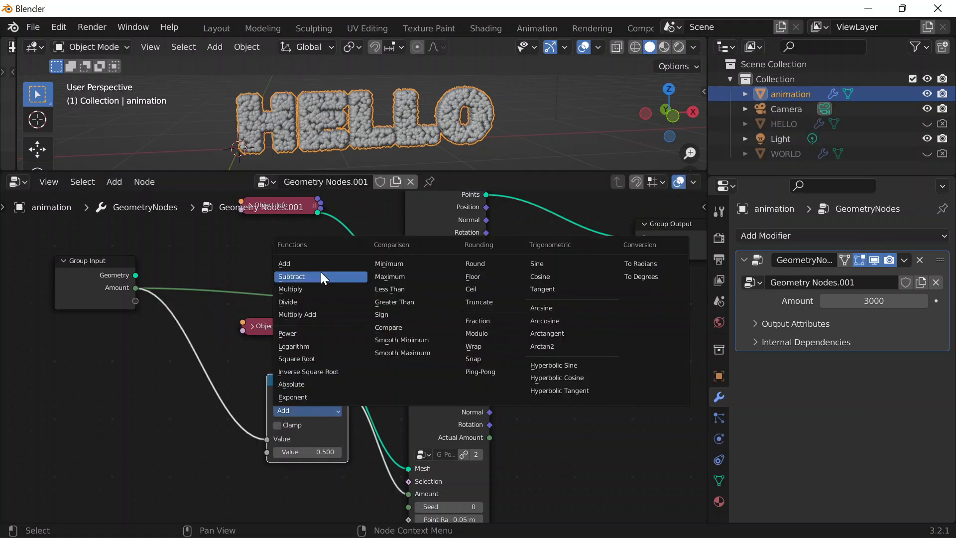
click(309, 299)
mouse_move(99, 264)
mouse_down()
mouse_move(121, 260)
mouse_move(99, 264)
mouse_up()
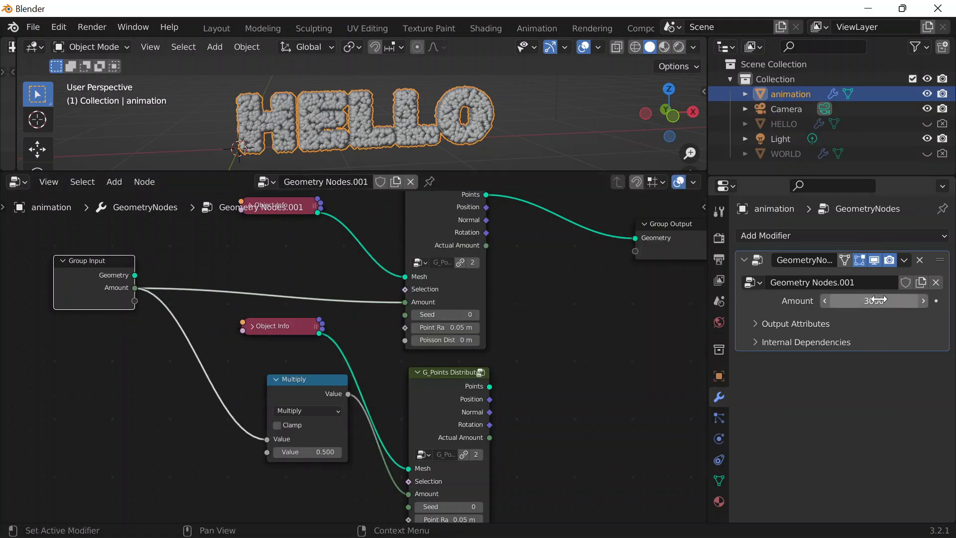
Step: Keep the Multiply node's second value at 0.500 and move the two G_Points Distribute nodes farther apart
click(308, 451)
key(Return)
drag(448, 379, 453, 391)
middle_drag(506, 309, 515, 388)
drag(443, 279, 446, 263)
shift+scroll(338, 462, down, 5)
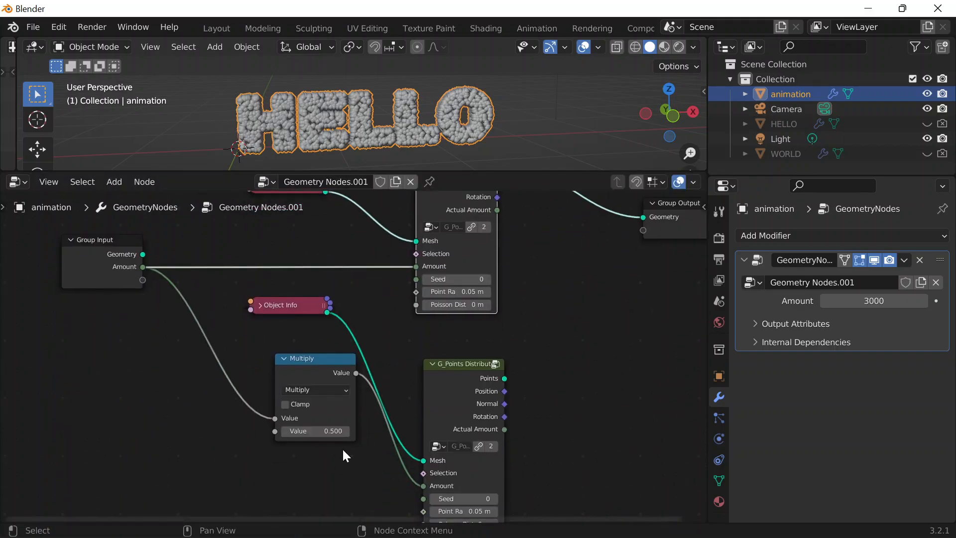
Step: Set the second value of the Multiply node to 1.1
scroll(337, 462, up, 1)
click(309, 443)
text(1.1)
key(Return)
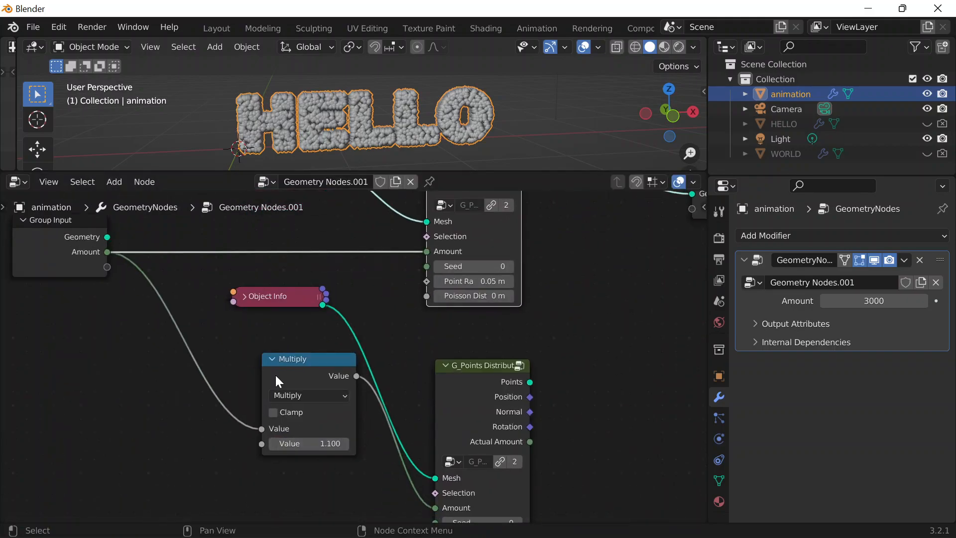
Step: Add a G_Mix XYZ Vector node between the G_Points Distribute nodes and Group Output, placing it just below the Group Output
middle_drag(566, 209, 411, 419)
middle_drag(425, 377, 452, 327)
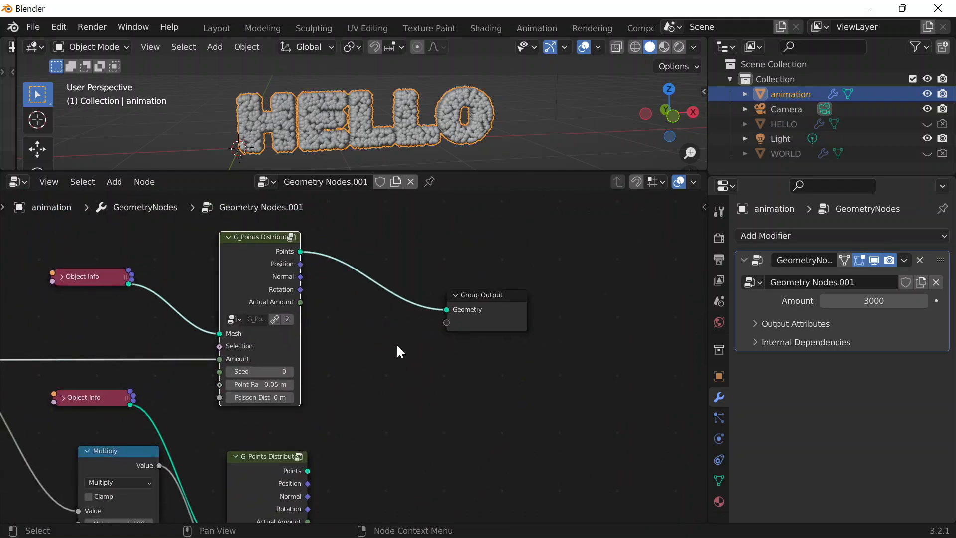
scroll(430, 380, up, 1)
key(shift+a)
click(373, 206)
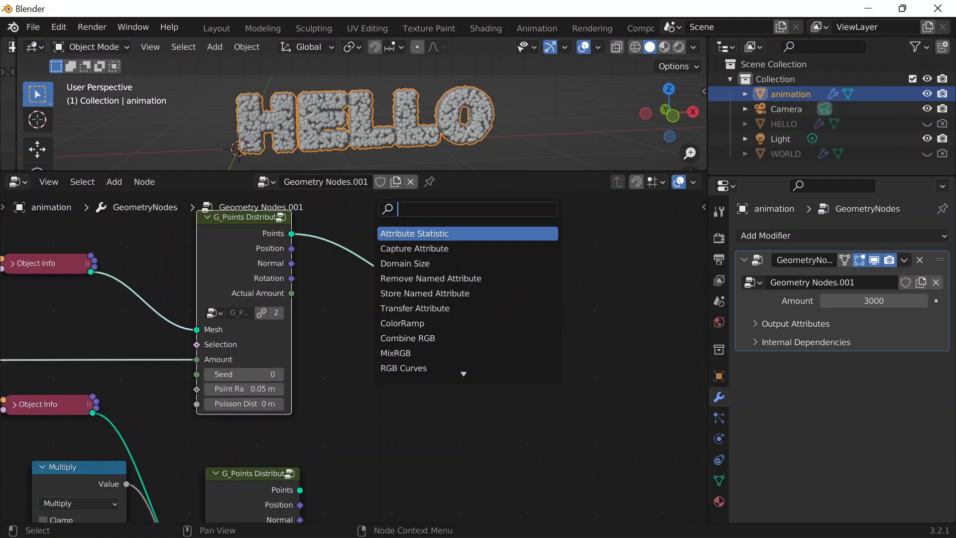
text(xyz)
key(Down)
key(Down)
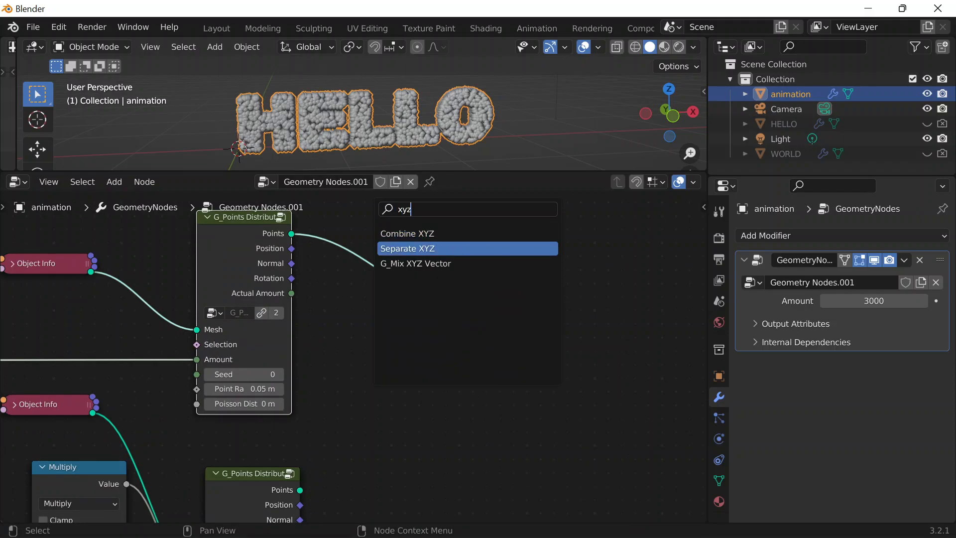
key(Return)
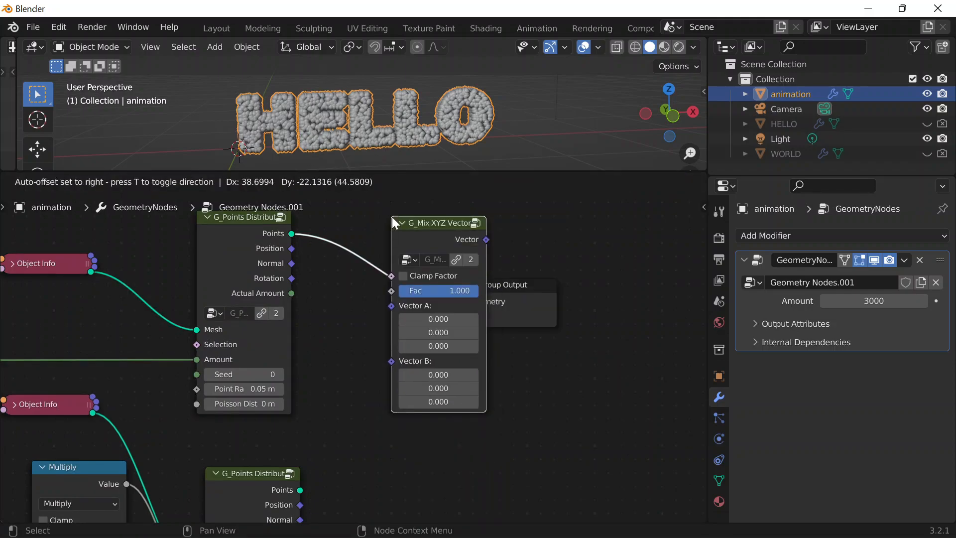
click(392, 218)
drag(425, 225, 469, 329)
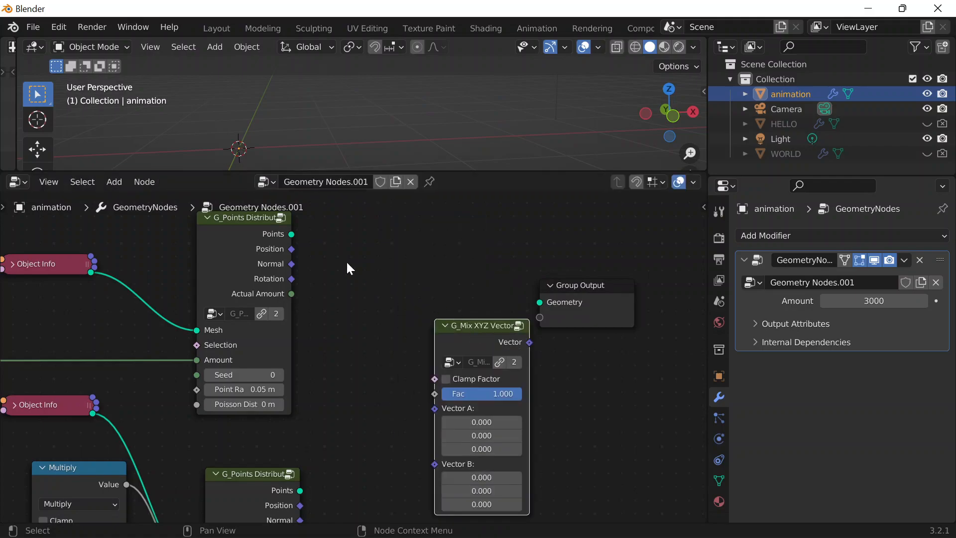
Step: Link the Points of HELLO's G_Points Distribute node to Group Output's Geometry and shift the G_Mix XYZ Vector node clear of the output
drag(293, 234, 572, 311)
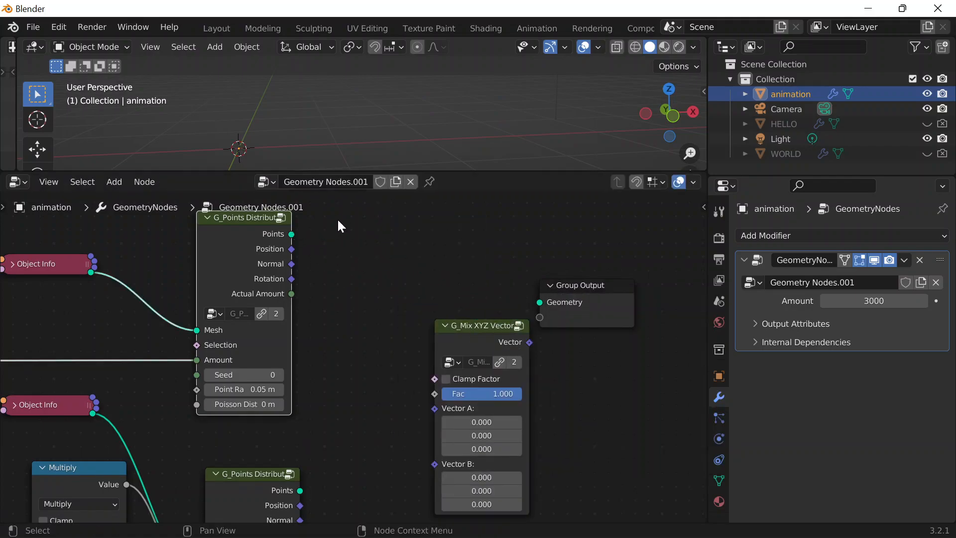
drag(293, 235, 531, 298)
drag(447, 325, 408, 315)
Step: Link HELLO's Position output to Vector A and WORLD's Position output to Vector B of the G_Mix XYZ Vector node
scroll(300, 258, up, 1)
drag(281, 231, 403, 405)
middle_drag(326, 460, 357, 401)
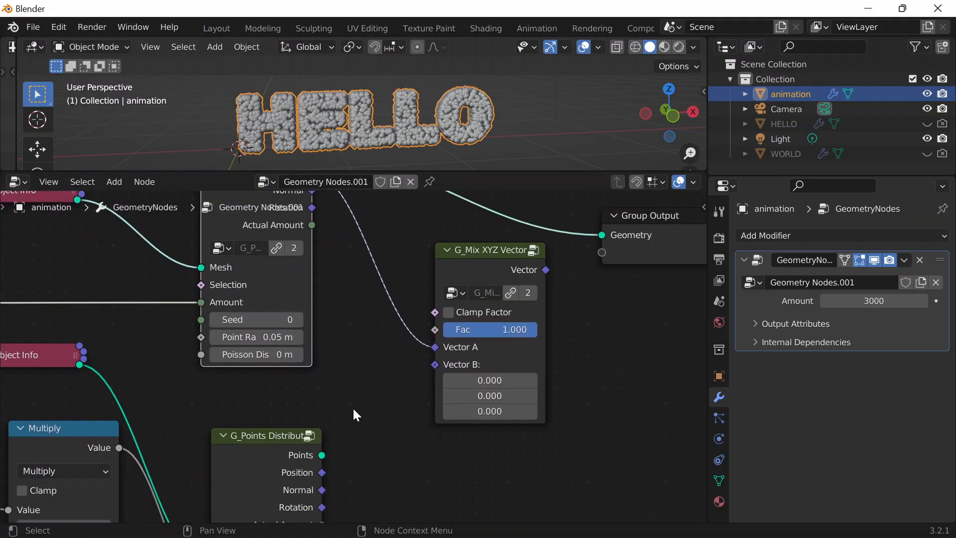
scroll(356, 401, down, 2)
drag(326, 455, 423, 363)
drag(478, 280, 496, 292)
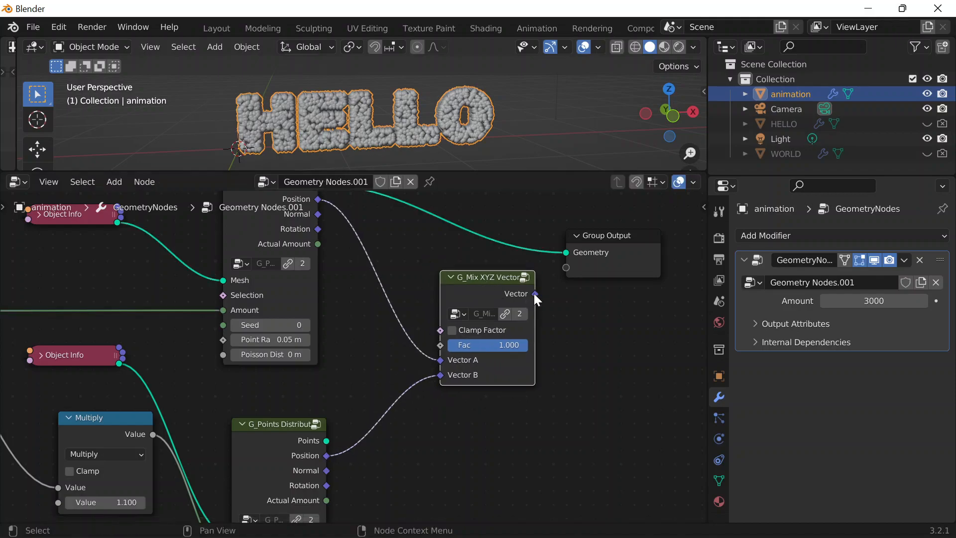
Step: Insert a Set Position node on the link between HELLO's Points and the Group Output
key(shift+a)
text(set po)
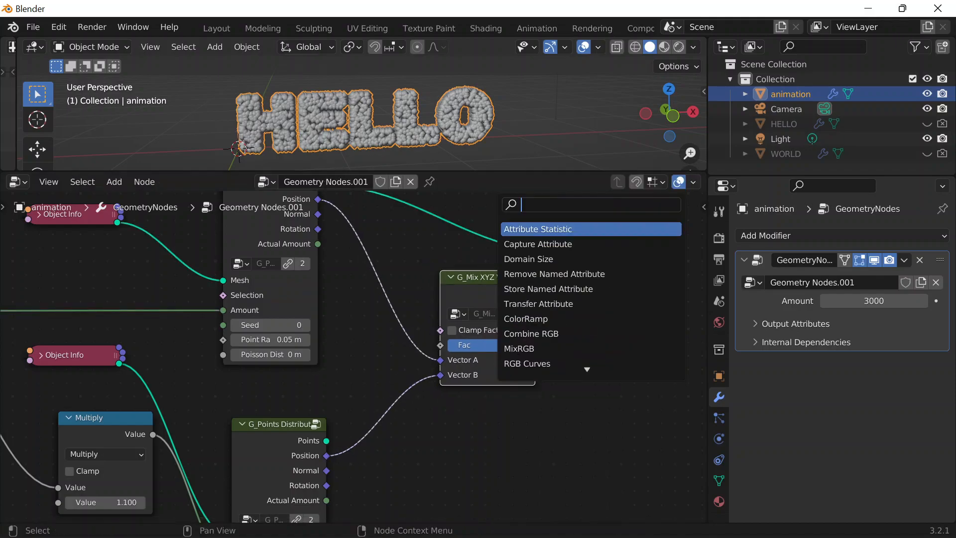
key(Return)
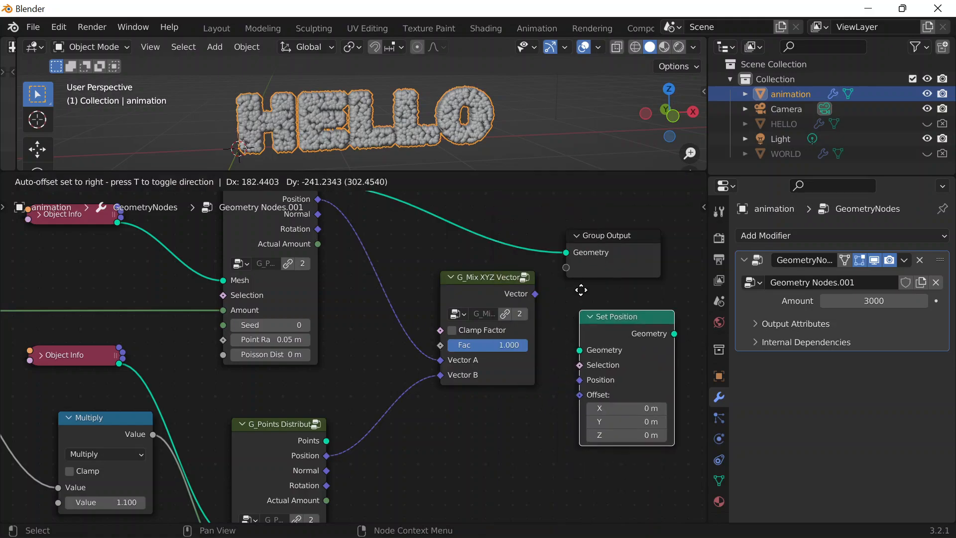
click(587, 272)
drag(486, 236, 638, 213)
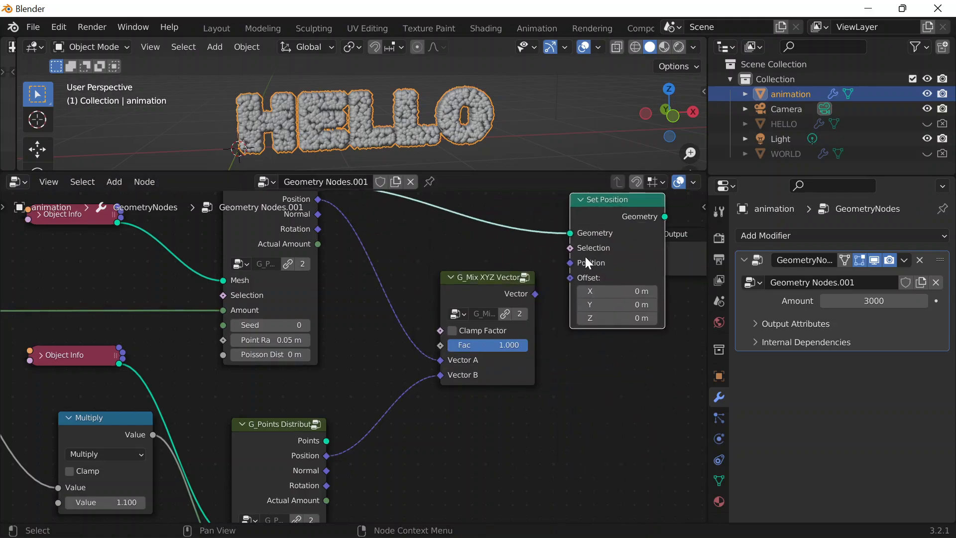
Step: Link the G_Mix XYZ Vector node's Vector to Set Position's Position and set the mix Fac to 0.000
drag(535, 294, 569, 262)
drag(623, 200, 572, 203)
drag(690, 234, 771, 236)
drag(578, 214, 618, 216)
drag(500, 344, 447, 344)
scroll(446, 241, down, 2)
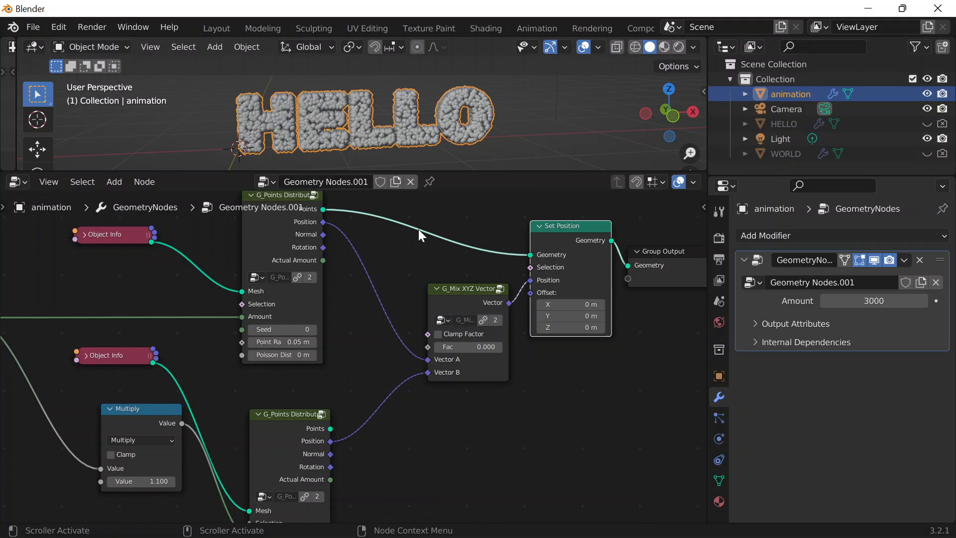
Step: Insert a Transfer Attribute node on the link between WORLD's Position output and the mix node's Vector B
middle_drag(493, 434, 555, 425)
key(shift+a)
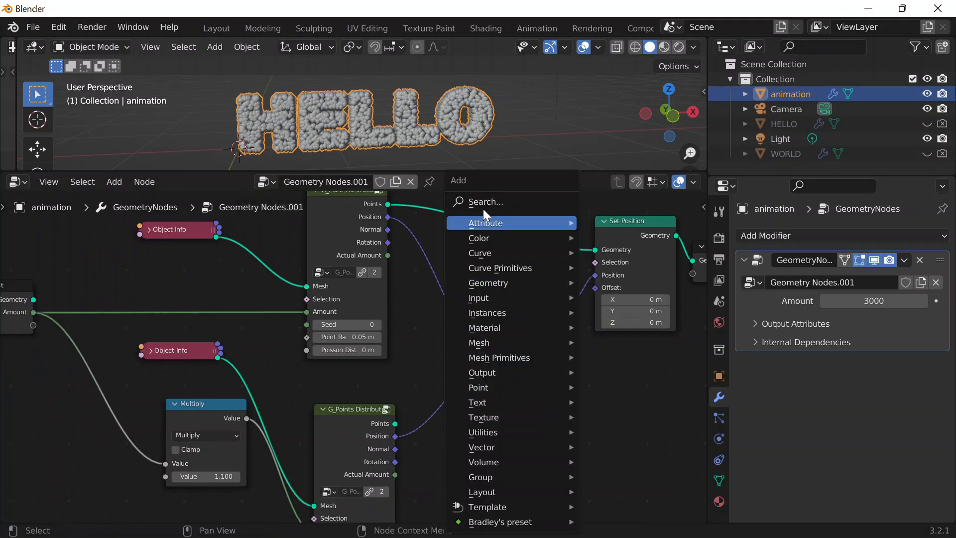
click(486, 201)
text(tr)
key(BackSpace)
key(BackSpace)
text(attribu)
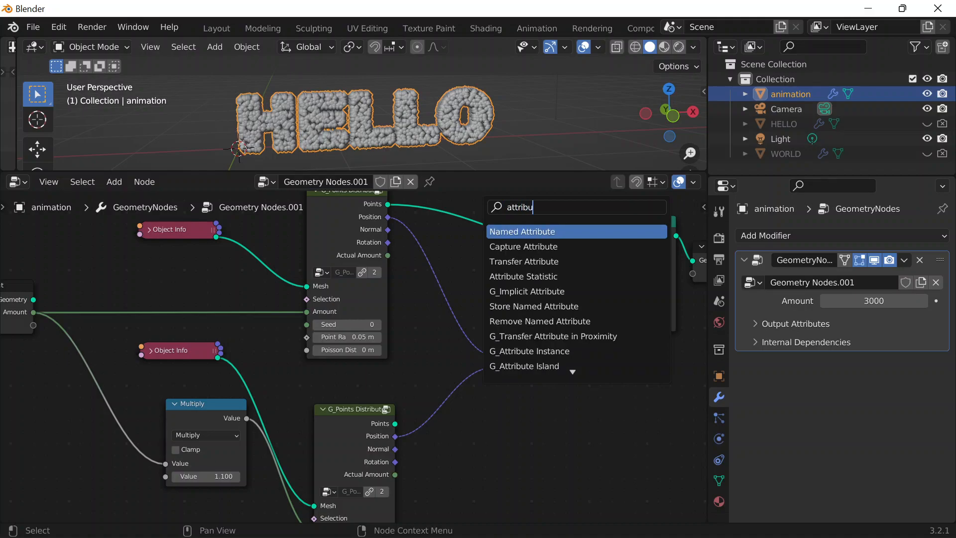
text(e)
key(Down)
key(Down)
key(Return)
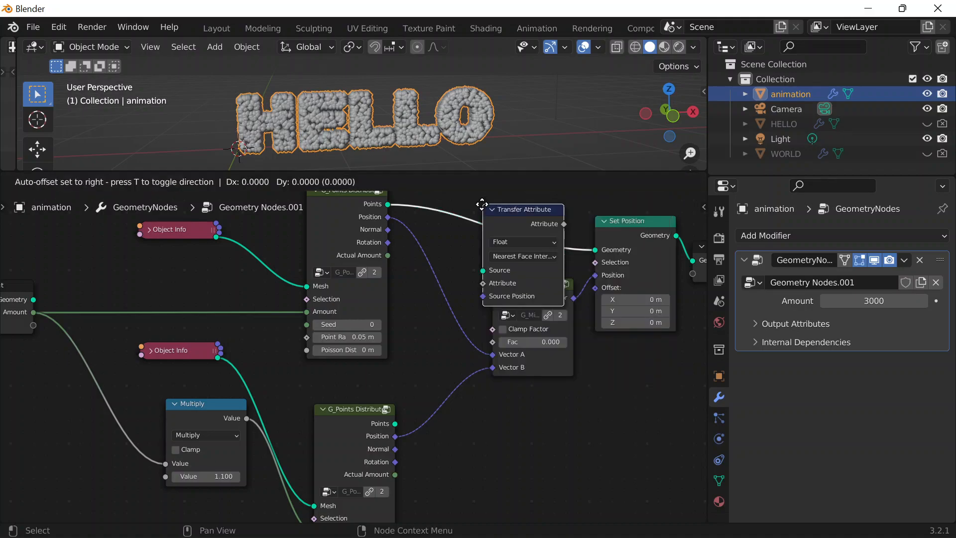
click(440, 367)
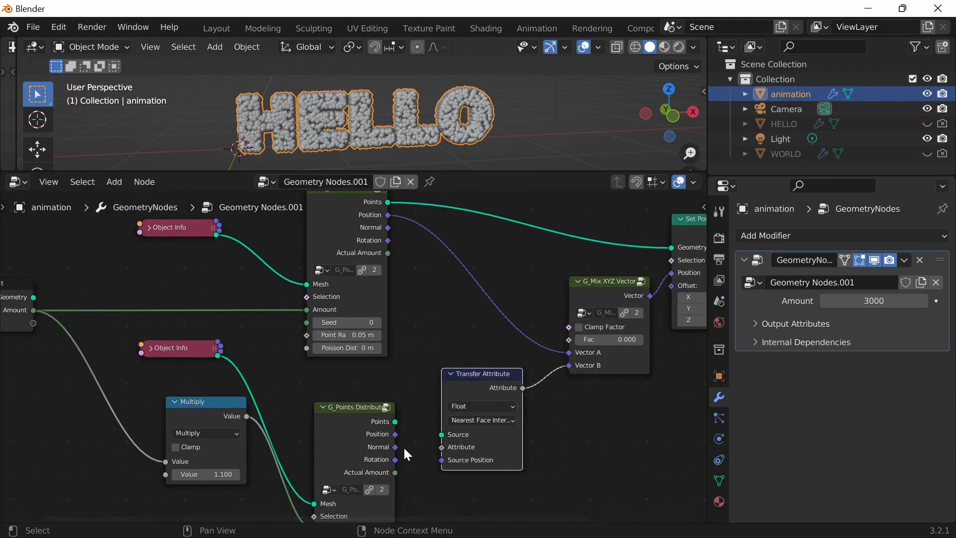
Step: Link WORLD's Points to the Transfer Attribute Source and set the node's data type to Vector with Index mapping
drag(395, 423, 441, 434)
click(471, 406)
click(473, 444)
click(484, 421)
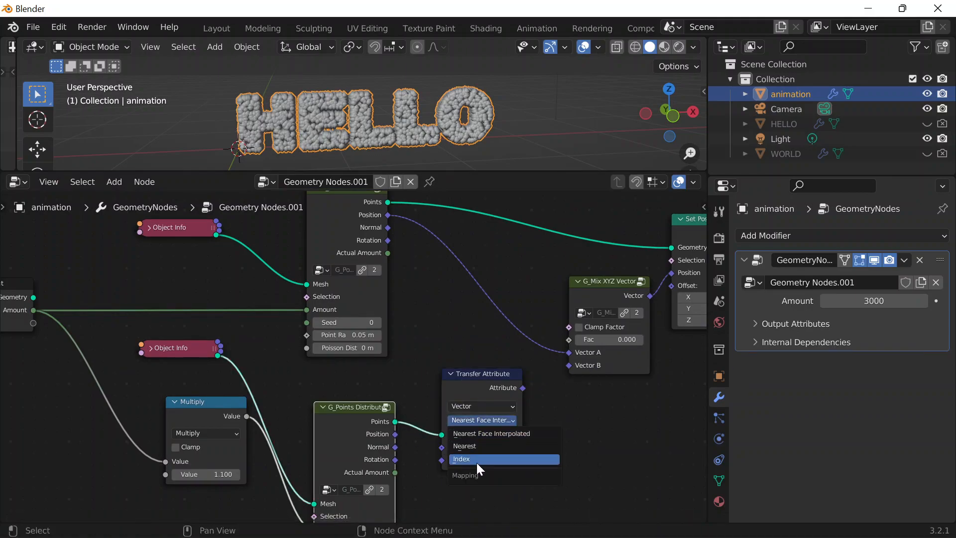
click(472, 458)
Step: Link WORLD's Position to the Transfer Attribute node's Attribute input and its Attribute output to the mix node's Vector B
scroll(498, 449, up, 1)
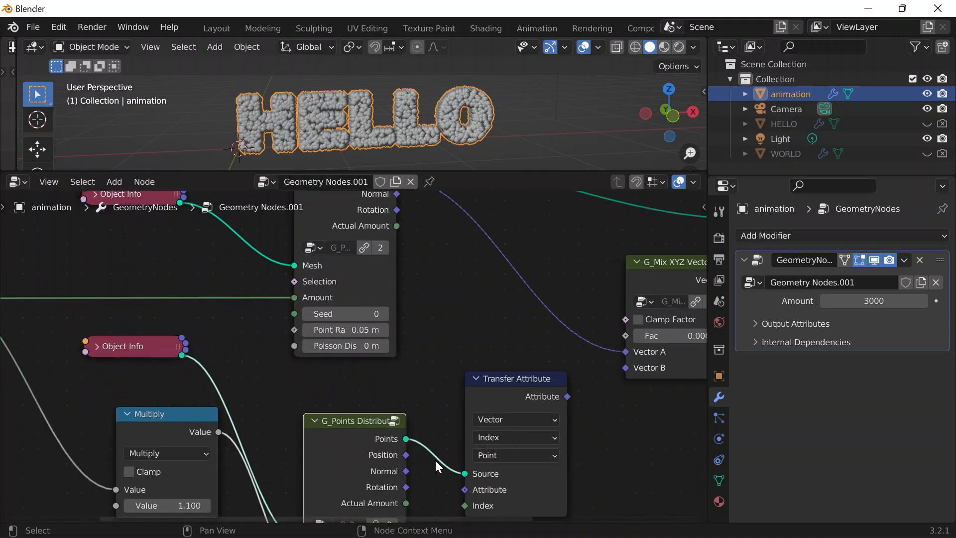
middle_drag(435, 461, 416, 427)
drag(386, 420, 446, 456)
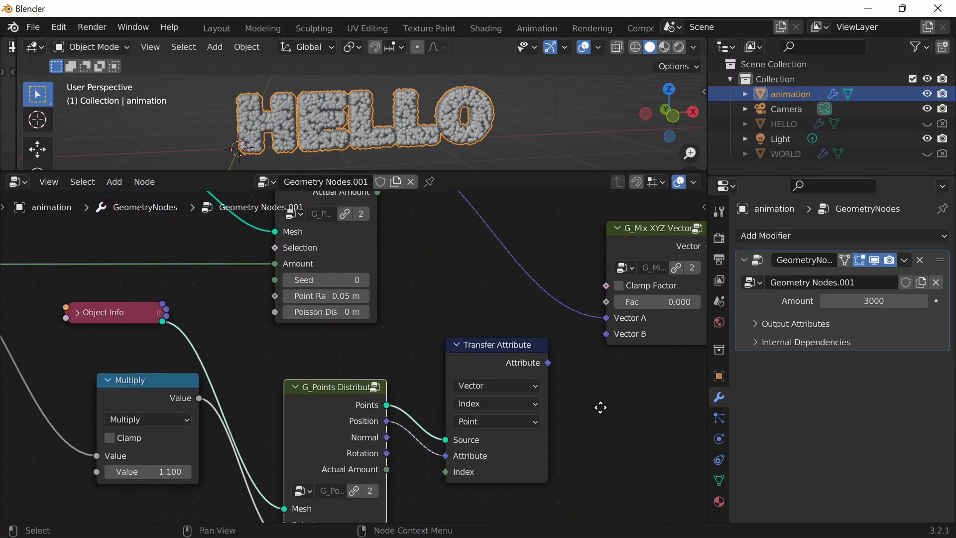
middle_drag(551, 374, 495, 435)
drag(492, 422, 554, 393)
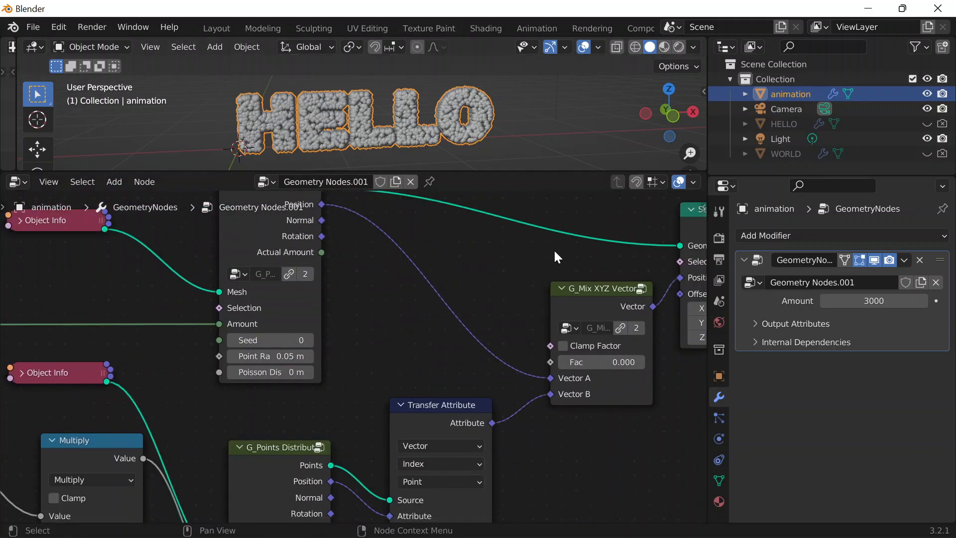
Step: Raise the Fac of the G_Mix XYZ Vector node to 1.000
middle_drag(477, 271, 357, 284)
drag(464, 378, 524, 376)
scroll(290, 320, down, 3)
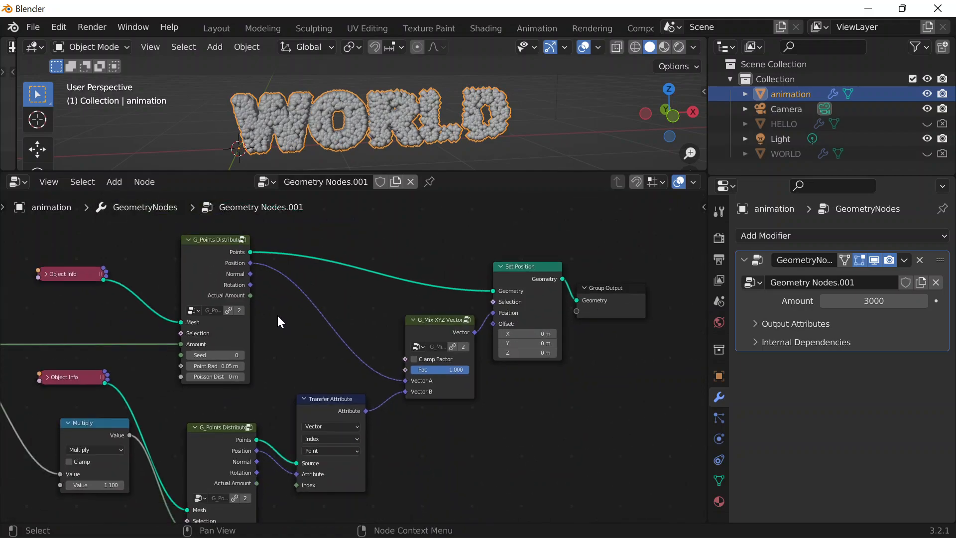
Step: Save the project as 71422.blend in the Blends folder
key(ctrl+s)
click(305, 473)
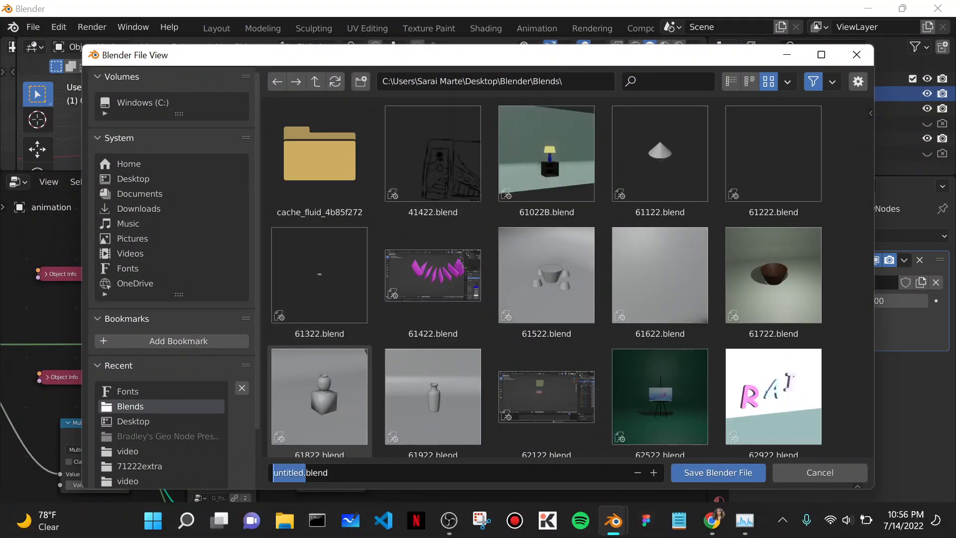
text(71422)
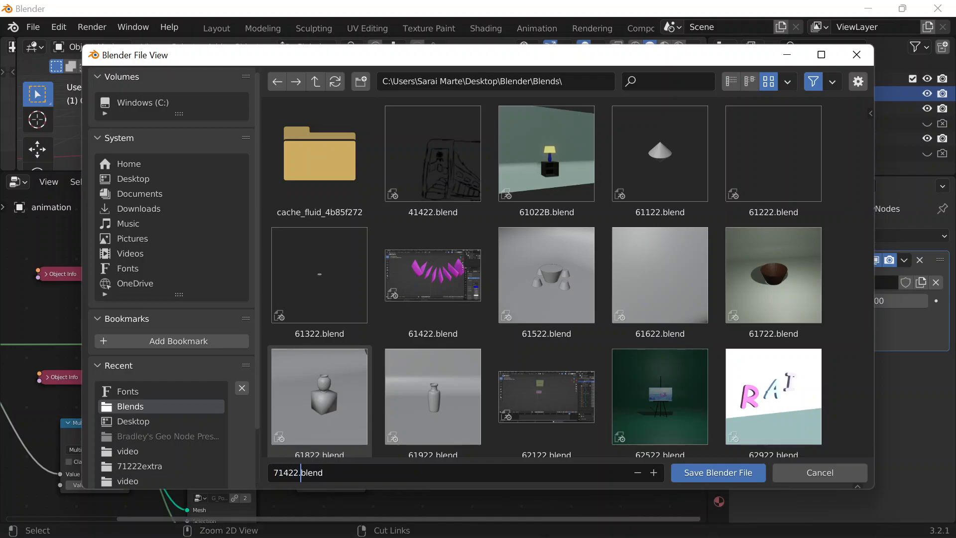
click(191, 178)
click(313, 148)
double_click(312, 148)
double_click(440, 165)
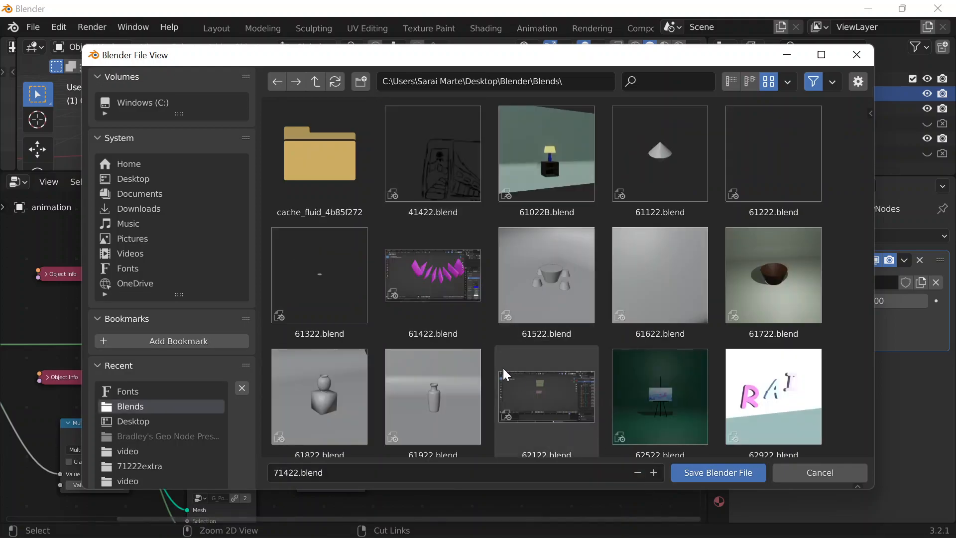
click(731, 468)
Step: Move the Group Output node well away from Set Position to make room for more nodes
middle_drag(291, 314, 360, 283)
scroll(405, 240, down, 2)
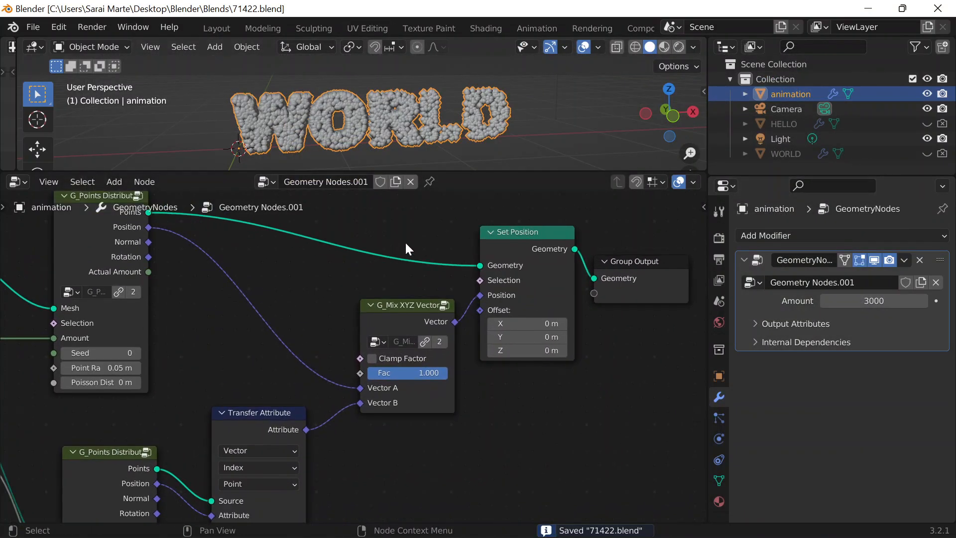
scroll(494, 135, down, 3)
middle_drag(488, 142, 467, 118)
scroll(468, 121, up, 3)
middle_drag(617, 273, 437, 271)
drag(438, 271, 702, 273)
Step: Insert a Points to Volume node between Set Position and Group Output
key(shift+a)
click(373, 202)
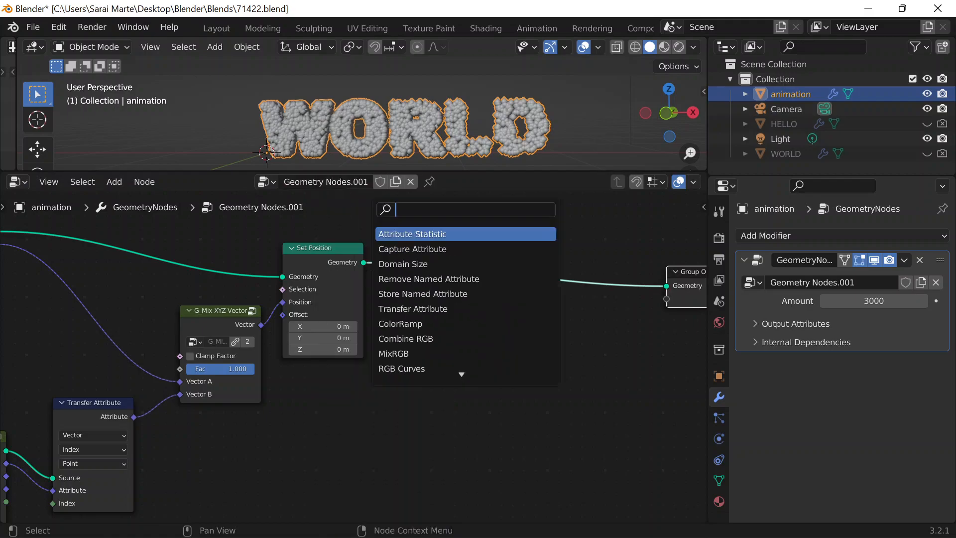
text(po)
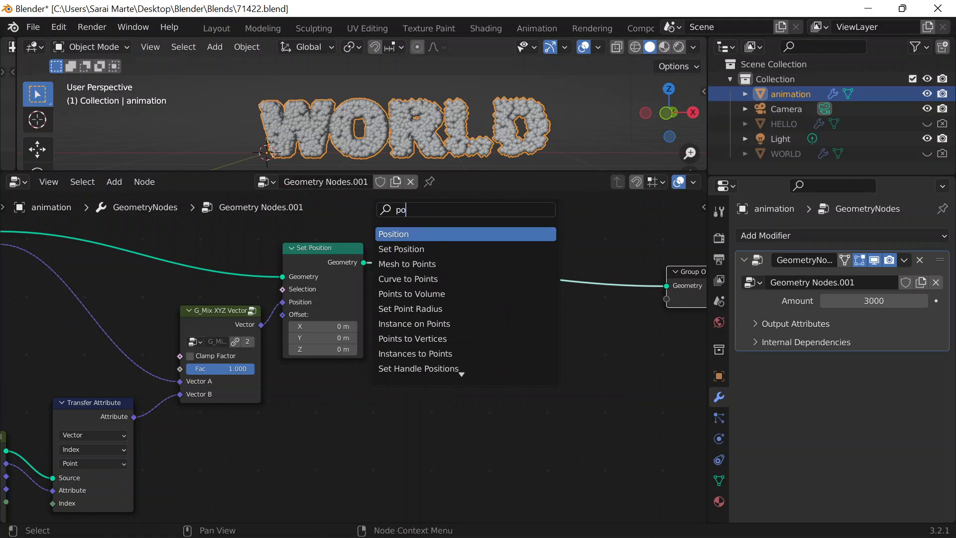
text(int to)
key(Return)
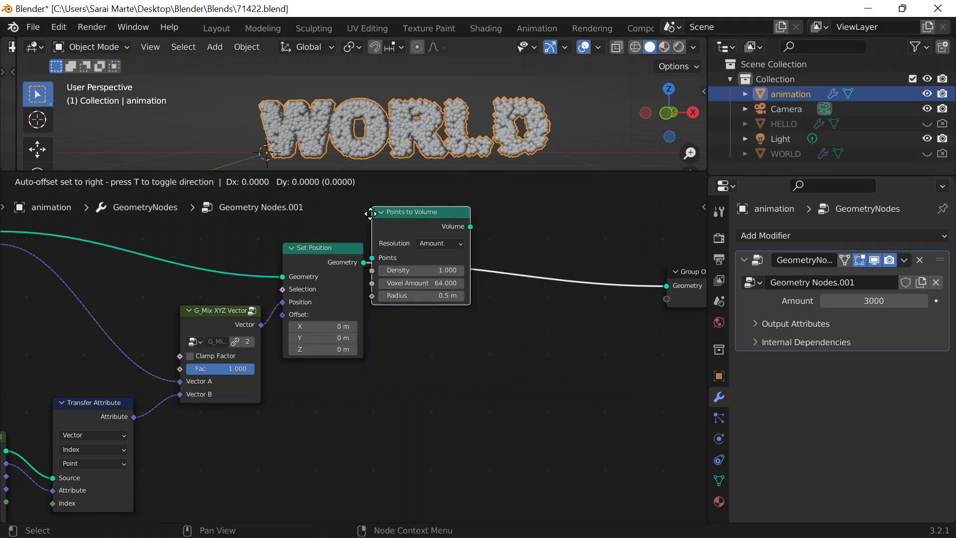
click(433, 247)
Step: Insert a Volume to Mesh node between Points to Volume and Group Output
key(shift+a)
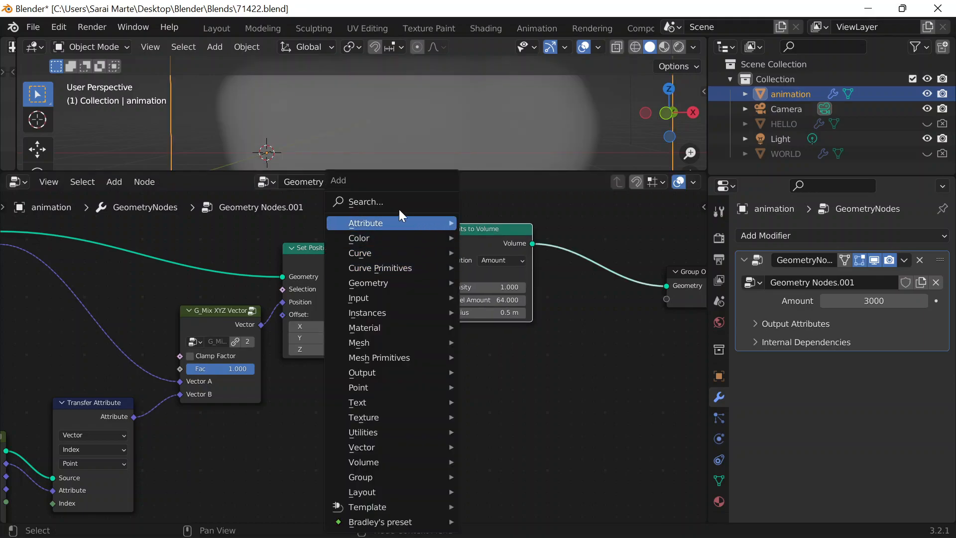
click(356, 200)
text(volume to)
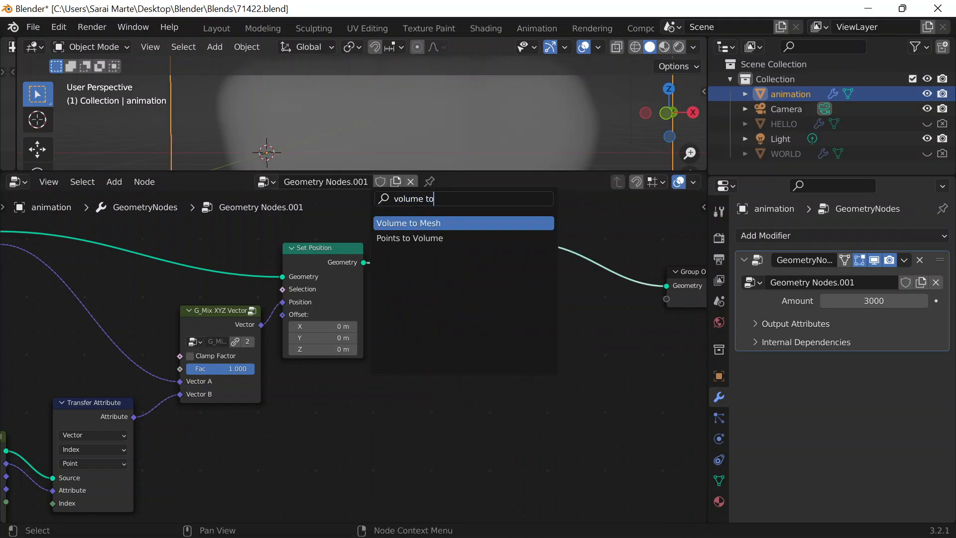
key(Return)
click(546, 373)
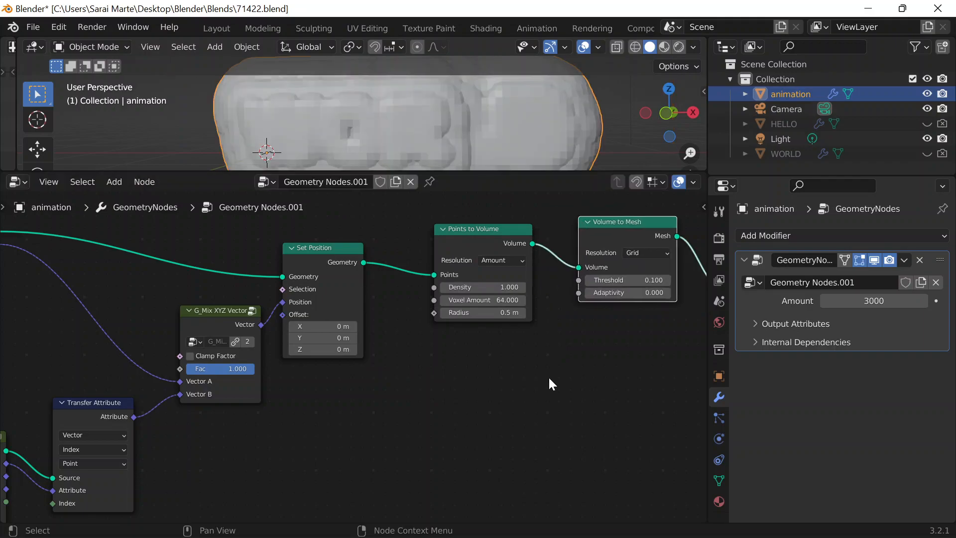
Step: Set the Points to Volume radius to 0.08 m and save the file
middle_drag(546, 372, 393, 399)
click(335, 353)
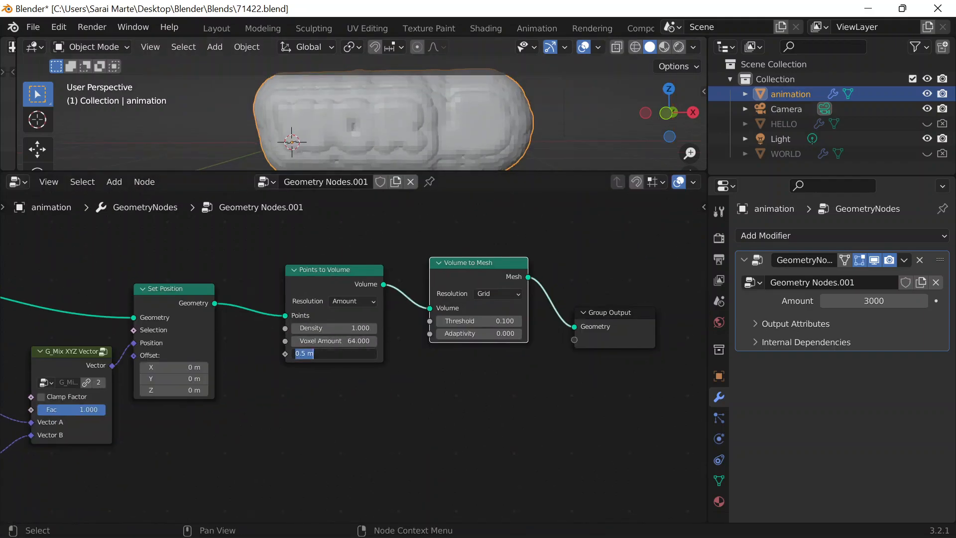
text(0.08)
key(Return)
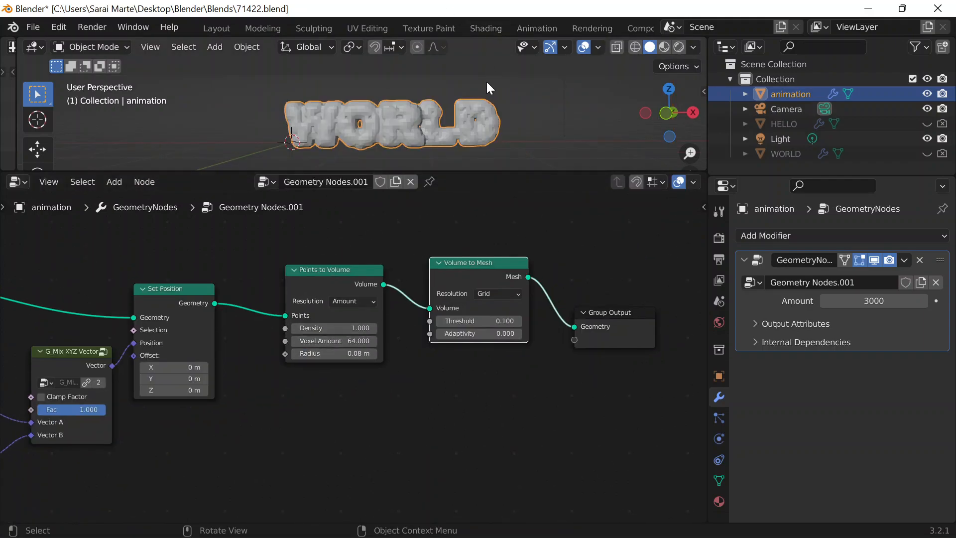
key(ctrl+s)
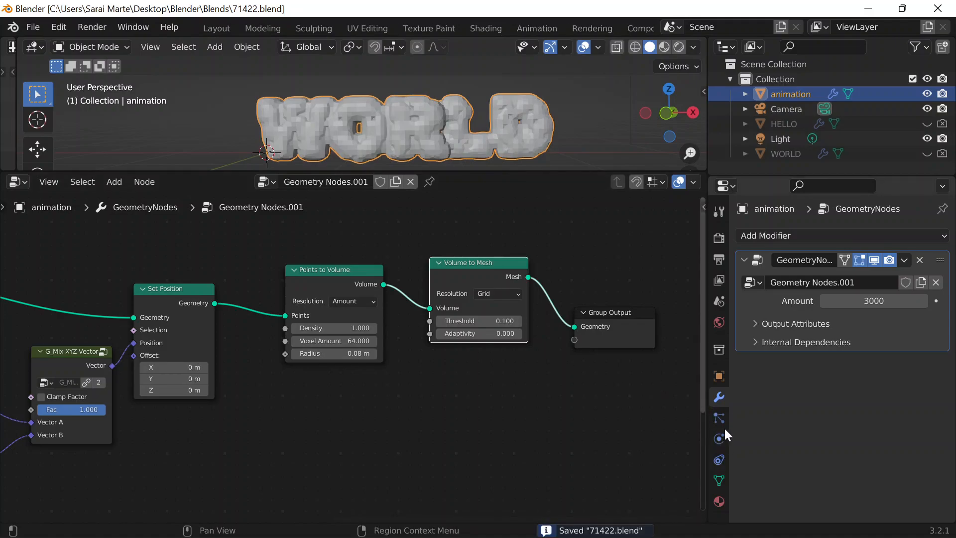
Step: Add a Remesh modifier to the animation object below its geometry nodes modifier
click(776, 235)
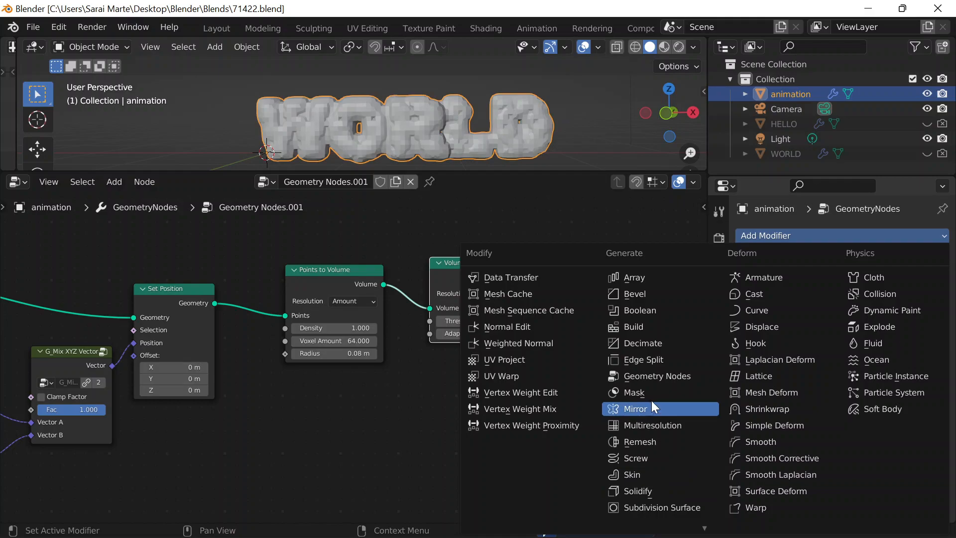
click(633, 441)
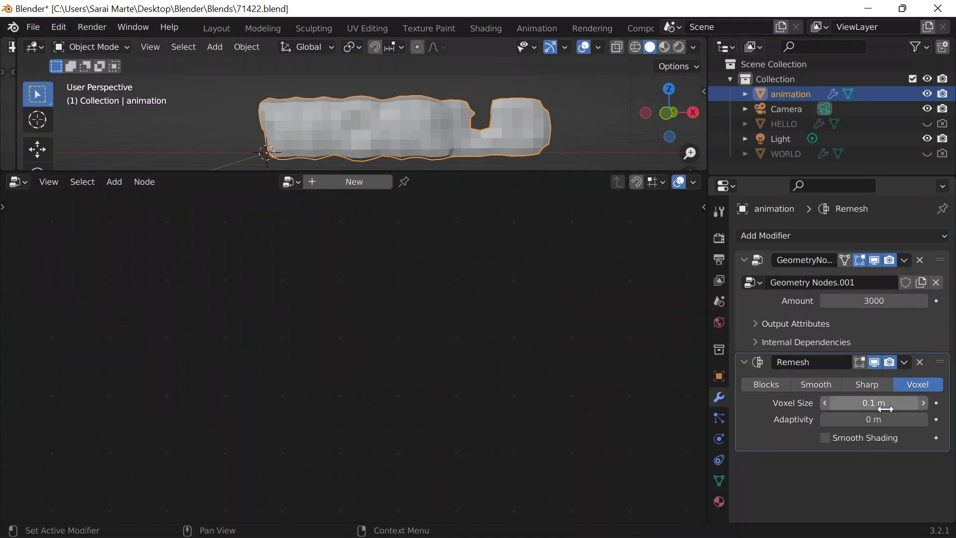
scroll(422, 145, up, 3)
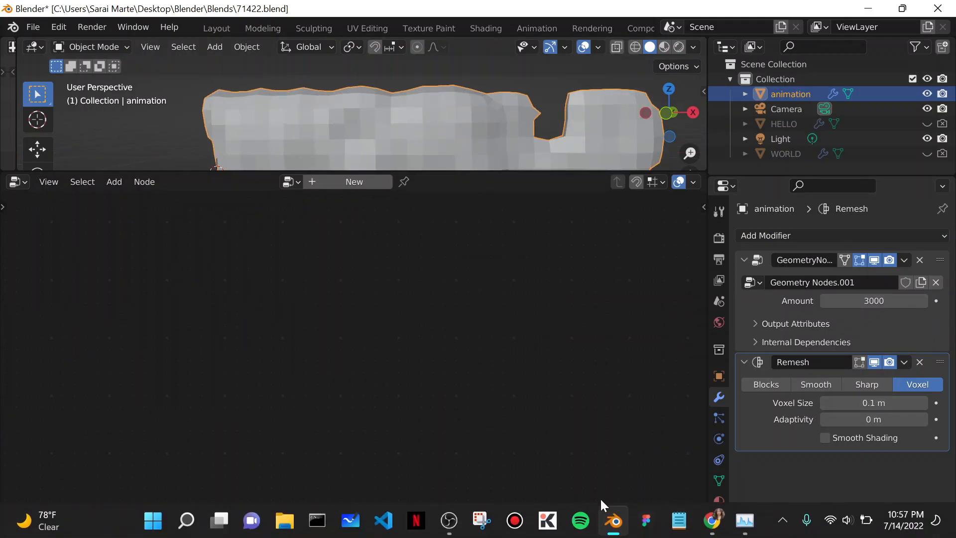
Step: Switch to Chrome and skim the Fluid Text Transition tutorial up to about 5:51, viewing the text node settings full screen
click(712, 520)
scroll(226, 261, up, 5)
click(328, 277)
click(150, 418)
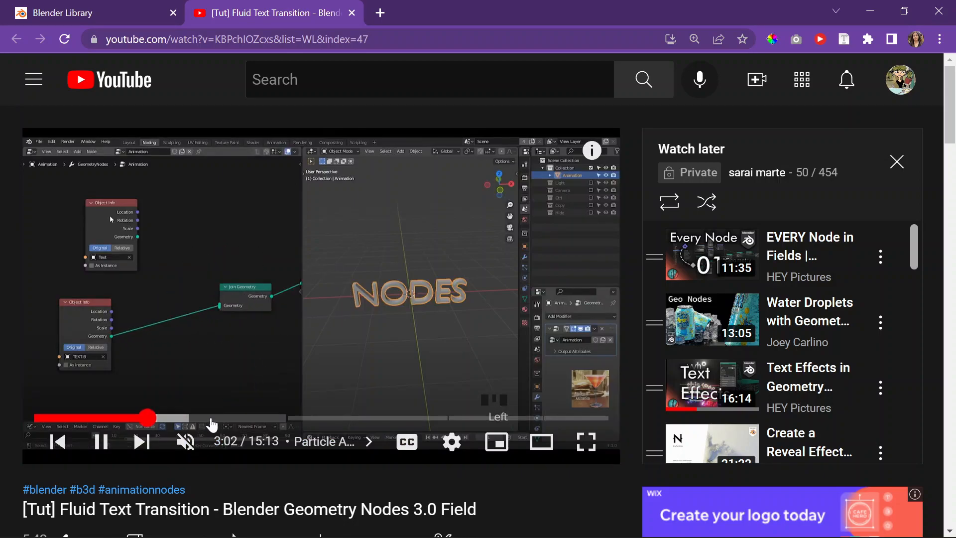
click(209, 418)
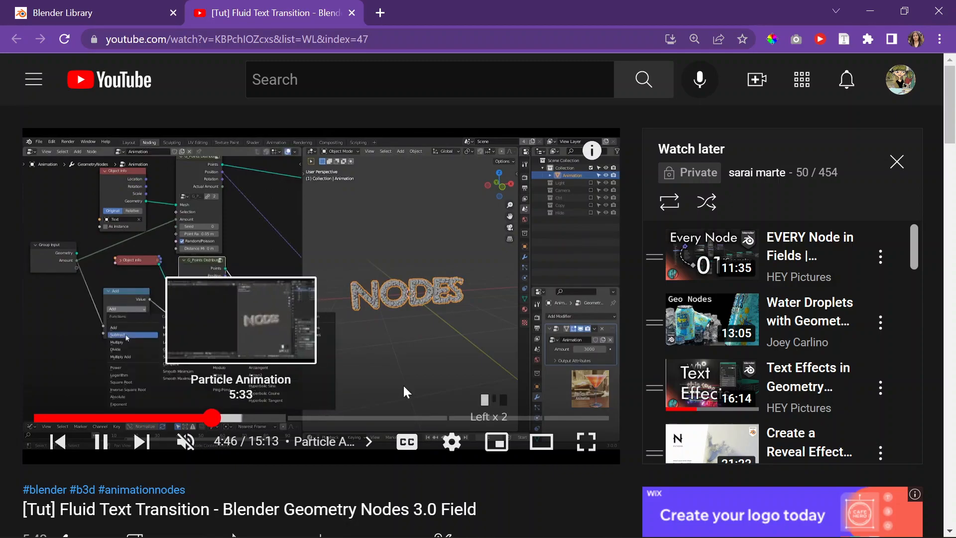
click(248, 417)
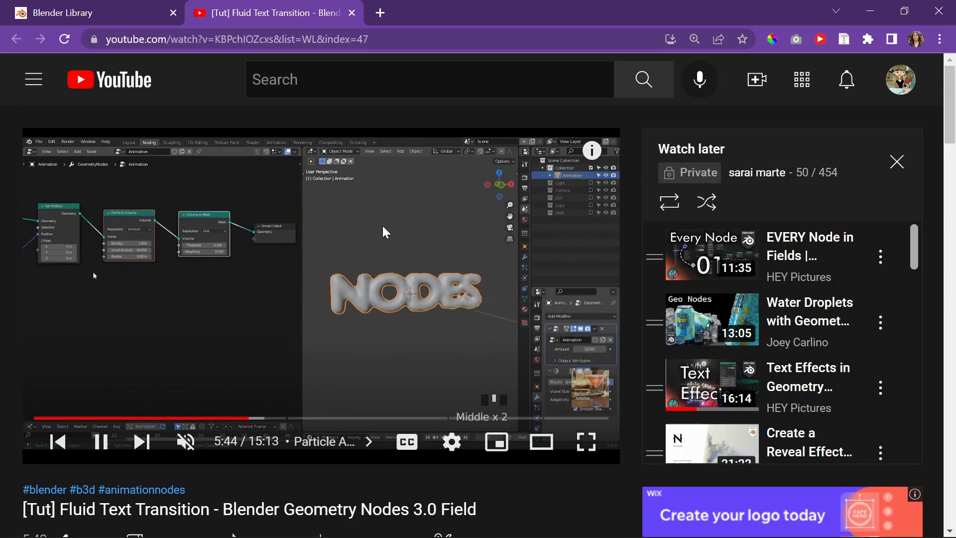
key(F11)
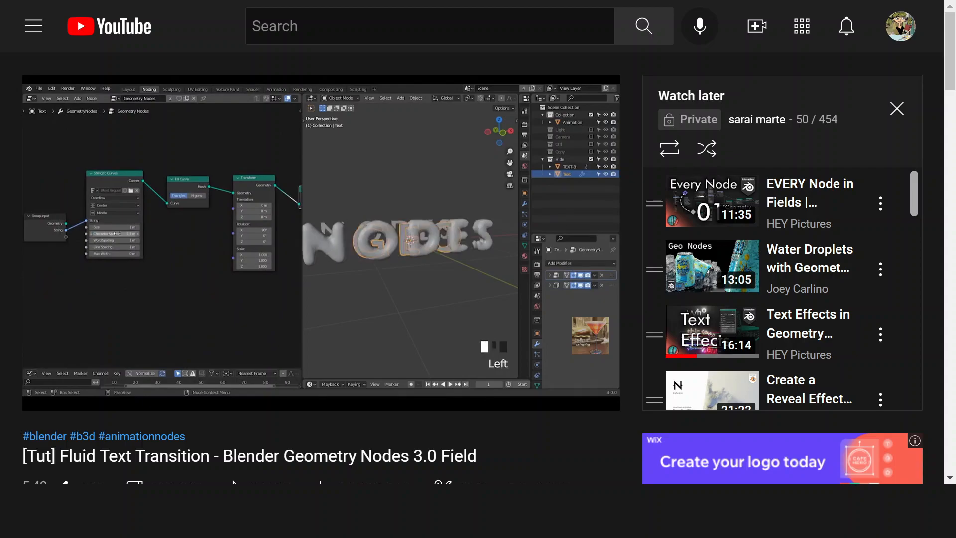
key(f)
key(Left)
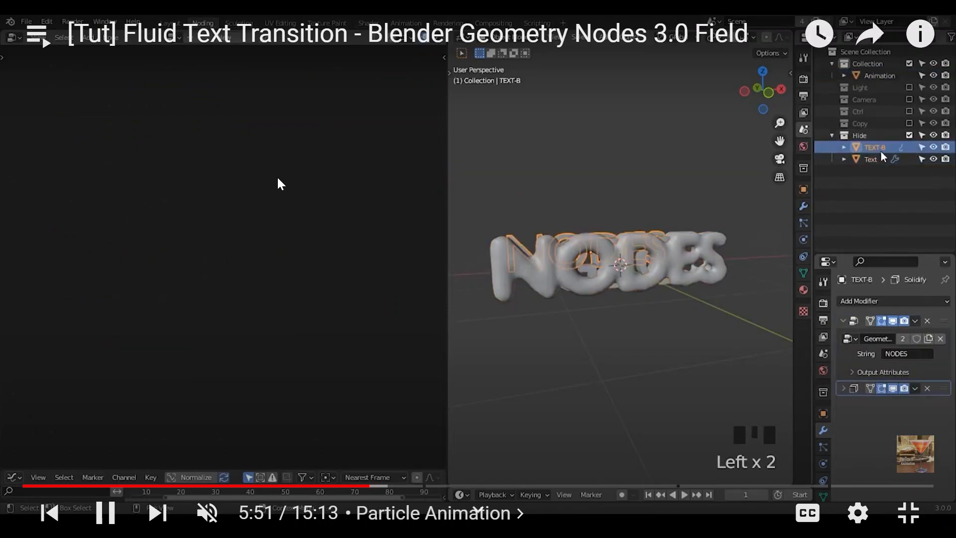
key(Escape)
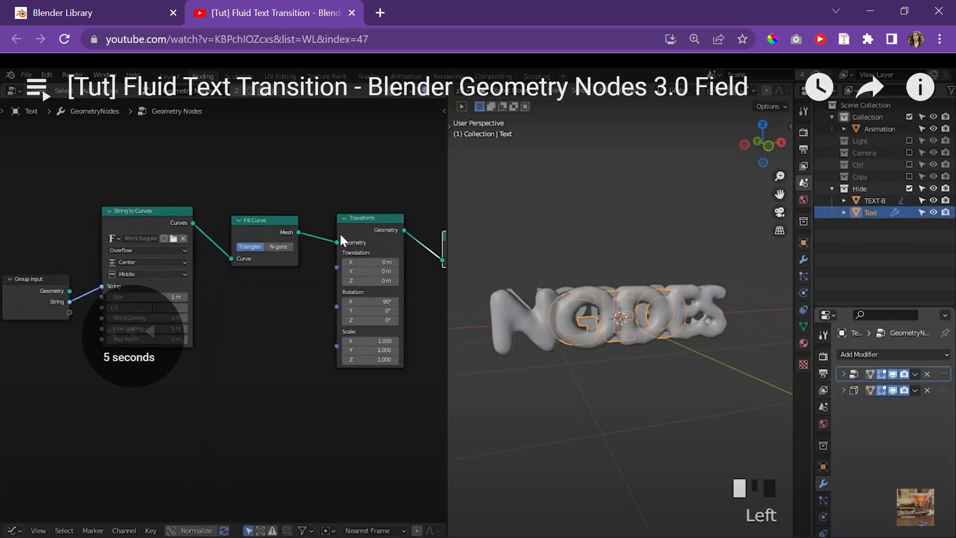
Step: Return to Blender and set Character Spacing to 1.5 m on the HELLO object's String to Curves node
key(alt+Tab)
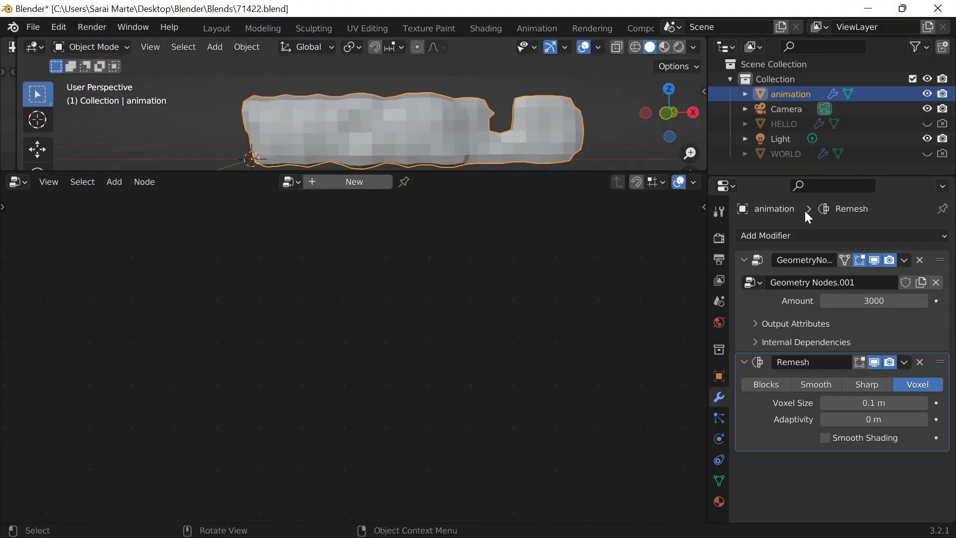
click(783, 124)
middle_drag(181, 303, 581, 291)
scroll(344, 318, up, 9)
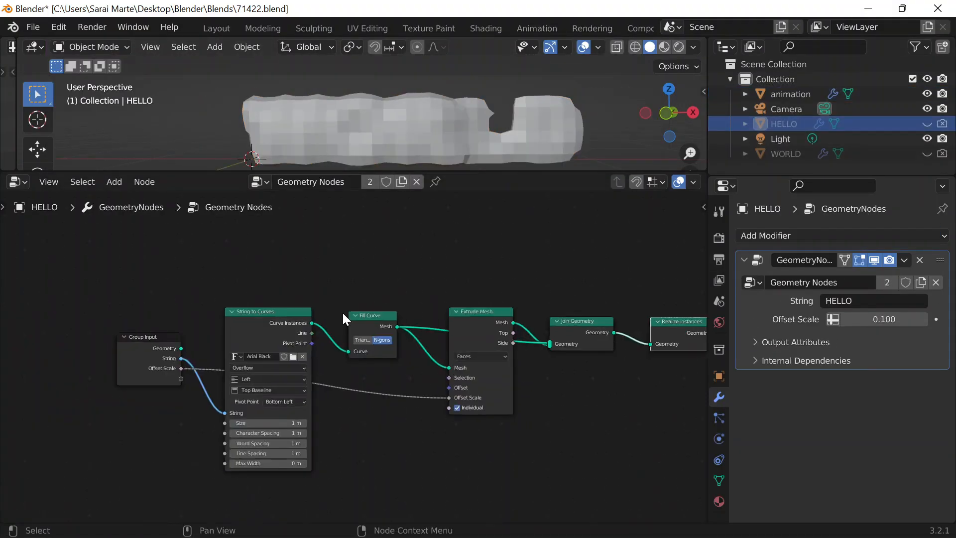
middle_drag(121, 339, 191, 316)
click(254, 475)
text(1.5)
key(Return)
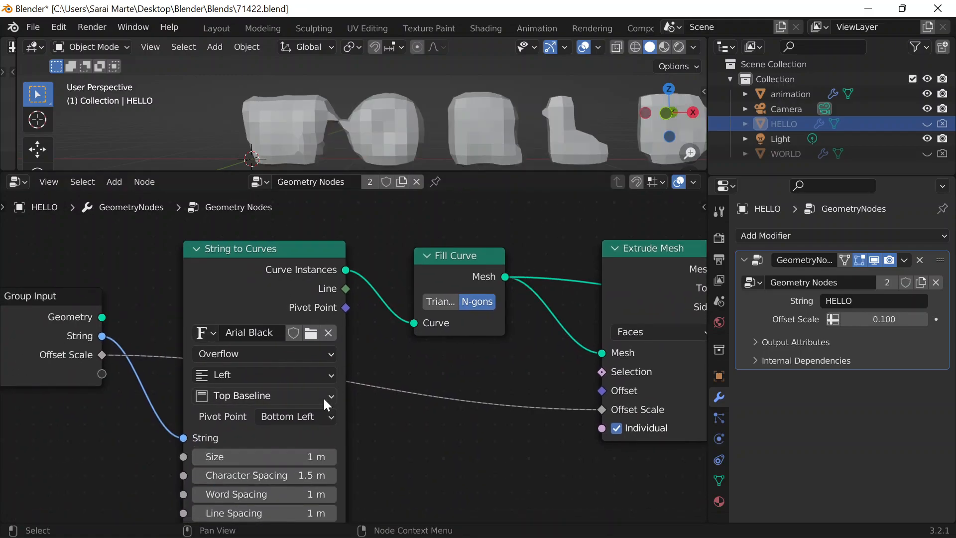
click(289, 476)
click(467, 448)
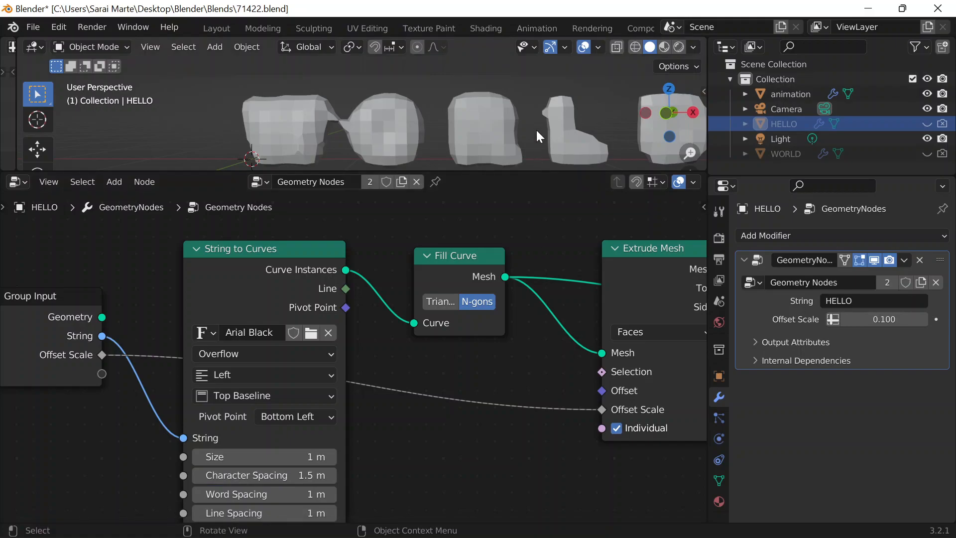
Step: Set the animation object's Remesh voxel size to 0.05 m and save the file
scroll(537, 134, down, 3)
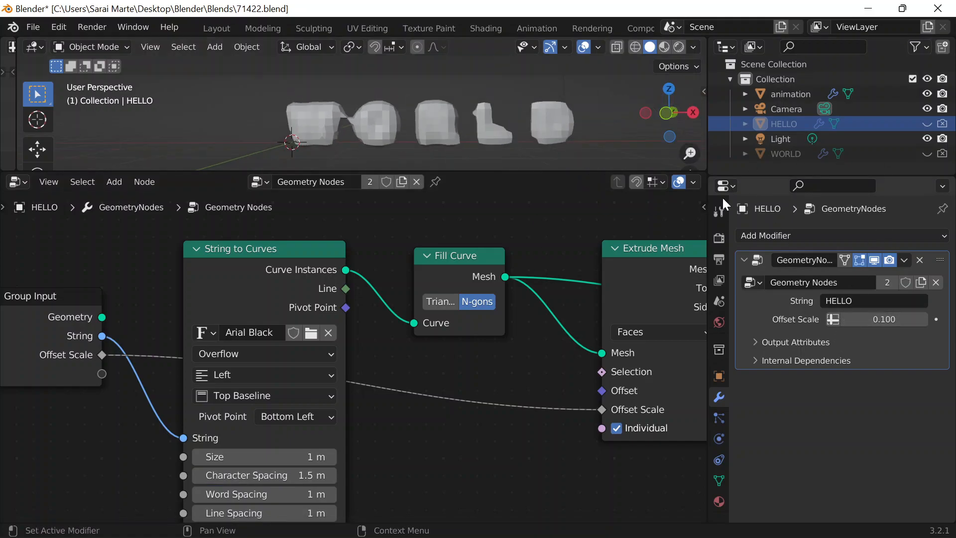
click(538, 123)
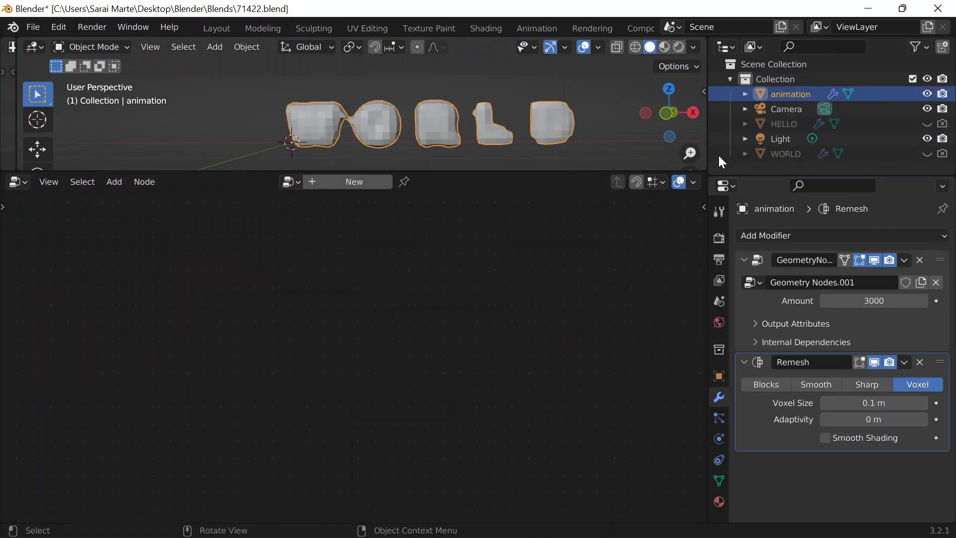
click(855, 403)
text(0.05)
key(Return)
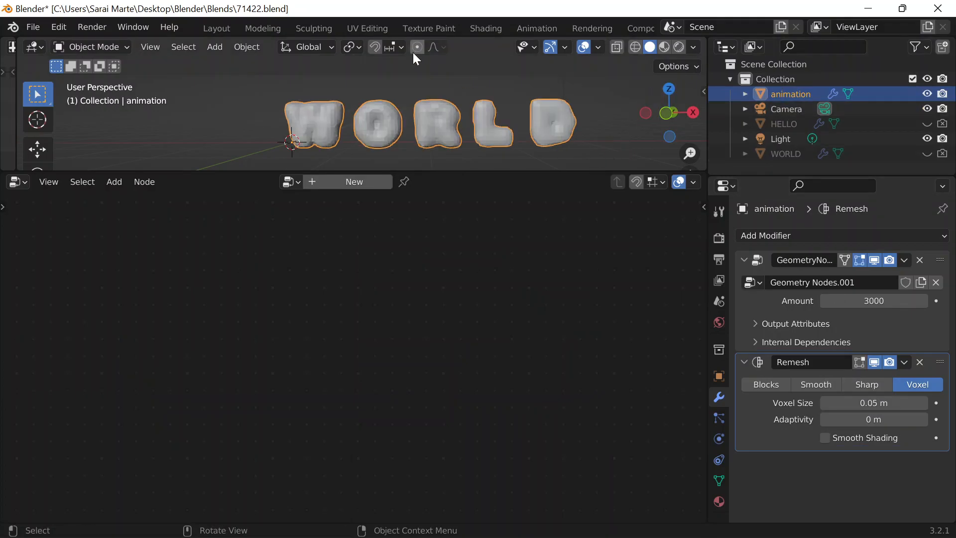
shift+middle_drag(562, 114, 459, 100)
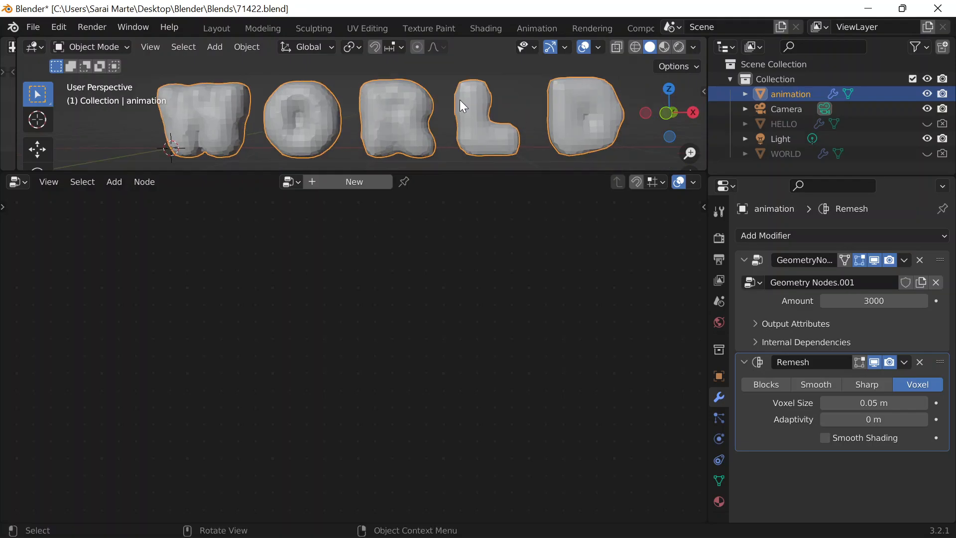
key(ctrl+s)
Step: Bring back the animation object's node tree and set the G_Mix XYZ Vector factor to 0 for the HELLO text
click(743, 273)
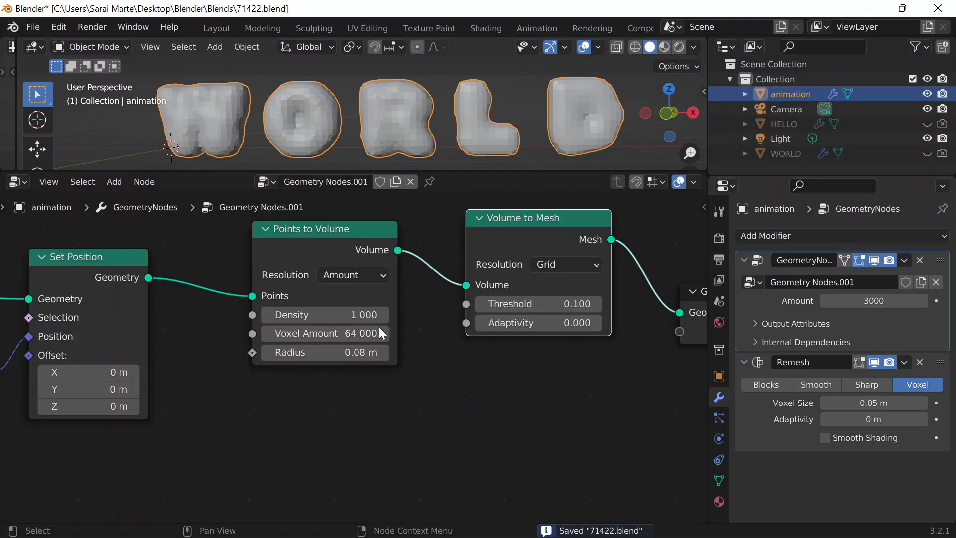
scroll(384, 321, down, 2)
scroll(456, 168, down, 3)
scroll(464, 244, down, 1)
mouse_move(409, 123)
middle_down()
mouse_move(537, 130)
mouse_move(389, 120)
mouse_move(434, 127)
mouse_move(422, 130)
middle_up()
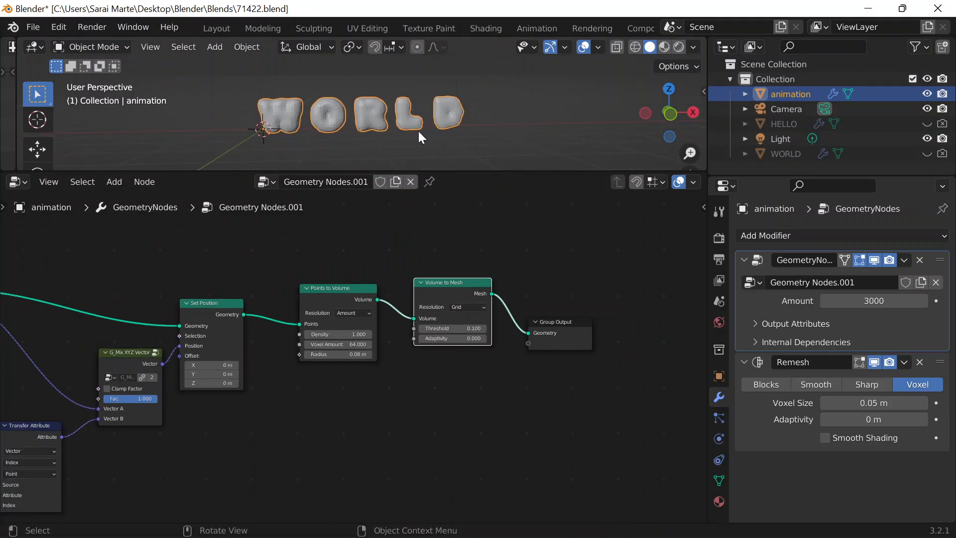
scroll(361, 351, up, 3)
middle_drag(67, 330, 341, 312)
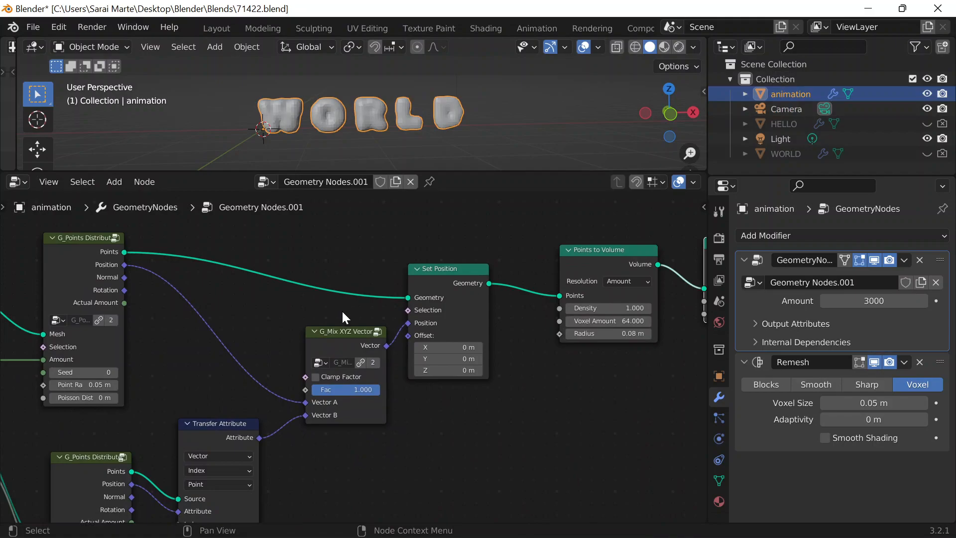
scroll(346, 361, up, 2)
drag(357, 393, 279, 380)
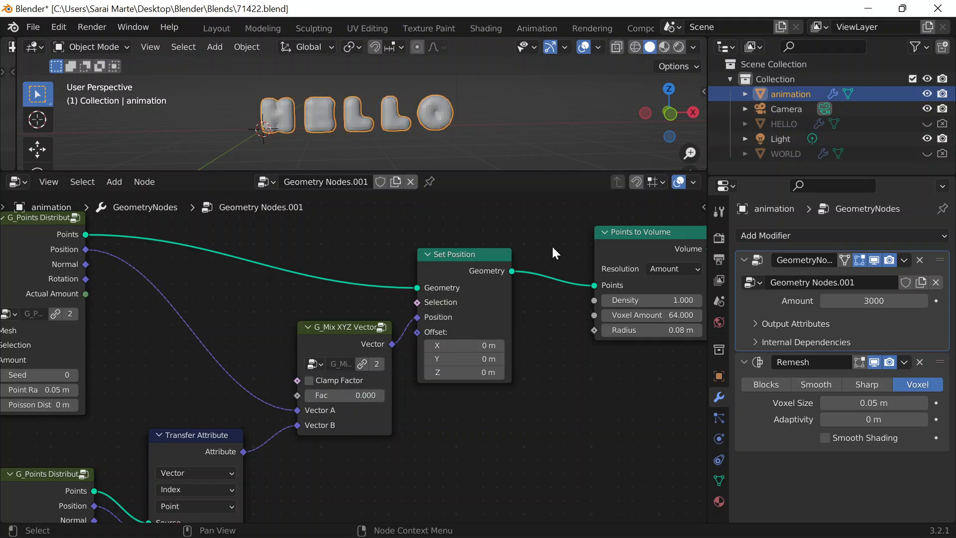
scroll(382, 129, up, 3)
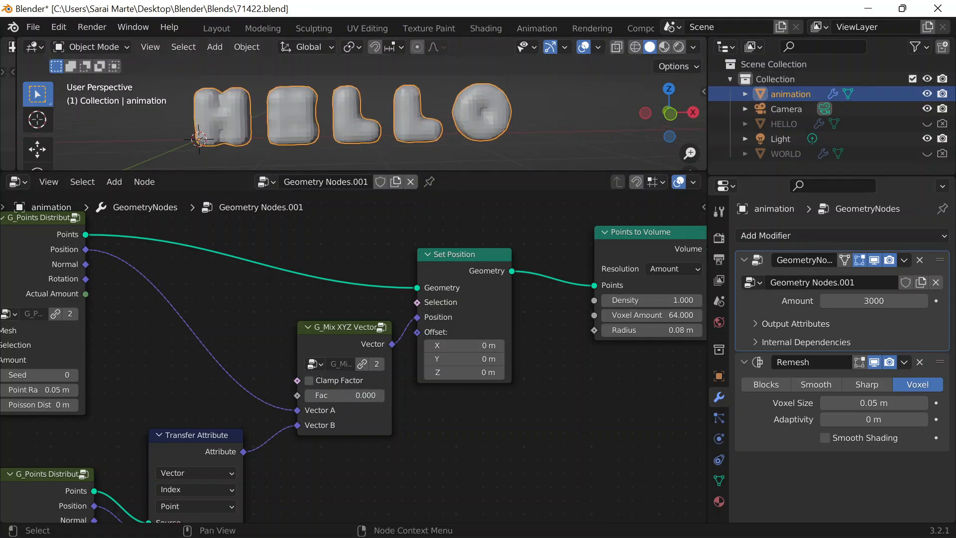
Step: Switch to Chrome, watch the tutorial up to 6:15, pause it and return to Blender
click(713, 521)
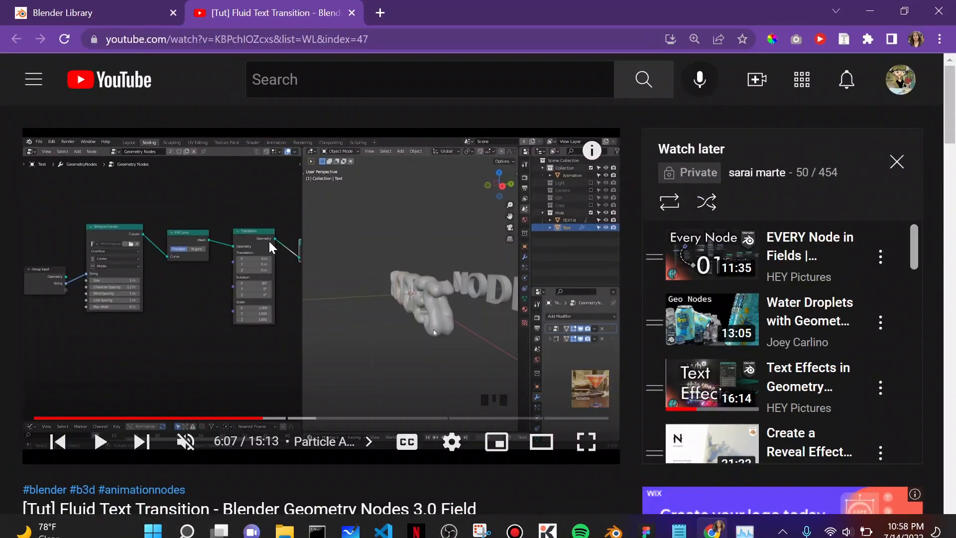
click(360, 245)
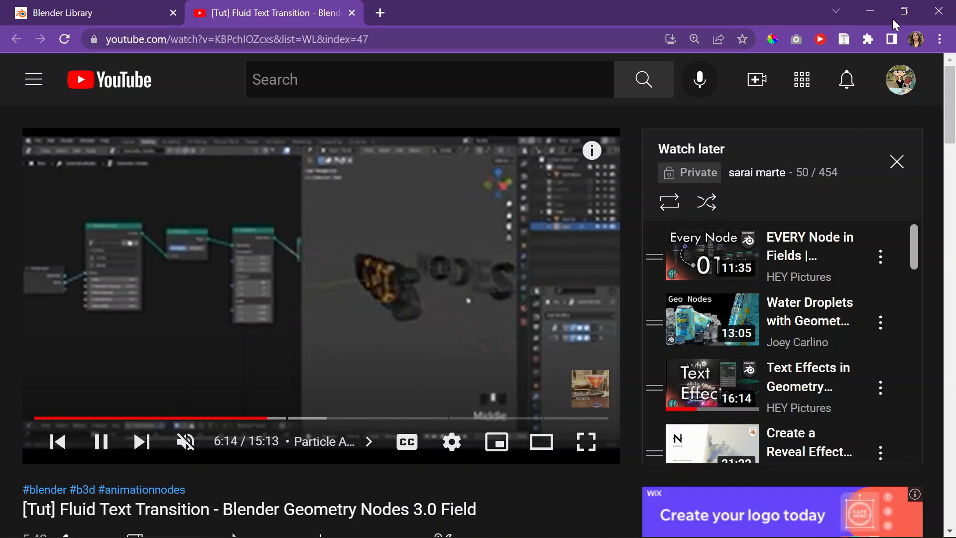
key(space)
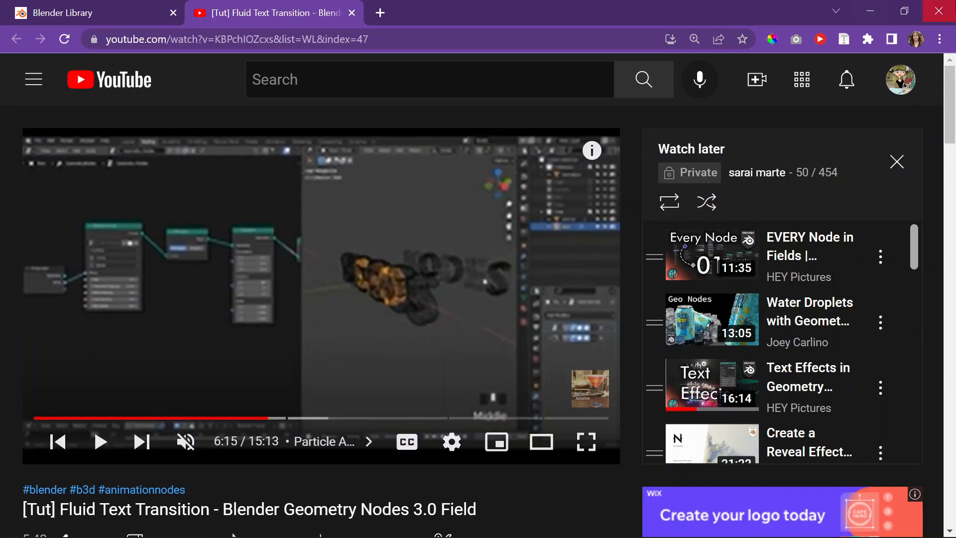
click(871, 11)
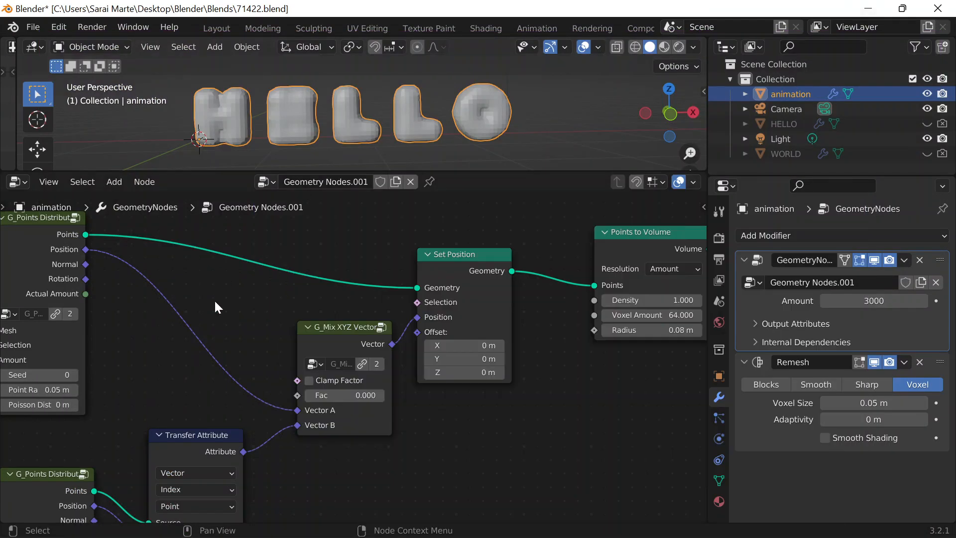
Step: Inspect the remeshed HELLO text in wireframe and then solid shading from a slightly turned angle
click(635, 47)
click(650, 47)
scroll(491, 128, up, 3)
middle_drag(492, 128, 417, 115)
scroll(318, 114, down, 3)
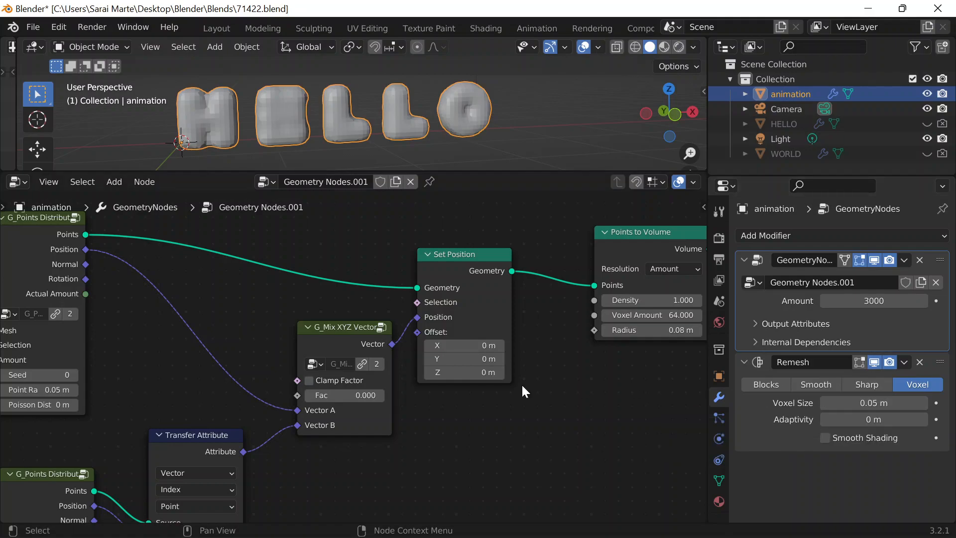
Step: Set the Points to Volume radius to 0.04 m to thin the letters
scroll(538, 383, down, 2)
scroll(389, 397, up, 2)
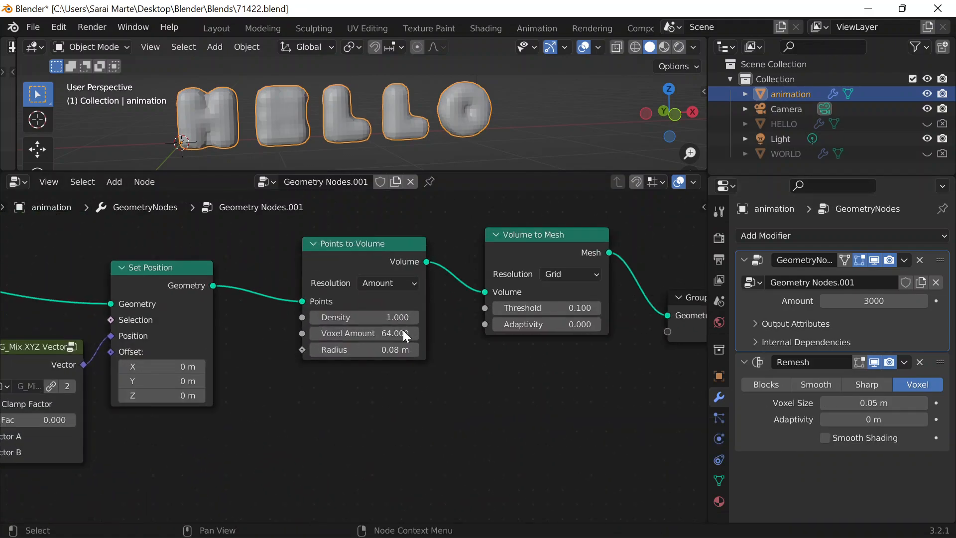
drag(363, 350, 413, 350)
click(367, 350)
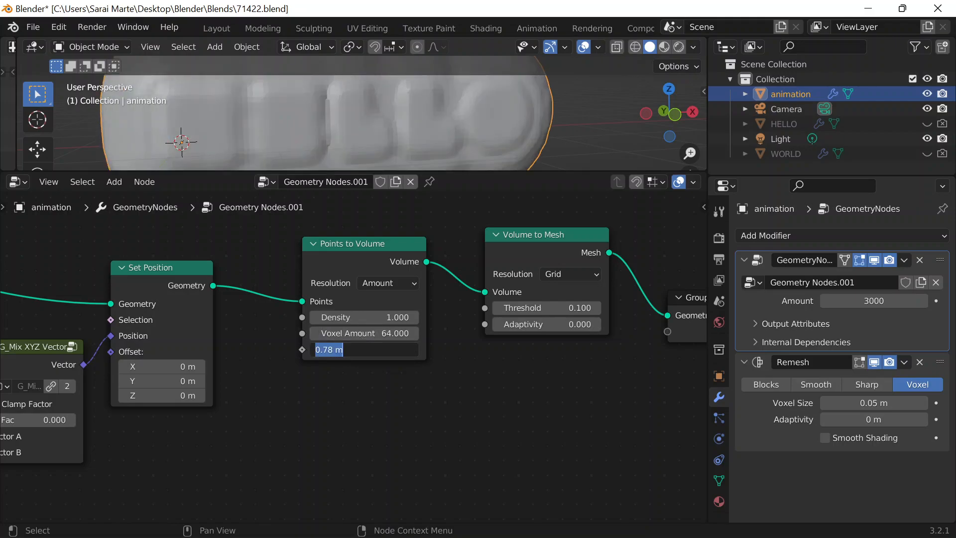
text(0.04)
key(Return)
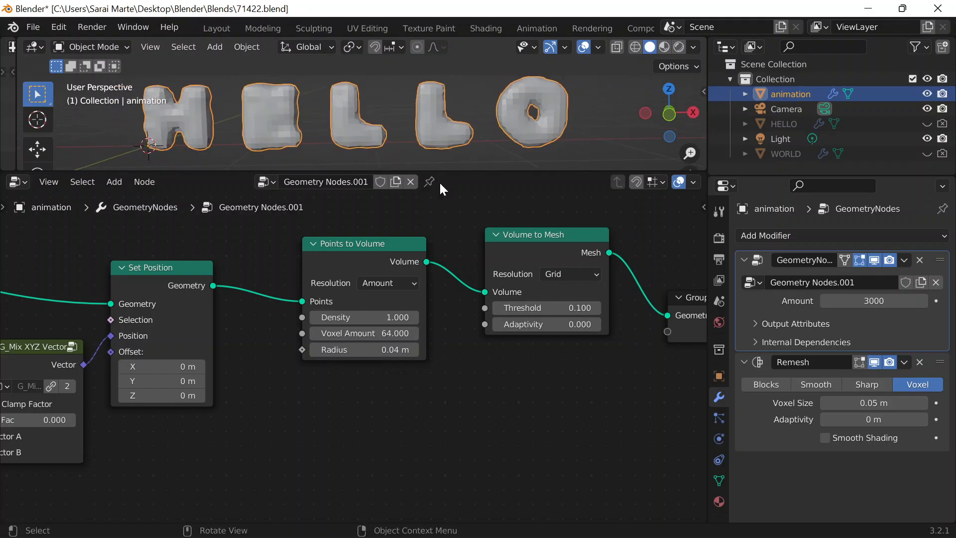
Step: Try a Points to Volume radius of 0.03 m, then restore it to 0.04 m
click(358, 350)
text(0.)
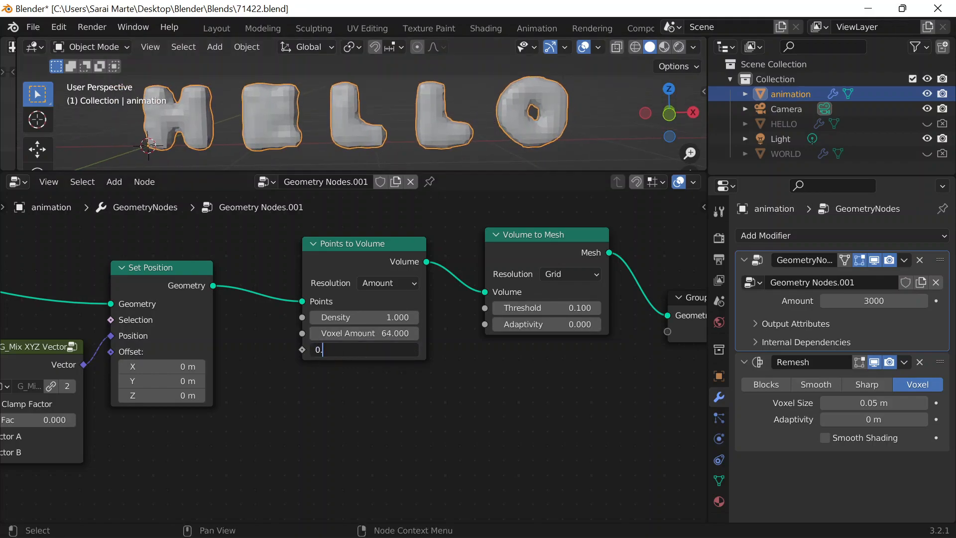
text(03)
key(Return)
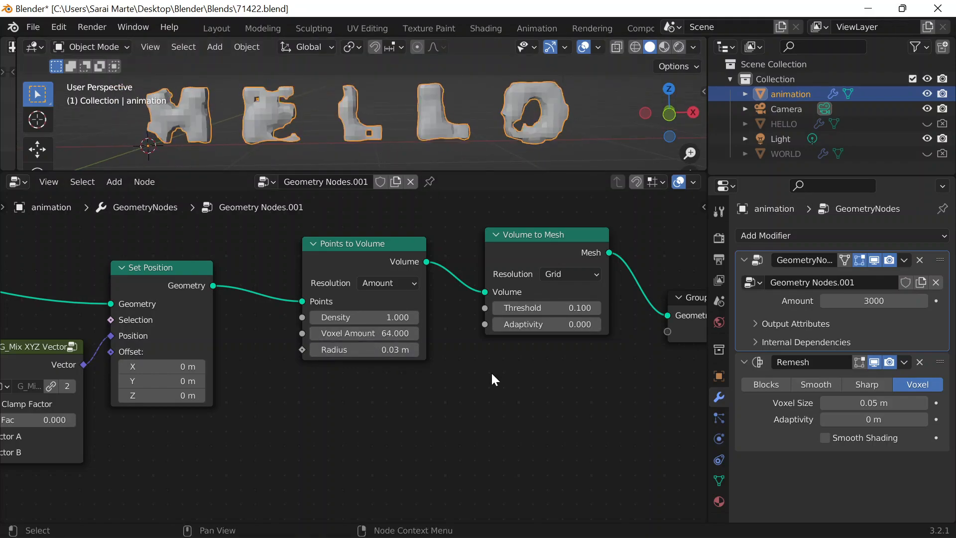
click(361, 349)
click(315, 349)
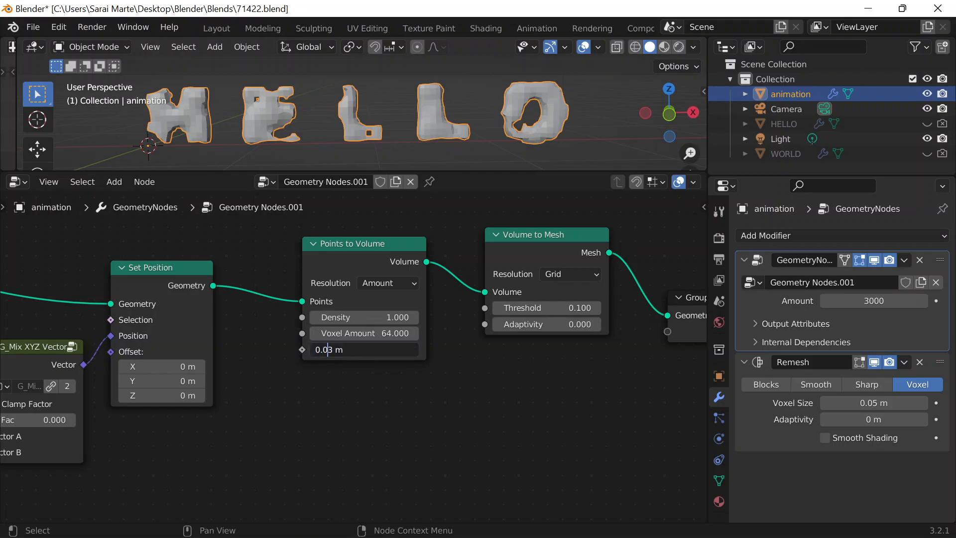
key(BackSpace)
text(4)
key(Return)
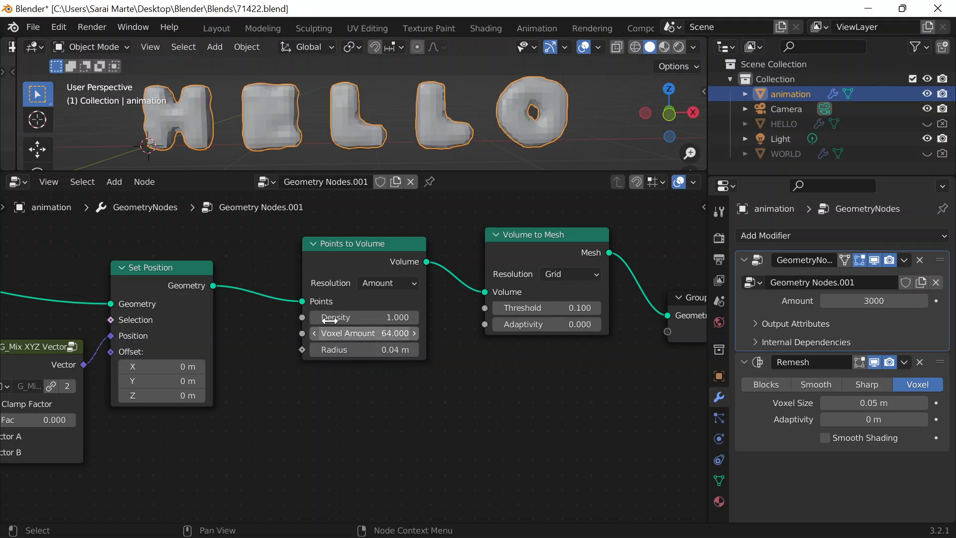
Step: Try Points to Volume radii of 0.05 m and 0.045 m on the HELLO text
click(358, 350)
click(343, 349)
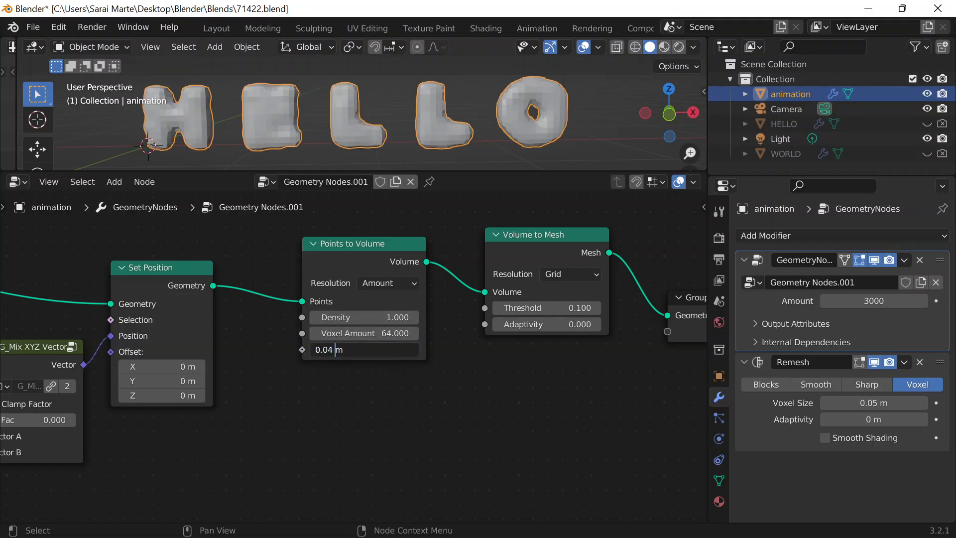
text(5)
key(Return)
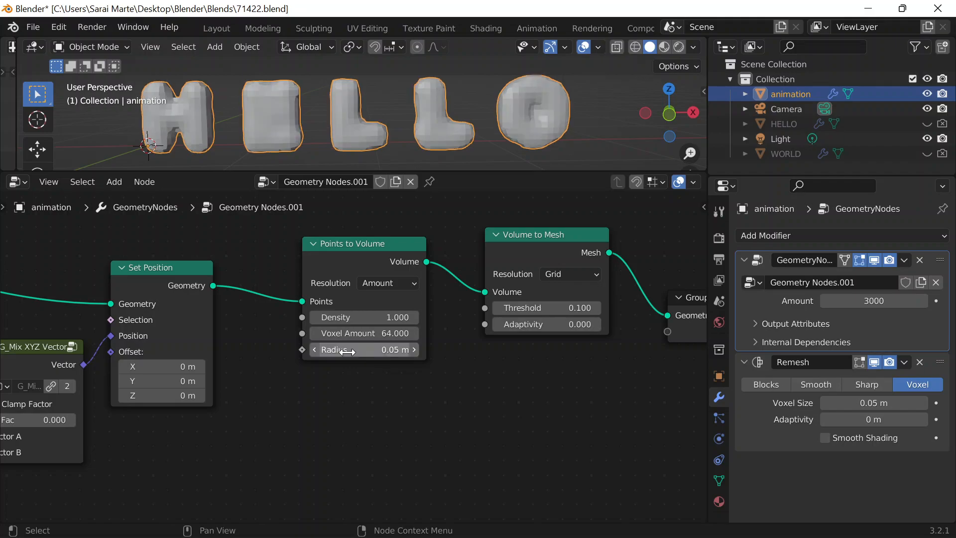
click(358, 349)
click(343, 350)
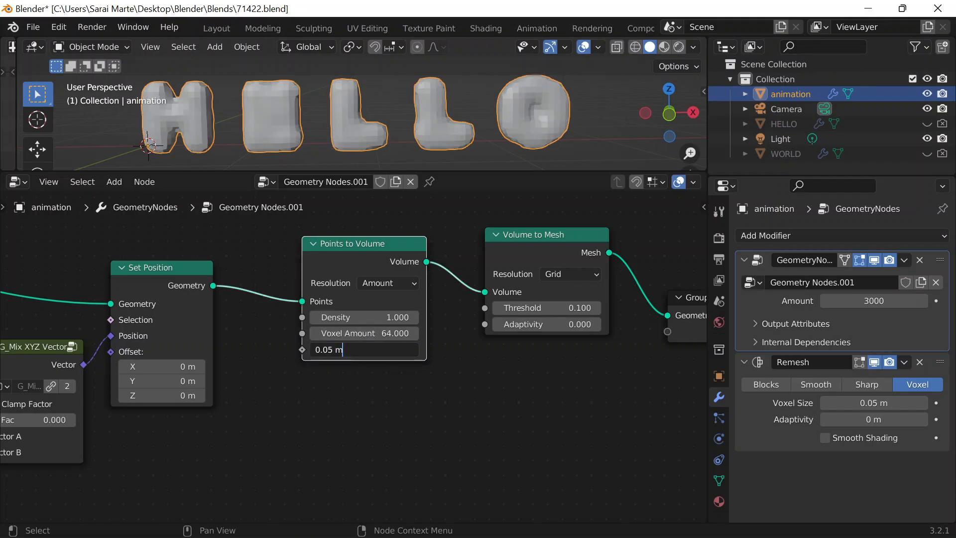
text(5)
key(Return)
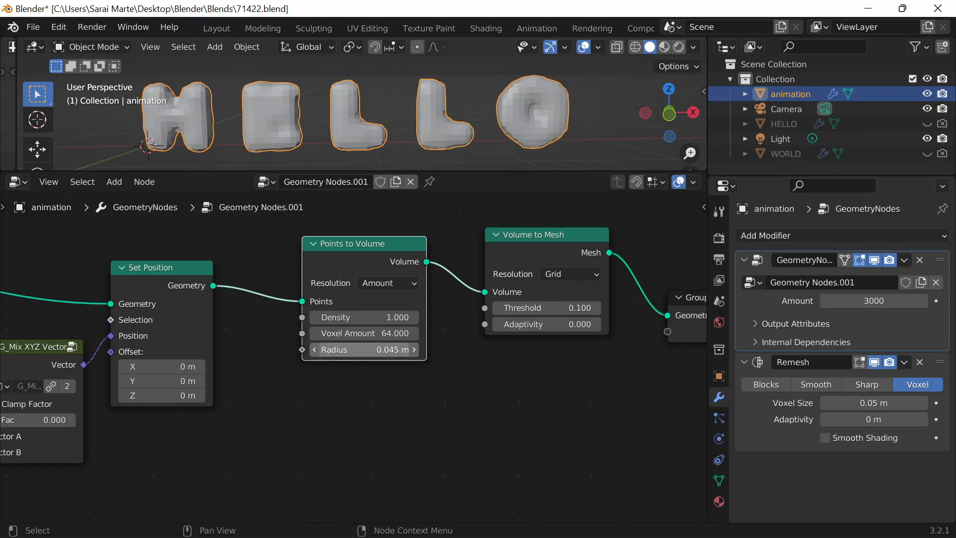
Step: Try a Points to Volume radius of 0.042 m, then restore it to 0.04 m
double_click(358, 350)
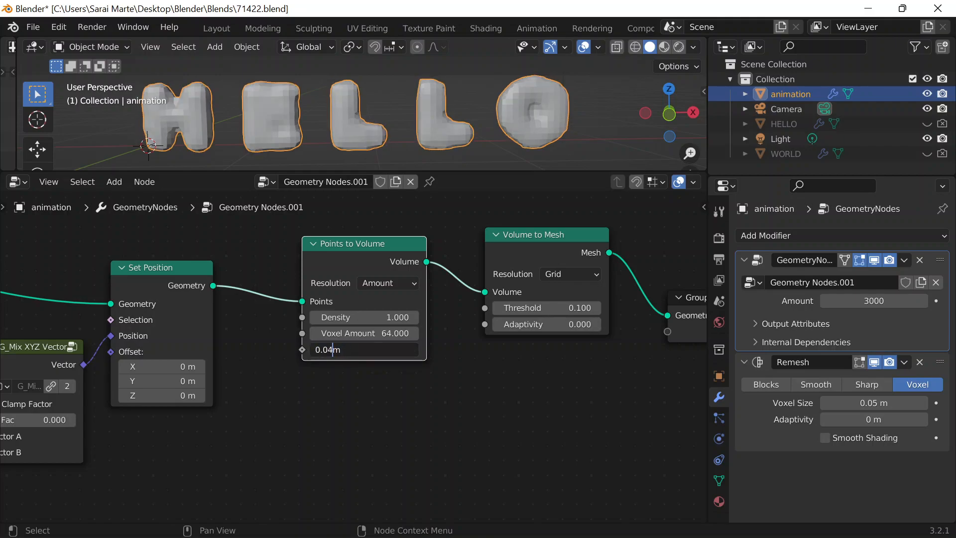
text(2)
key(Return)
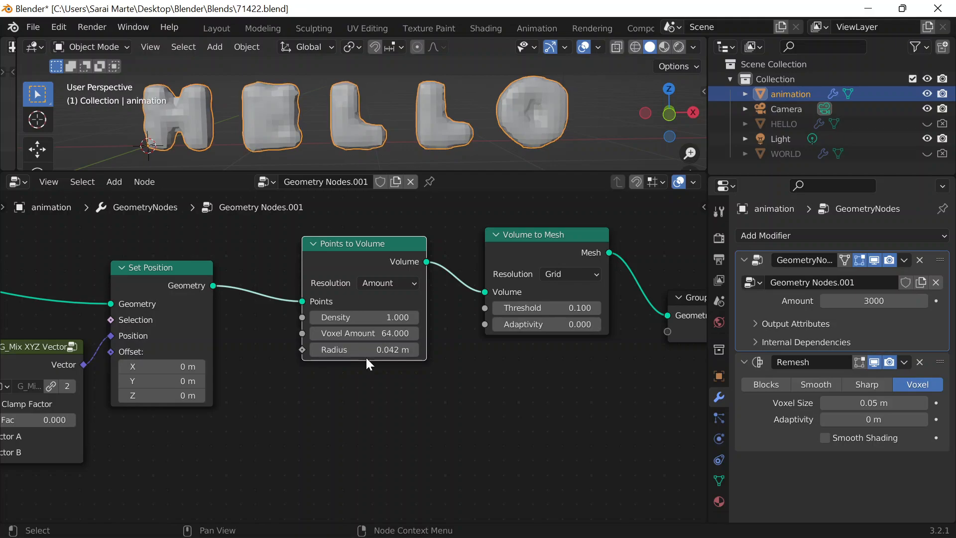
double_click(366, 354)
key(BackSpace)
key(BackSpace)
key(Return)
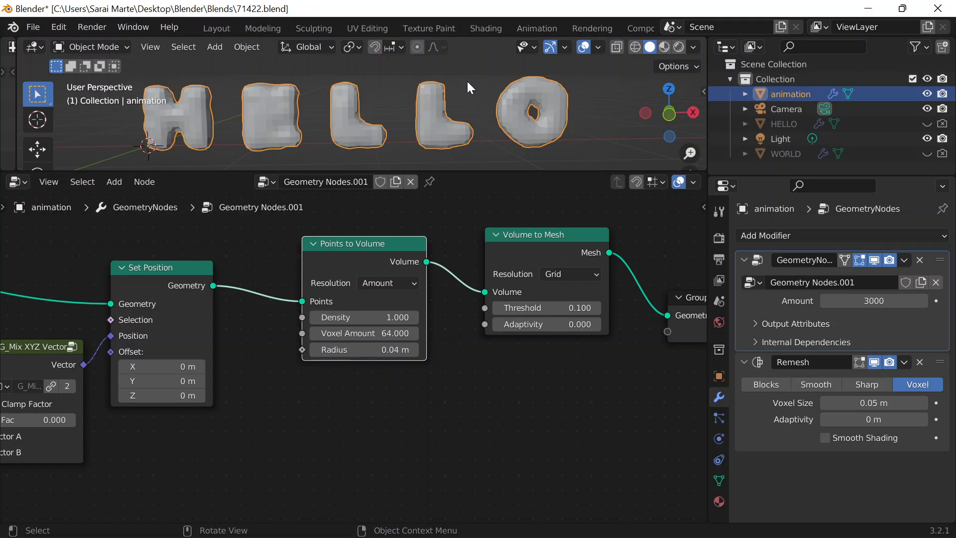
Step: Raise the G_Mix XYZ Vector factor to 1.000 to preview the WORLD text
scroll(473, 95, down, 3)
middle_drag(296, 259, 449, 246)
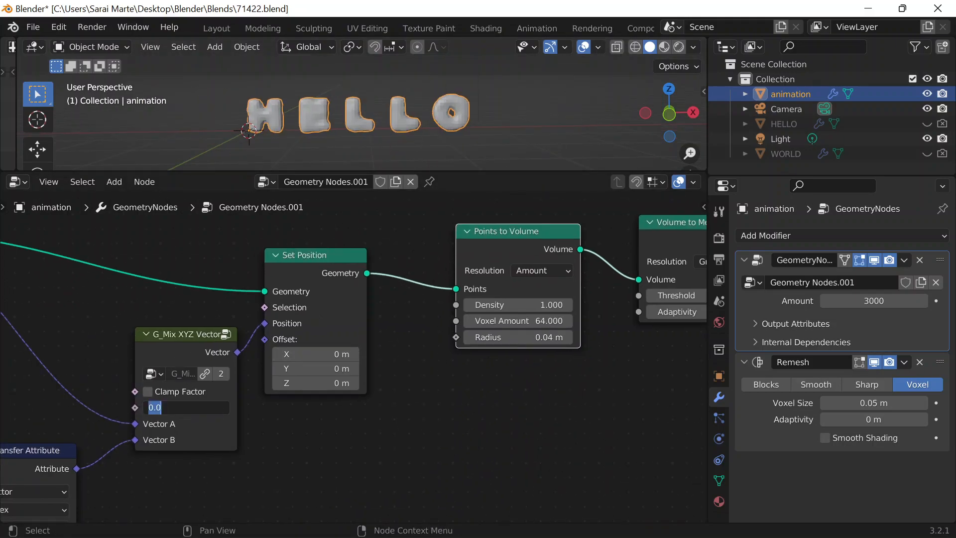
drag(167, 406, 254, 407)
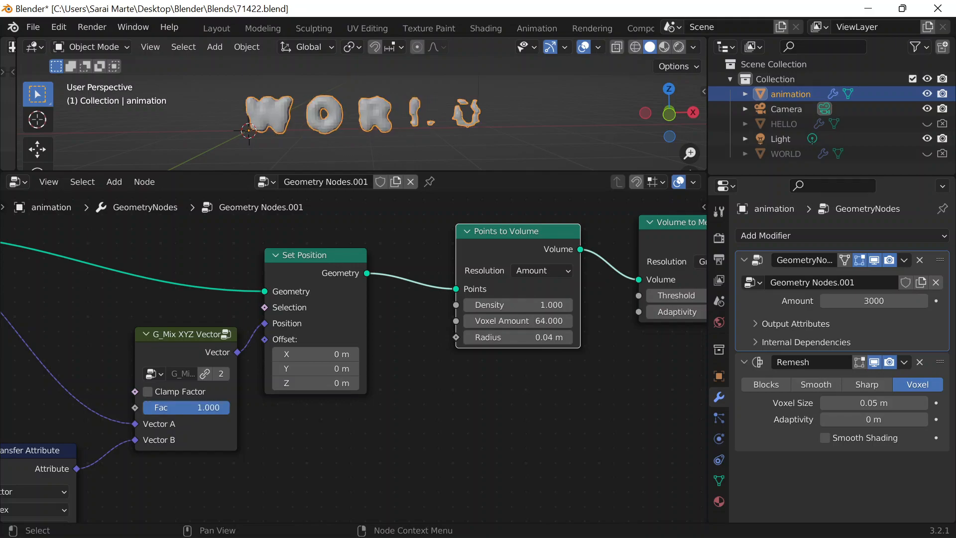
Step: Try Points to Volume radii of 0.07 m and 0.08 m on the WORLD text
click(547, 338)
text(0.)
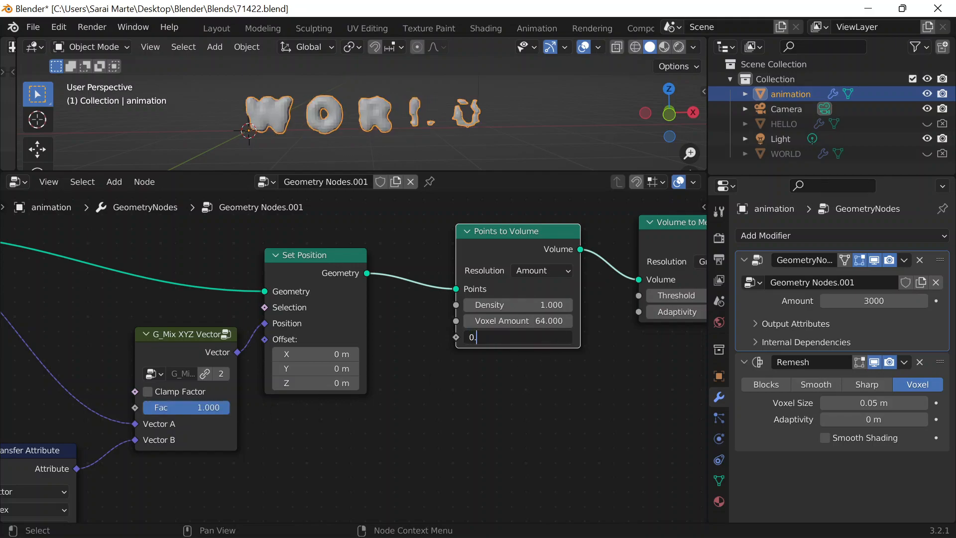
text(07)
key(Return)
click(547, 337)
text(0)
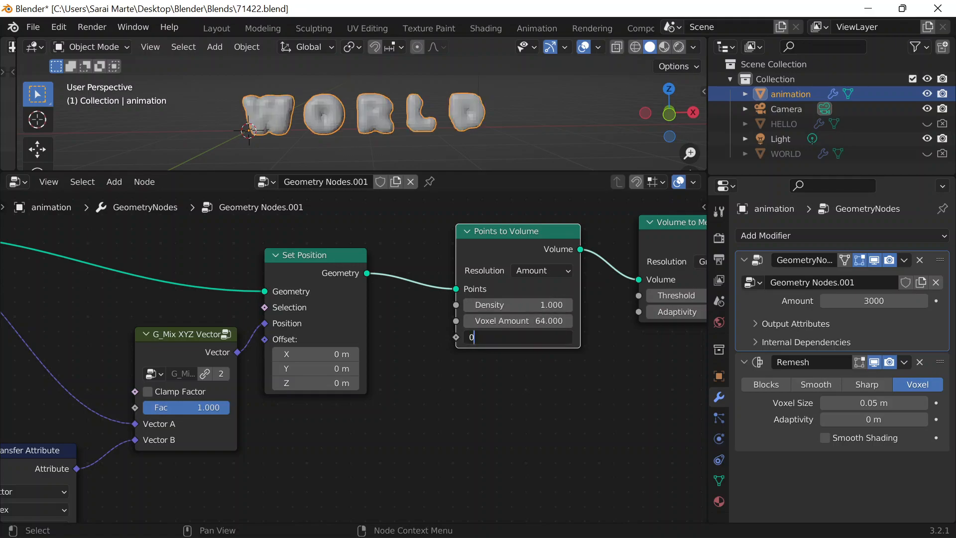
text(.08)
key(Return)
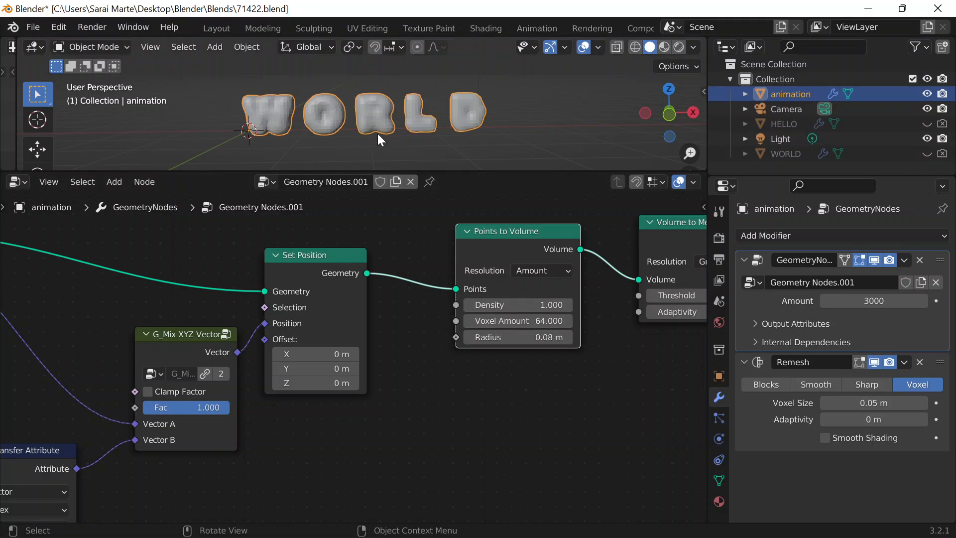
Step: Set the Points to Volume radius to 0.1 m and check the thickened WORLD letters
mouse_move(515, 337)
mouse_down()
mouse_move(551, 337)
mouse_move(508, 337)
mouse_up()
click(508, 337)
text(0.1)
key(Return)
click(528, 337)
click(396, 412)
mouse_move(220, 407)
mouse_down()
mouse_move(145, 407)
mouse_move(219, 407)
mouse_up()
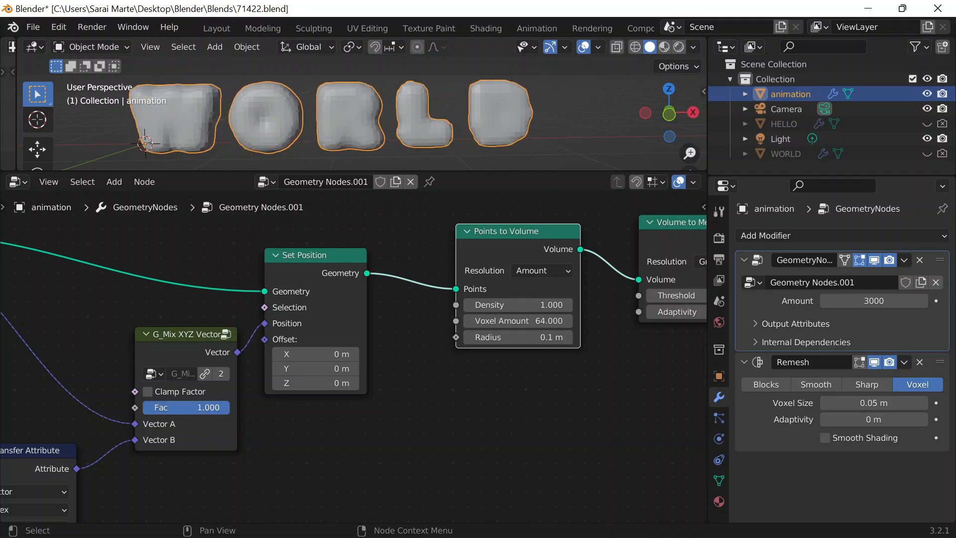
scroll(364, 124, down, 3)
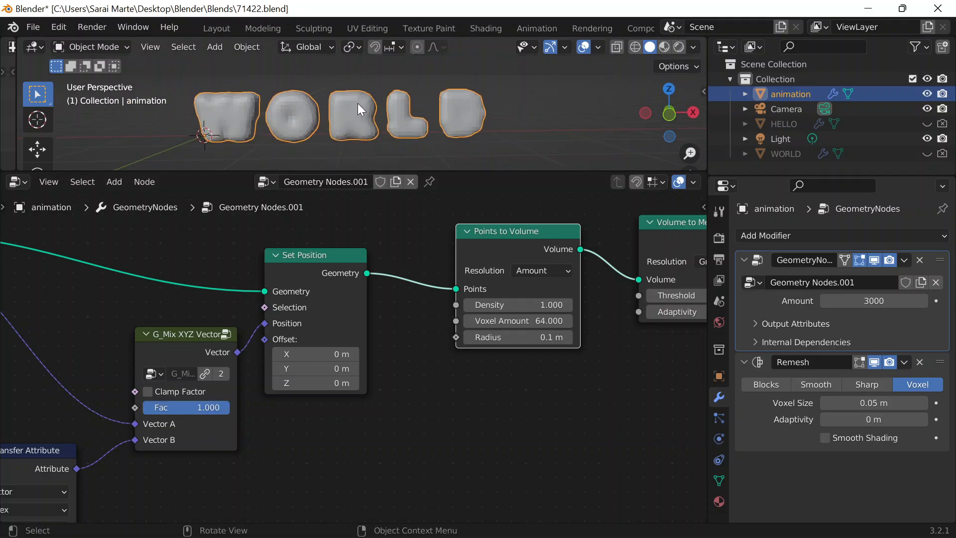
Step: Try the Size resolution and a Voxel Amount of about 149 on Points to Volume, then restore Amount and 64
click(531, 271)
click(531, 299)
click(535, 270)
click(532, 286)
middle_drag(509, 392, 398, 419)
drag(407, 348, 786, 347)
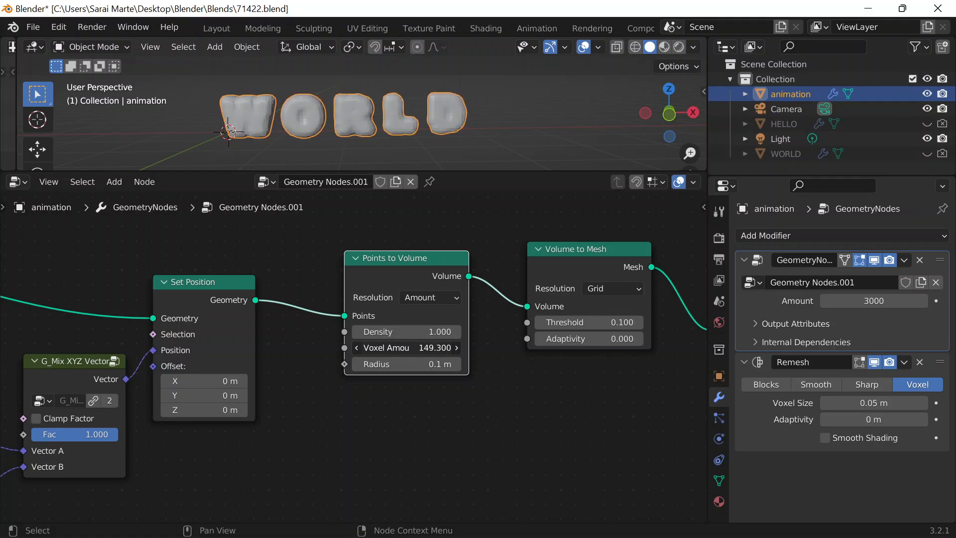
drag(847, 347, 406, 348)
Step: Try a Volume to Mesh threshold of 0.800 and inspect the letters from an angle
drag(610, 322, 677, 322)
drag(609, 322, 617, 322)
middle_drag(508, 101, 629, 132)
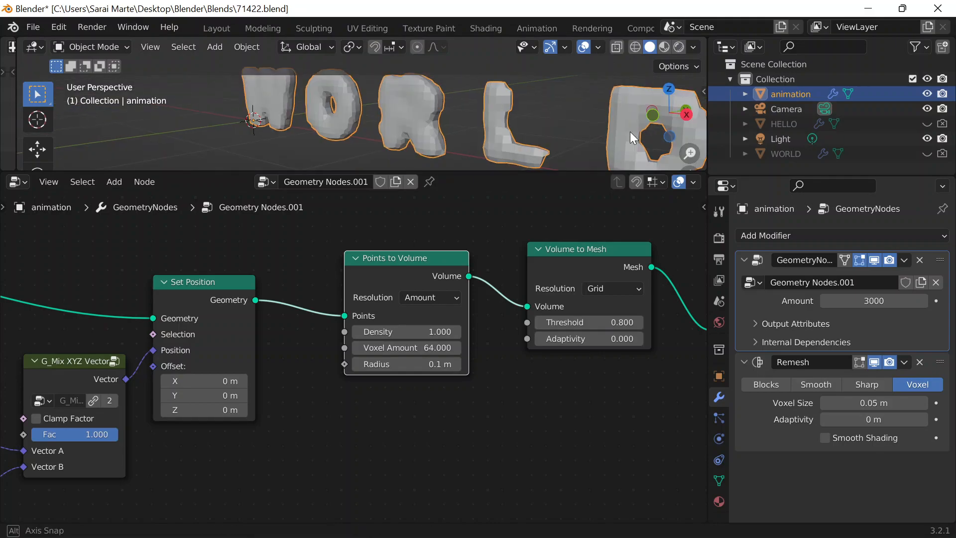
mouse_move(588, 339)
mouse_down()
mouse_move(696, 339)
mouse_move(588, 339)
mouse_up()
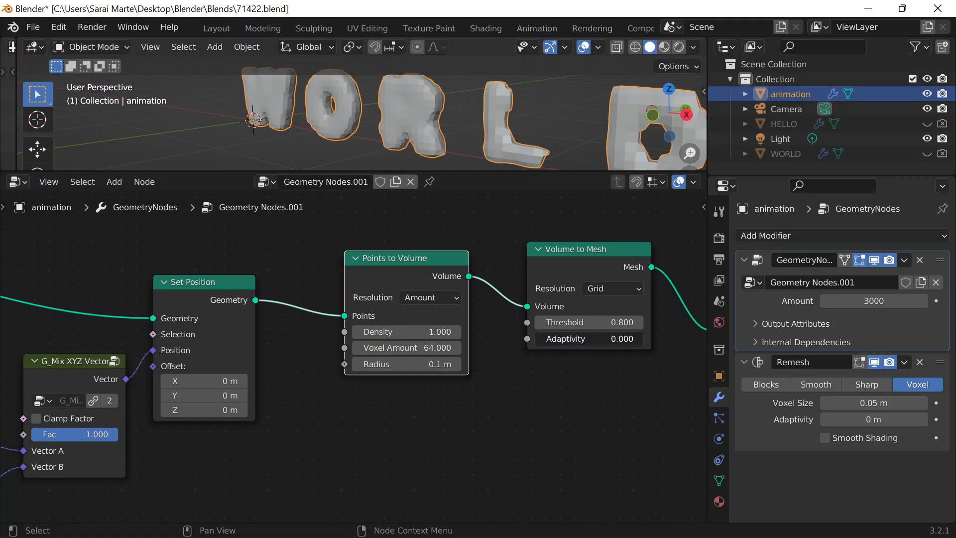
Step: Try the Amount and Size resolutions on Volume to Mesh, then return it to Grid
click(598, 287)
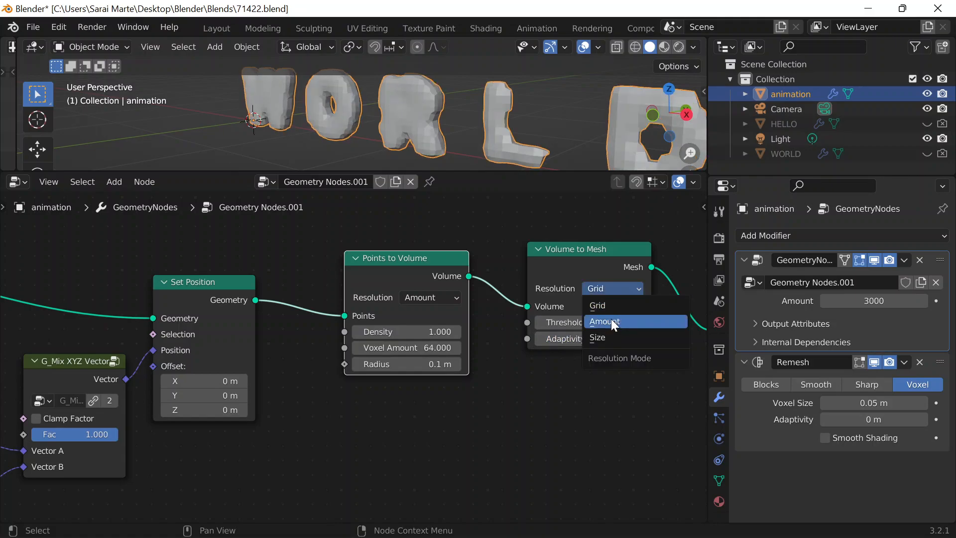
click(611, 321)
click(608, 289)
click(603, 336)
click(605, 292)
click(604, 305)
middle_drag(478, 130, 543, 132)
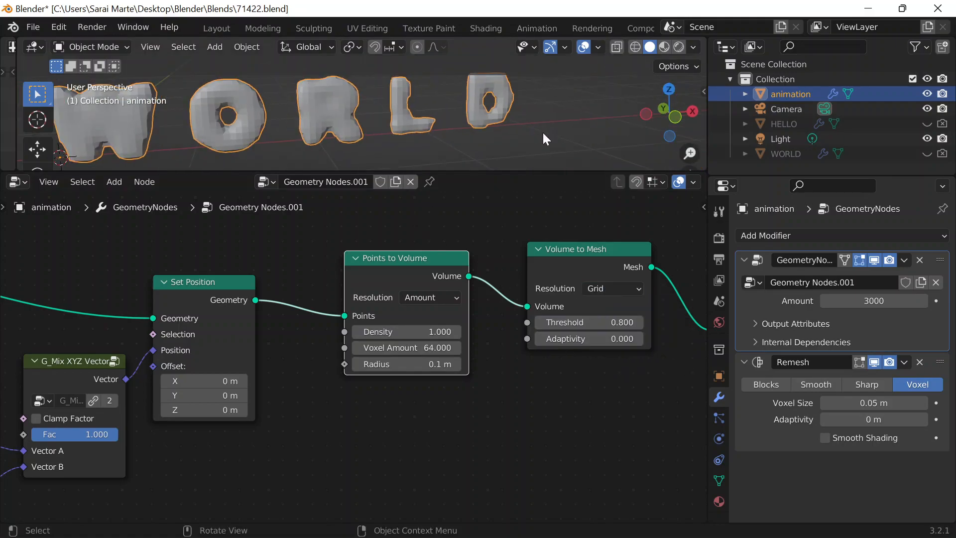
Step: Undo the Volume to Mesh changes, returning to the Grid resolution with a threshold of 0.100
key(ctrl+z)
key(ctrl+z)
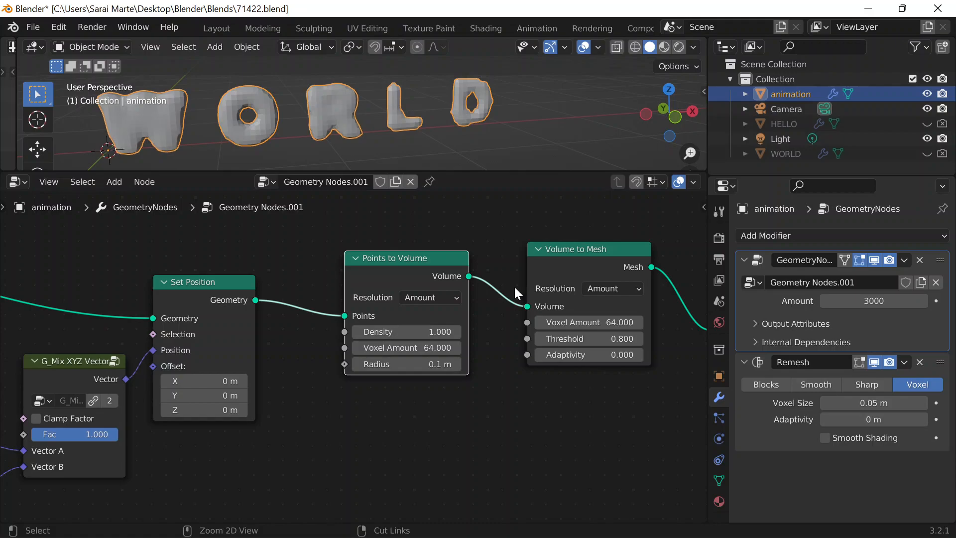
key(ctrl+shift+z)
key(ctrl+shift+z)
middle_drag(495, 142, 445, 121)
key(ctrl+z)
key(ctrl+z)
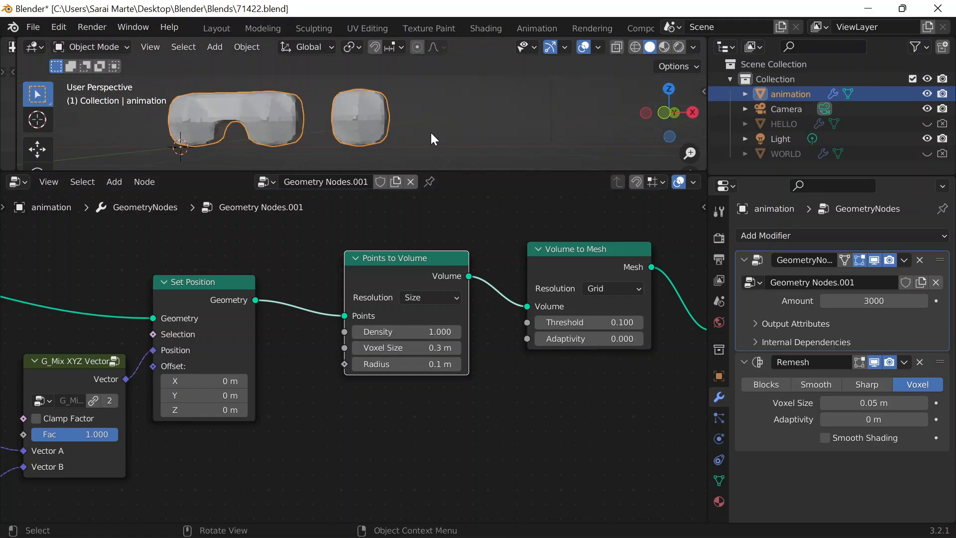
key(ctrl+shift+z)
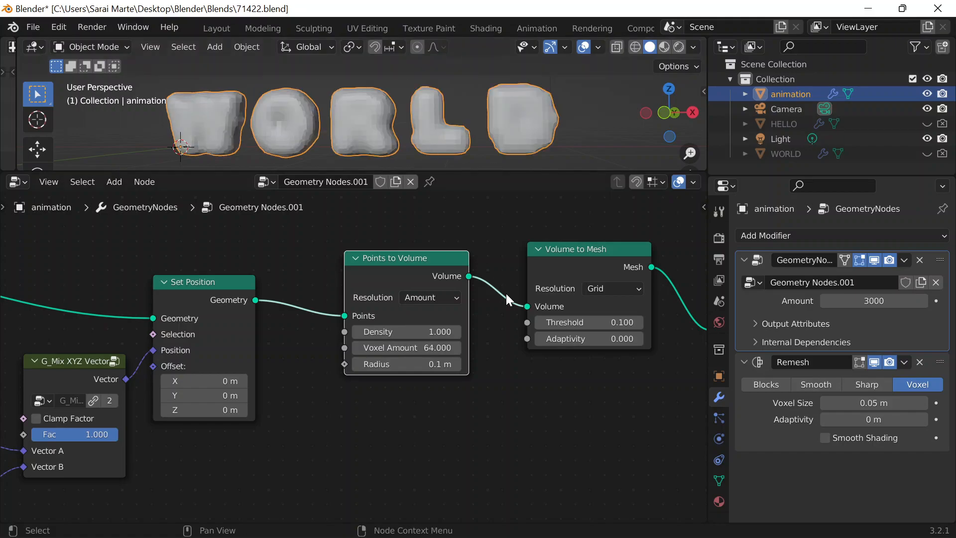
scroll(468, 127, down, 2)
Step: Switch to Chrome, watch the tutorial's directional section up to 7:00, pause it and return to Blender
mouse_move(687, 531)
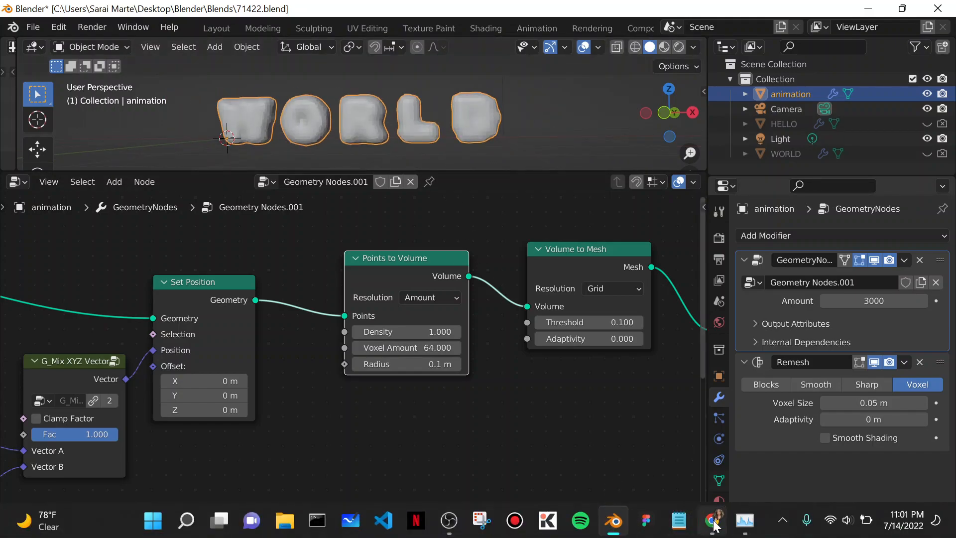
click(713, 521)
click(346, 227)
click(344, 238)
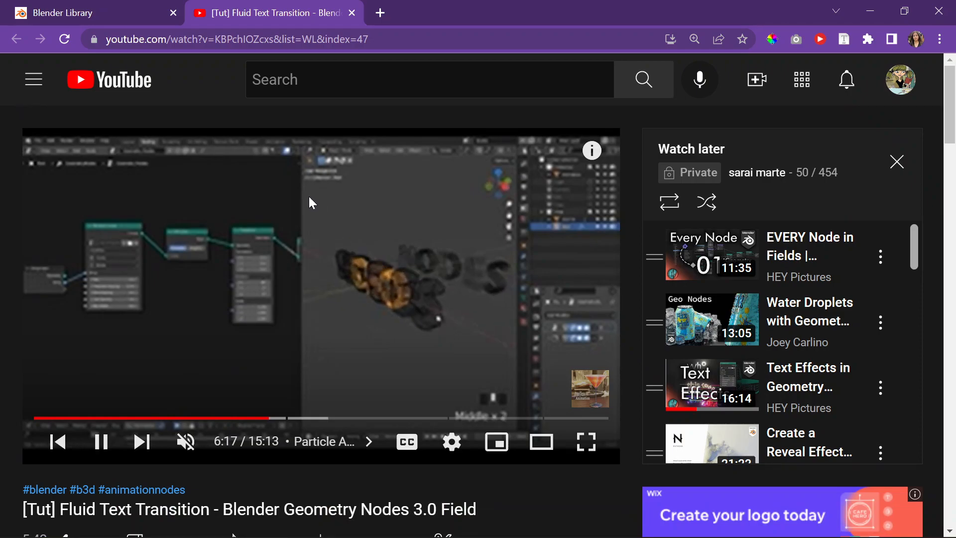
click(295, 419)
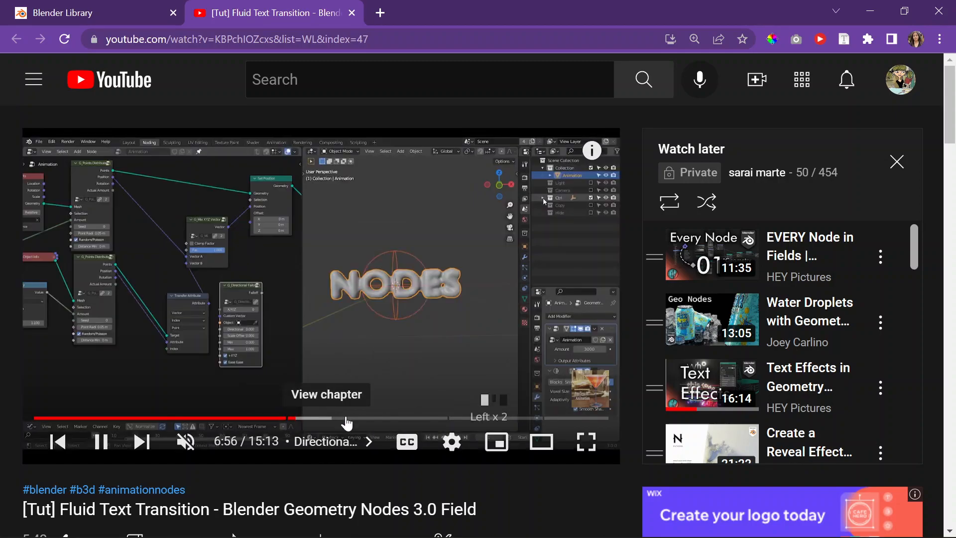
click(388, 319)
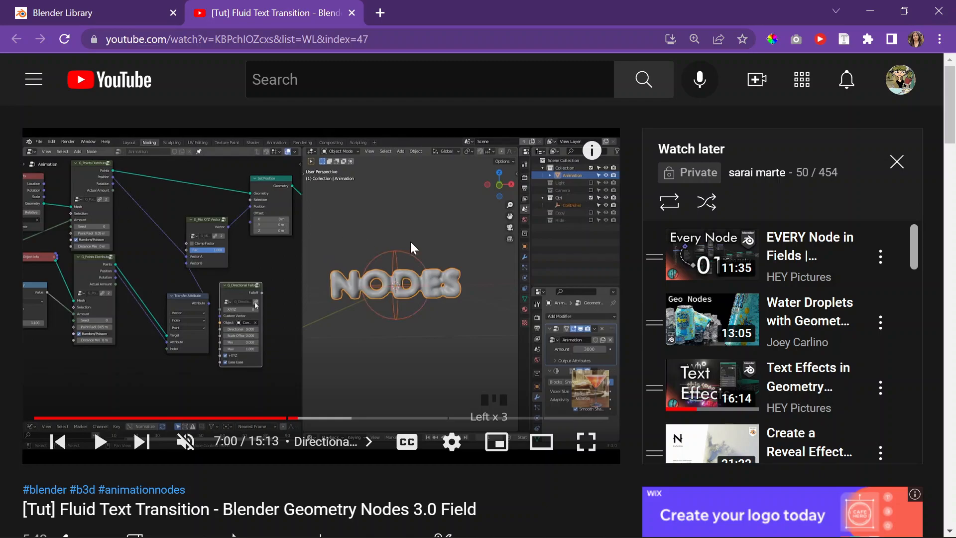
click(870, 11)
Step: Set the G_Mix XYZ Vector factor to 0.000 to show HELLO and save the file
middle_drag(282, 435, 629, 319)
scroll(629, 318, down, 5)
middle_drag(258, 468, 338, 356)
middle_drag(176, 382, 206, 483)
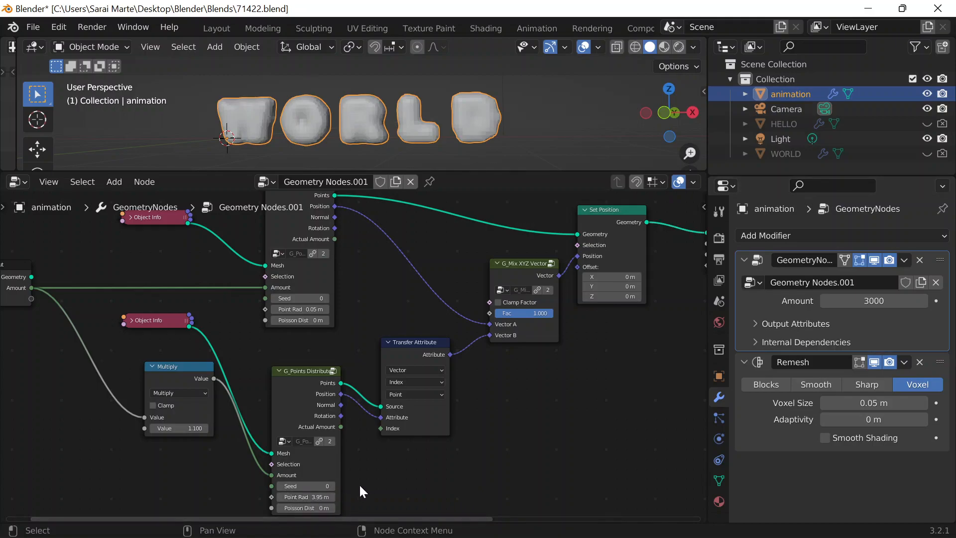
ctrl+drag(290, 497, 320, 493)
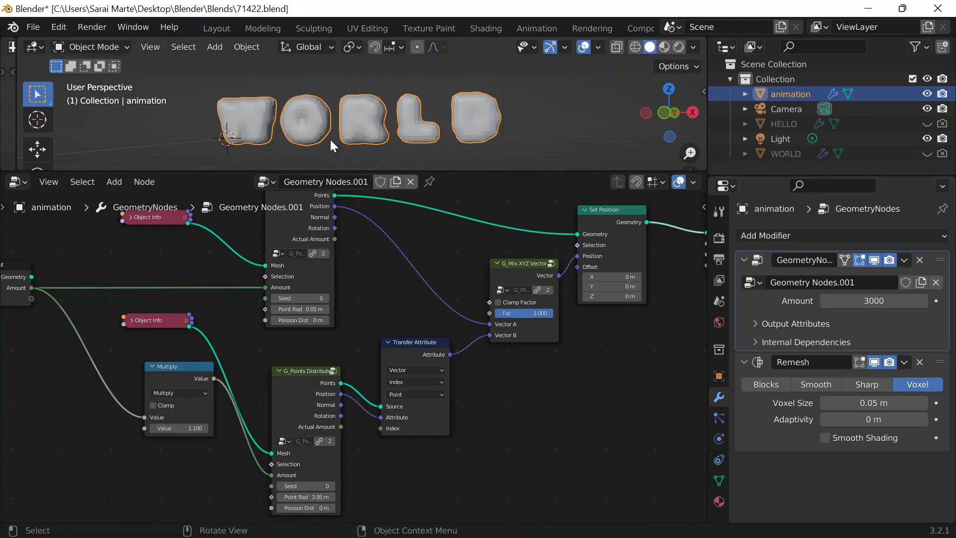
scroll(333, 142, down, 3)
drag(542, 314, 490, 315)
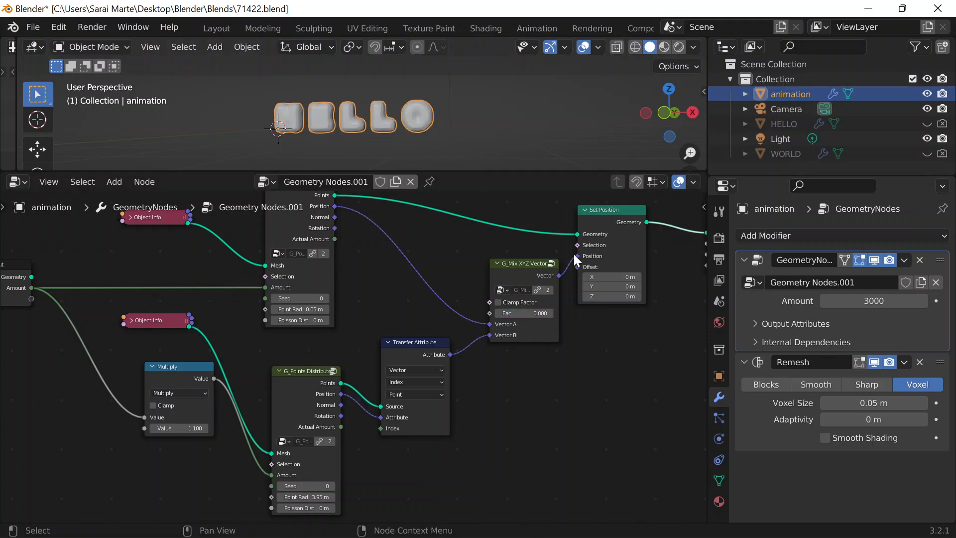
middle_drag(499, 308, 347, 367)
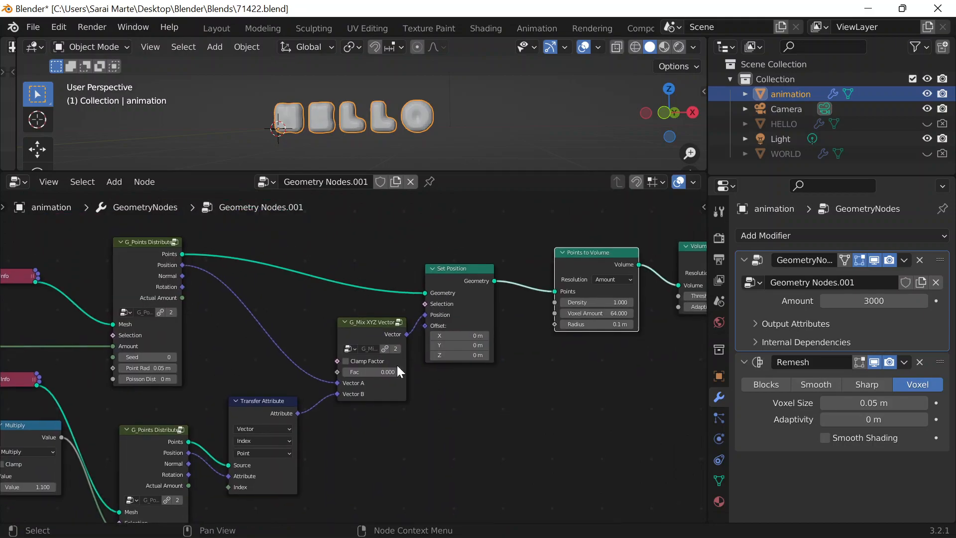
key(ctrl+s)
Step: Set the Remesh modifier's voxel size to 0.03 m and inspect the HELLO letters up close
scroll(532, 384, up, 2)
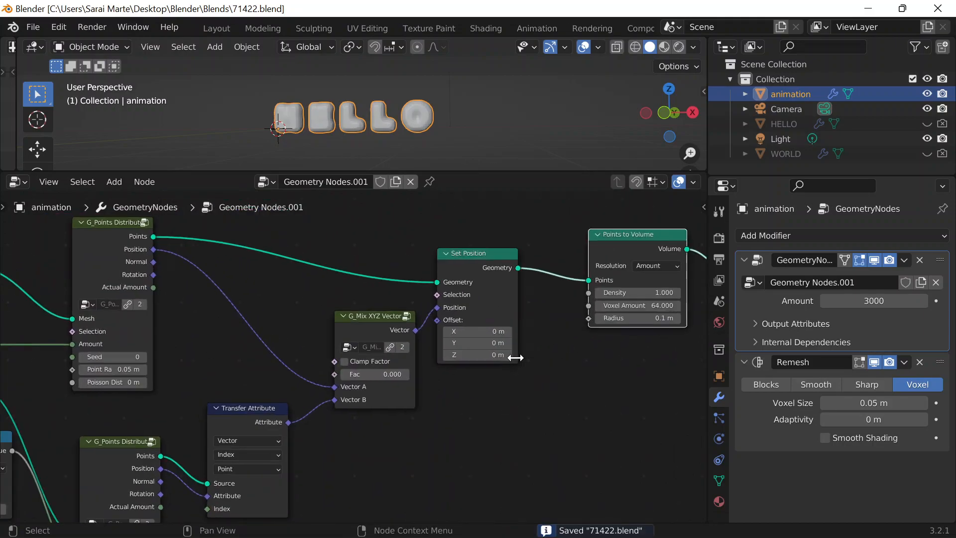
middle_drag(555, 370, 294, 438)
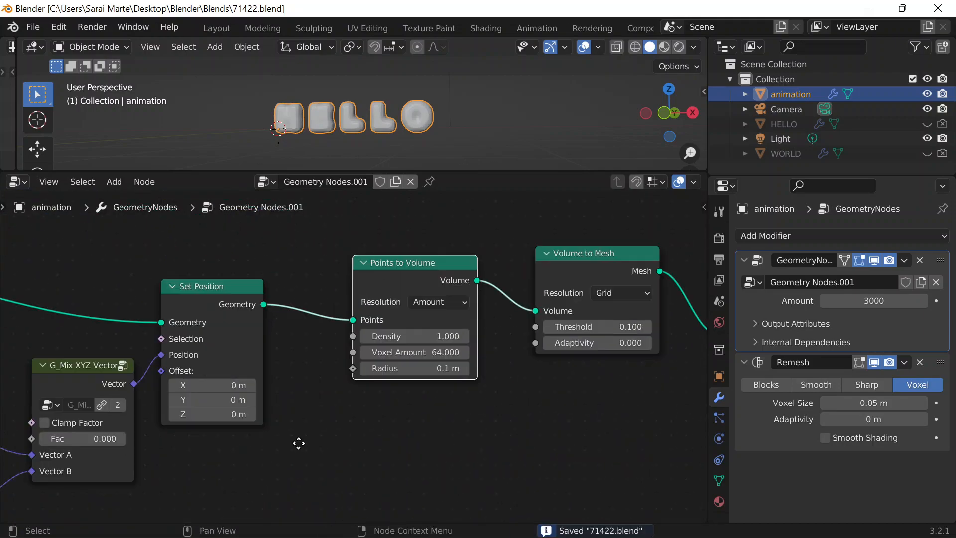
click(885, 404)
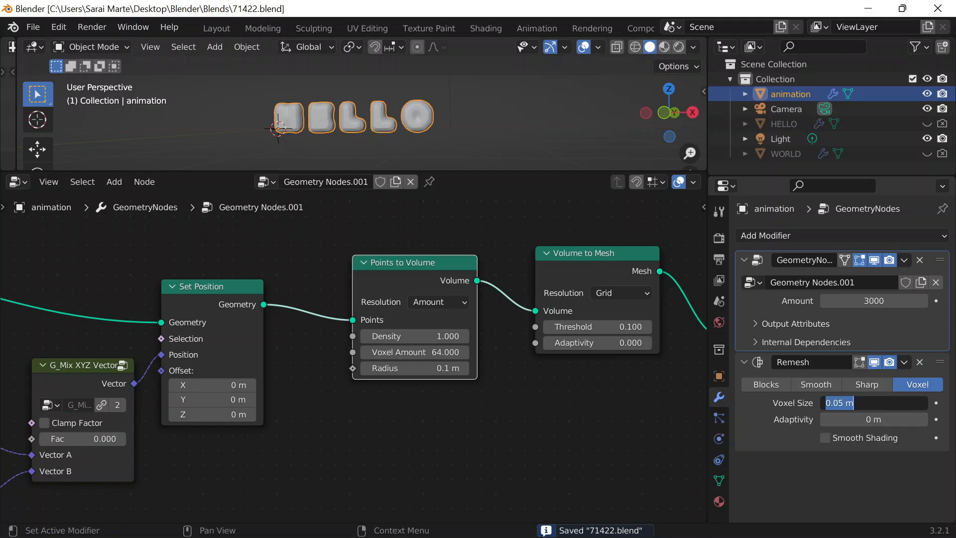
text(0.)
key(Return)
scroll(465, 127, up, 4)
scroll(498, 122, up, 1)
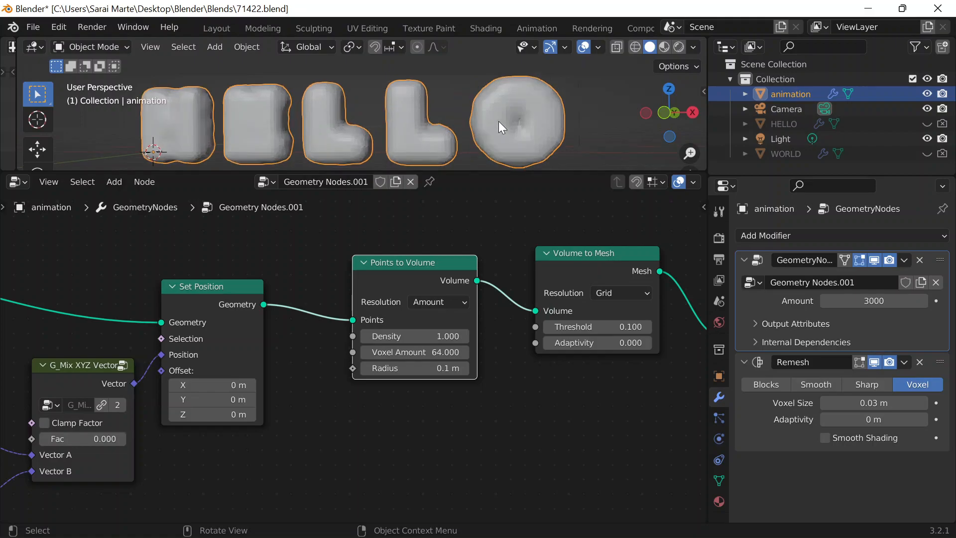
Step: Try a finer Remesh voxel size of 0.009405 m and start entering a replacement value
drag(874, 403, 800, 402)
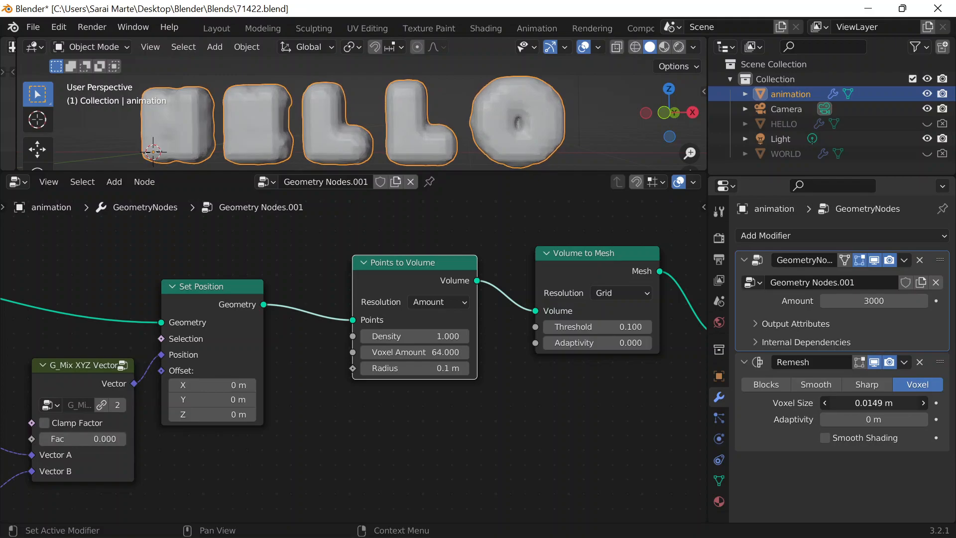
click(873, 404)
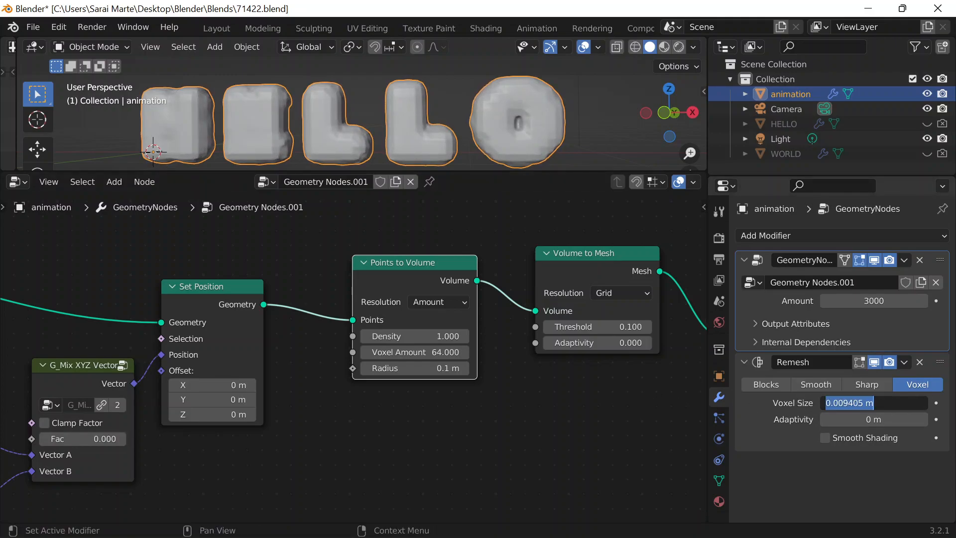
key(BackSpace)
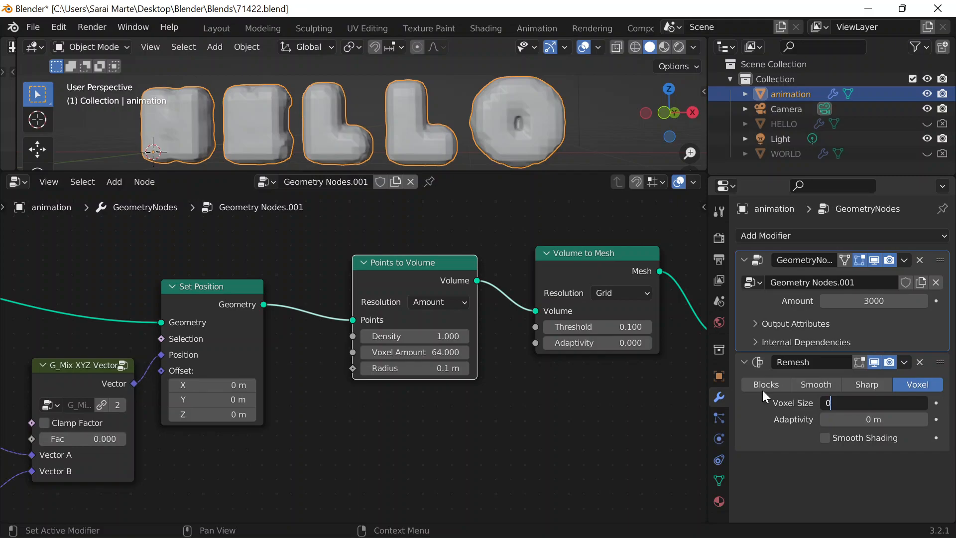
text(0)
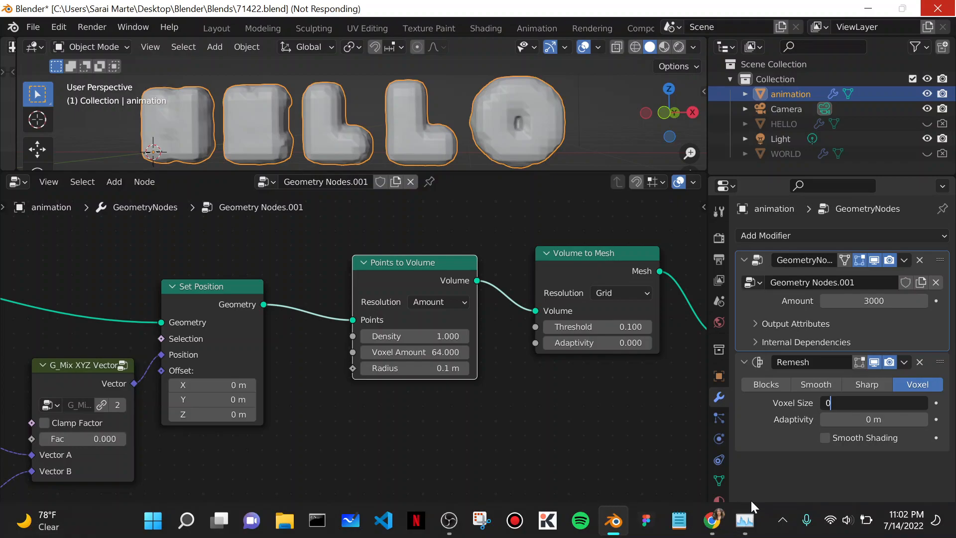
Step: End the unresponsive Blender process in Task Manager and reopen 71422.blend from the recent files
click(747, 528)
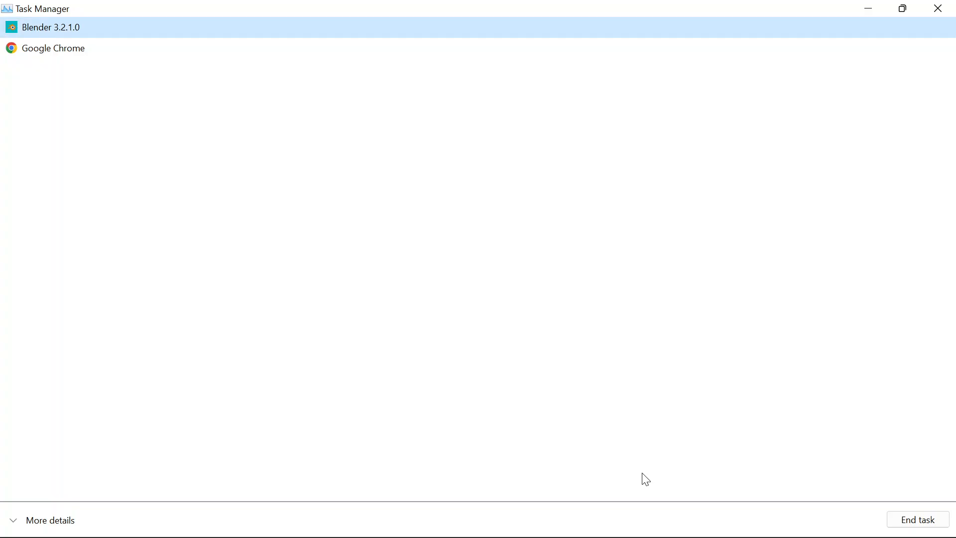
click(918, 519)
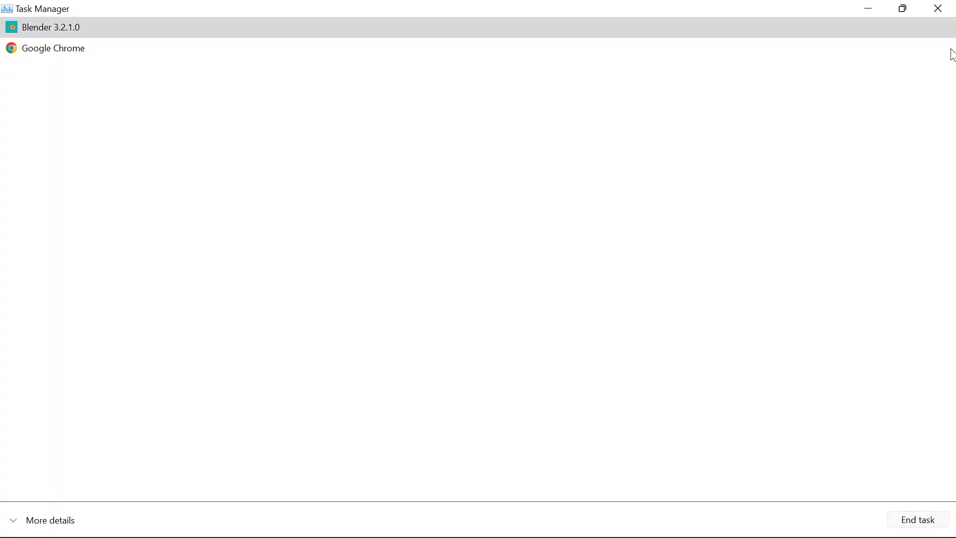
click(943, 8)
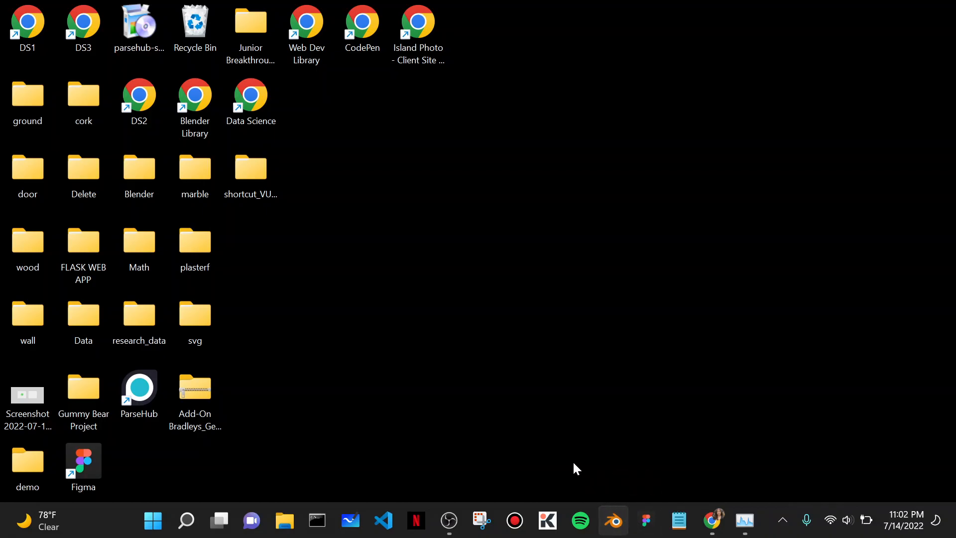
right_click(614, 521)
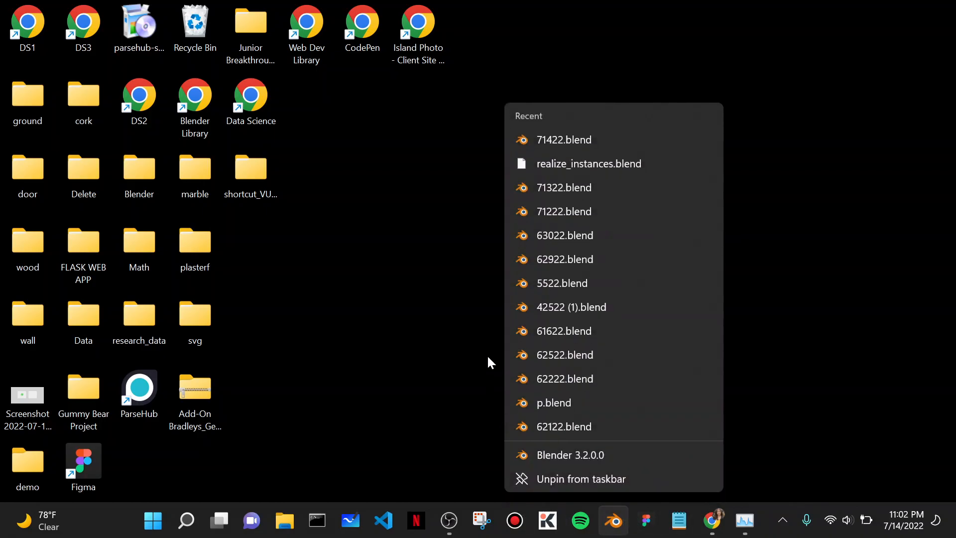
click(610, 140)
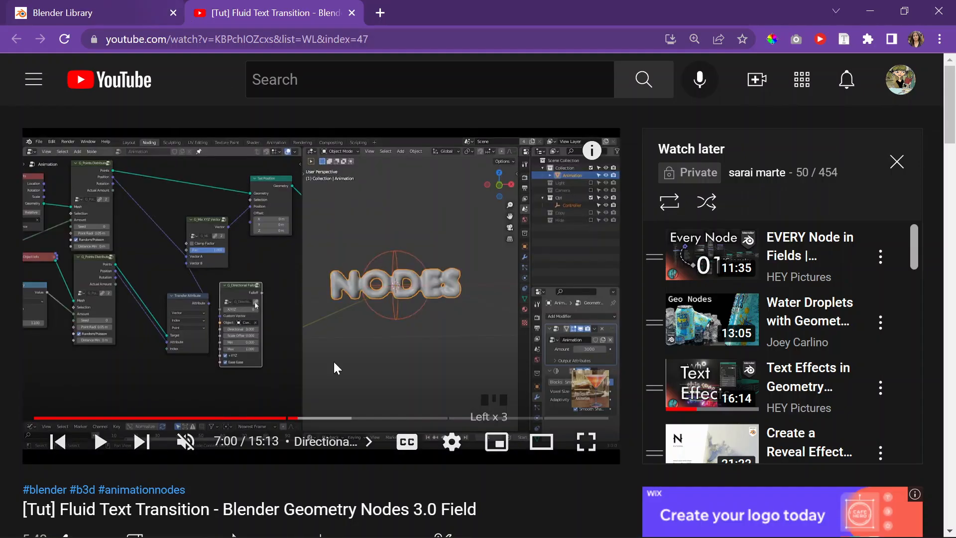
Step: Read the comments under the Fluid Text Transition tutorial in Chrome for problems viewers had with the method
scroll(312, 354, down, 8)
scroll(267, 375, down, 10)
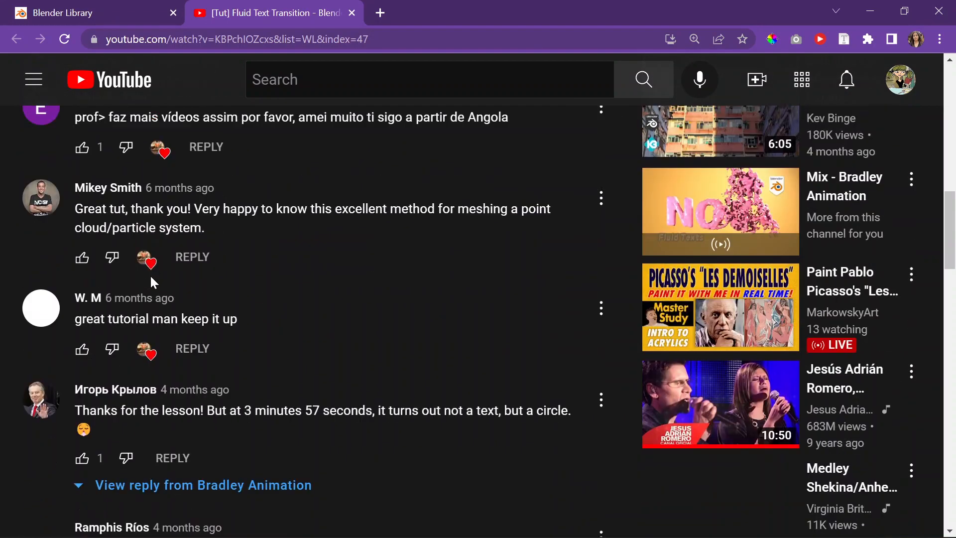
drag(133, 222, 487, 223)
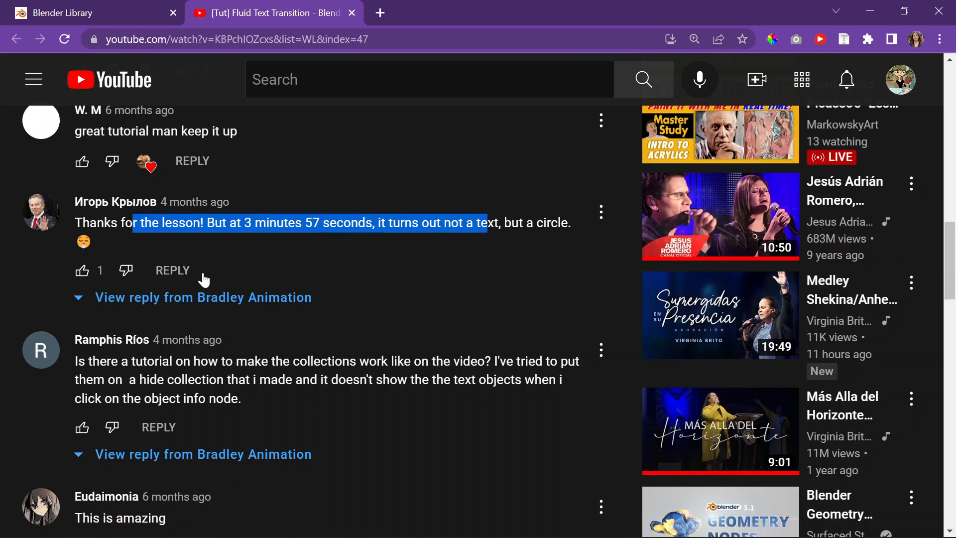
scroll(201, 282, down, 3)
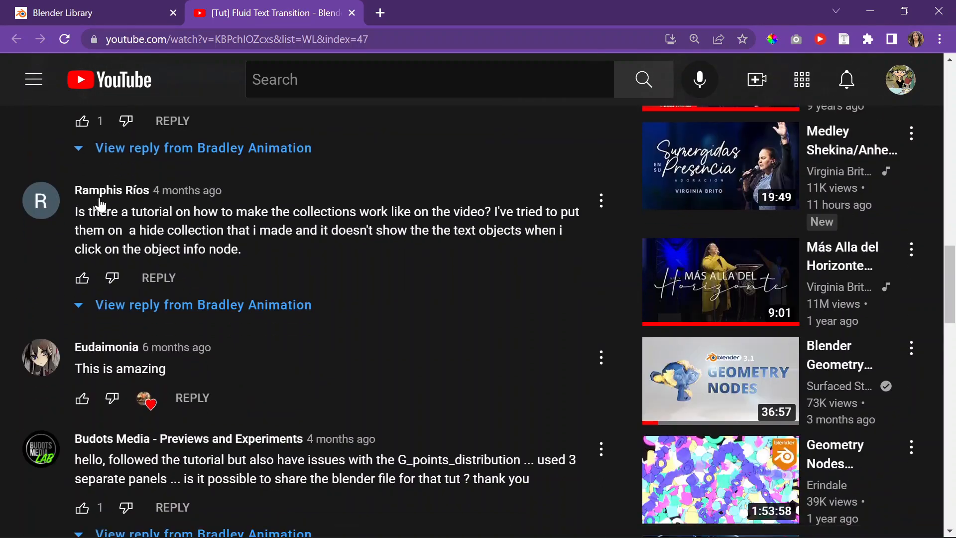
drag(100, 211, 518, 211)
scroll(155, 357, down, 5)
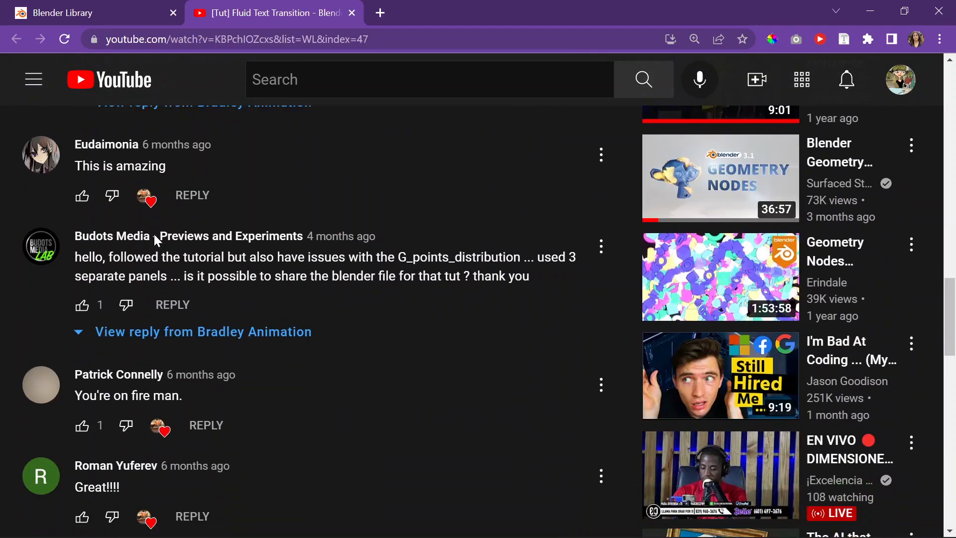
mouse_move(76, 235)
mouse_down()
mouse_move(284, 235)
mouse_move(80, 236)
mouse_up()
scroll(475, 195, down, 1)
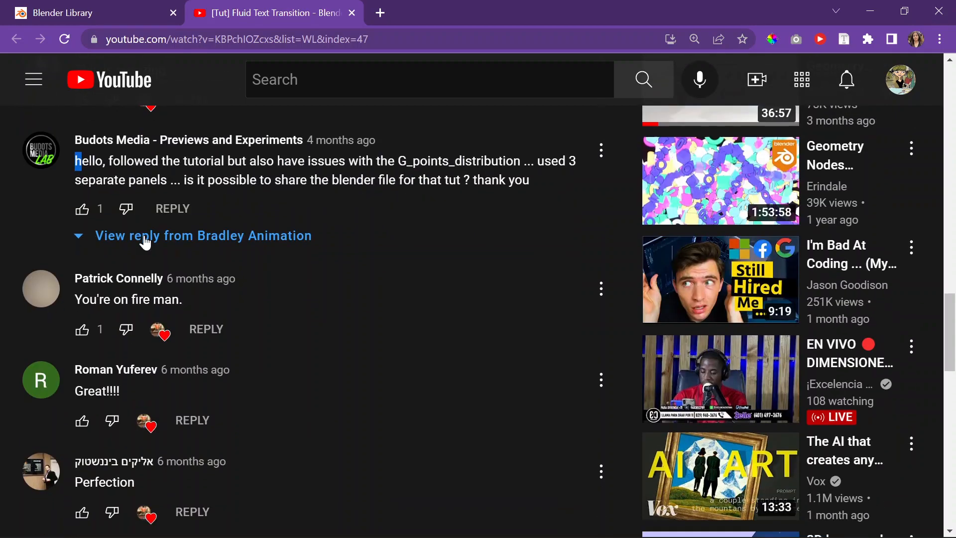
drag(523, 161, 195, 180)
scroll(174, 252, down, 7)
drag(108, 238, 204, 238)
scroll(174, 249, down, 6)
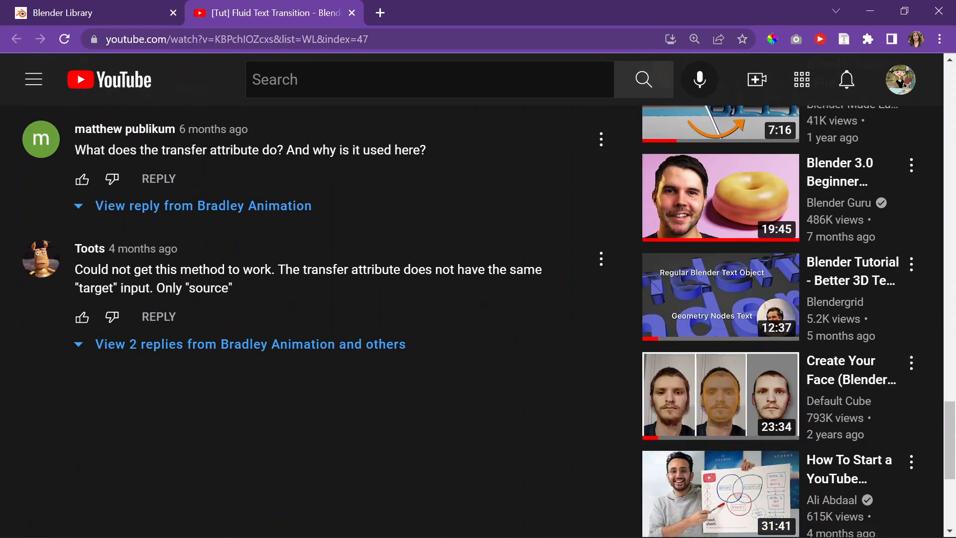
Step: Read the comments about the Transfer Attribute node and expand the replies on its "target" versus "source" input
drag(210, 150, 378, 150)
scroll(201, 184, down, 1)
drag(90, 194, 499, 195)
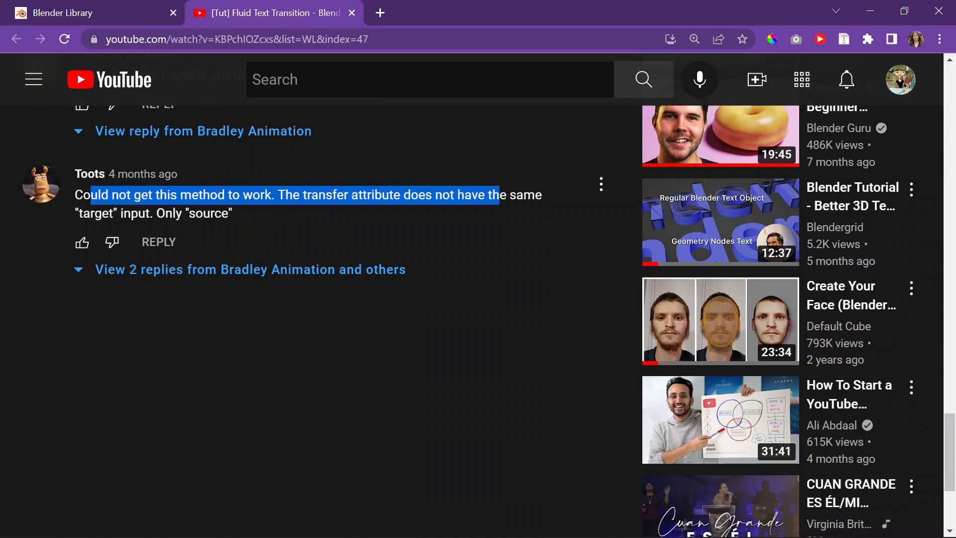
drag(131, 214, 228, 215)
click(144, 271)
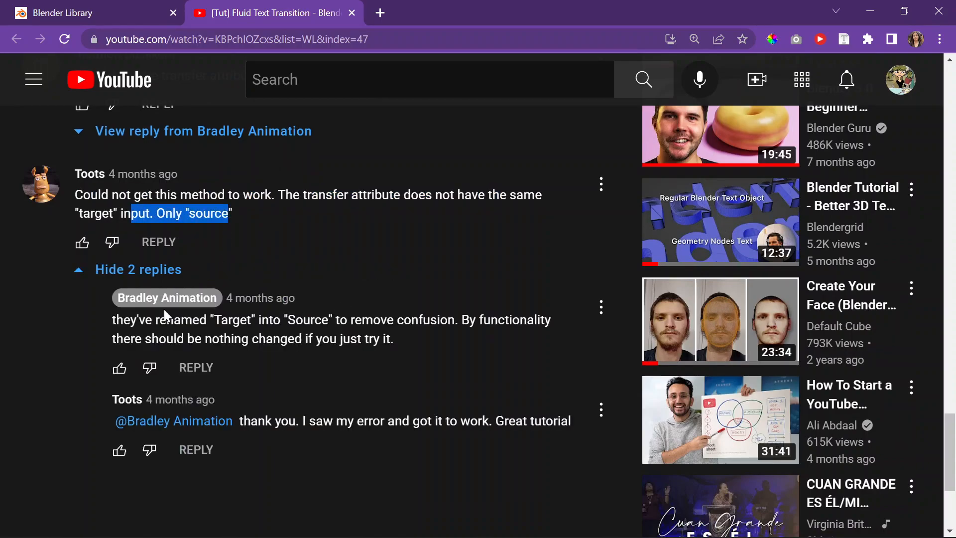
drag(130, 320, 546, 324)
scroll(348, 320, down, 2)
drag(455, 245, 152, 264)
drag(296, 346, 526, 346)
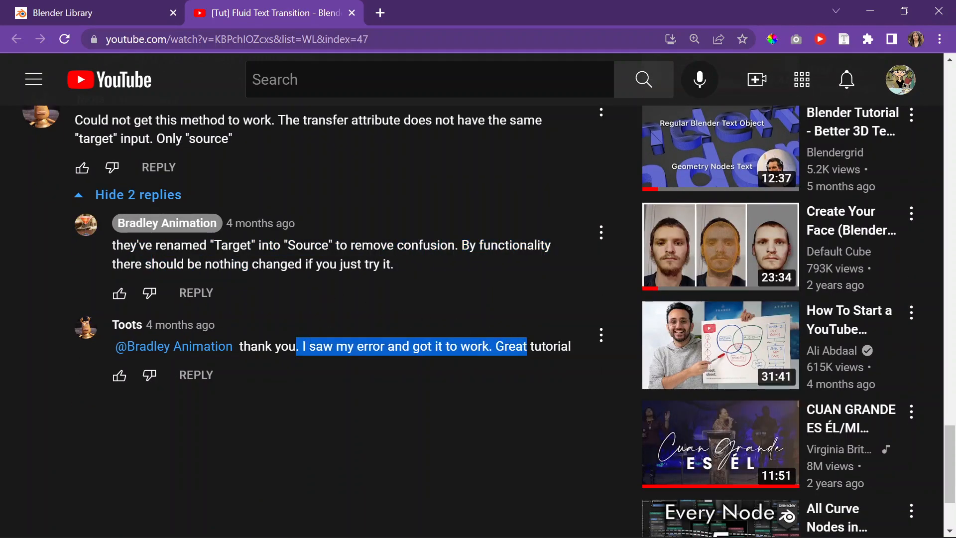
Step: Return to the start of the tutorial page, switch back to Blender and inspect the HELLO letters up close
scroll(38, 257, up, 2)
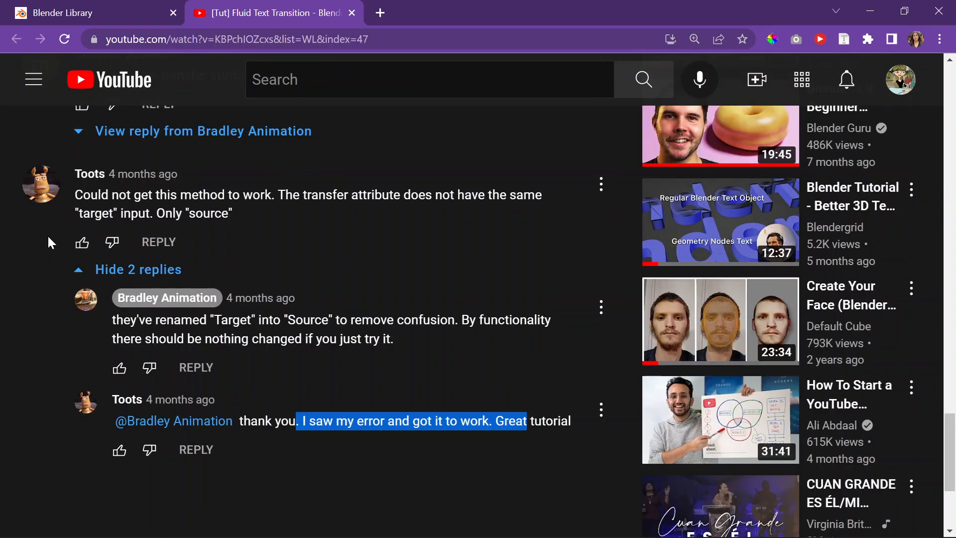
scroll(952, 253, up, 3)
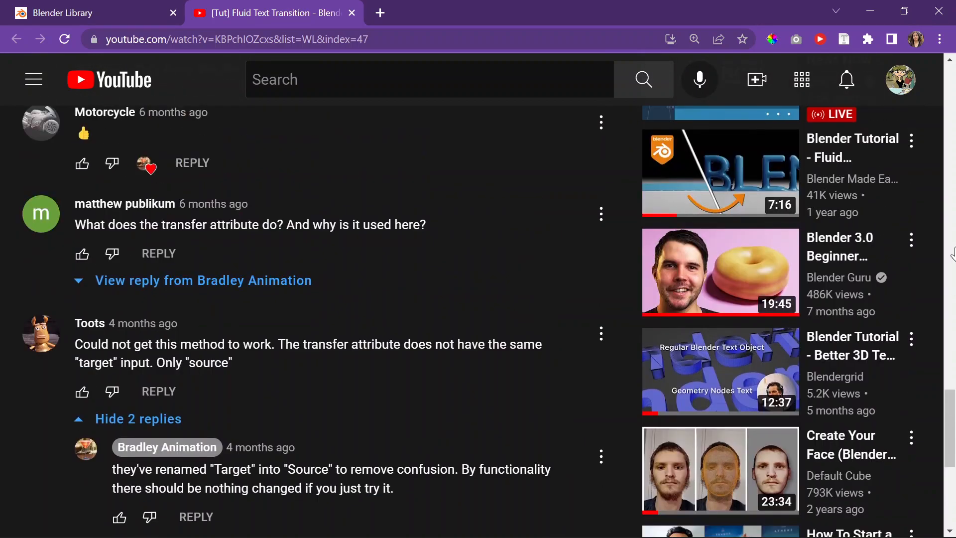
drag(950, 396, 935, 60)
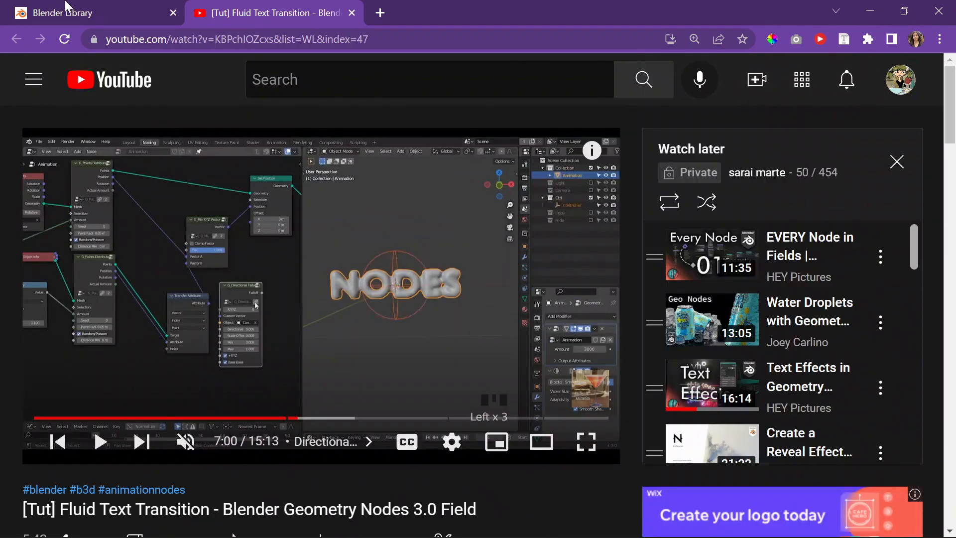
click(73, 6)
click(279, 10)
click(870, 7)
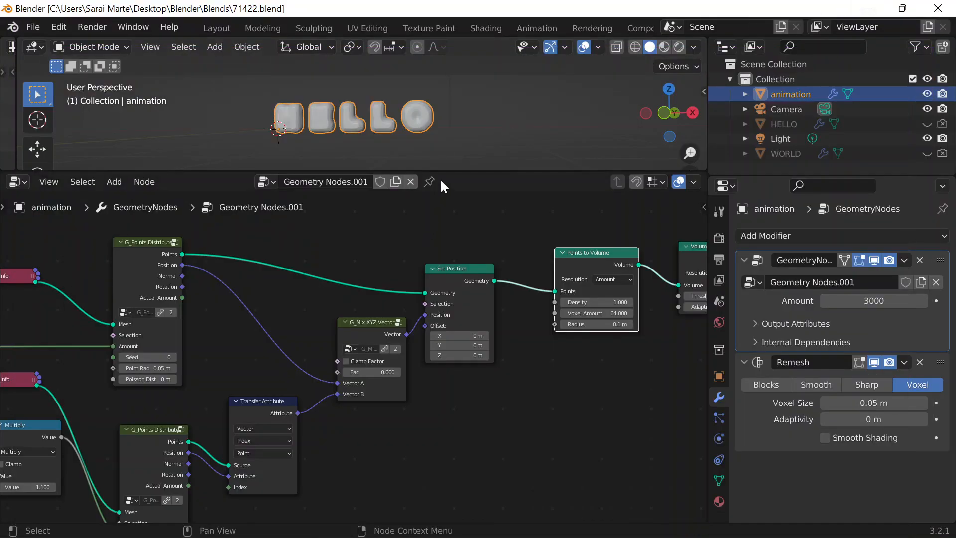
scroll(526, 112, up, 4)
mouse_move(309, 230)
middle_down()
mouse_move(121, 222)
mouse_move(309, 222)
middle_up()
Step: Switch to Chrome, browse the Blender Library in Notion, check the Day 156 entry and return to Blender
mouse_move(748, 518)
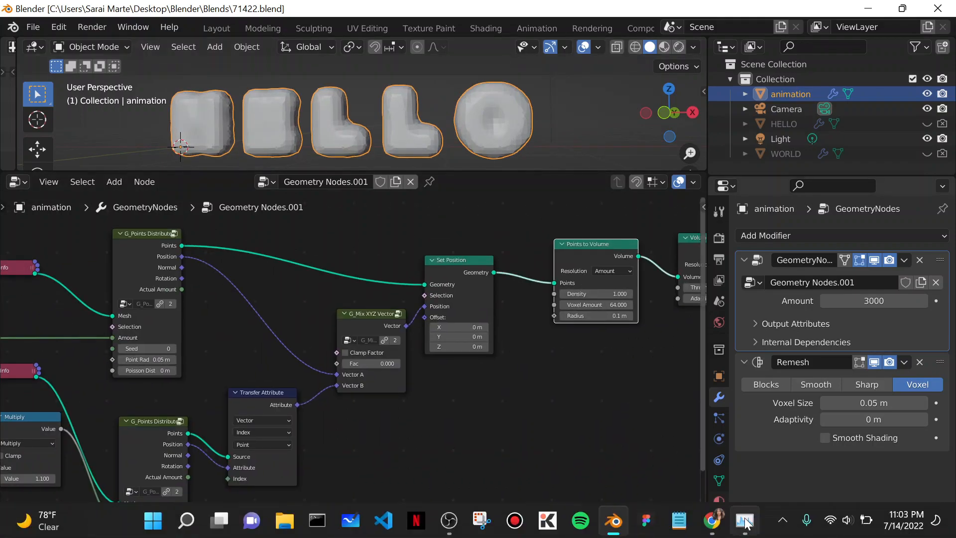
click(712, 520)
click(87, 11)
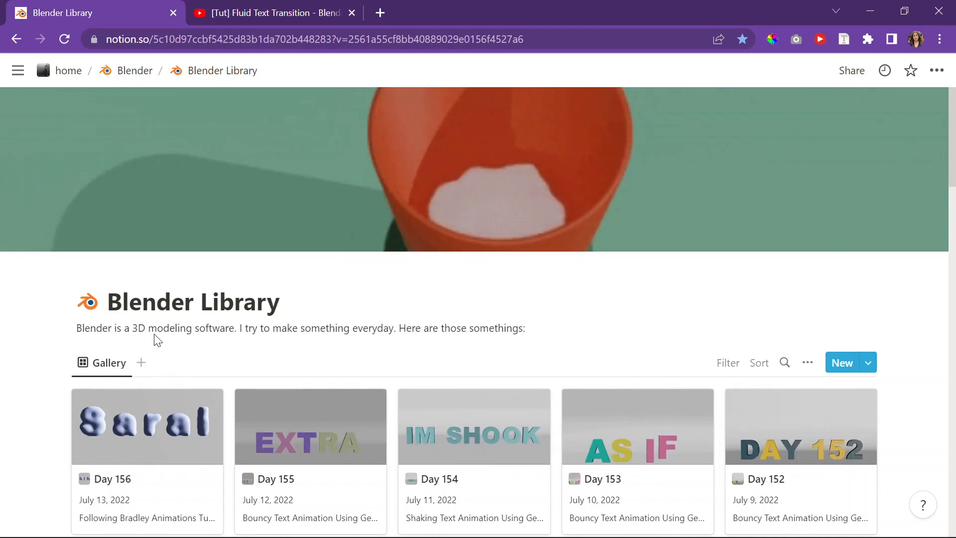
scroll(119, 344, down, 5)
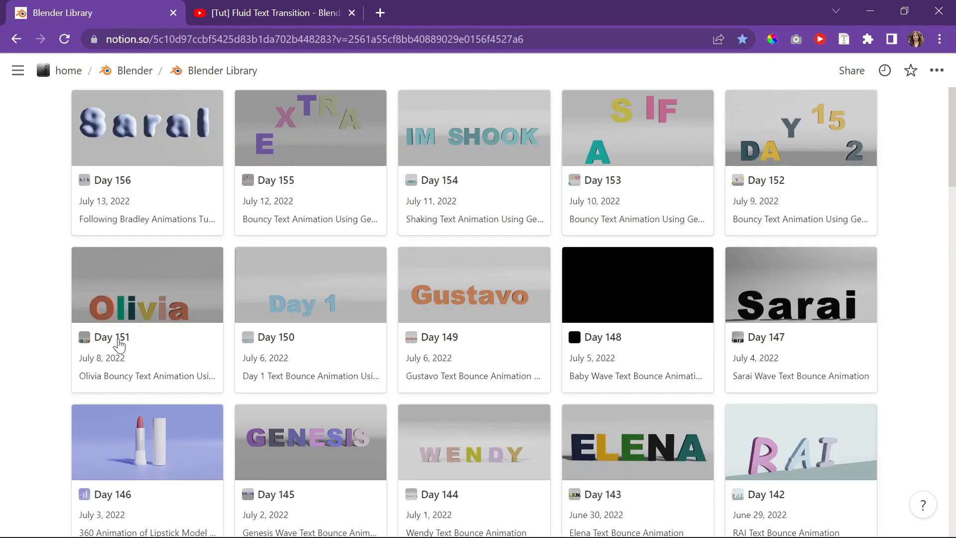
scroll(122, 334, down, 3)
scroll(124, 331, up, 1)
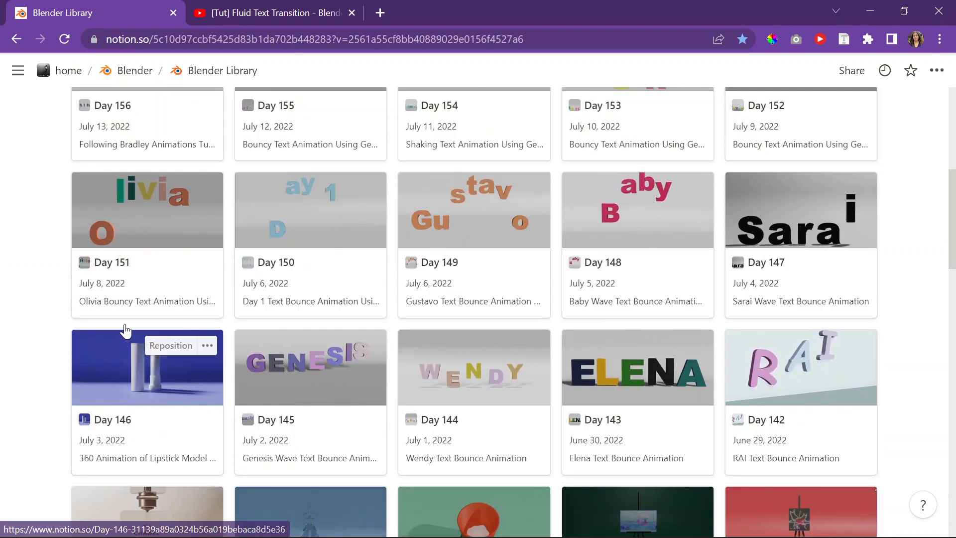
scroll(125, 330, up, 3)
click(180, 217)
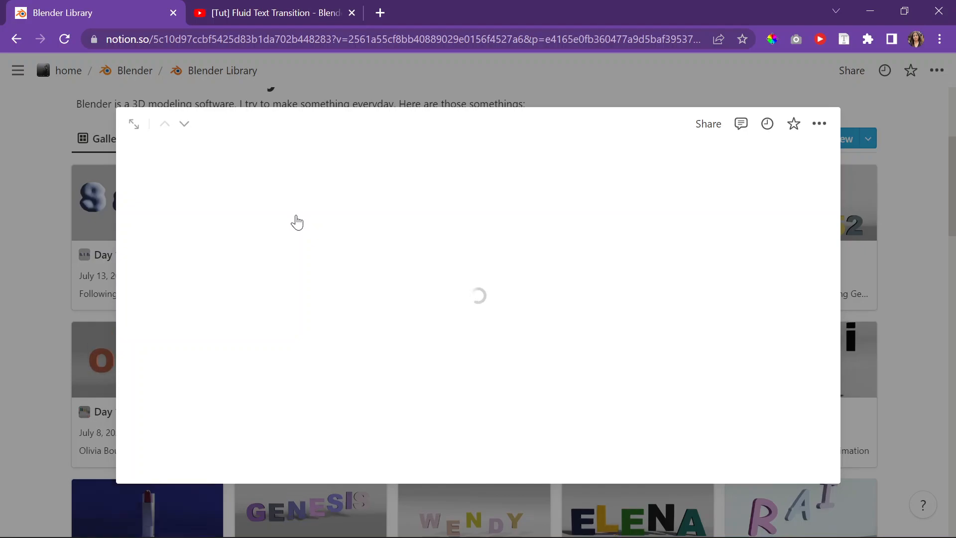
scroll(297, 220, down, 4)
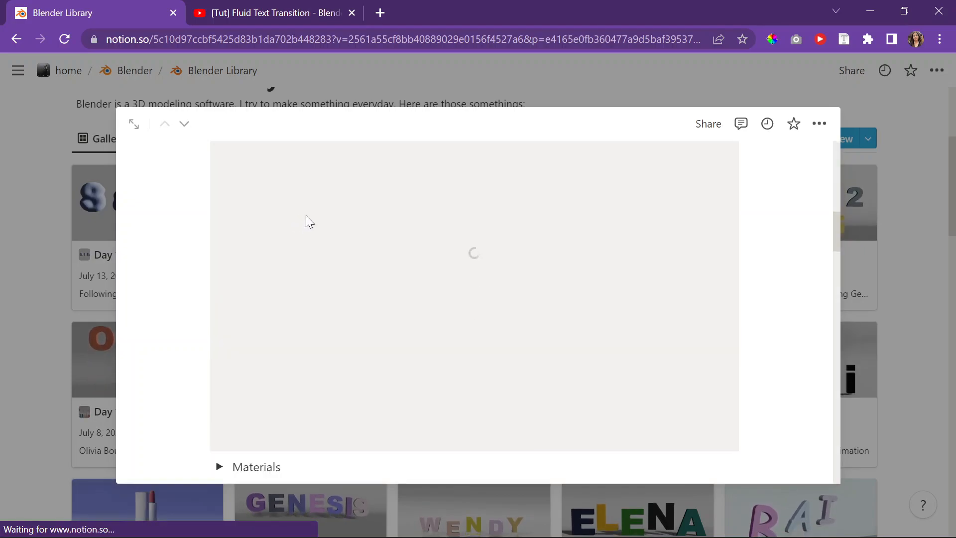
scroll(323, 217, up, 6)
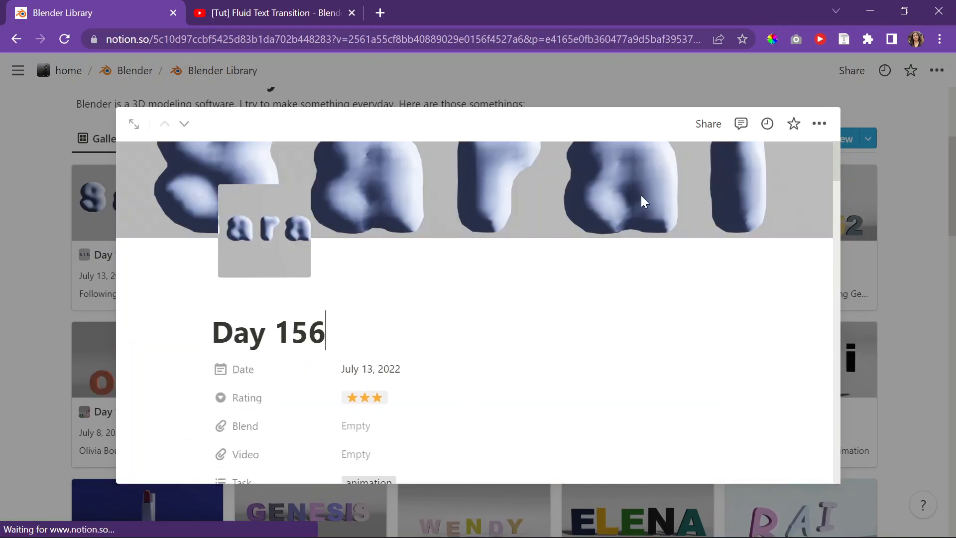
click(870, 11)
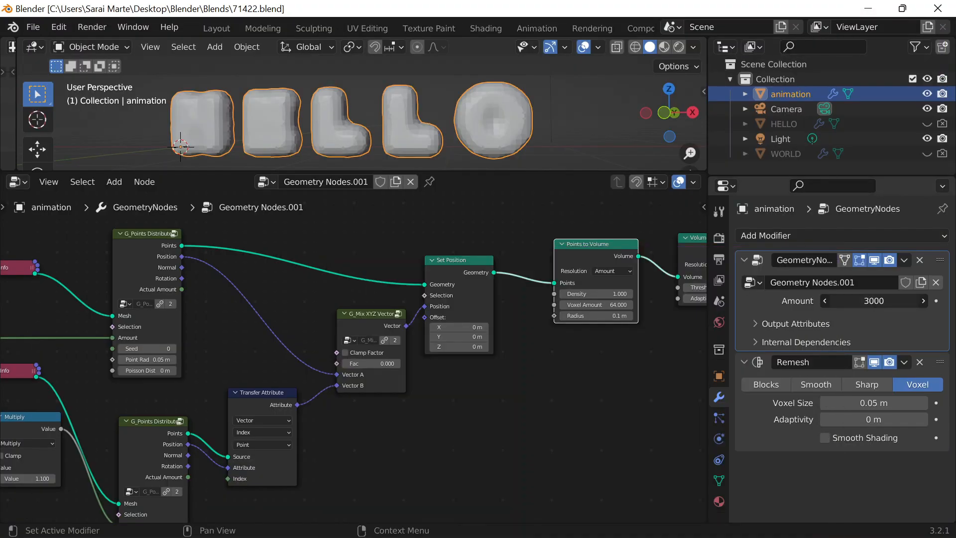
Step: Try point amounts of 1000 and 100 in the animation object's geometry nodes modifier
drag(874, 301, 864, 300)
click(859, 301)
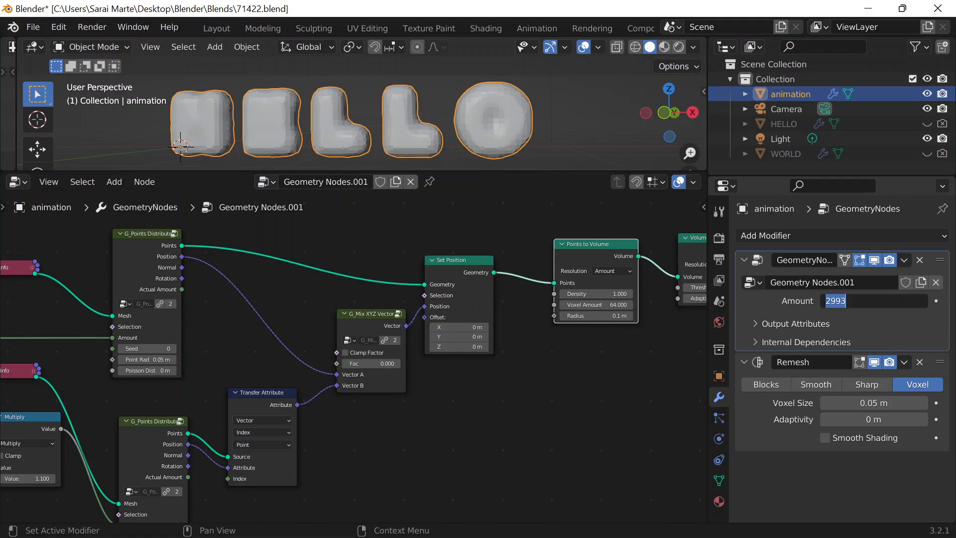
text(1000)
key(Return)
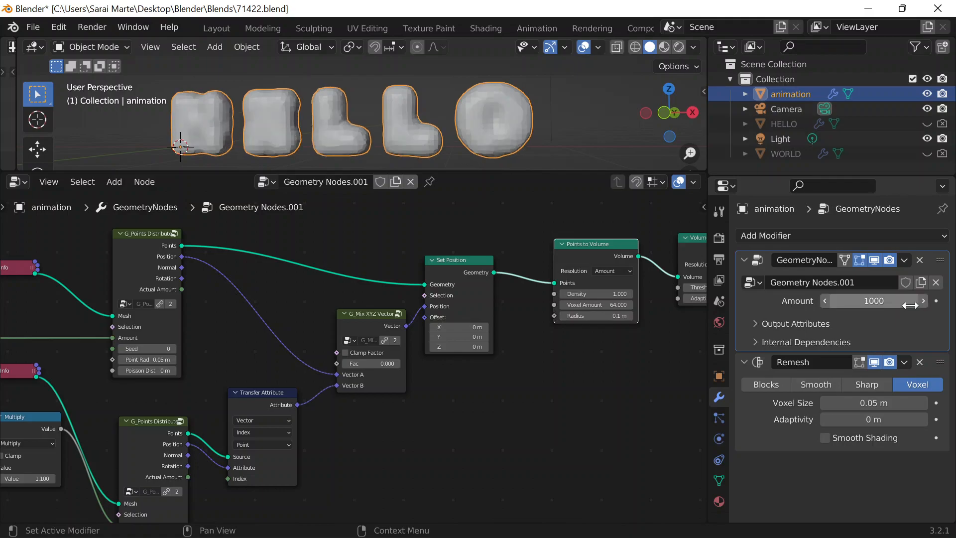
click(886, 301)
text(100)
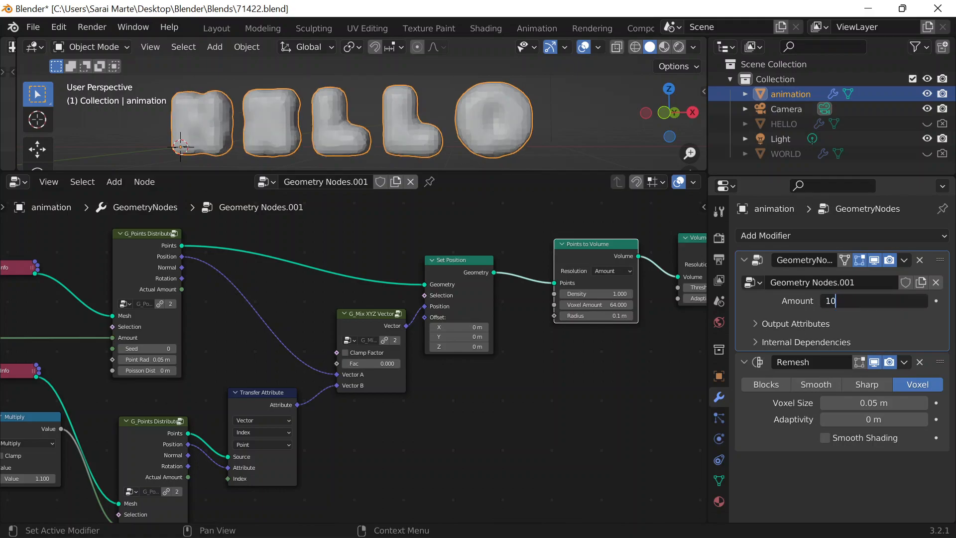
key(Return)
Step: Try point amounts of 500, 300 and 400 in the geometry nodes modifier
click(884, 301)
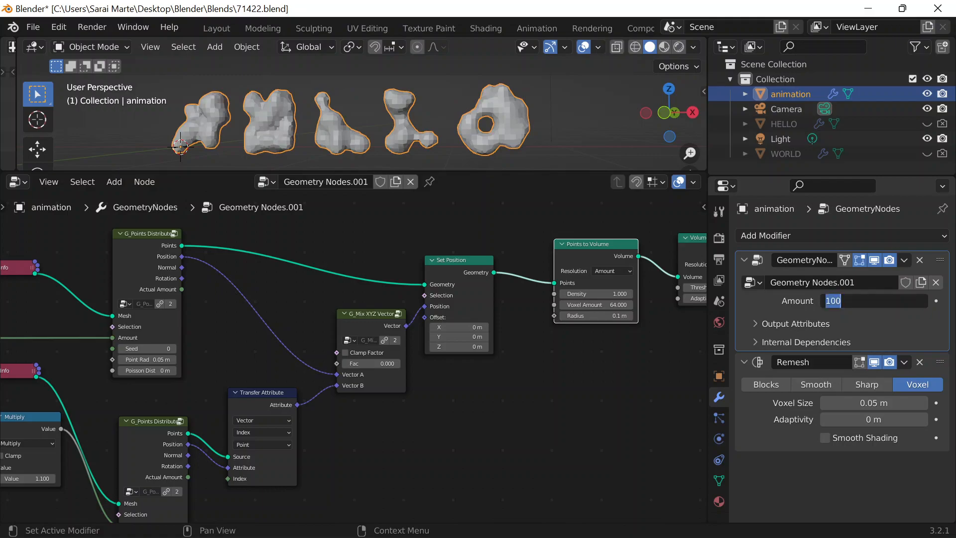
key(Return)
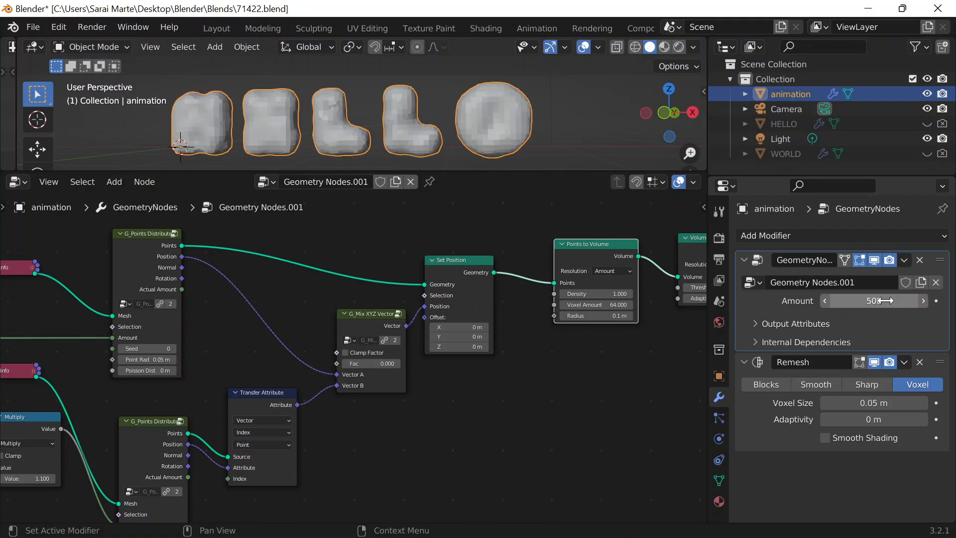
click(881, 295)
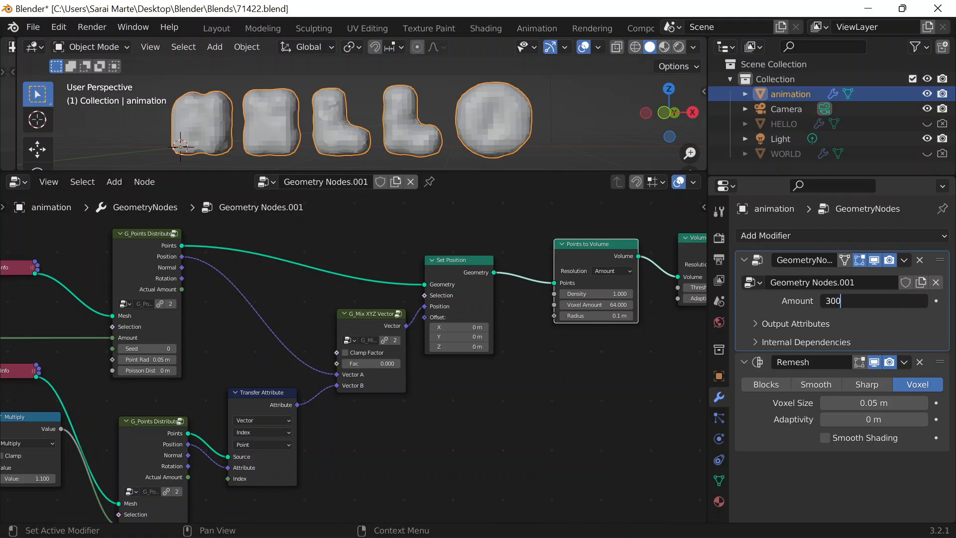
key(Return)
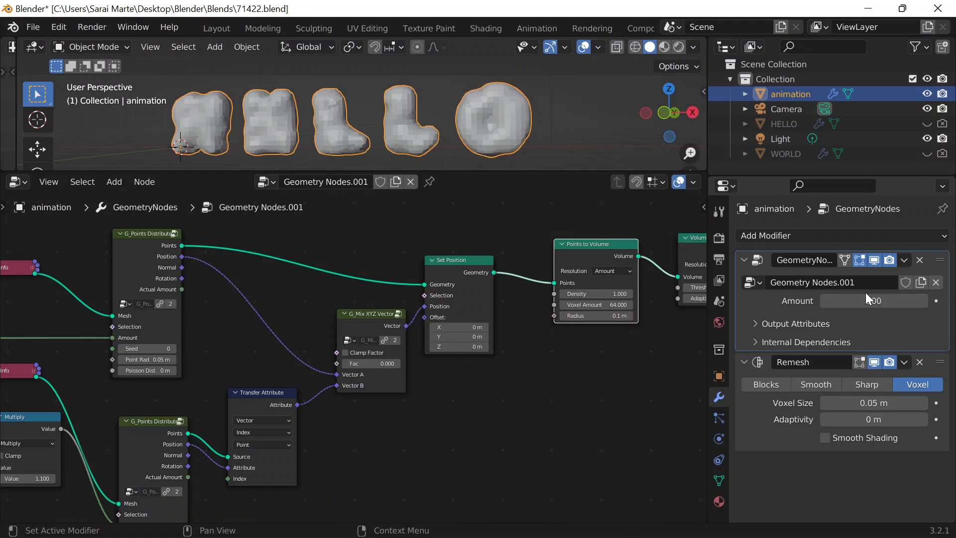
click(867, 300)
key(Return)
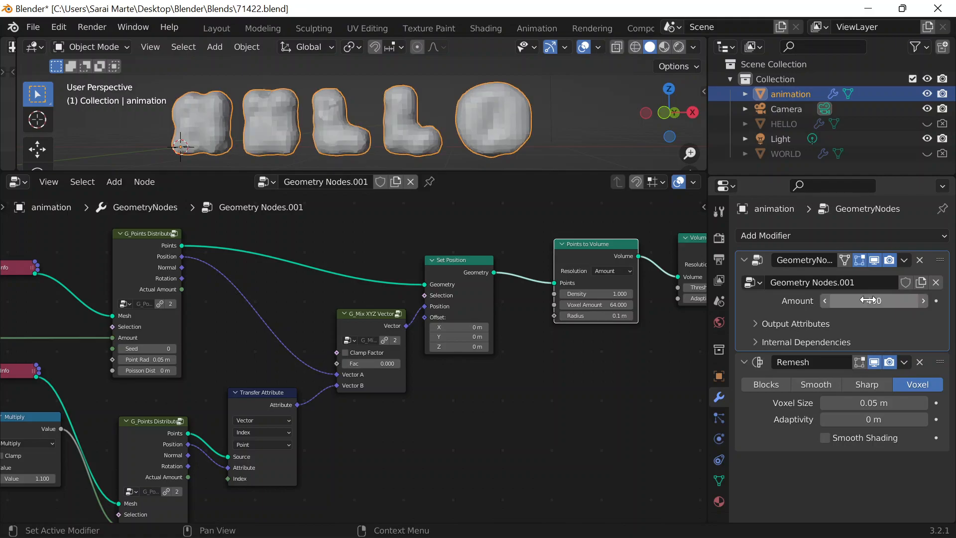
Step: Enable smooth shading on the Remesh modifier and set the point amount to 3000
right_click(511, 124)
click(511, 124)
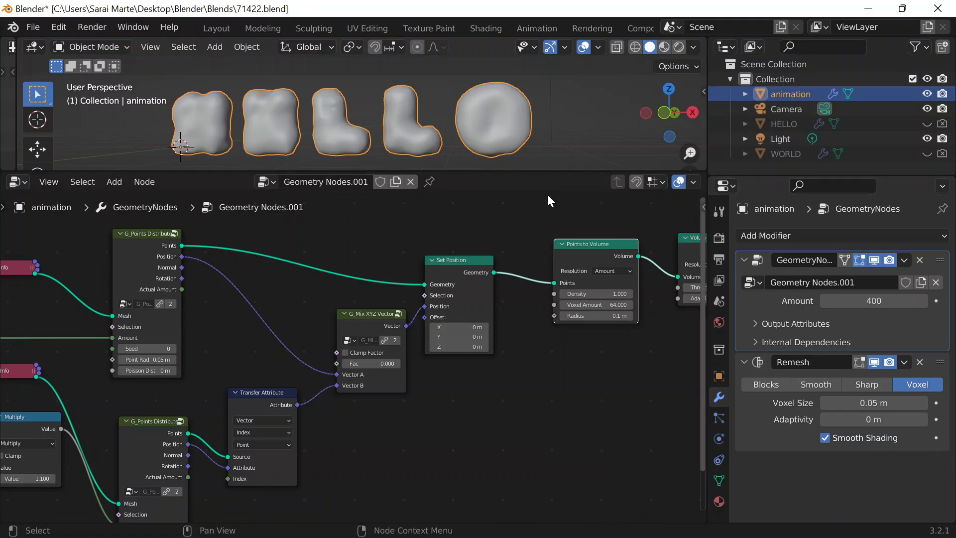
click(847, 301)
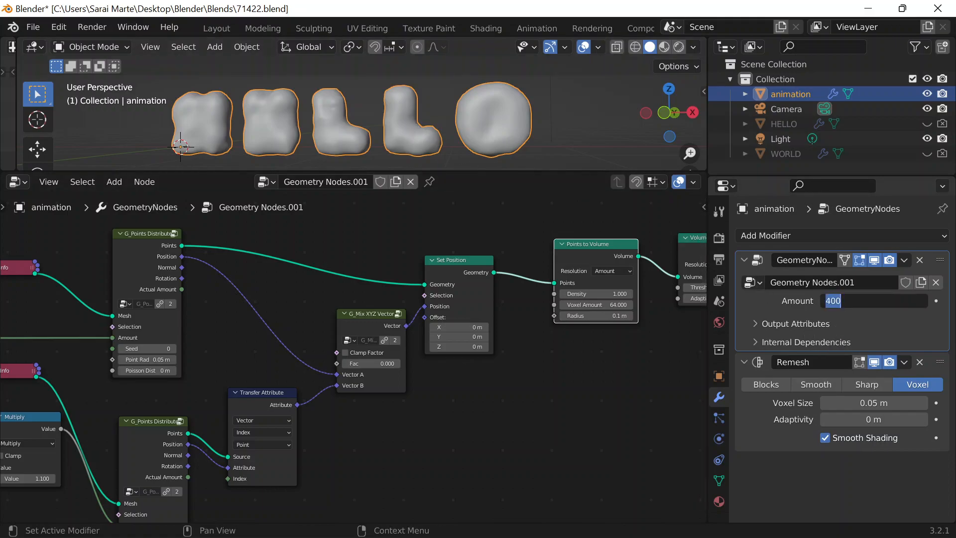
text(3000)
key(Return)
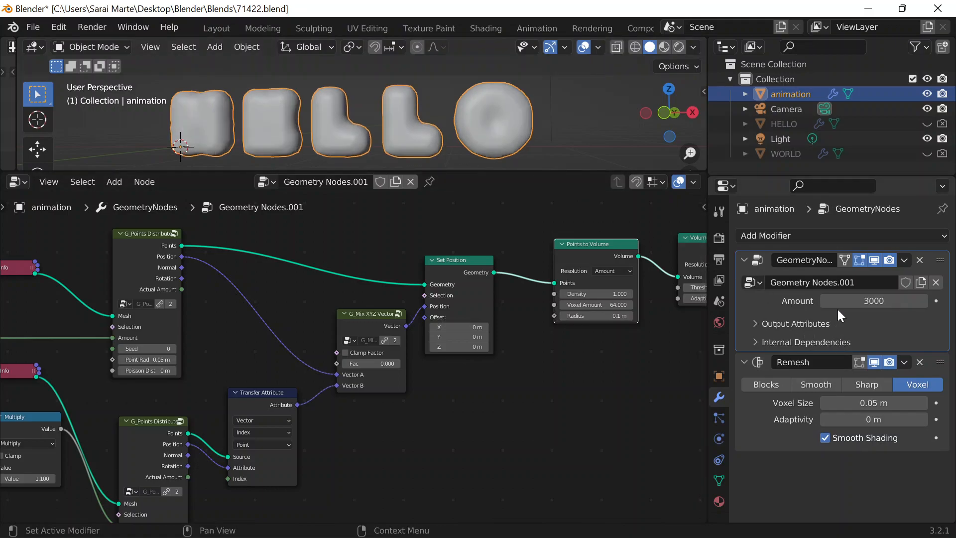
Step: Raise the point amount to 10000 and finally to 20000
click(862, 301)
text(1)
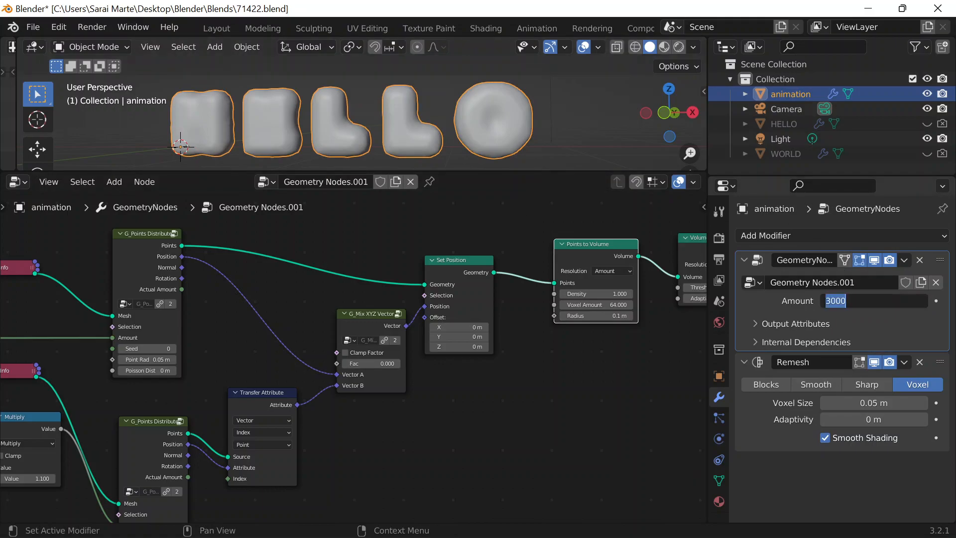
text(0000)
key(Return)
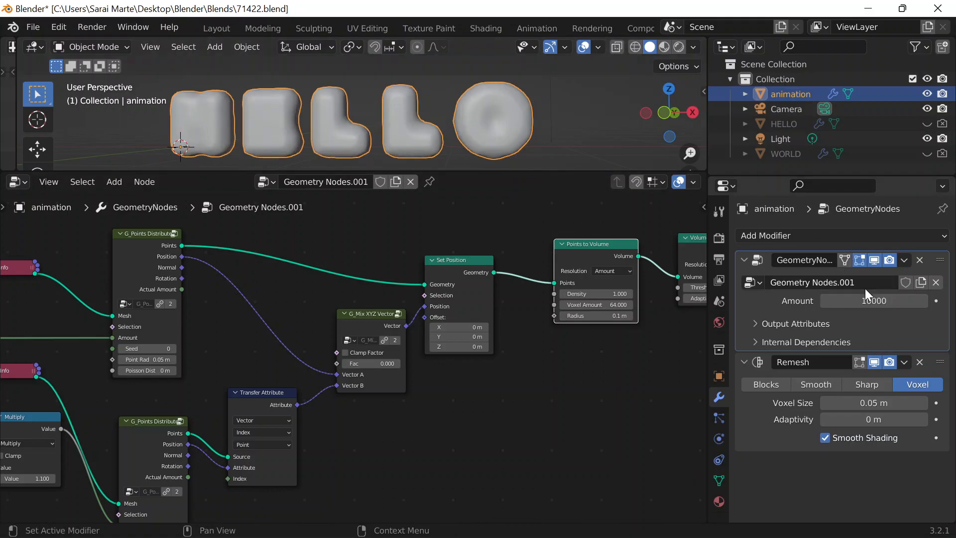
click(891, 304)
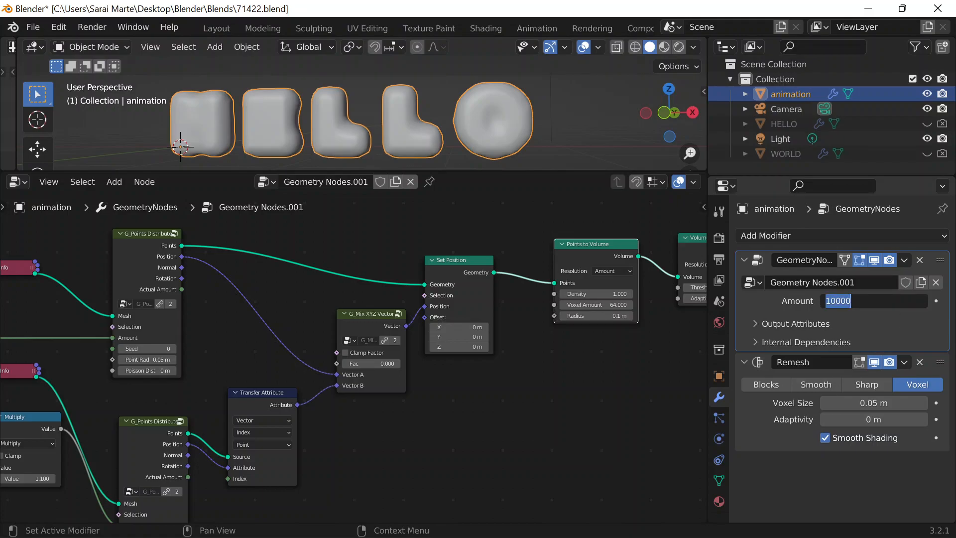
text(20)
key(Return)
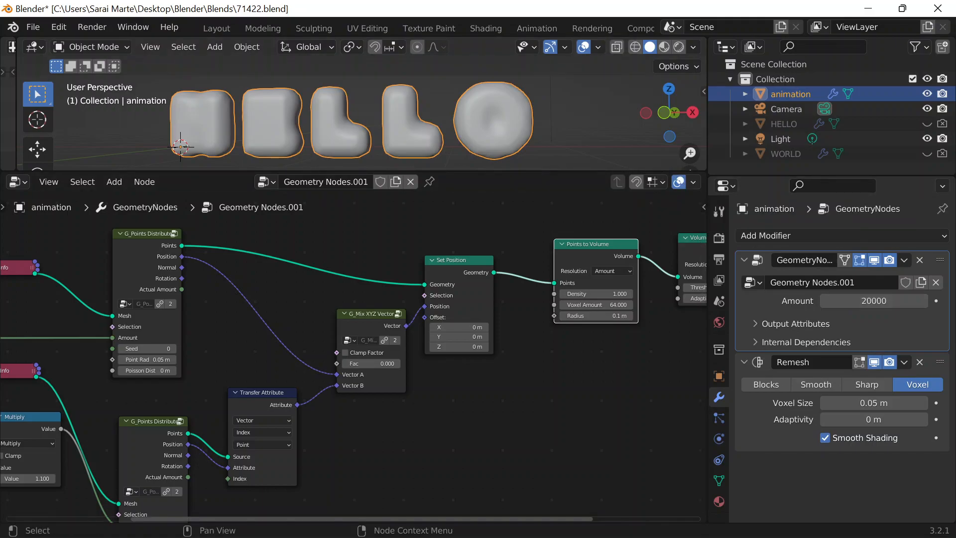
Step: Switch to OBS to check the recording, return to Blender and inspect the HELLO letters from an angle
click(450, 521)
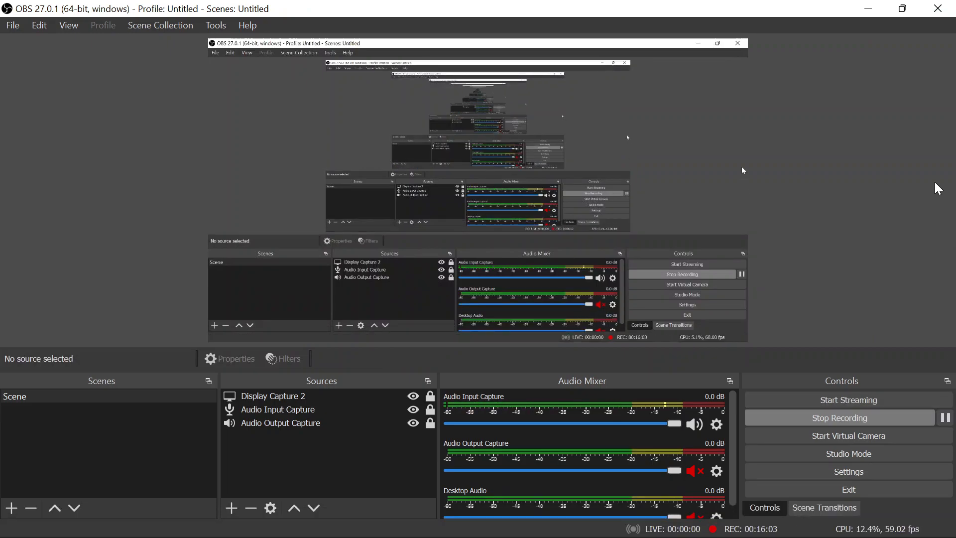
click(869, 7)
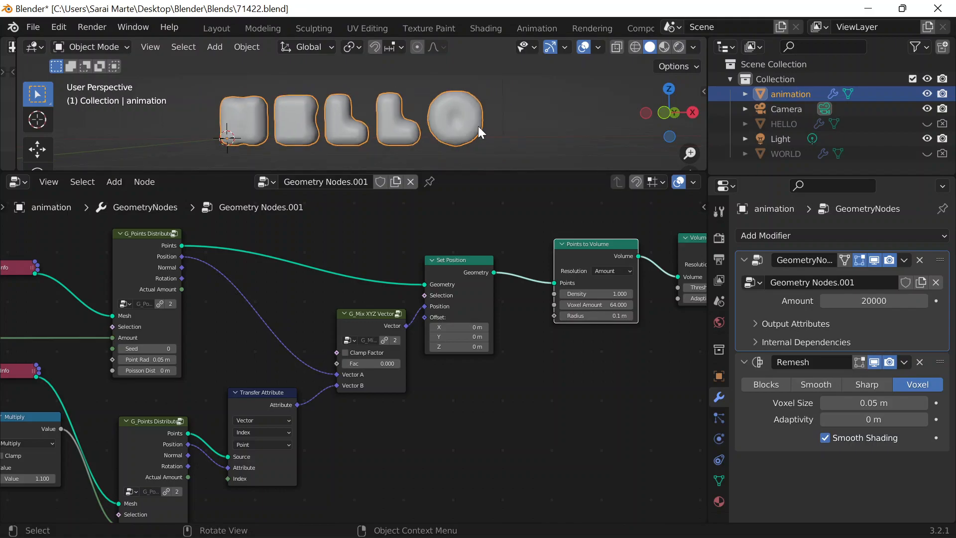
middle_drag(533, 130, 584, 148)
scroll(407, 127, down, 2)
scroll(407, 127, up, 3)
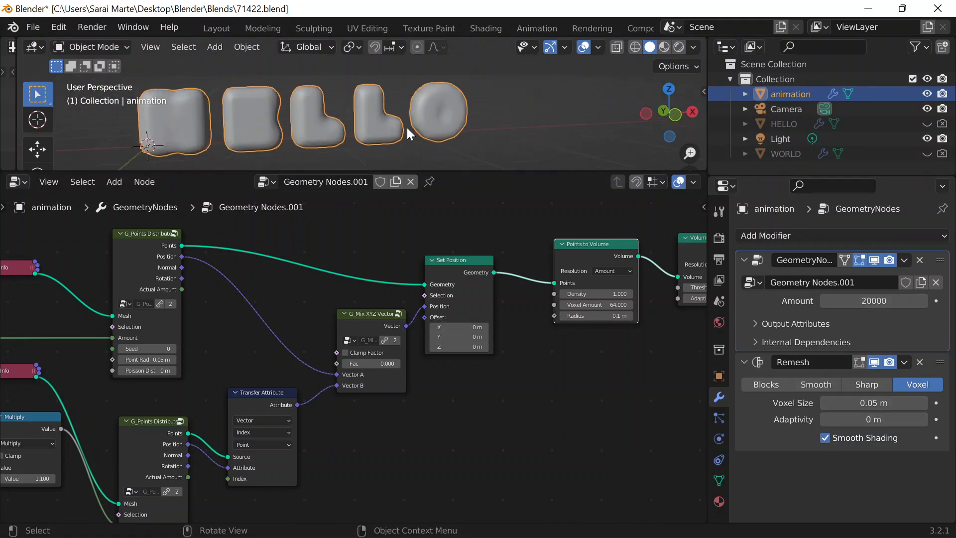
scroll(425, 316, up, 3)
Step: Review the node tree from the Group Input and Object Info nodes through Points to Volume to the Group Output
middle_drag(364, 272, 570, 237)
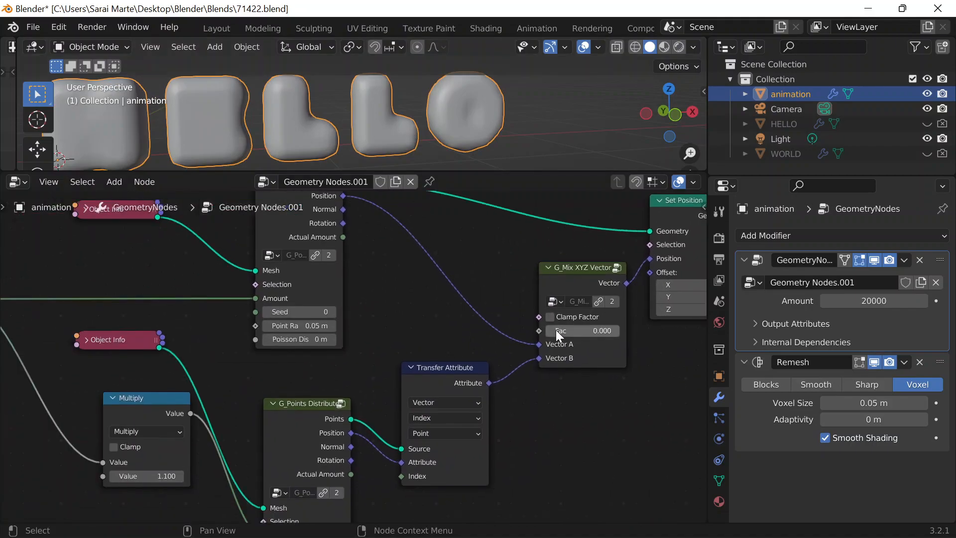
middle_drag(515, 274, 615, 244)
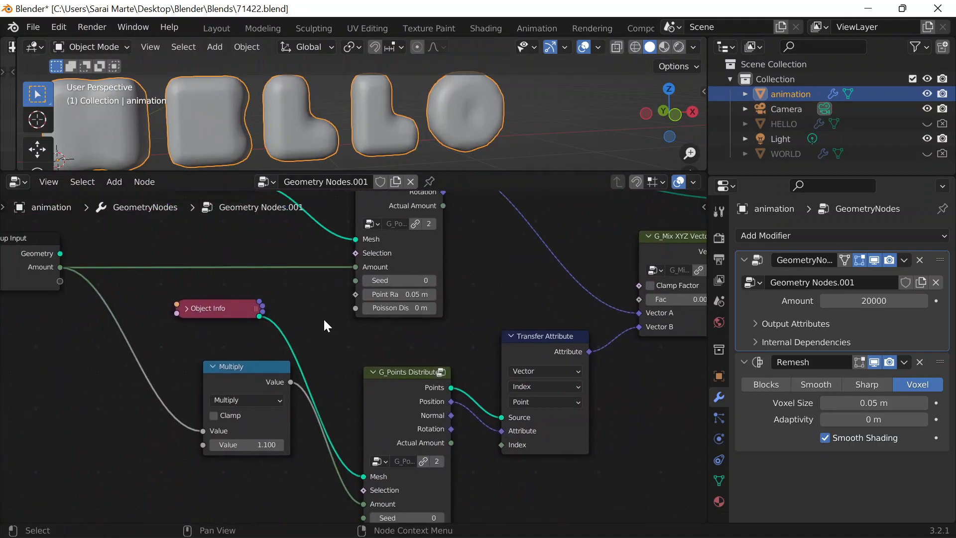
scroll(284, 397, down, 2)
middle_drag(264, 395, 0, 440)
scroll(408, 225, up, 1)
scroll(452, 284, up, 3)
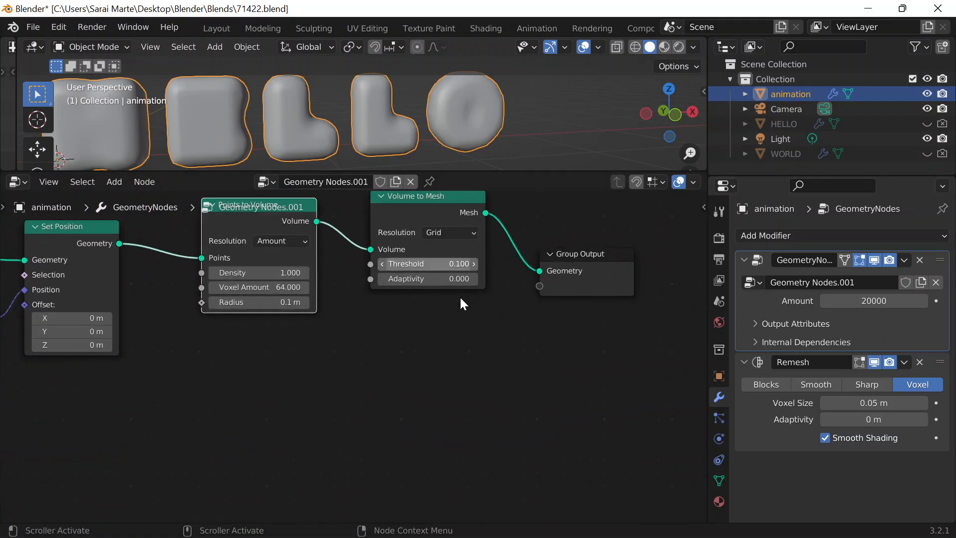
scroll(405, 357, up, 2)
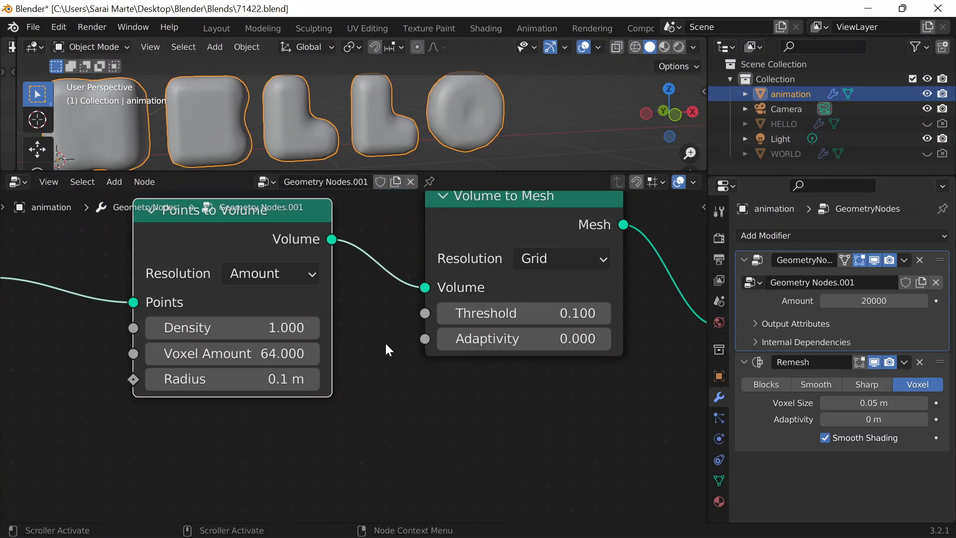
middle_drag(383, 330, 392, 376)
scroll(413, 126, down, 4)
middle_drag(204, 276, 610, 256)
middle_drag(237, 344, 473, 209)
drag(394, 375, 372, 376)
middle_drag(502, 228, 83, 306)
scroll(83, 306, down, 9)
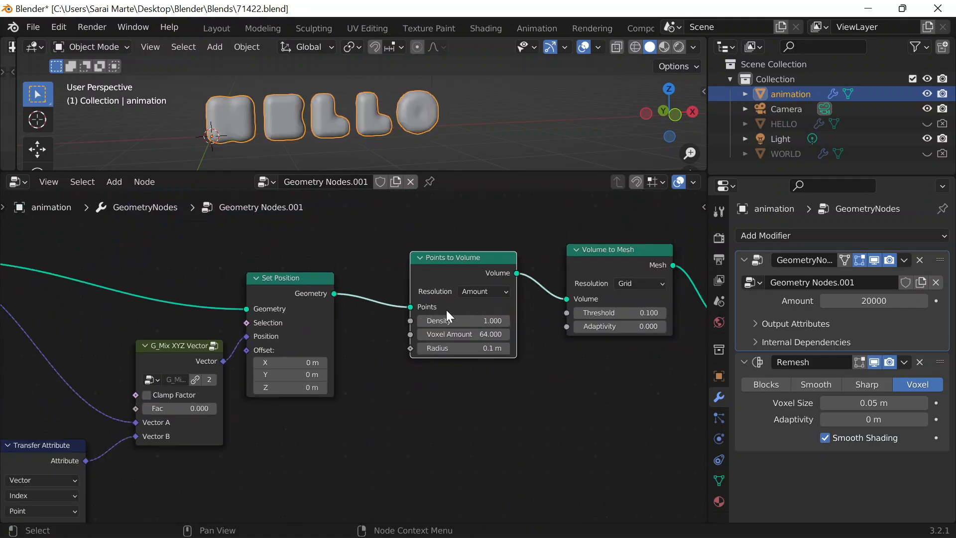
middle_drag(566, 232, 137, 262)
scroll(345, 285, up, 3)
middle_drag(416, 284, 559, 275)
scroll(358, 284, down, 1)
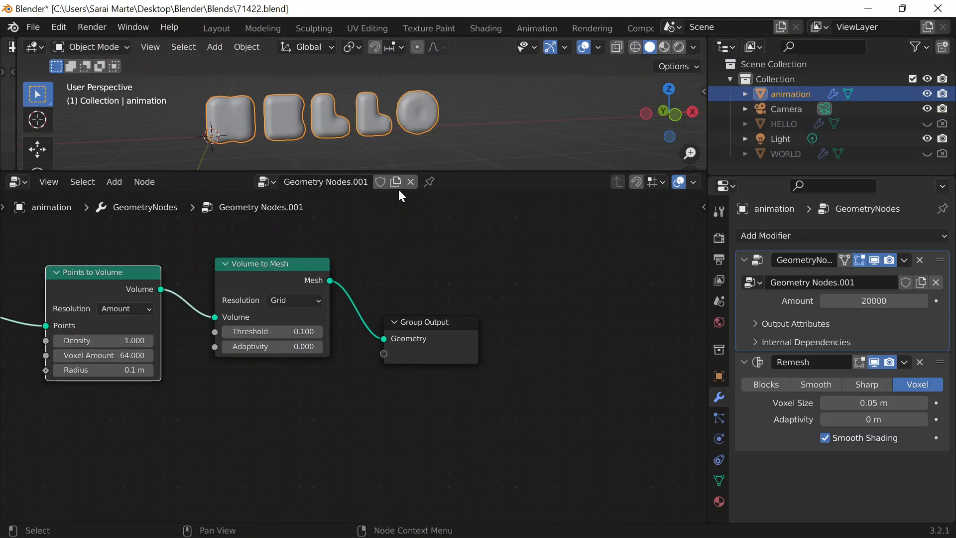
Step: Add a G_Directional Falloff node and place it in the free space beside the Transfer Attribute node
scroll(402, 118, up, 3)
shift+middle_drag(539, 125, 582, 117)
middle_drag(225, 429, 669, 341)
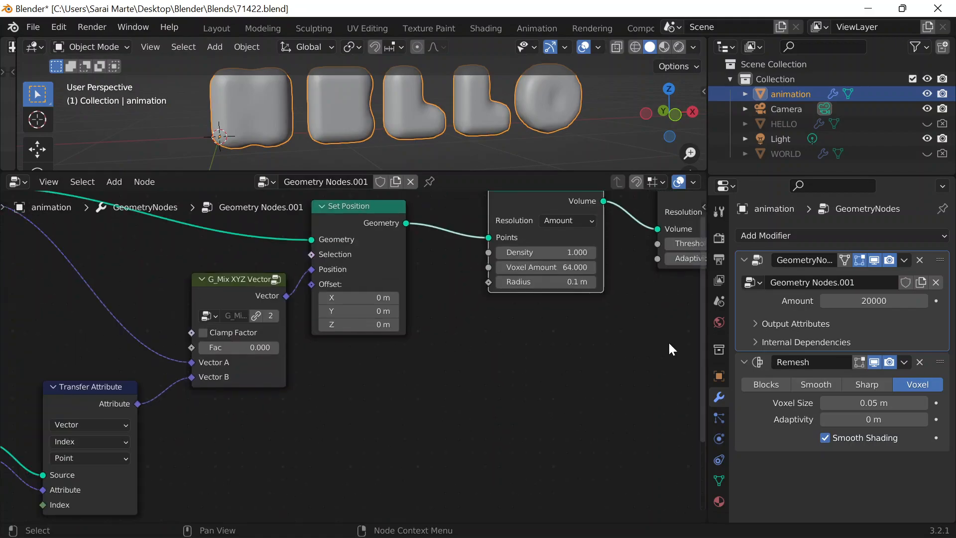
key(shift+s)
key(shift+a)
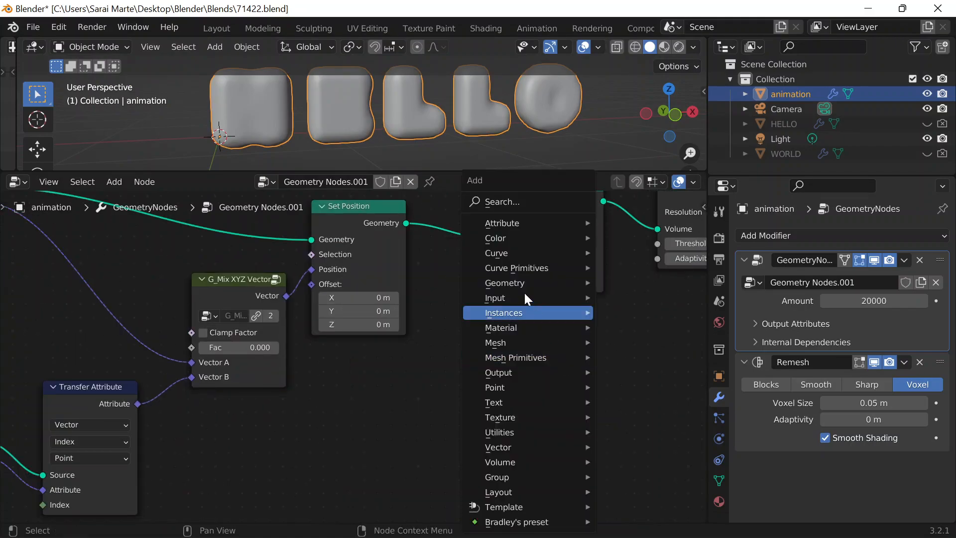
click(495, 205)
text(direct)
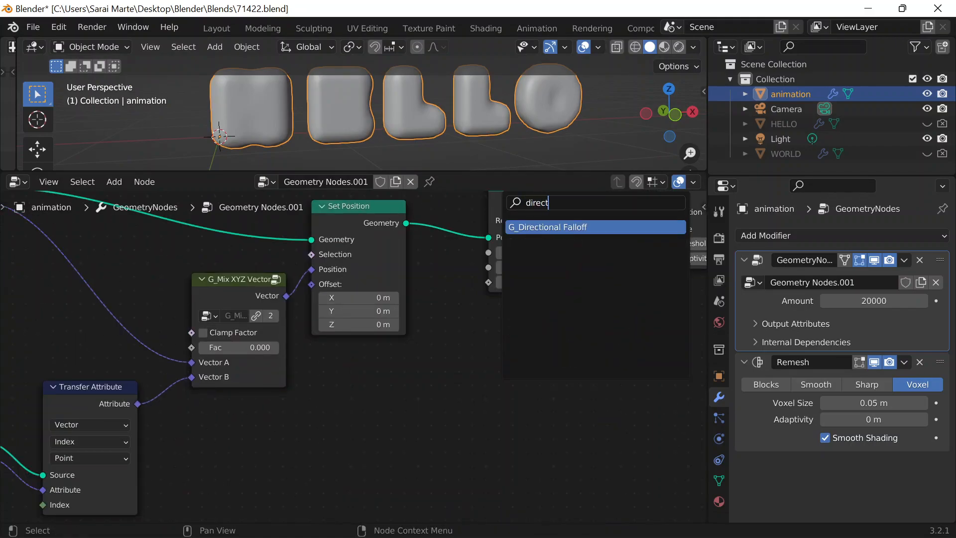
key(Return)
click(382, 394)
middle_drag(383, 394, 309, 355)
drag(379, 297, 330, 358)
middle_drag(499, 333, 669, 254)
Step: Switch to Chrome, check the Directional Falloff setup in the Fluid Text Transition tutorial and return to Blender
click(712, 520)
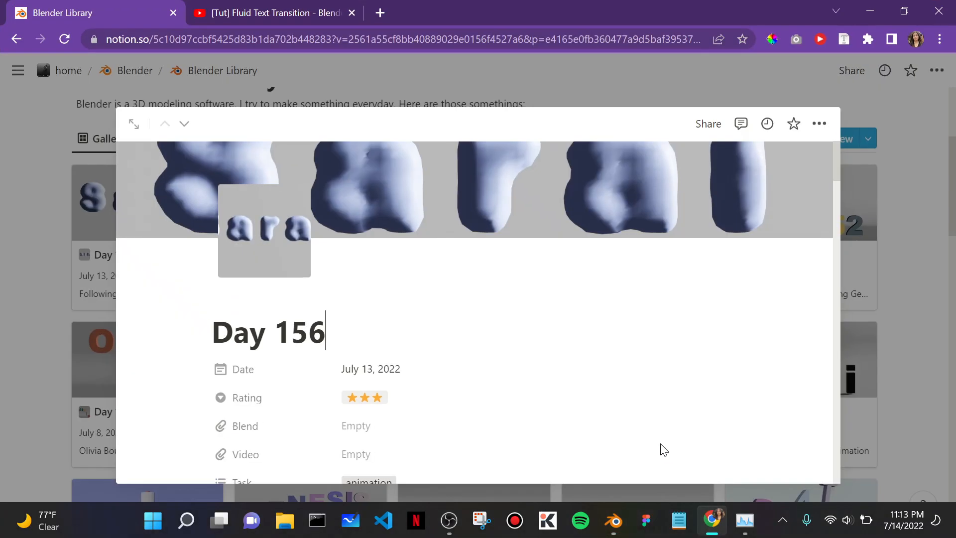
click(238, 12)
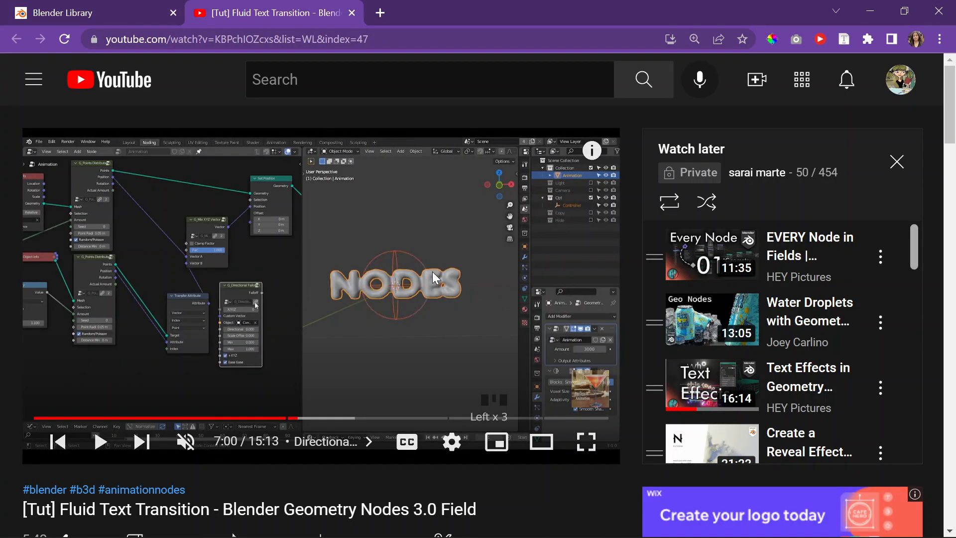
click(870, 11)
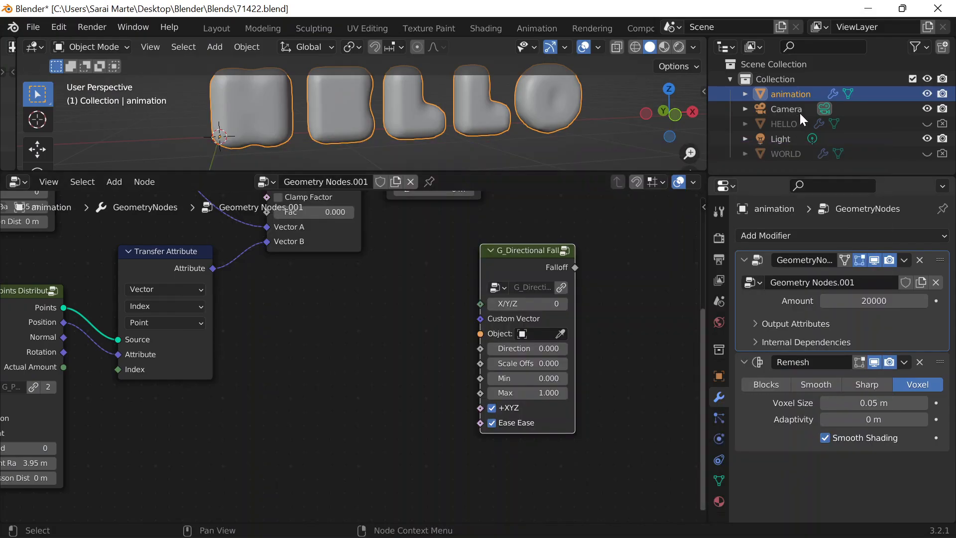
Step: Enlarge the 3D viewport and add a sphere empty at the world origin
drag(515, 172, 508, 325)
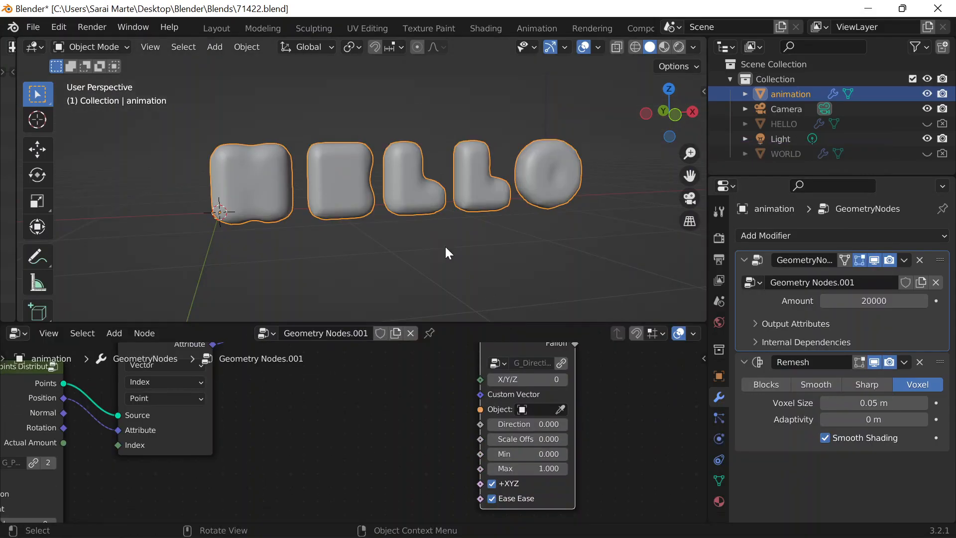
click(445, 247)
key(shift+a)
mouse_move(376, 388)
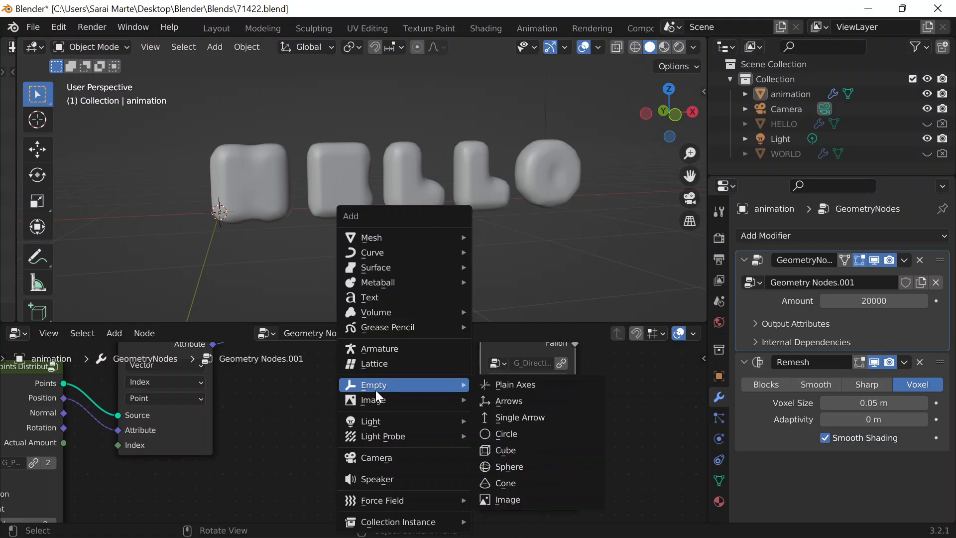
click(511, 466)
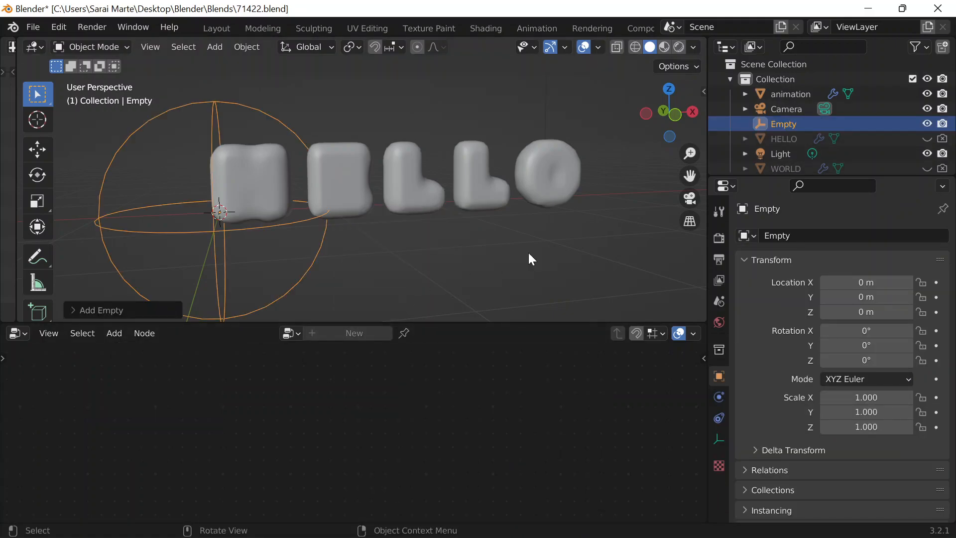
Step: Rename the new sphere empty to CTRL
double_click(782, 124)
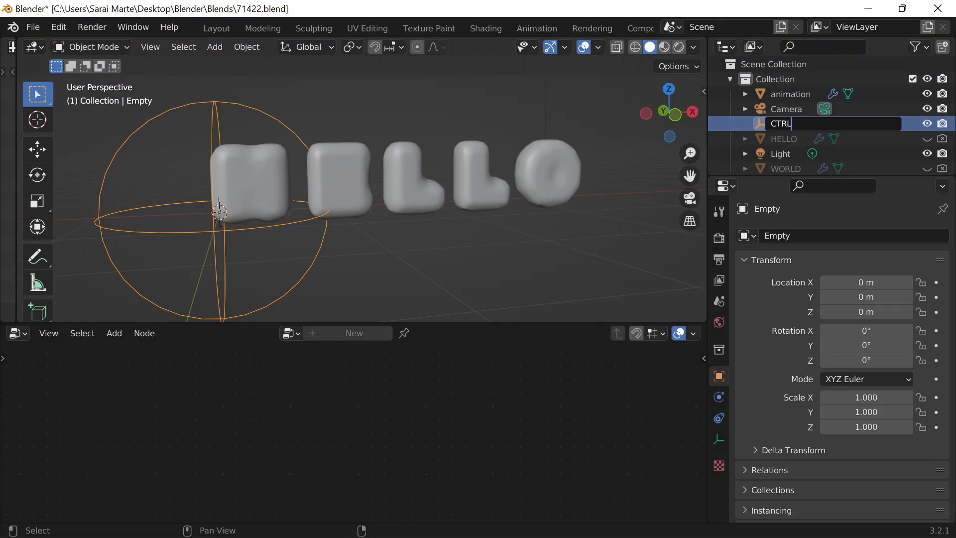
key(Return)
scroll(468, 230, down, 3)
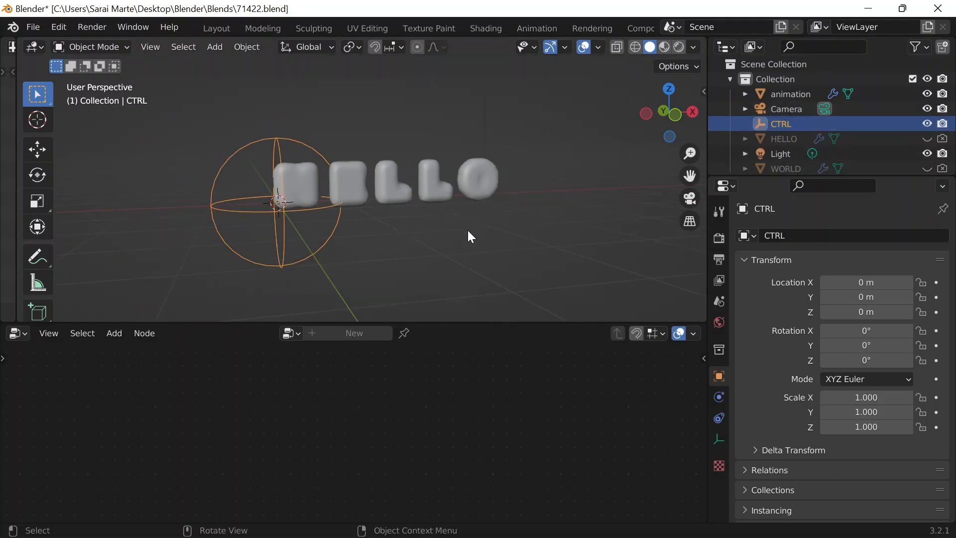
Step: Change the display type of the CTRL empty to Arrows
click(715, 433)
click(863, 257)
click(847, 273)
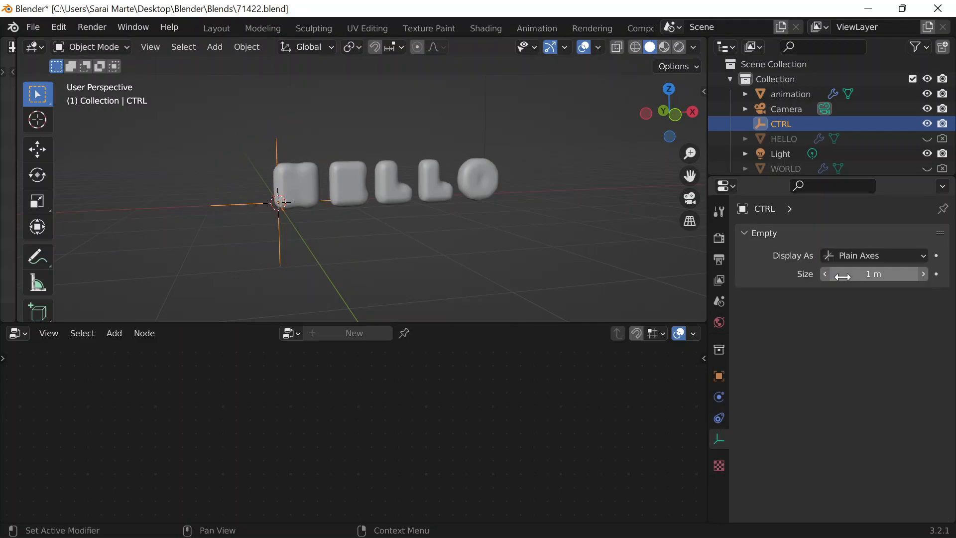
click(860, 256)
click(849, 288)
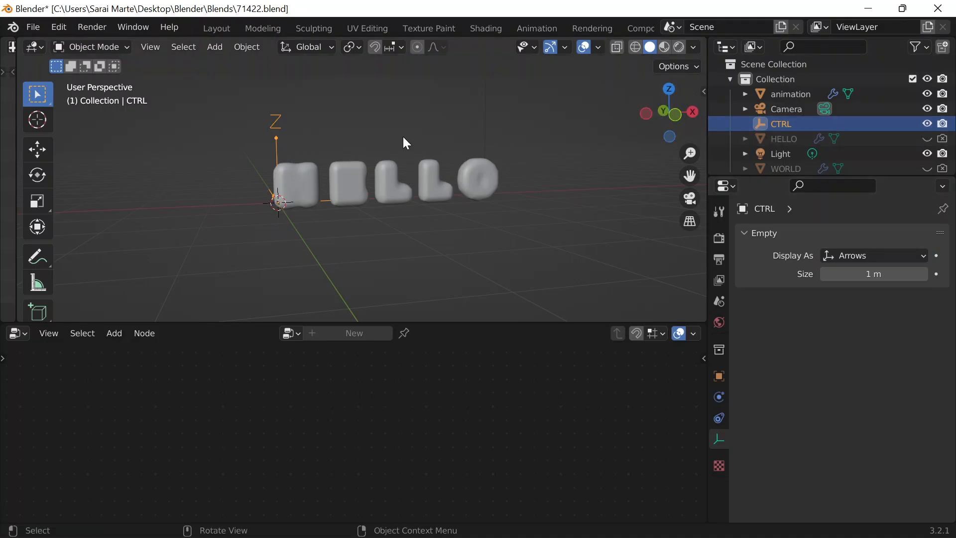
Step: Move the CTRL empty along the X axis until it stands in front of the first letter of HELLO
key(g)
key(x)
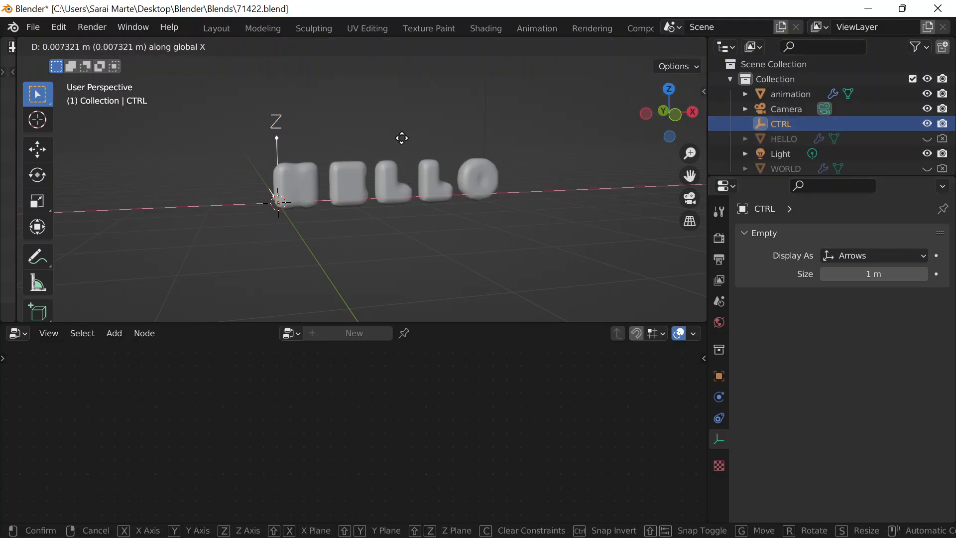
click(321, 154)
Step: Assign CTRL as the Object of the G_Directional Falloff node on the animation mesh and move that node closer to Transfer Attribute
click(423, 201)
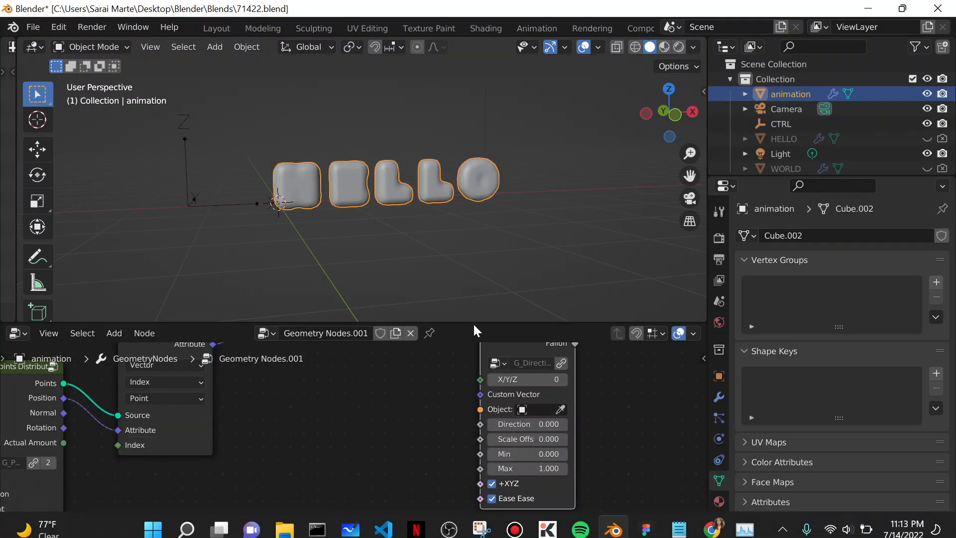
middle_drag(413, 438, 348, 457)
click(497, 435)
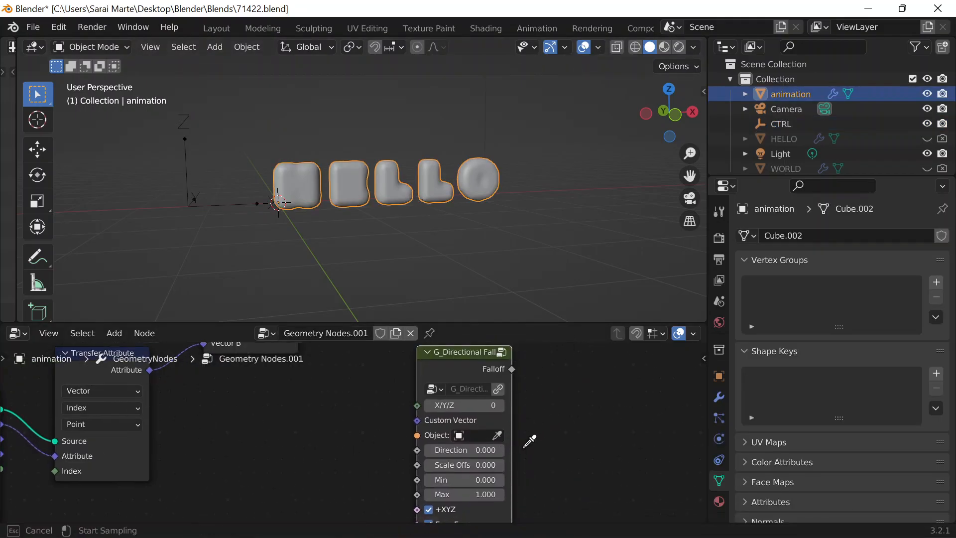
click(204, 178)
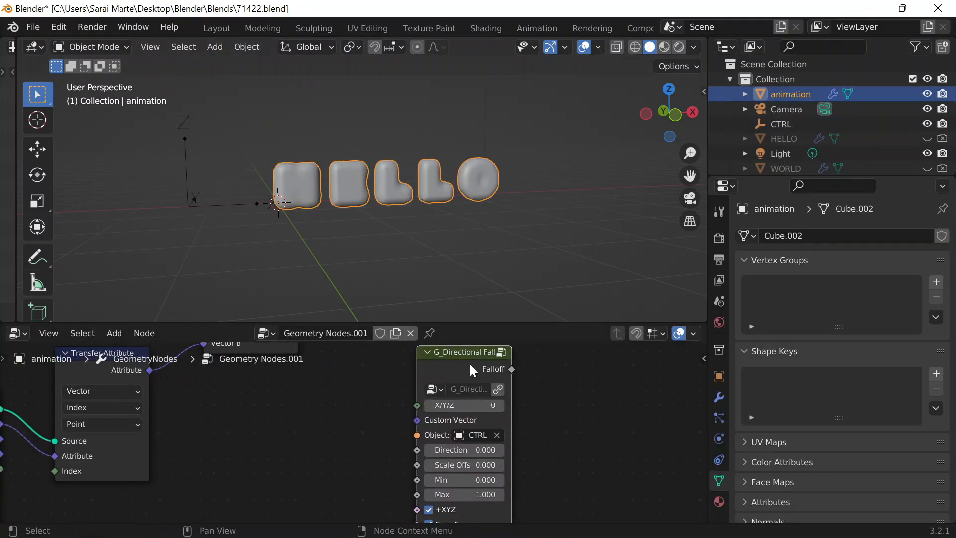
drag(473, 370, 329, 362)
Step: Try moving the CTRL empty along the X axis to test its effect on the letters
click(208, 206)
key(g)
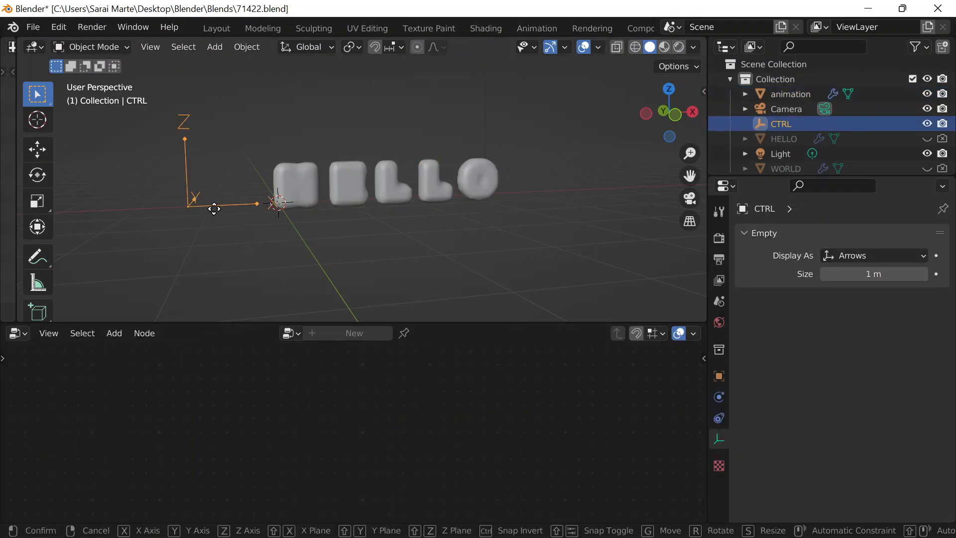
key(x)
click(214, 259)
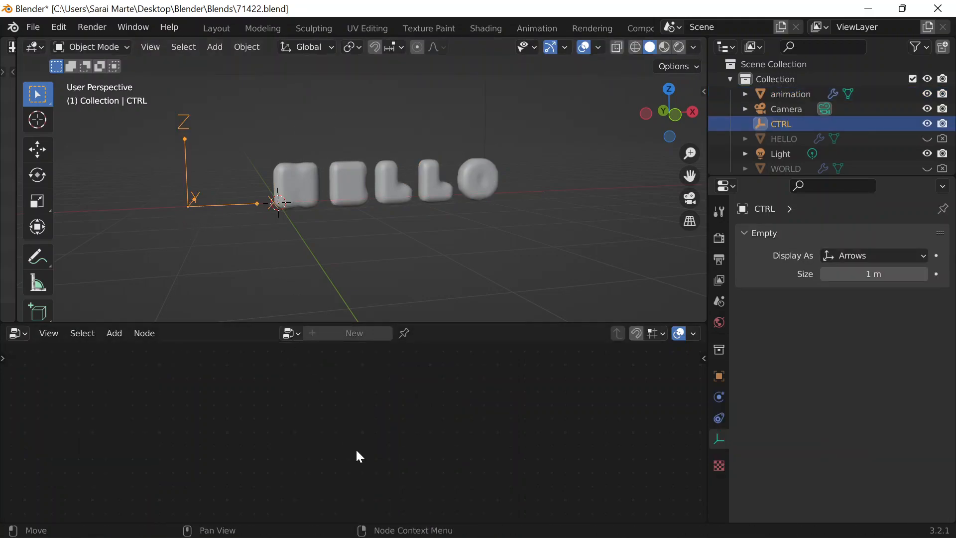
Step: Review the animation mesh's falloff node, check how the tutorial in Chrome wires it, and return to Blender
click(357, 195)
middle_drag(475, 403, 560, 343)
scroll(469, 430, up, 3)
middle_drag(529, 461, 569, 405)
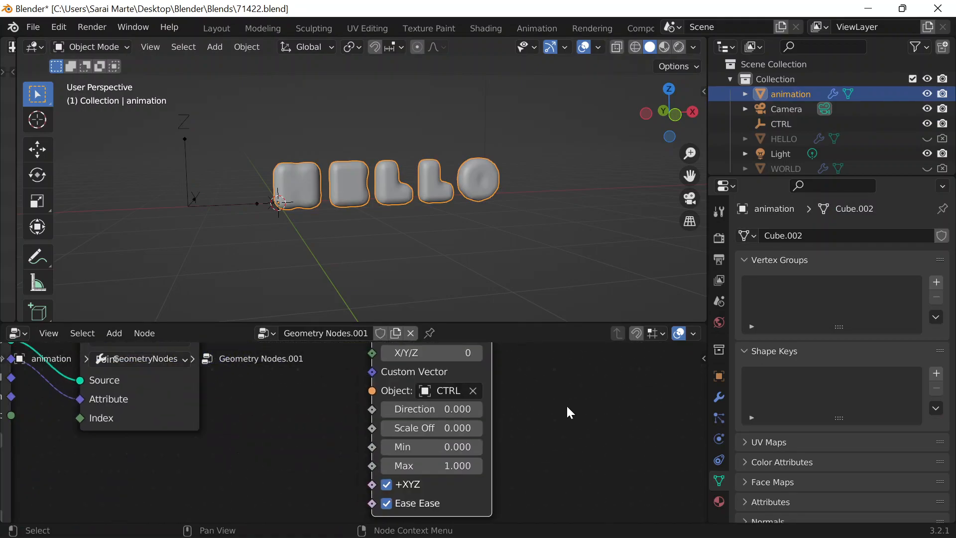
mouse_move(647, 536)
click(712, 519)
click(405, 225)
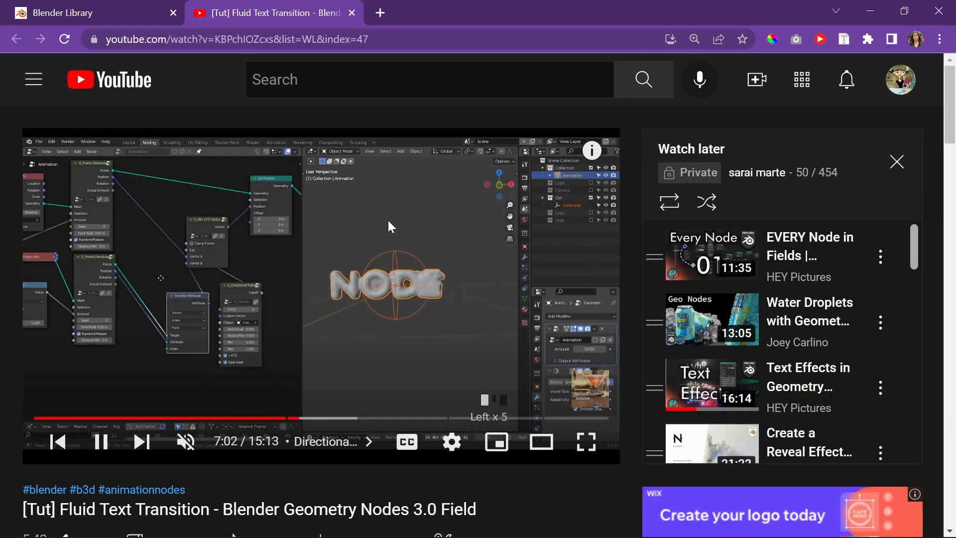
click(866, 8)
Step: Move the G_Directional Falloff node directly beside the Transfer Attribute node, below the G_Mix XYZ Vector node
middle_drag(348, 387, 531, 344)
scroll(415, 372, down, 3)
middle_drag(392, 375, 249, 399)
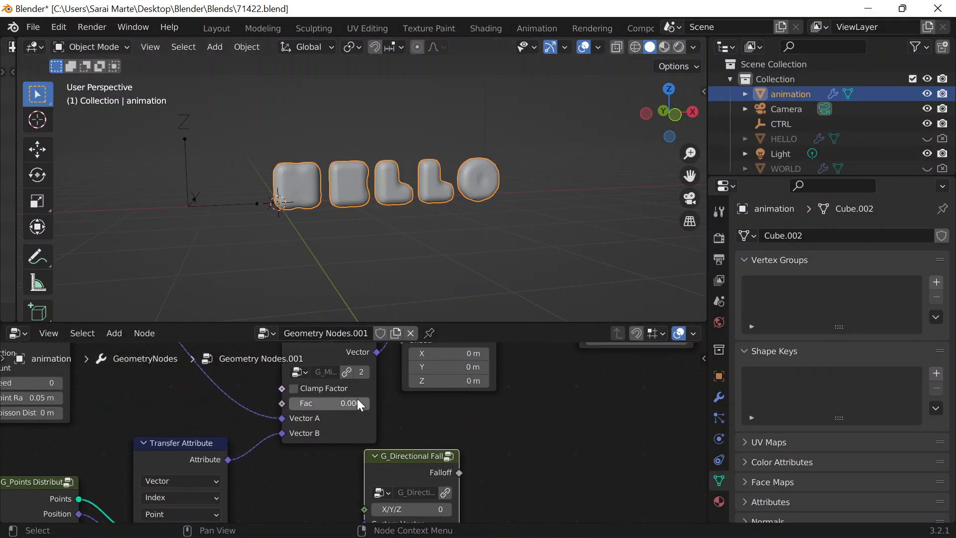
scroll(358, 404, up, 2)
mouse_move(294, 393)
mouse_down()
mouse_move(406, 393)
mouse_move(293, 393)
mouse_up()
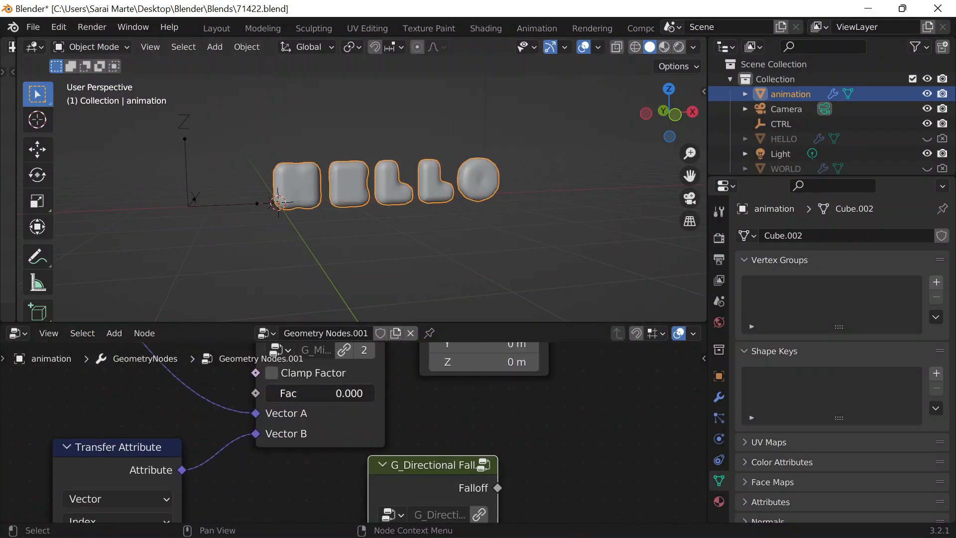
middle_drag(546, 412, 621, 364)
drag(510, 419, 363, 429)
middle_drag(501, 432, 594, 418)
drag(495, 430, 503, 431)
Step: Connect the Falloff output of G_Directional Falloff to the Fac input of G_Mix XYZ Vector and nudge the mix node
scroll(554, 441, down, 3)
middle_drag(550, 443, 580, 484)
drag(535, 484, 450, 407)
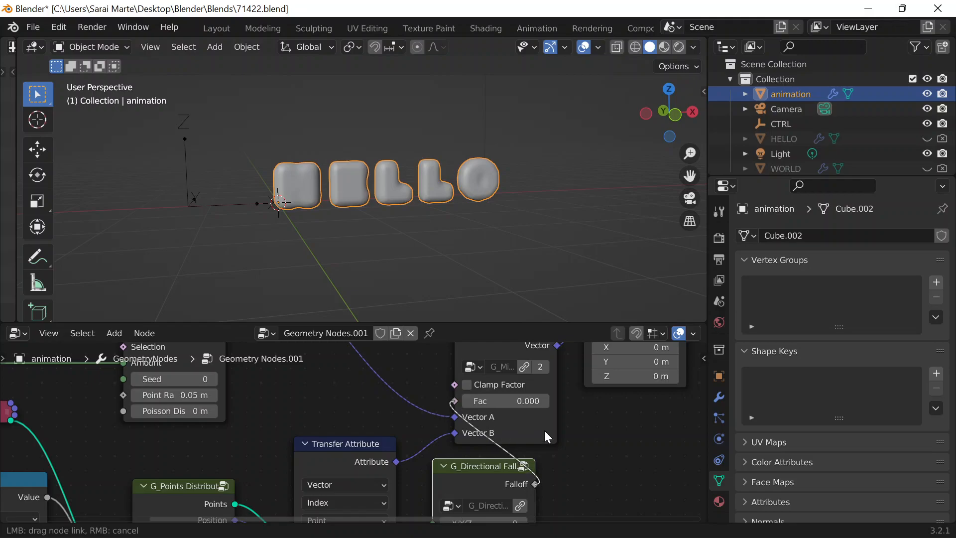
drag(516, 416, 534, 400)
middle_drag(623, 402, 599, 299)
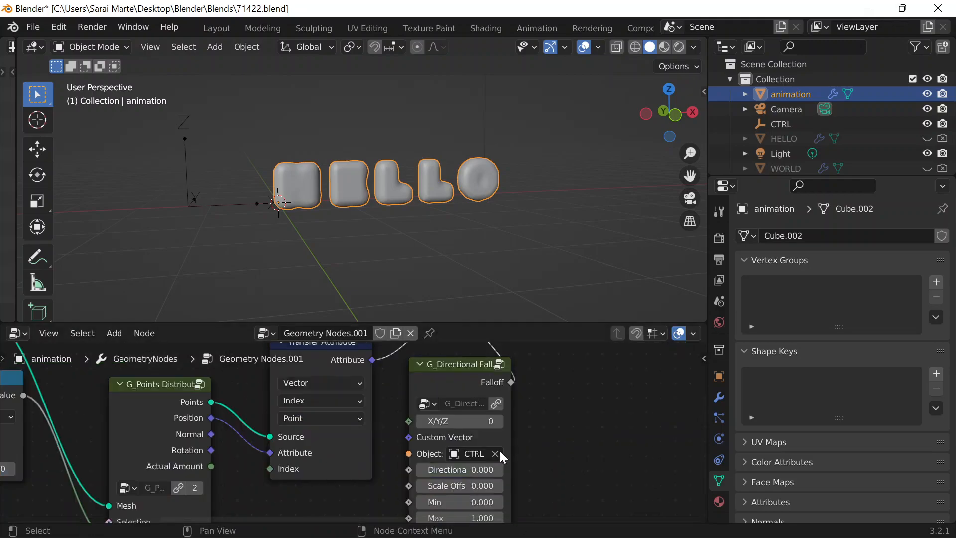
Step: Slide the CTRL empty along X through the letters to test the transition, leaving it about 0.16 m further along X
click(205, 201)
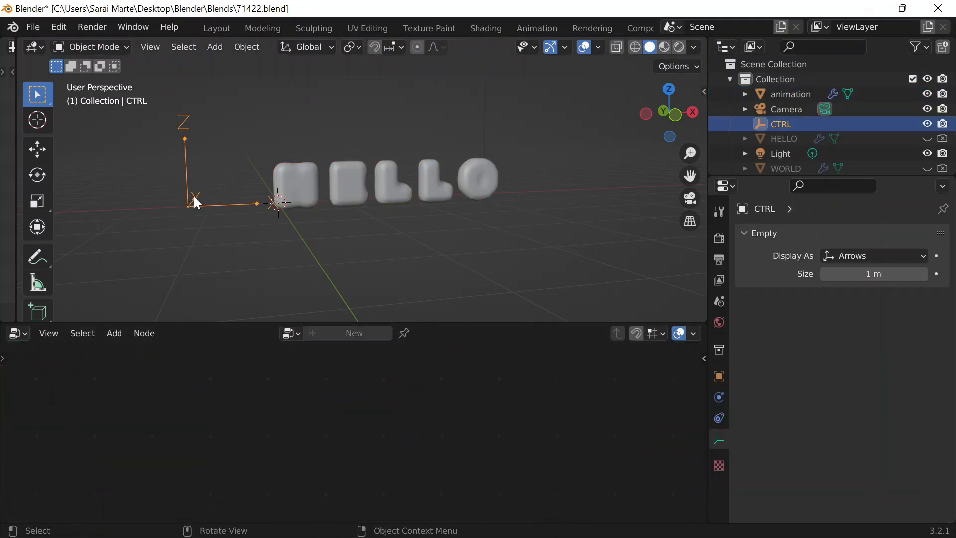
key(g)
key(x)
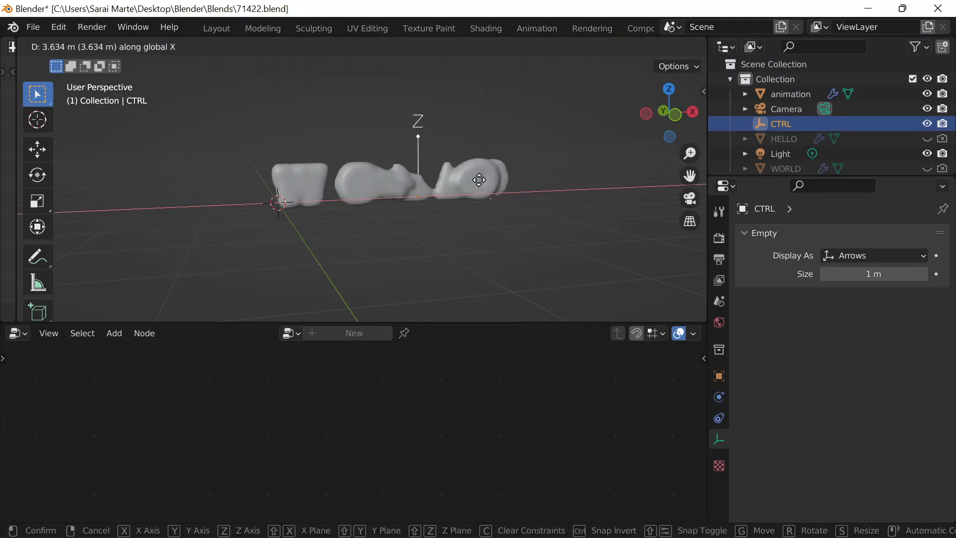
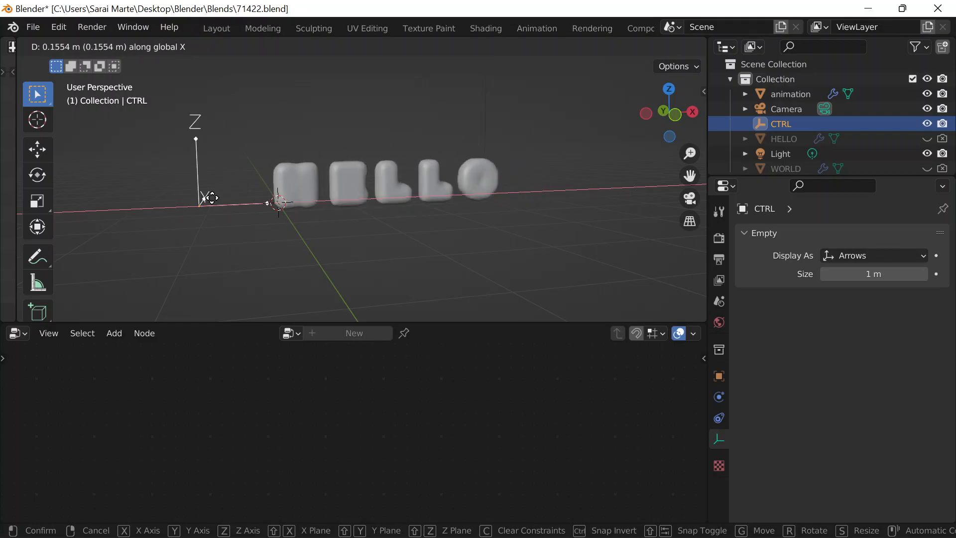
click(207, 196)
Step: Switch to Chrome and skim the tutorial's explanation of the Directional Falloff settings, pausing after the controller demonstration
click(320, 187)
scroll(473, 386, up, 4)
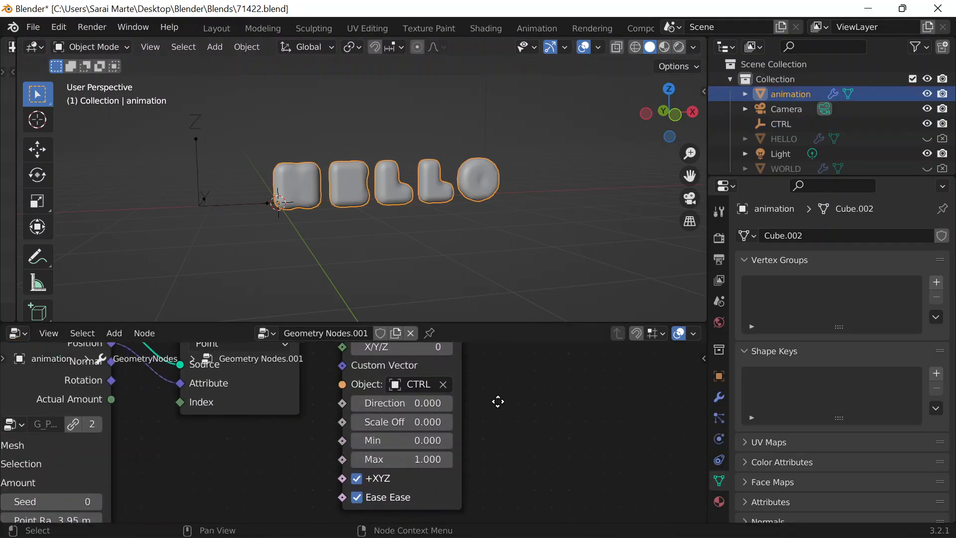
click(712, 521)
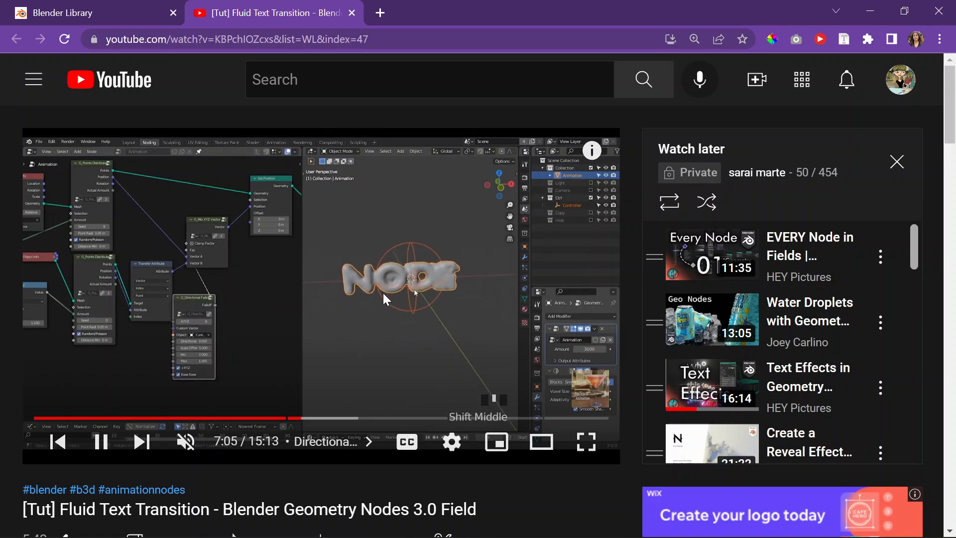
key(Right)
key(Right)
key(Right)
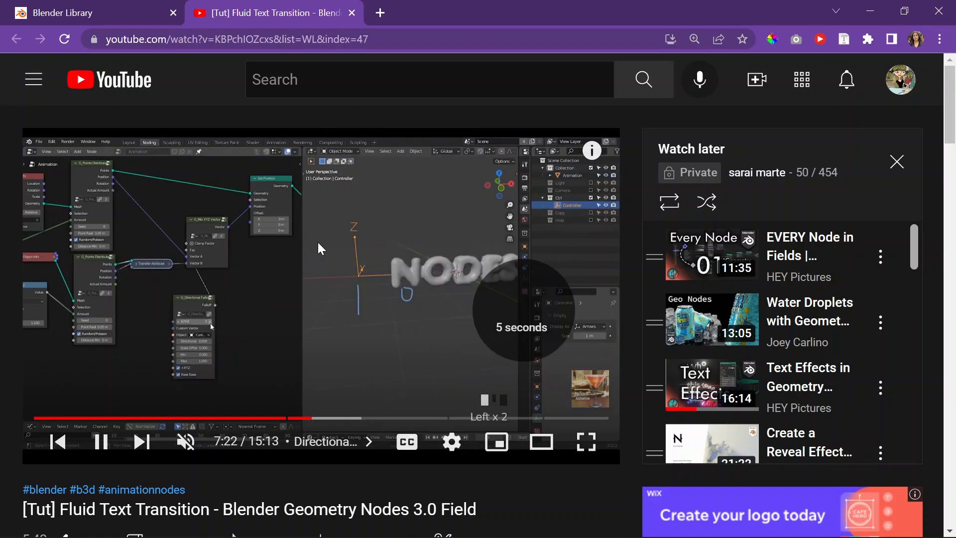
key(Right)
key(Right)
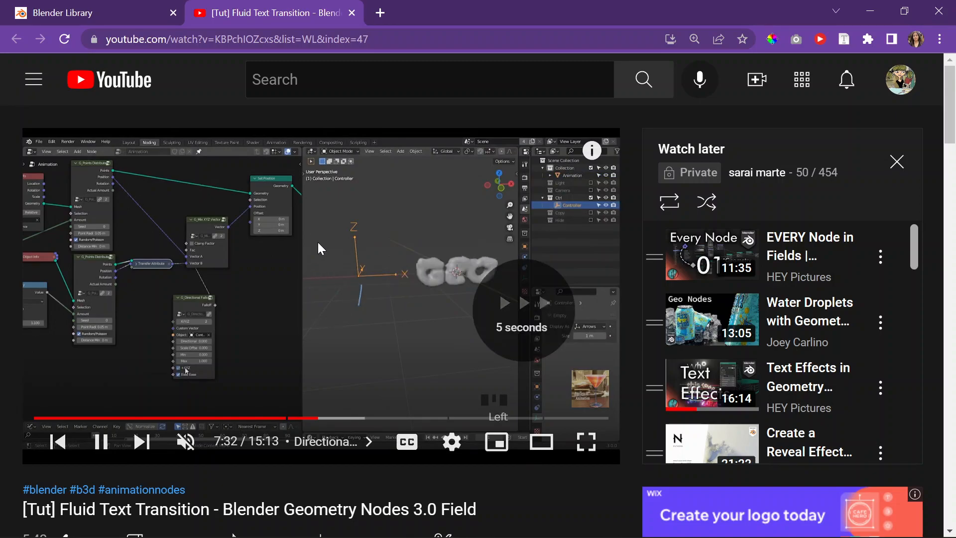
key(Left)
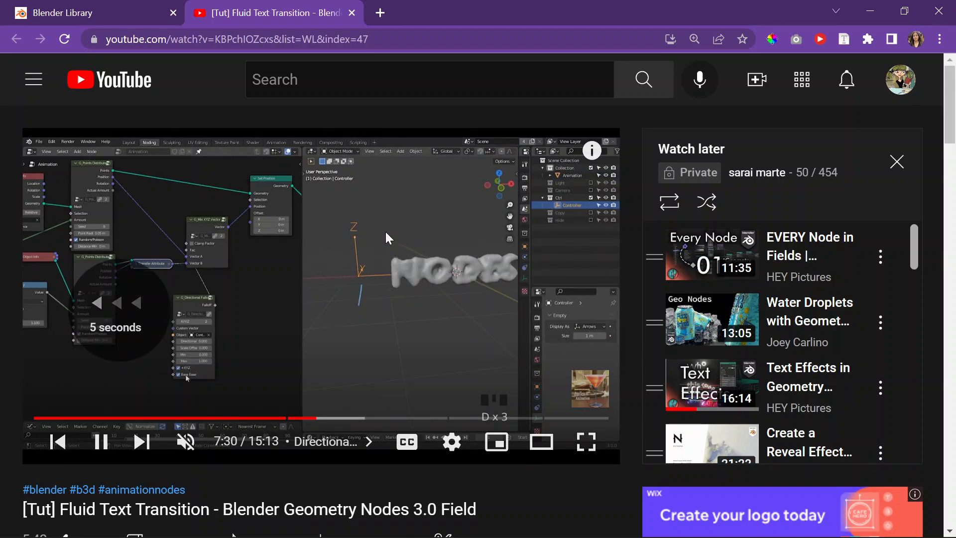
key(Left)
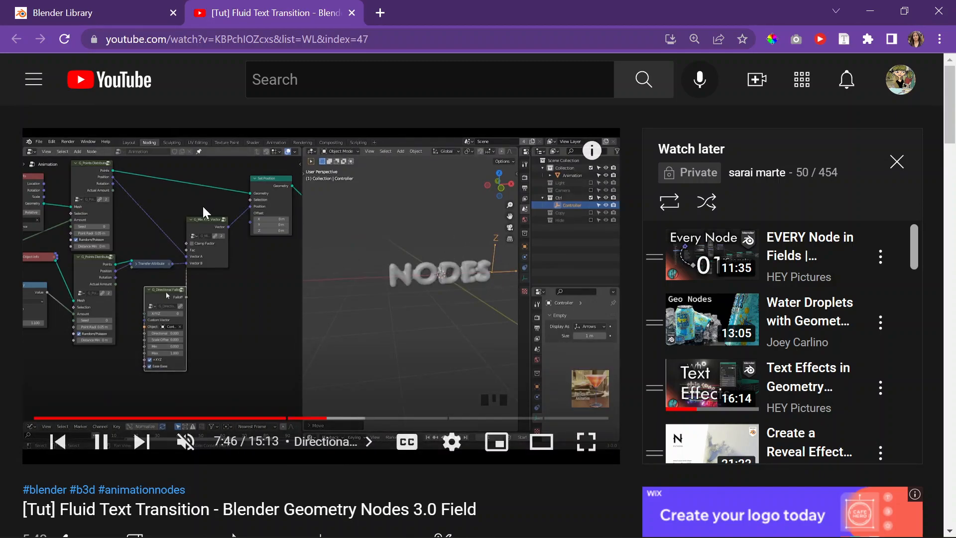
click(248, 286)
mouse_move(612, 536)
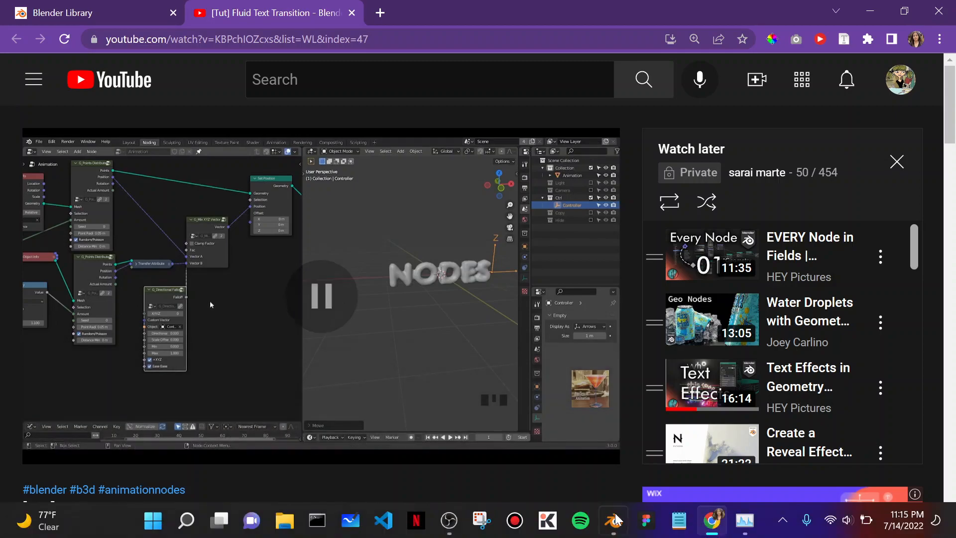
click(449, 519)
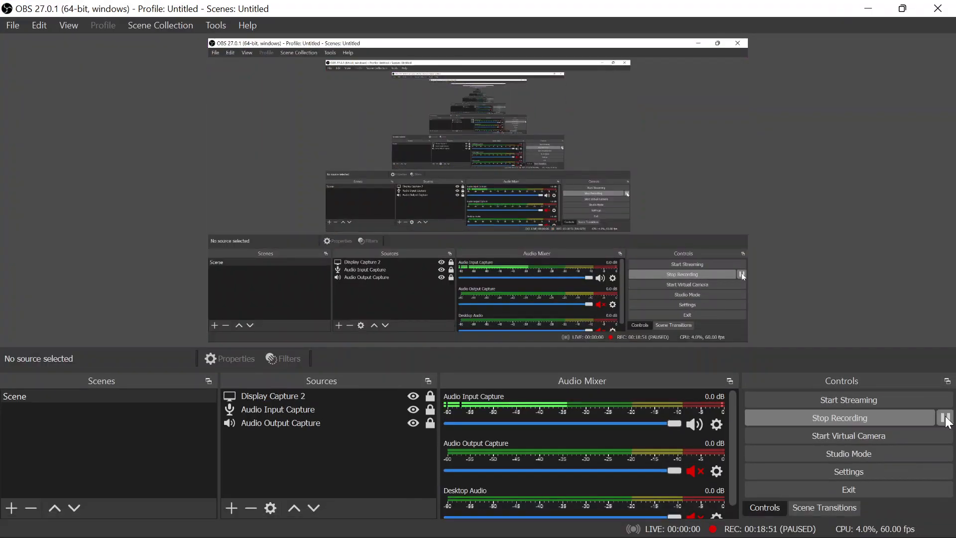
click(867, 8)
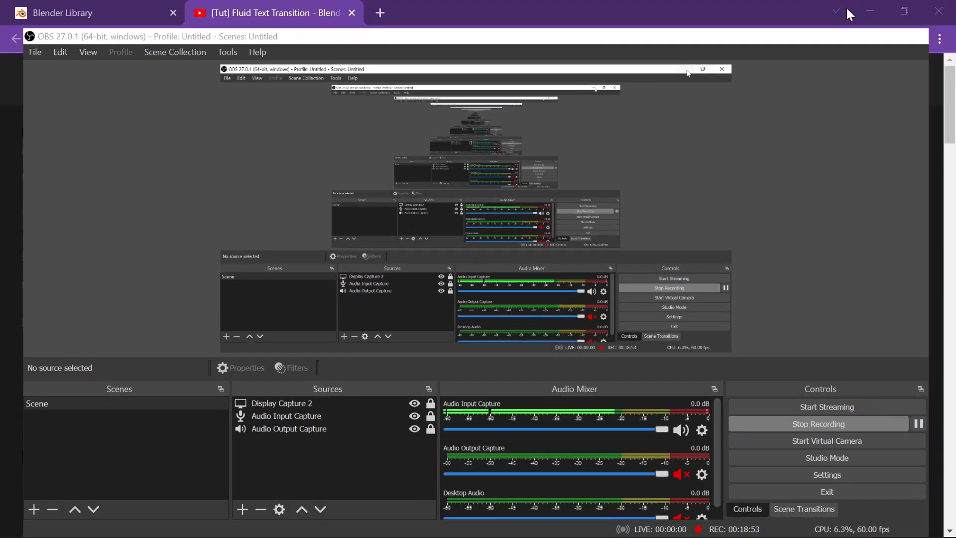
drag(757, 8, 604, 1)
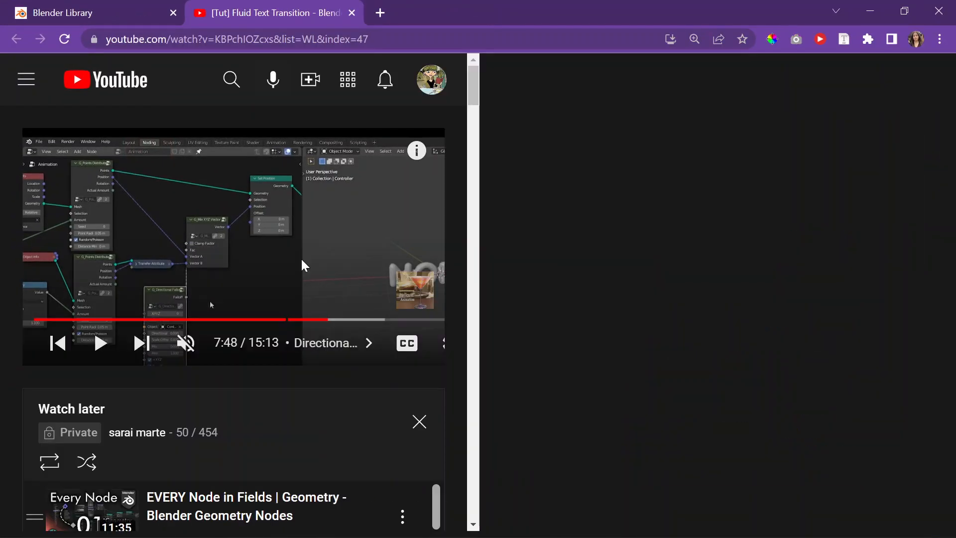
Step: Play the tutorial up to the search for a noise node, pause it and return to Blender
click(316, 277)
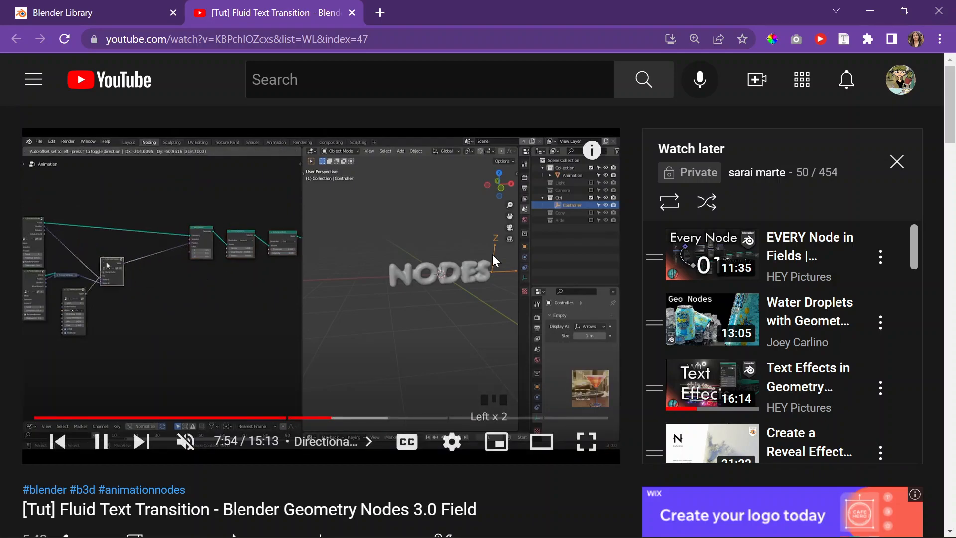
click(250, 217)
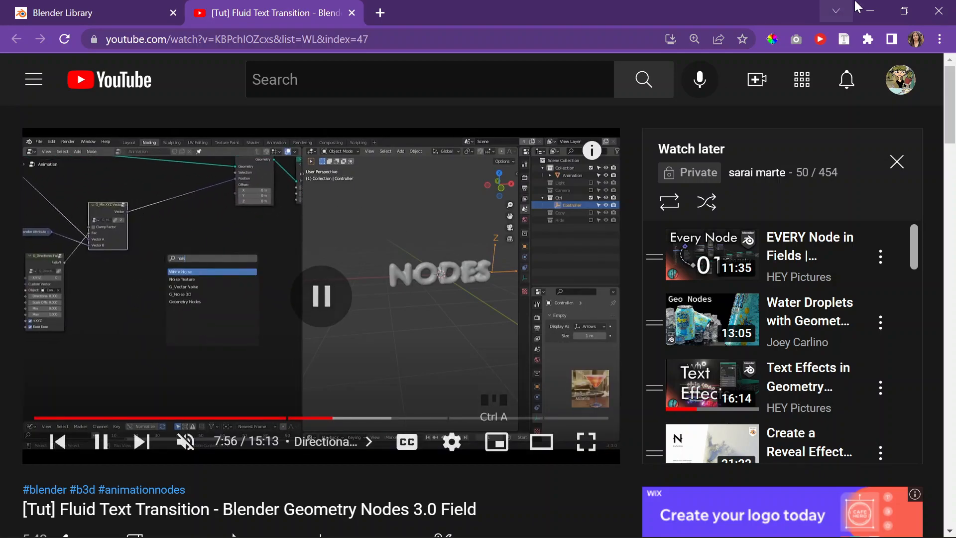
click(870, 11)
Step: Enlarge the node editor by shrinking the 3D viewport above it and the properties area beside it
middle_drag(435, 400, 506, 464)
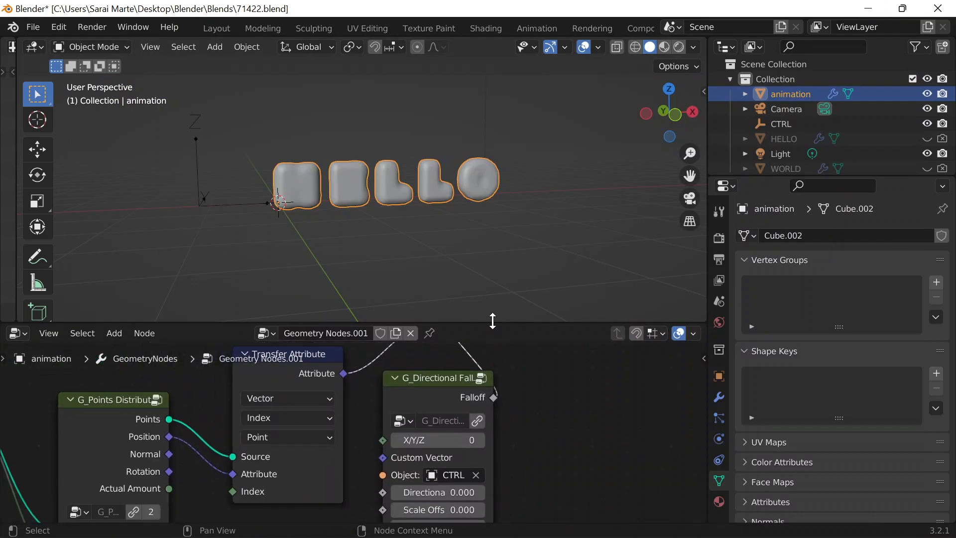
drag(490, 323, 490, 93)
drag(706, 134, 914, 134)
Step: Move the Set Position, Points to Volume, Volume to Mesh and Group Output nodes away from G_Mix XYZ Vector to free space
scroll(700, 212, down, 2)
middle_drag(679, 256, 460, 402)
scroll(491, 316, down, 3)
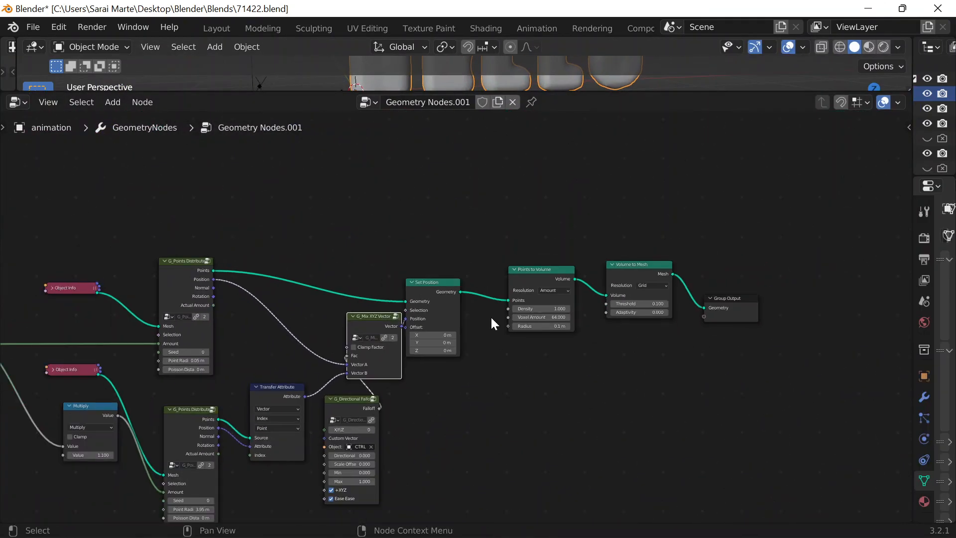
scroll(420, 246, down, 2)
drag(420, 246, 690, 406)
drag(445, 309, 641, 275)
middle_drag(451, 388, 432, 300)
scroll(433, 300, up, 4)
Step: Shift the G_Directional Falloff and G_Mix XYZ Vector nodes slightly to tidy their layout
drag(318, 294, 313, 306)
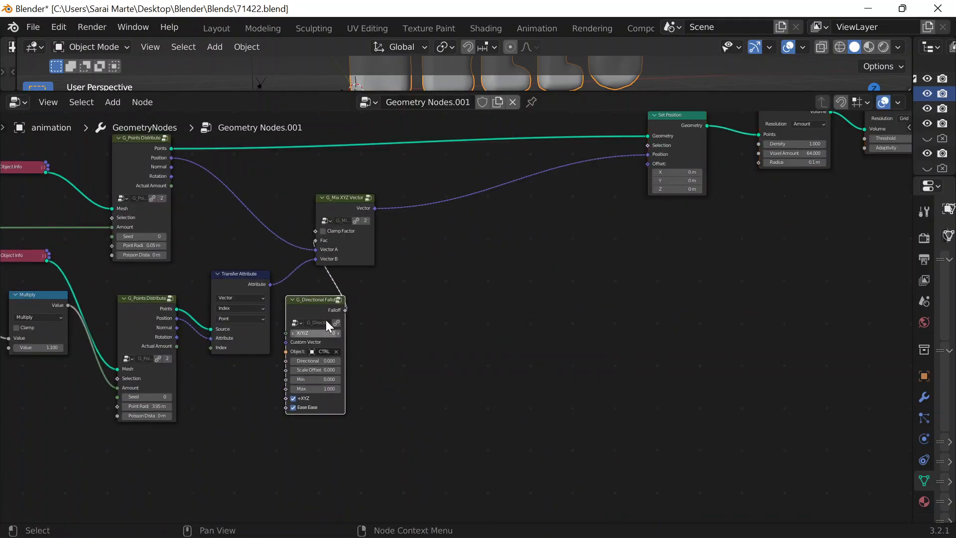
scroll(329, 331, up, 1)
drag(323, 191, 344, 206)
middle_drag(422, 246, 368, 326)
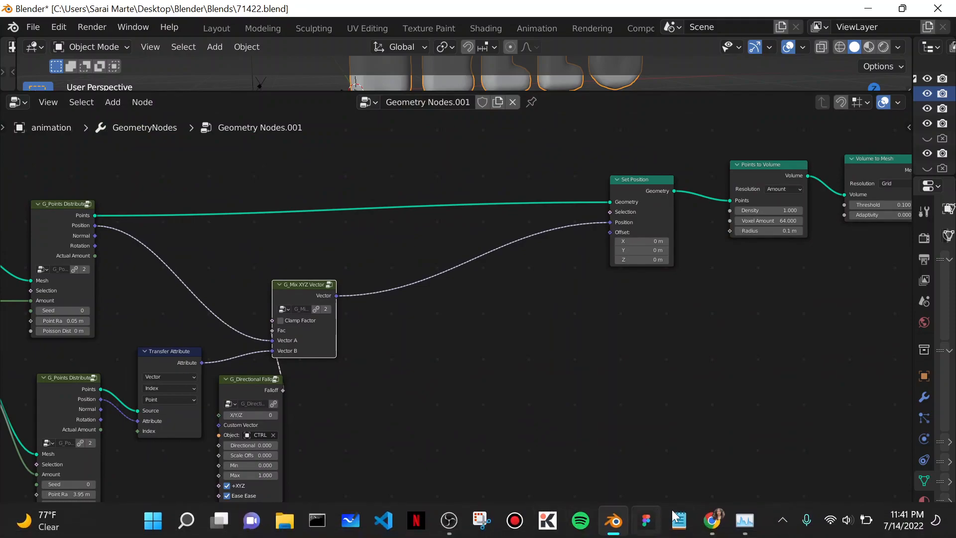
Step: Switch to Chrome, check which noise and vector nodes the tutorial adds after the mix node, and return to Blender
click(711, 520)
click(328, 266)
click(314, 243)
click(314, 244)
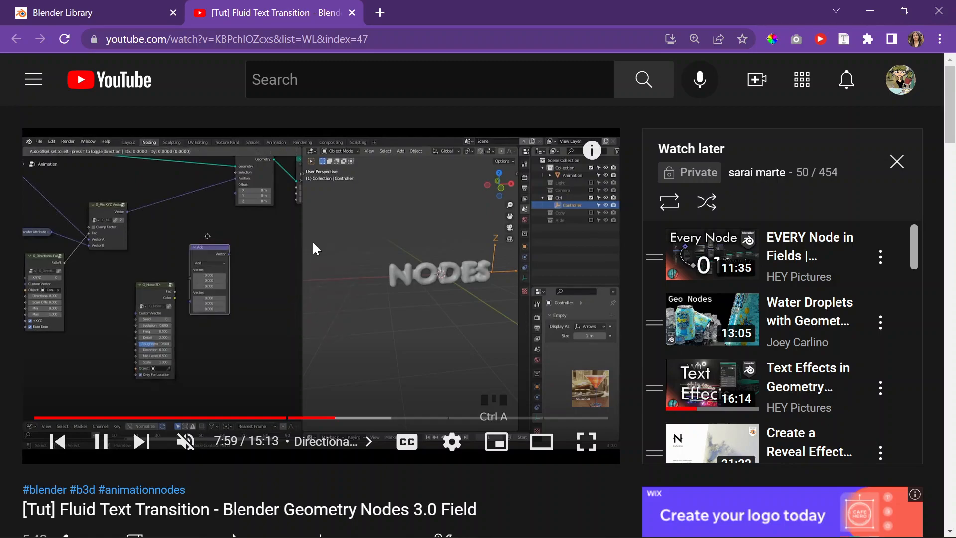
click(313, 243)
click(871, 11)
Step: Add a G_Noise 3D node group in the free space beside the G_Directional Falloff node
click(446, 336)
key(shift+a)
click(413, 201)
text(noise)
key(Down)
key(Down)
key(Down)
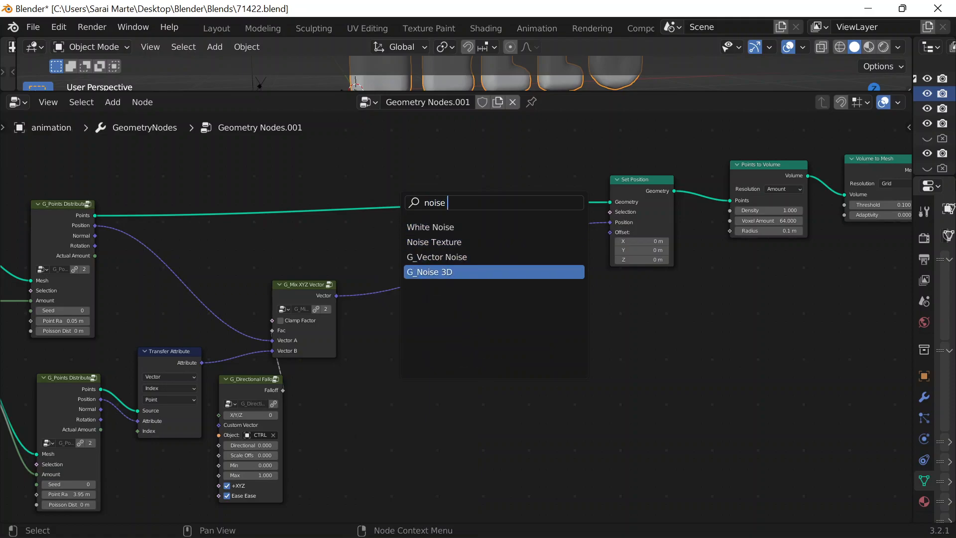
key(Return)
click(376, 374)
Step: Add a Math node in the free space beside the G_Noise 3D node
key(shift+a)
click(384, 200)
text(math ma)
key(BackSpace)
key(BackSpace)
key(BackSpace)
key(Return)
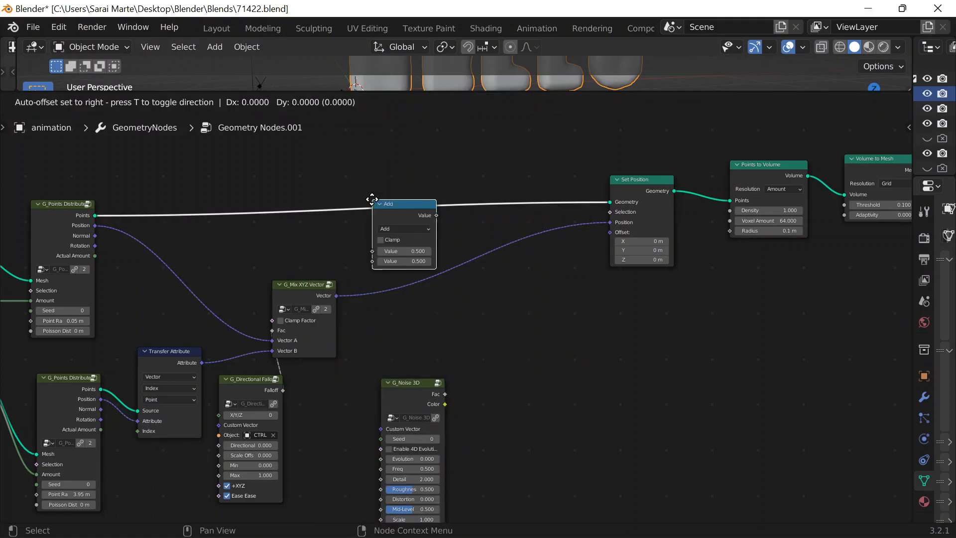
click(501, 363)
scroll(507, 375, up, 3)
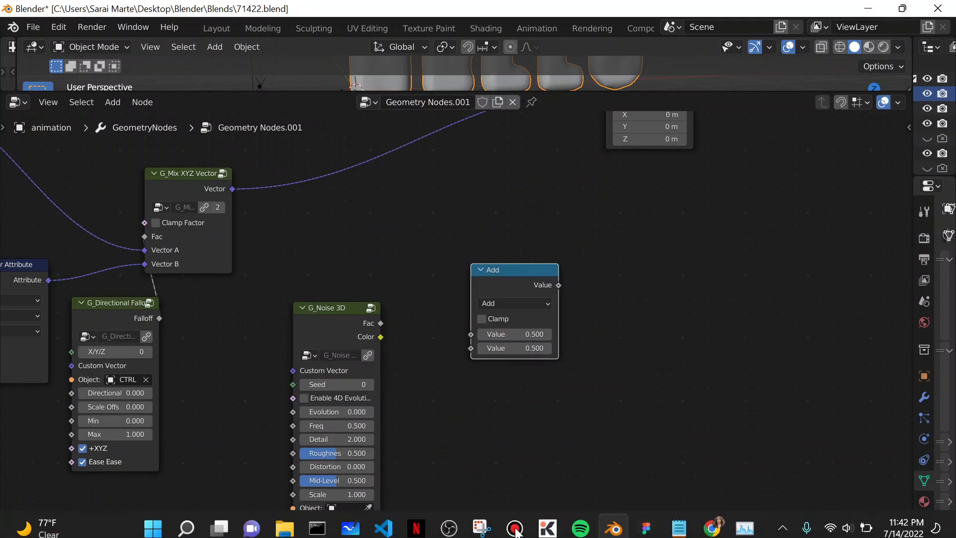
Step: Compare the Math node with the tutorial in Chrome, return to Blender, and delete the node
click(712, 521)
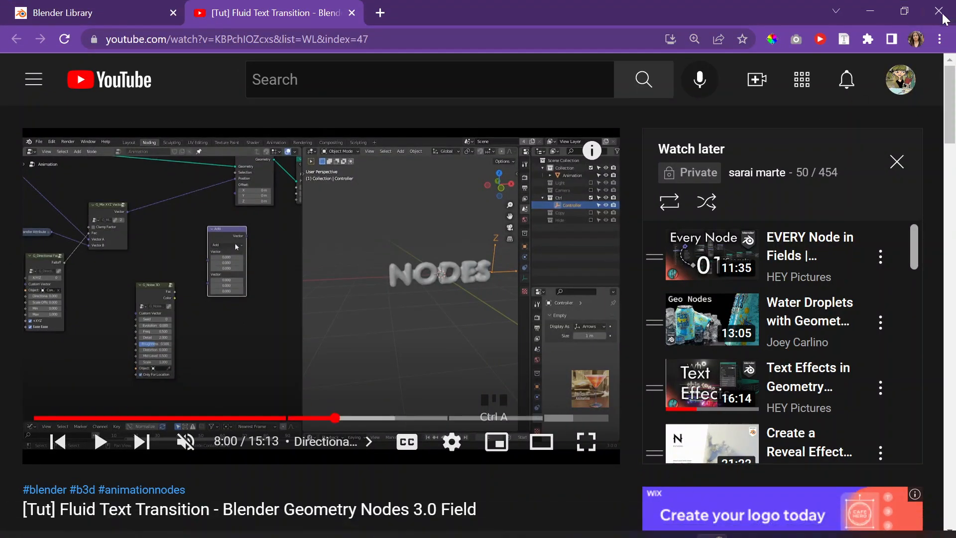
click(871, 11)
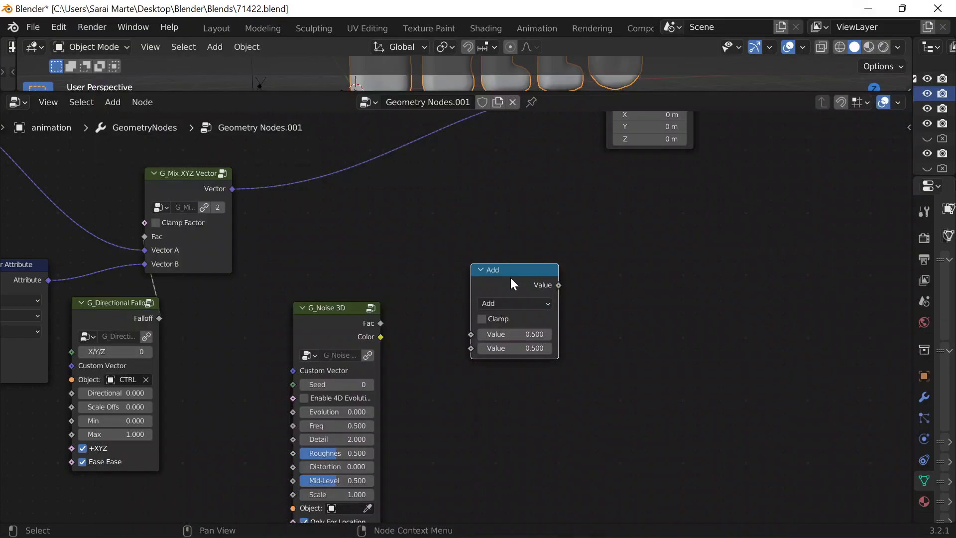
key(x)
Step: Add a Vector Math node in the free space beside the G_Noise 3D node
key(shift+a)
mouse_move(508, 282)
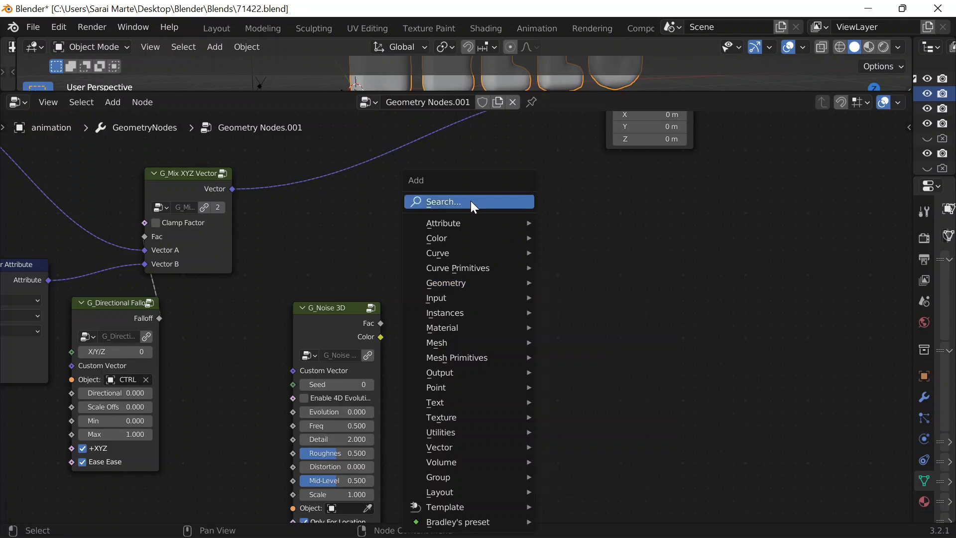
click(471, 202)
text(ve)
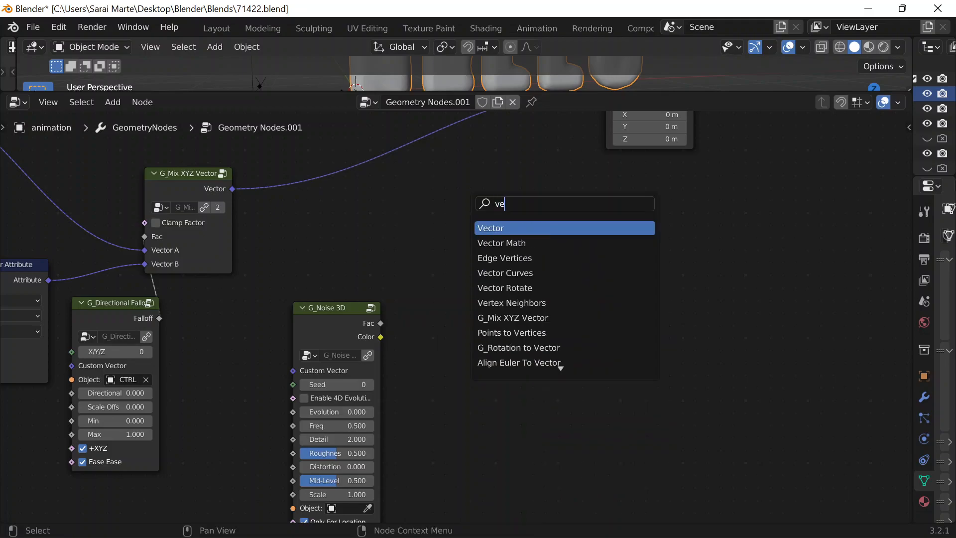
key(Down)
key(Return)
click(445, 259)
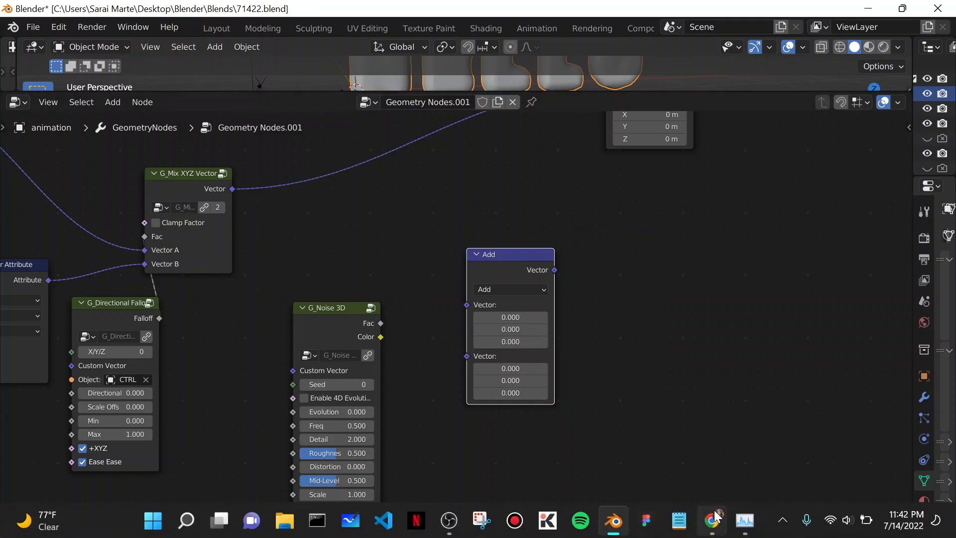
Step: Switch to Chrome, check the tutorial's vector math operation and noise connection, and return to Blender
click(712, 520)
click(345, 239)
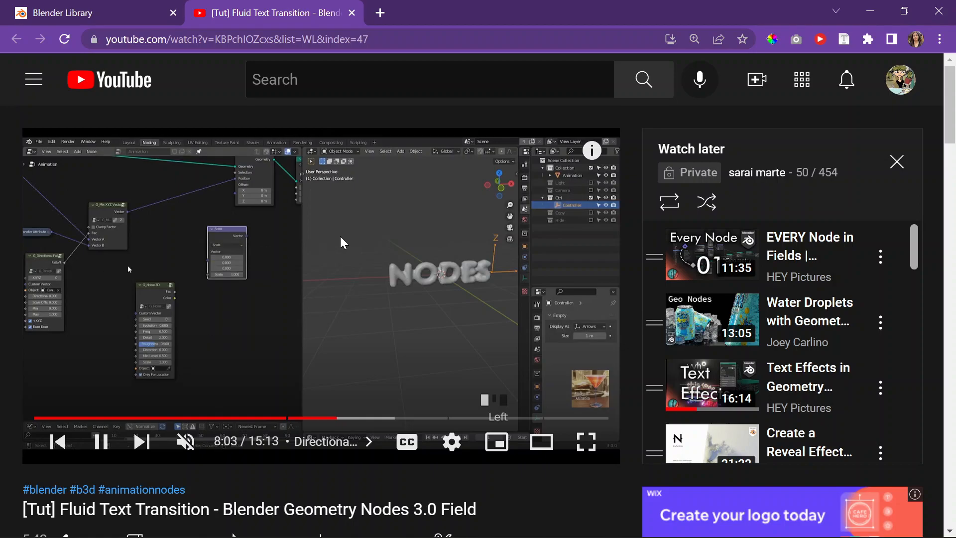
click(340, 236)
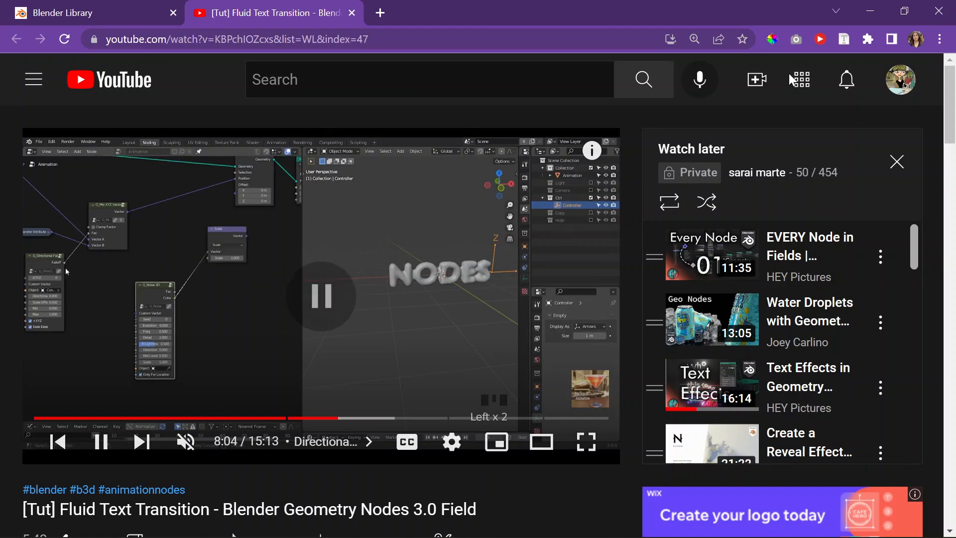
click(877, 3)
Step: Set the Vector Math node's operation to Scale and connect the G_Noise 3D Color output to its Vector input
scroll(395, 349, up, 1)
middle_drag(395, 346, 378, 265)
click(501, 202)
click(477, 205)
click(463, 445)
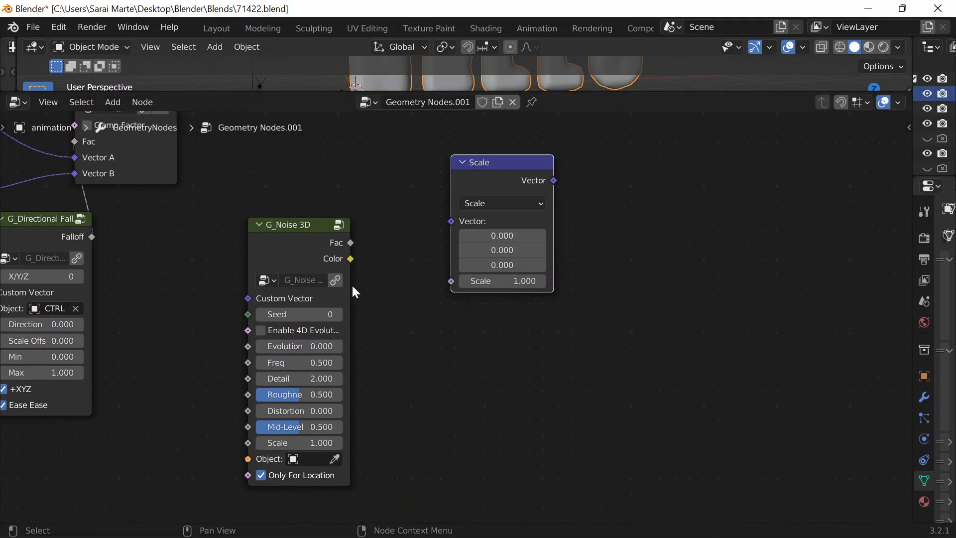
drag(351, 259, 452, 221)
Step: Check the next link in the Chrome tutorial and connect G_Directional Falloff's Falloff output to the Scale node's Scale input
mouse_move(544, 508)
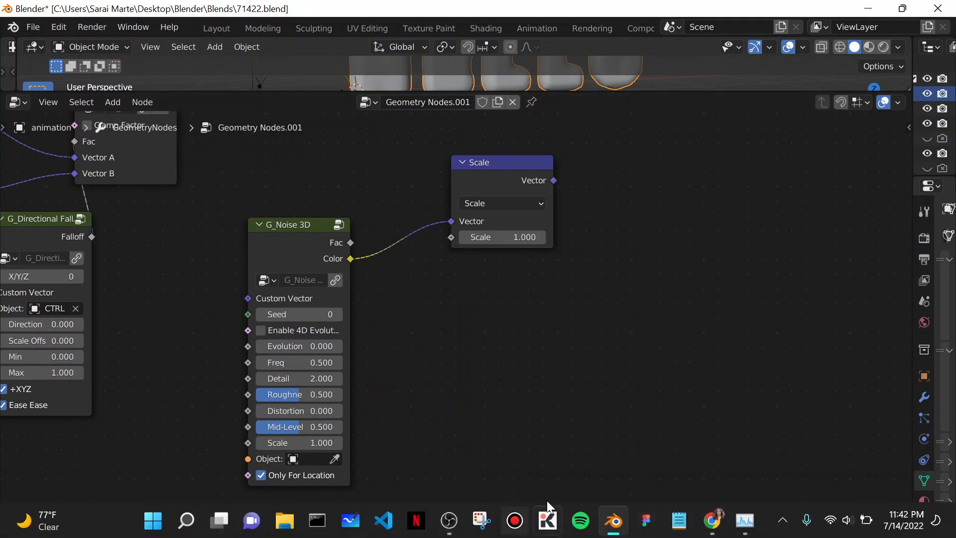
click(713, 521)
click(380, 269)
click(296, 252)
drag(91, 236, 451, 238)
Step: Tidy the layout by moving the G_Noise 3D, G_Mix XYZ Vector and Scale nodes
middle_drag(421, 333, 481, 440)
drag(361, 352, 278, 406)
middle_drag(322, 287, 410, 273)
drag(309, 187, 383, 167)
scroll(500, 132, down, 1)
drag(614, 254, 563, 279)
middle_drag(638, 237, 625, 281)
scroll(537, 317, down, 1)
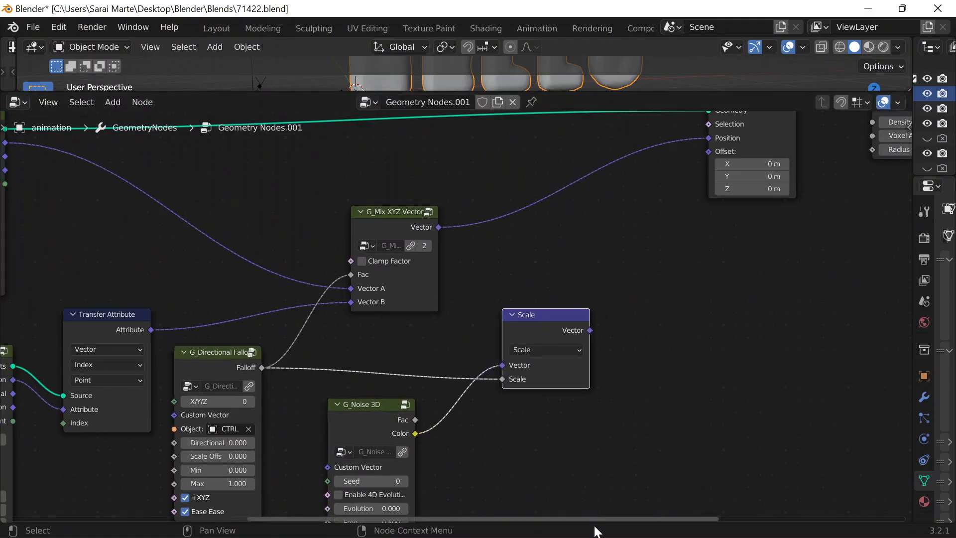
Step: Switch to Chrome, replay the tutorial section that links the Scale node's output, and return to Blender
click(712, 521)
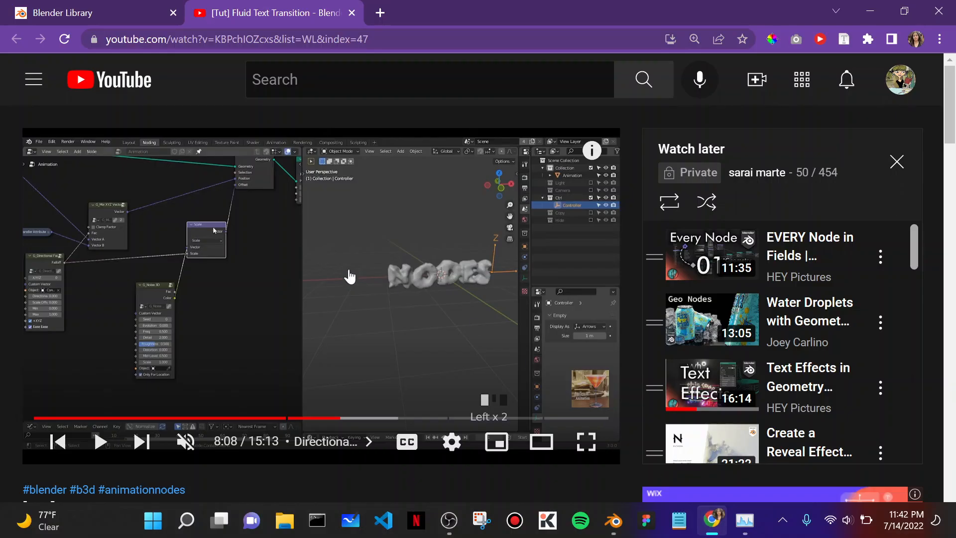
click(333, 264)
click(420, 308)
key(Left)
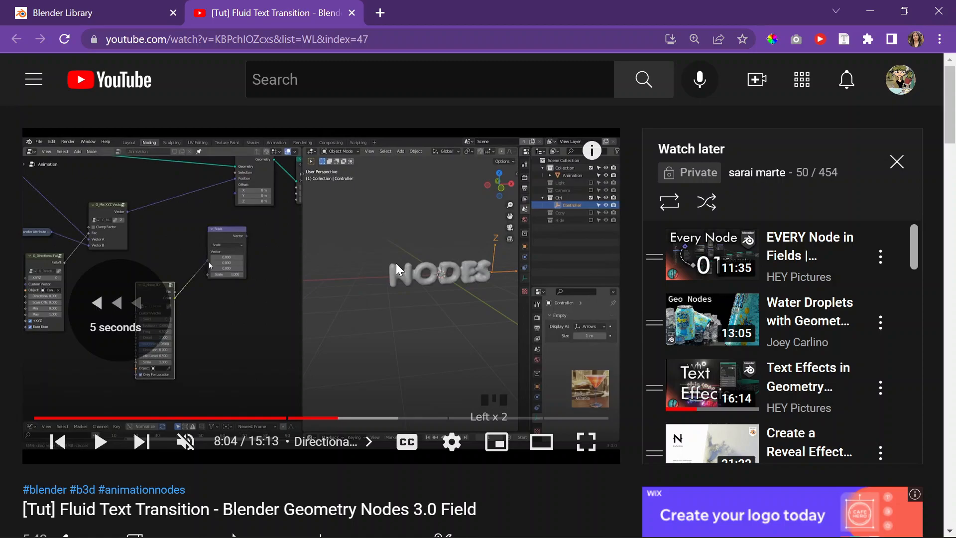
key(space)
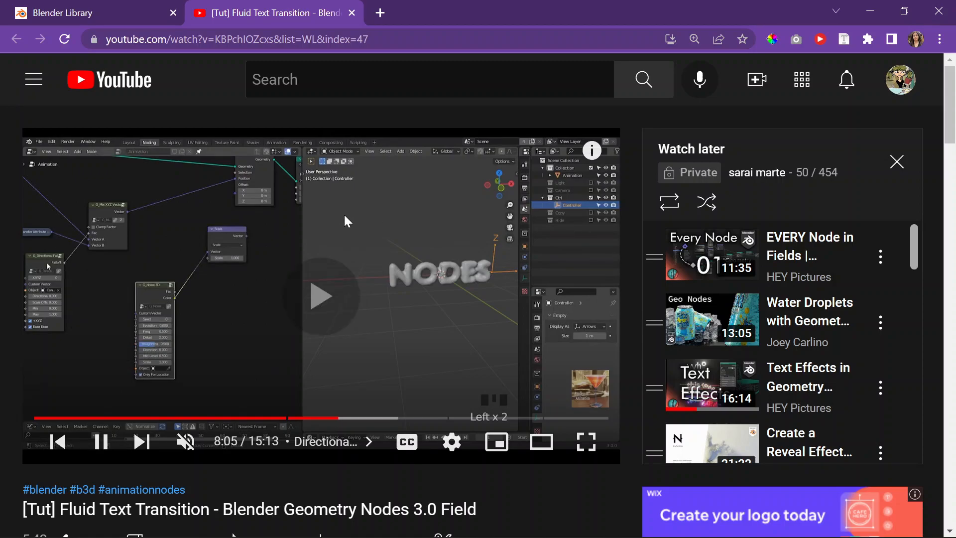
click(873, 7)
Step: Connect the Scale node's Vector output to Set Position's Offset, and enlarge the 3D viewport above the node editor
middle_drag(641, 246, 425, 347)
drag(394, 442, 512, 264)
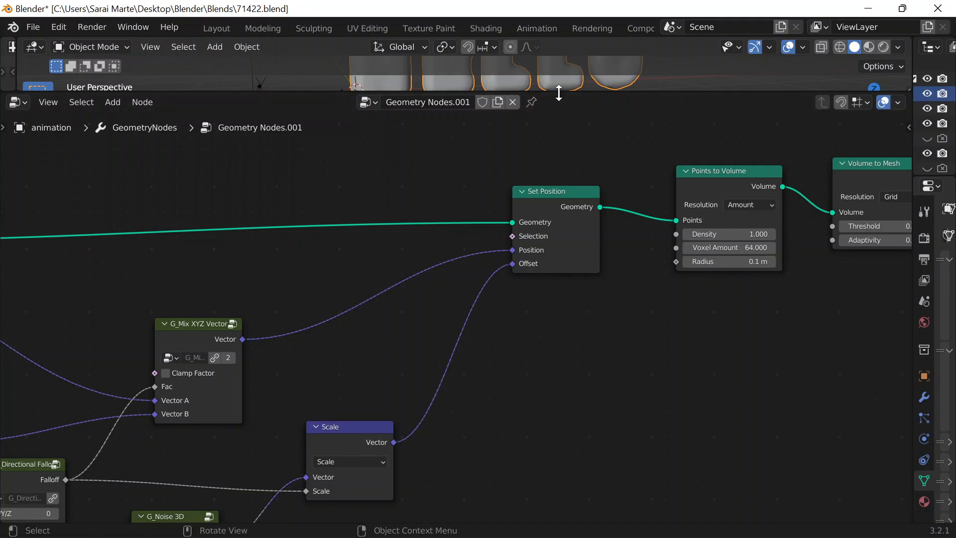
drag(559, 93, 526, 209)
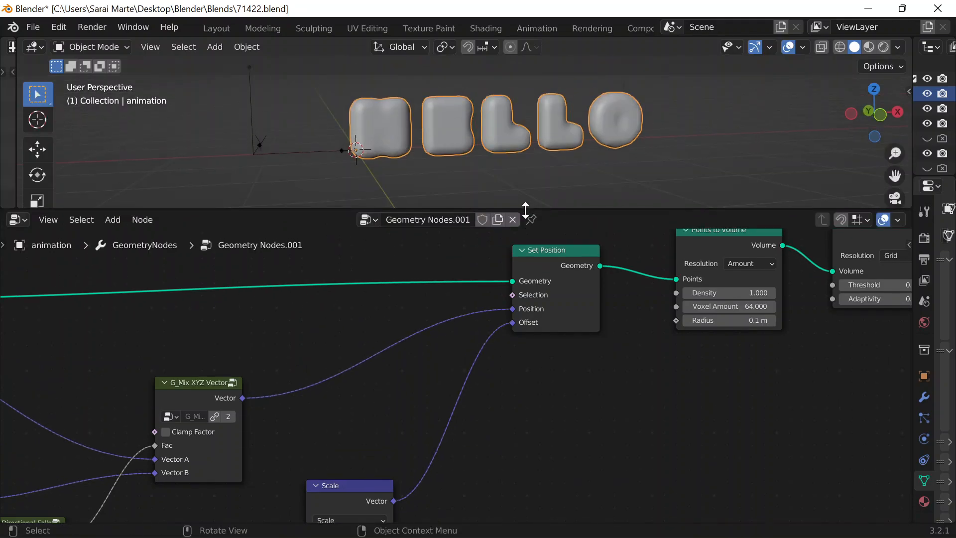
Step: Select the CTRL empty and move it along the X axis across the text to test the transition
click(249, 129)
scroll(288, 172, down, 3)
key(g)
key(x)
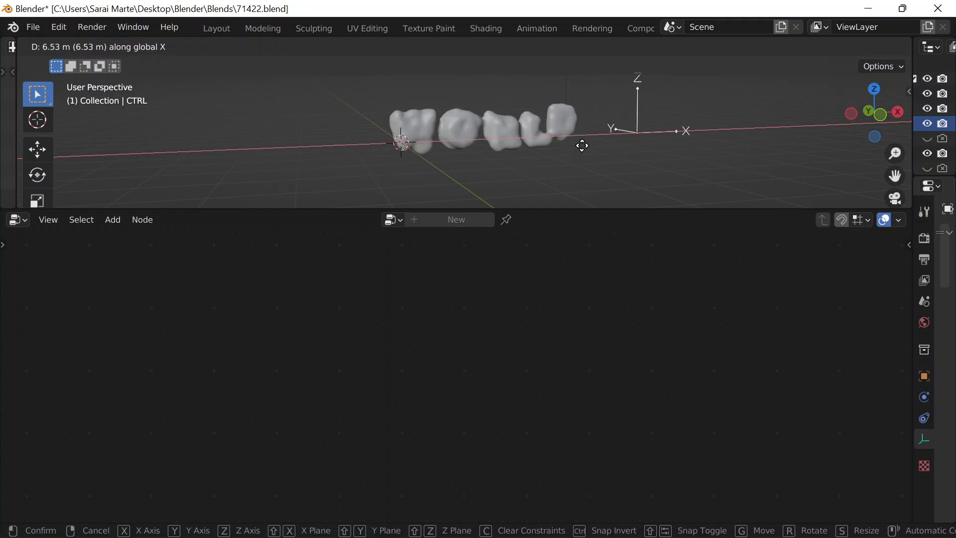
click(436, 163)
Step: Try resizing the CTRL empty and moving it further along X, and undo its resize and earlier move
key(s)
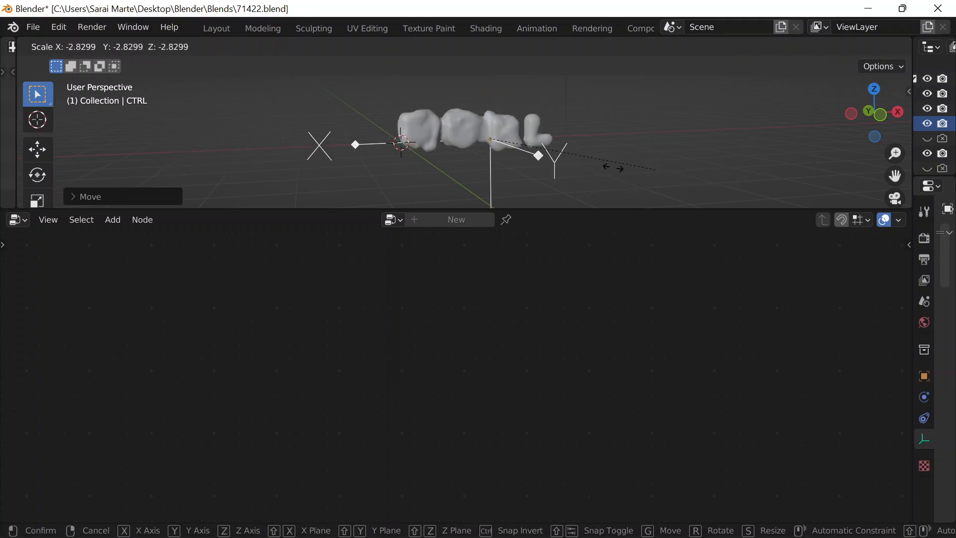
click(602, 168)
key(g)
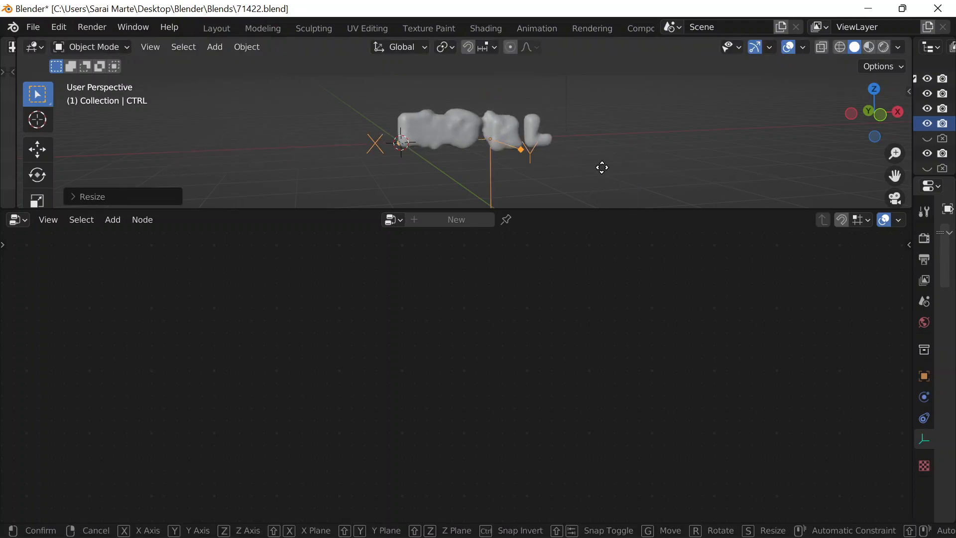
key(x)
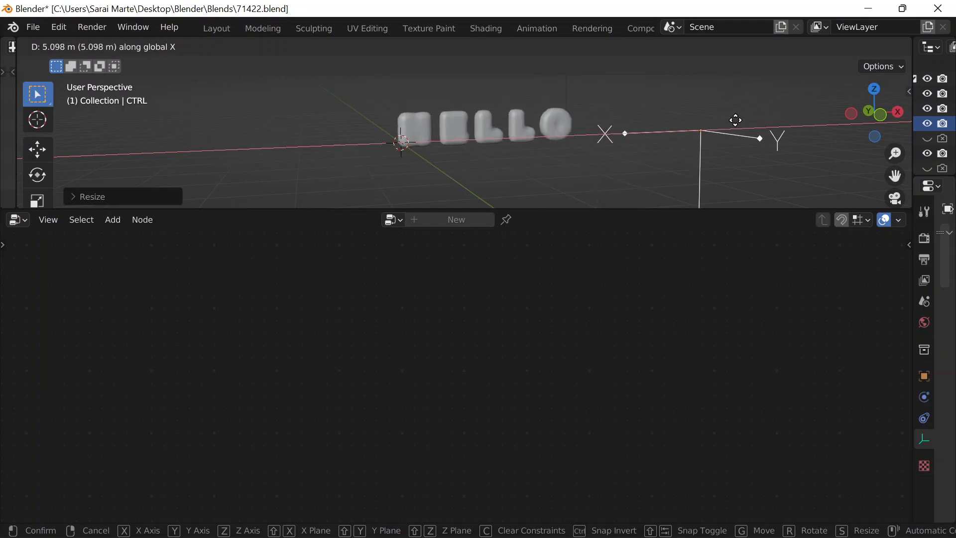
right_click(328, 154)
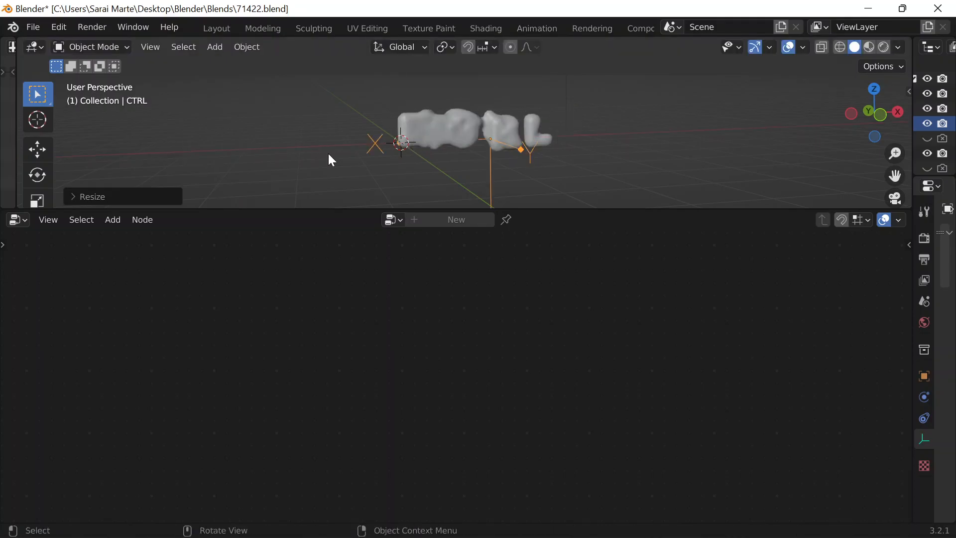
key(ctrl+z)
key(ctrl+z)
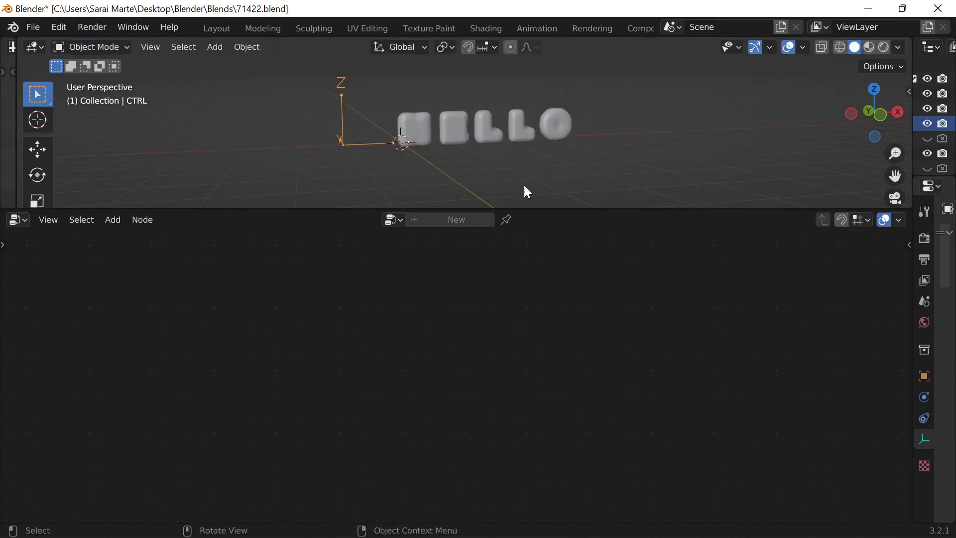
Step: Select the animation text object, check the tutorial's following noise and curve steps in Chrome, and return to Blender
click(502, 144)
middle_drag(513, 411, 399, 327)
middle_drag(636, 397, 759, 335)
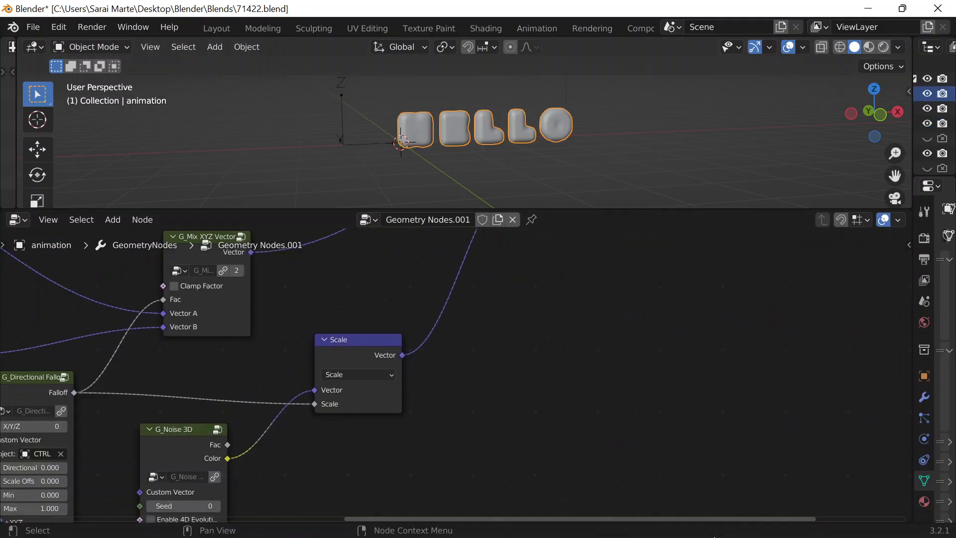
click(713, 520)
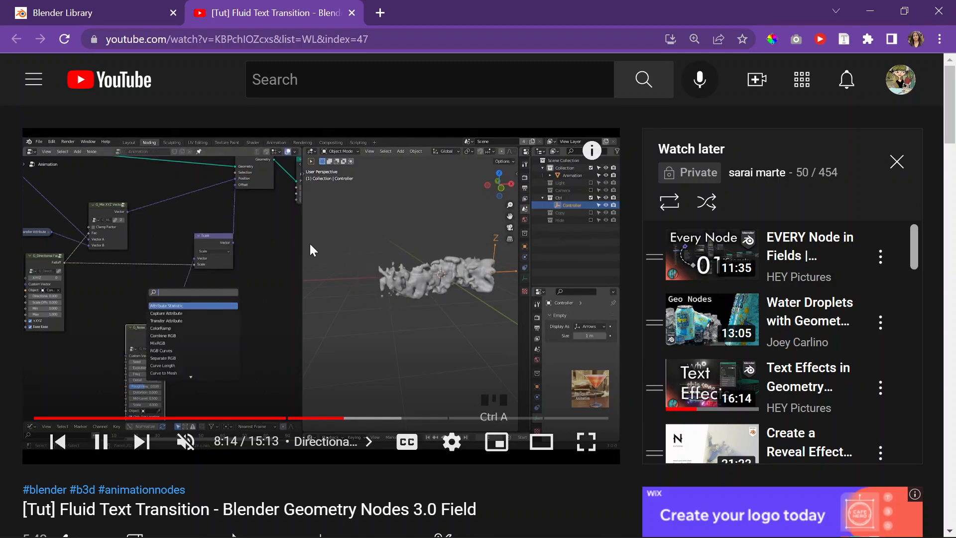
click(283, 218)
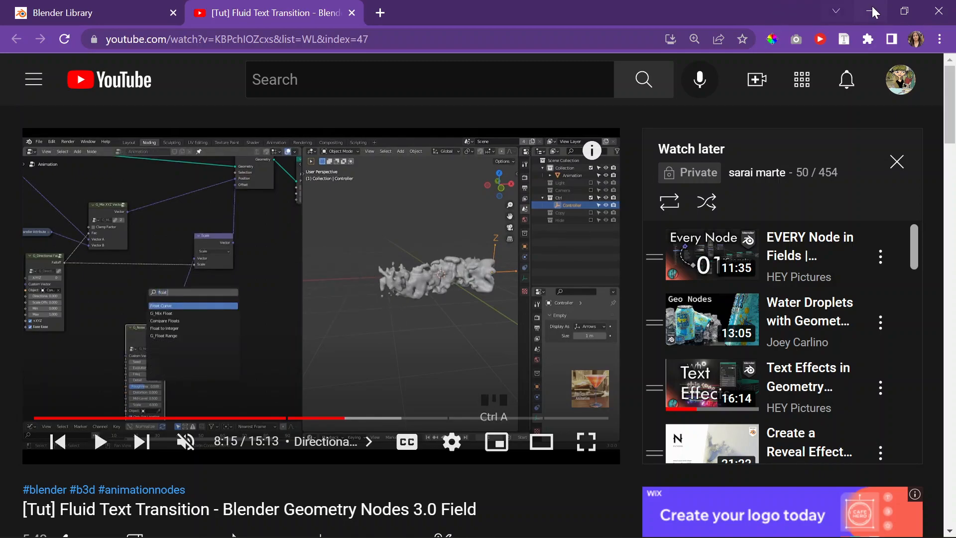
click(872, 11)
Step: Set the G_Noise 3D node's Scale to 4 and shift the node slightly down
middle_drag(263, 372, 402, 298)
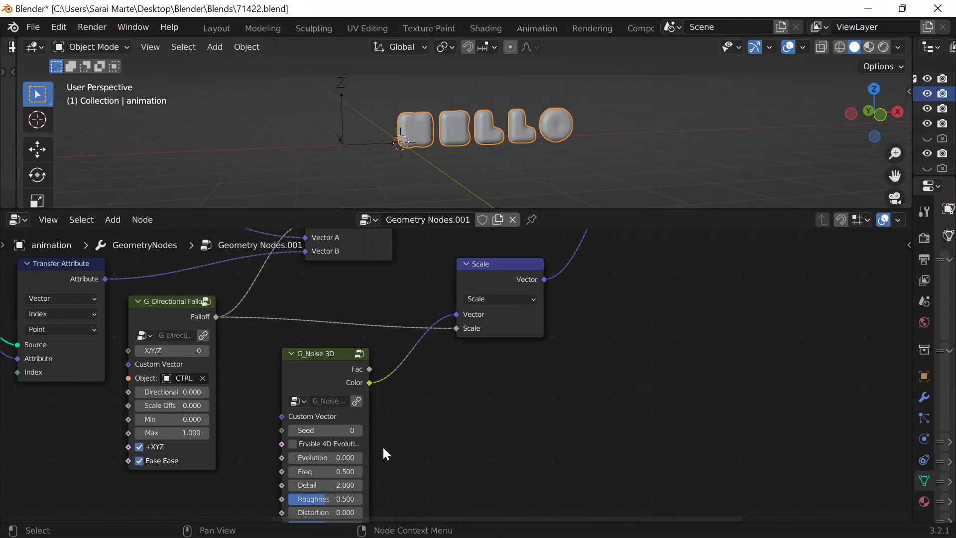
middle_drag(382, 447, 378, 391)
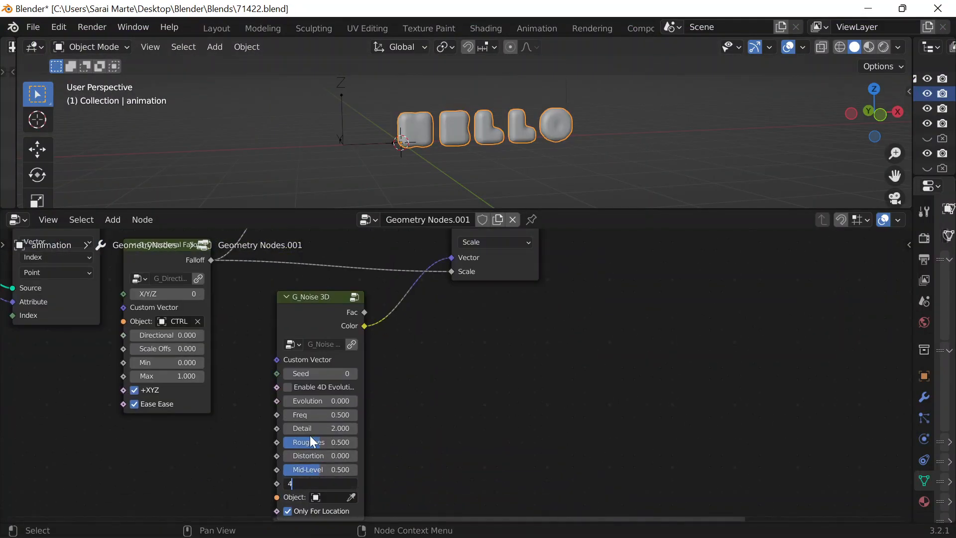
text(4)
key(Return)
mouse_move(307, 300)
mouse_down()
mouse_move(301, 284)
mouse_move(304, 310)
mouse_up()
scroll(498, 351, down, 2)
middle_drag(478, 365, 440, 367)
scroll(511, 500, up, 4)
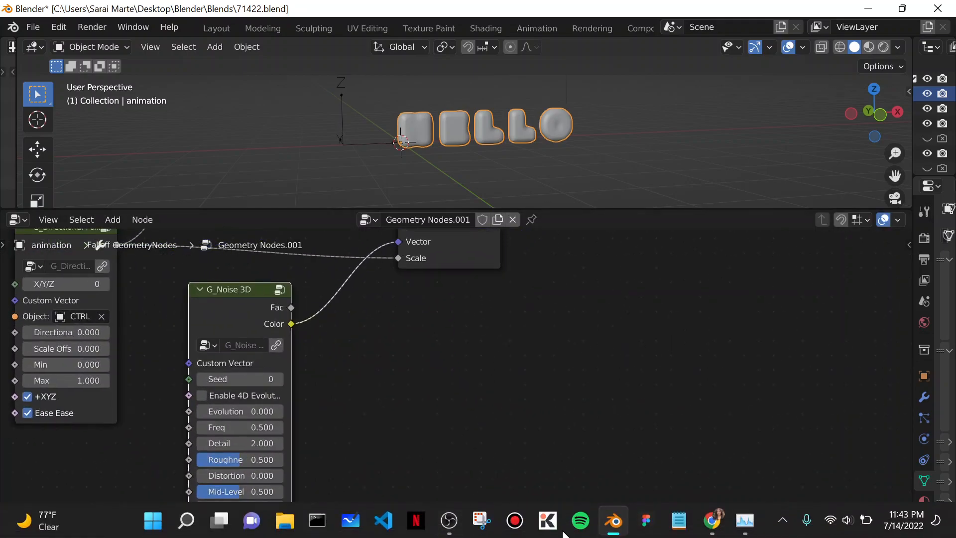
Step: Switch to Chrome, check where the tutorial places the Float Curve node, and return to Blender
click(712, 520)
click(257, 311)
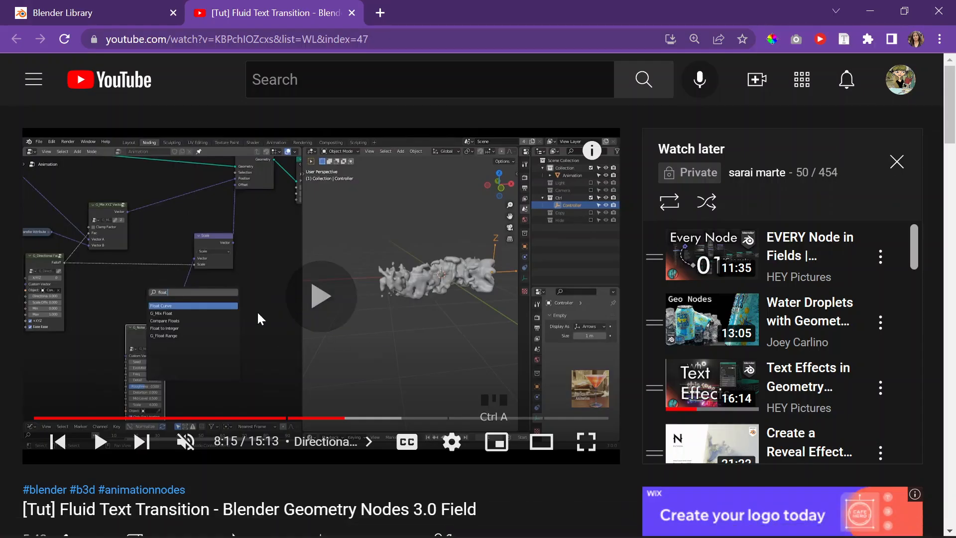
click(245, 249)
click(872, 10)
Step: Add a Float Curve node on the link between G_Directional Falloff's Falloff output and the Scale node's Scale input
middle_drag(519, 387, 553, 414)
key(shift+a)
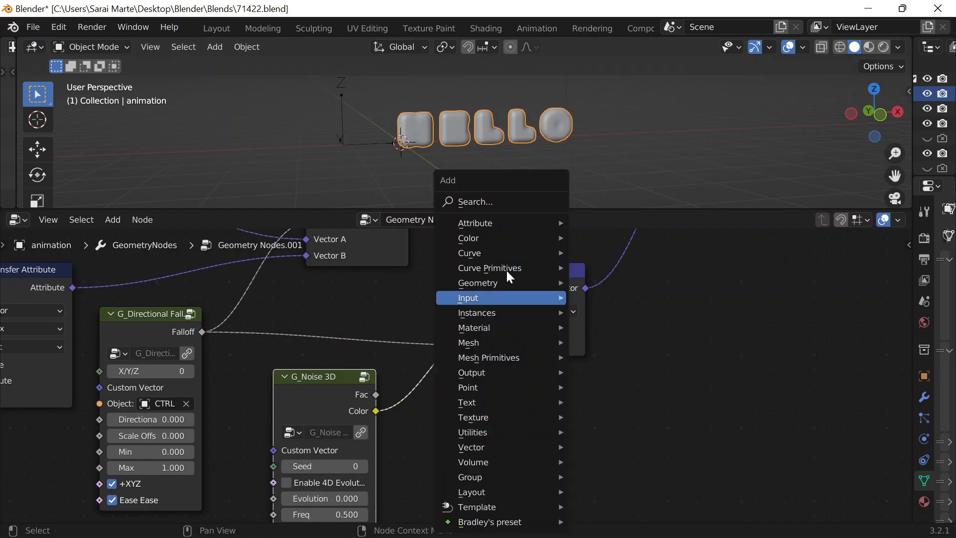
click(492, 204)
text(floa)
key(Return)
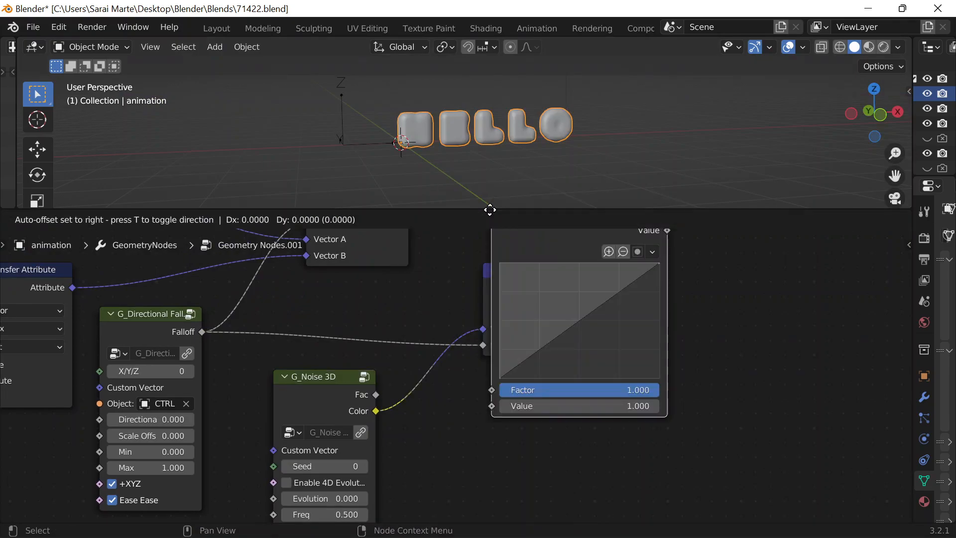
click(312, 301)
Step: Move the G_Noise 3D node down and position the Float Curve node between G_Directional Falloff and Scale
middle_drag(399, 327, 400, 253)
middle_drag(467, 243, 549, 236)
click(367, 294)
drag(376, 303, 376, 518)
middle_drag(648, 408, 583, 531)
drag(378, 331, 355, 298)
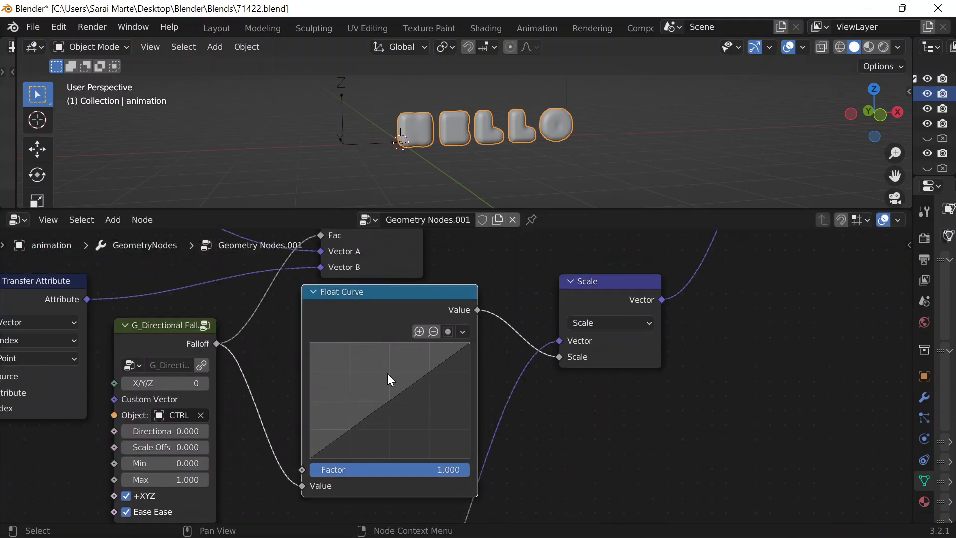
Step: Shape the Float Curve into an arch by raising a middle point and lowering the end point to 1.0, 0.0; reposition the Scale node
click(391, 395)
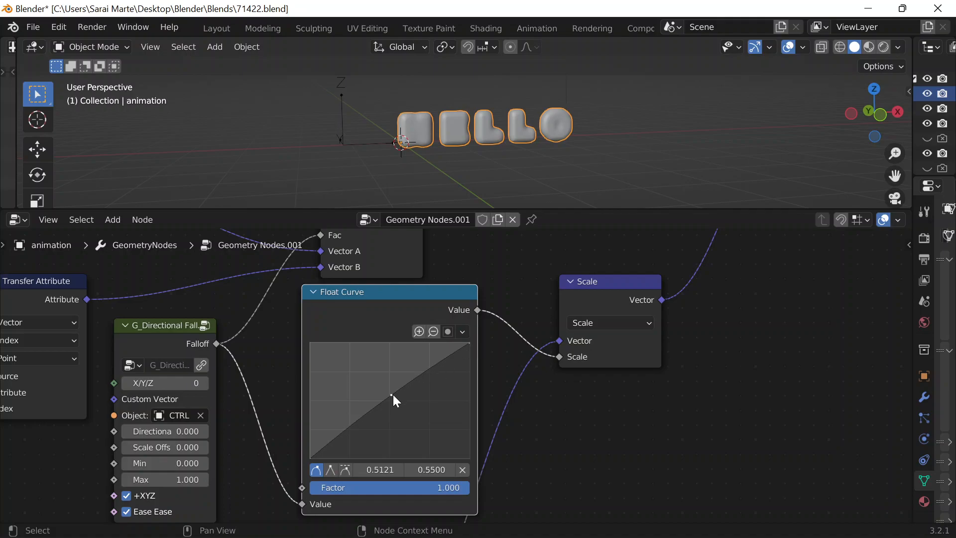
drag(391, 395, 391, 361)
drag(468, 344, 468, 457)
scroll(419, 318, down, 1)
scroll(419, 318, down, 1)
drag(573, 323, 610, 344)
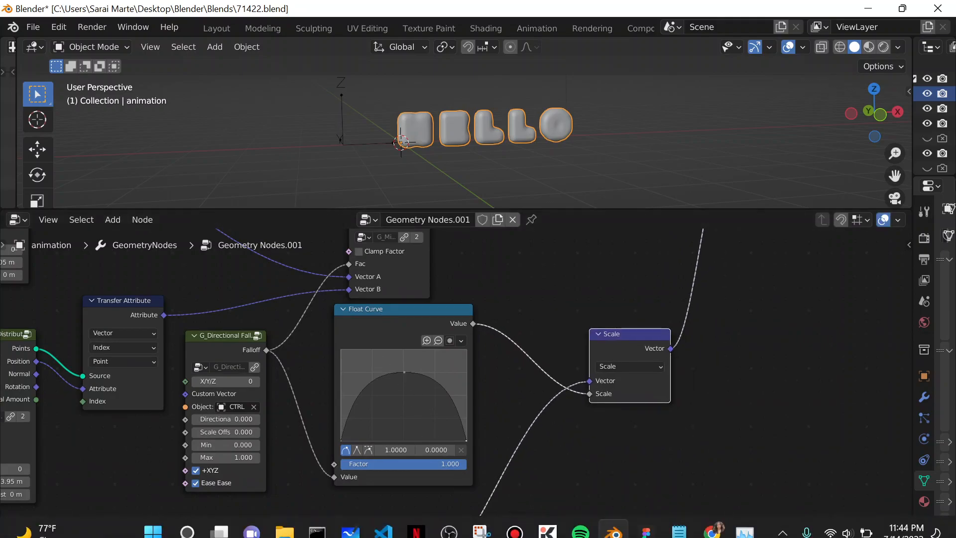
Step: Switch to Chrome, check the tutorial's settings for the G_Noise 3D node, and return to Blender
click(712, 531)
click(391, 270)
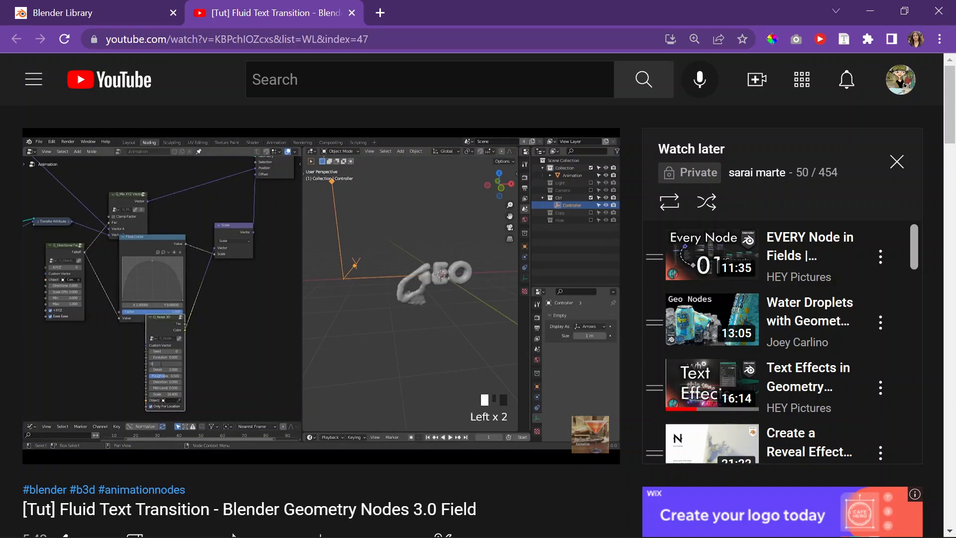
click(431, 225)
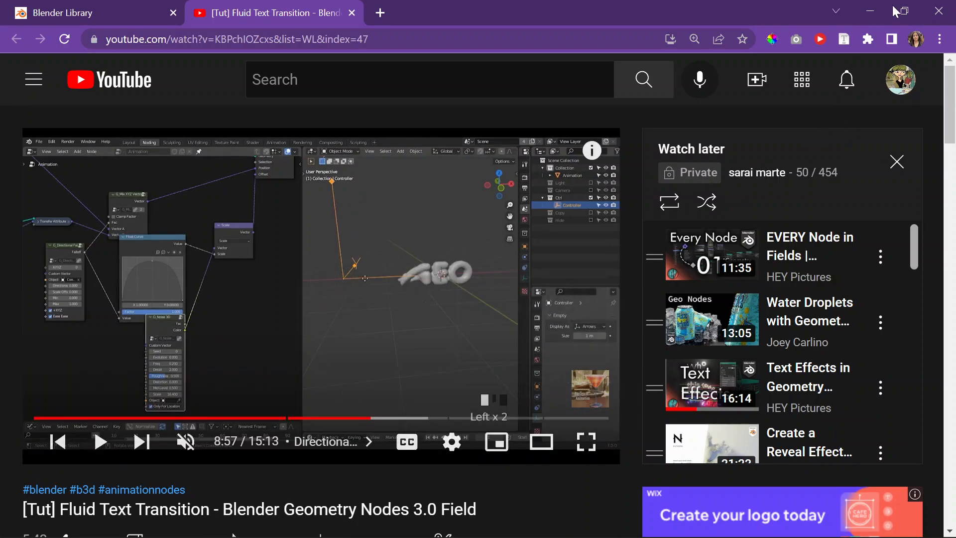
click(871, 11)
Step: Expand the G_Noise 3D node and set its Freq to 0.2 and its Scale to 16
scroll(567, 281, up, 3)
middle_drag(617, 426, 595, 168)
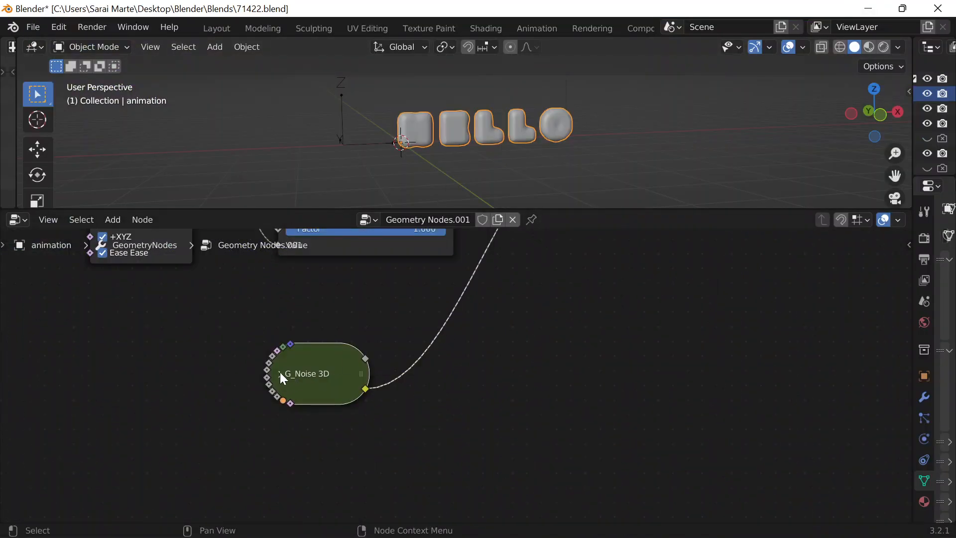
click(279, 373)
middle_drag(478, 367, 507, 223)
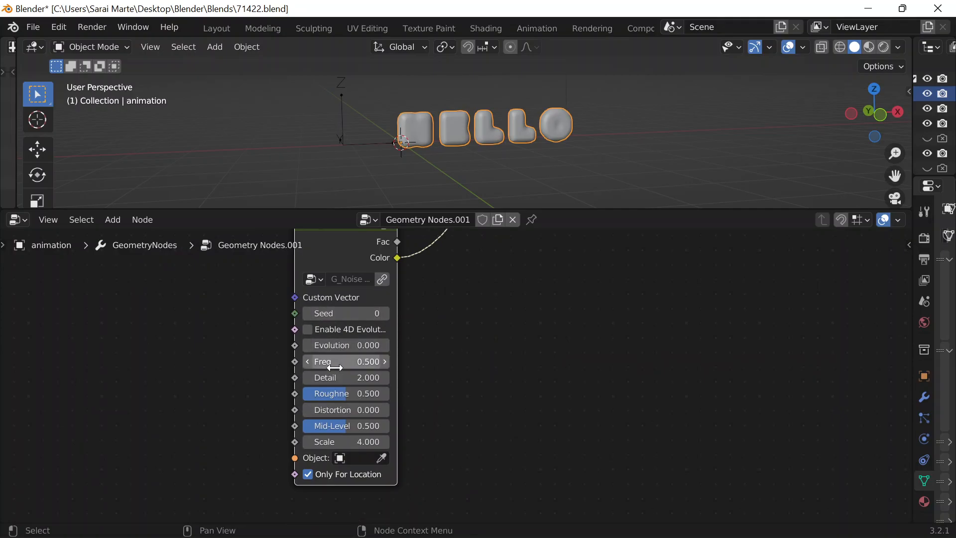
text(.2)
key(Return)
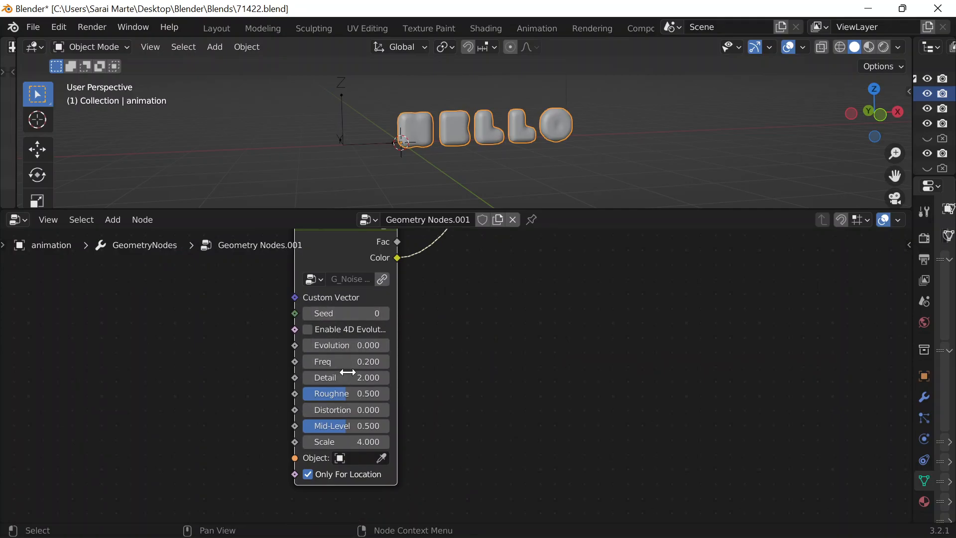
double_click(346, 442)
key(Return)
Step: Move the CTRL empty along negative X, farther away from the HELLO text, and reselect the animation text
click(344, 134)
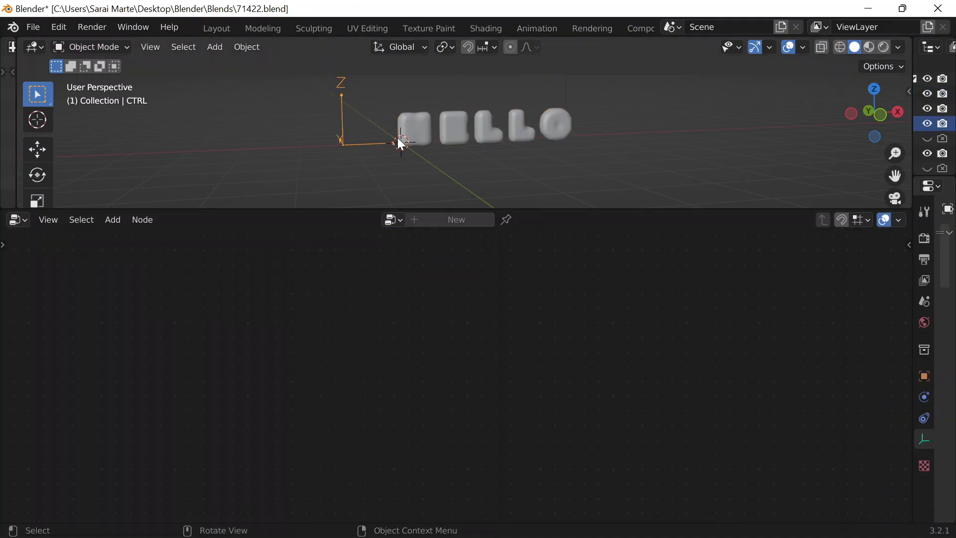
key(g)
key(x)
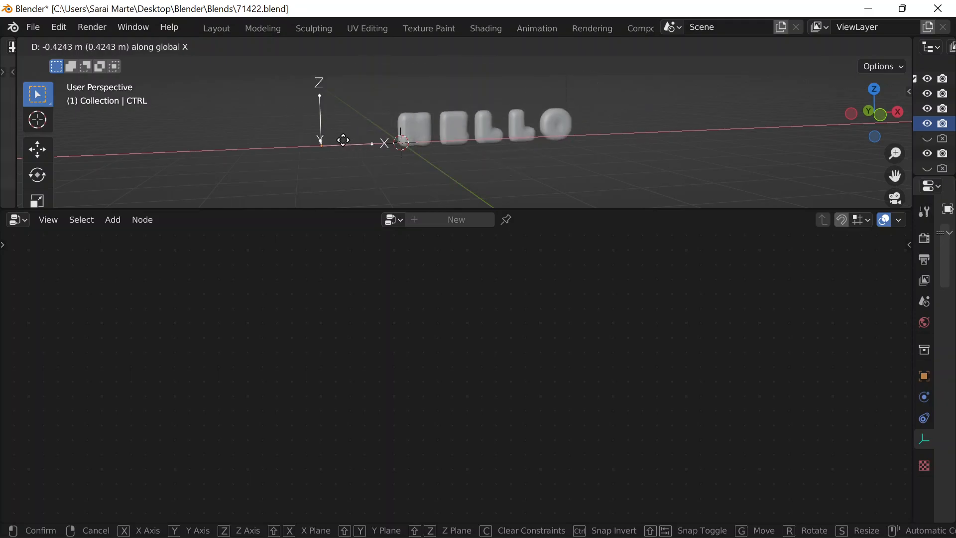
click(343, 142)
click(471, 149)
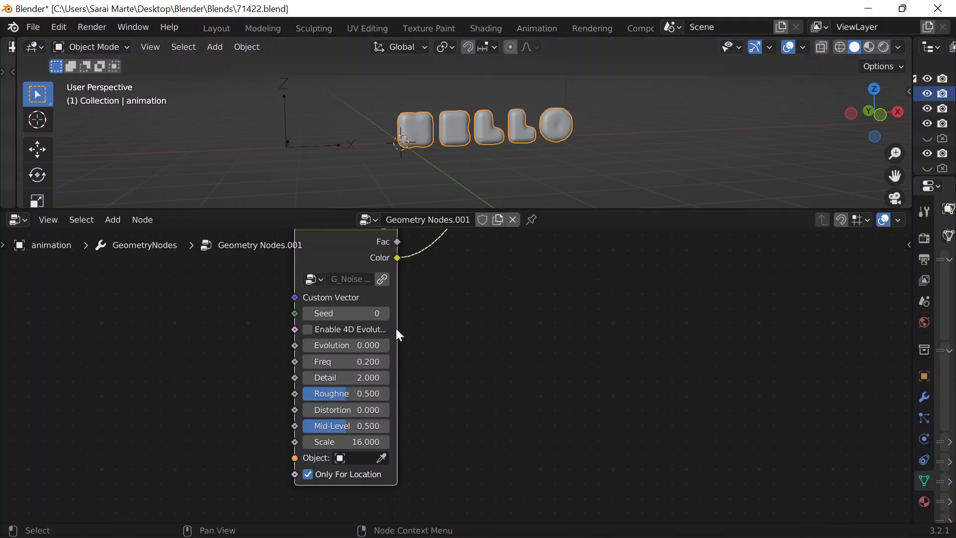
Step: Switch to Chrome, watch the tutorial's next section with captions turned on, and return to Blender
mouse_move(518, 534)
click(707, 519)
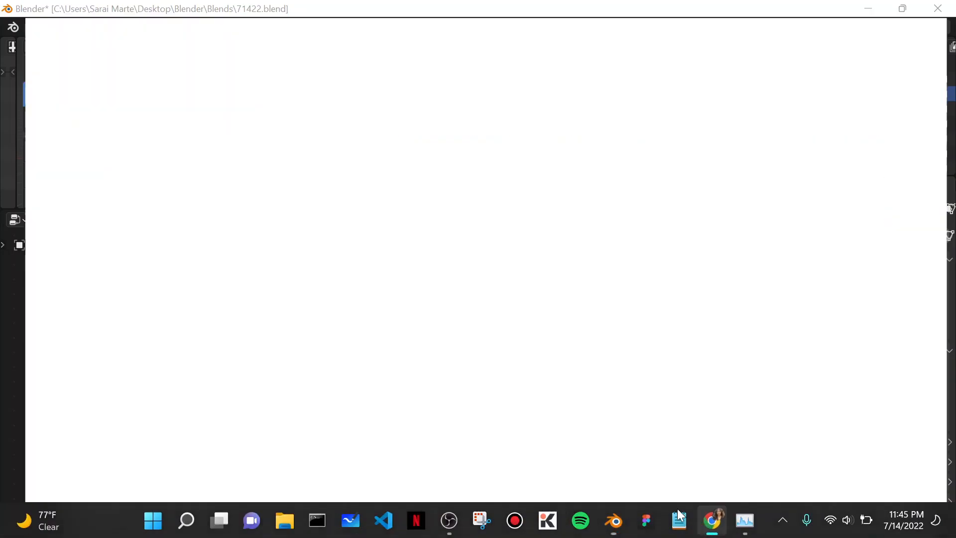
click(340, 280)
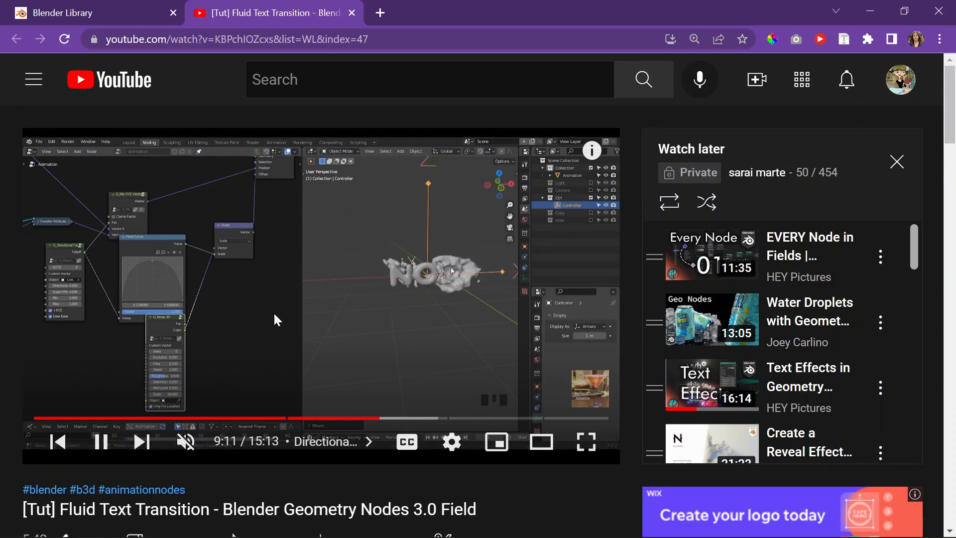
key(c)
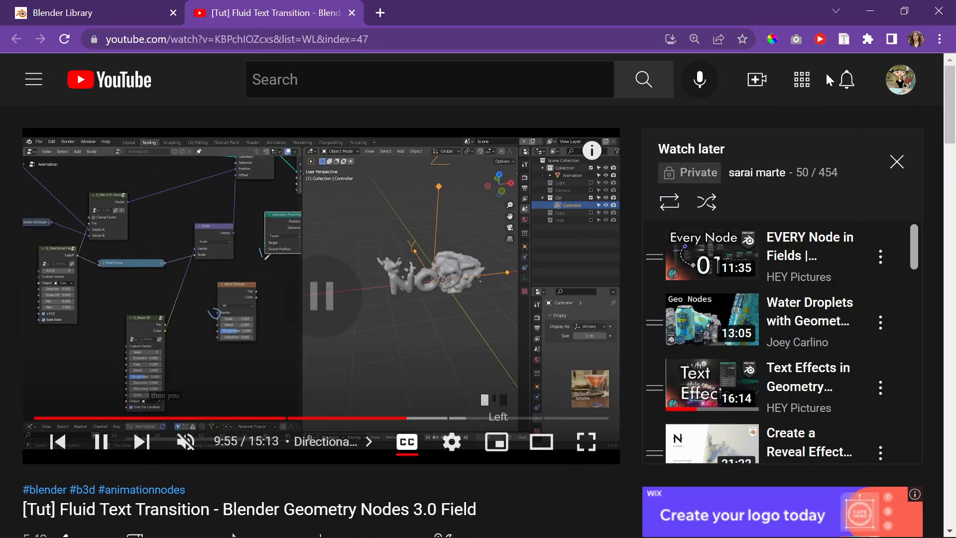
click(874, 9)
Step: Add a Noise Texture node beside the G_Noise 3D node
click(480, 360)
middle_drag(495, 374, 406, 432)
key(shift+a)
click(393, 202)
text(noise)
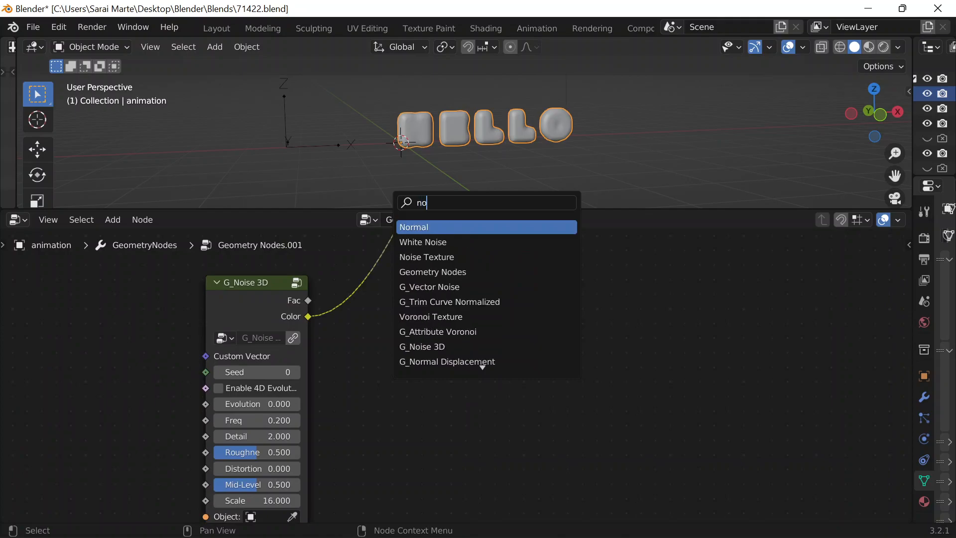
key(Return)
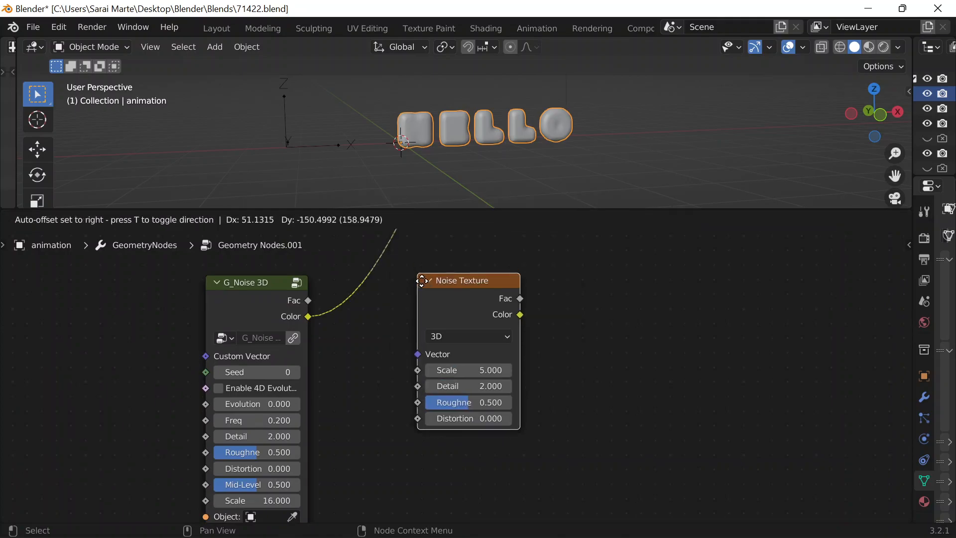
click(423, 283)
Step: Add a Geometry Proximity node beside the Noise Texture node
key(shift+a)
click(518, 202)
text(geom)
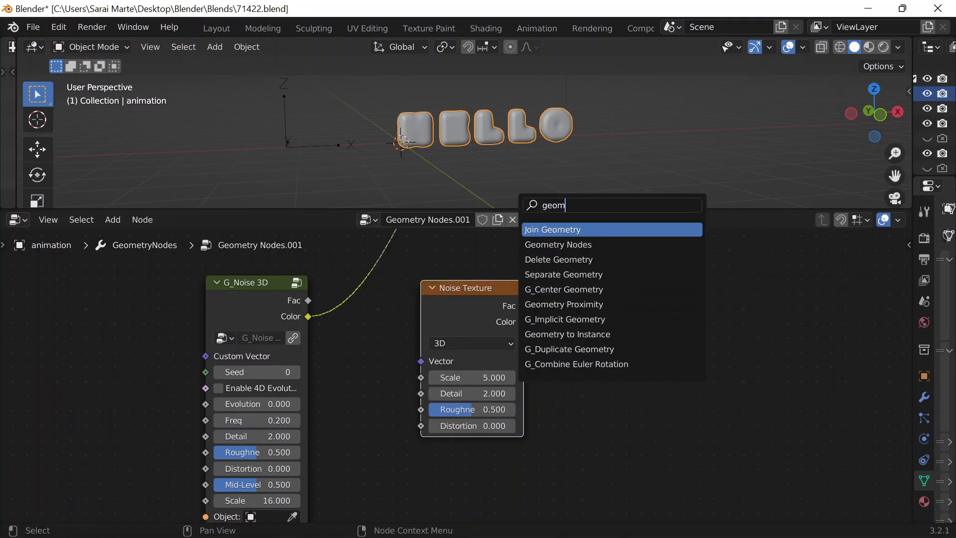
key(Down)
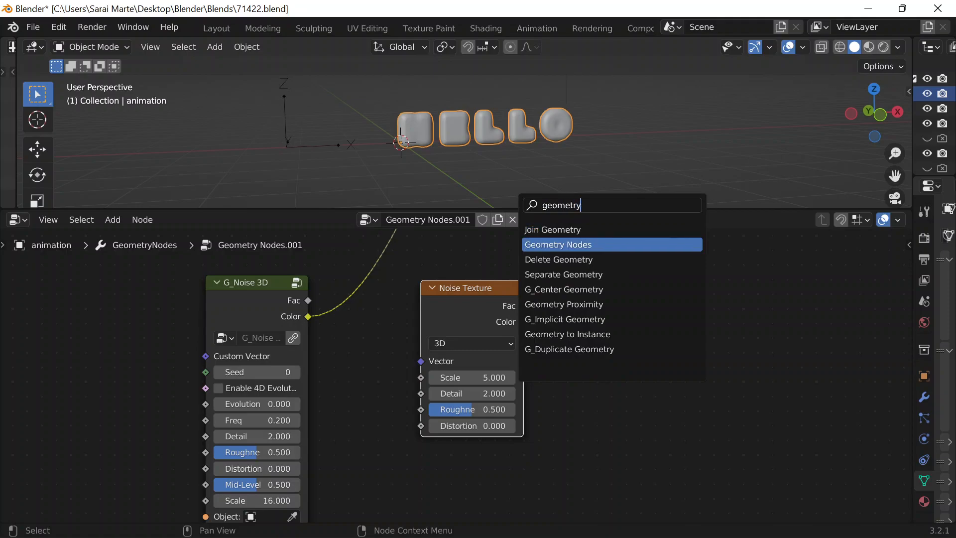
key(Down)
key(Down)
key(Down)
key(Down)
key(Return)
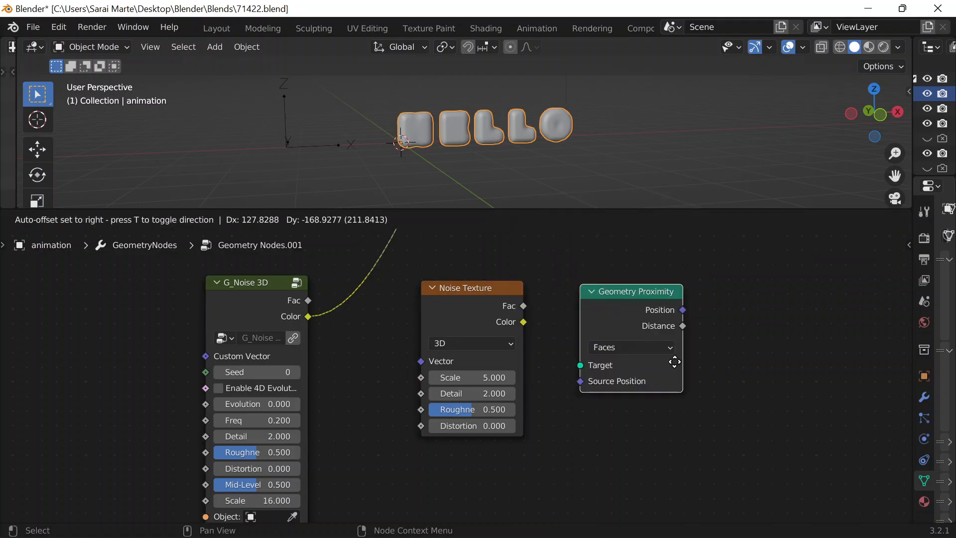
click(674, 360)
Step: Switch to Chrome, watch the tutorial's explanation of fields, and return to Blender
click(714, 530)
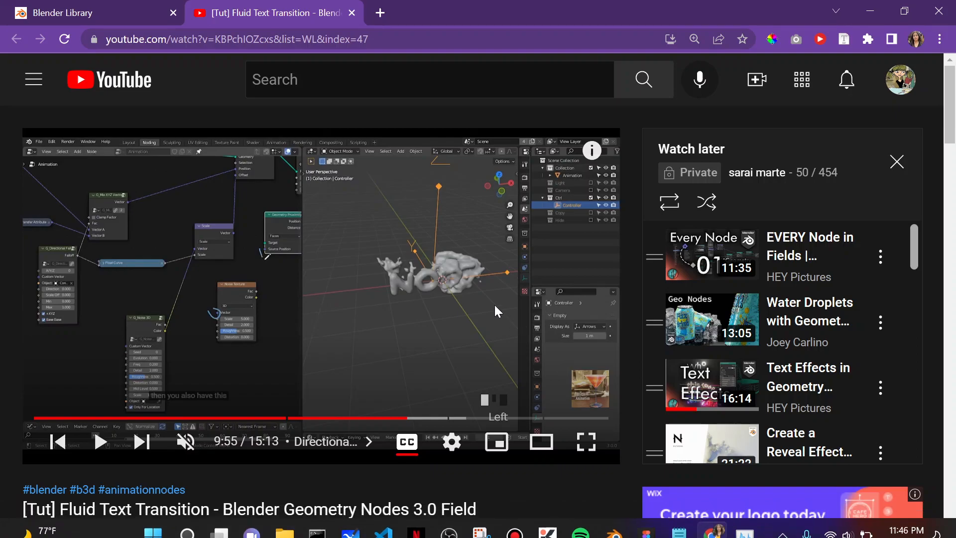
click(378, 294)
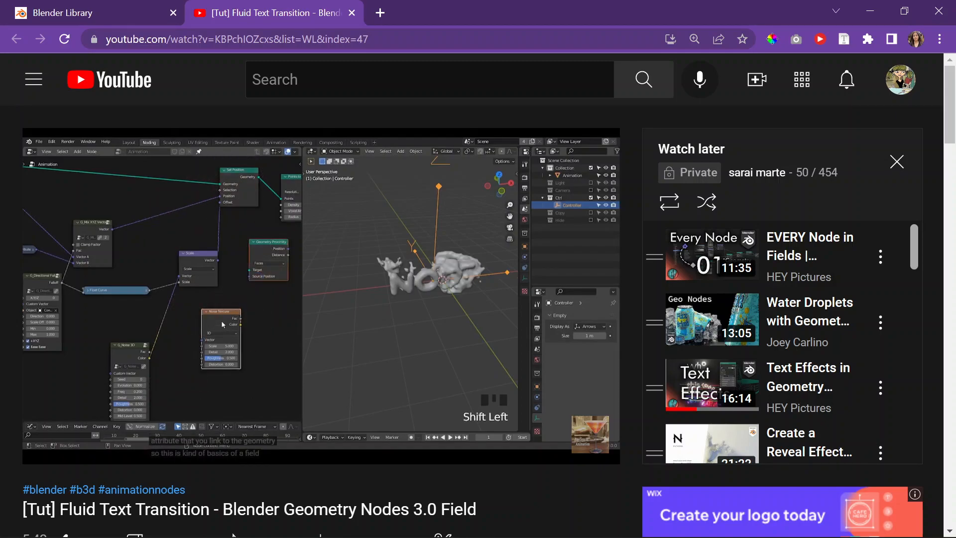
mouse_move(262, 282)
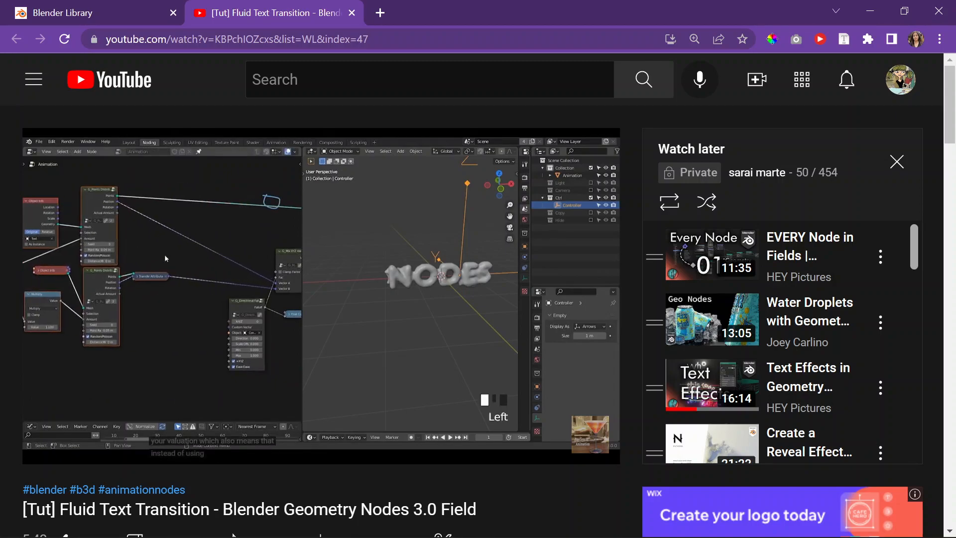
key(space)
click(871, 12)
Step: Delete the Noise Texture and Geometry Proximity nodes
click(503, 296)
key(x)
click(662, 283)
key(x)
Step: Select the Group Input, Object Info, Multiply and points-distribution nodes and move them farther left, away from Transfer Attribute
middle_drag(547, 330, 697, 375)
scroll(507, 344, down, 8)
scroll(507, 344, down, 3)
middle_drag(401, 372, 456, 473)
scroll(456, 473, down, 3)
middle_drag(319, 316, 342, 375)
drag(195, 292, 389, 477)
drag(344, 330, 171, 332)
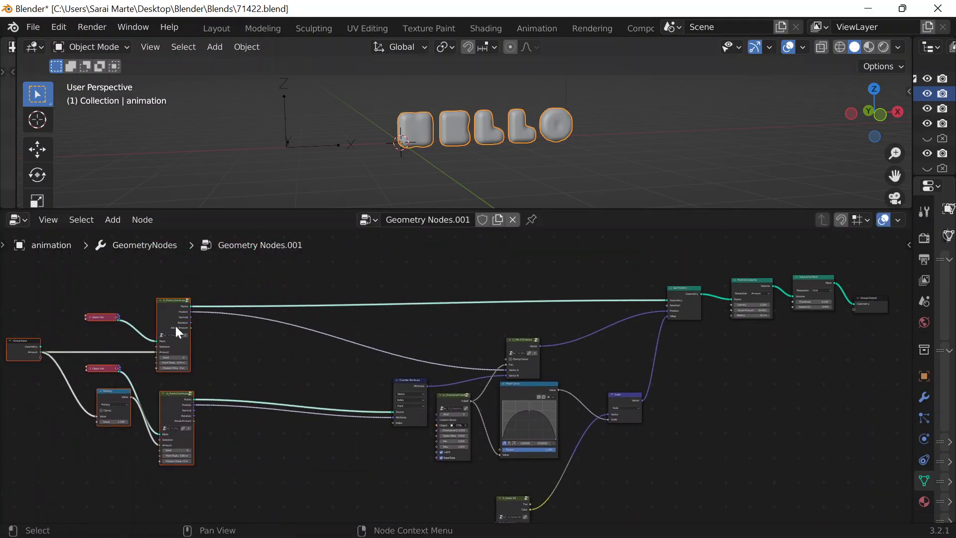
Step: Check the tutorial's layout in Chrome, and in Blender move Transfer Attribute beside the lower points-distribution node and collapse it
click(712, 524)
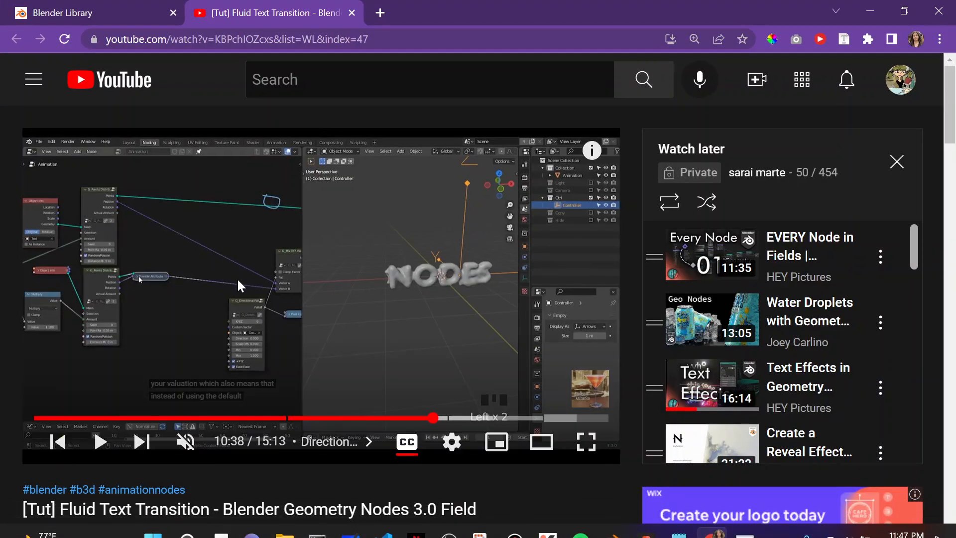
click(870, 11)
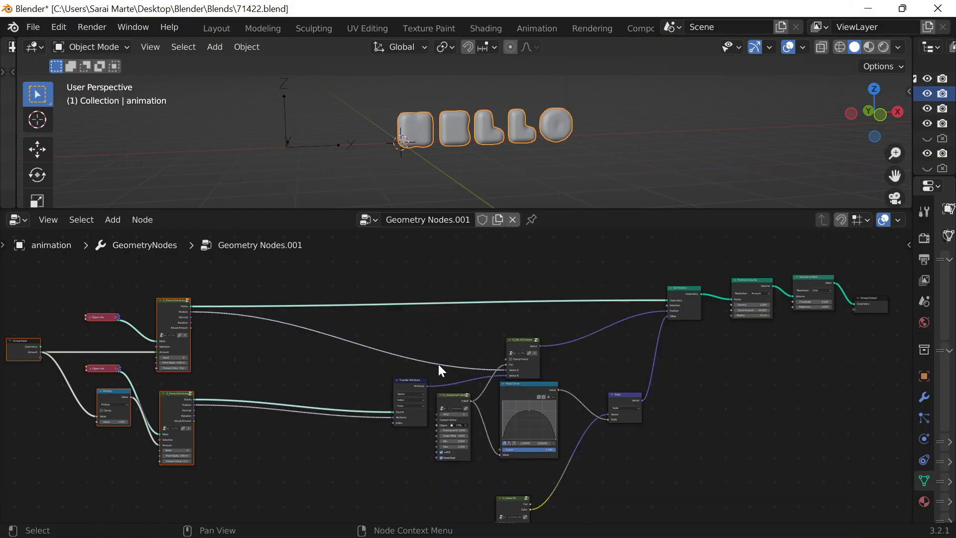
drag(408, 385, 223, 392)
key(h)
ctrl+middle_drag(228, 403, 600, 416)
scroll(348, 359, up, 14)
middle_drag(433, 408, 532, 353)
Step: Switch to Chrome, check where the tutorial connects the transferred attribute, and return to Blender
mouse_move(628, 527)
click(713, 522)
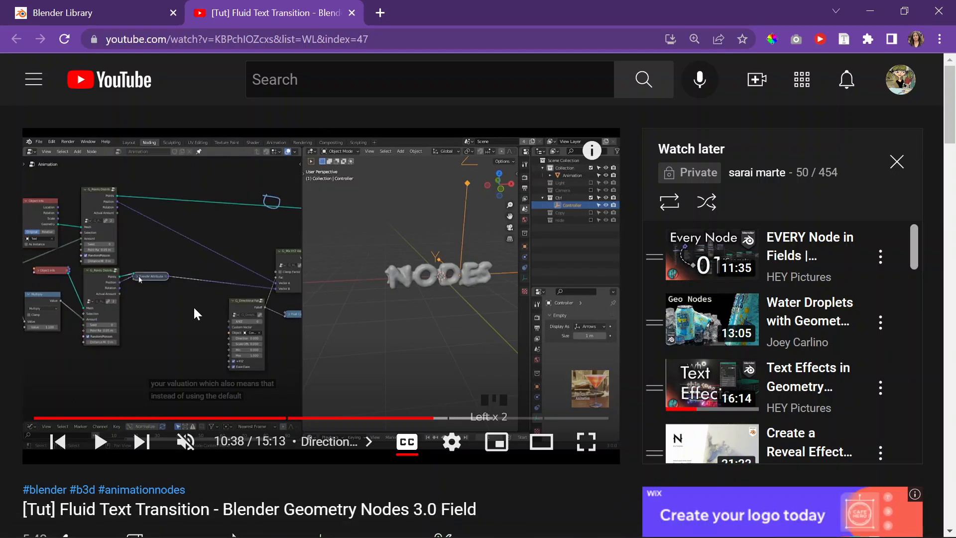
click(234, 290)
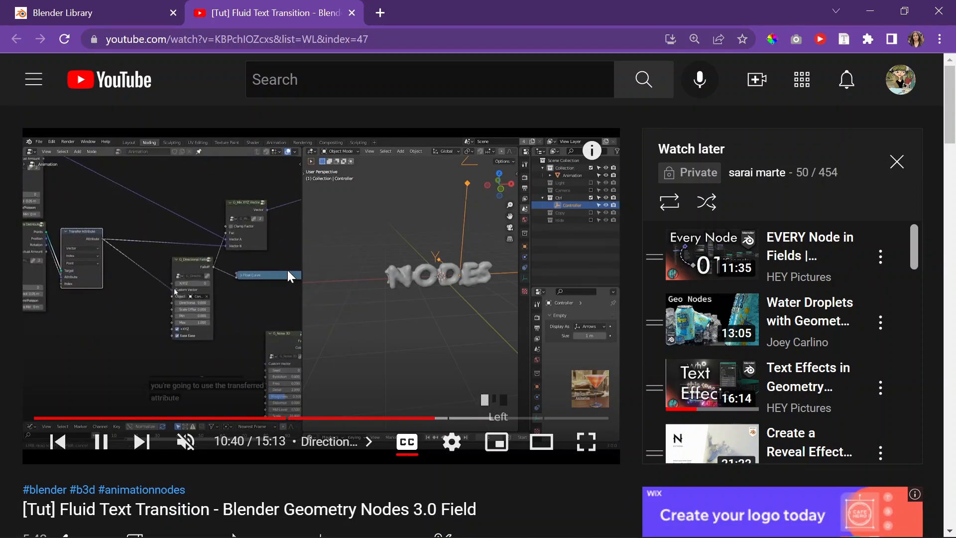
click(871, 10)
Step: Expand Transfer Attribute, move G_Directional Falloff closer to it, and connect its Attribute output to the falloff's Custom Vector input
click(274, 328)
scroll(558, 416, down, 4)
middle_drag(557, 416, 195, 348)
drag(629, 301, 312, 336)
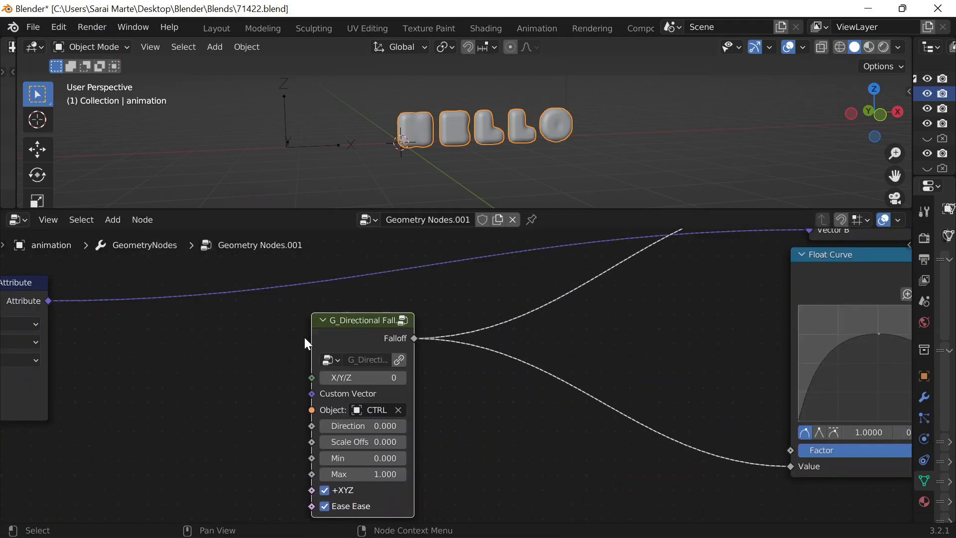
middle_drag(192, 356, 343, 378)
drag(198, 324, 463, 416)
Step: Move the CTRL empty along positive X to about the middle of the text
click(316, 144)
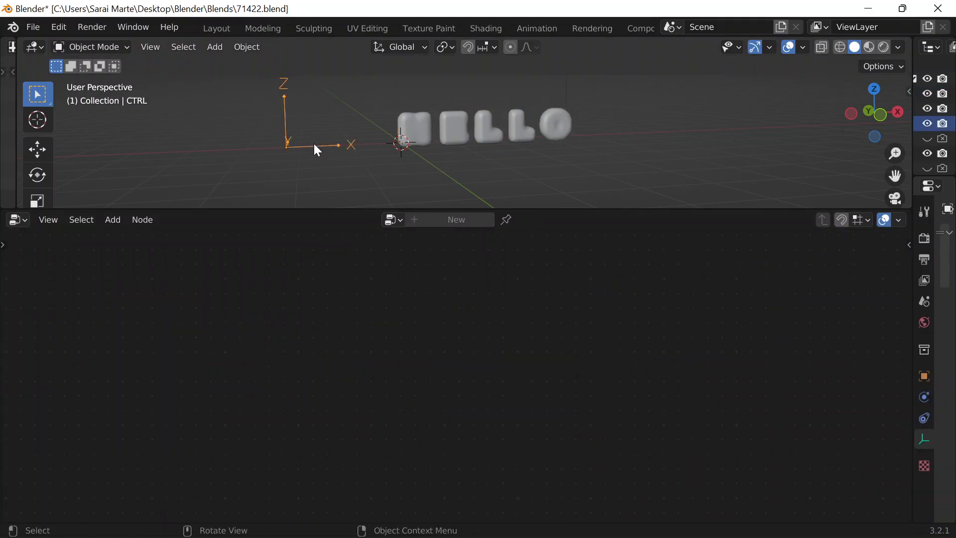
key(g)
key(x)
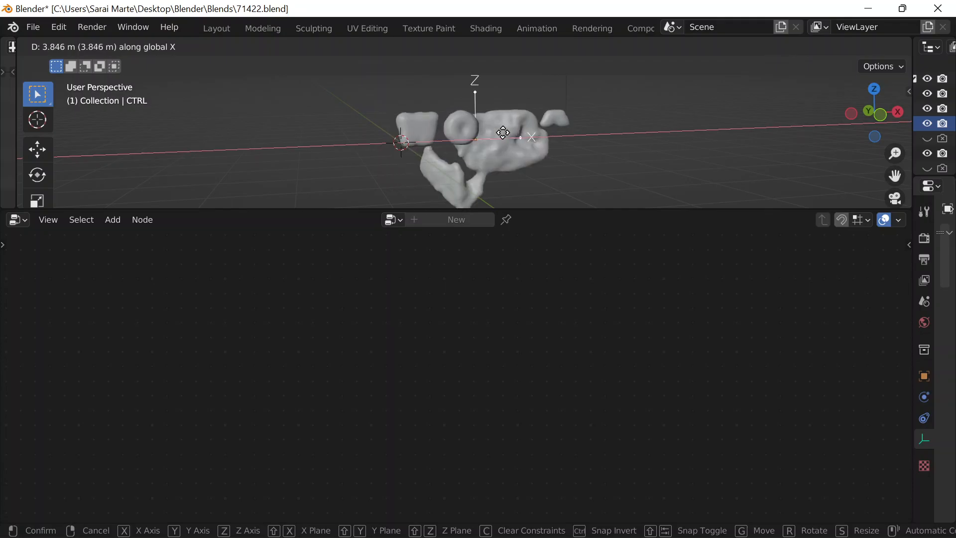
click(495, 136)
Step: Reselect the animation text, disconnect G_Directional Falloff's Custom Vector, and reconnect it to Transfer Attribute's Attribute output
click(433, 145)
drag(451, 413, 319, 418)
drag(200, 324, 458, 416)
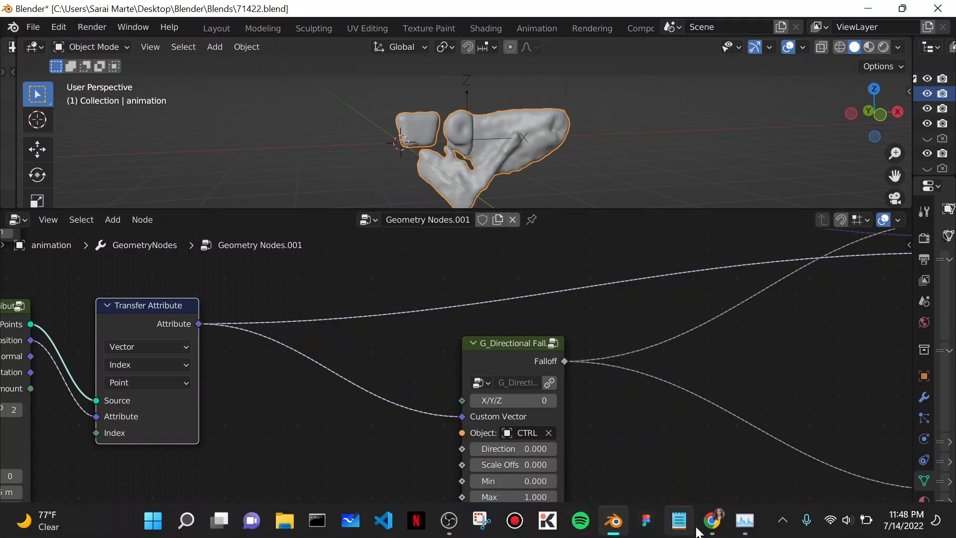
Step: Play the Fluid Text Transition tutorial in Chrome to examine how the directional falloff is duplicated and vector math added, and return to Blender
click(712, 531)
click(281, 260)
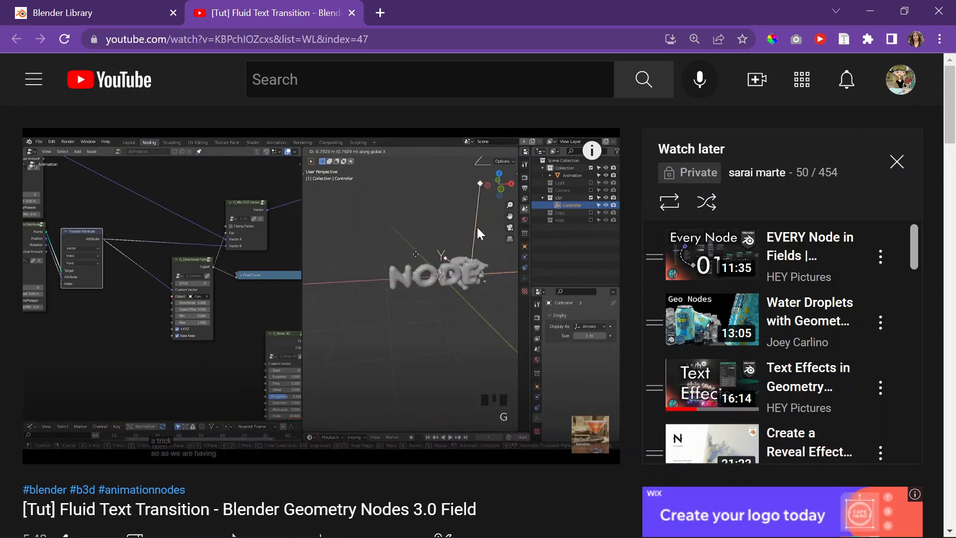
click(868, 6)
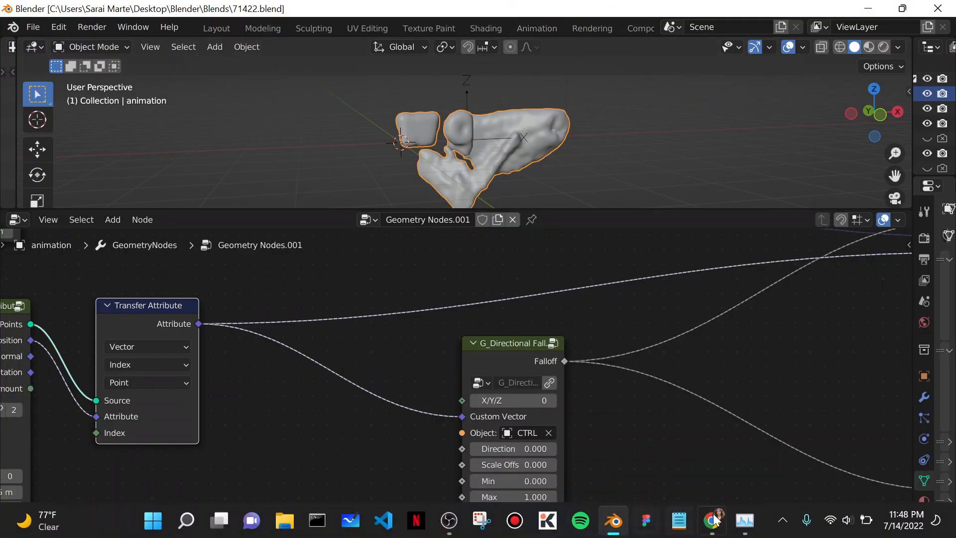
click(713, 520)
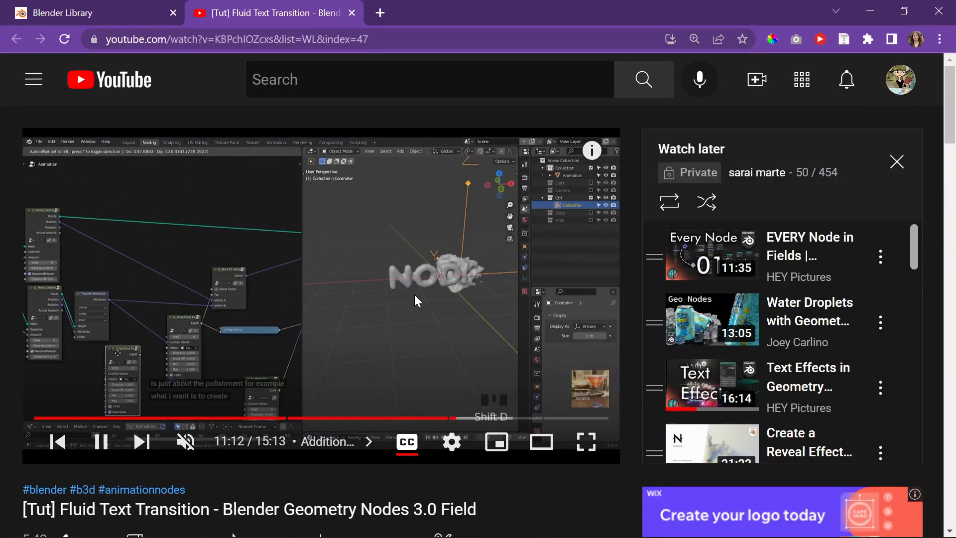
click(333, 329)
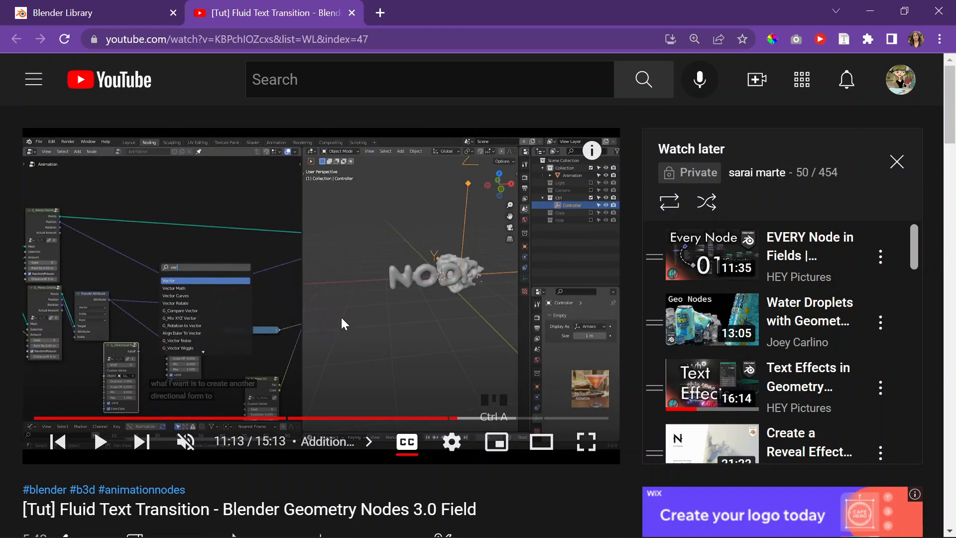
click(300, 269)
click(320, 258)
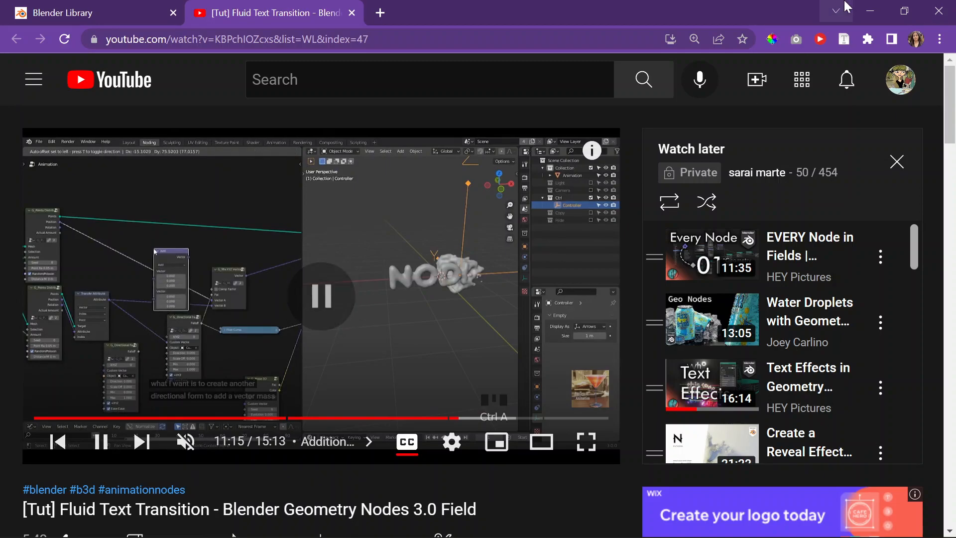
click(867, 11)
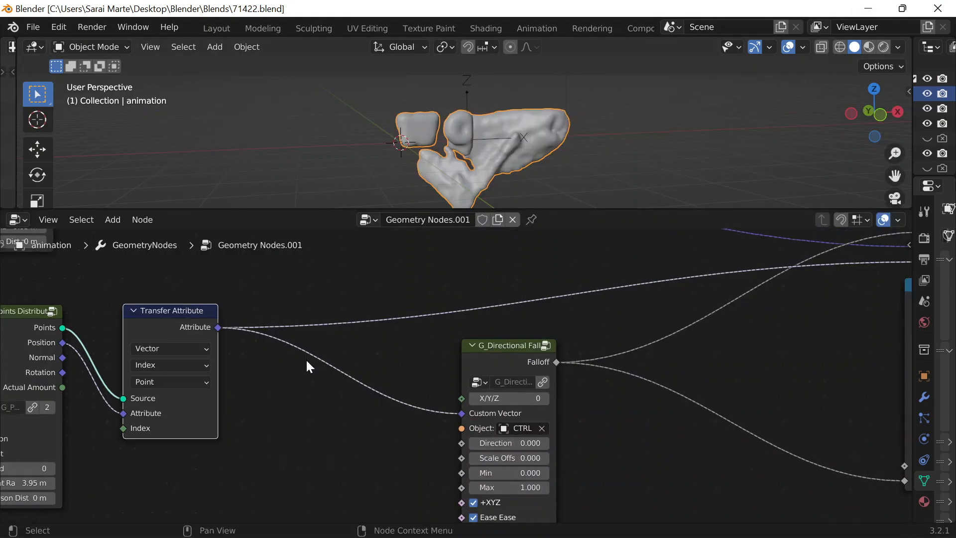
Step: Duplicate the G_Directional Falloff node and place the copy just below the Transfer Attribute node
middle_drag(306, 353, 360, 400)
click(555, 347)
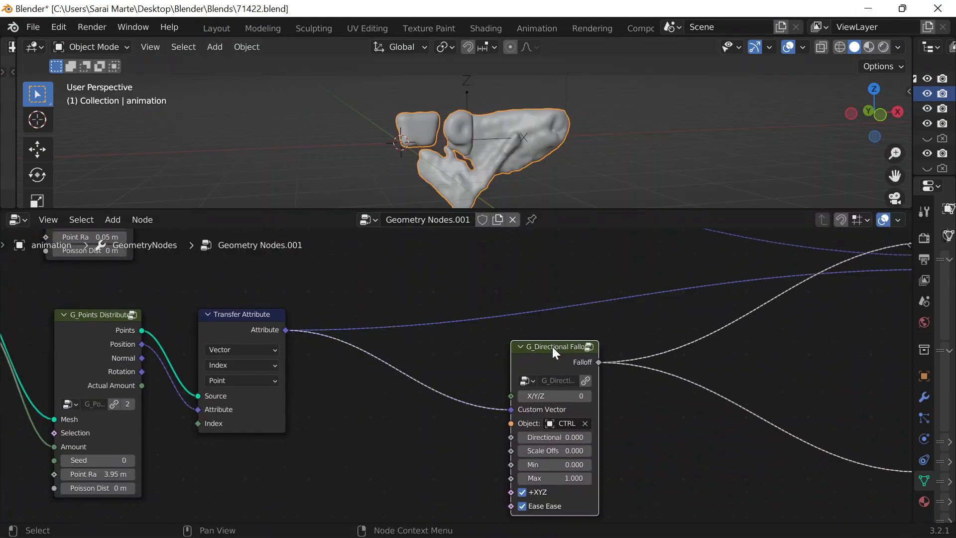
key(shift+d)
click(331, 431)
scroll(350, 398, down, 5)
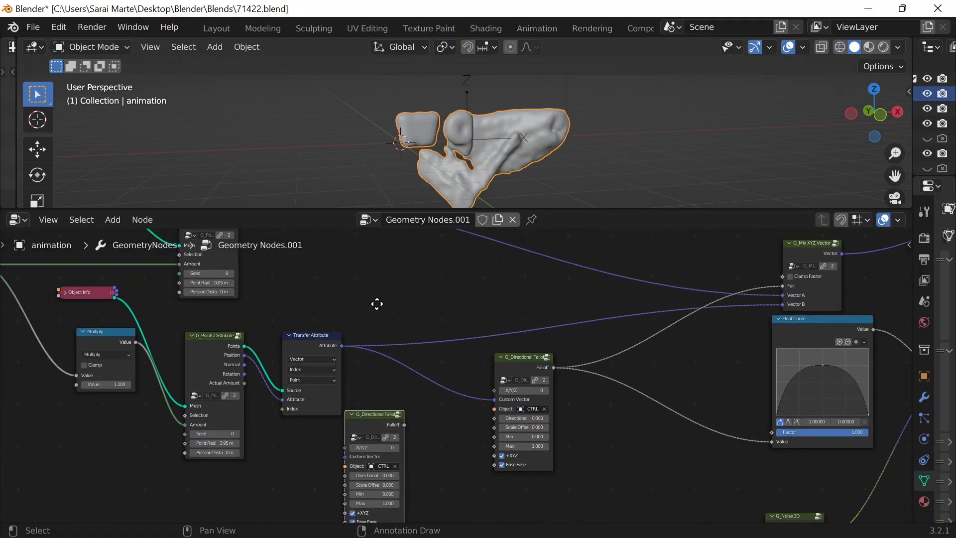
Step: Add a Vector Math node set to Add in the free space above the Transfer Attribute node
middle_drag(376, 301, 382, 329)
scroll(382, 324, down, 2)
key(shift+a)
click(343, 202)
text(vector)
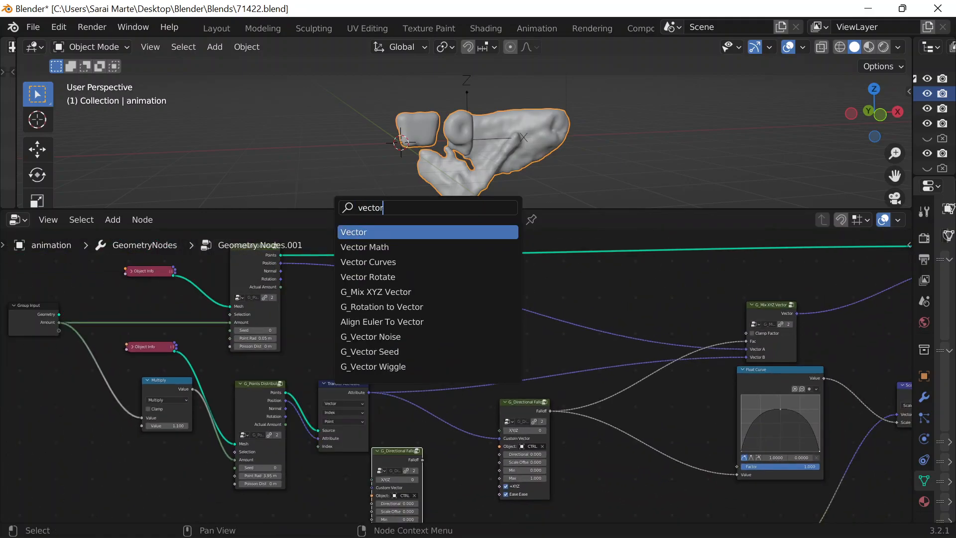
key(Down)
key(Return)
click(312, 295)
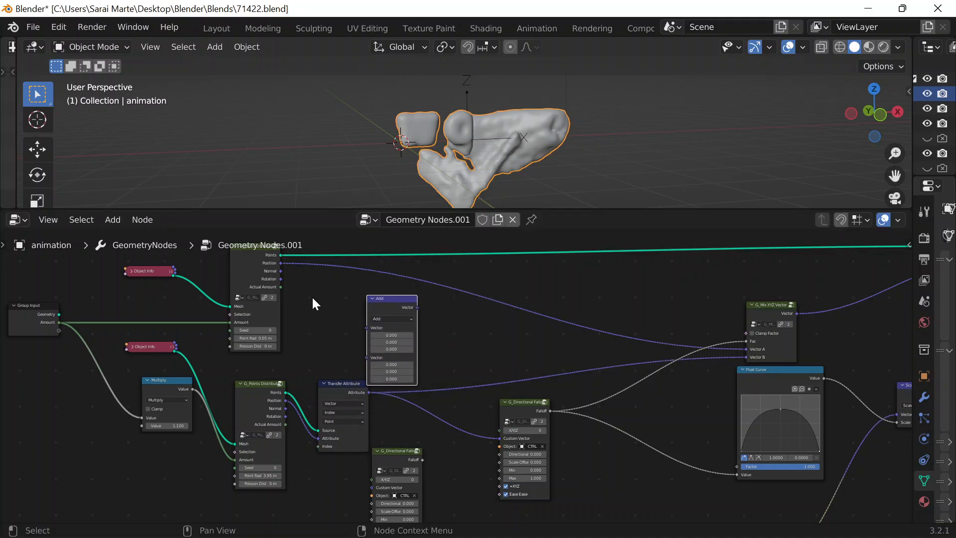
Step: Advance the tutorial in Chrome briefly to check where the new Add node connects, and return to Blender
click(713, 527)
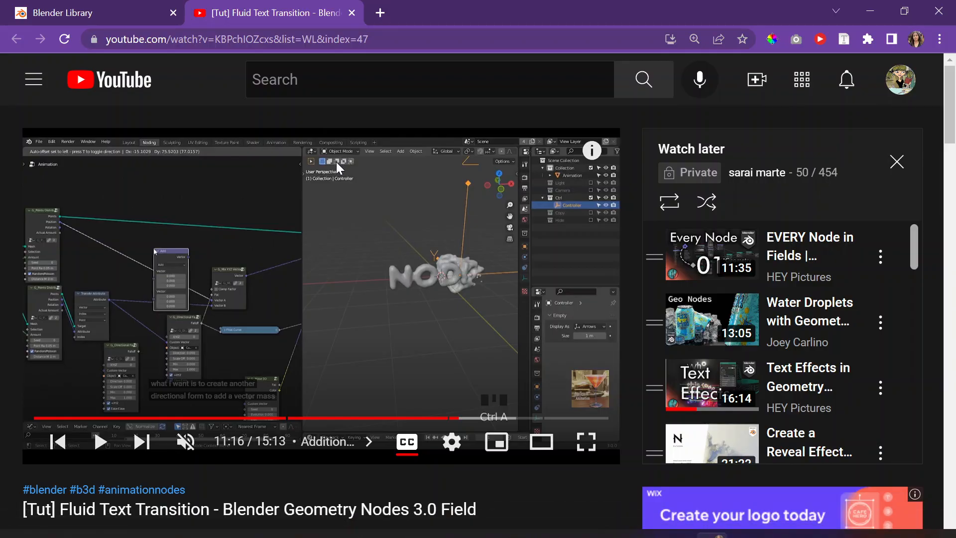
click(318, 255)
click(337, 296)
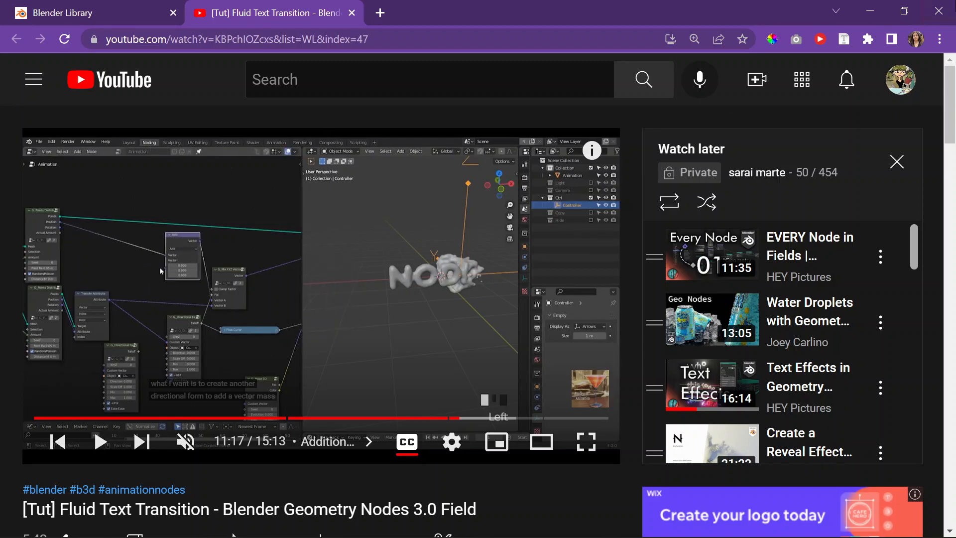
click(874, 9)
Step: Insert the Add node into the link from the upper G_Points Distribute Position output to Vector A of G_Mix XYZ Vector
middle_drag(488, 358, 353, 373)
drag(617, 314, 623, 299)
drag(251, 322, 347, 298)
scroll(360, 316, up, 5)
middle_drag(399, 286, 466, 208)
Step: Play the tutorial in Chrome through the part that adds and wires a Combine XYZ node, and return to Blender
click(712, 519)
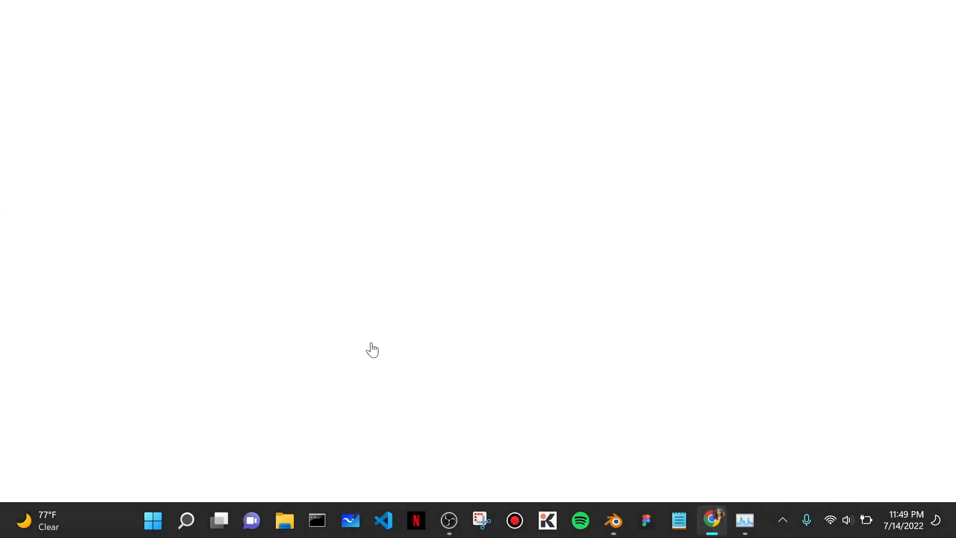
click(326, 291)
click(325, 291)
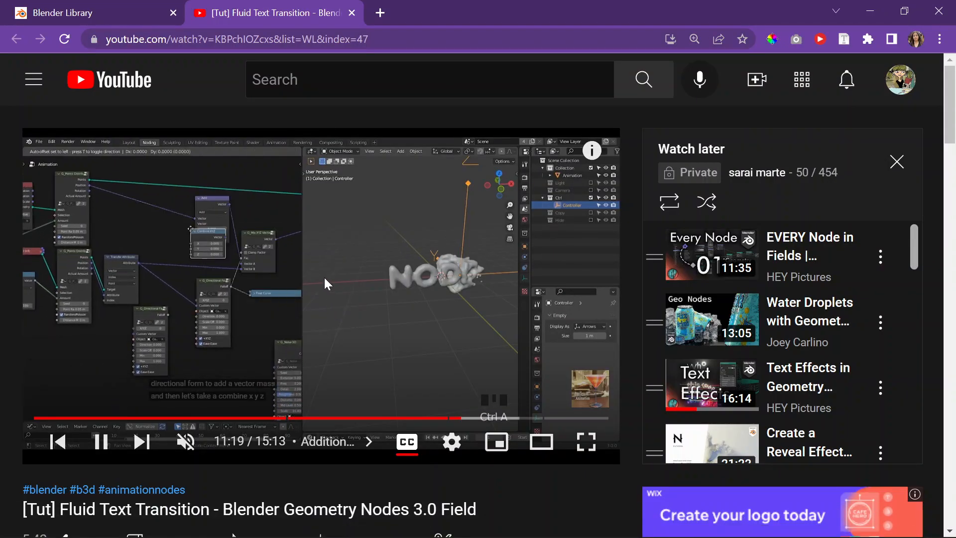
click(313, 226)
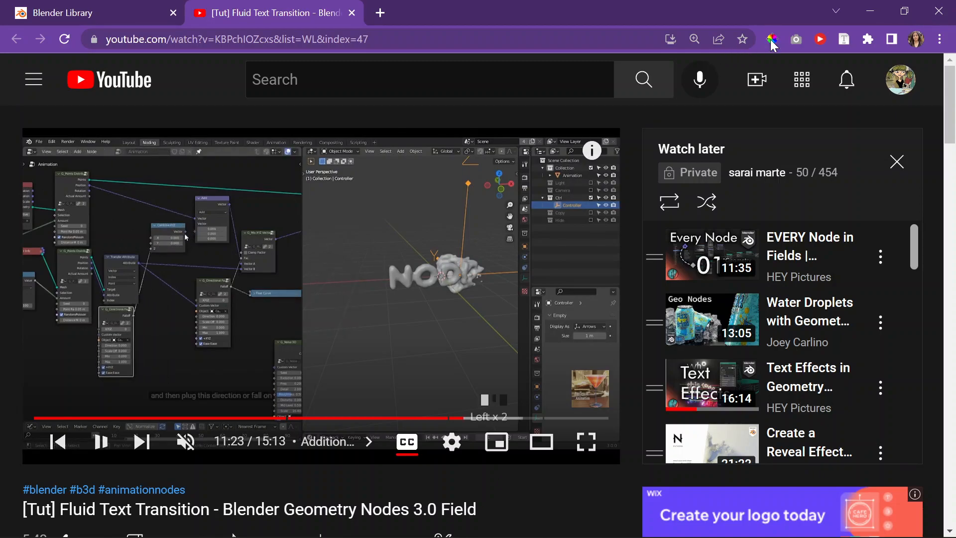
click(867, 8)
Step: Add a Combine XYZ node between the upper G_Points Distribute node and the Add node
scroll(309, 358, down, 3)
middle_drag(313, 344, 444, 434)
key(shift+a)
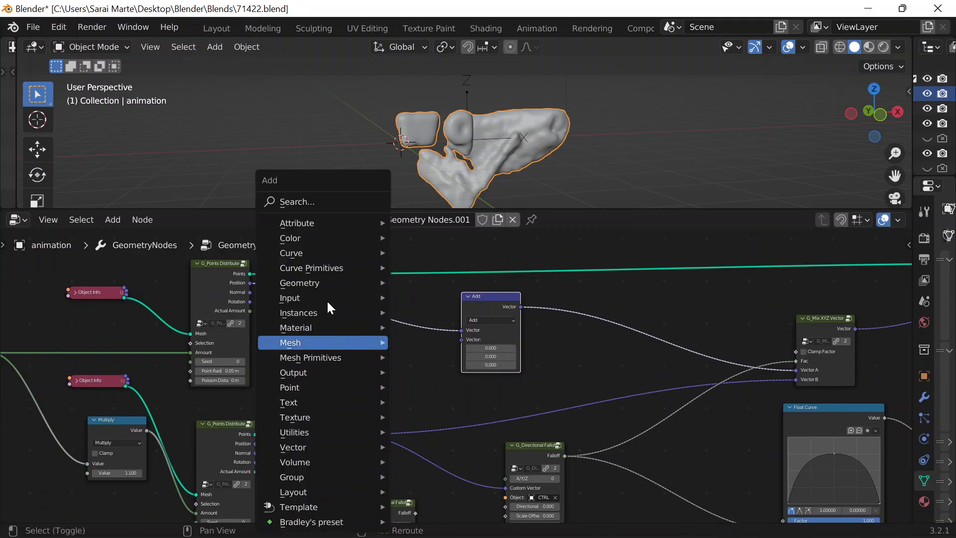
click(301, 202)
text(combine)
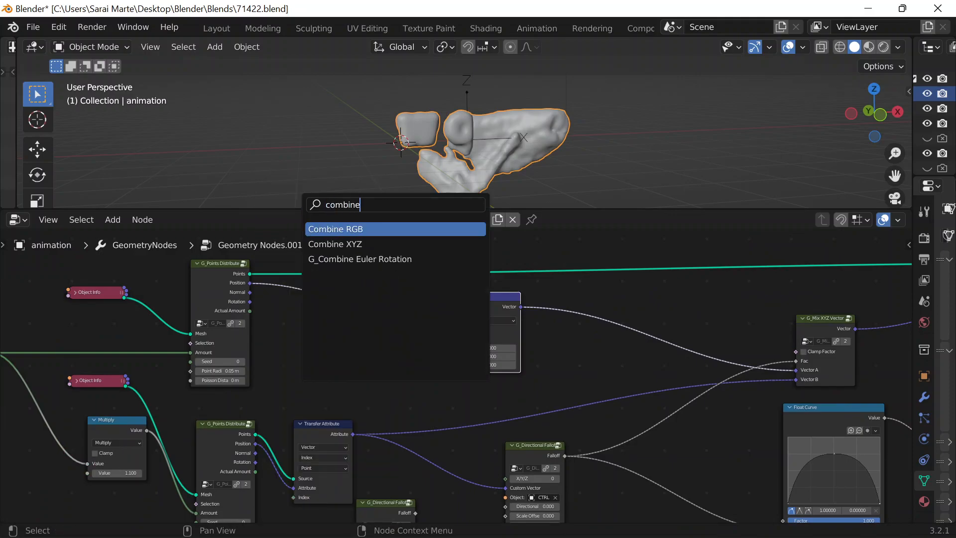
key(Down)
key(Return)
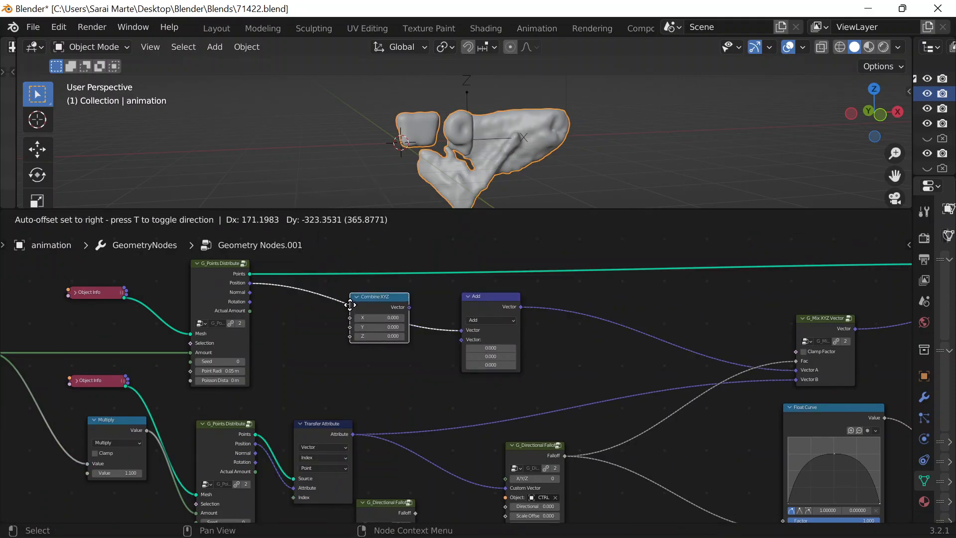
click(344, 328)
Step: Connect the duplicated directional falloff's Falloff output to the Z input of Combine XYZ and place the node below the incoming Add link
middle_drag(354, 452, 354, 397)
drag(373, 453, 347, 313)
drag(373, 271, 386, 276)
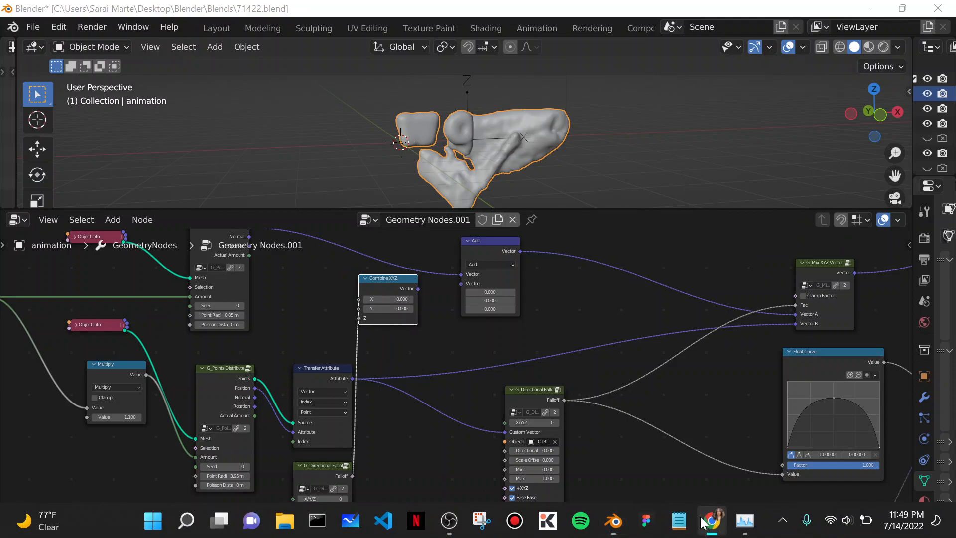
Step: Check the next connection in the Chrome tutorial and, back in Blender, link Combine XYZ's Vector output to the Add node's second Vector input
click(708, 524)
click(297, 347)
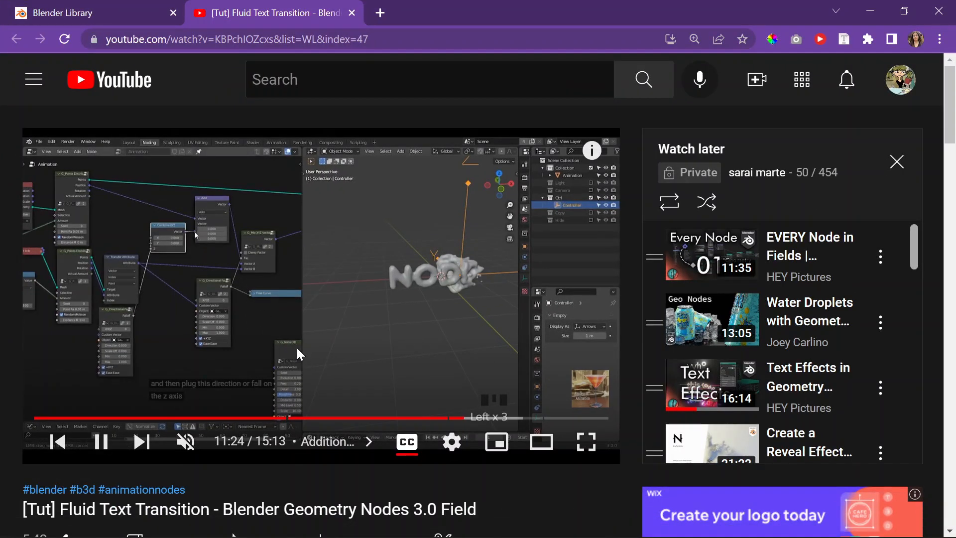
click(237, 258)
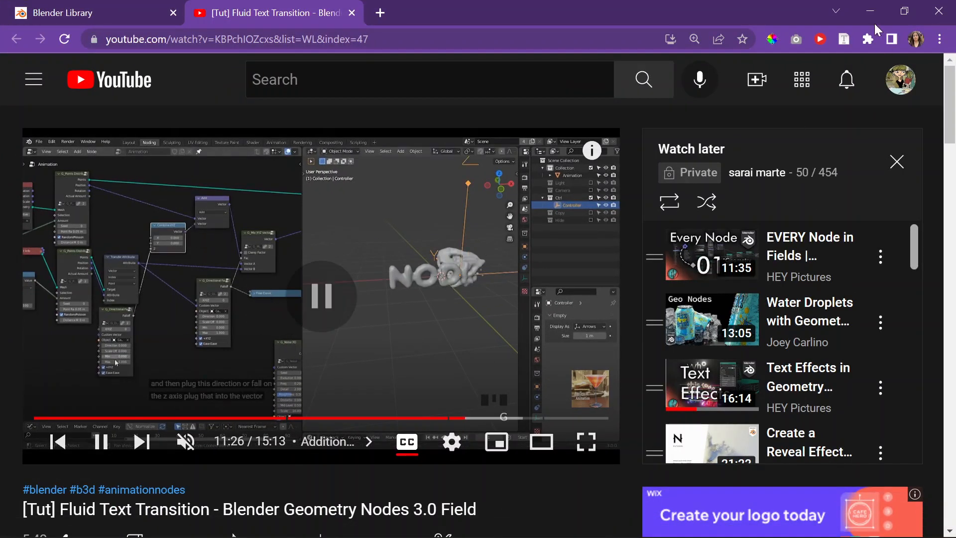
click(871, 11)
drag(419, 289, 461, 284)
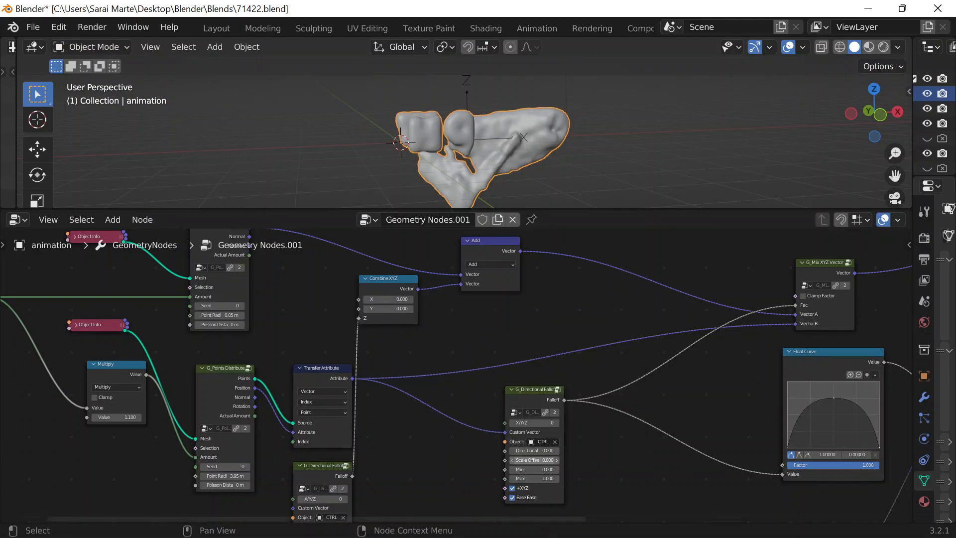
Step: Watch the tutorial in Chrome for the settings of the duplicated directional falloff, and return to Blender
mouse_move(601, 529)
click(713, 521)
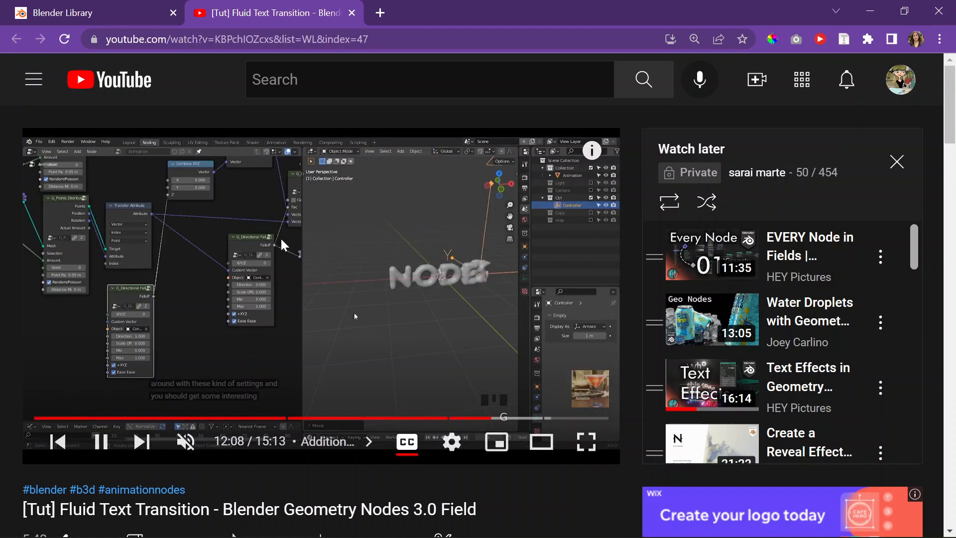
click(238, 216)
click(880, 2)
Step: Compare the duplicated directional falloff with the Chrome tutorial and set its Directional value to 1.000 in Blender
middle_drag(429, 410, 419, 255)
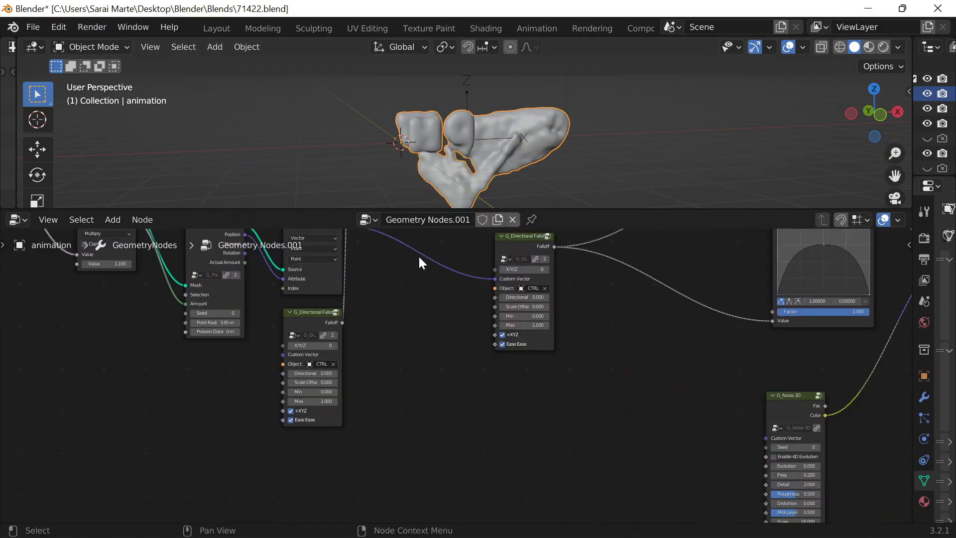
scroll(389, 305, up, 5)
middle_drag(378, 325, 347, 409)
scroll(330, 388, down, 4)
click(717, 521)
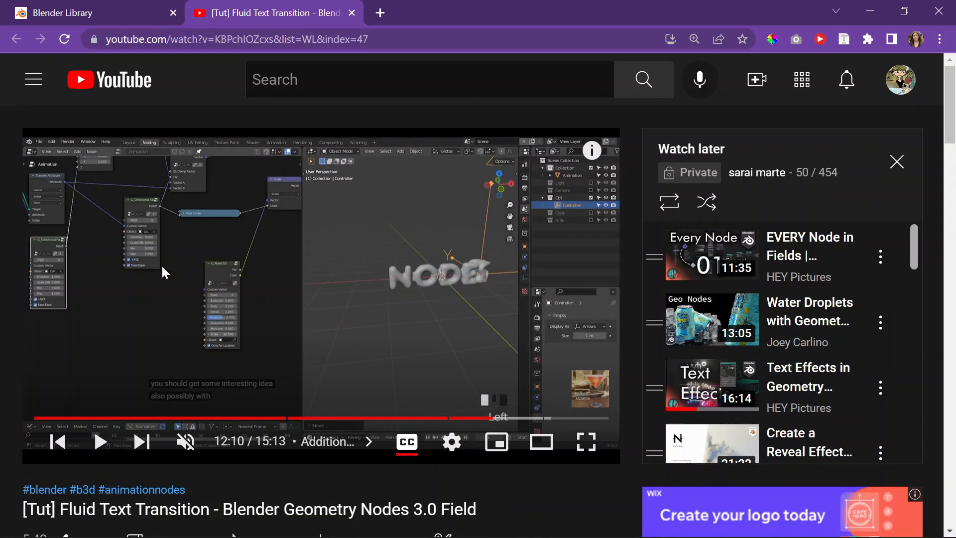
click(870, 11)
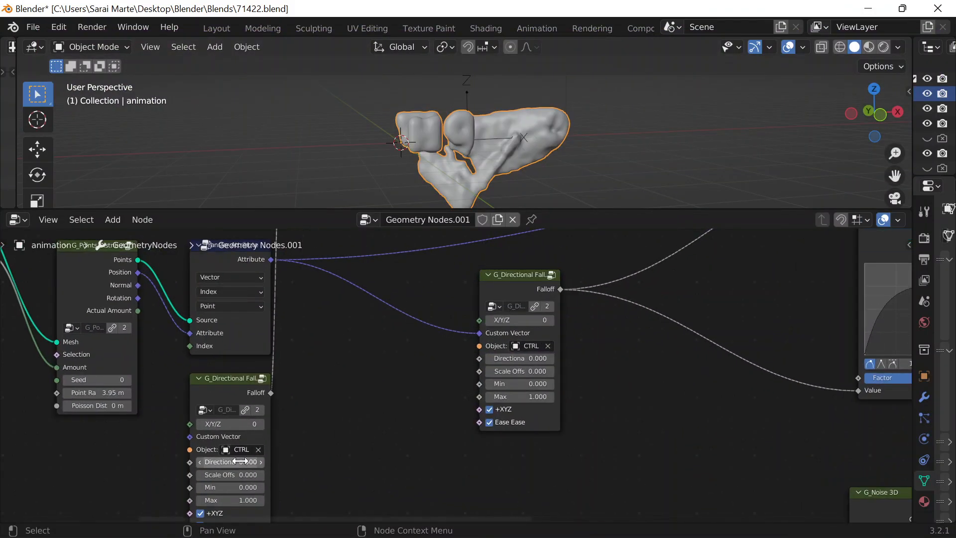
key(Return)
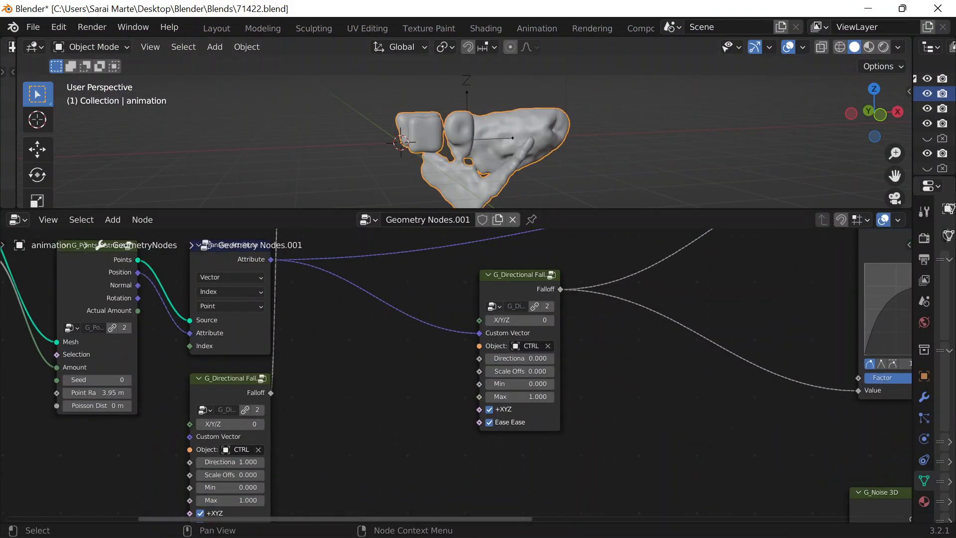
Step: Play the tutorial in Chrome up to the part that adds another vector math node, and return to Blender
click(712, 521)
click(364, 224)
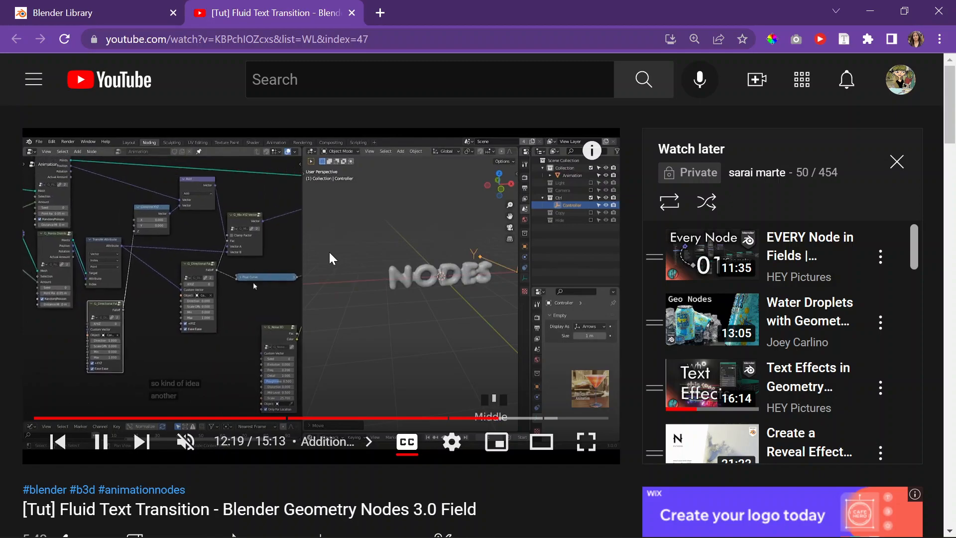
click(320, 227)
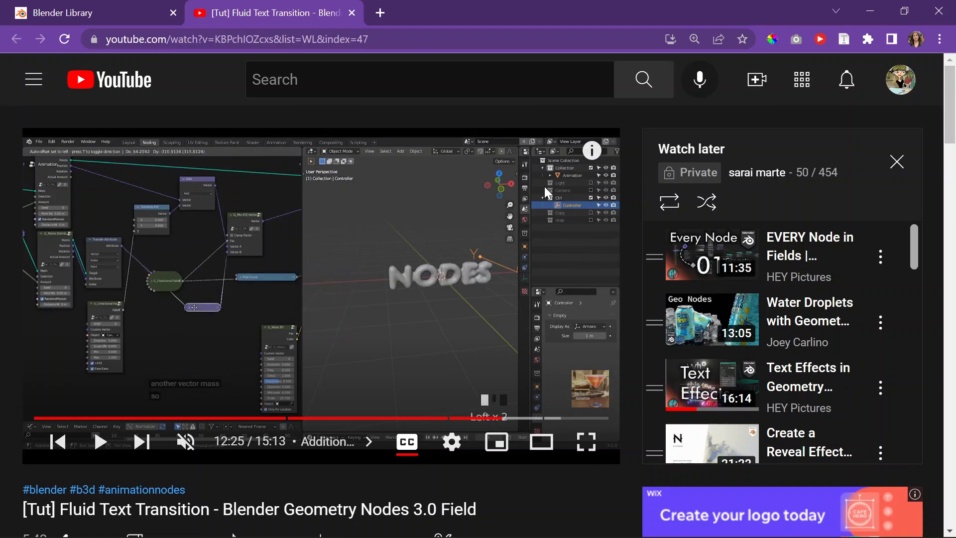
click(865, 8)
Step: Duplicate the Add node and insert the copy into the link from Transfer Attribute to Vector B of G_Mix XYZ Vector
middle_drag(399, 302, 313, 423)
middle_drag(389, 377, 433, 439)
scroll(433, 439, down, 1)
click(407, 274)
scroll(424, 351, down, 3)
middle_drag(423, 359, 401, 328)
key(shift+d)
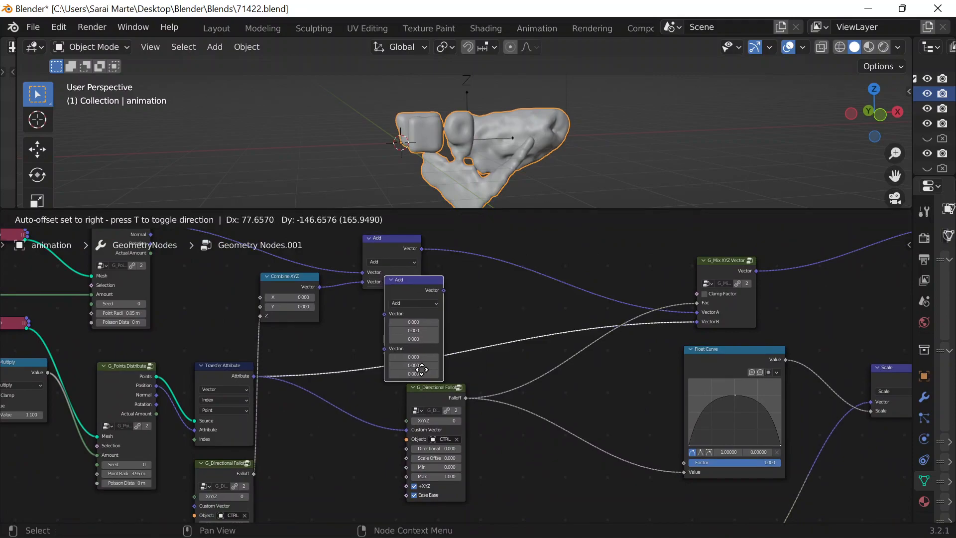
click(438, 373)
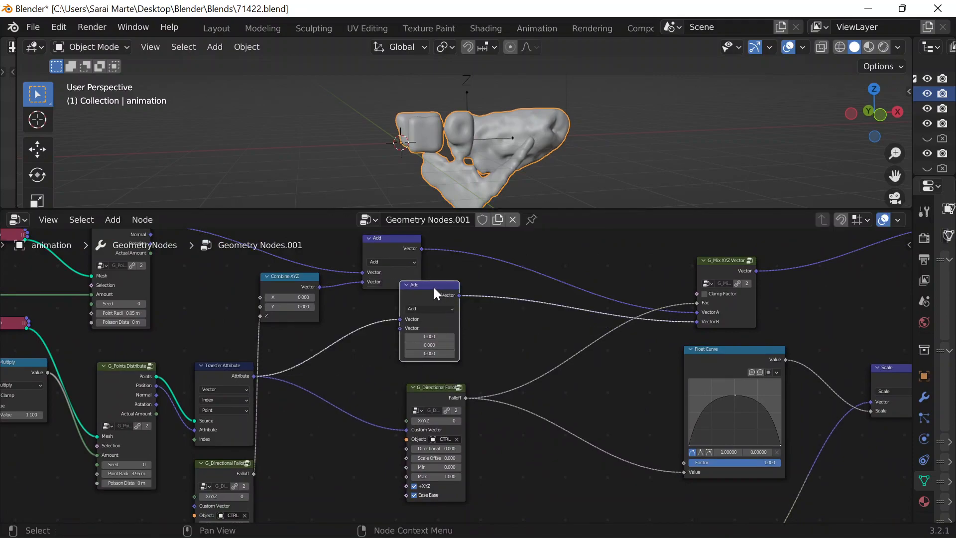
Step: Watch the next tutorial section in Chrome and, back in Blender, duplicate the Combine XYZ node to the space below the new Add node's input link
click(711, 531)
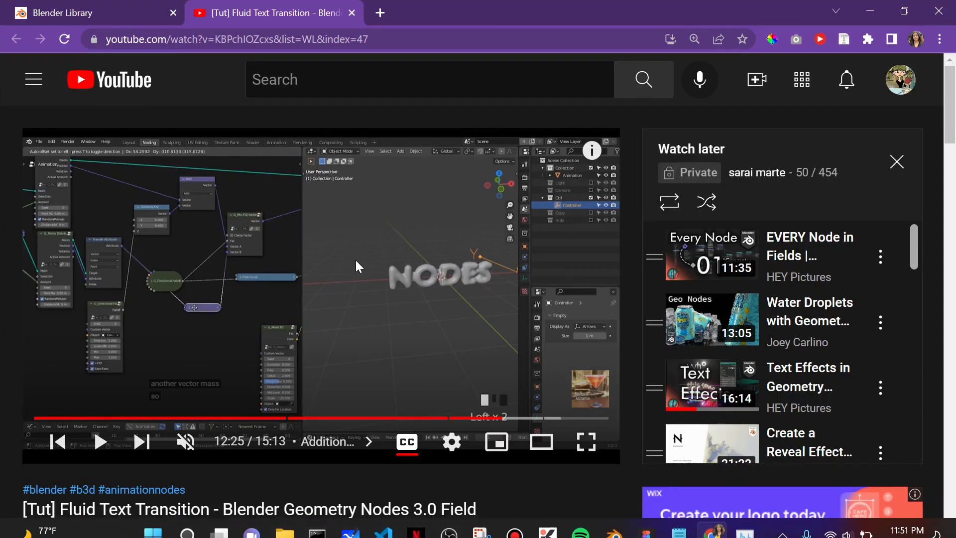
click(354, 246)
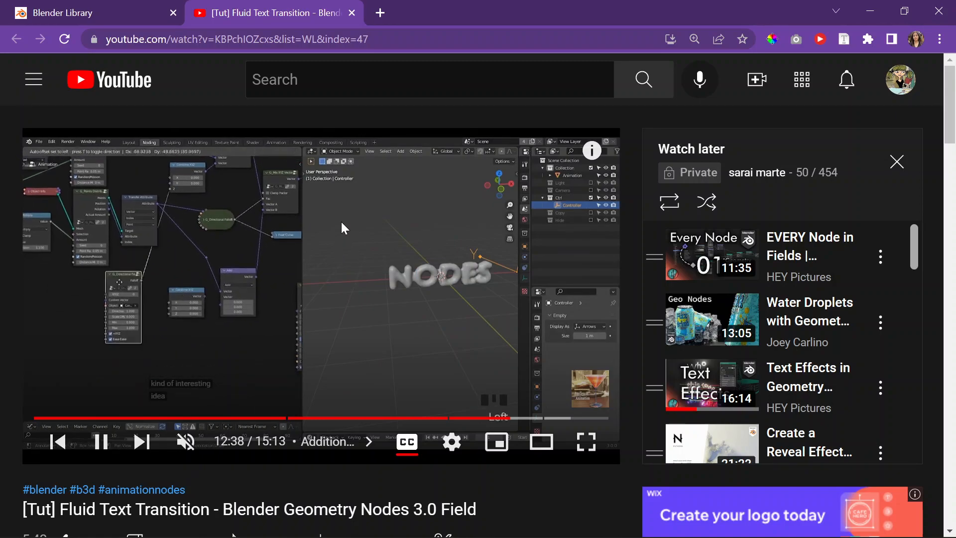
click(308, 230)
click(870, 8)
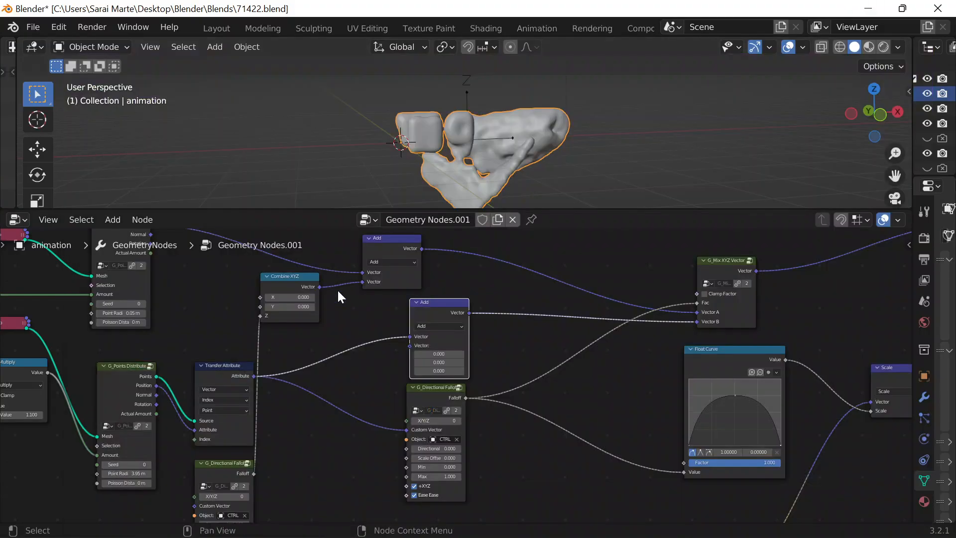
drag(288, 281, 341, 438)
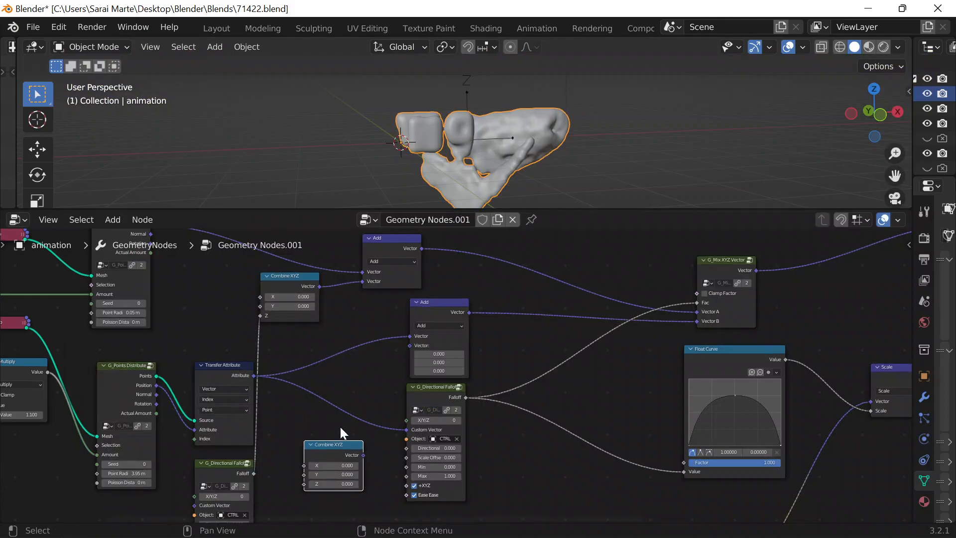
Step: Spread out the G_Directional Falloff feeding the mix and the new Add node, and move the duplicated Combine XYZ above that Add
middle_drag(441, 370, 423, 300)
drag(426, 330, 463, 461)
drag(418, 241, 446, 290)
drag(319, 374, 354, 249)
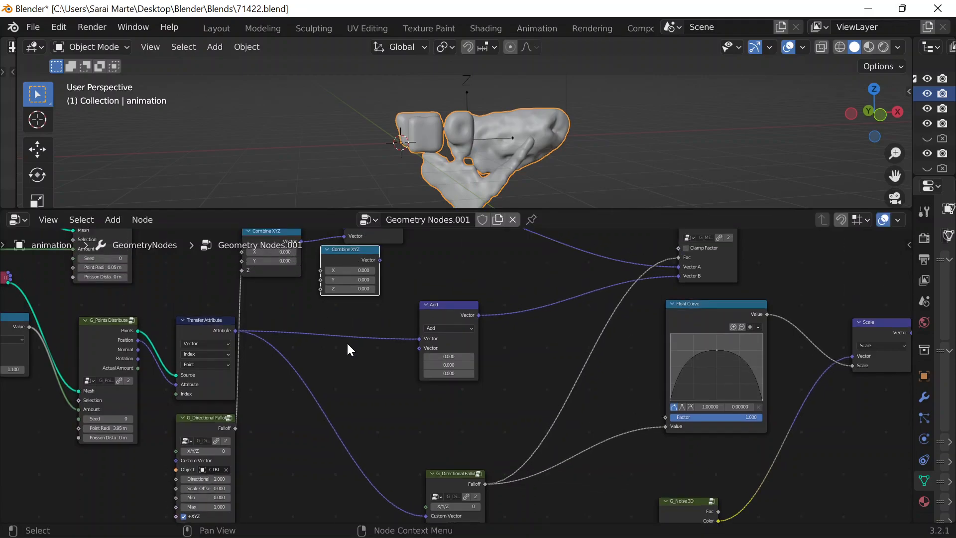
Step: Move the whole group of input, point distribution, Transfer Attribute, duplicated falloff and first Combine XYZ nodes left, away from the Add nodes
scroll(351, 354, down, 4)
scroll(357, 363, down, 4)
middle_drag(357, 363, 473, 390)
drag(196, 277, 443, 496)
drag(445, 338, 446, 338)
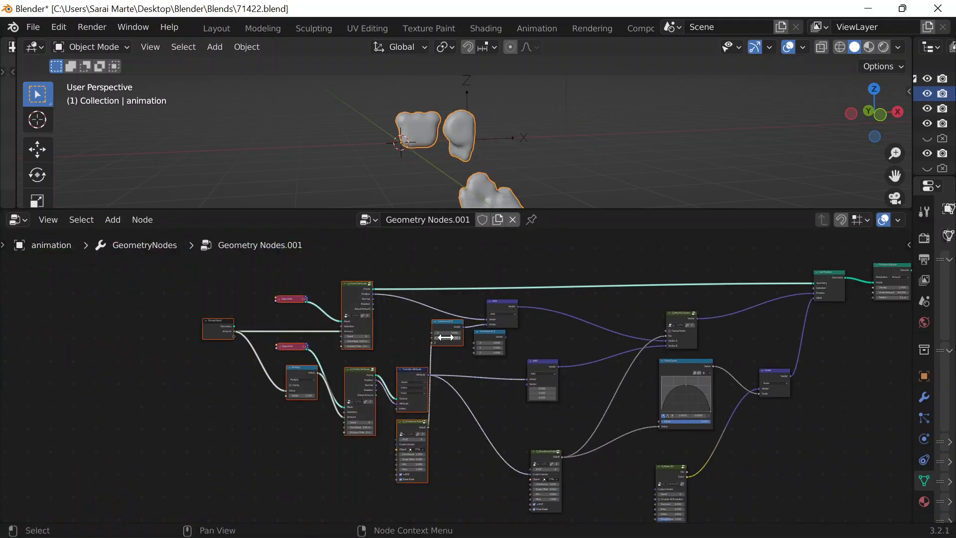
key(g)
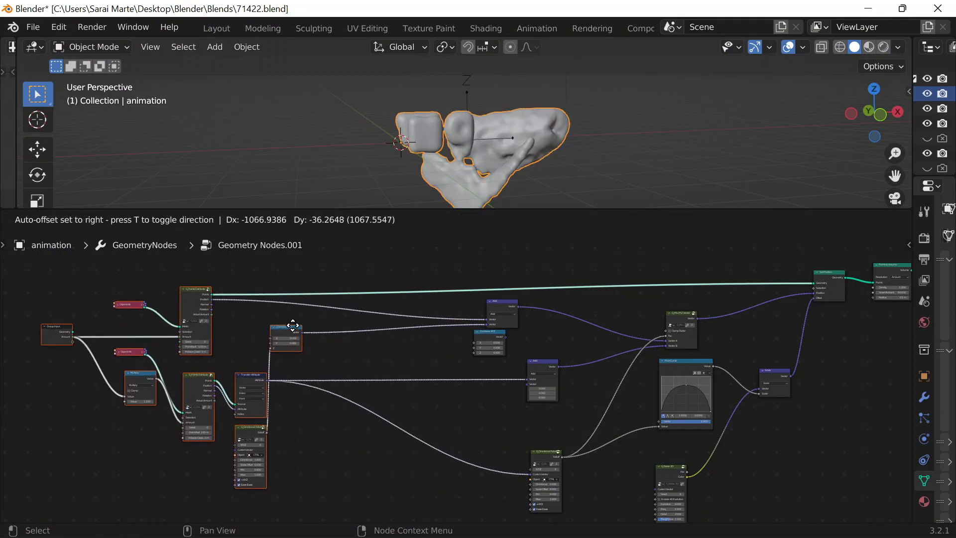
click(403, 334)
click(404, 339)
middle_drag(407, 352, 312, 329)
Step: Check the node layout in the Chrome tutorial and, in Blender, place the duplicated Combine XYZ beside the lowered duplicate G_Directional Falloff
mouse_move(745, 526)
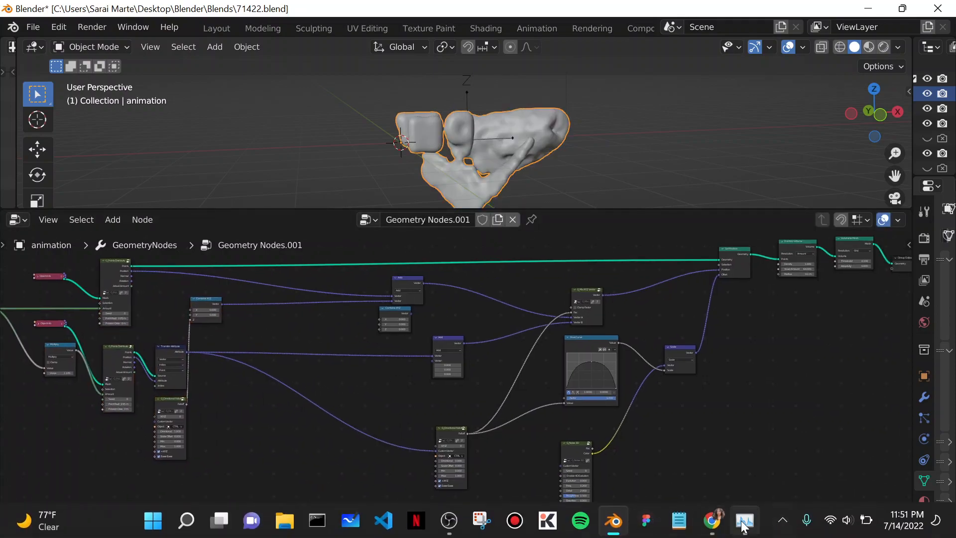
click(712, 521)
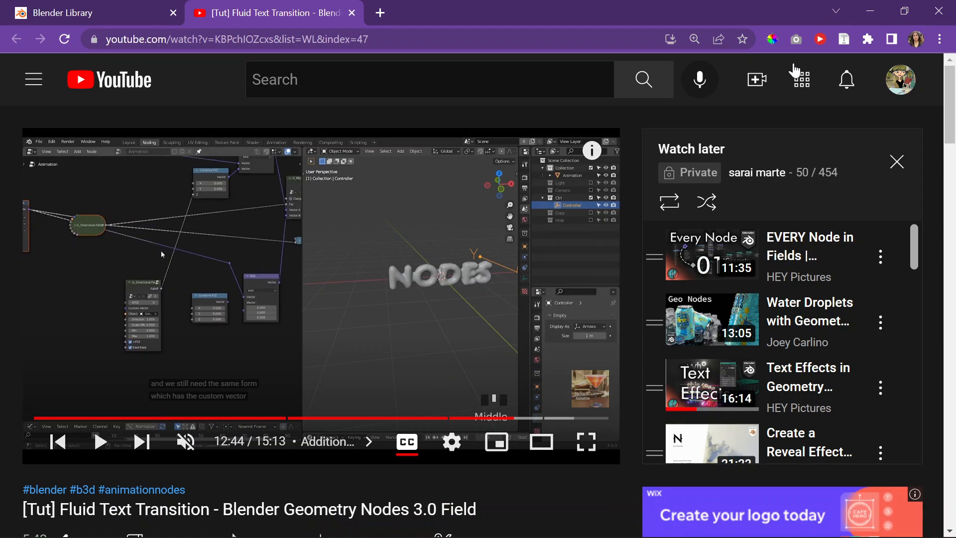
click(869, 12)
middle_drag(344, 433, 427, 372)
scroll(427, 374, up, 3)
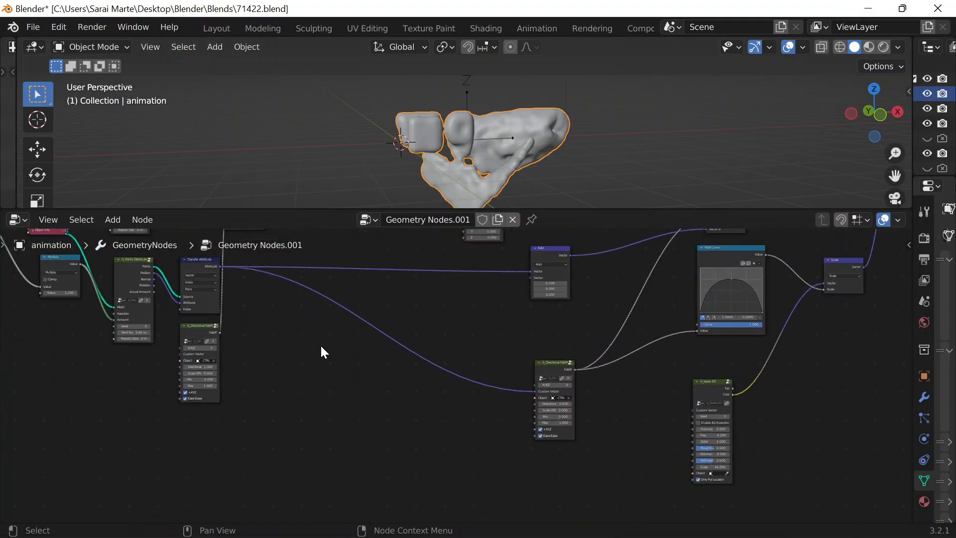
drag(204, 331, 241, 376)
middle_drag(343, 342, 359, 404)
drag(504, 300, 344, 465)
scroll(435, 410, down, 1)
Step: Compare with the Chrome tutorial and, in Blender, move the second Add node next to the lower Combine XYZ
mouse_move(606, 507)
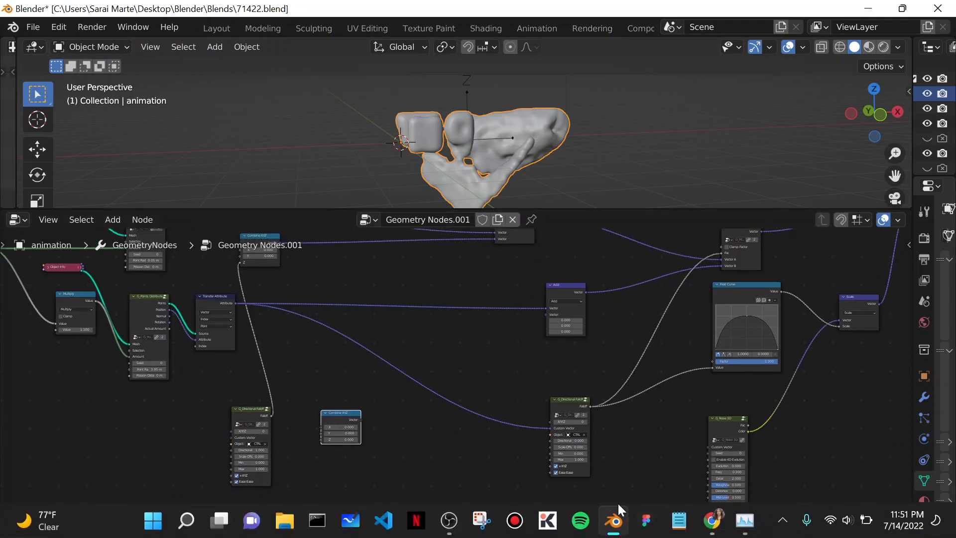
click(712, 523)
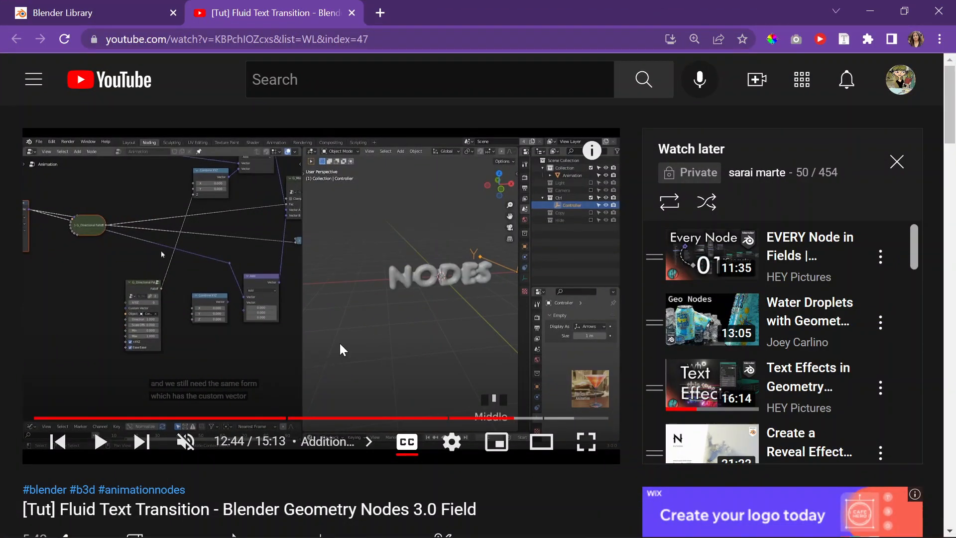
click(870, 11)
drag(568, 296, 415, 423)
click(717, 527)
click(870, 11)
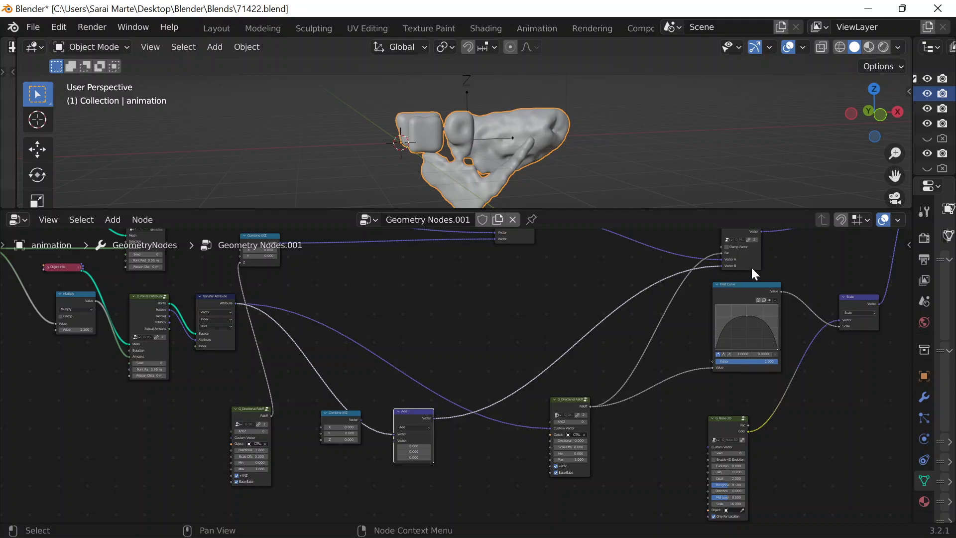
Step: Move the G_Mix XYZ Vector node left, closer to the Add nodes and away from the Float Curve
middle_drag(548, 290, 542, 328)
drag(739, 252, 597, 283)
middle_drag(474, 363, 518, 321)
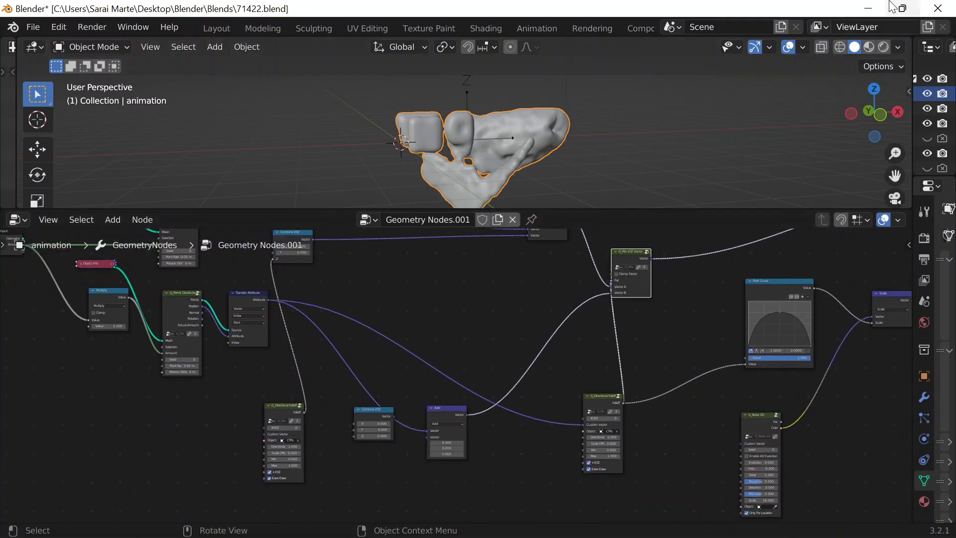
Step: Play the Chrome tutorial up to 12:46, where the directional falloff is expanded and moved, and return to Blender
click(868, 8)
click(705, 532)
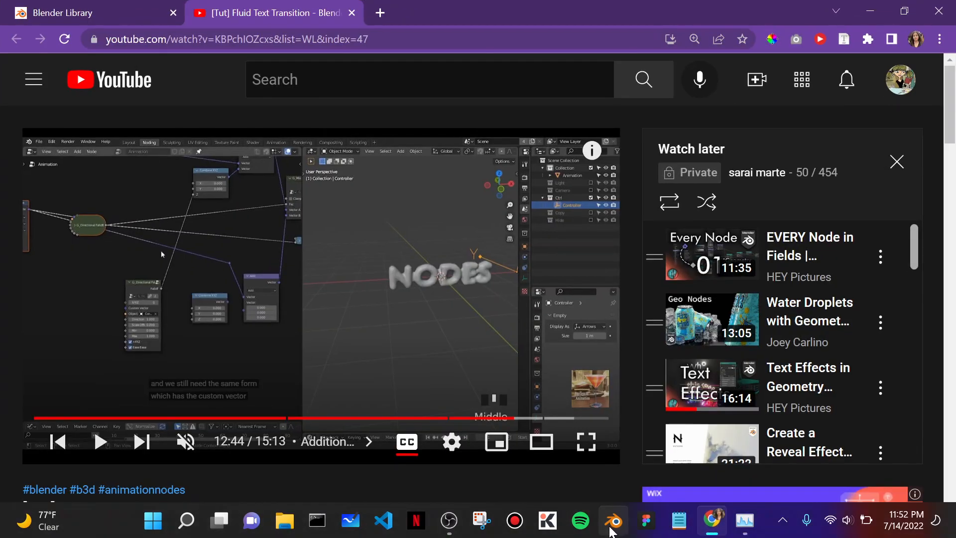
click(356, 291)
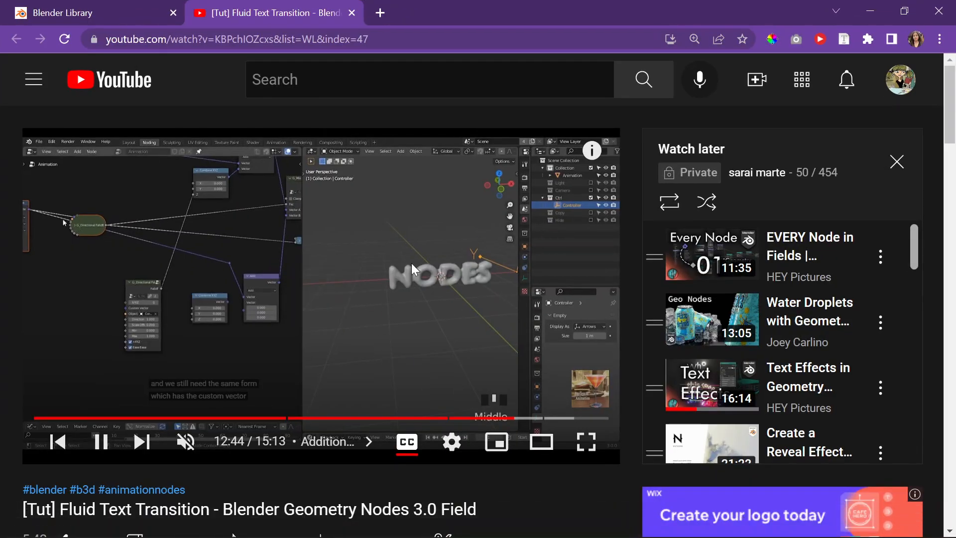
click(870, 11)
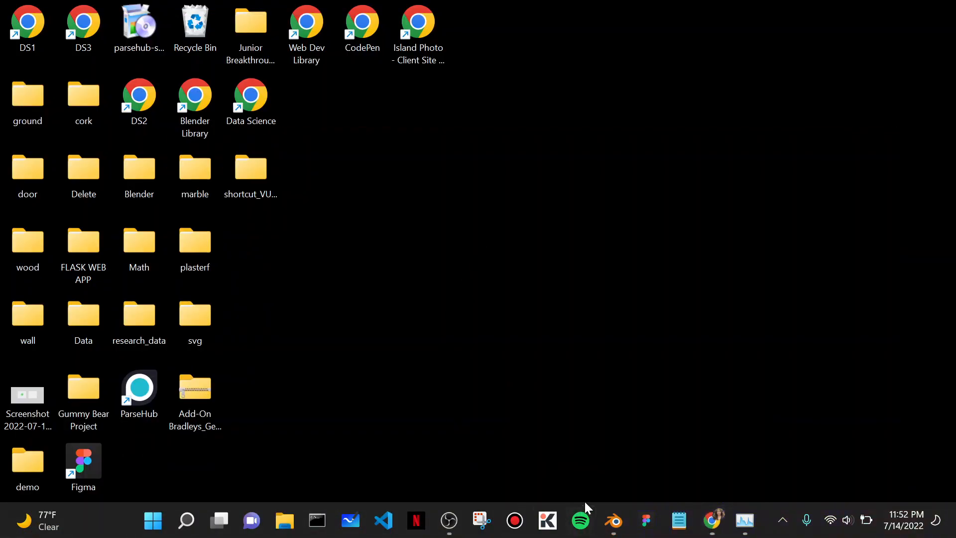
click(707, 522)
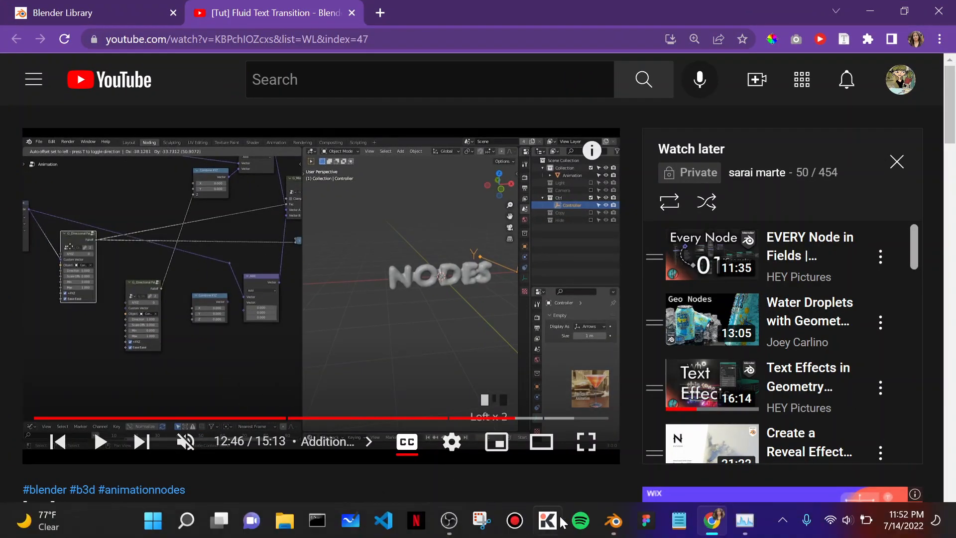
click(612, 522)
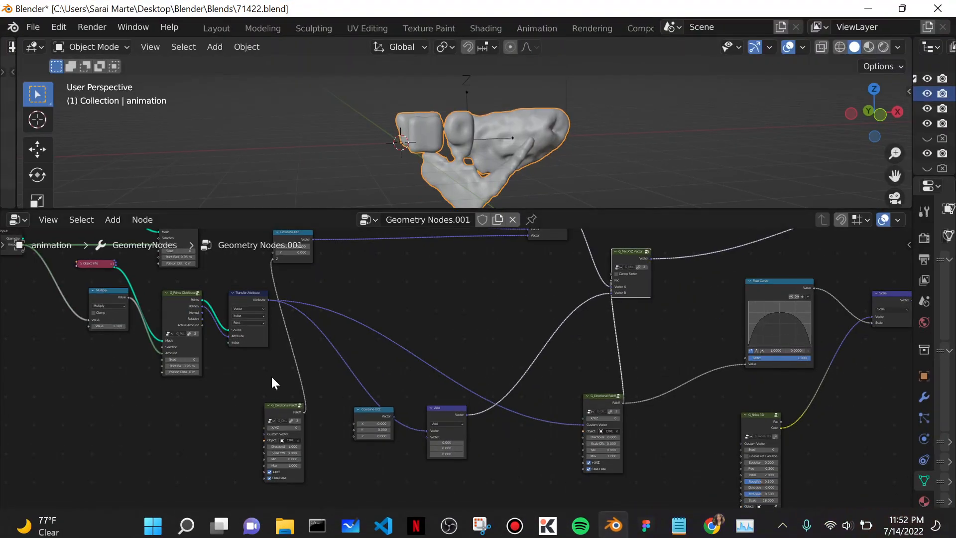
Step: Move the G_Directional Falloff that drives G_Mix XYZ Vector closer to the lower Add node
scroll(548, 380, up, 1)
drag(590, 378, 546, 379)
middle_drag(344, 374, 502, 339)
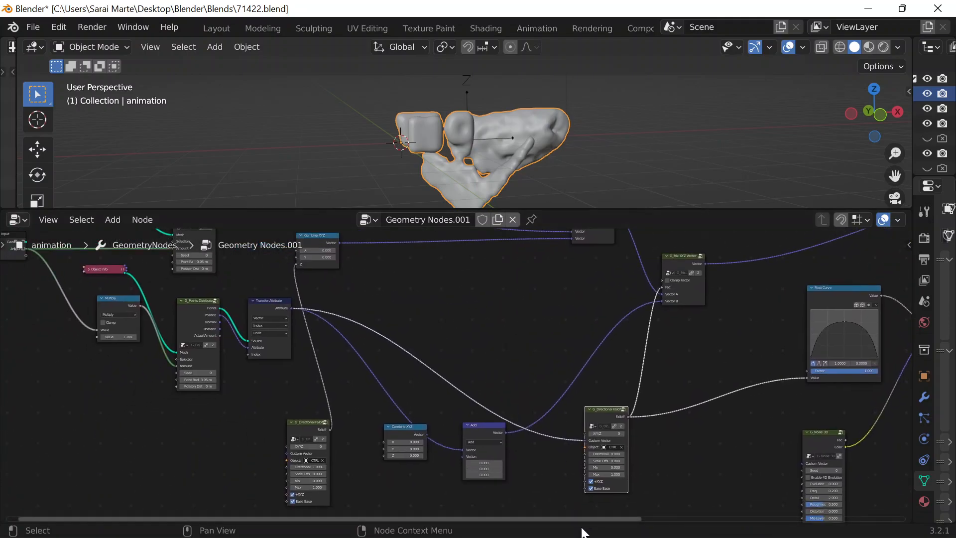
middle_drag(320, 406, 323, 409)
scroll(498, 428, up, 5)
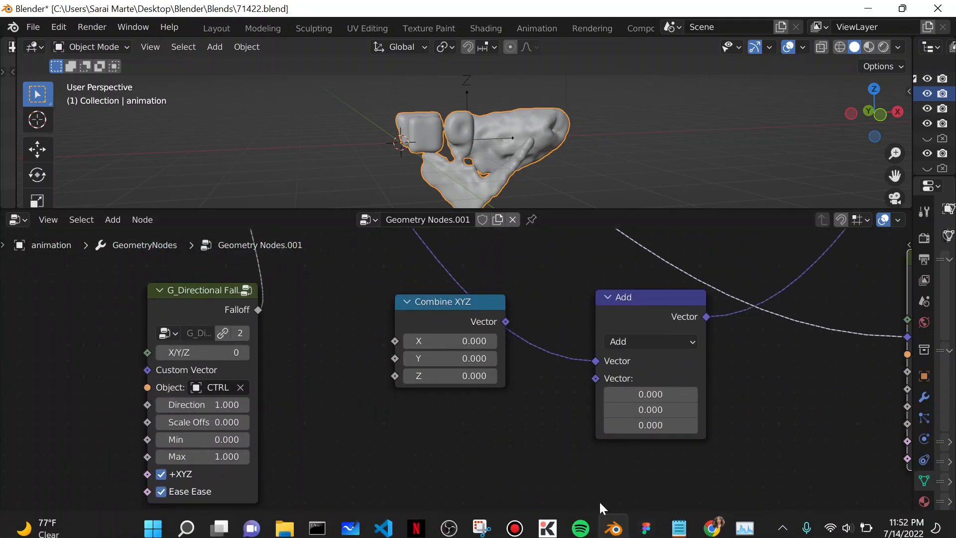
Step: Play the Chrome tutorial up to 12:49, where the falloff is linked to the second Combine XYZ, and return to Blender
click(711, 522)
click(347, 304)
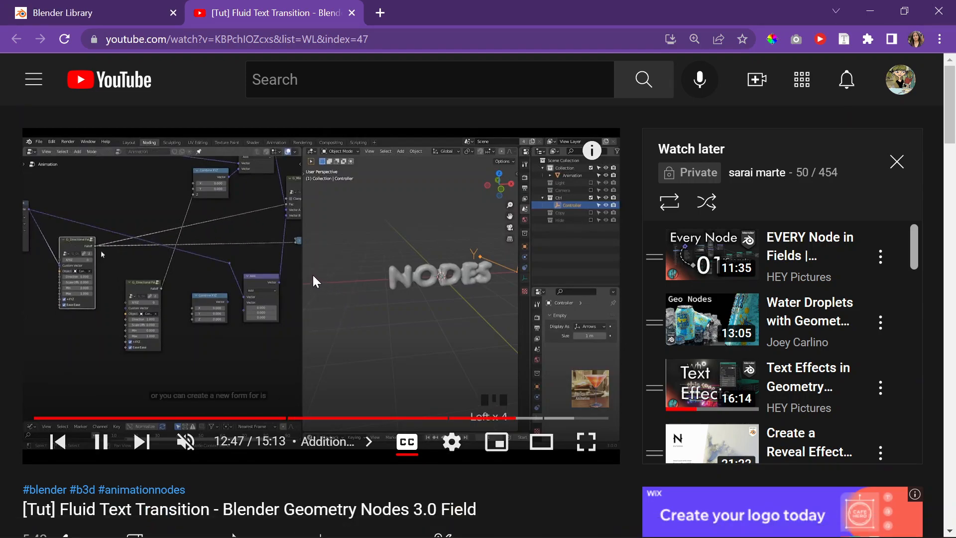
click(274, 241)
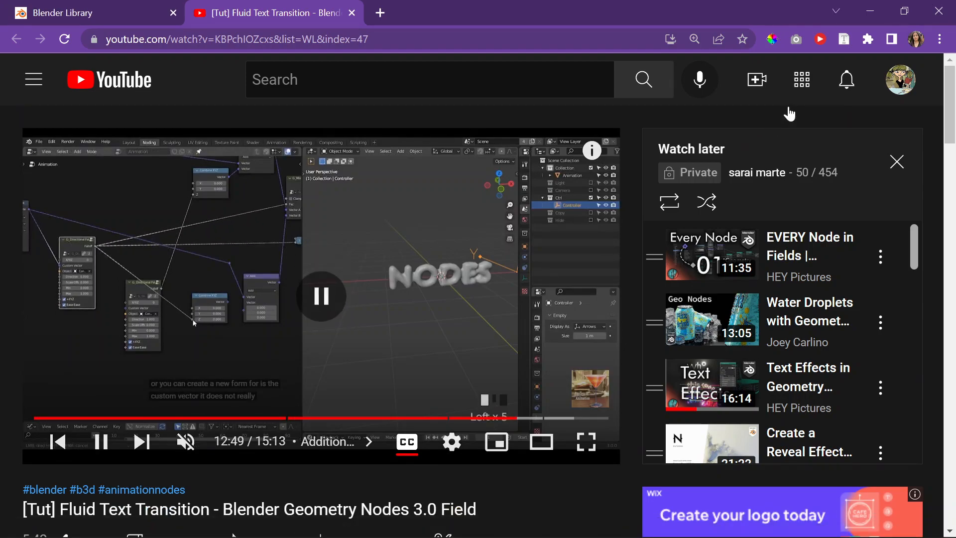
click(863, 8)
Step: Move the lower G_Points Distribute and the Transfer Attribute node down toward the duplicated G_Directional Falloff
middle_drag(345, 389, 454, 490)
scroll(250, 345, down, 12)
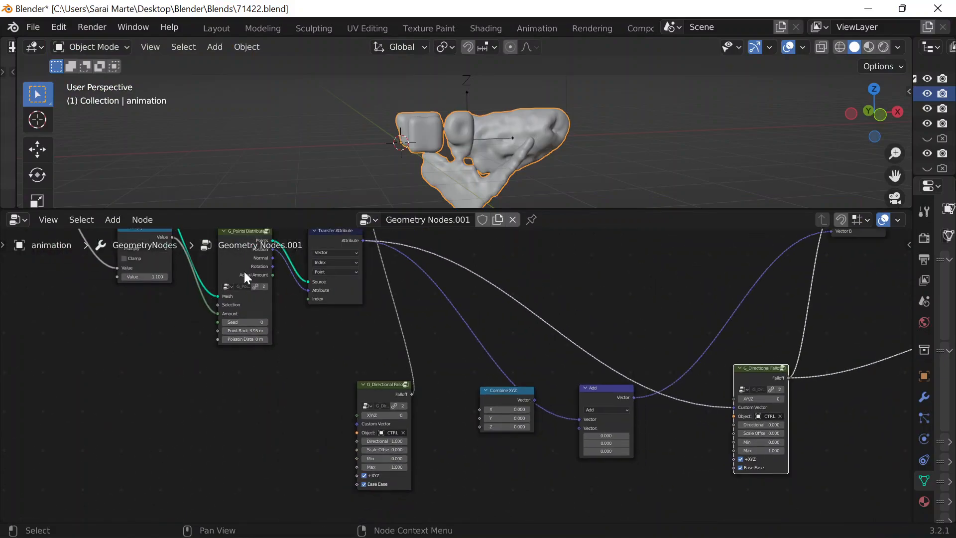
drag(269, 253, 268, 367)
drag(336, 277, 336, 320)
middle_drag(474, 385, 393, 357)
scroll(393, 356, up, 3)
Step: Recheck the paused tutorial frame in Chrome and, in Blender, move the lower G_Points Distribute node further left
mouse_move(612, 534)
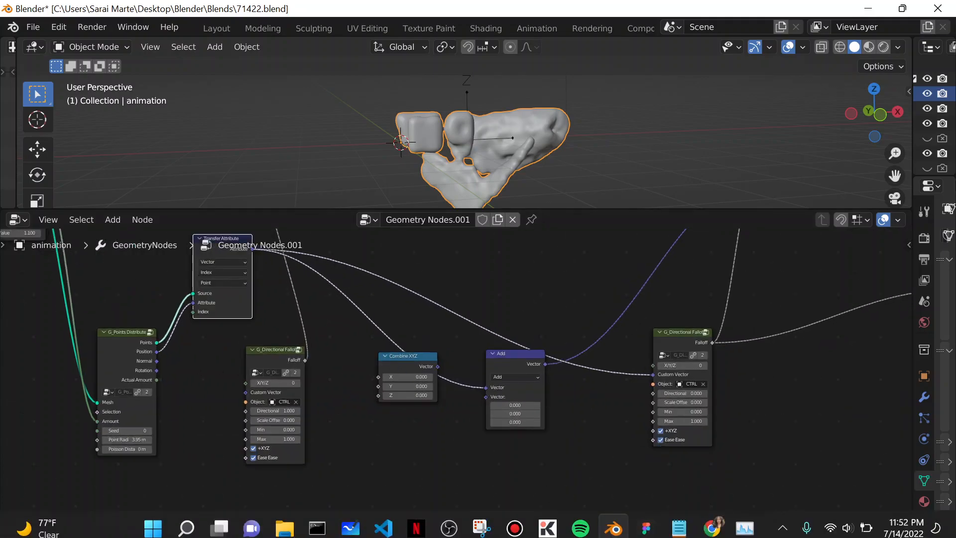
click(704, 518)
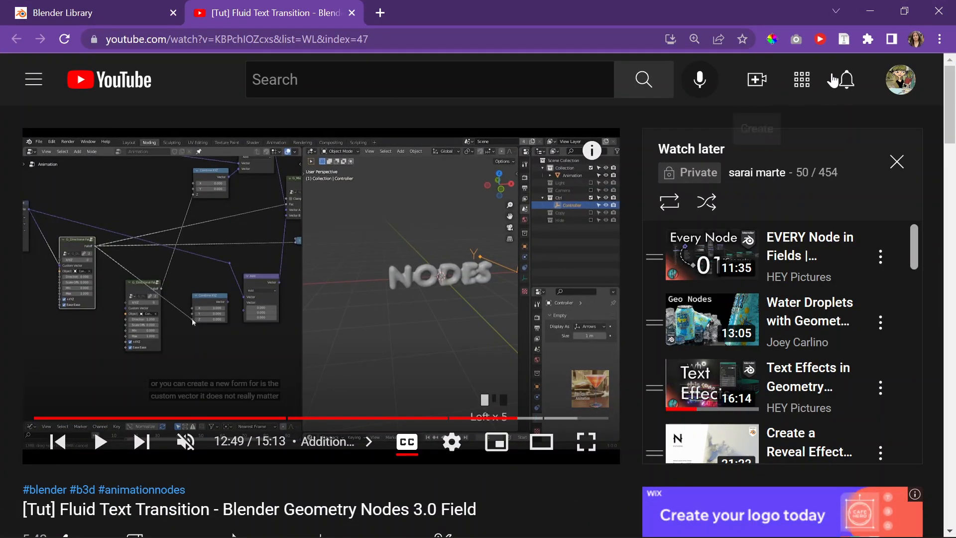
click(873, 11)
middle_drag(178, 350, 300, 386)
drag(156, 363, 128, 347)
Step: Compare the paused Chrome tutorial frame with the node links in Blender around the directional falloffs and the lower Combine XYZ
mouse_move(548, 537)
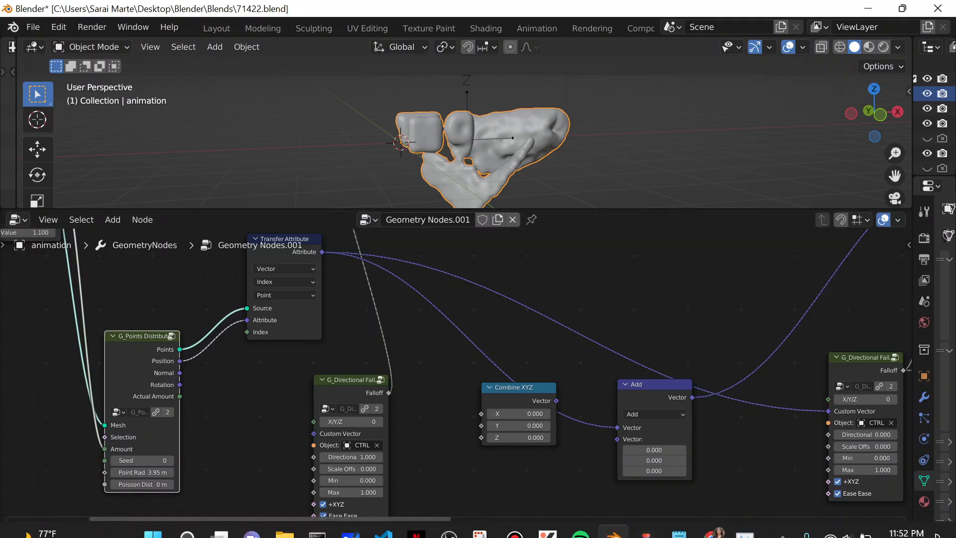
click(711, 521)
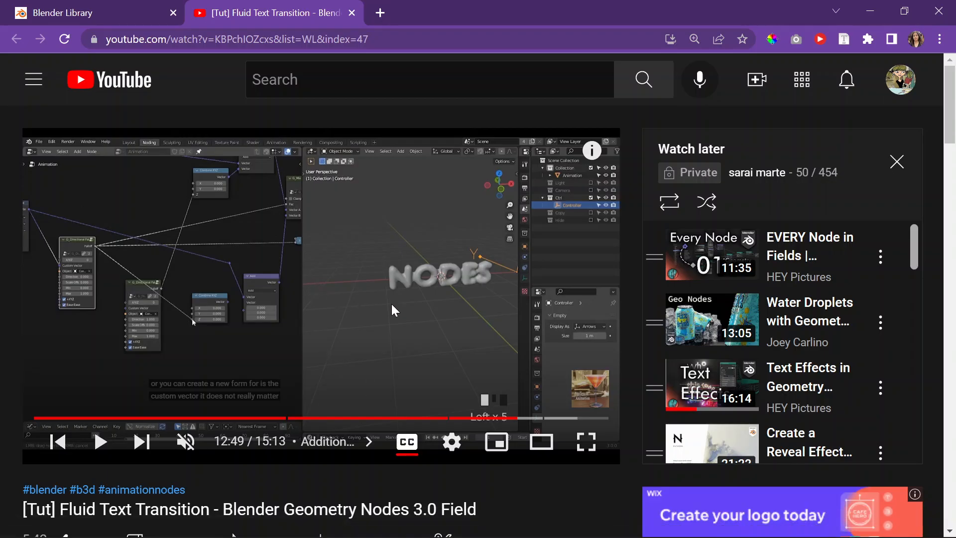
click(870, 11)
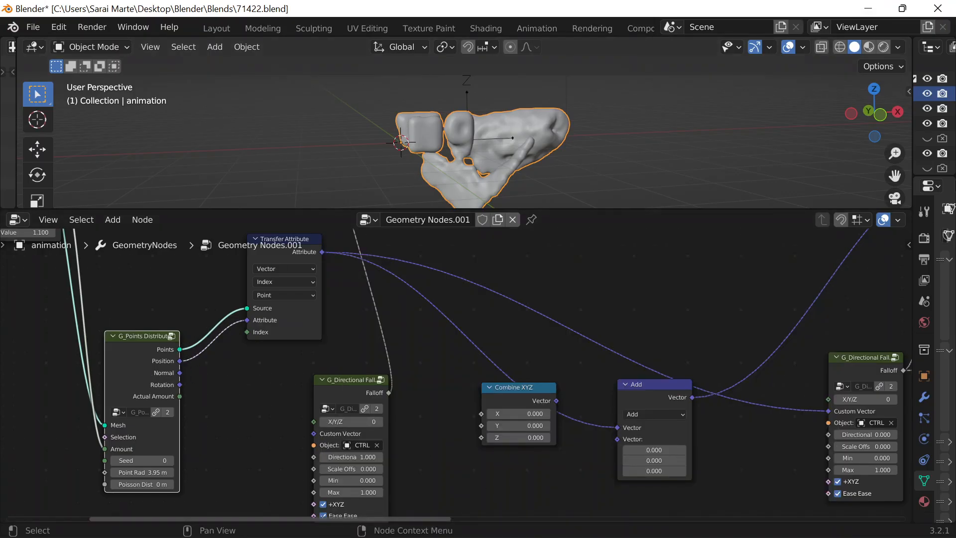
mouse_move(667, 531)
click(709, 528)
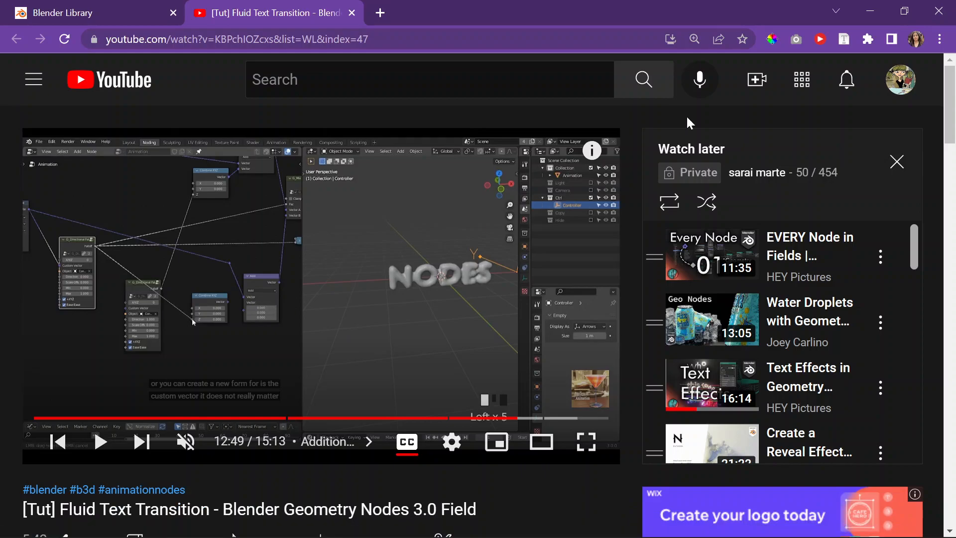
click(873, 11)
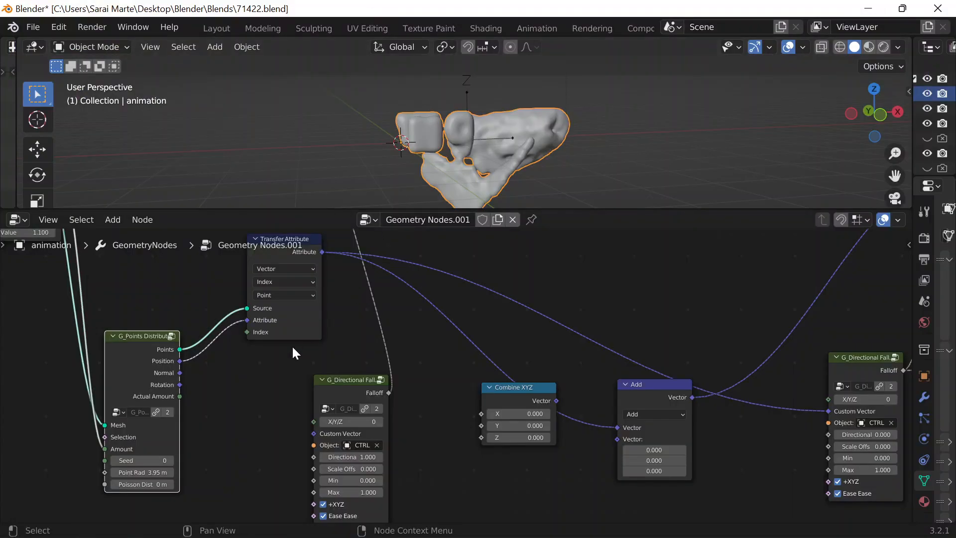
Step: Move the lower G_Points Distribute node back up beside the Multiply node
scroll(267, 396, down, 4)
scroll(313, 396, down, 1)
drag(343, 384, 344, 295)
middle_drag(262, 443, 208, 512)
scroll(337, 268, up, 2)
scroll(337, 269, up, 1)
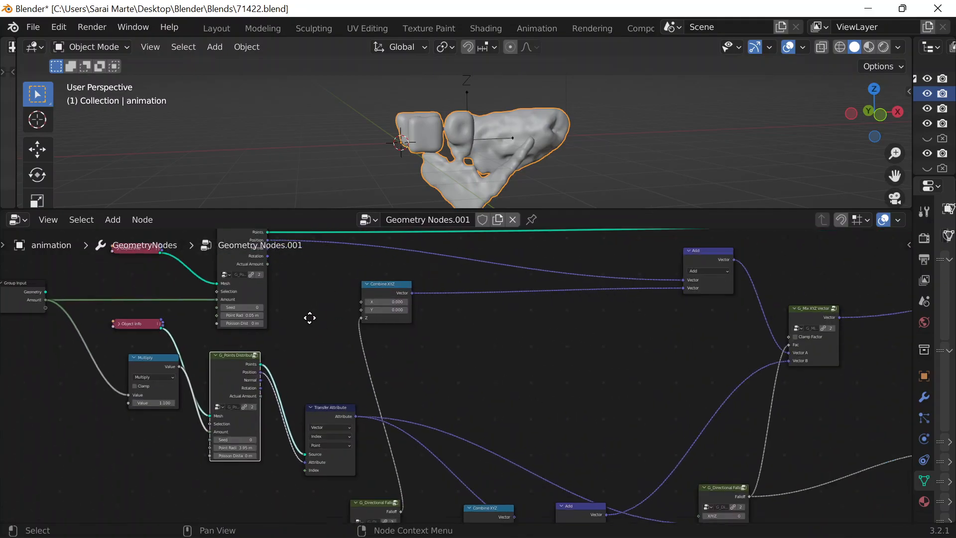
Step: Examine the node tree's links from Transfer Attribute through the falloffs, Combine XYZ and Add nodes to G_Mix XYZ Vector
middle_drag(318, 329, 250, 241)
middle_drag(475, 300, 427, 254)
scroll(236, 344, up, 2)
scroll(235, 355, down, 2)
scroll(223, 354, up, 3)
scroll(224, 357, down, 3)
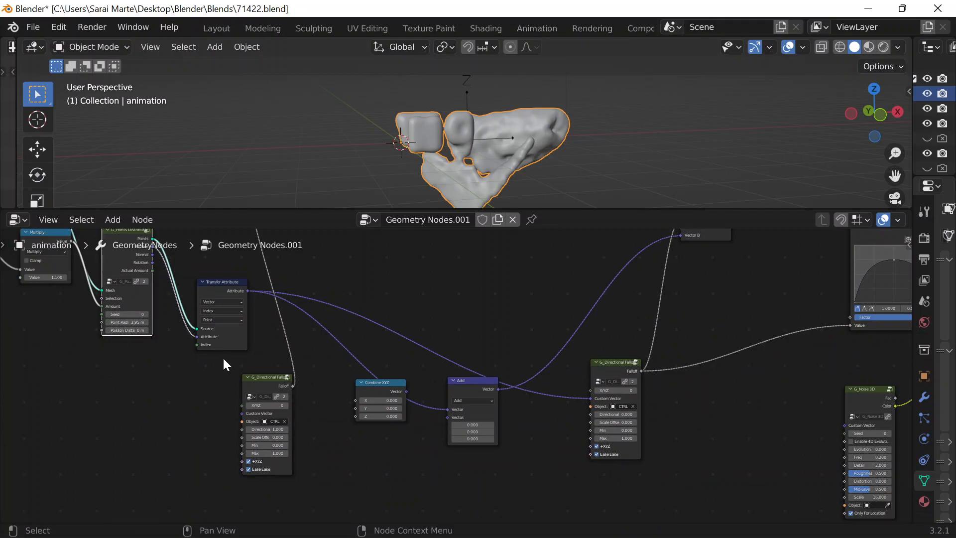
scroll(234, 345, down, 2)
scroll(247, 340, up, 3)
scroll(378, 287, down, 9)
middle_drag(420, 301, 295, 371)
scroll(518, 346, up, 9)
middle_drag(290, 417, 455, 277)
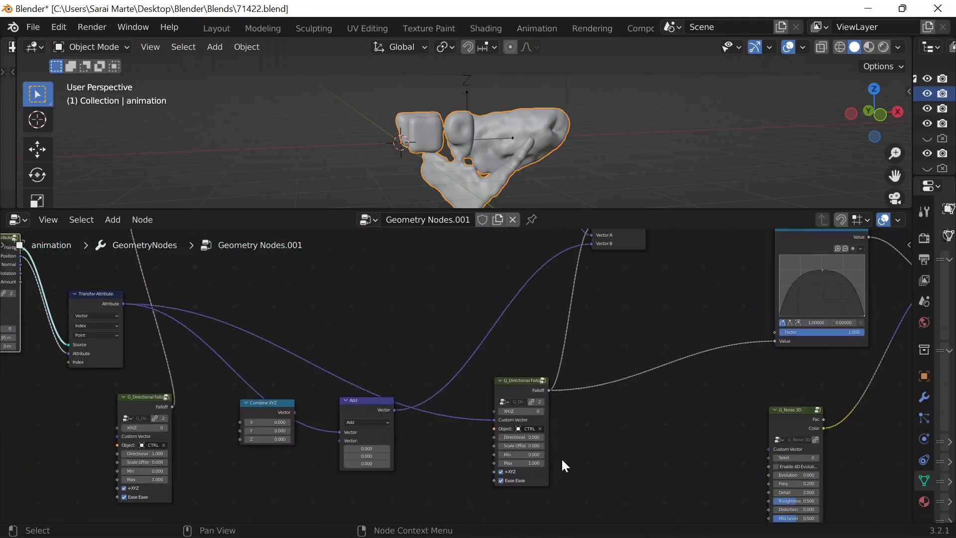
scroll(568, 475, down, 2)
scroll(652, 426, up, 2)
scroll(648, 423, up, 2)
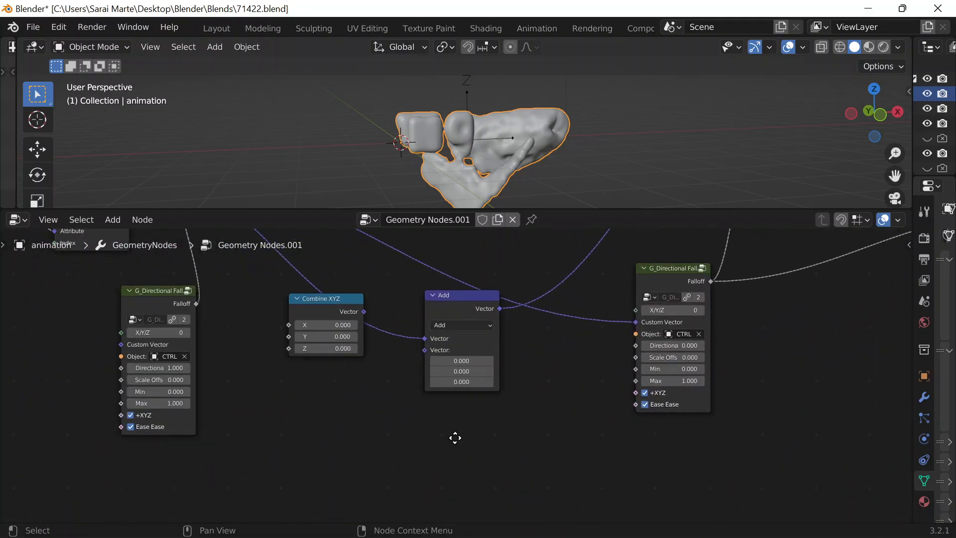
middle_drag(443, 431, 664, 507)
scroll(402, 357, down, 10)
middle_drag(264, 367, 253, 471)
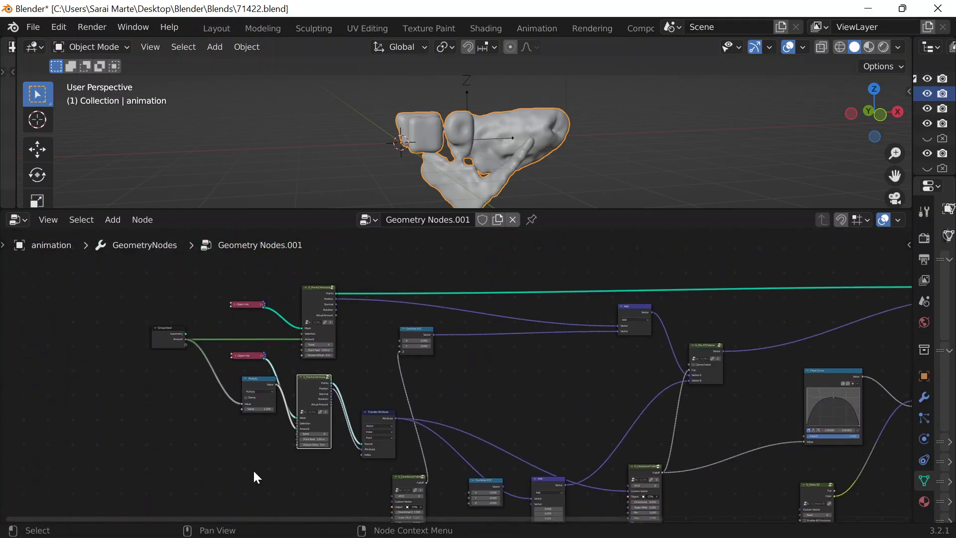
Step: Shift both G_Points Distribute nodes slightly up and to the right
drag(317, 294, 341, 270)
drag(333, 372, 340, 352)
scroll(569, 414, up, 4)
middle_drag(570, 414, 477, 277)
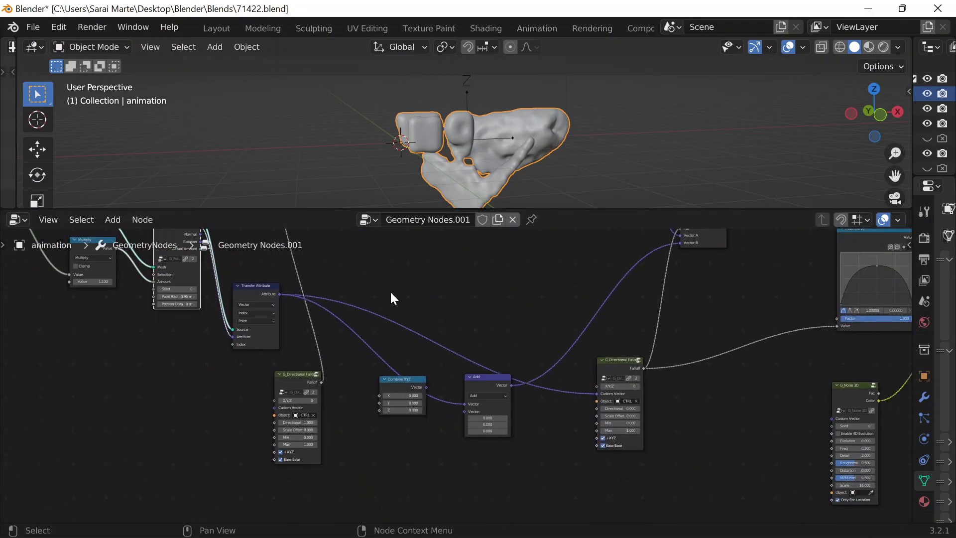
Step: Move the upper Combine XYZ and upper Add node closer together, above the lower Combine XYZ and Add pair
scroll(277, 381, up, 9)
middle_drag(229, 444, 359, 393)
scroll(356, 394, down, 3)
scroll(384, 291, down, 5)
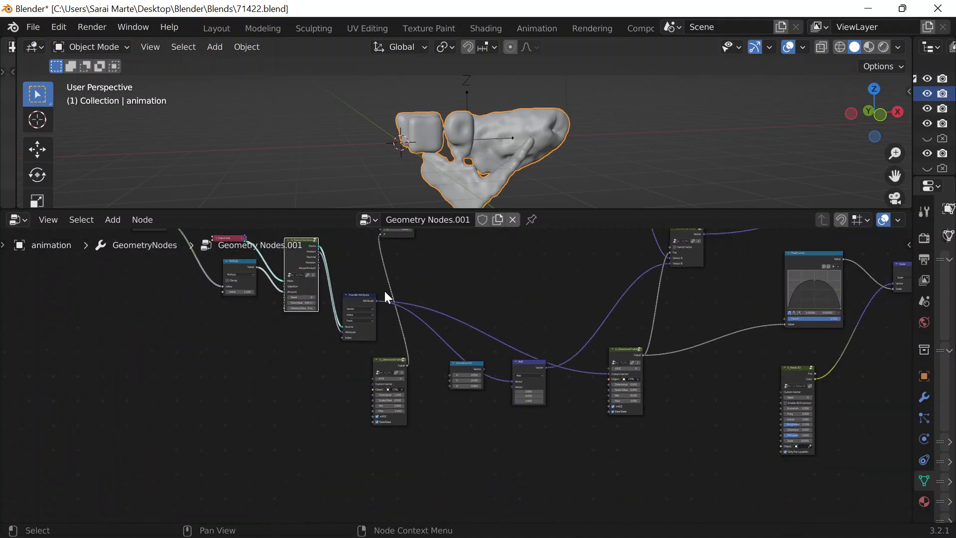
middle_drag(443, 264, 396, 343)
drag(353, 290, 460, 347)
drag(566, 263, 506, 337)
middle_drag(429, 402, 400, 327)
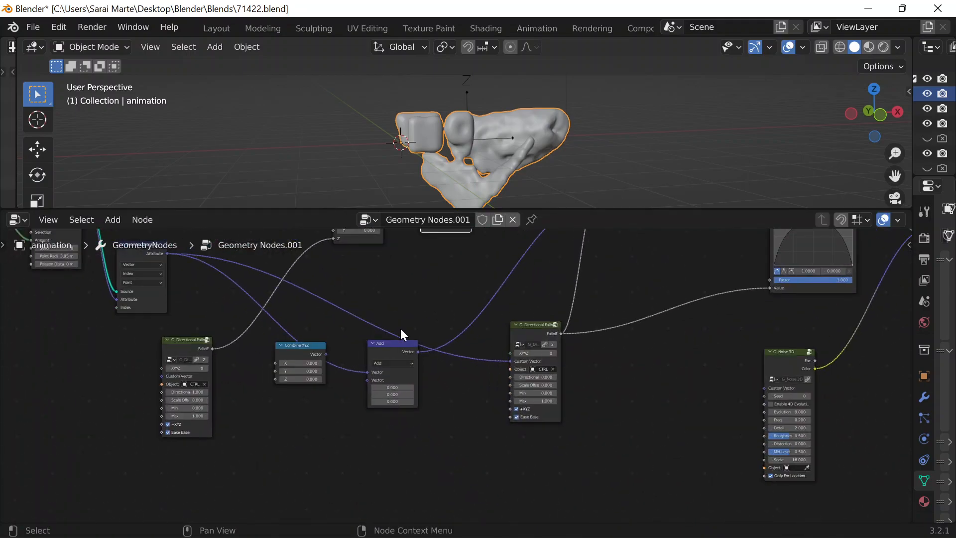
Step: Enlarge the node editor area upward and check the node layout against the tutorial video in the browser
scroll(472, 369, up, 5)
drag(581, 211, 581, 110)
scroll(440, 328, up, 1)
middle_drag(440, 327, 534, 290)
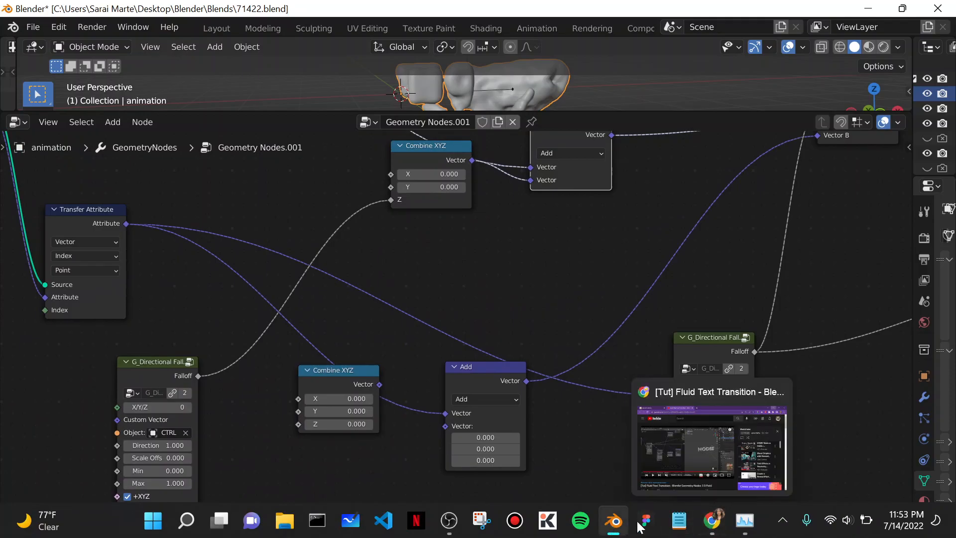
click(712, 521)
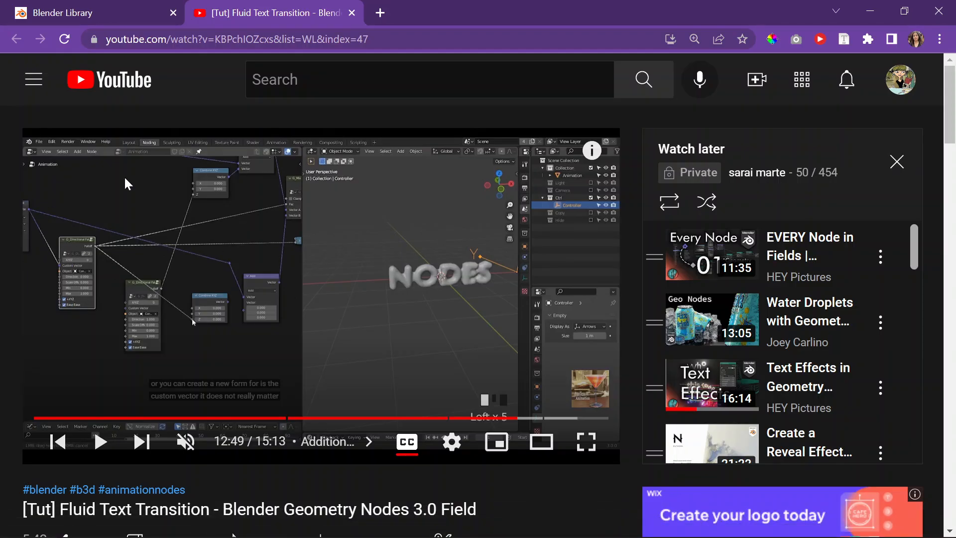
click(870, 11)
Step: Move both G_Directional Falloff nodes level with the lower Combine XYZ and Add nodes, checking the arrangement against the tutorial
middle_drag(189, 337, 258, 338)
drag(223, 358, 217, 307)
drag(763, 339, 704, 343)
middle_drag(574, 322, 371, 277)
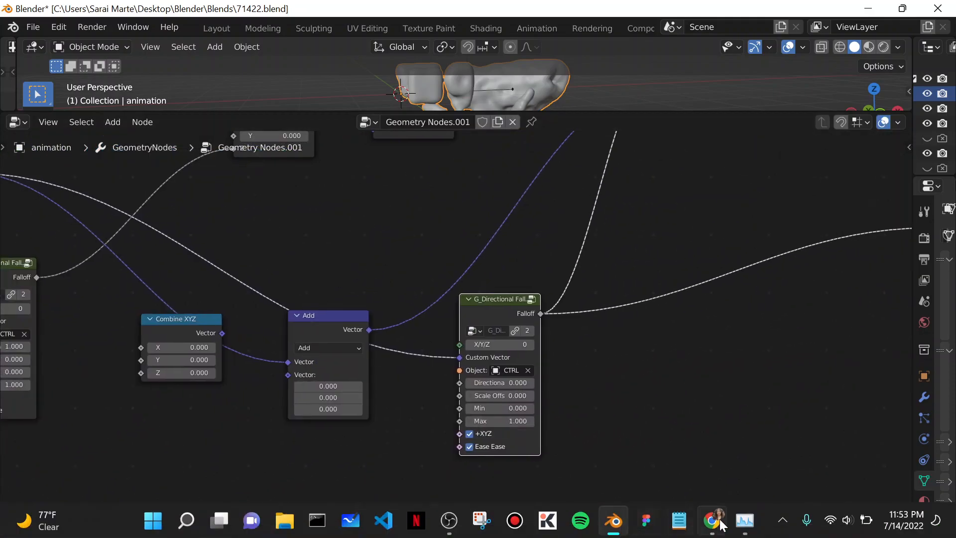
click(721, 524)
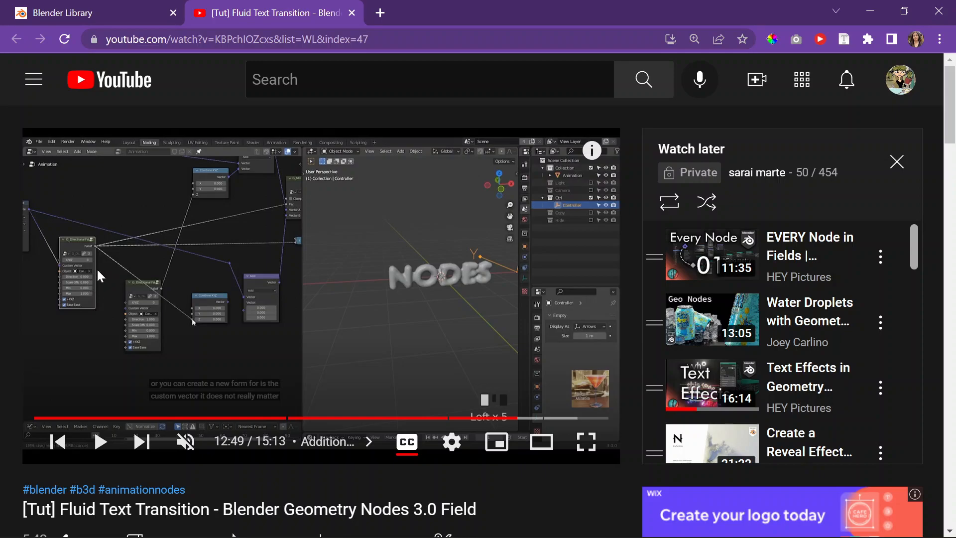
click(875, 16)
middle_drag(248, 337, 430, 270)
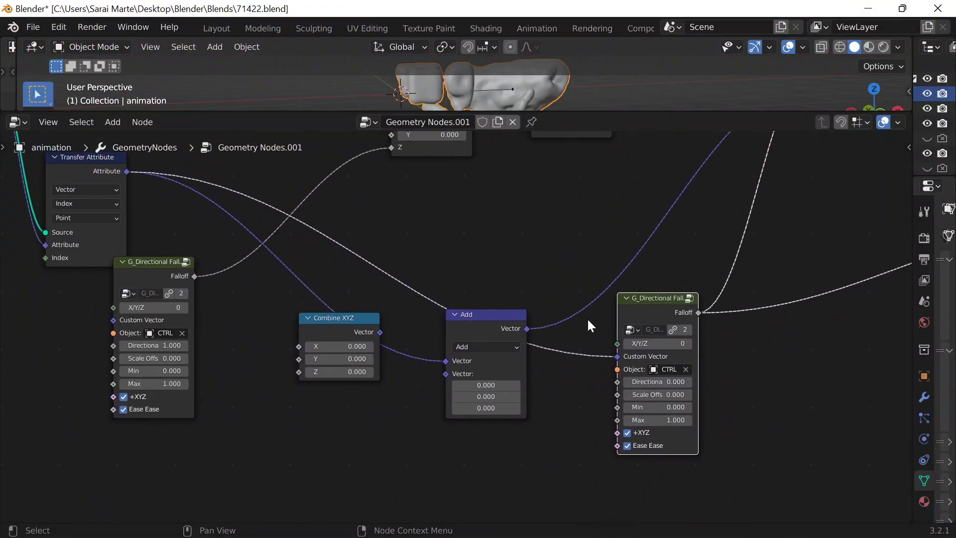
drag(663, 317, 679, 281)
Step: Examine how the two G_Directional Falloff nodes, the Combine XYZ and Add nodes and G_Mix XYZ Vector are linked
click(164, 276)
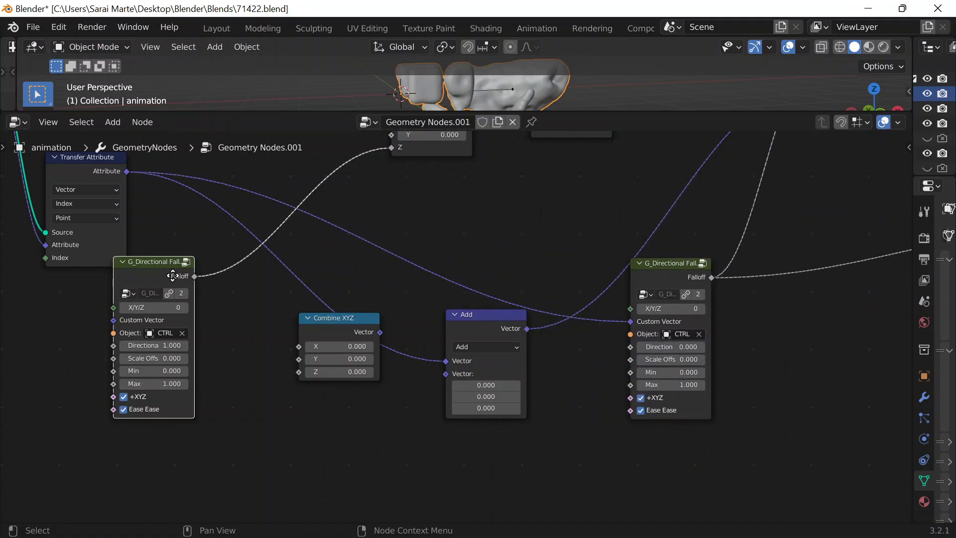
scroll(414, 235, down, 3)
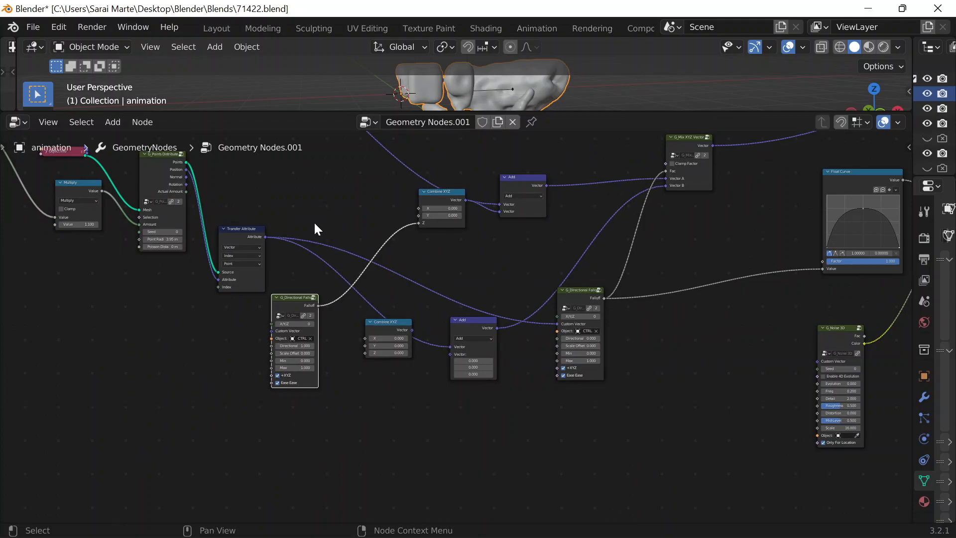
scroll(463, 262, up, 4)
middle_drag(522, 264, 587, 206)
scroll(580, 201, down, 5)
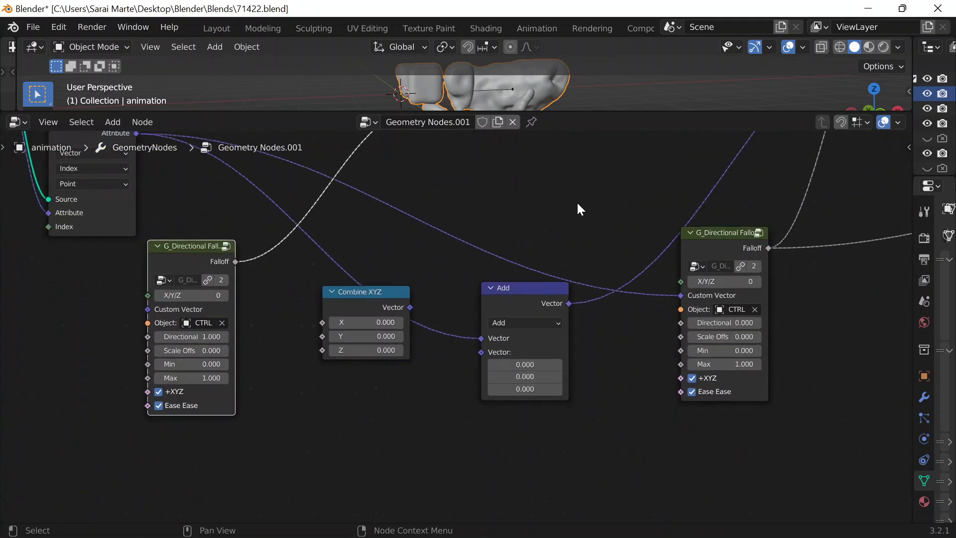
middle_drag(725, 230, 698, 267)
scroll(518, 249, up, 3)
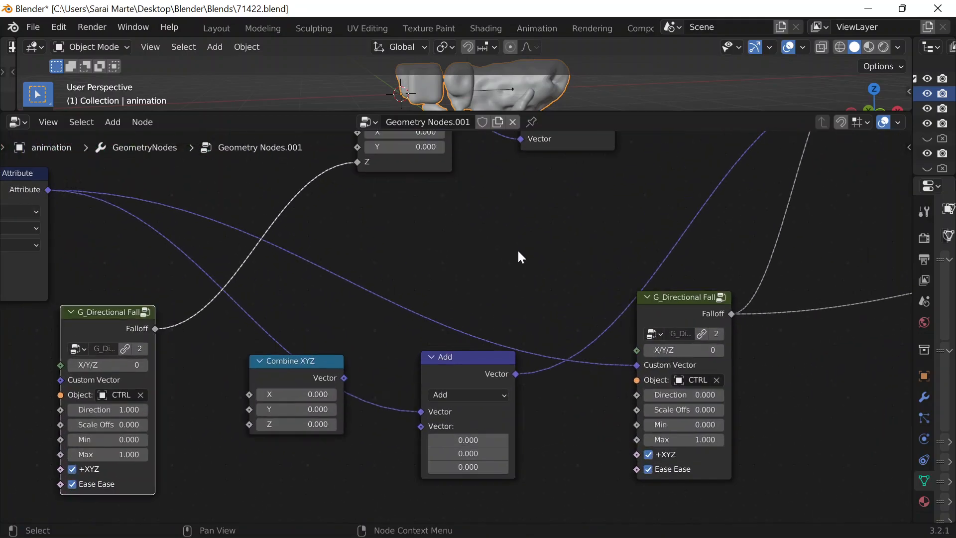
scroll(534, 202, up, 2)
scroll(534, 203, down, 2)
Step: Rearrange the lower row so the G_Directional Falloff feeding the Float Curve comes first, followed by Combine XYZ and Add
drag(726, 252, 716, 269)
scroll(586, 239, down, 4)
middle_drag(526, 249, 372, 273)
scroll(375, 281, down, 2)
drag(286, 332, 594, 340)
middle_drag(447, 258, 329, 294)
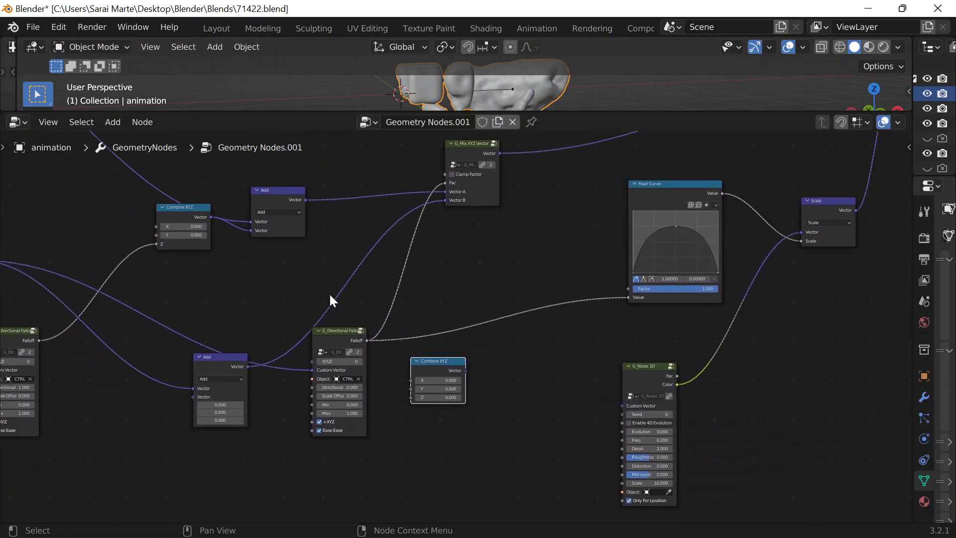
drag(353, 261, 543, 346)
drag(344, 344, 191, 362)
drag(456, 391, 303, 396)
drag(531, 351, 414, 329)
middle_drag(371, 282, 424, 245)
scroll(425, 259, up, 3)
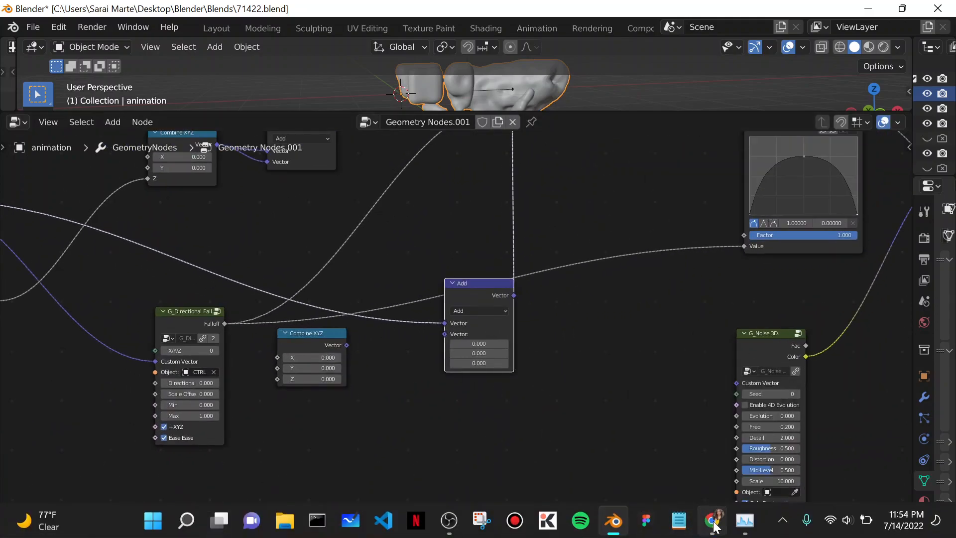
Step: Place the G_Directional Falloff feeding the upper Combine XYZ between the other falloff and the lower Combine XYZ, matching the tutorial
click(713, 523)
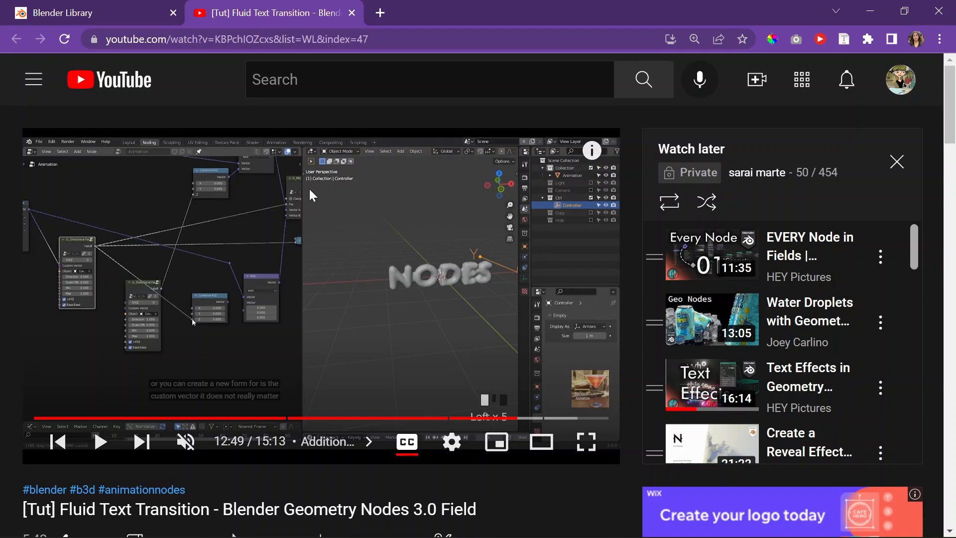
click(870, 11)
middle_drag(466, 231, 522, 327)
drag(240, 437, 206, 413)
middle_drag(307, 360, 371, 275)
drag(104, 330, 377, 433)
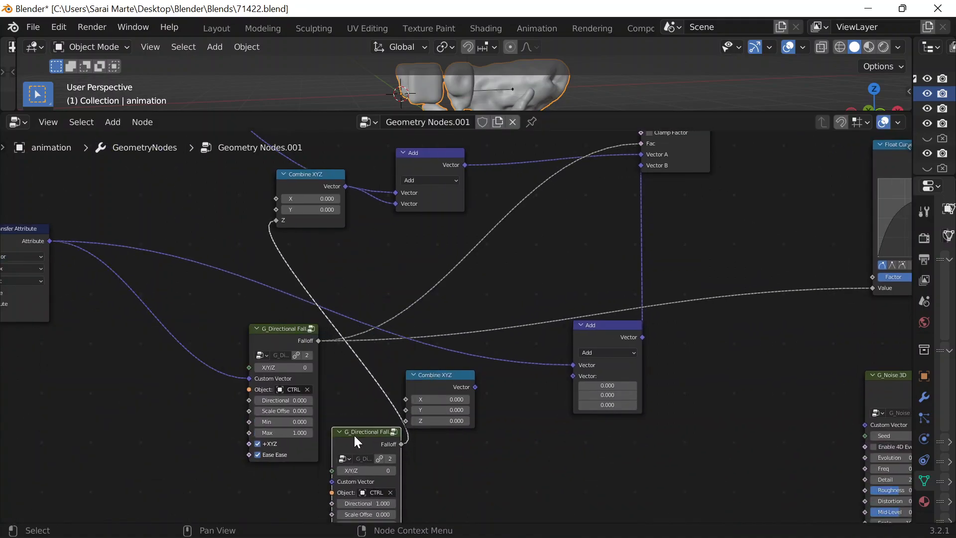
drag(262, 339, 137, 343)
drag(372, 441, 297, 353)
middle_drag(431, 287, 398, 274)
Step: Move the upper Combine XYZ slightly down and link the left falloff's Falloff output to the lower Combine XYZ's Z input
mouse_move(498, 536)
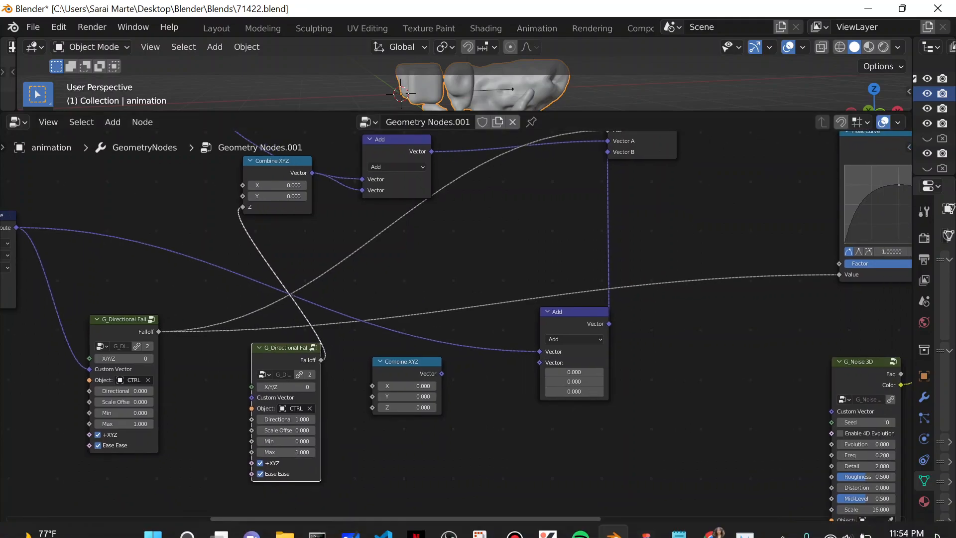
click(710, 519)
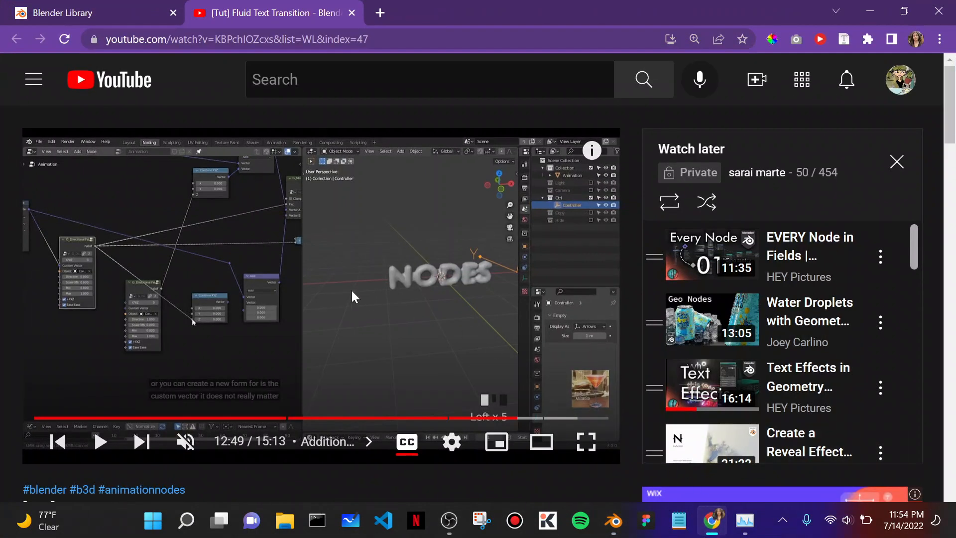
click(865, 2)
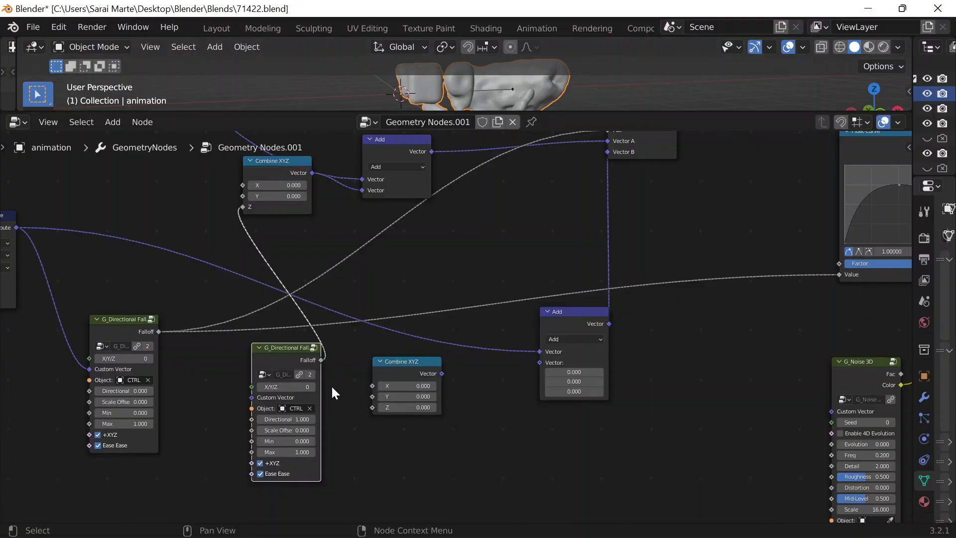
drag(288, 172, 291, 197)
drag(158, 332, 179, 386)
drag(369, 406, 372, 407)
Step: Play the tutorial to about 12:55, then collapse the second G_Directional Falloff and place it above the lower Combine XYZ
mouse_move(599, 507)
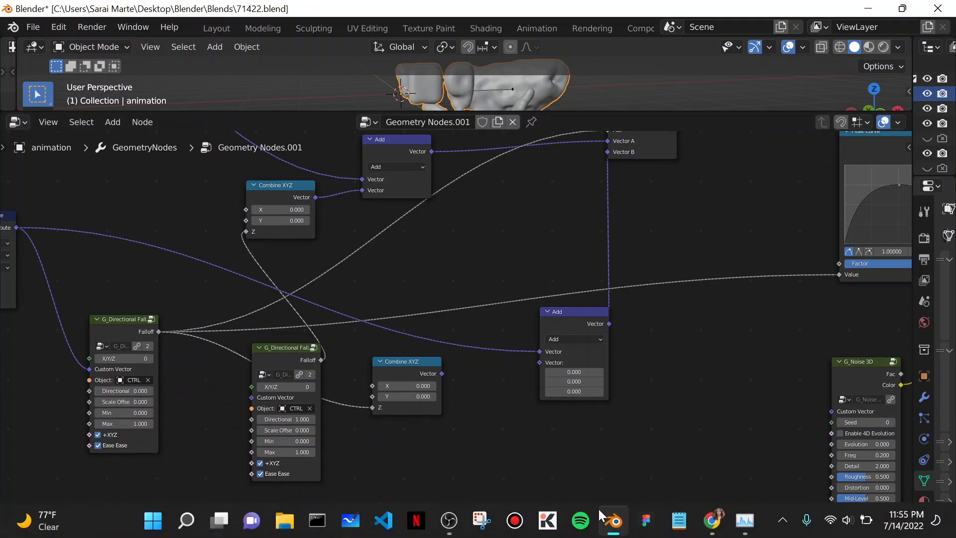
click(711, 521)
click(357, 241)
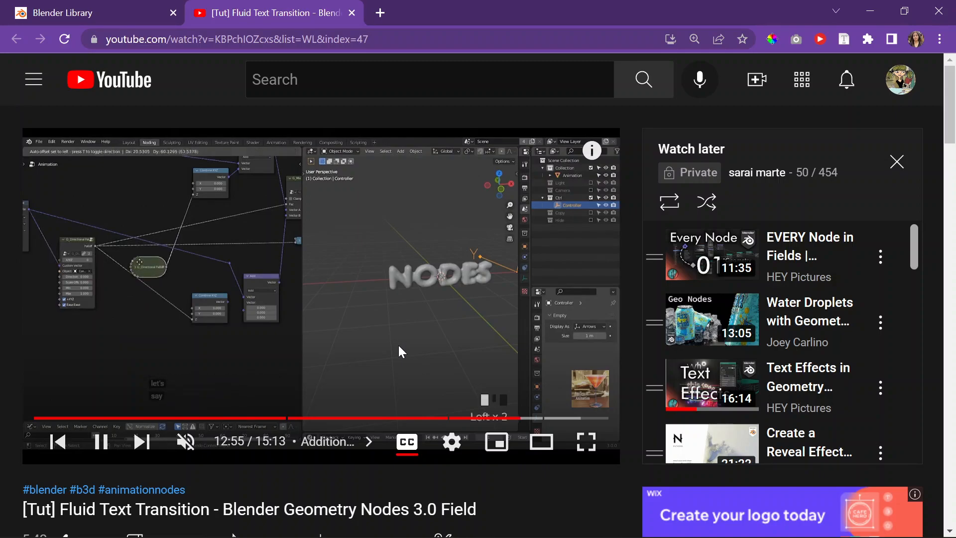
click(377, 280)
click(870, 11)
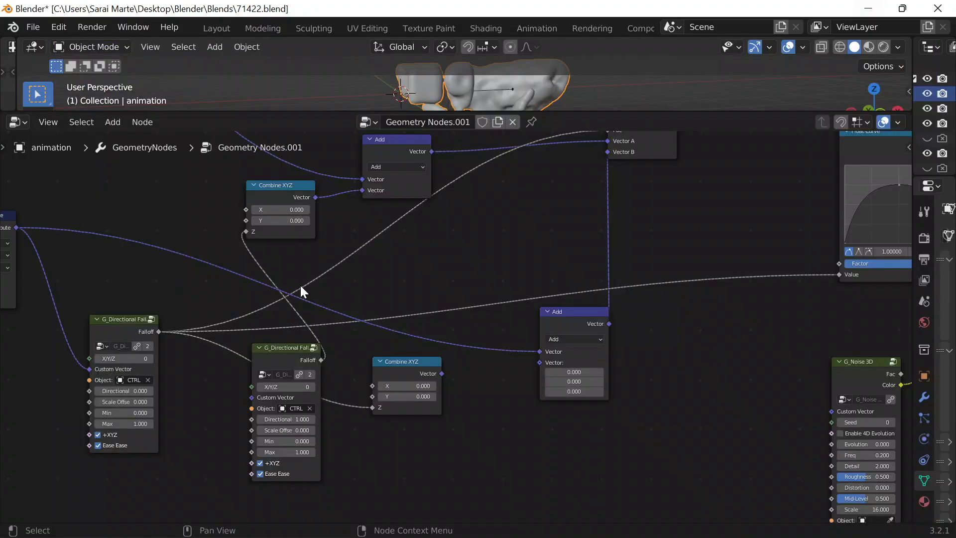
click(258, 348)
drag(283, 351, 324, 342)
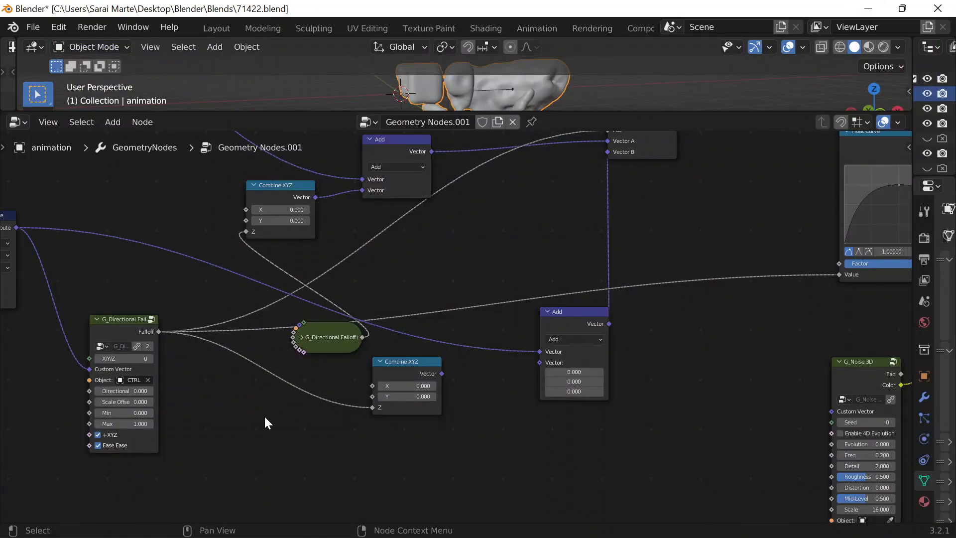
Step: Add a Map Range node on the link between the left G_Directional Falloff and the lower Combine XYZ's Z input
key(shift+a)
click(218, 202)
text(map r)
key(Return)
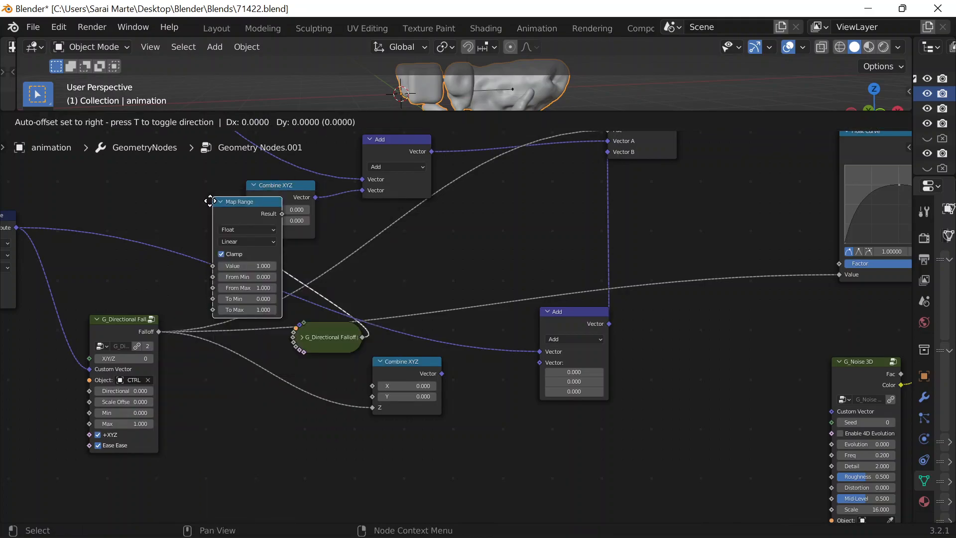
click(253, 366)
scroll(339, 496, up, 3)
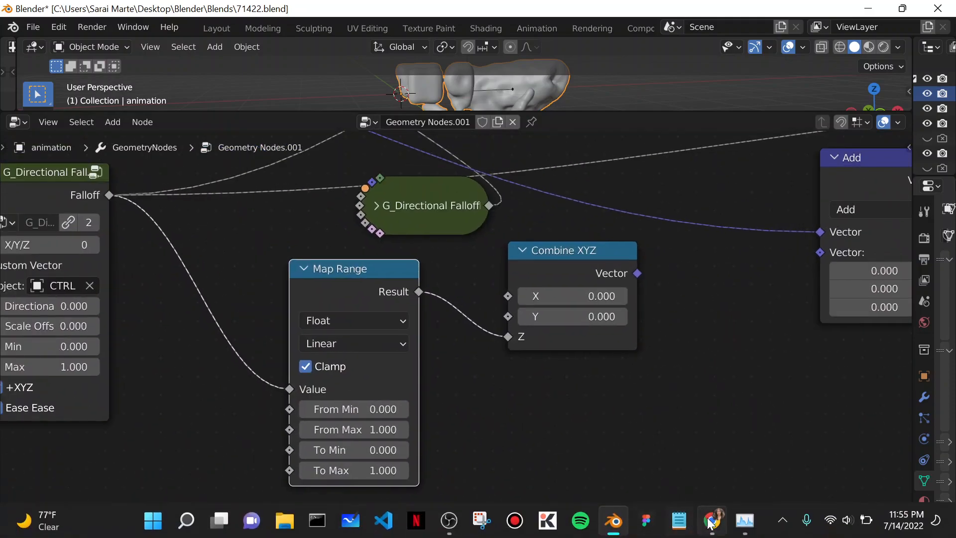
Step: Following the tutorial's next part, set the Map Range node's To Min to 1 and To Max to 0
click(713, 525)
click(416, 334)
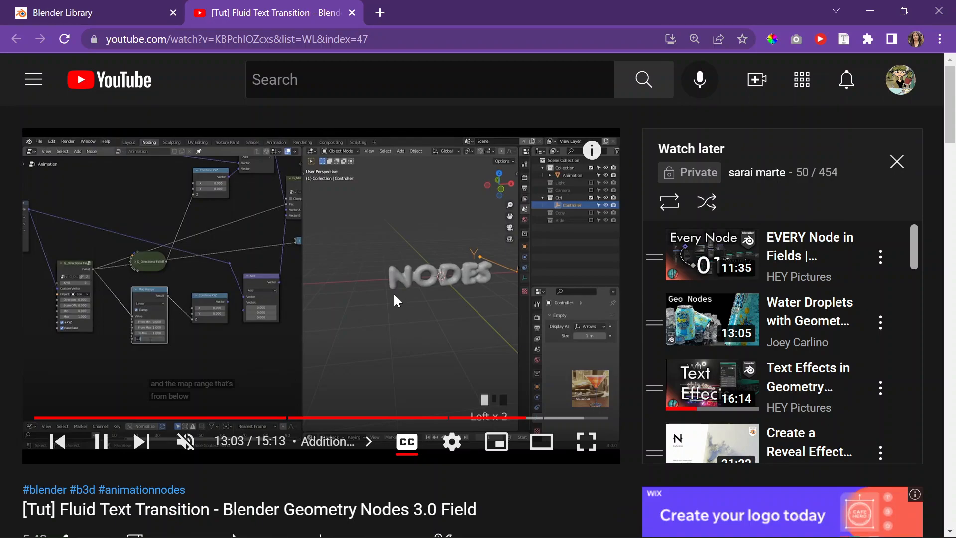
click(362, 257)
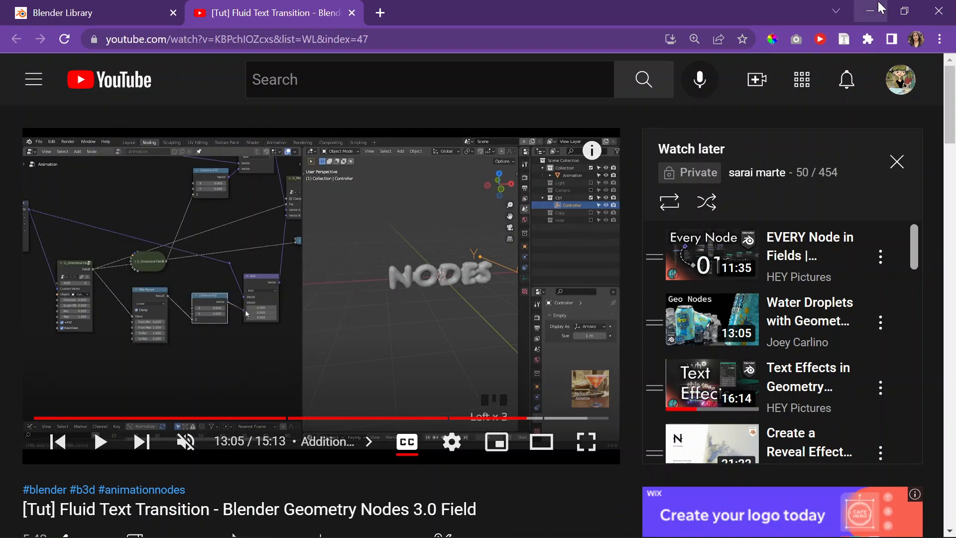
click(879, 8)
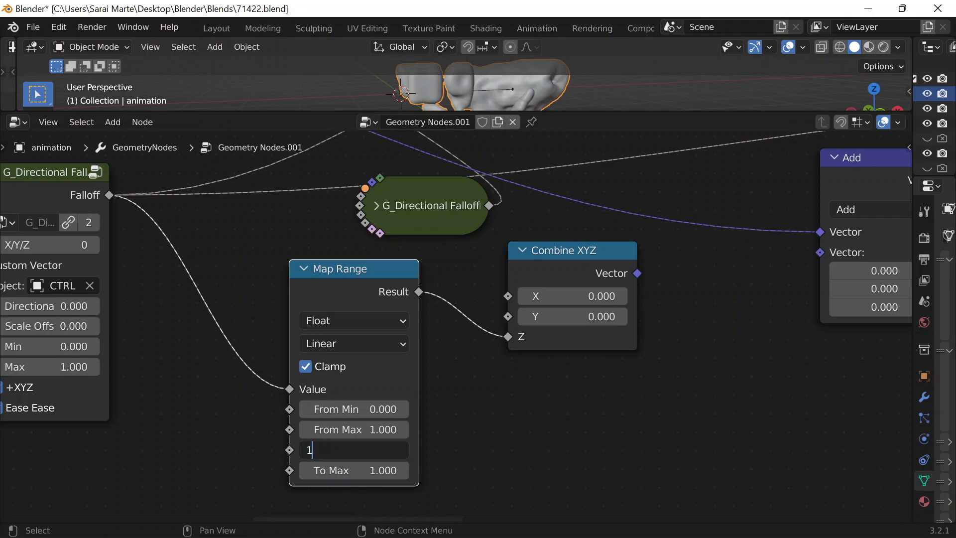
text(1)
key(Return)
text(0)
key(Return)
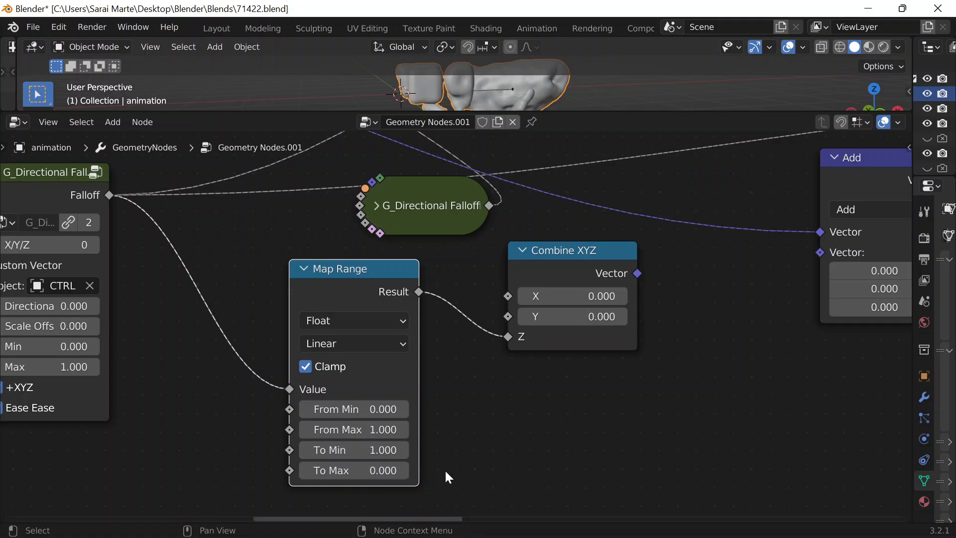
Step: Link the lower Combine XYZ's Vector output to the second Vector input of the lower Add node
scroll(566, 384, down, 2)
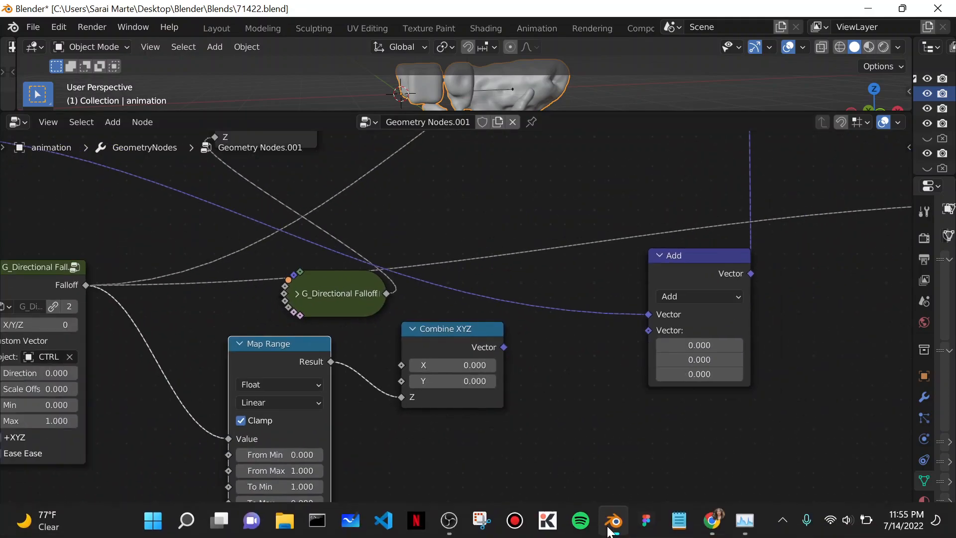
click(713, 520)
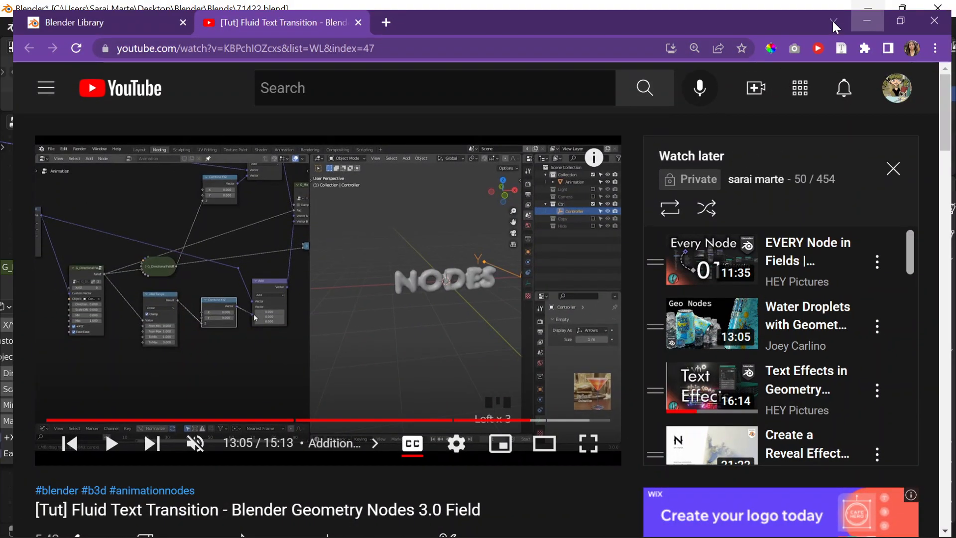
click(870, 11)
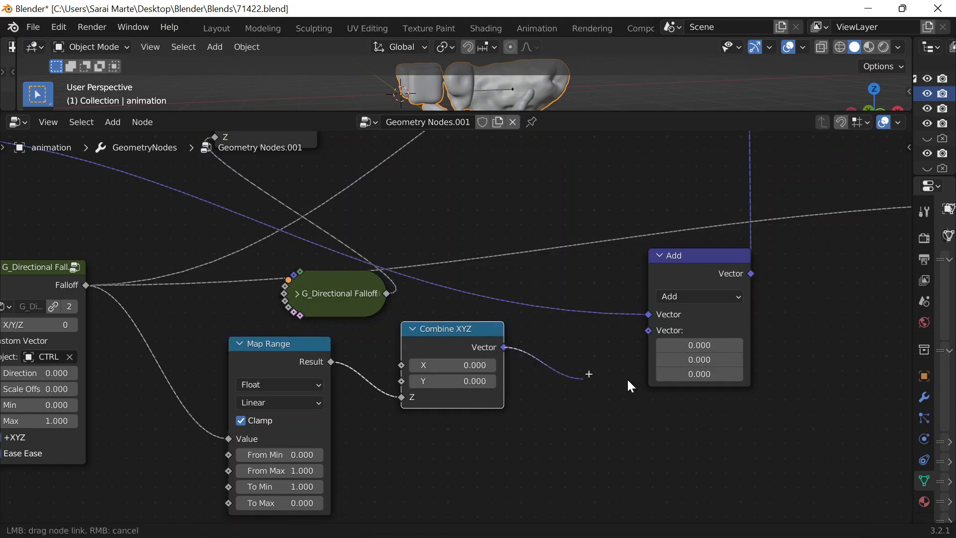
drag(653, 331, 650, 330)
Step: Watch the tutorial video in the browser up to about 13:18 for the next directional falloff setup
mouse_move(614, 526)
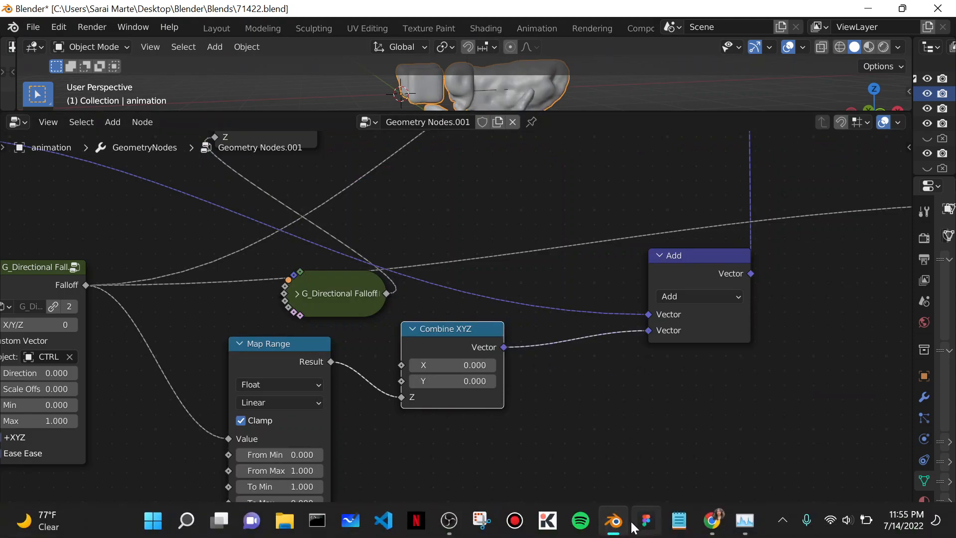
click(712, 522)
click(377, 324)
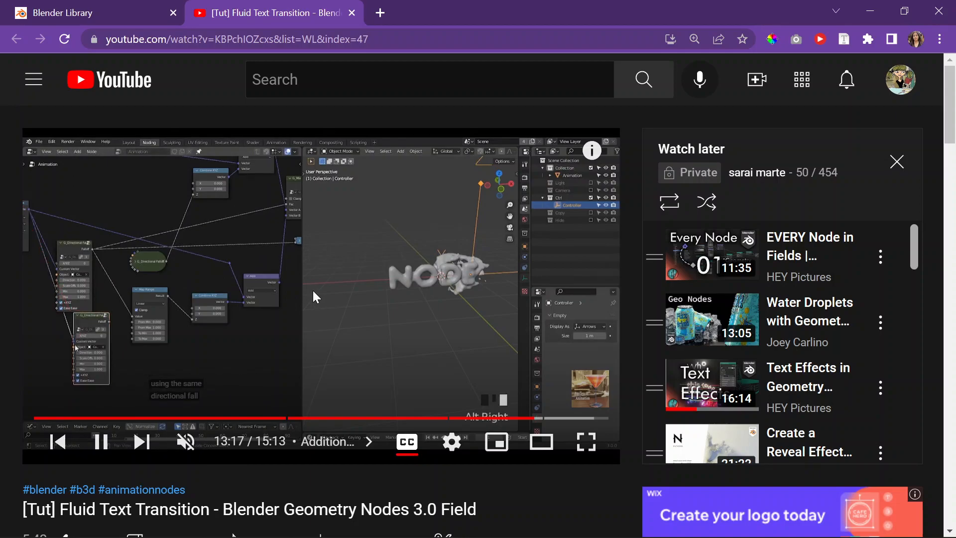
click(144, 239)
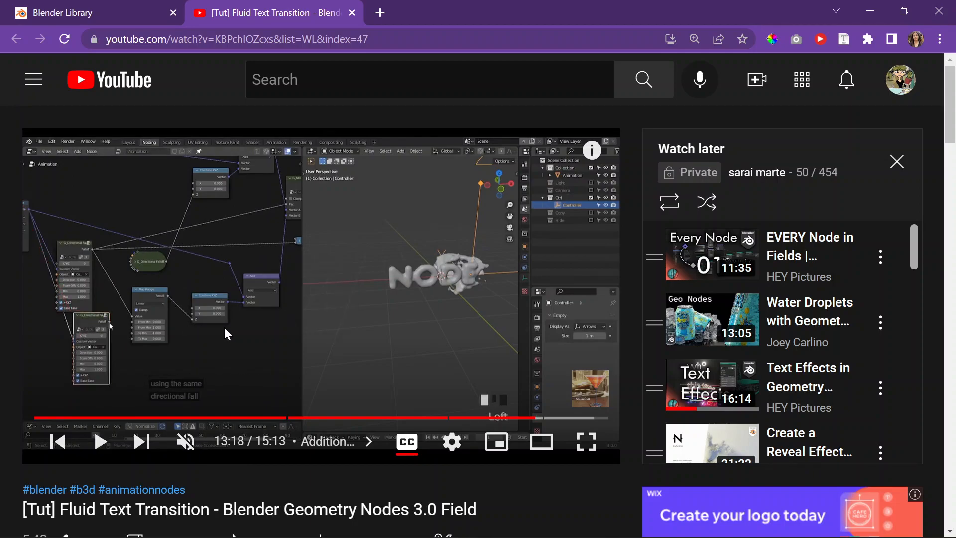
click(870, 11)
Step: Duplicate the left G_Directional Falloff, stack the copy directly below the original, and return to the tutorial video
scroll(333, 430, down, 2)
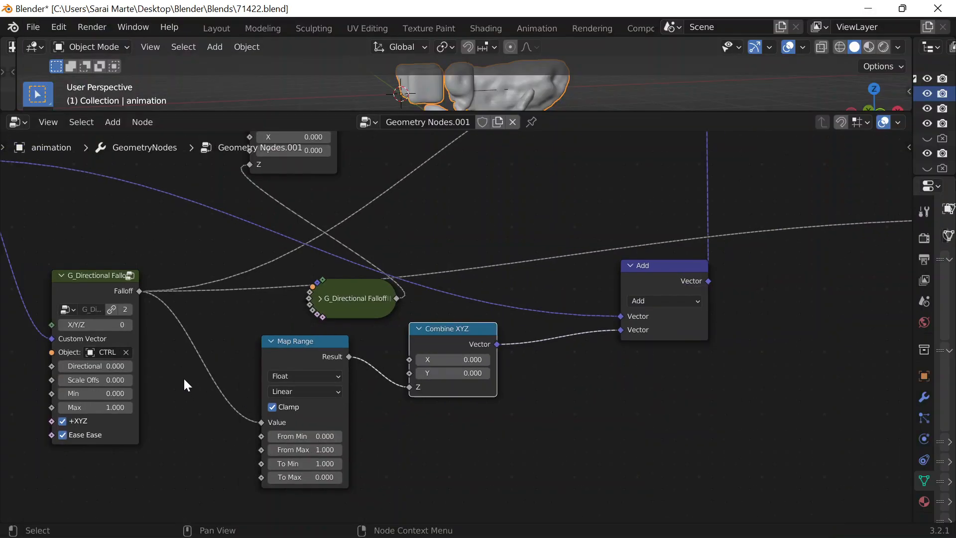
middle_drag(183, 375, 393, 362)
click(315, 272)
key(shift+d)
click(306, 461)
drag(312, 268, 323, 194)
drag(303, 450, 311, 382)
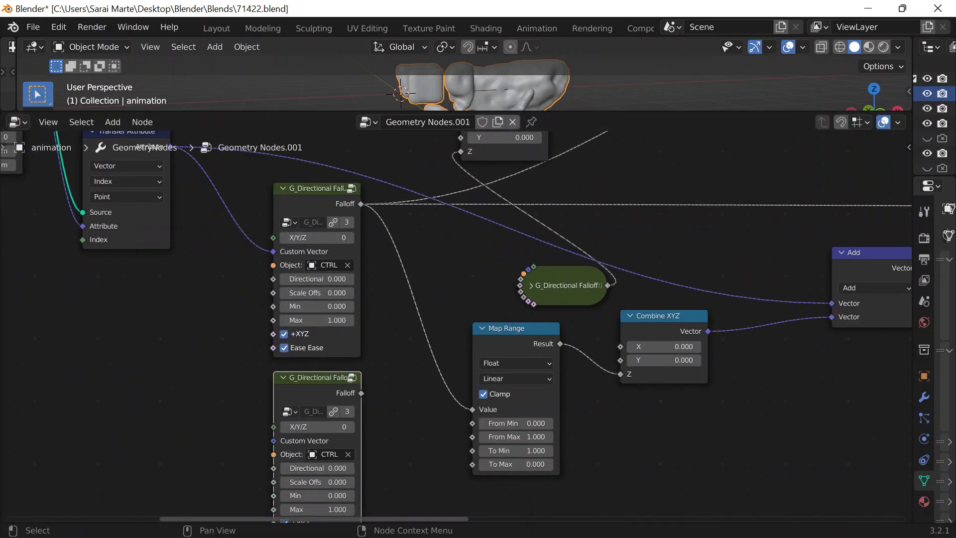
click(709, 519)
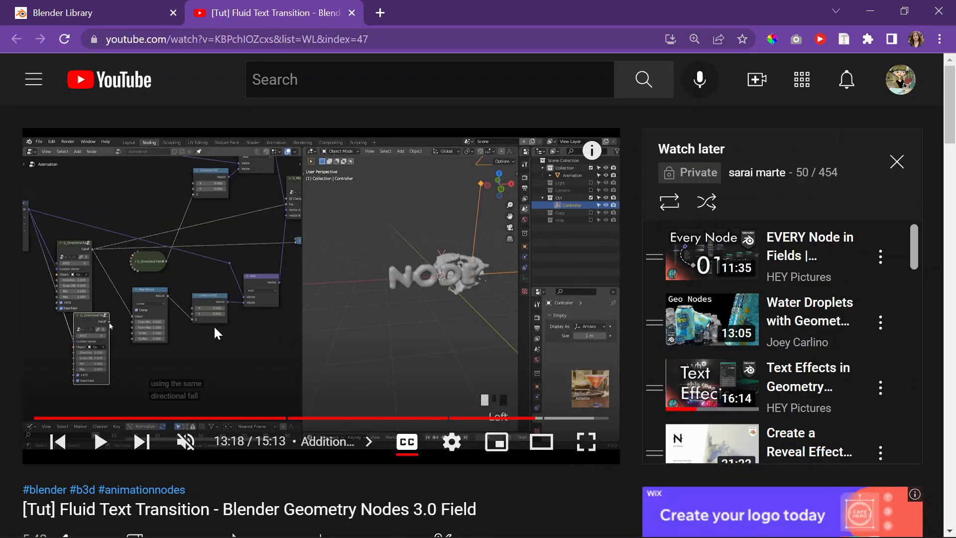
Step: Link the Transfer Attribute node's Attribute output to the Custom Vector input of the duplicated G_Directional Falloff
click(868, 13)
scroll(199, 385, up, 2)
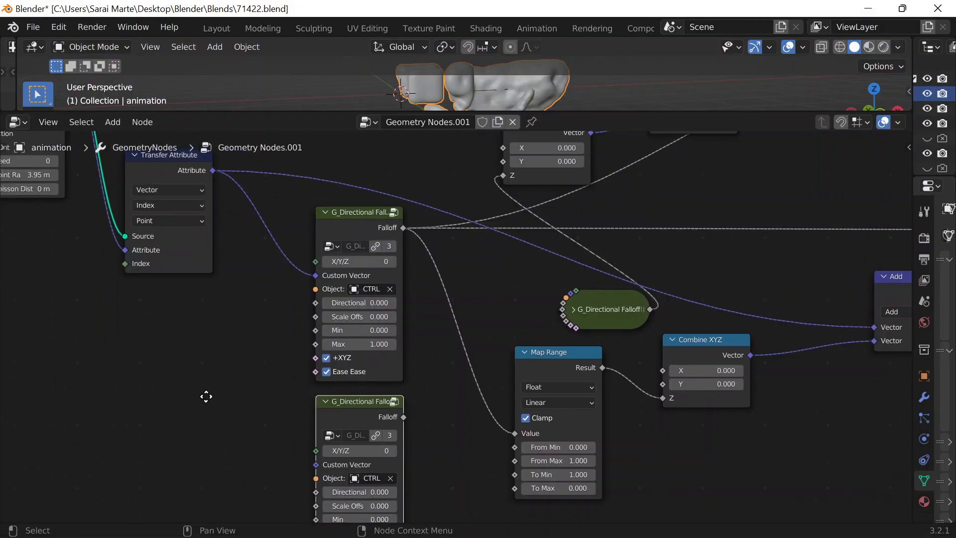
drag(224, 221, 328, 470)
middle_drag(486, 475, 352, 399)
mouse_move(618, 510)
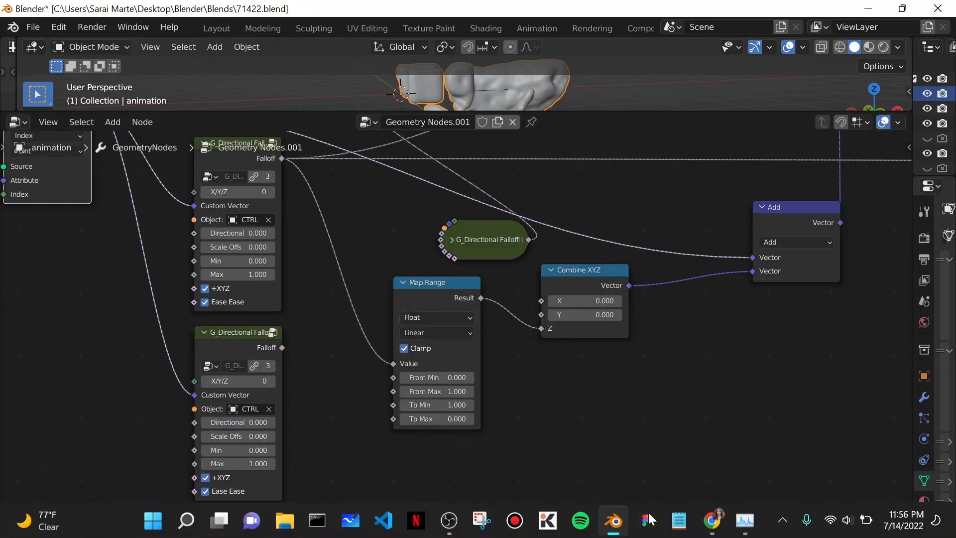
Step: Following the tutorial's next moment, link the lower G_Directional Falloff's Falloff output to the Map Range node's Value input
click(711, 524)
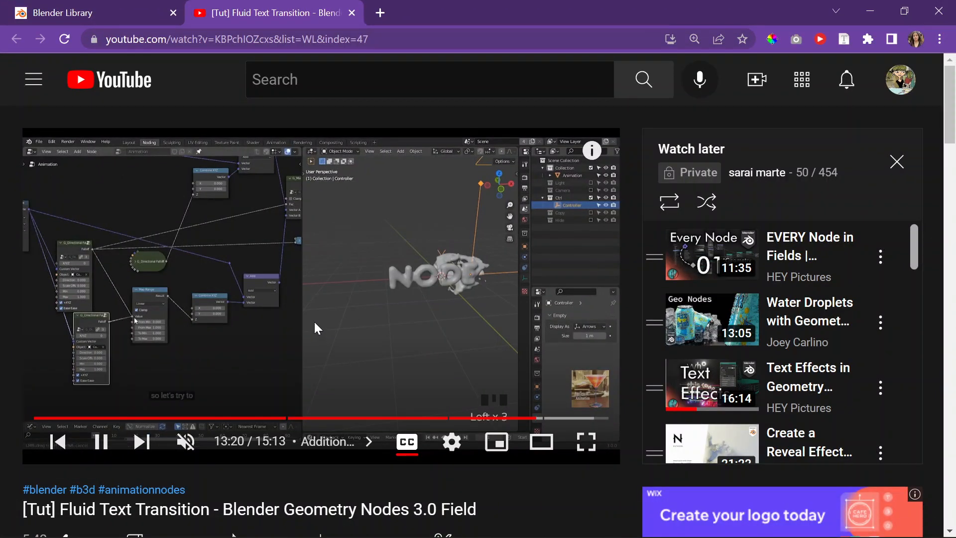
click(309, 307)
click(871, 11)
drag(281, 347, 393, 363)
middle_drag(523, 399, 495, 417)
Step: Watch the tutorial video in the browser up to about 14:28 for the material setup
click(713, 526)
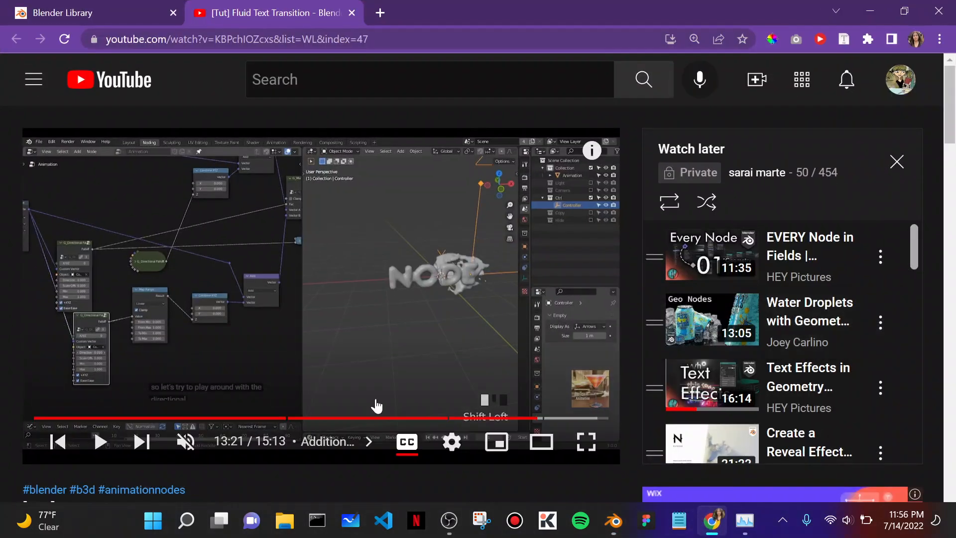
click(256, 285)
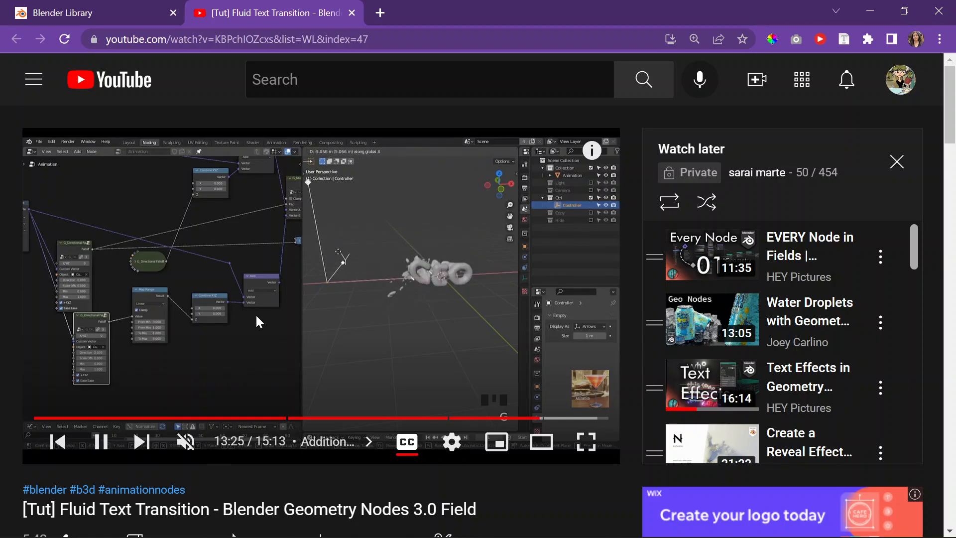
click(869, 14)
middle_drag(273, 441, 255, 417)
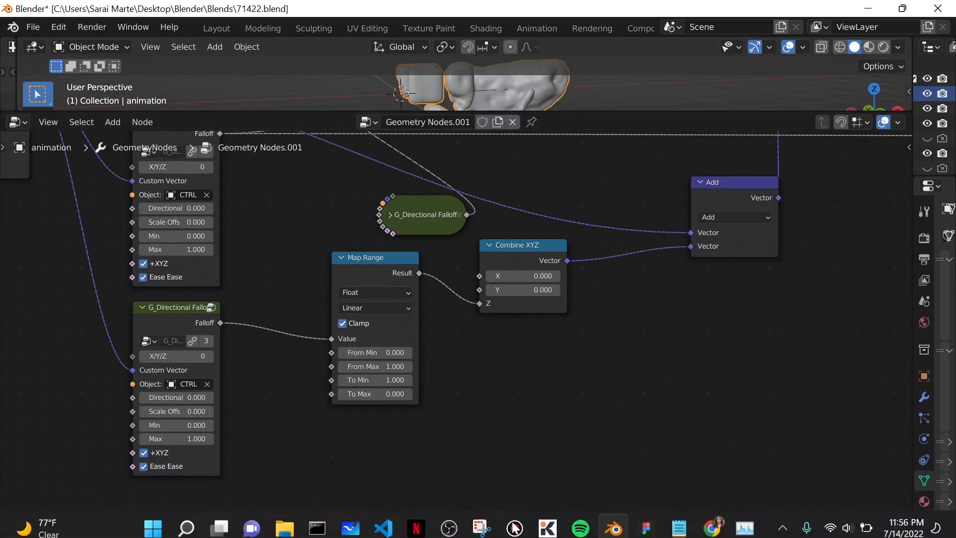
click(713, 530)
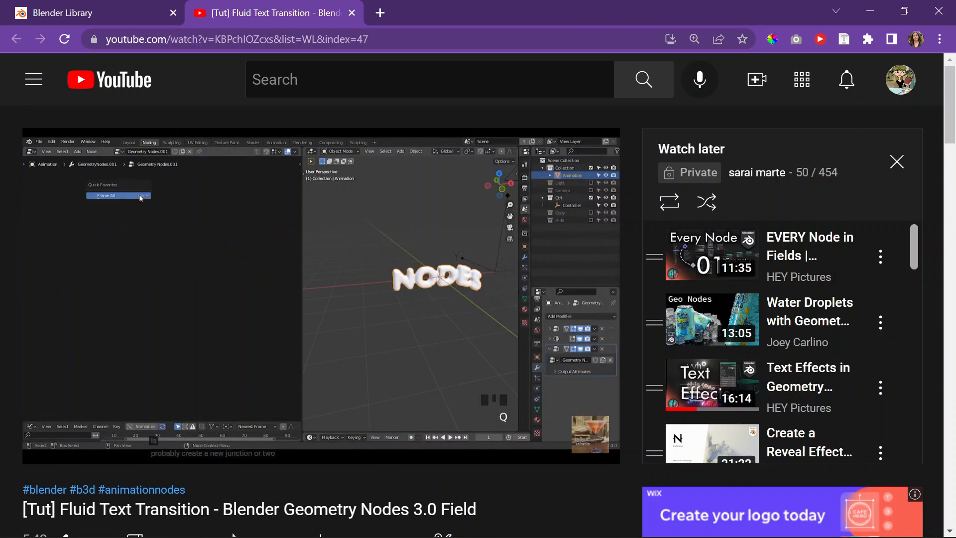
click(363, 336)
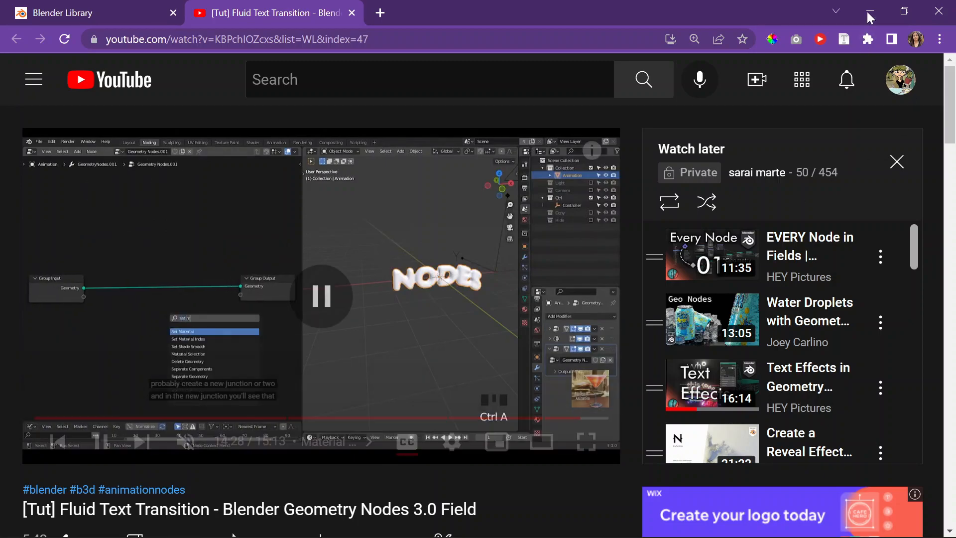
Step: Return to Blender and rearrange the layout to enlarge the 3D viewport and widen the Outliner and Properties area
click(870, 11)
drag(636, 113, 653, 428)
drag(914, 262, 678, 262)
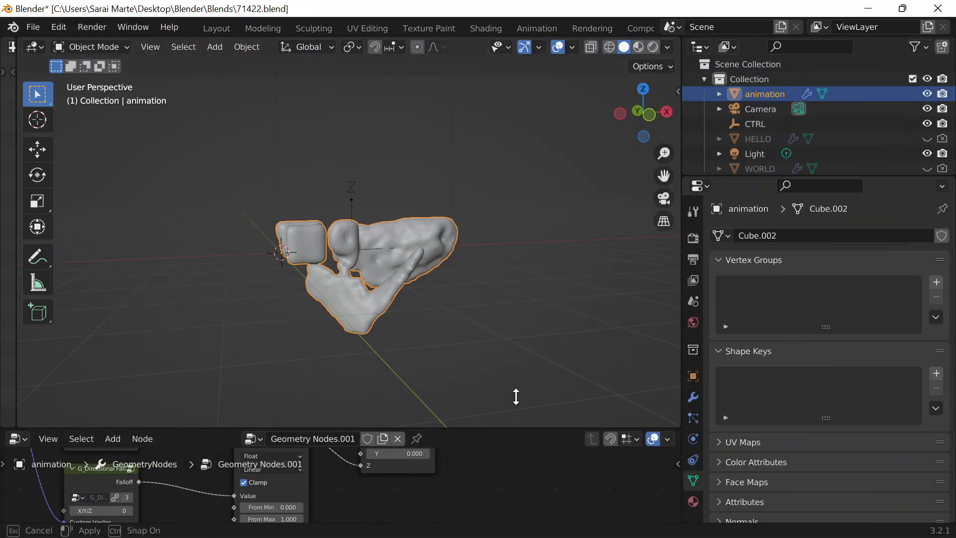
drag(514, 427, 478, 315)
Step: Add a second Geometry Nodes modifier with a new node tree to the animation object, below its Remesh modifier
click(693, 397)
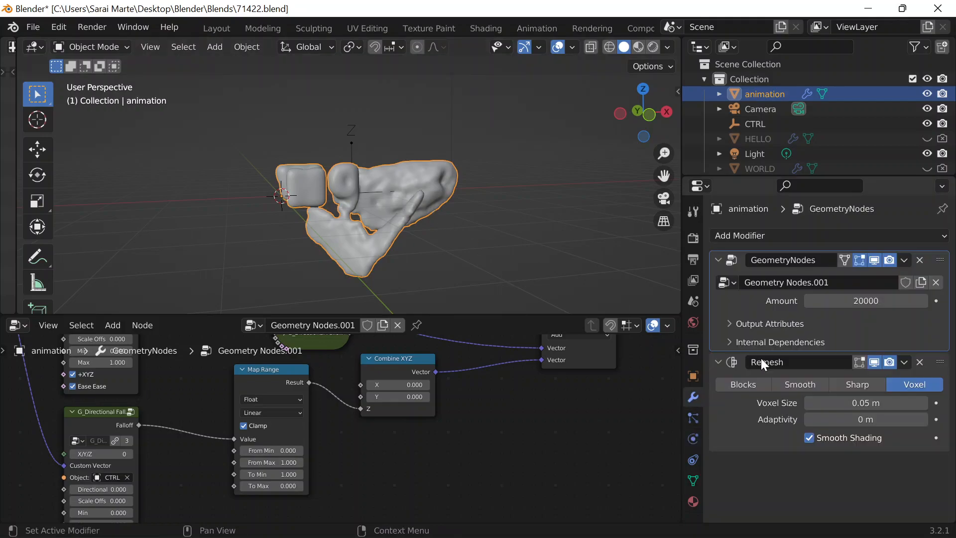
click(798, 237)
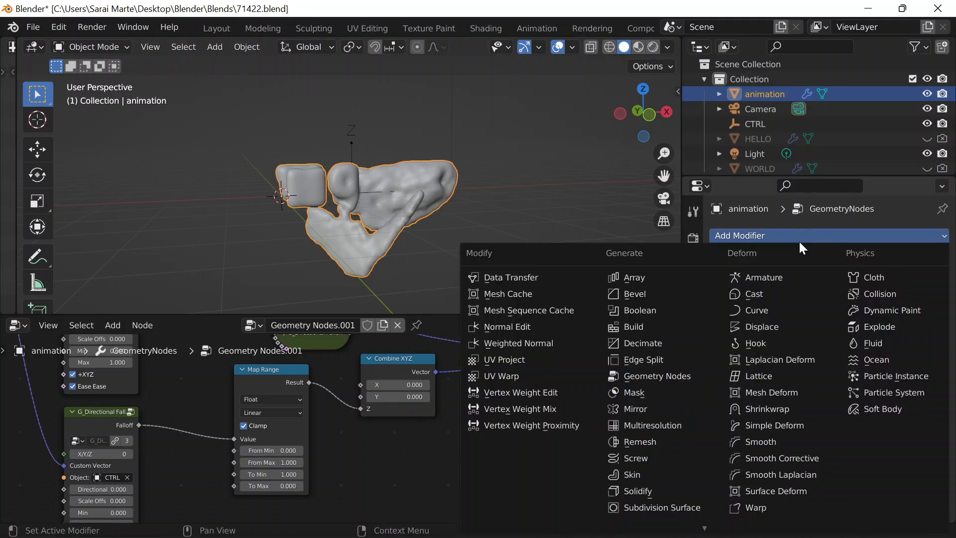
click(660, 376)
click(330, 326)
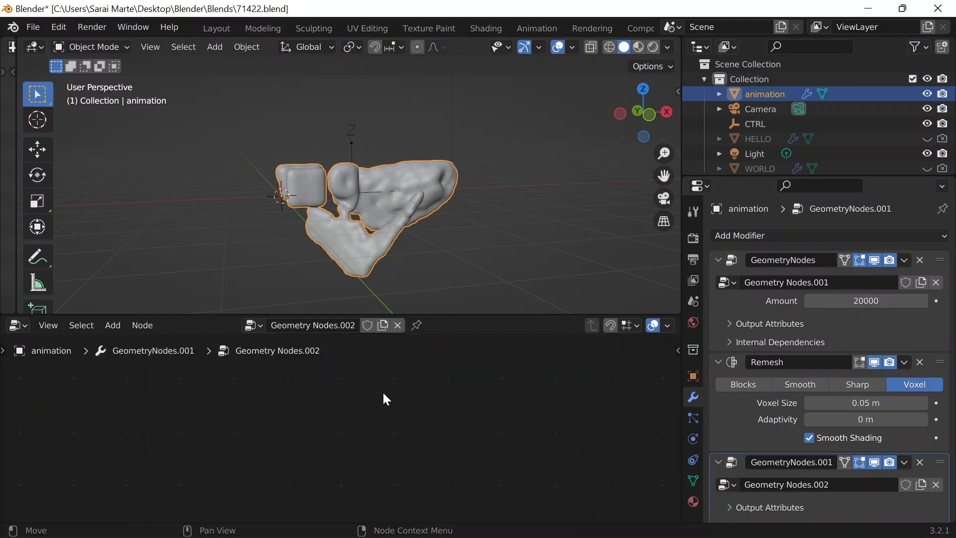
Step: Insert a Set Material node between Group Input and Group Output in the new node tree
scroll(413, 434, down, 8)
middle_drag(378, 399, 383, 503)
scroll(398, 473, up, 7)
middle_drag(409, 382, 361, 324)
scroll(332, 405, up, 7)
middle_drag(478, 450, 464, 377)
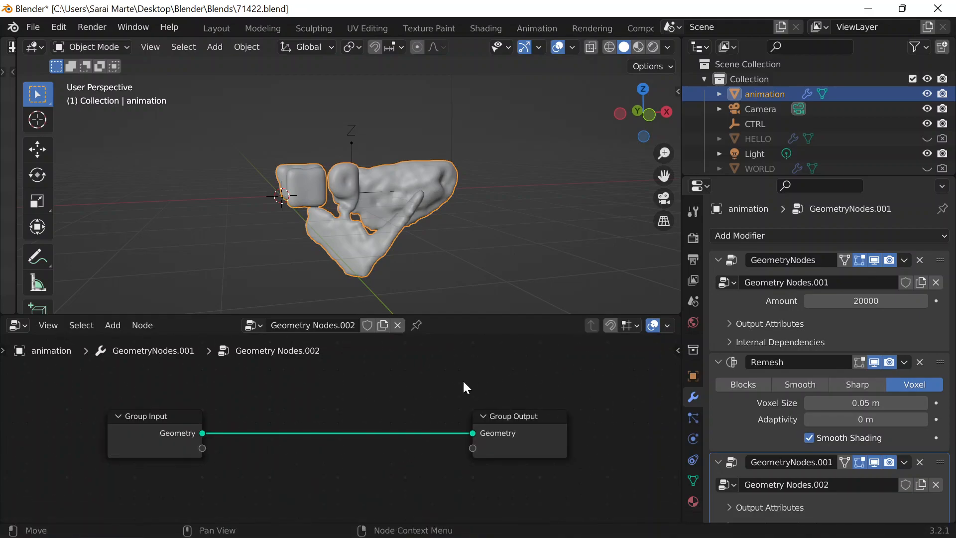
key(shift+a)
click(412, 208)
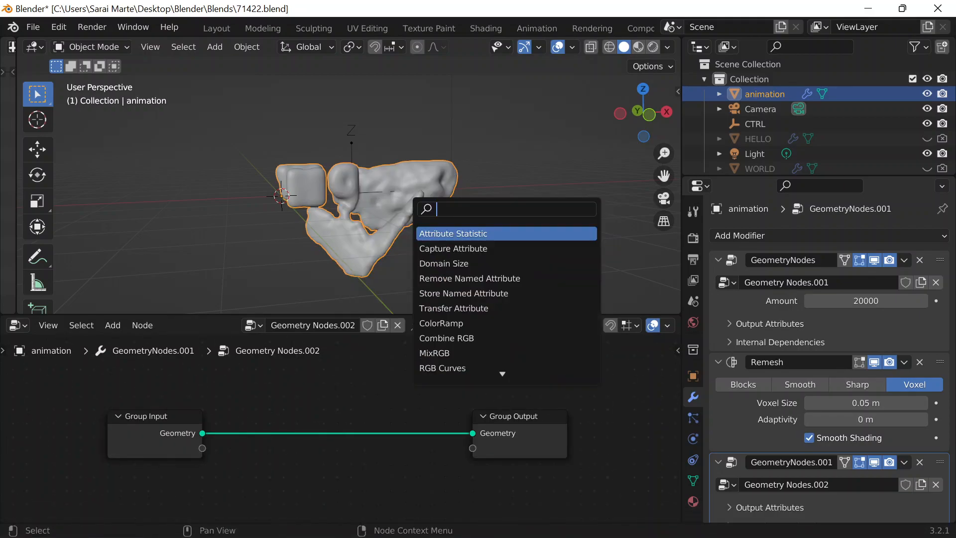
text(set)
key(Down)
key(Down)
key(Return)
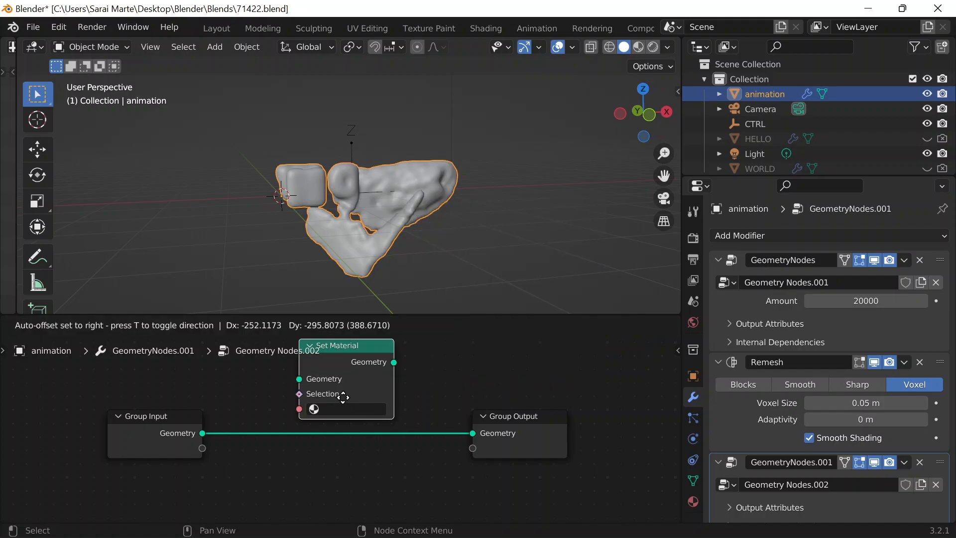
click(365, 453)
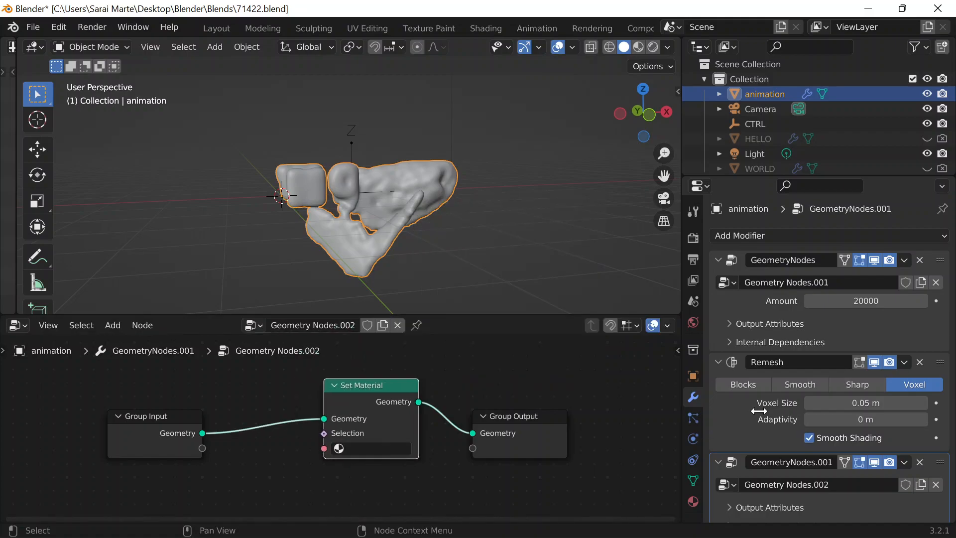
Step: Save the file and set Material.001's Base Color to magenta with H 0.891, S 1.000 and V 0.800
click(697, 499)
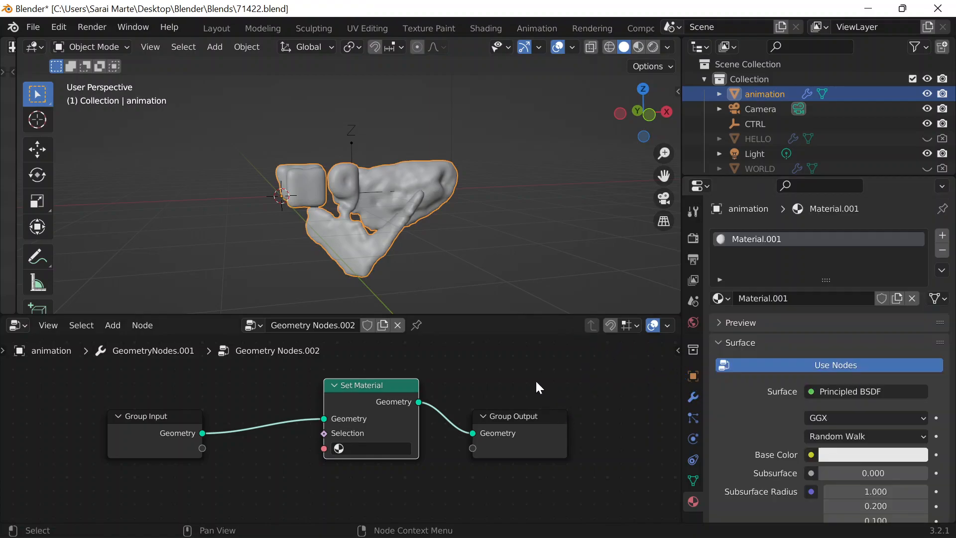
key(ctrl+s)
click(853, 455)
click(893, 331)
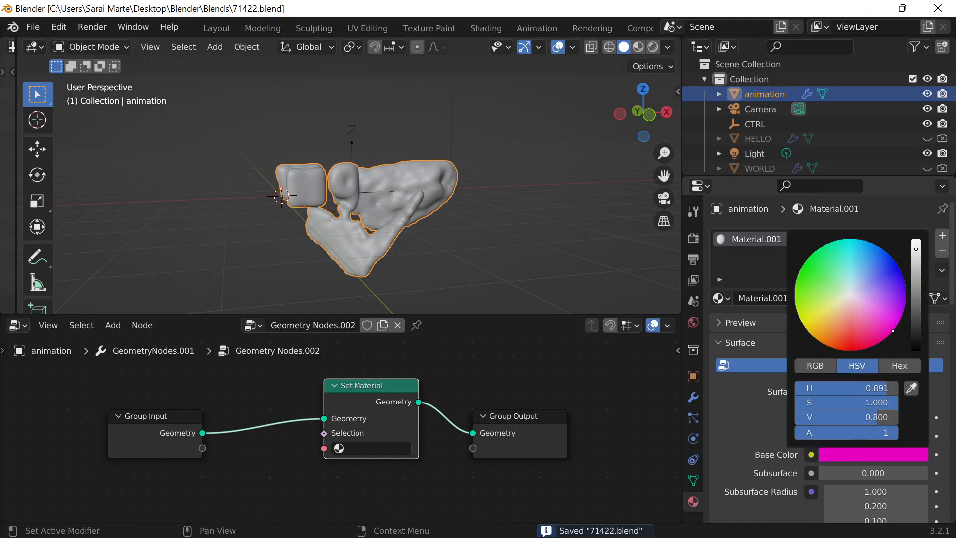
Step: Assign Material.001 in the Set Material node and save the file
click(373, 448)
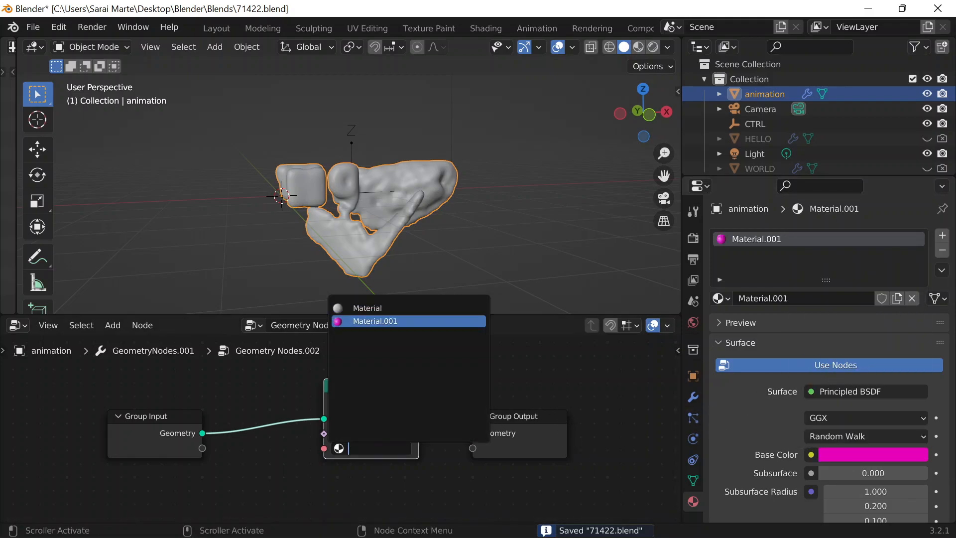
click(378, 322)
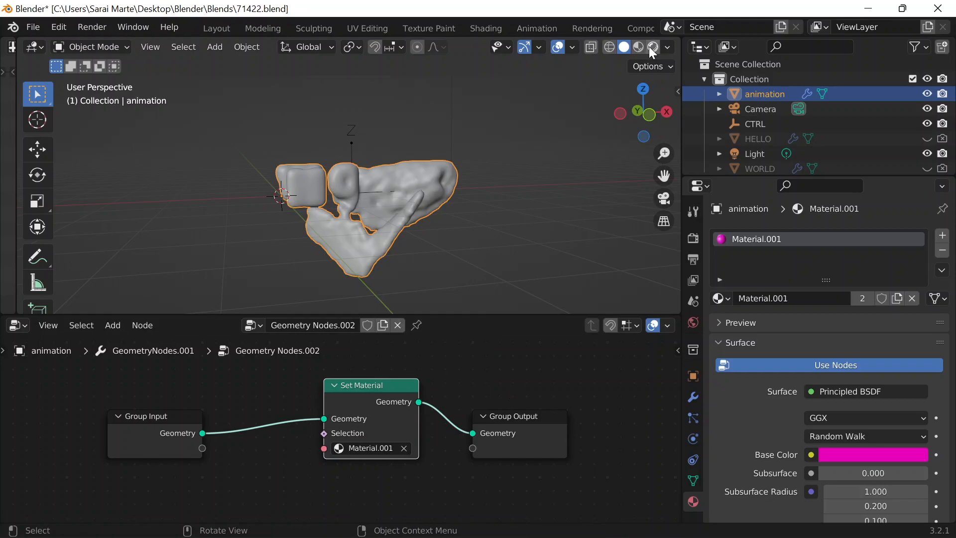
key(ctrl+s)
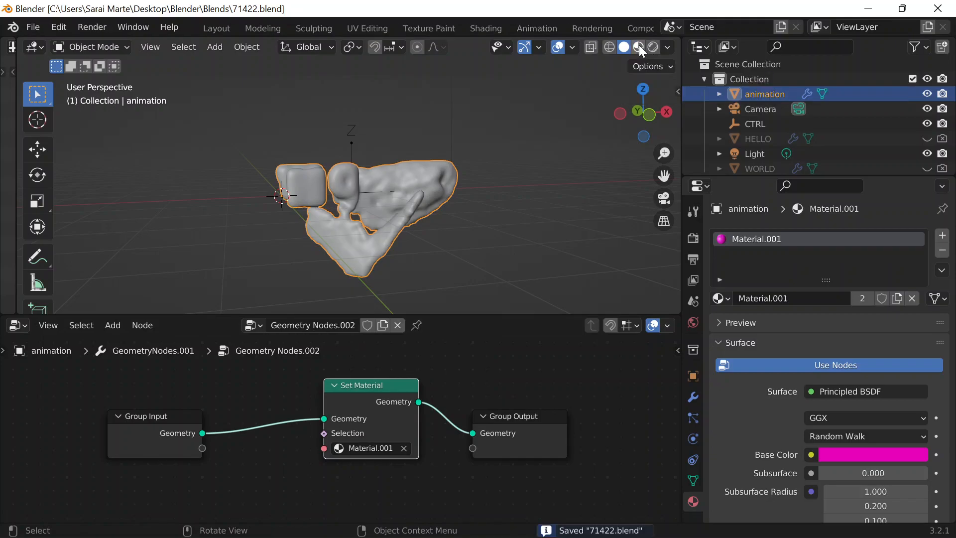
Step: Switch the viewport to Material Preview shading and move the CTRL empty about -2.5 m along the global X axis
click(639, 46)
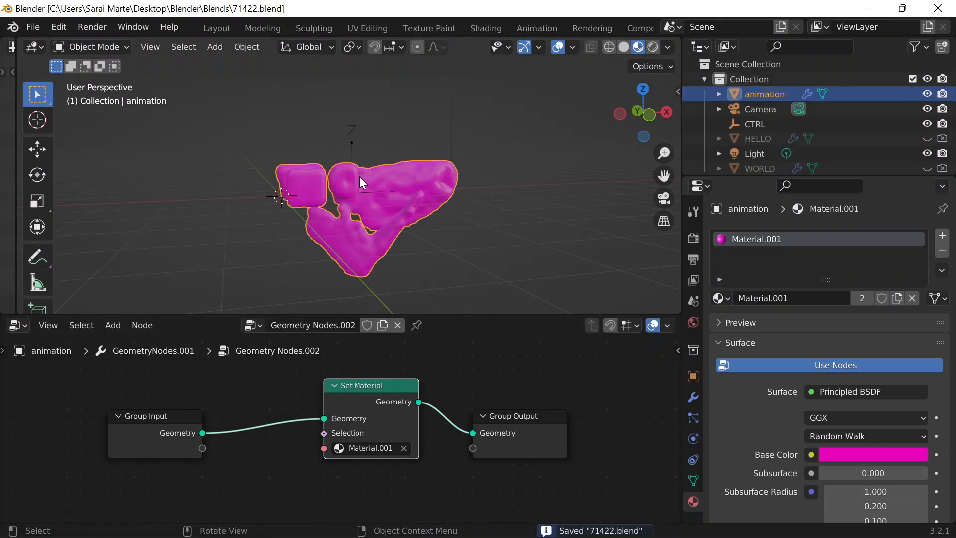
click(352, 142)
key(g)
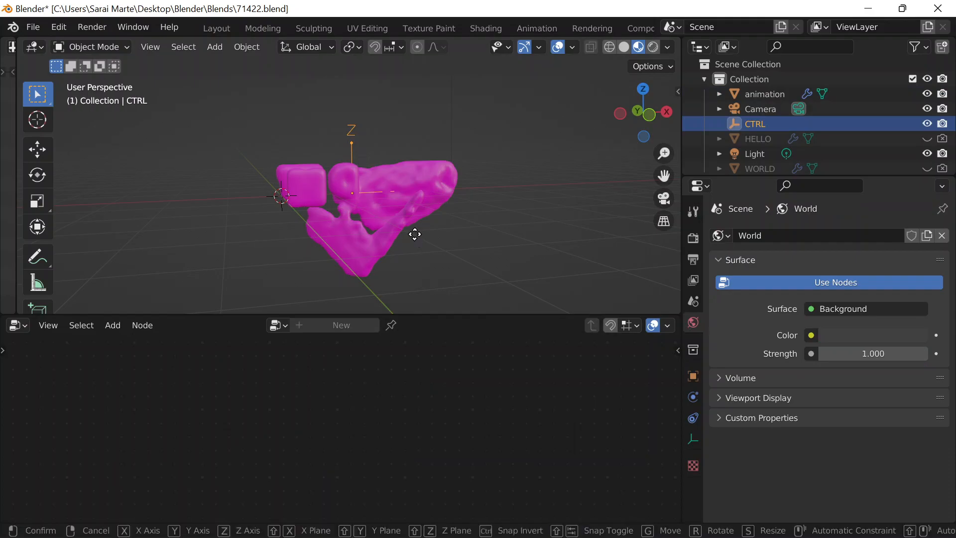
key(x)
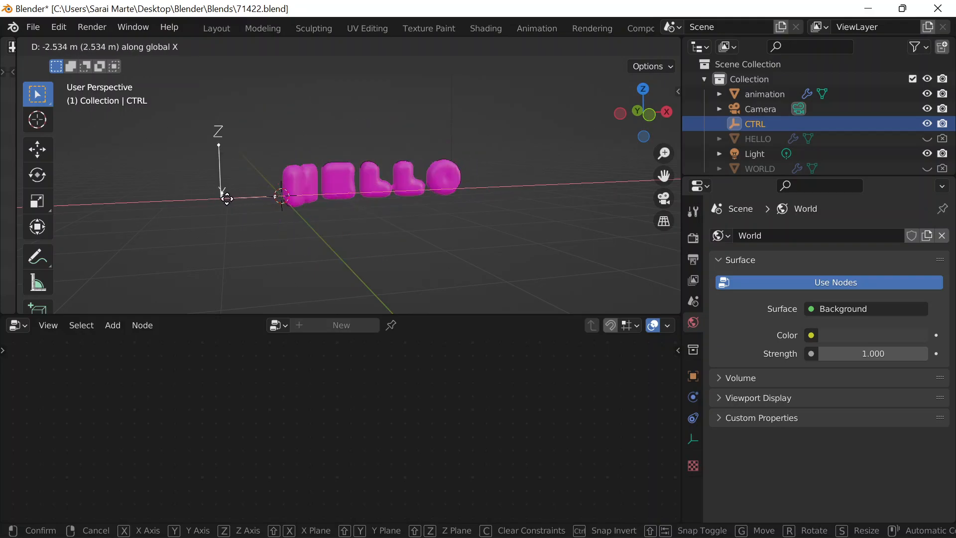
click(235, 204)
scroll(506, 187, up, 6)
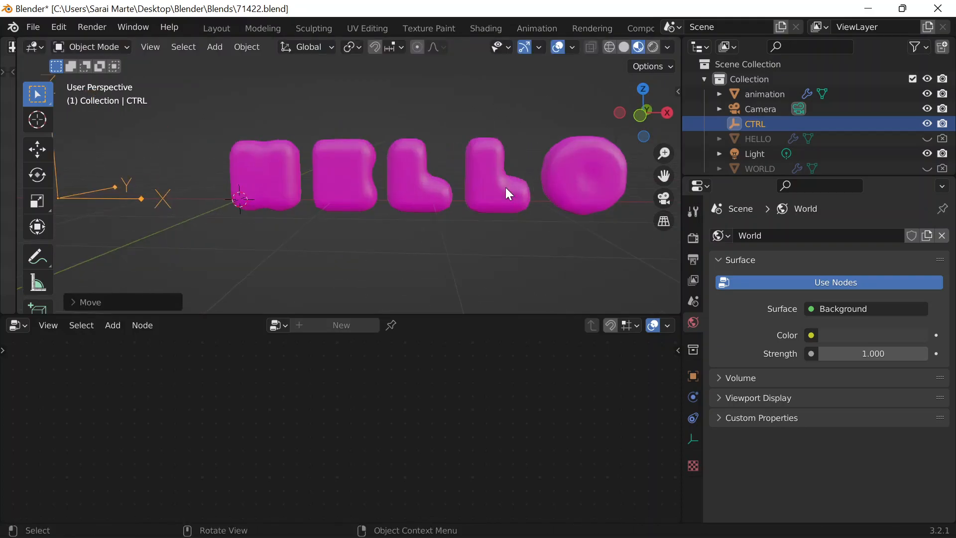
Step: Examine the animation object's text shape, its first Geometry Nodes modifier's node tree and its Remesh settings
click(364, 189)
middle_drag(408, 206, 513, 184)
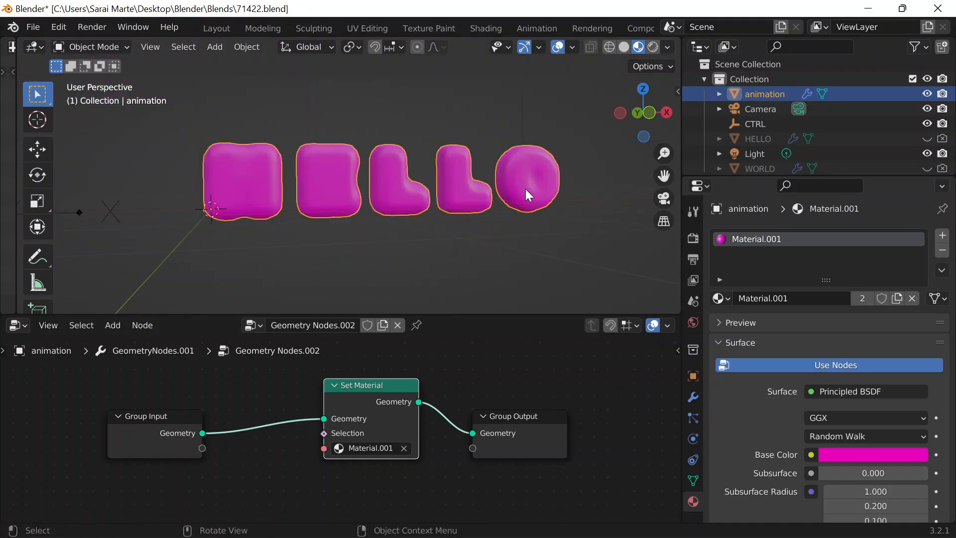
click(694, 394)
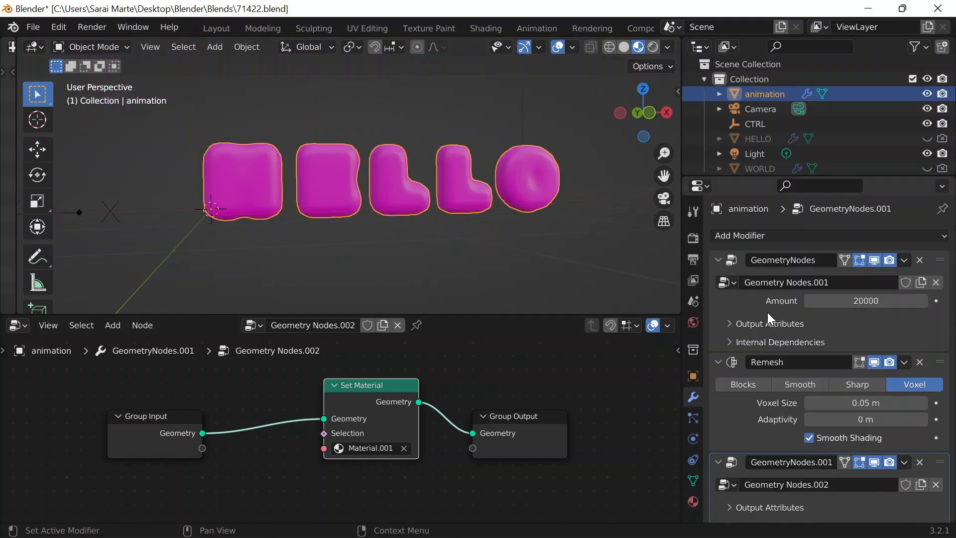
click(725, 307)
scroll(387, 429, down, 2)
drag(456, 315, 482, 235)
middle_drag(475, 392, 554, 447)
scroll(538, 389, down, 2)
middle_drag(489, 305, 306, 375)
click(770, 325)
click(771, 324)
scroll(866, 390, down, 1)
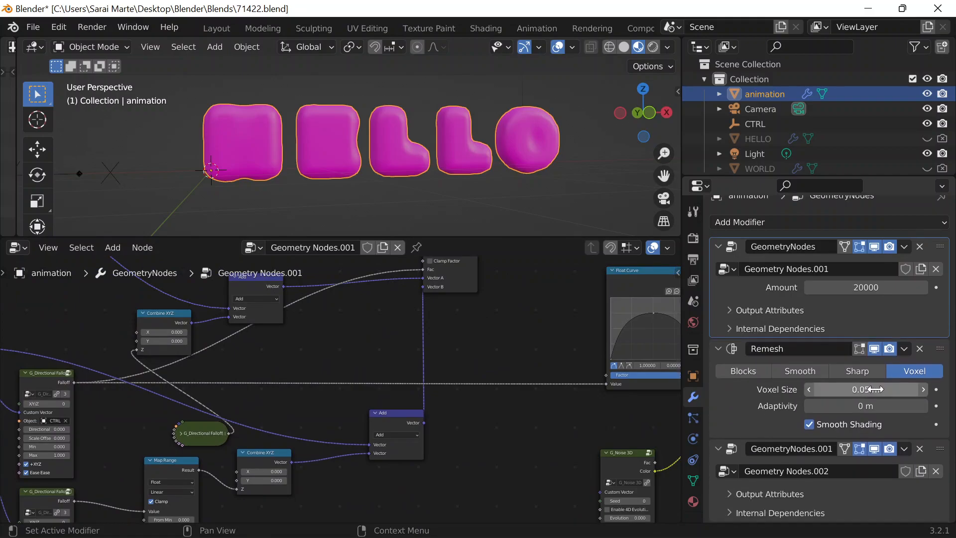
click(810, 425)
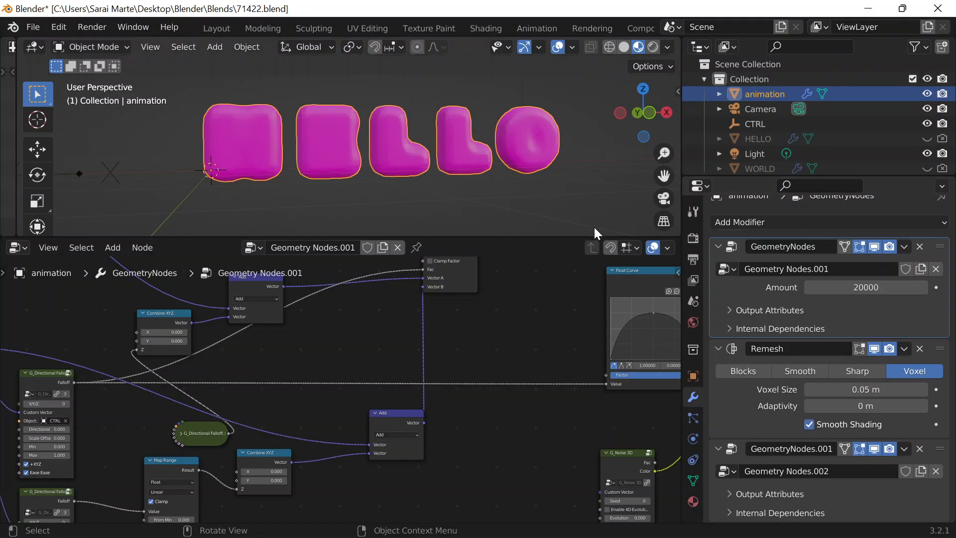
Step: Watch the remainder of the tutorial video in the browser and pause it at about 14:57
mouse_move(637, 533)
click(712, 521)
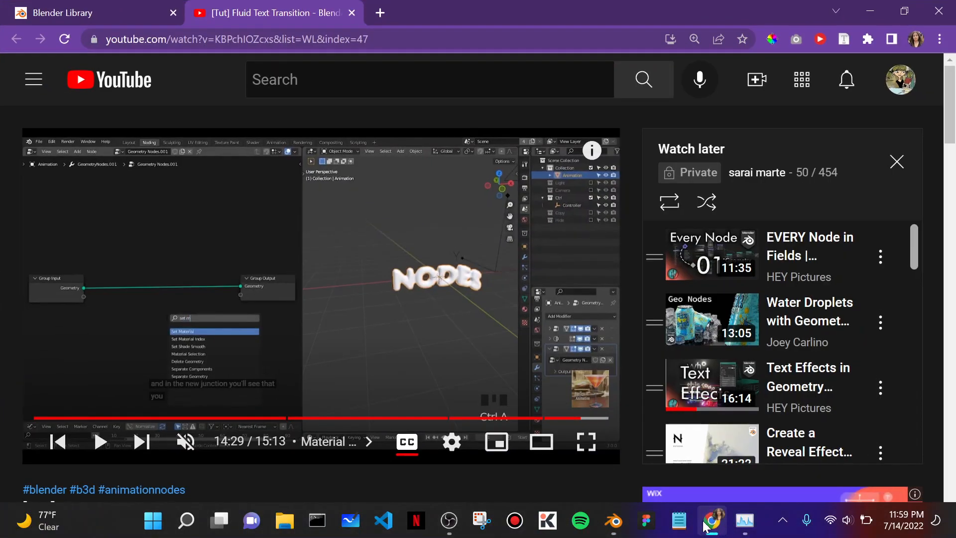
click(336, 274)
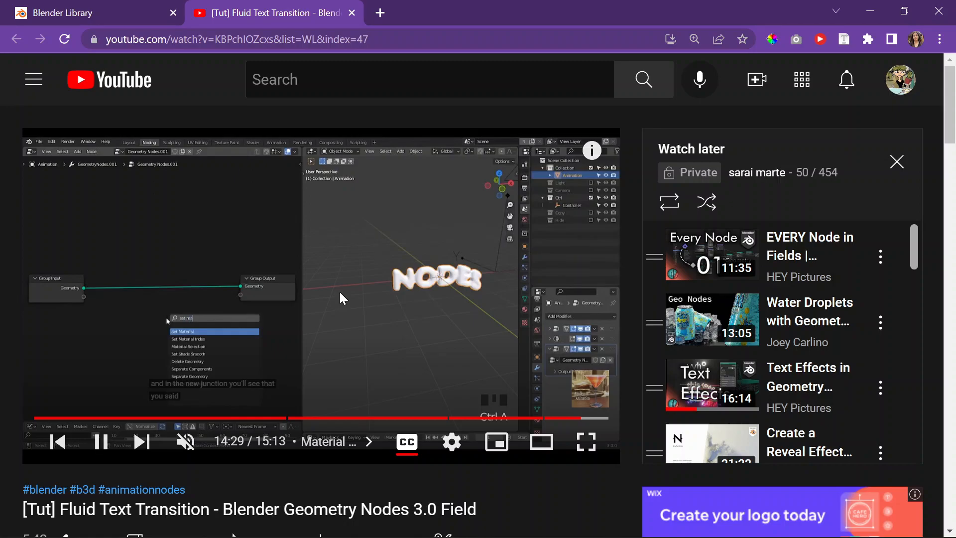
key(Right)
key(Right)
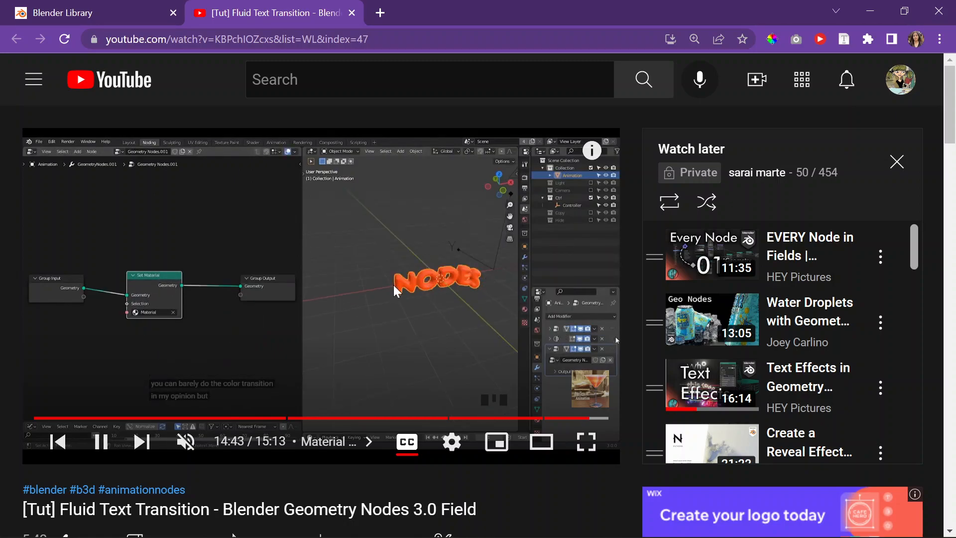
key(Right)
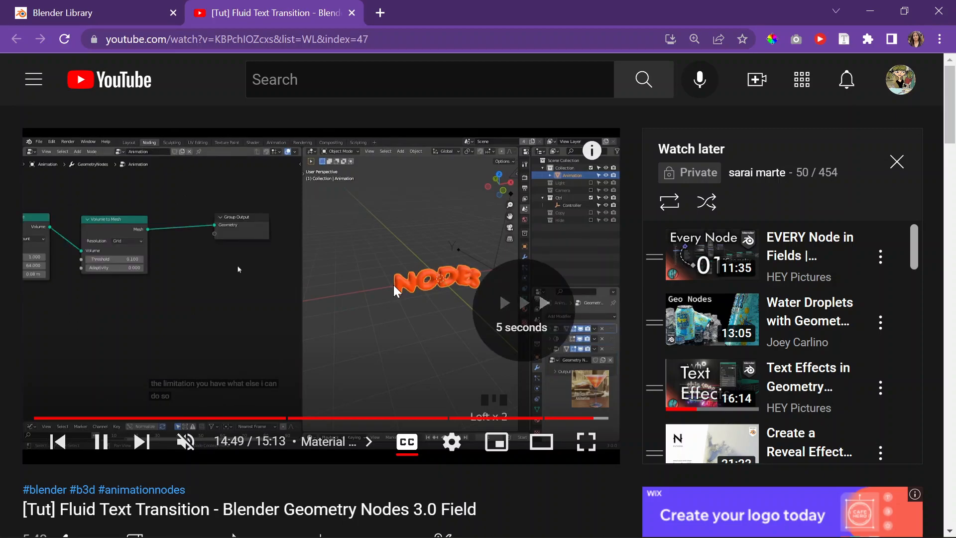
key(Right)
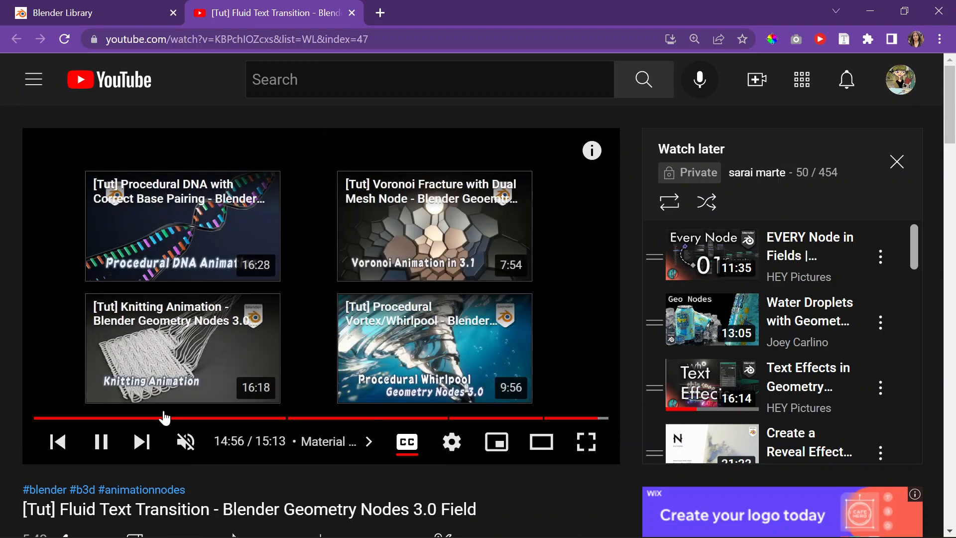
click(101, 442)
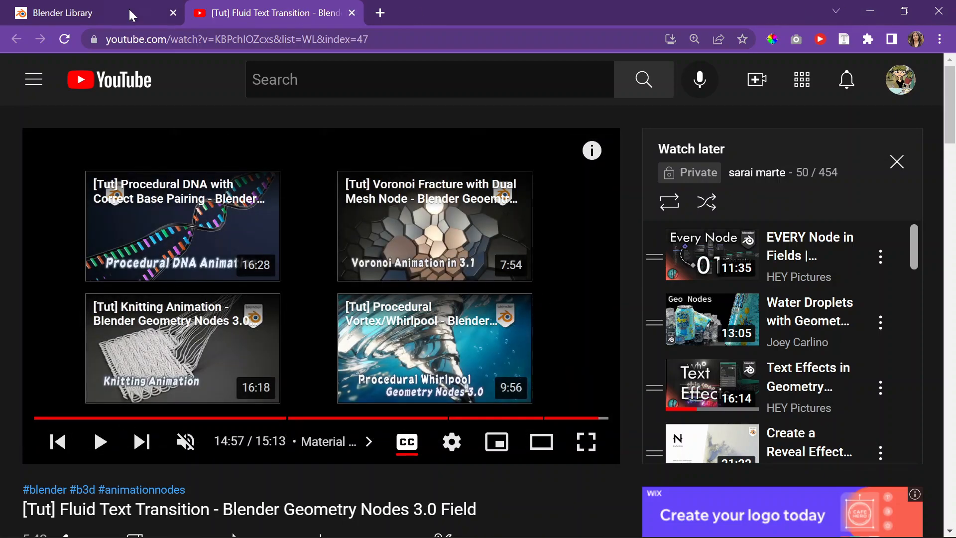
Step: Switch back to Blender, examine the animation object's Geometry Nodes.001 tree and enlarge the 3D viewport around the text
click(870, 11)
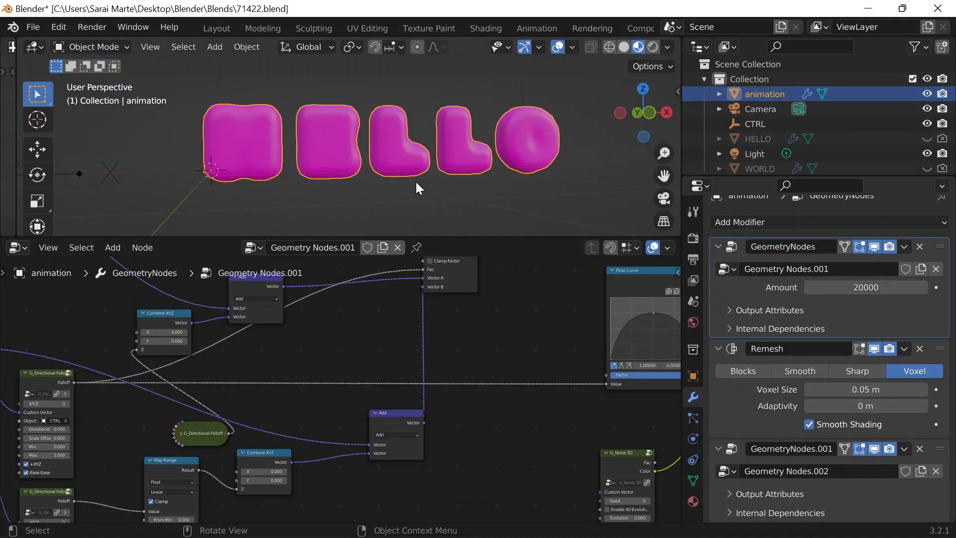
scroll(422, 195, down, 3)
scroll(358, 347, down, 4)
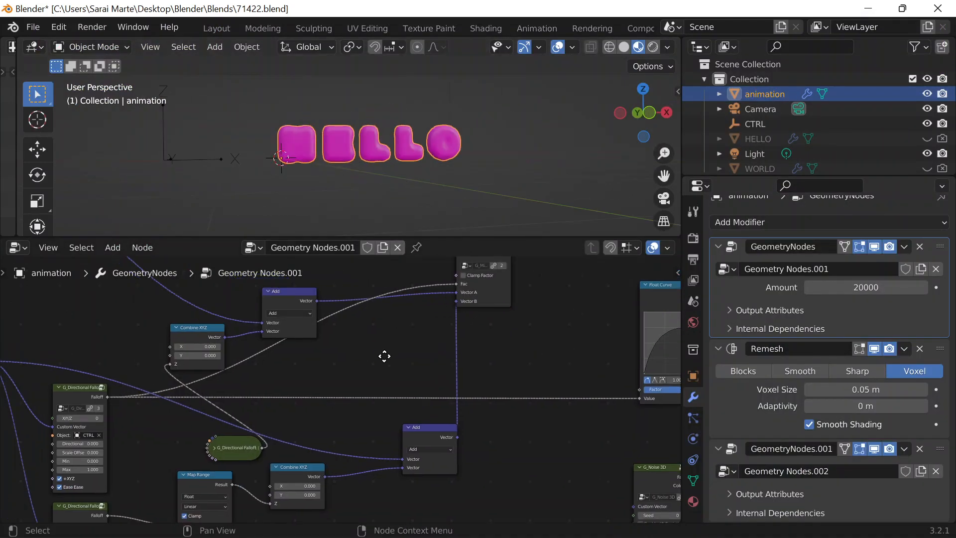
middle_drag(398, 322, 190, 306)
scroll(247, 294, down, 4)
middle_drag(298, 319, 327, 330)
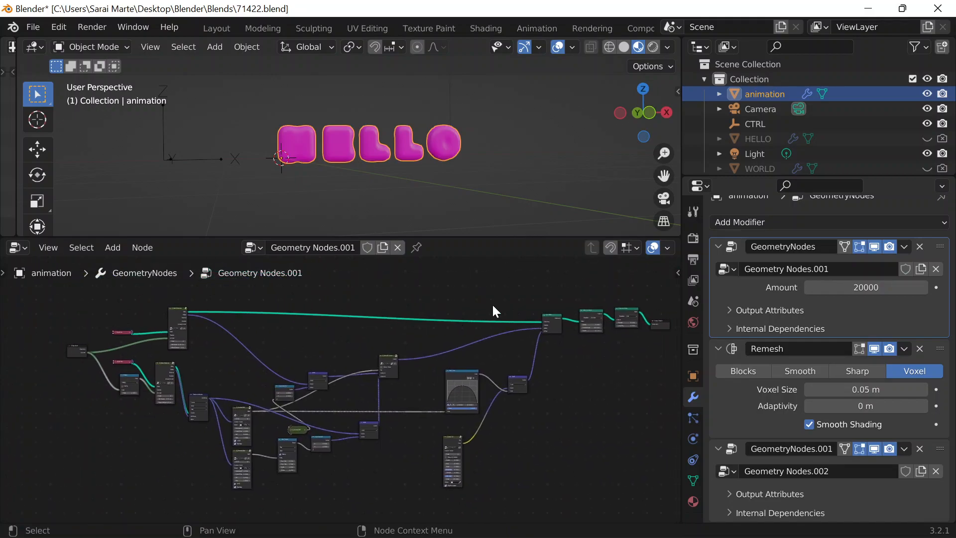
scroll(490, 306, up, 15)
scroll(430, 165, up, 1)
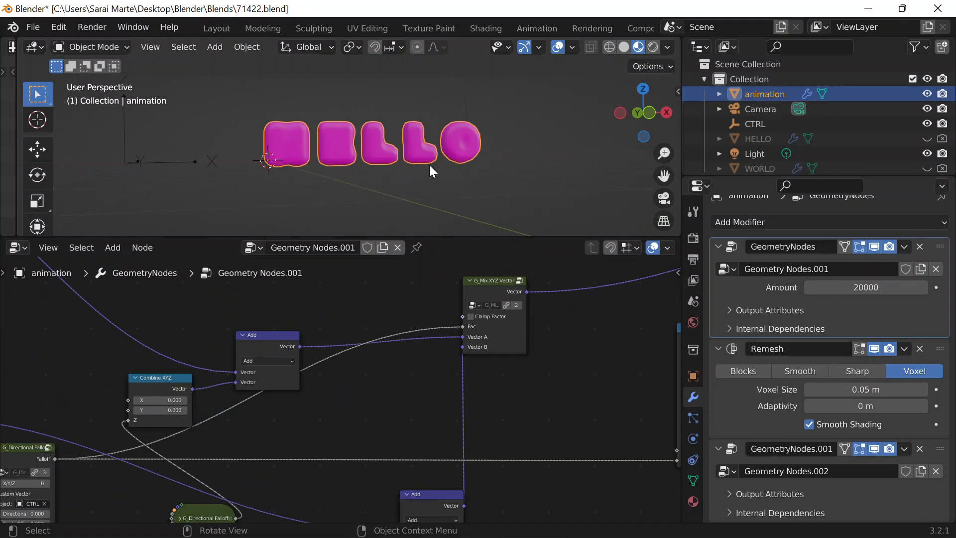
scroll(432, 172, up, 3)
drag(442, 237, 456, 437)
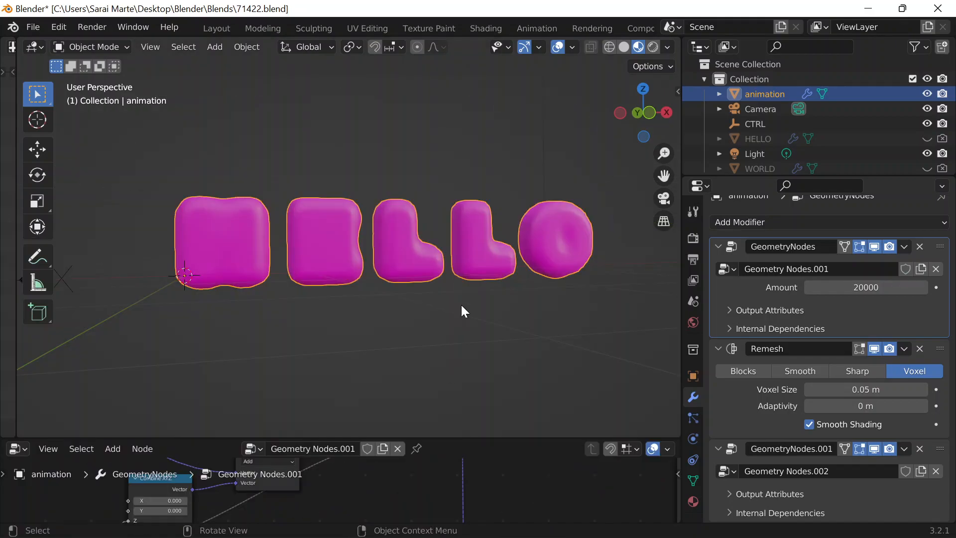
Step: In the Layout workspace, add a mesh plane, set its X rotation to 90° and scale it to about 2.06
click(204, 32)
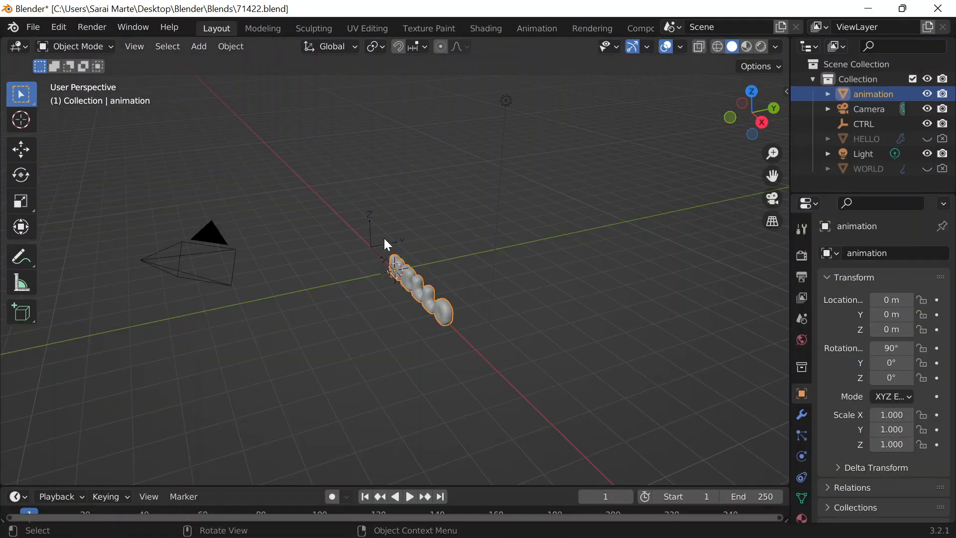
middle_drag(548, 279, 552, 265)
scroll(552, 265, up, 4)
shift+middle_drag(605, 280, 249, 278)
shift+middle_drag(419, 344, 508, 328)
key(shift+a)
mouse_move(432, 237)
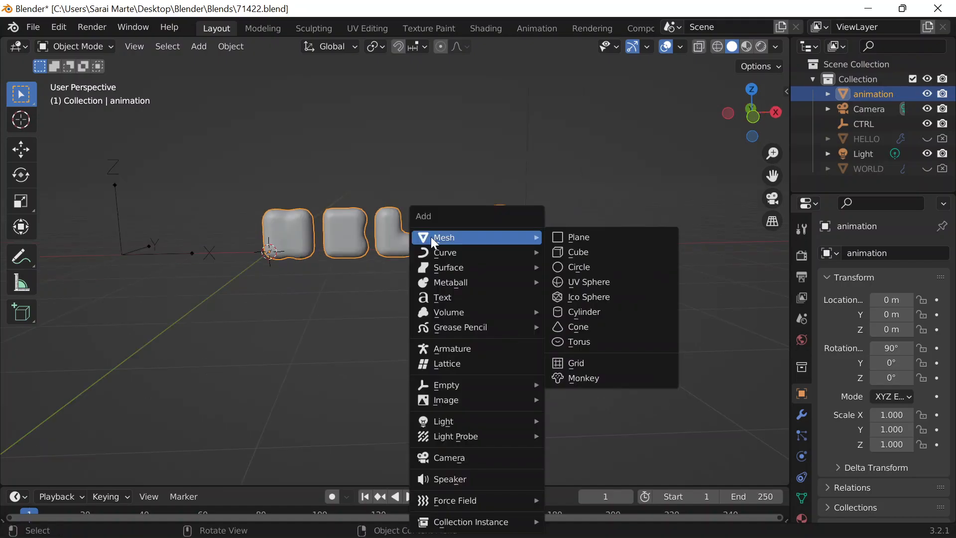
click(599, 232)
click(890, 347)
text(90)
key(Return)
key(s)
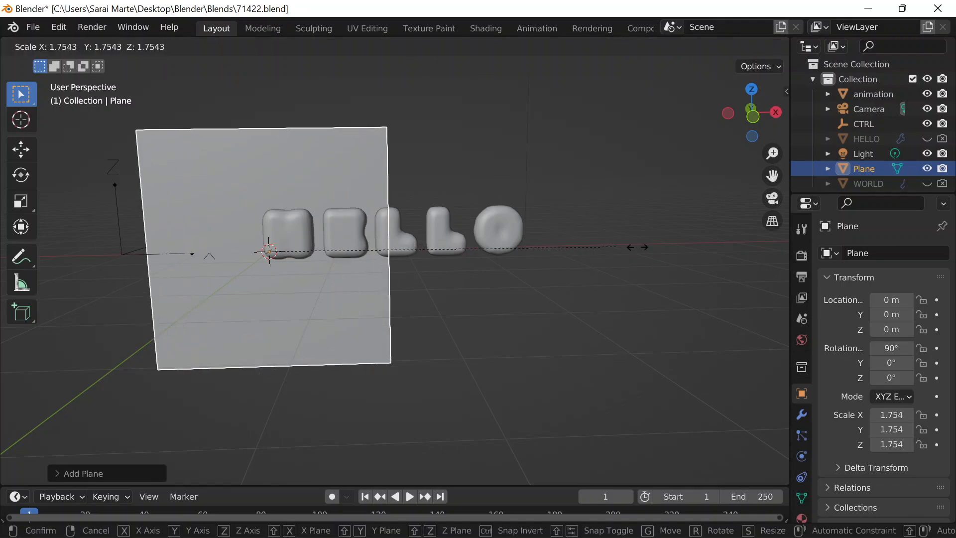
click(683, 252)
Step: Start the Shortcut VUr on-screen key display
key(n)
click(781, 204)
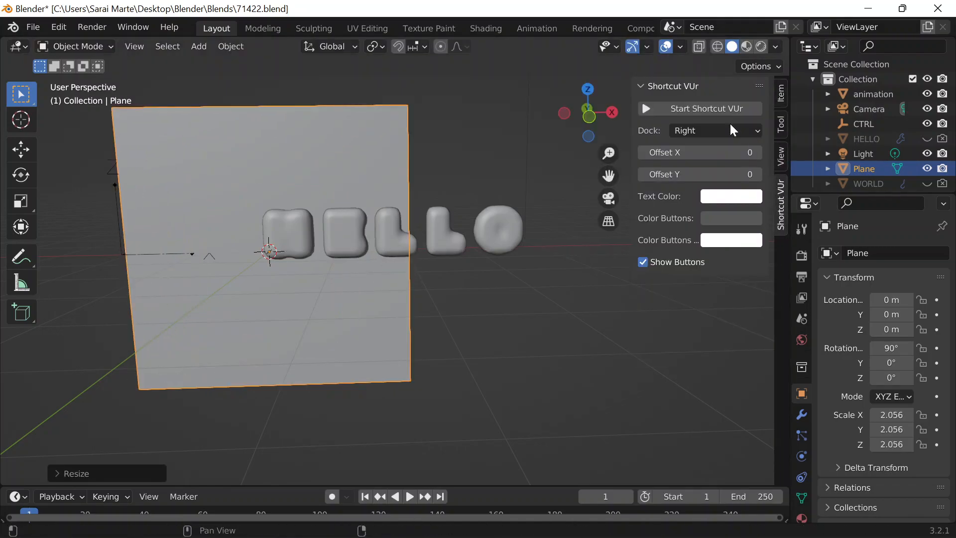
click(727, 108)
key(n)
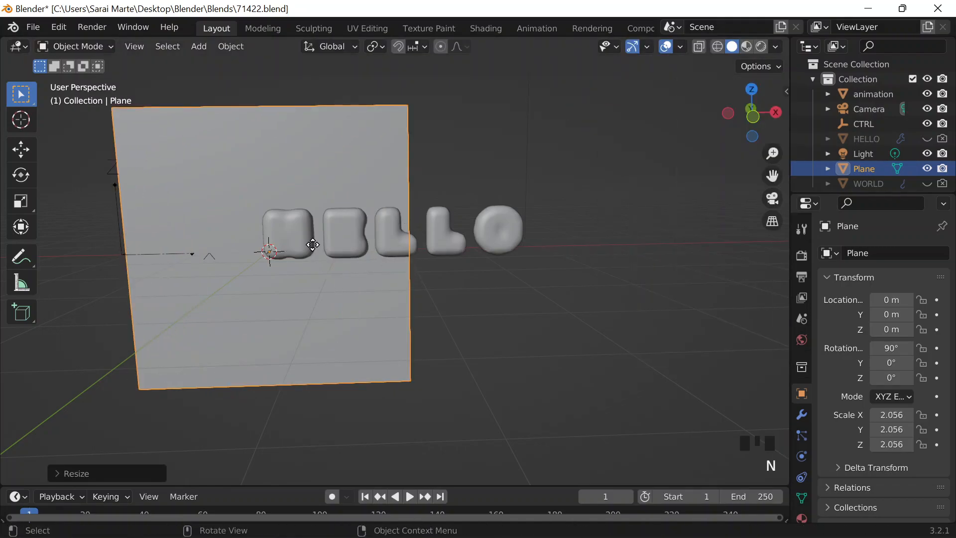
Step: Move the plane along X to about 1.88 m, centring it on the text, and scale it to about 3.1
key(g)
key(x)
key(s)
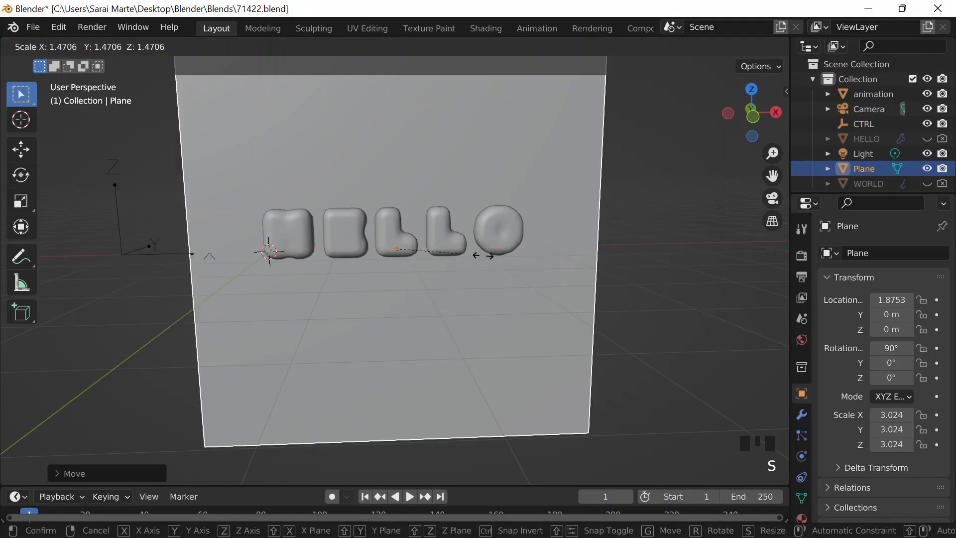
click(463, 256)
Step: Move the plane along Y to about 1.72 m behind the text and view the scene from the front
middle_drag(508, 292, 465, 295)
key(g)
key(y)
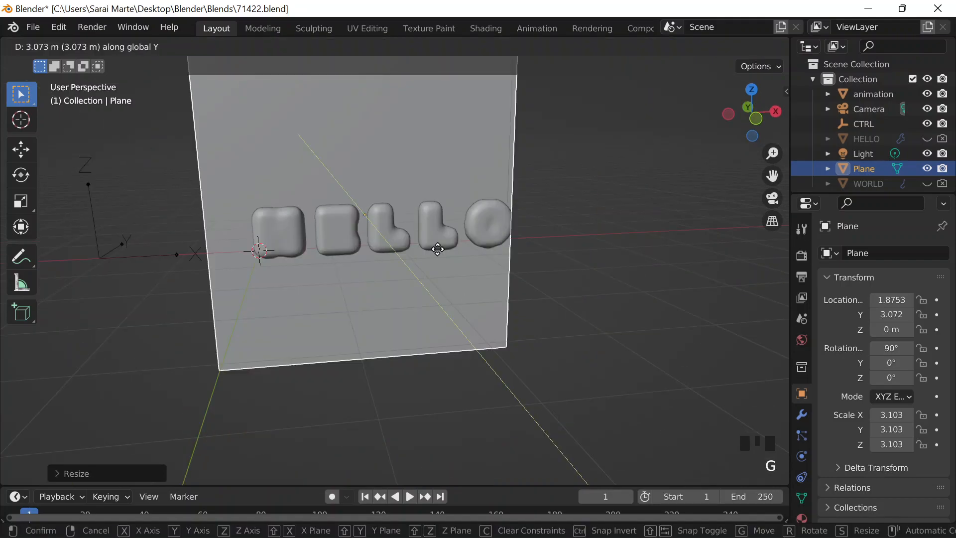
click(476, 290)
key(grave)
click(426, 243)
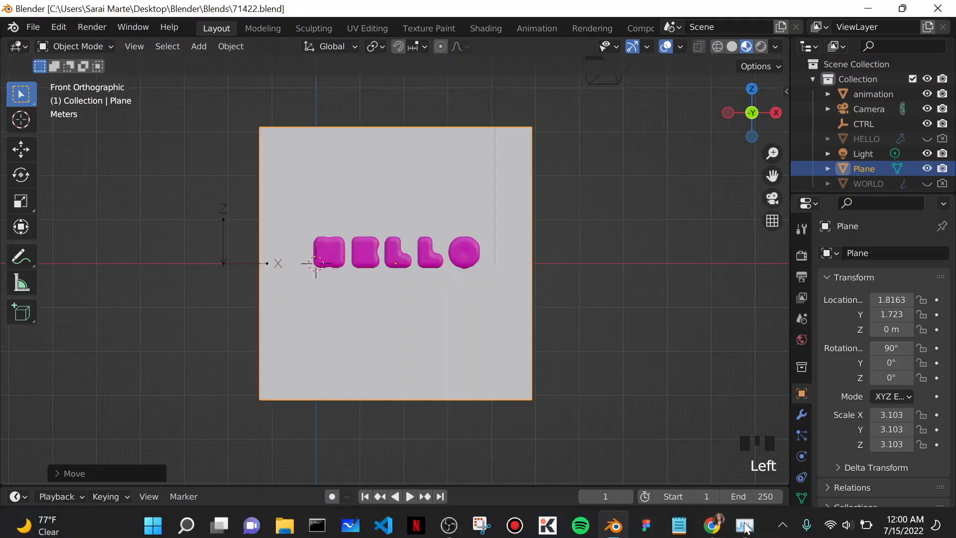
Step: Switch to the browser, search for Coolors in a new tab and open its palette generator
click(713, 525)
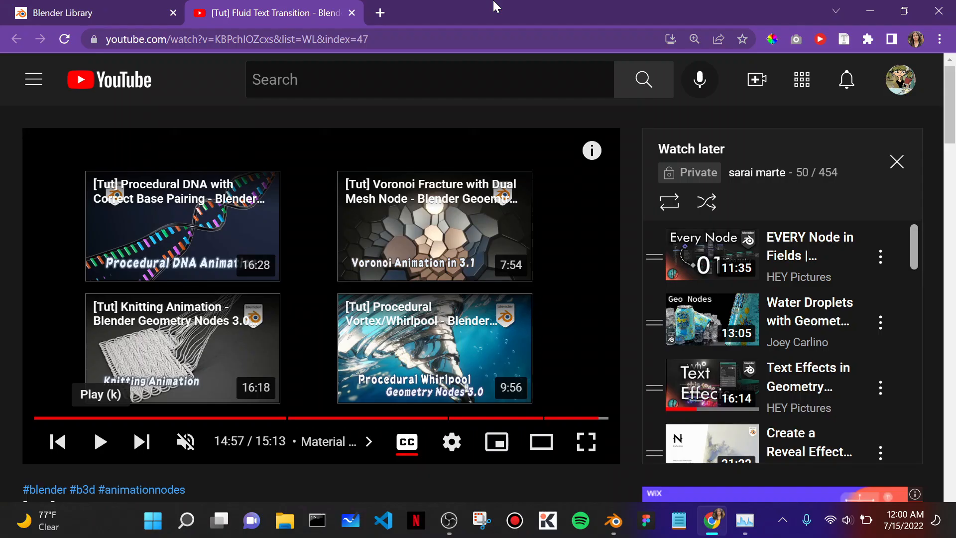
key(ctrl+t)
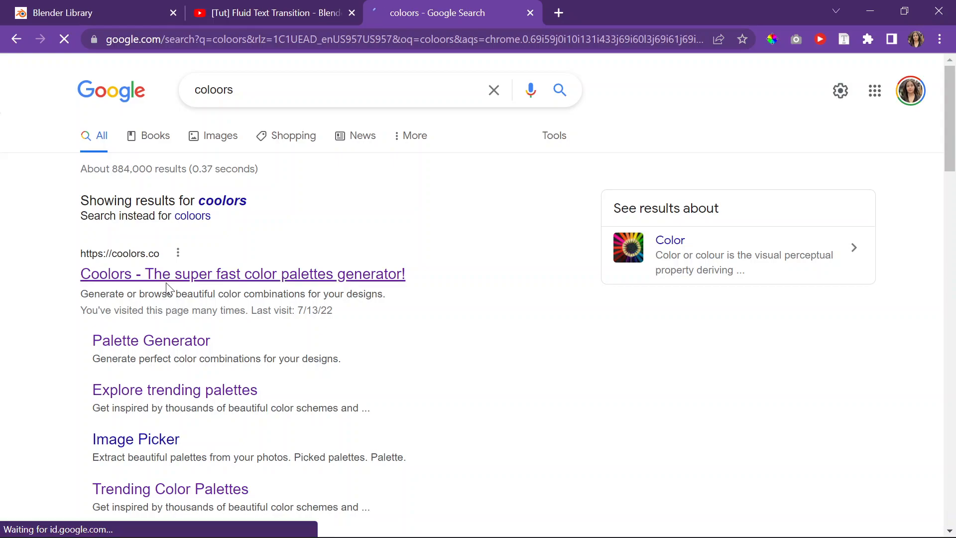
click(167, 279)
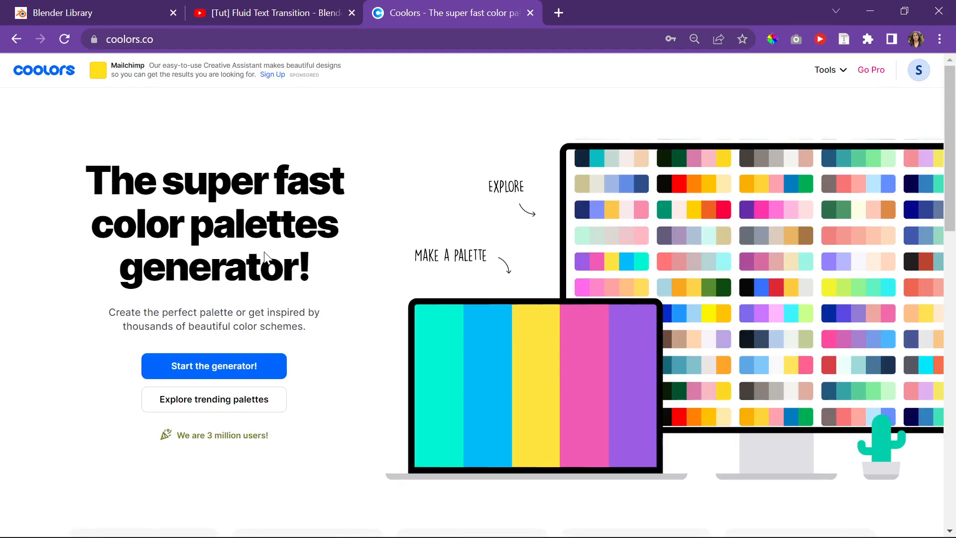
click(264, 366)
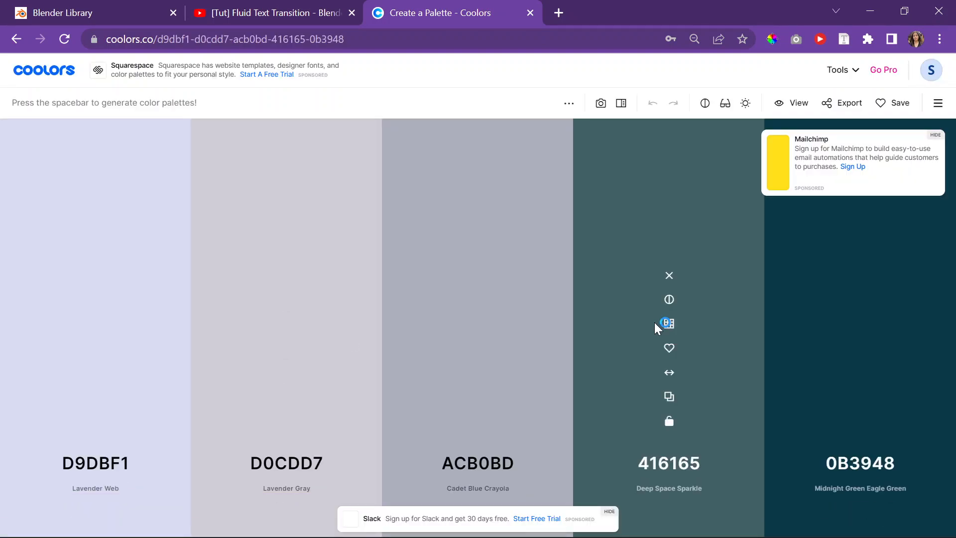
Step: Generate new colour palettes and copy the sky blue hex code 54DEFD
key(space)
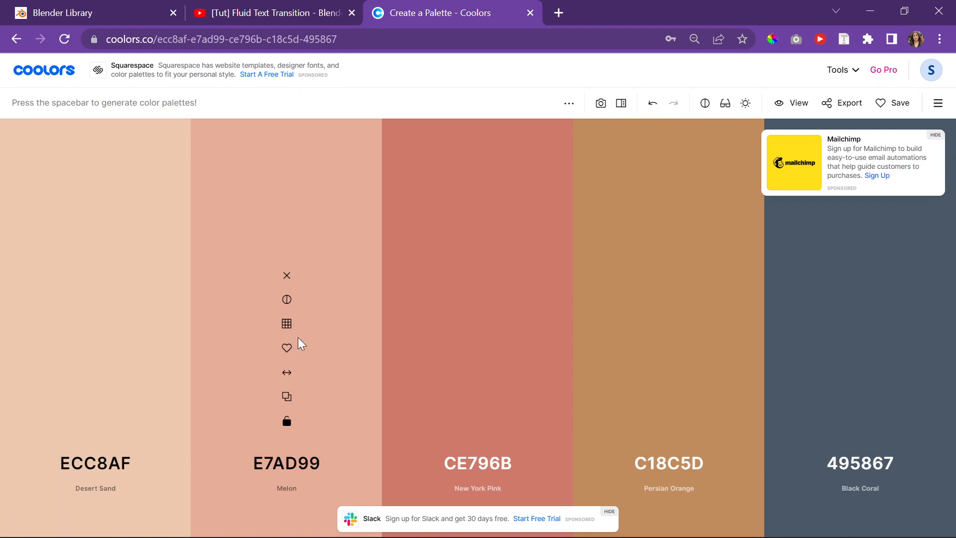
key(space)
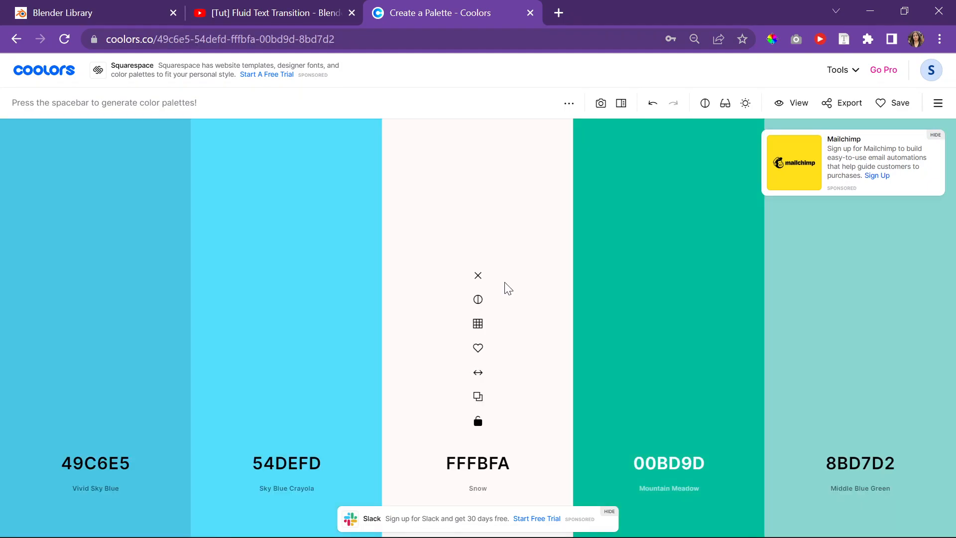
click(287, 396)
Step: Return to Blender and set the base colour of the animation object's Material.001 to the copied hex 54DEFD
click(870, 11)
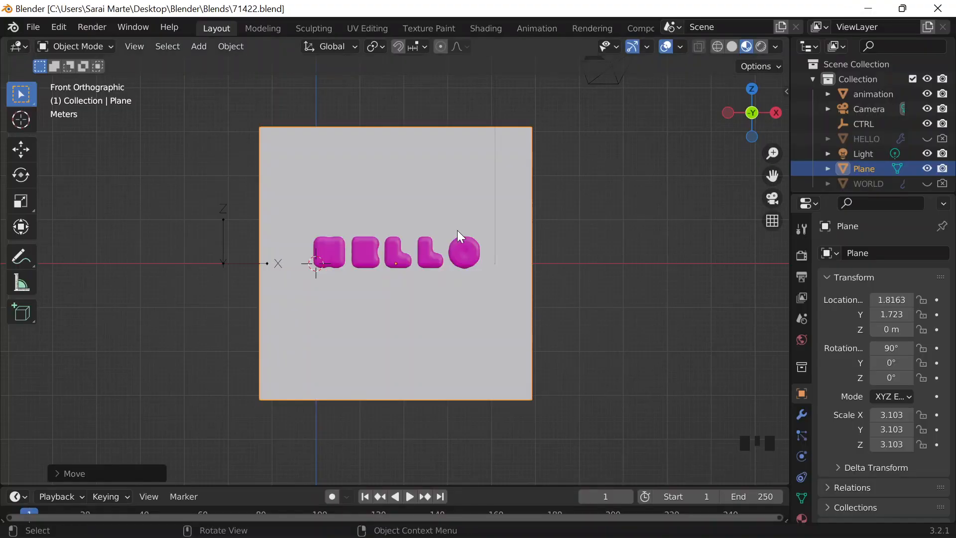
click(457, 230)
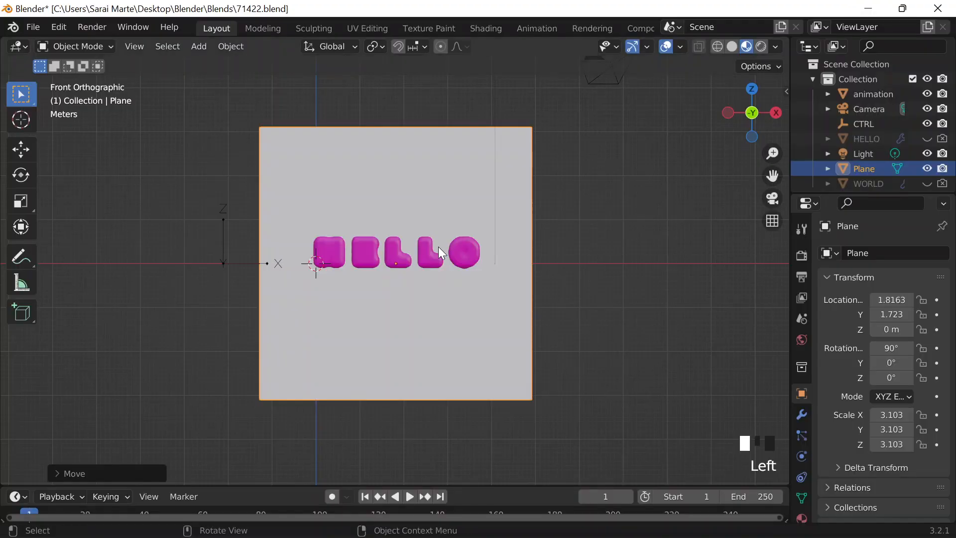
click(438, 247)
click(430, 258)
click(802, 515)
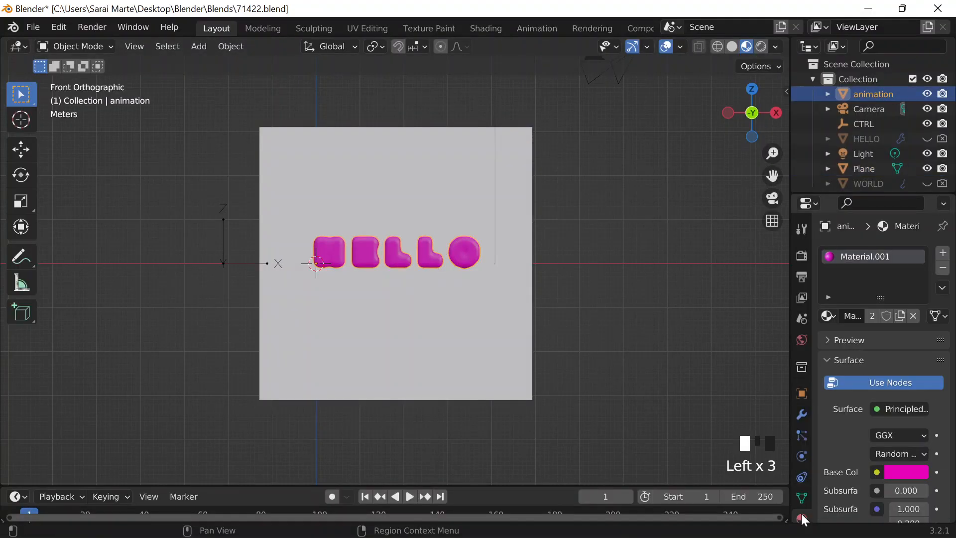
click(891, 471)
click(900, 383)
click(847, 405)
key(ctrl+v)
key(Return)
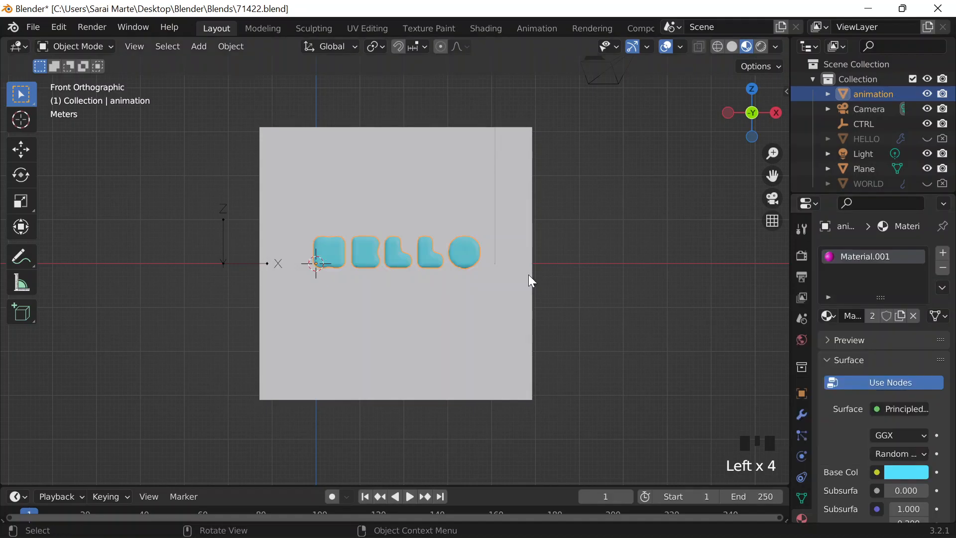
Step: Check the recoloured text against the backdrop plane and save the file
scroll(528, 271, up, 4)
scroll(513, 271, down, 3)
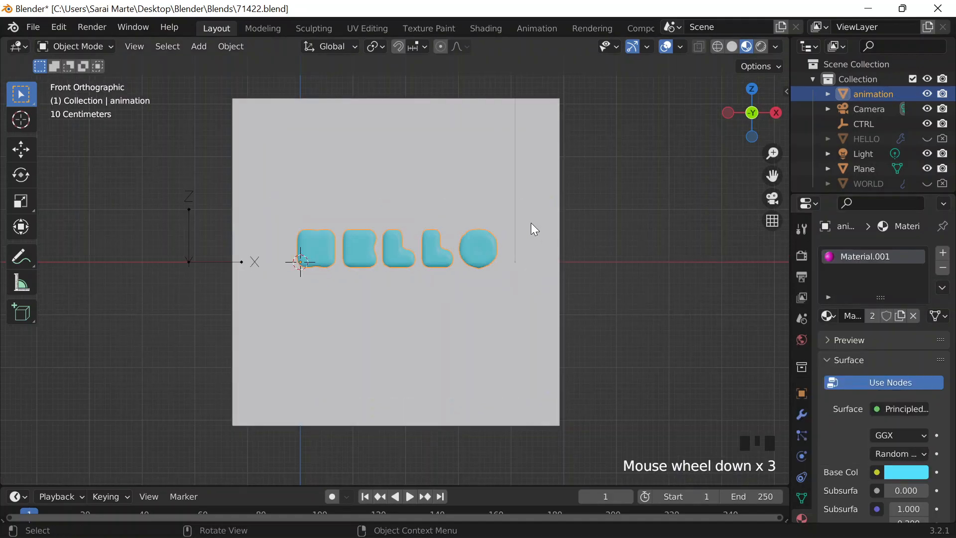
scroll(247, 211, down, 3)
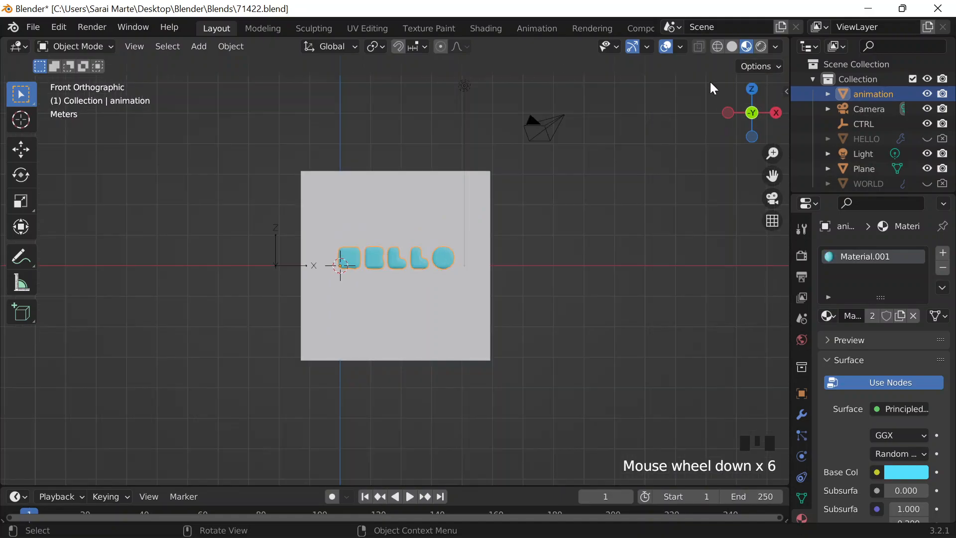
scroll(644, 144, up, 3)
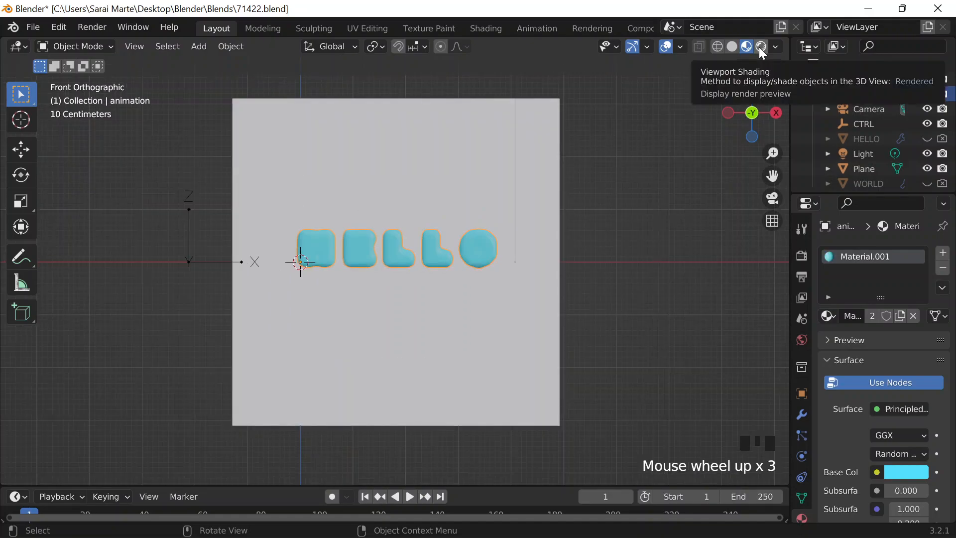
scroll(554, 147, down, 3)
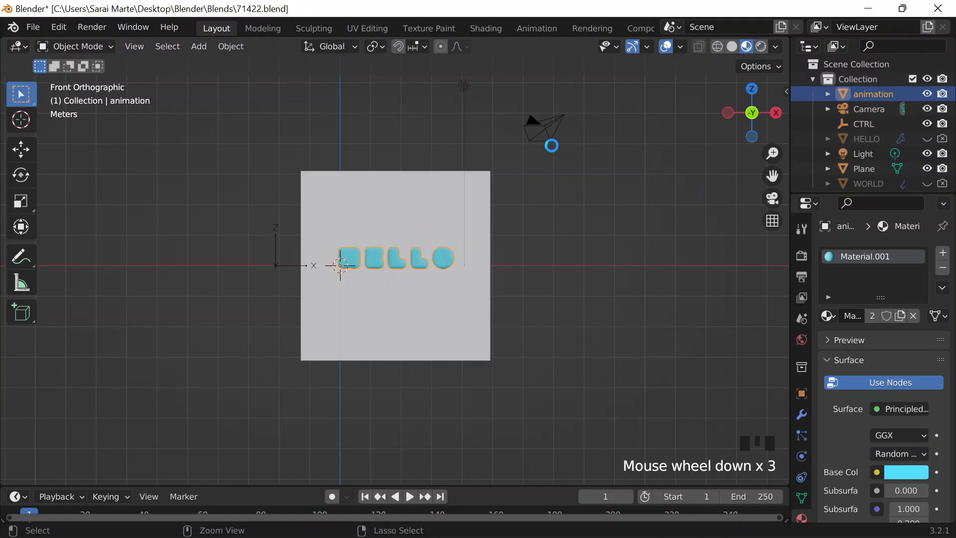
key(ctrl+s)
Step: Move the CTRL empty about -0.8 m along the global X axis
scroll(550, 146, up, 3)
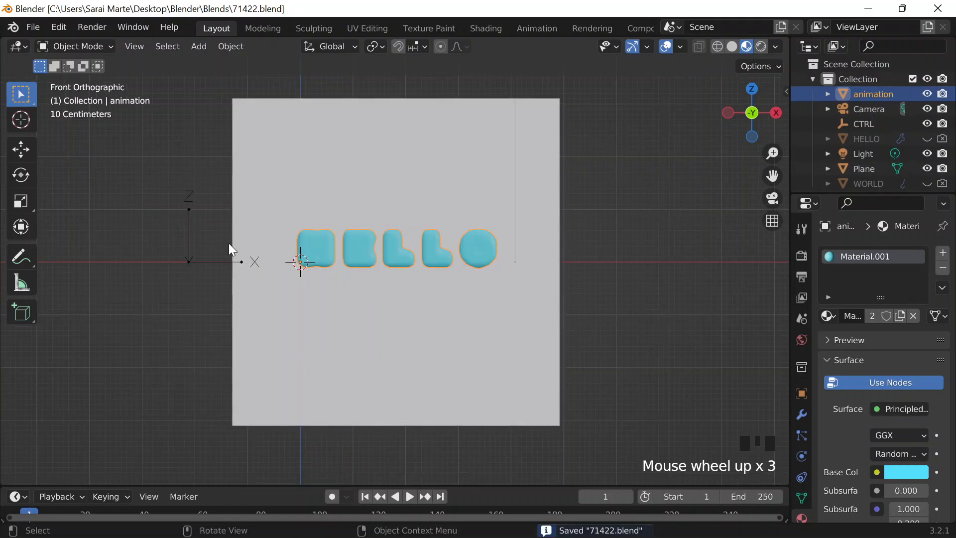
click(201, 251)
click(193, 255)
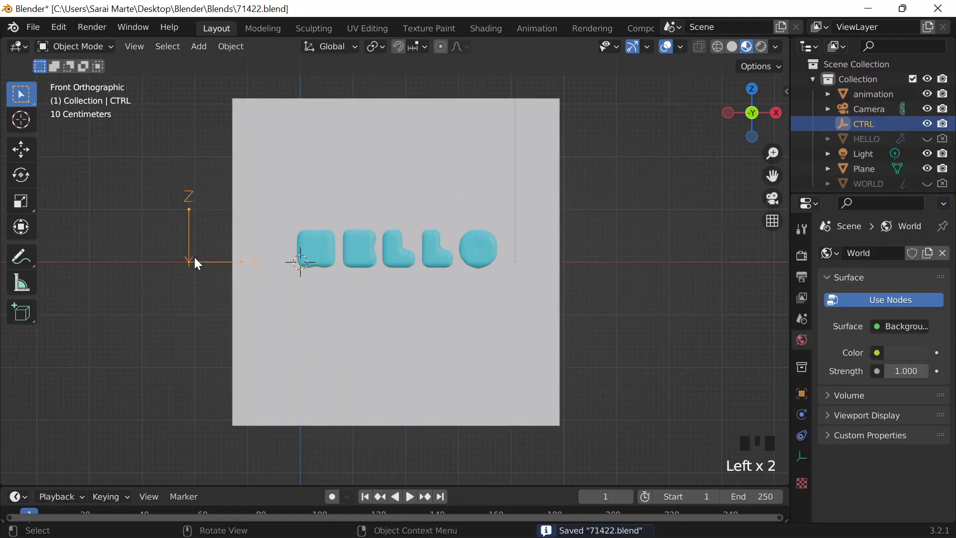
key(g)
key(x)
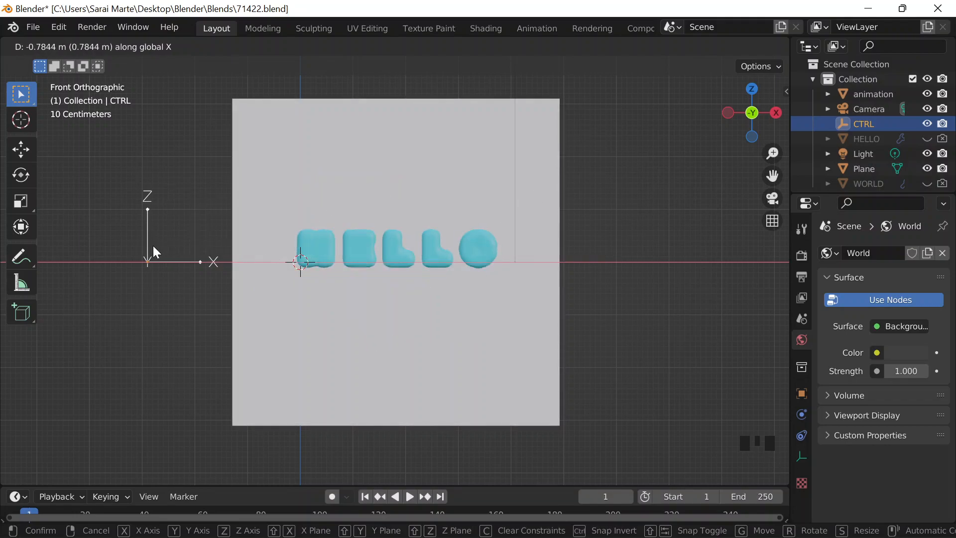
click(150, 250)
Step: Try to scale the animation text down uniformly to about 0.86
scroll(446, 239, up, 2)
scroll(443, 241, up, 4)
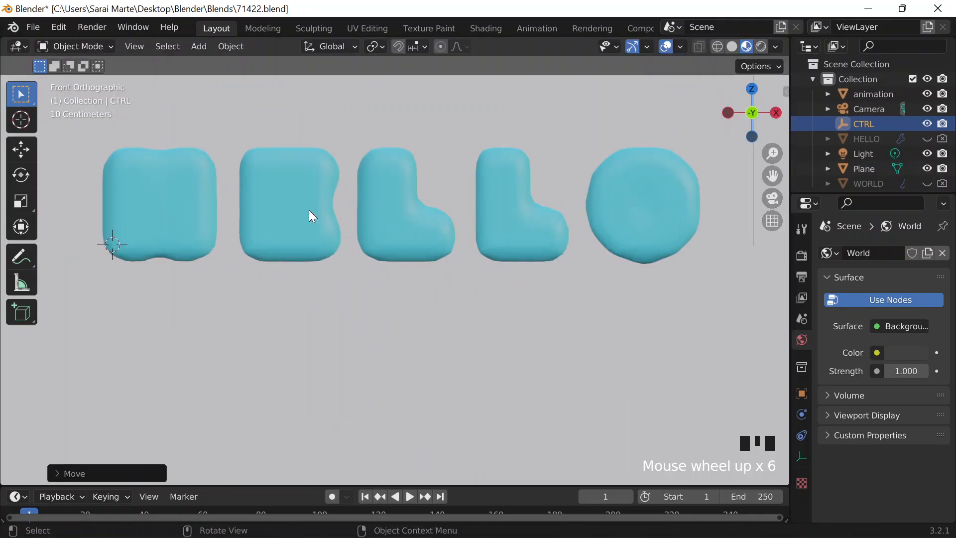
click(309, 214)
scroll(309, 214, down, 8)
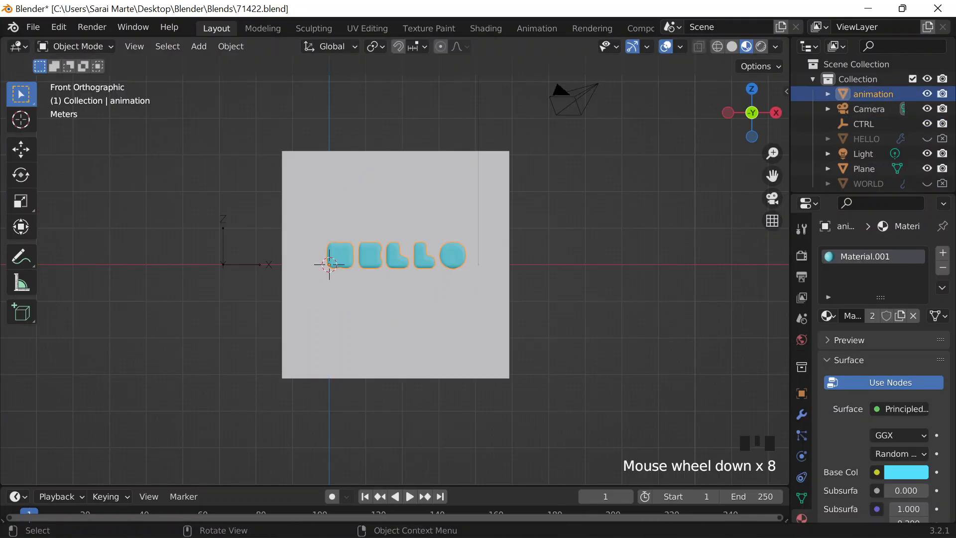
key(s)
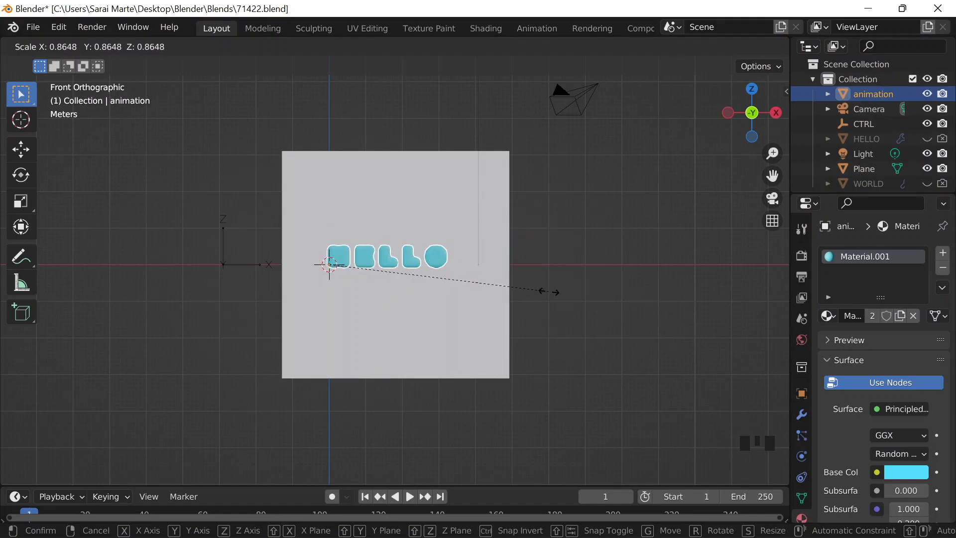
click(583, 281)
scroll(618, 279, up, 4)
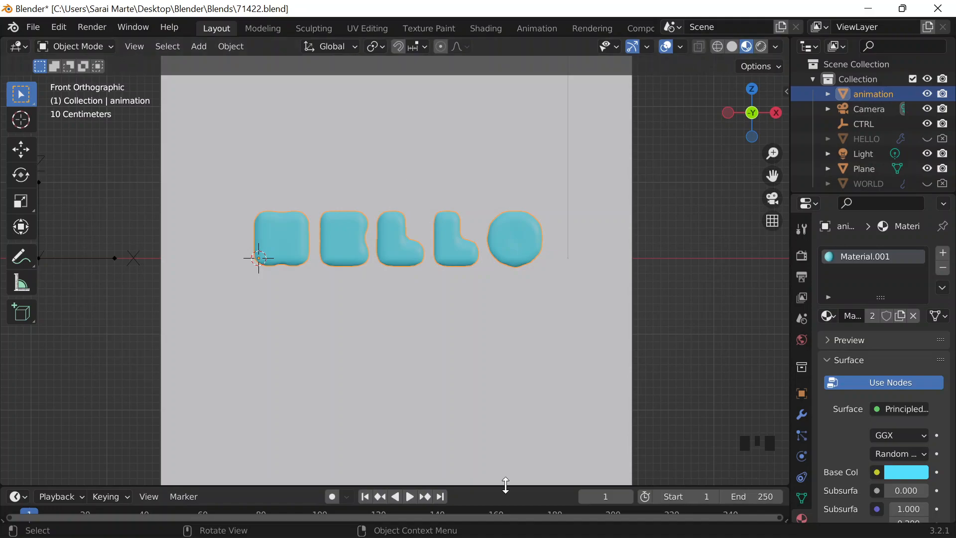
Step: Switch to the Geometry Nodes workspace, enlarge the node editor and open the animation object's tree at the Points to Volume node
drag(506, 485, 534, 415)
click(533, 375)
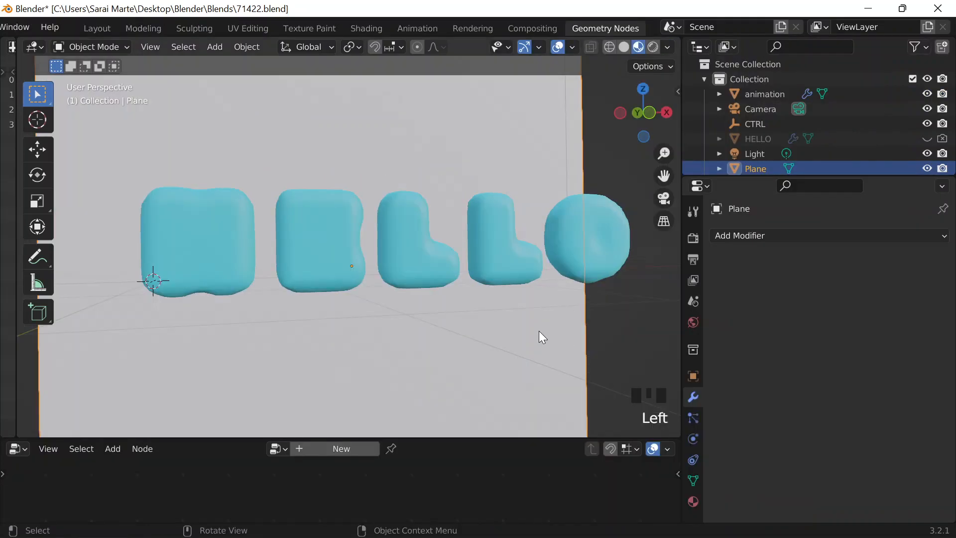
drag(682, 400, 702, 401)
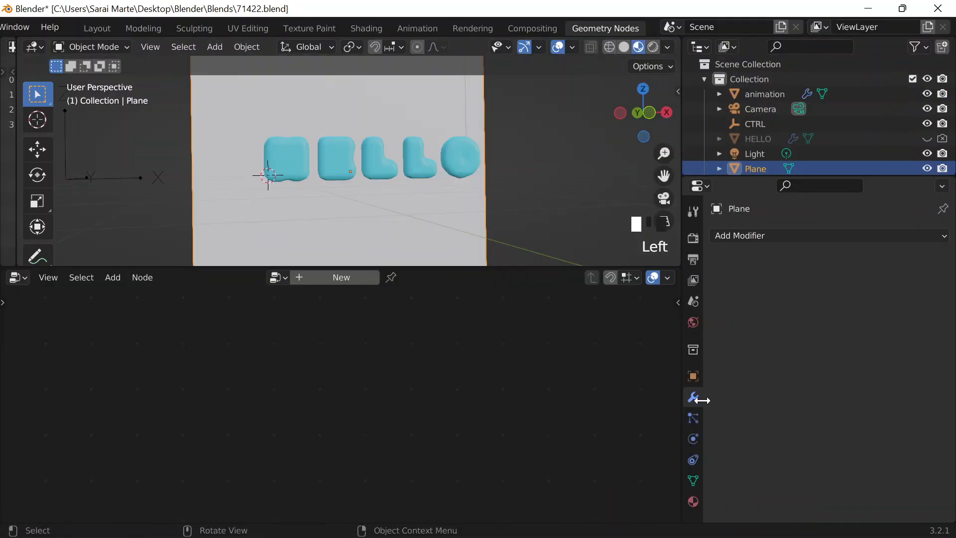
click(375, 145)
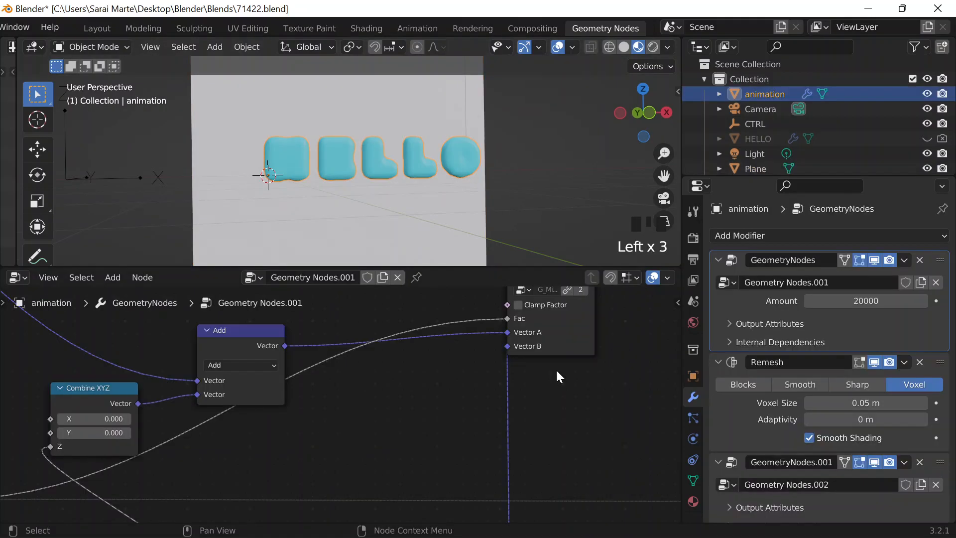
scroll(556, 368, up, 2)
middle_drag(489, 325, 390, 336)
scroll(389, 336, up, 3)
scroll(344, 419, up, 5)
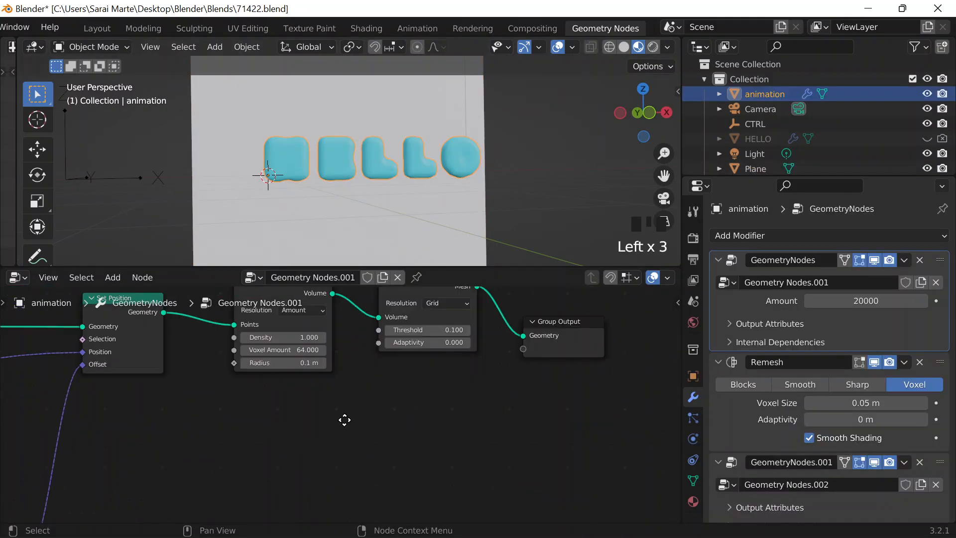
middle_drag(345, 420, 367, 511)
scroll(375, 416, up, 9)
middle_drag(384, 415, 374, 386)
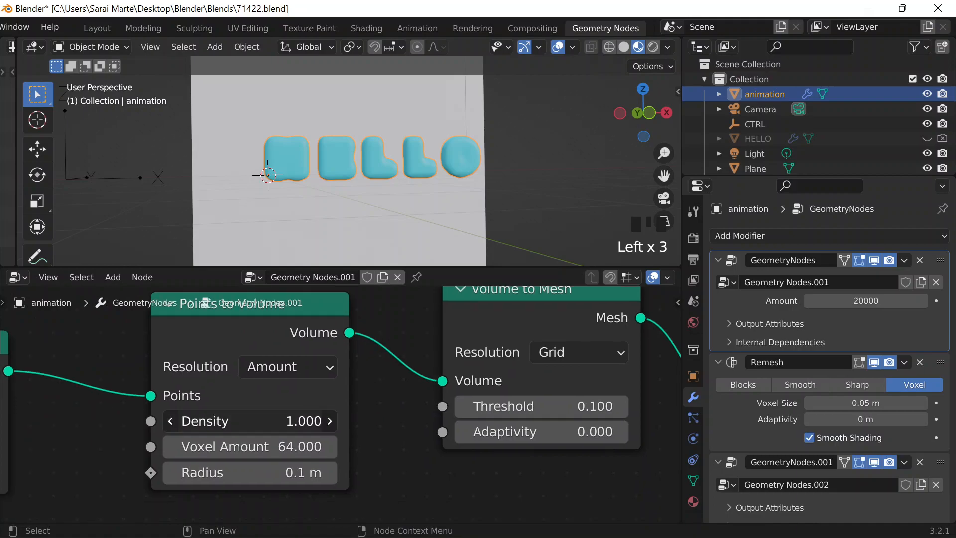
Step: Try a different Density on the Points to Volume node, then restore it to 1
click(330, 421)
mouse_move(265, 422)
mouse_down()
mouse_move(333, 421)
mouse_move(239, 421)
mouse_move(266, 428)
mouse_up()
click(265, 428)
text(1)
key(Return)
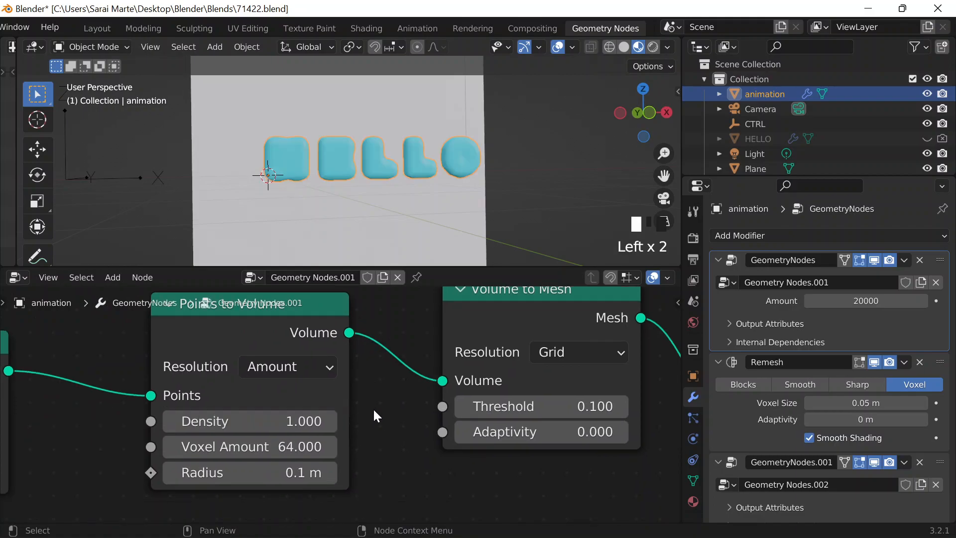
click(299, 421)
key(Return)
Step: Try a Voxel Amount of 1000 on the Points to Volume node and inspect the letters
drag(299, 447, 394, 447)
click(249, 447)
text(1000)
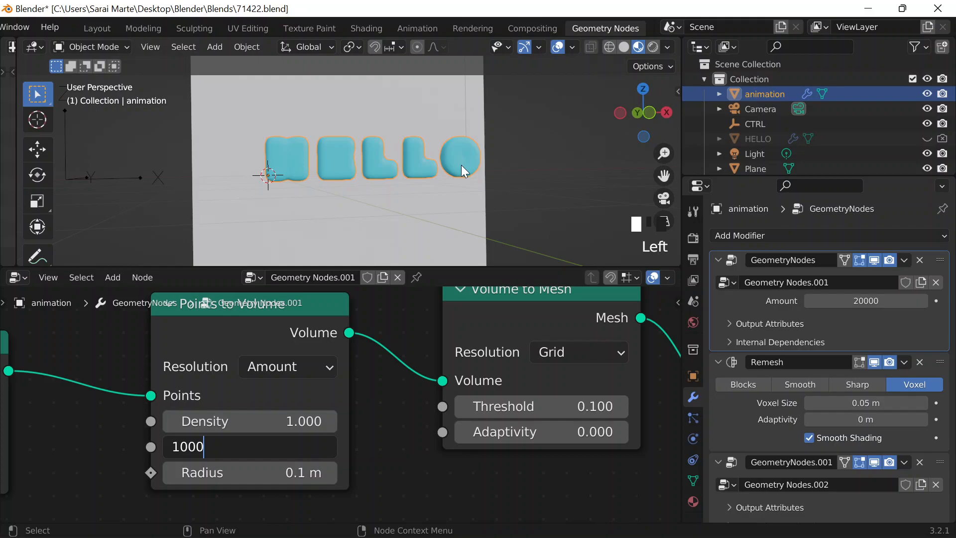
mouse_move(633, 537)
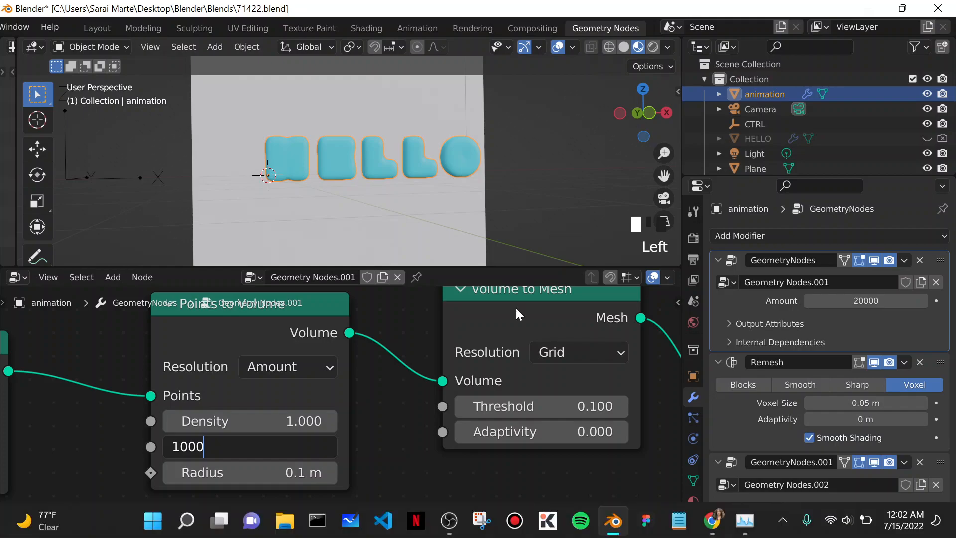
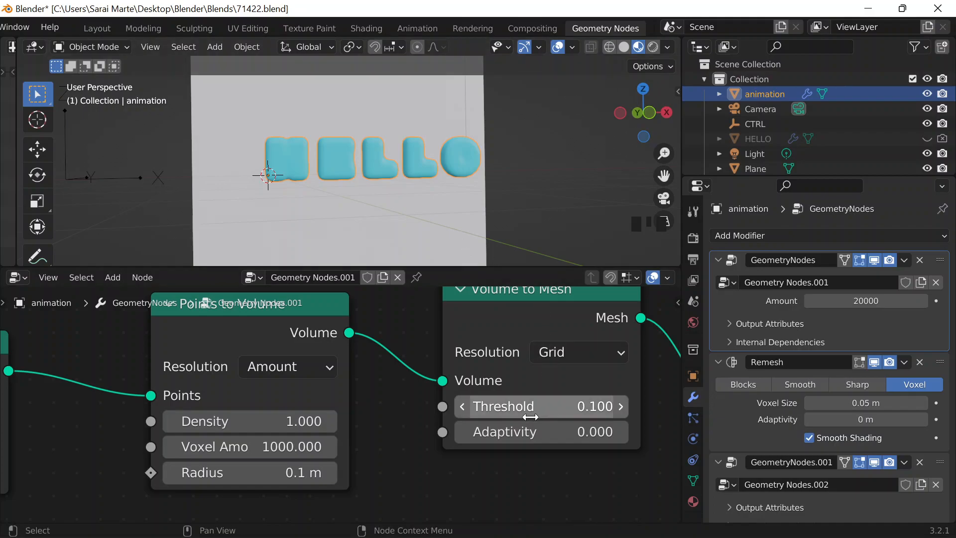
scroll(378, 359, down, 1)
scroll(534, 187, up, 5)
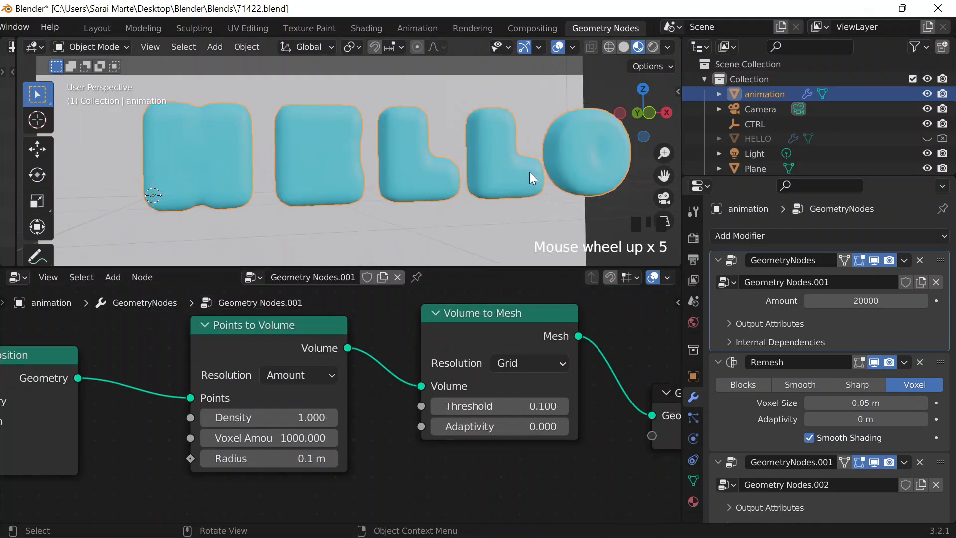
Step: Test lower Voxel Amounts such as 100 on the Points to Volume node and settle on 112.3
click(268, 438)
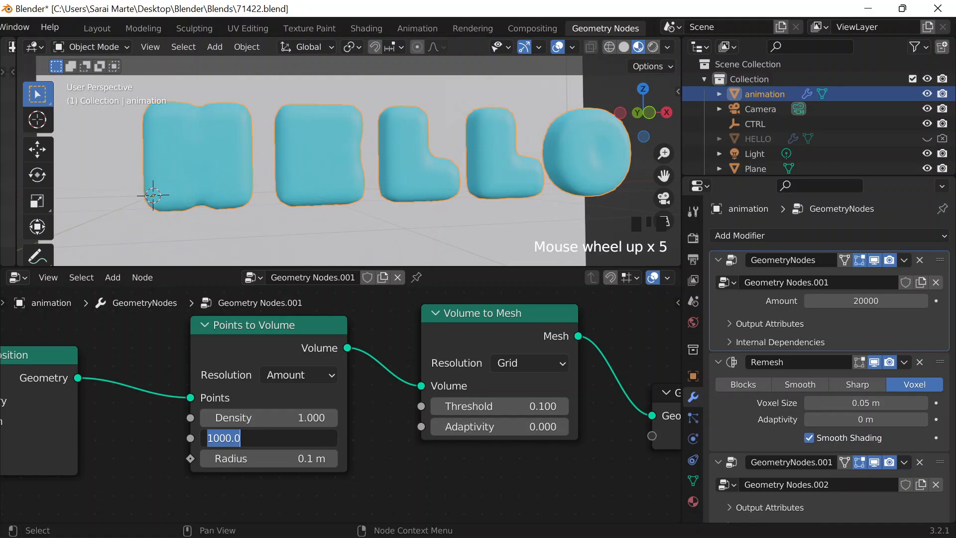
text(5)
click(326, 464)
click(273, 439)
text(100)
click(303, 464)
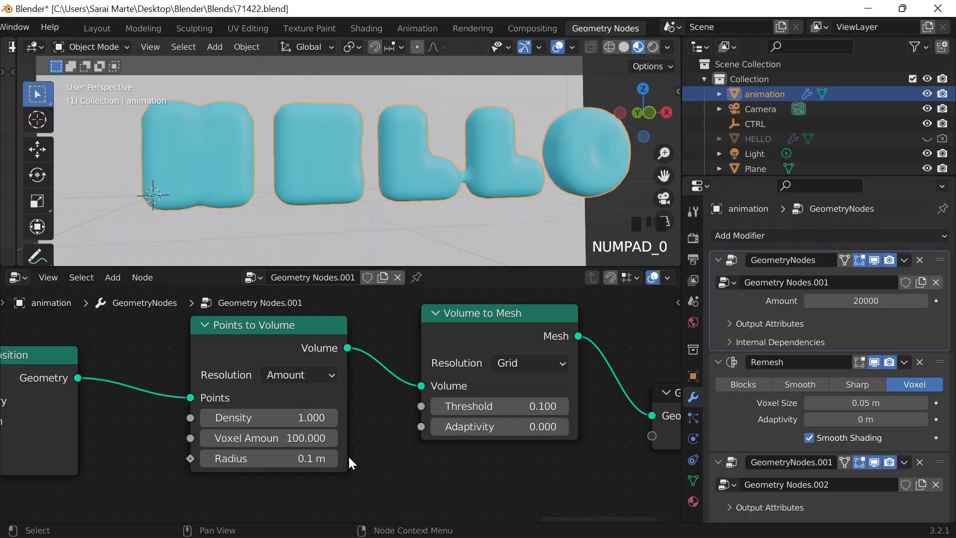
drag(278, 439, 299, 438)
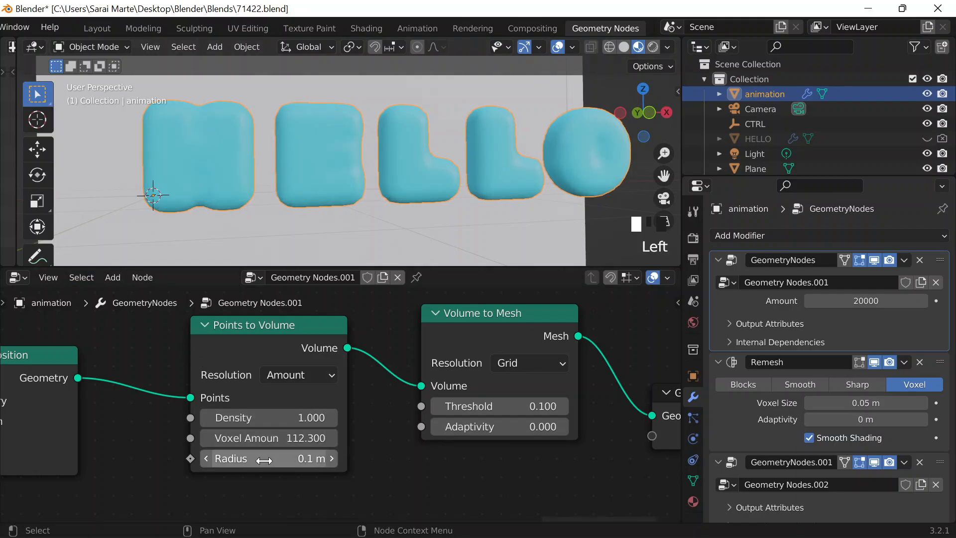
Step: Try raising the Points to Volume radius to 0.3 m
click(331, 458)
click(332, 458)
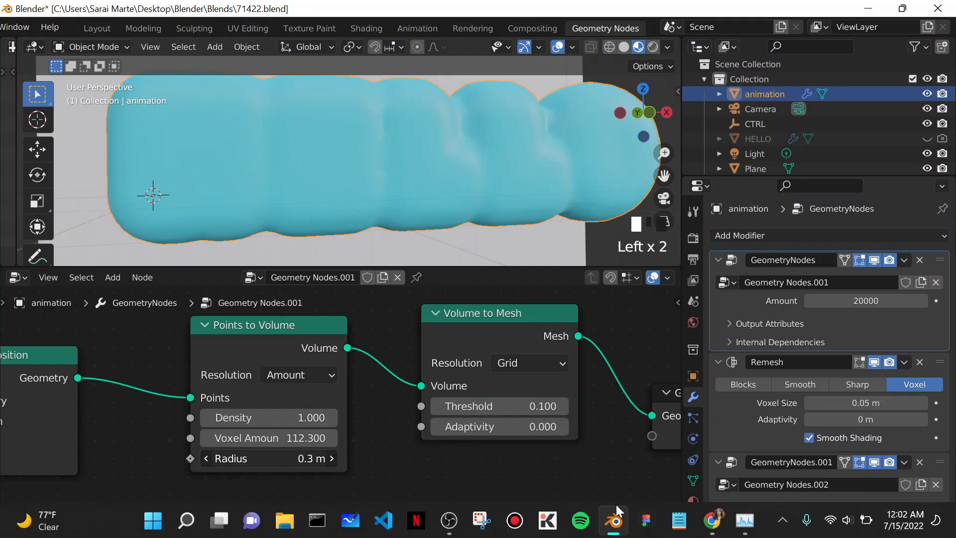
click(616, 504)
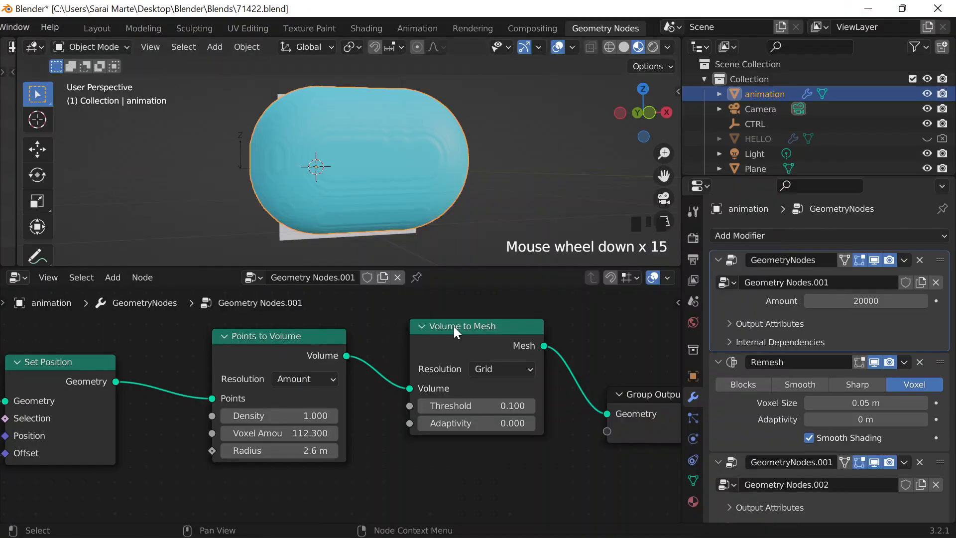
Step: Set the Points to Volume radius to 0.03 m and inspect the letter shapes from several angles
scroll(426, 419, up, 3)
double_click(280, 450)
text(0.03)
key(Return)
scroll(411, 156, up, 9)
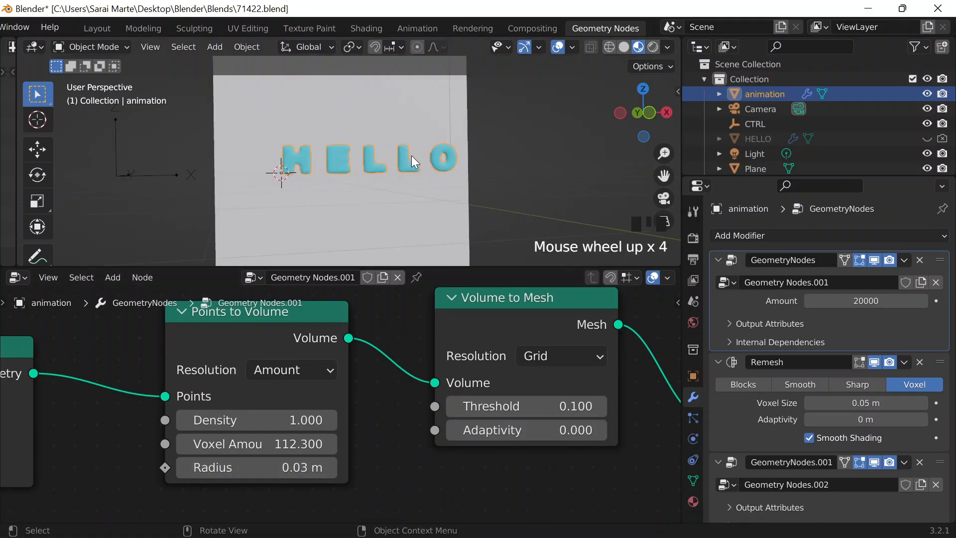
middle_drag(512, 190, 541, 194)
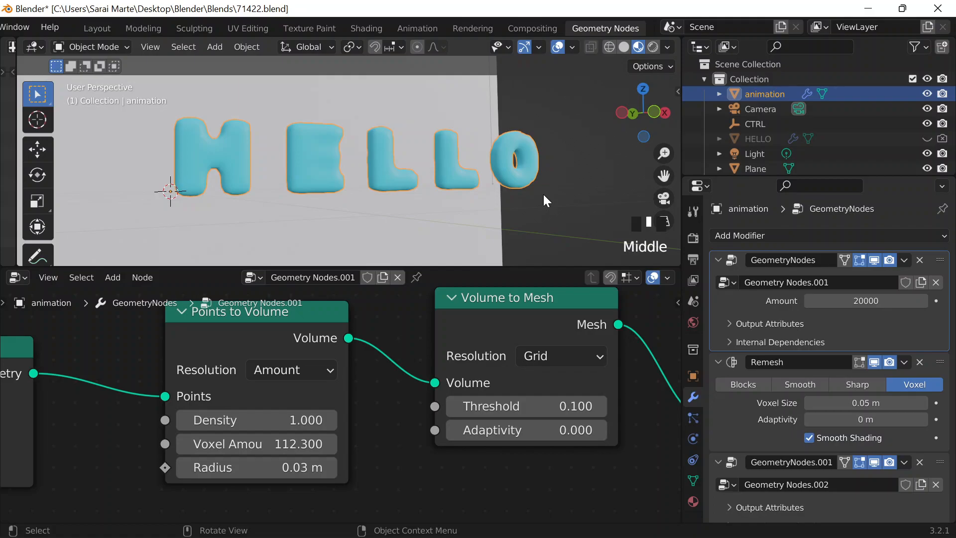
middle_drag(547, 192, 412, 178)
scroll(217, 174, down, 2)
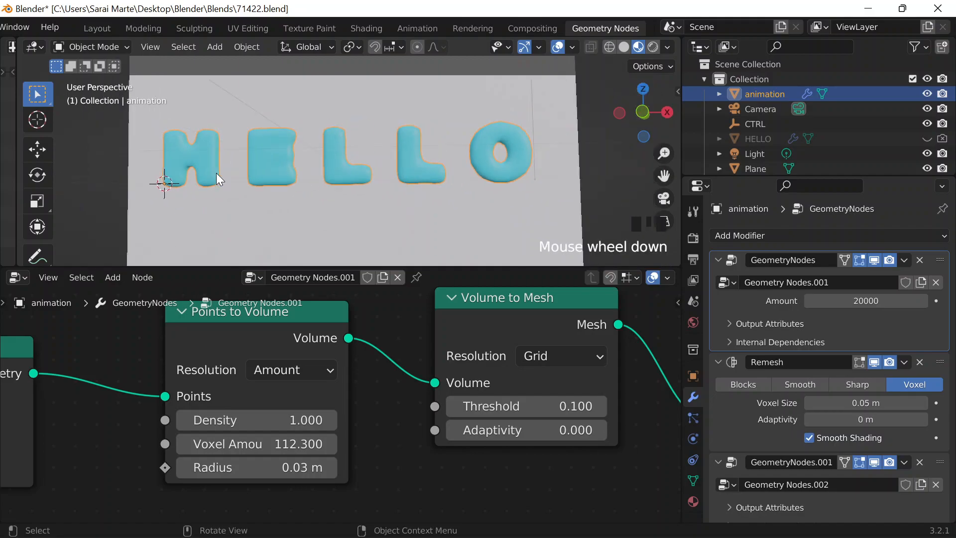
Step: Slide the CTRL empty along the global X axis across the text and back to preview the HELLO to WORLD morph
scroll(216, 172, down, 3)
click(136, 173)
key(g)
key(x)
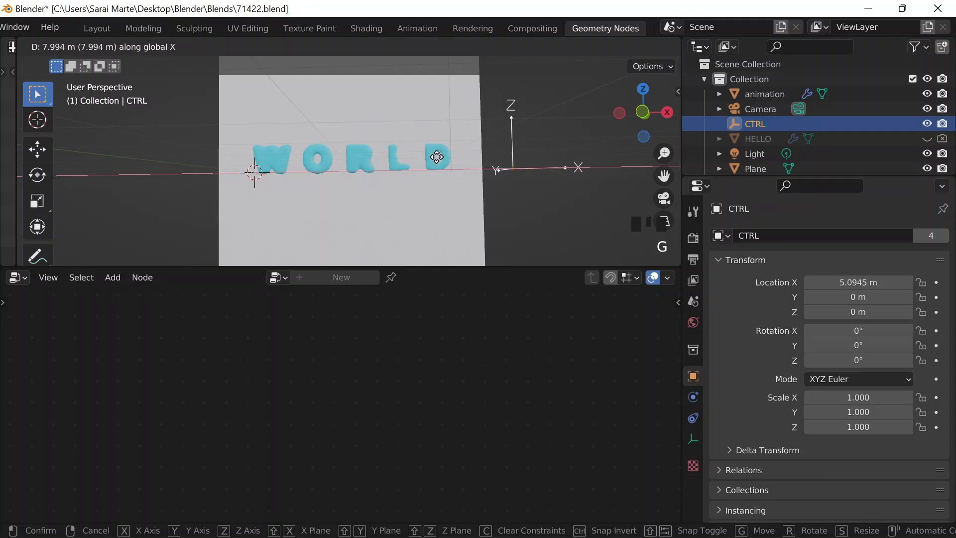
click(152, 172)
click(280, 166)
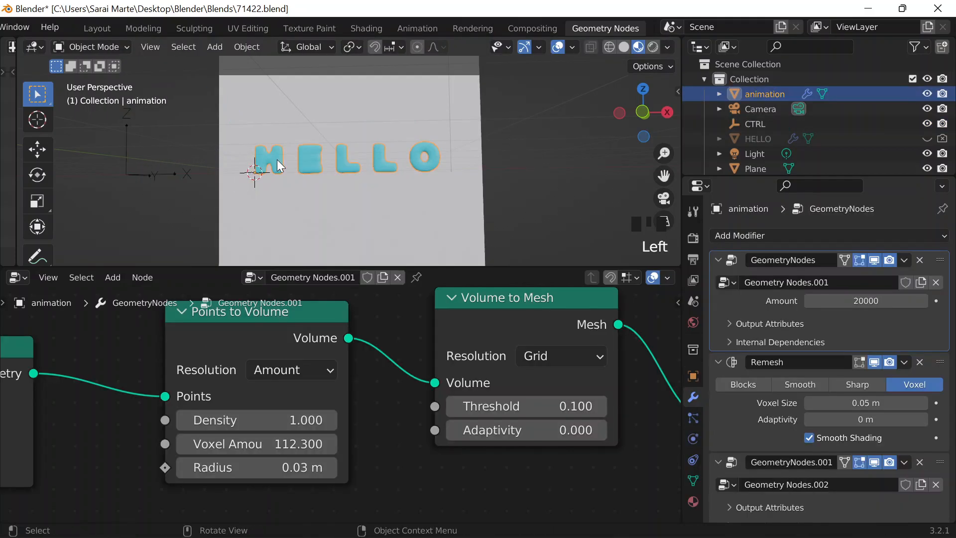
Step: Set the Character Spacing of the String to Curves node in the HELLO object's node tree to 1.2
scroll(743, 157, down, 2)
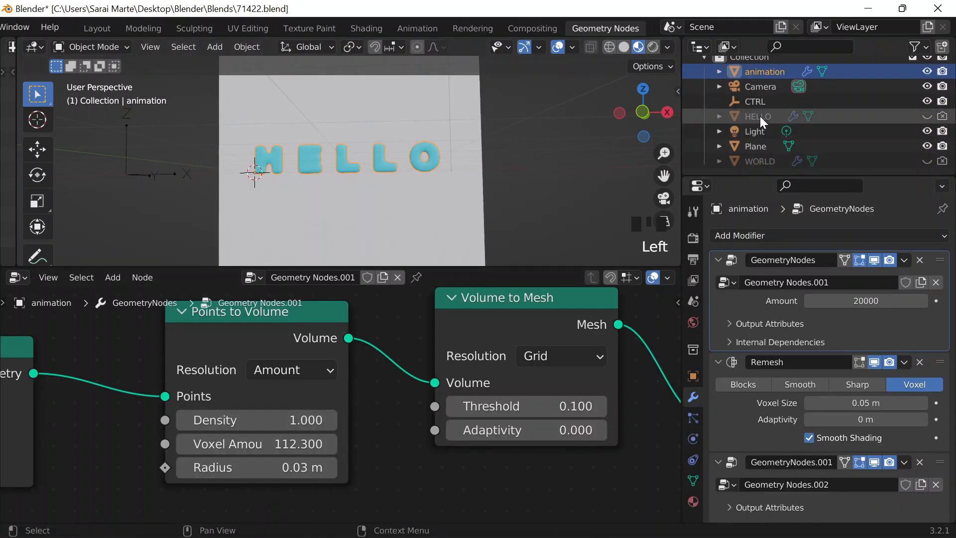
click(760, 118)
key(Home)
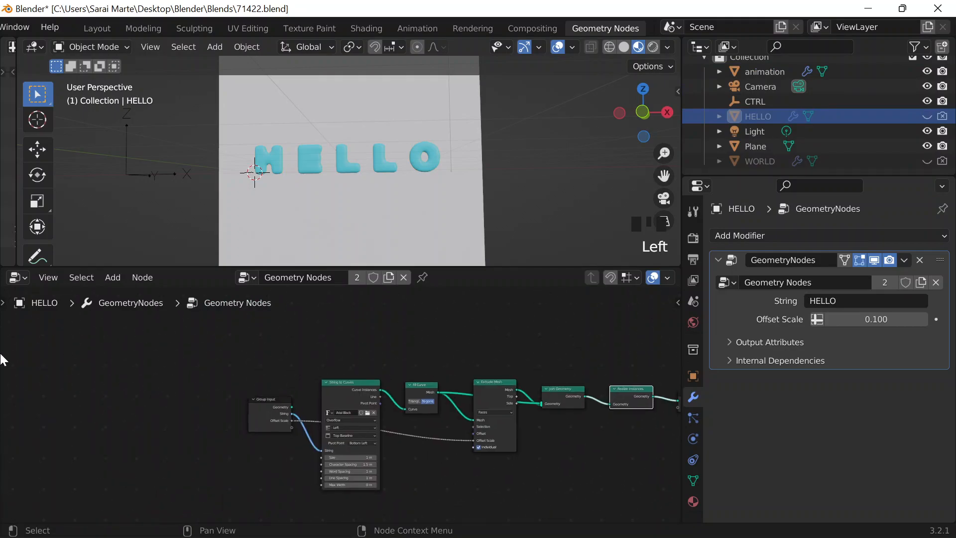
scroll(207, 416, up, 12)
middle_drag(222, 370, 144, 297)
scroll(348, 375, up, 5)
scroll(304, 446, down, 3)
middle_drag(421, 441, 434, 357)
scroll(299, 408, up, 2)
click(279, 409)
text(1)
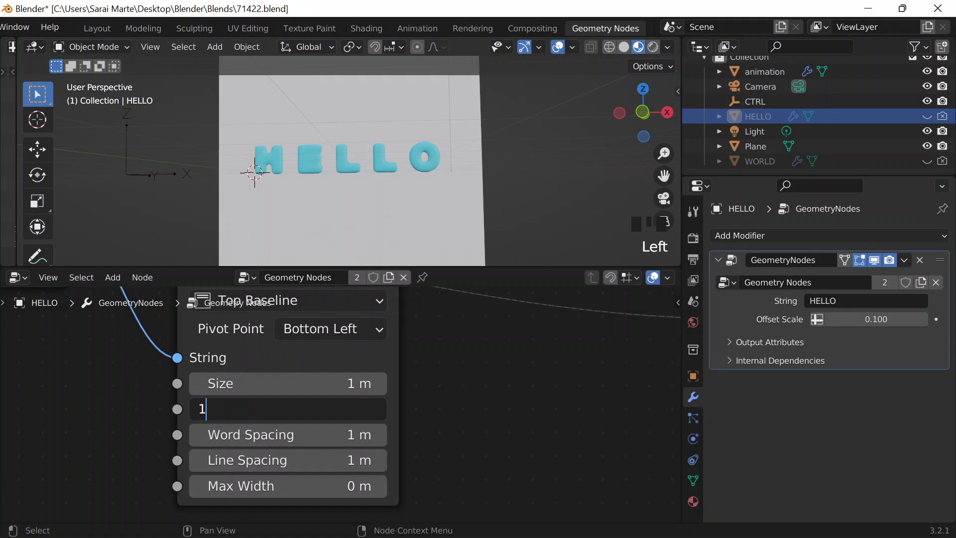
text(.2)
key(Return)
Step: In front view, move the backdrop plane slightly in the negative X direction behind the text
scroll(255, 180, up, 2)
middle_drag(255, 180, 490, 181)
click(426, 103)
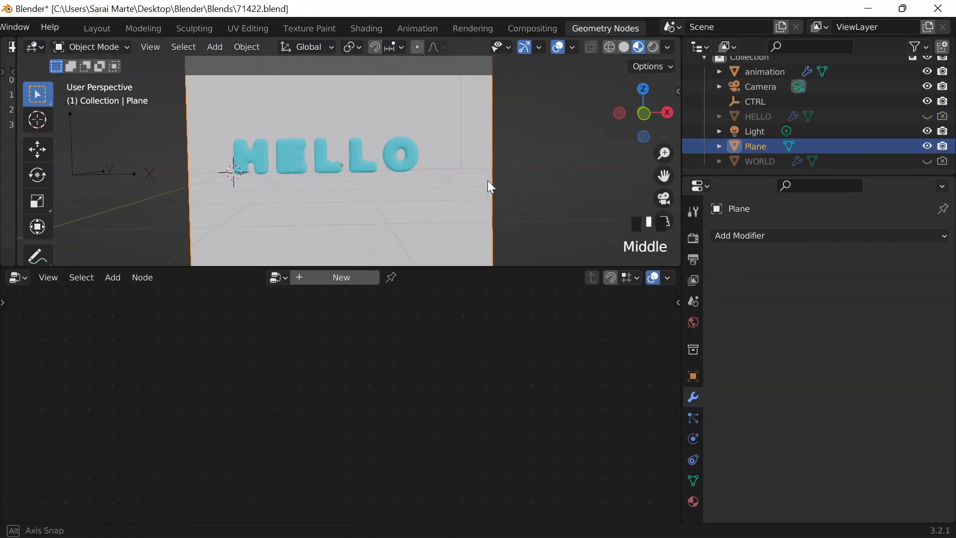
key(grave)
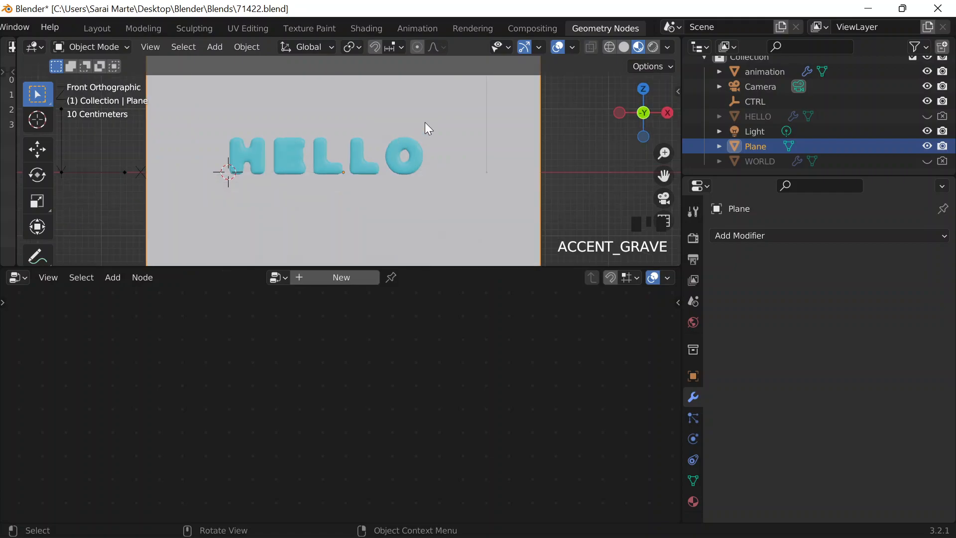
key(g)
click(135, 164)
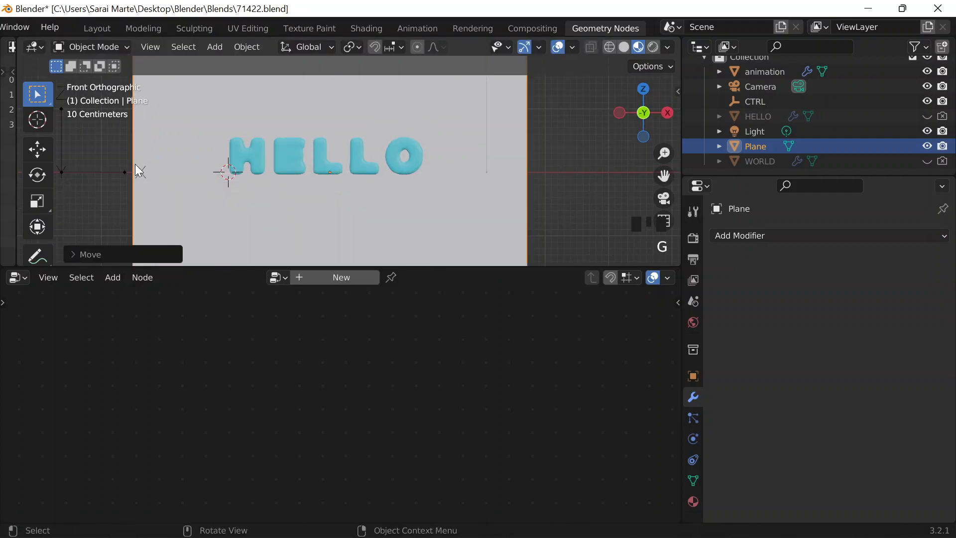
Step: Move the CTRL empty along the global X axis past the text to about X 4.78 m
click(124, 171)
key(g)
key(x)
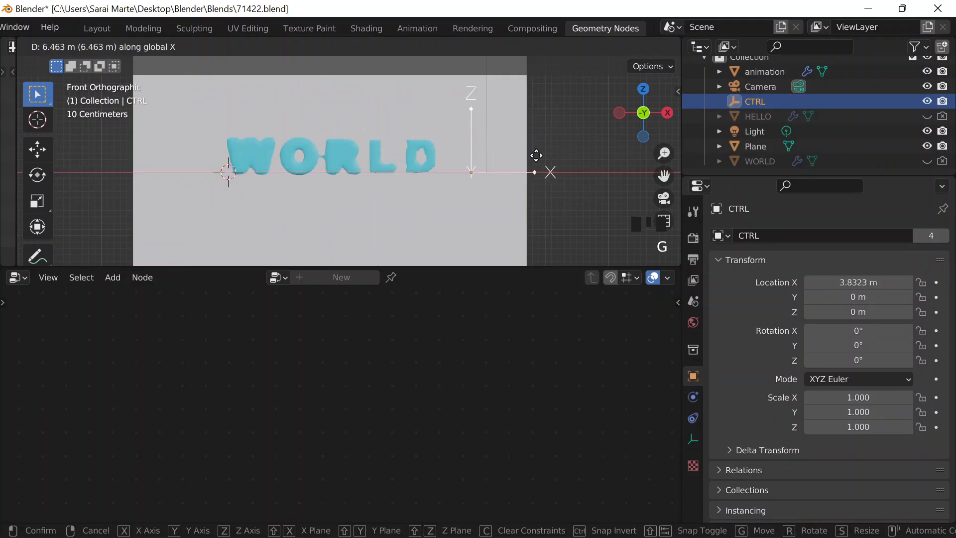
click(623, 164)
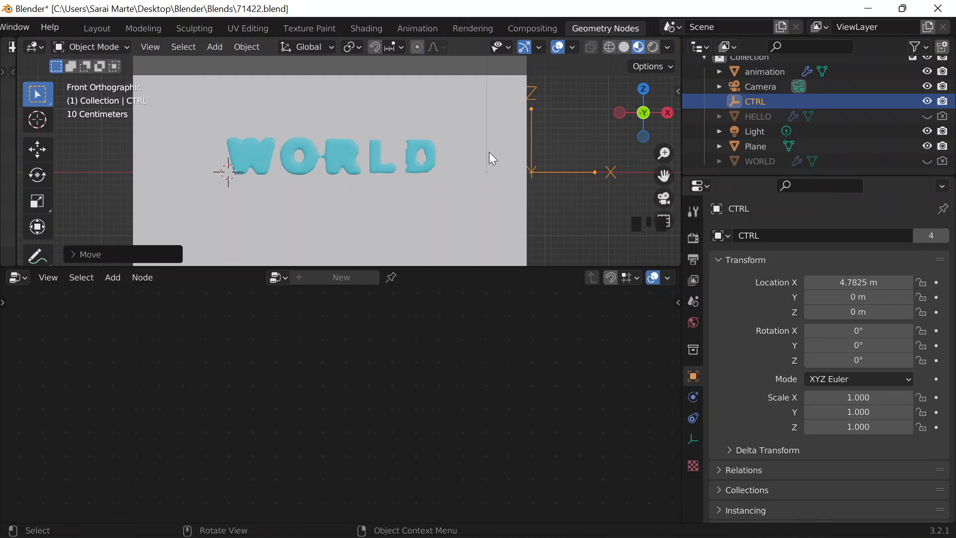
Step: Examine the node trees of the animation text and the WORLD object
click(423, 154)
click(418, 148)
scroll(343, 344, down, 4)
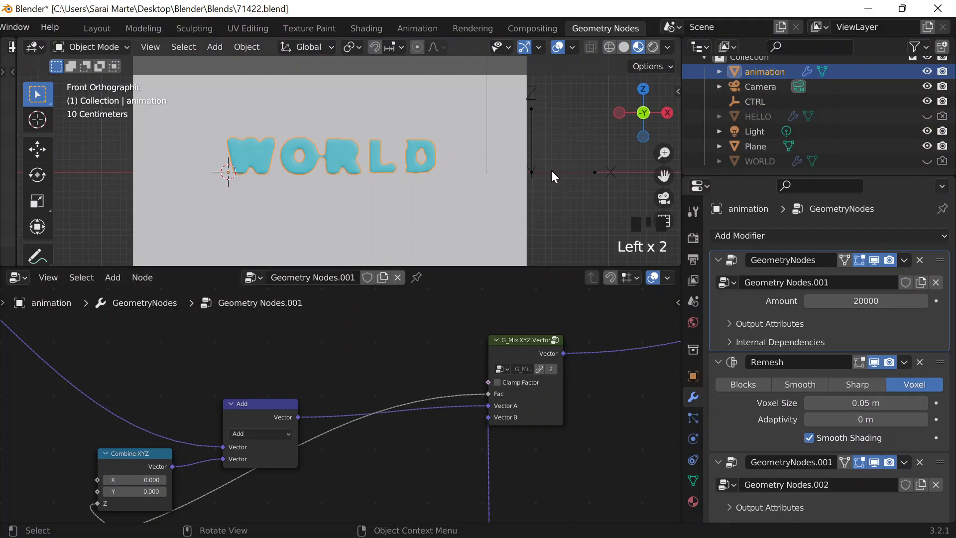
click(760, 161)
scroll(532, 370, up, 1)
middle_drag(491, 378, 171, 488)
middle_drag(567, 350, 194, 325)
scroll(184, 323, up, 6)
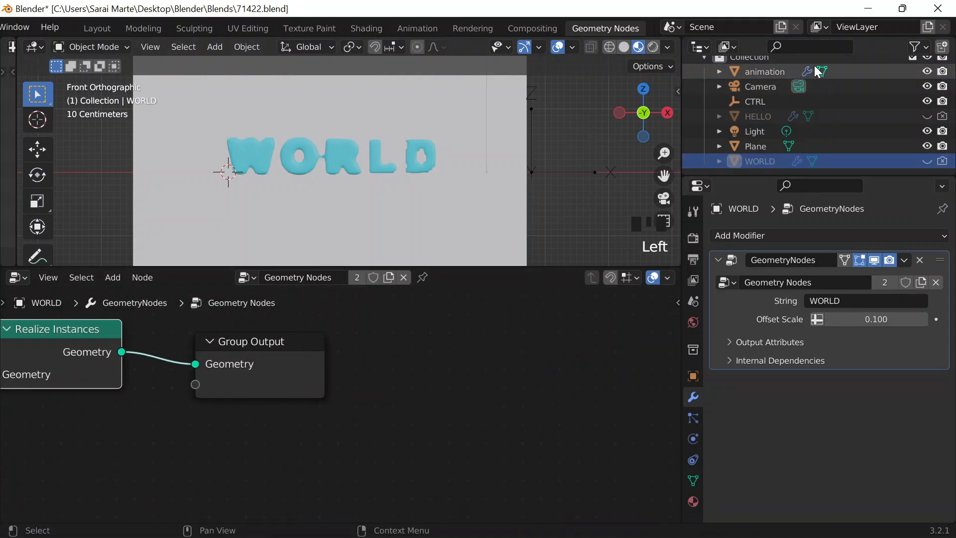
Step: Set the Points to Volume radius in the animation object's node tree to 0.035 m
click(770, 76)
middle_drag(432, 369, 256, 461)
scroll(337, 408, down, 3)
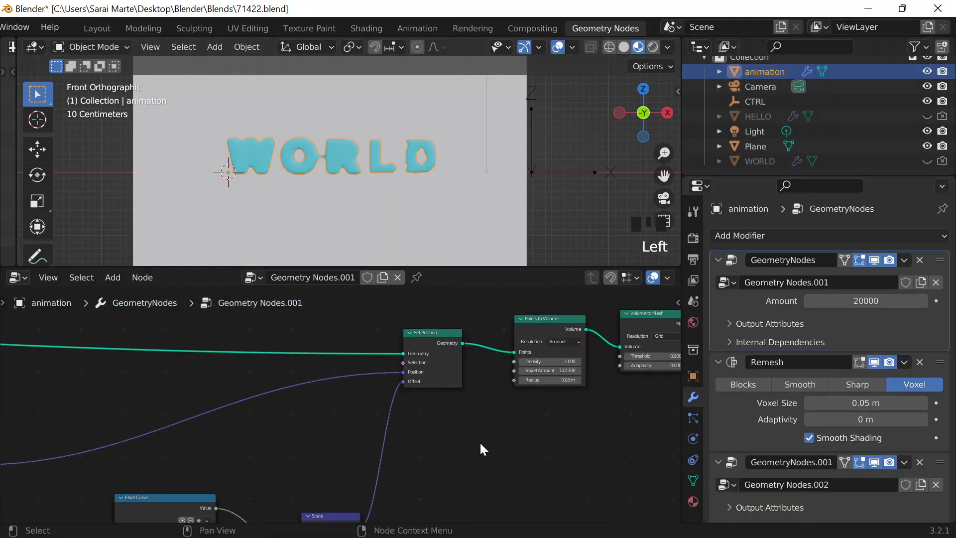
middle_drag(585, 378, 293, 427)
scroll(245, 482, up, 5)
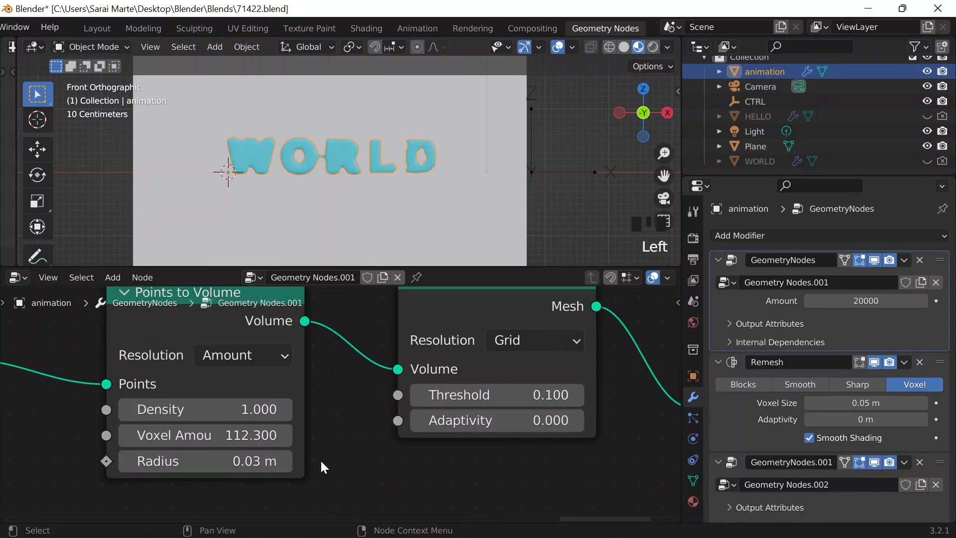
click(208, 473)
text(0.)
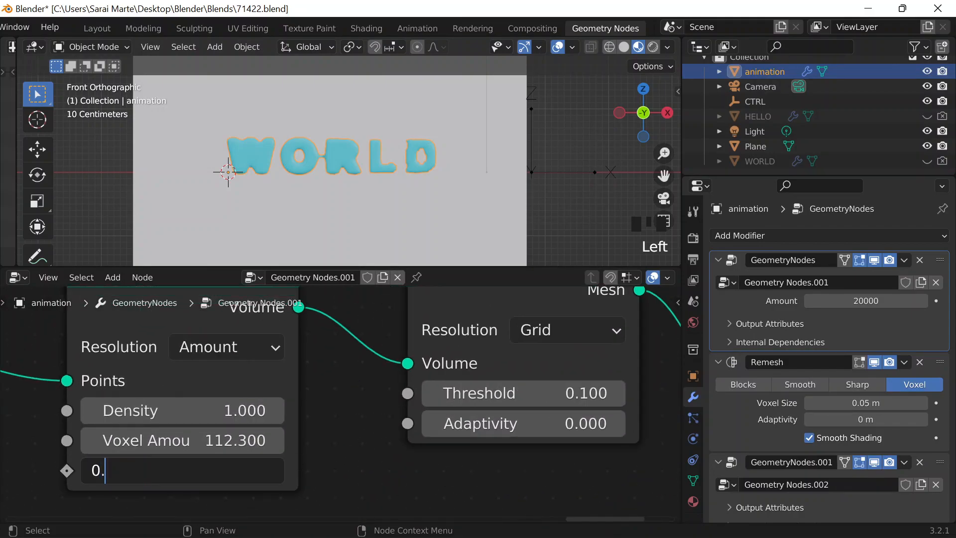
text(035)
key(Return)
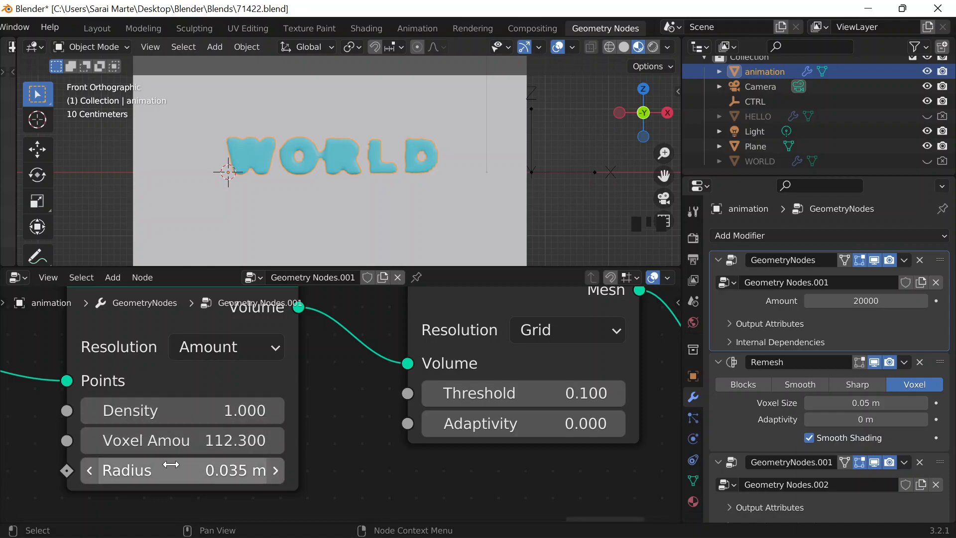
scroll(95, 458, down, 3)
middle_drag(95, 458, 430, 438)
Step: Switch to the browser and examine how the Fluid Text Transition tutorial sets its point amounts and Points to Volume node, returning to Blender
click(712, 520)
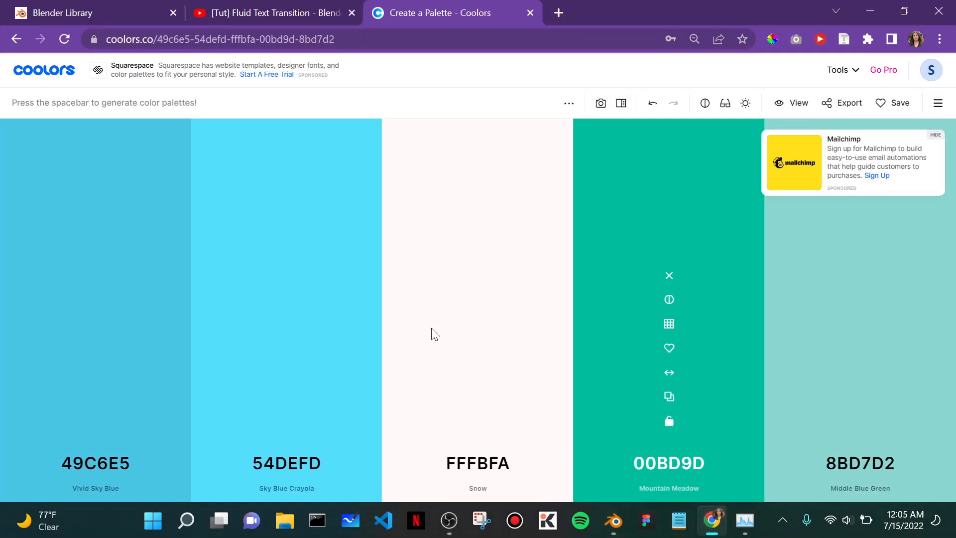
click(214, 14)
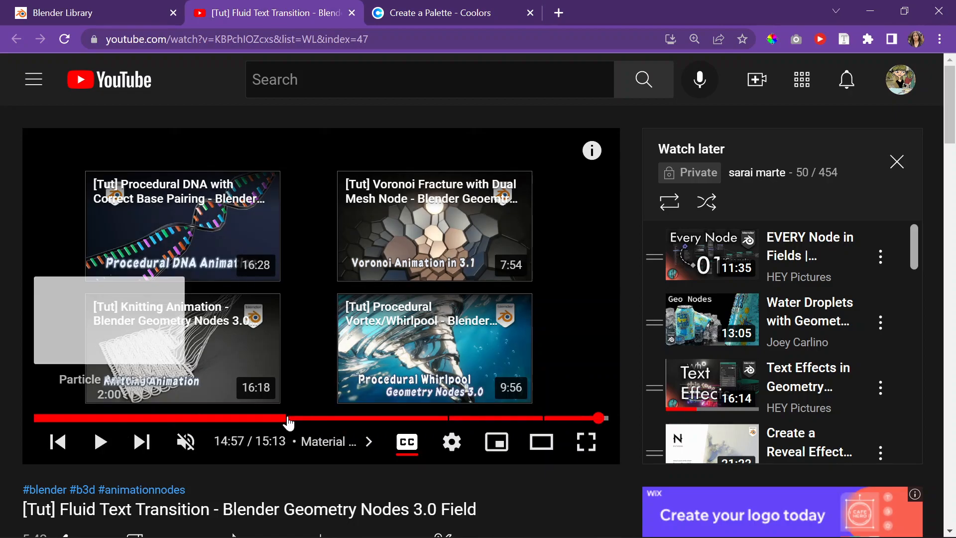
click(174, 418)
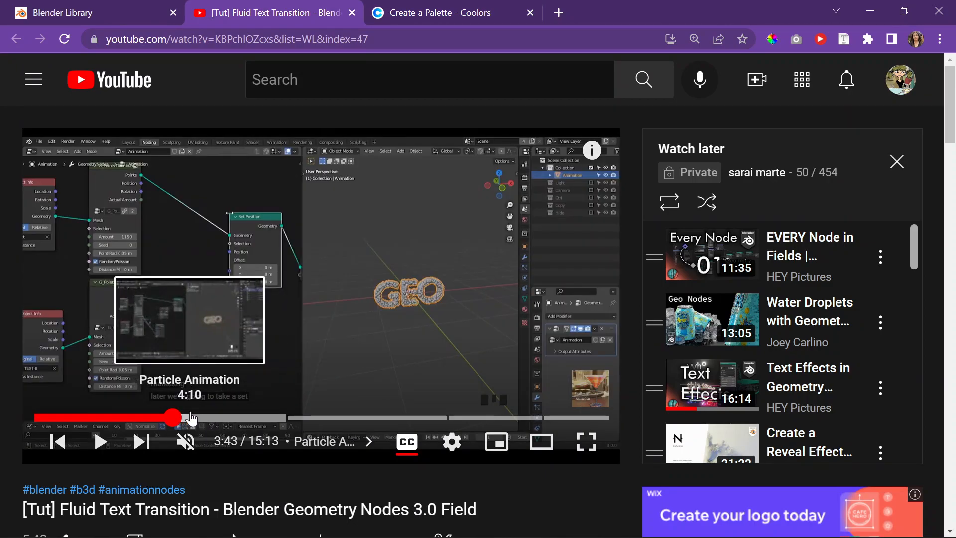
click(190, 418)
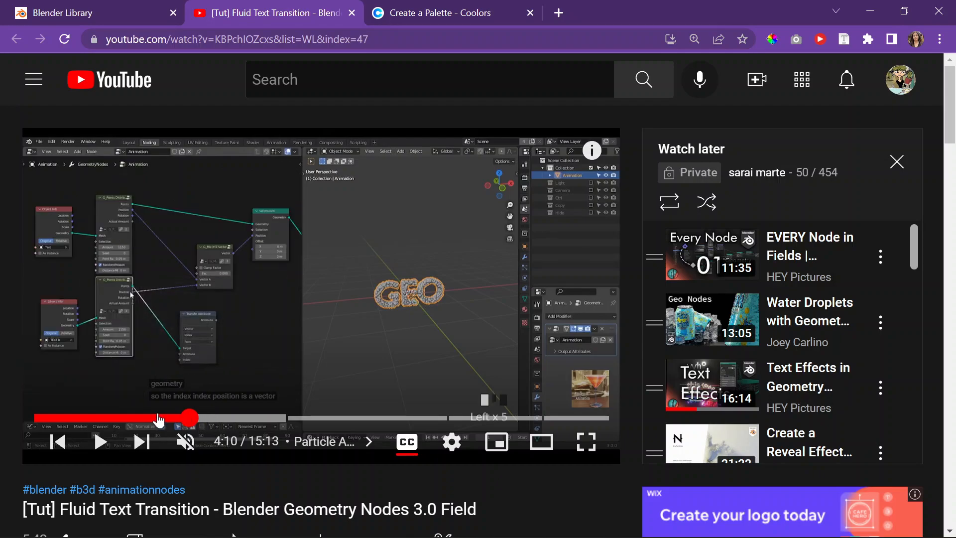
click(159, 418)
click(205, 418)
click(225, 418)
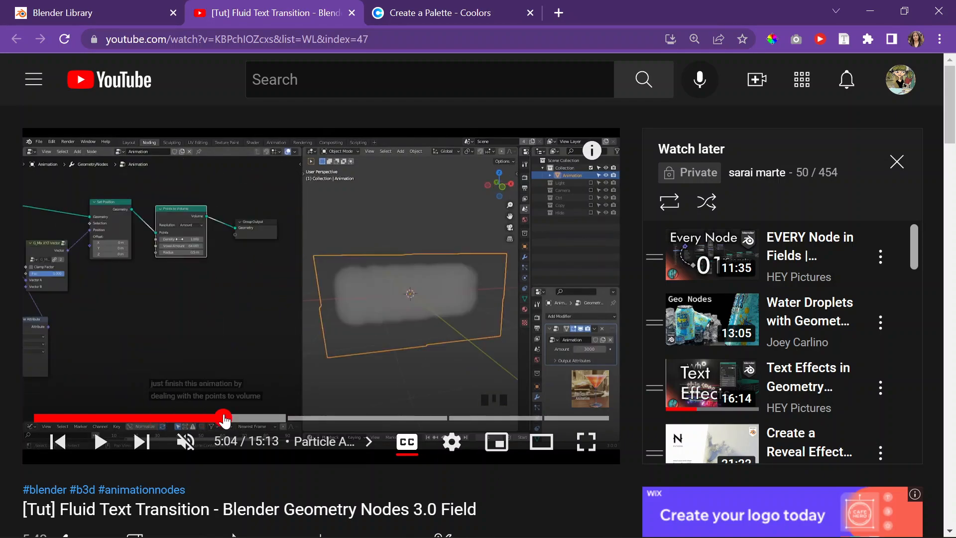
click(212, 418)
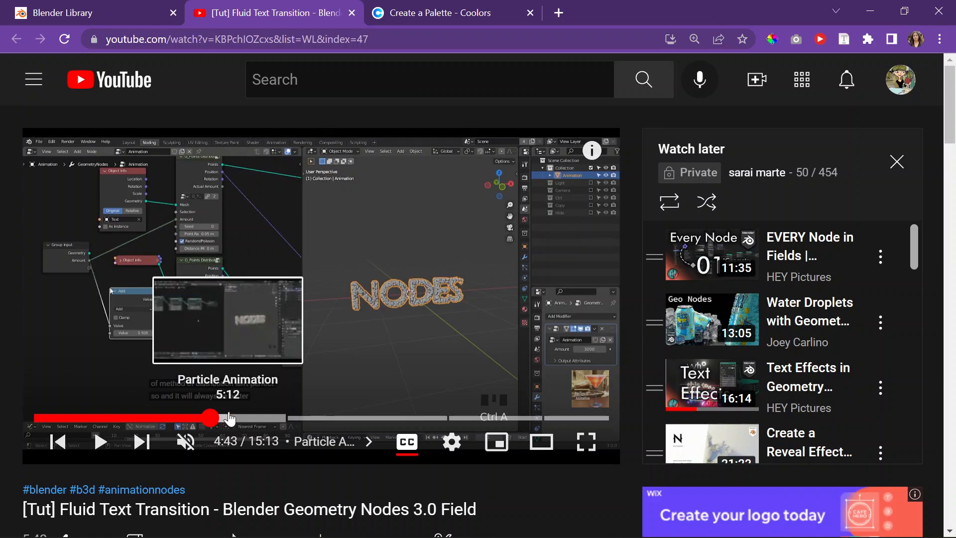
click(309, 272)
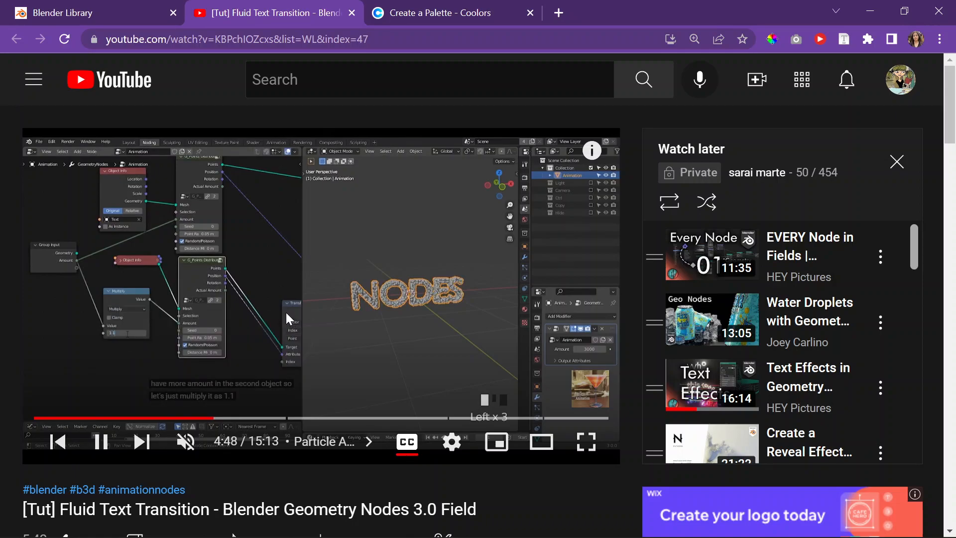
click(870, 11)
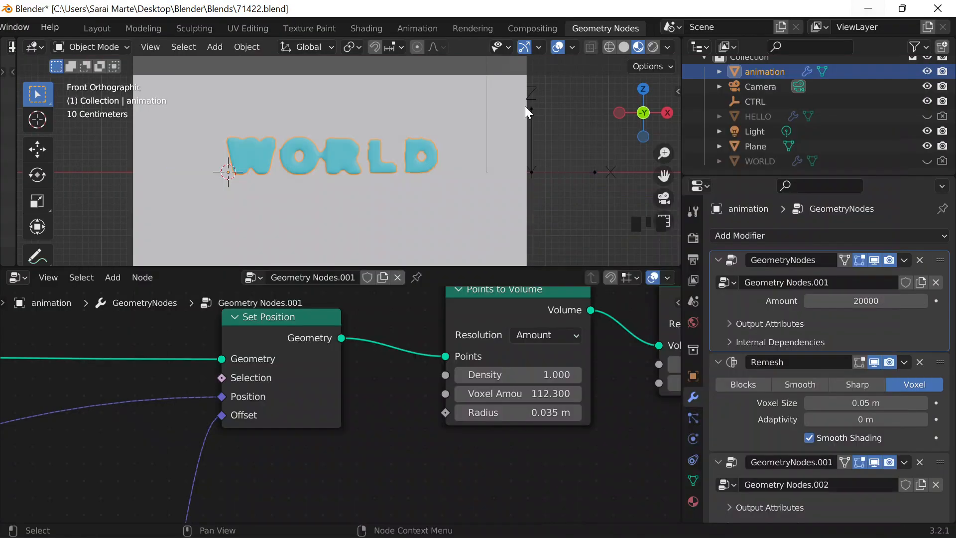
Step: Move the CTRL empty in the negative direction along global X past the text to about X -2.33 m
scroll(155, 398, down, 2)
scroll(527, 406, up, 2)
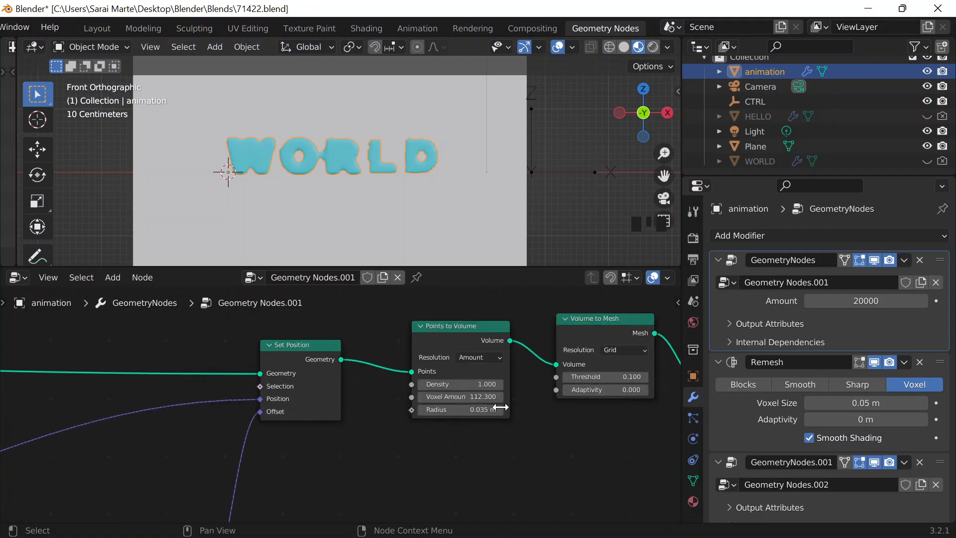
click(538, 158)
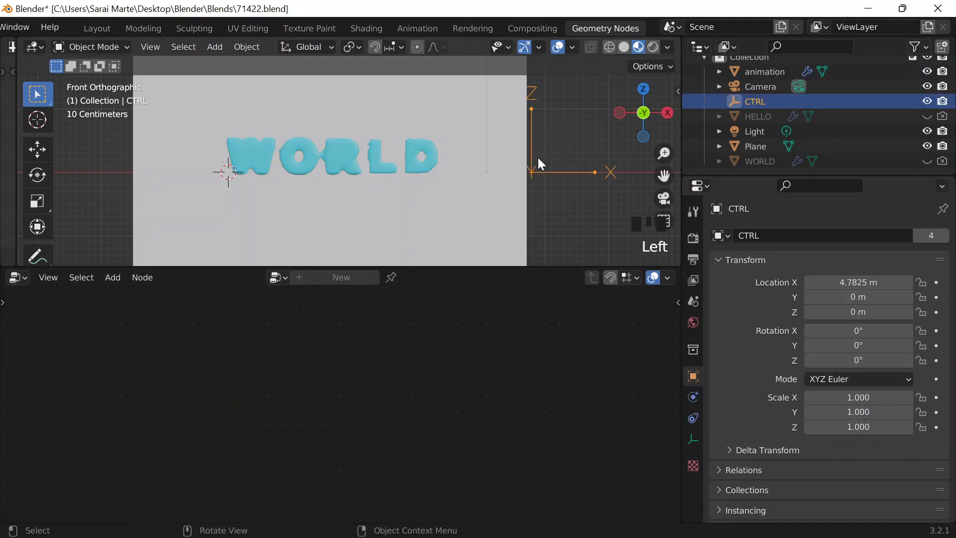
key(g)
key(x)
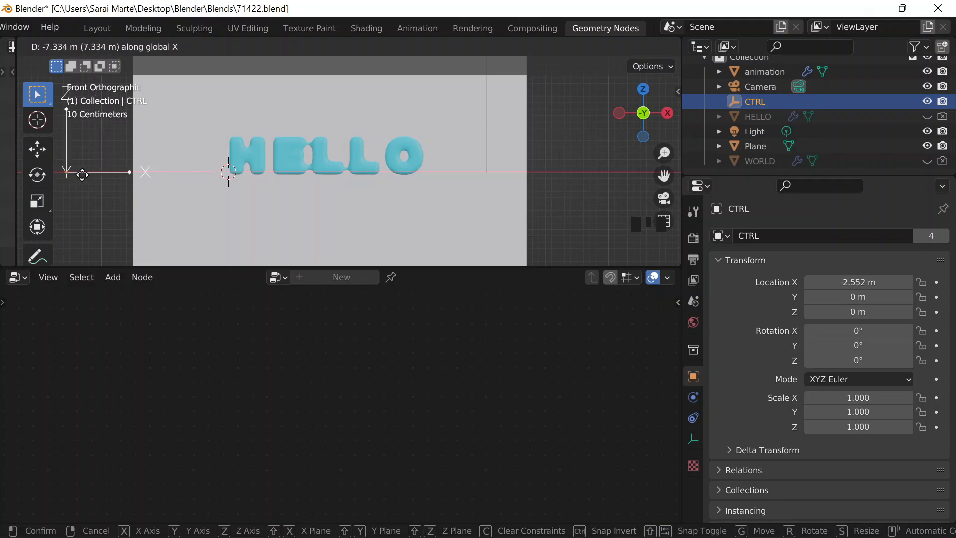
click(272, 149)
Step: Set the Points to Volume radius in the animation text's node tree to 0.03 m
click(279, 167)
click(514, 411)
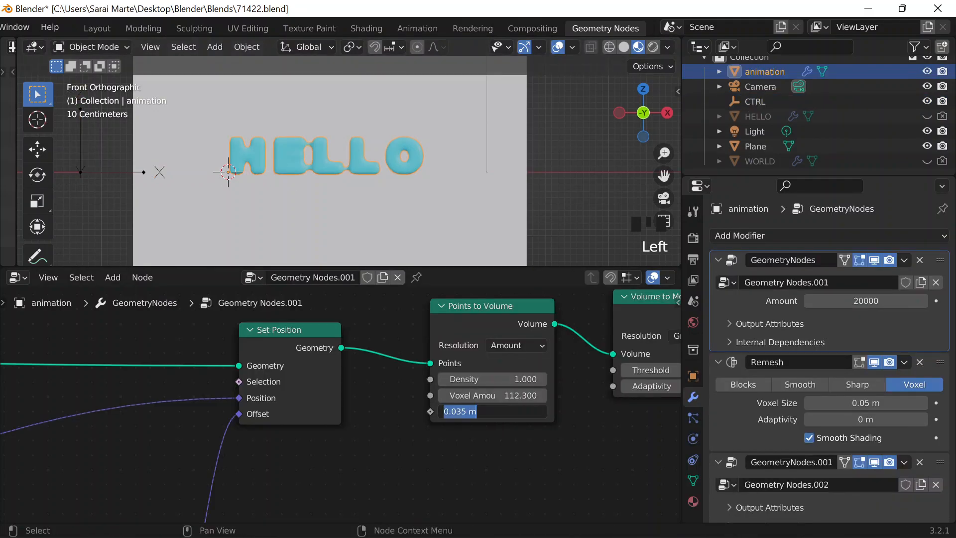
text(0.03)
key(Return)
scroll(160, 405, down, 2)
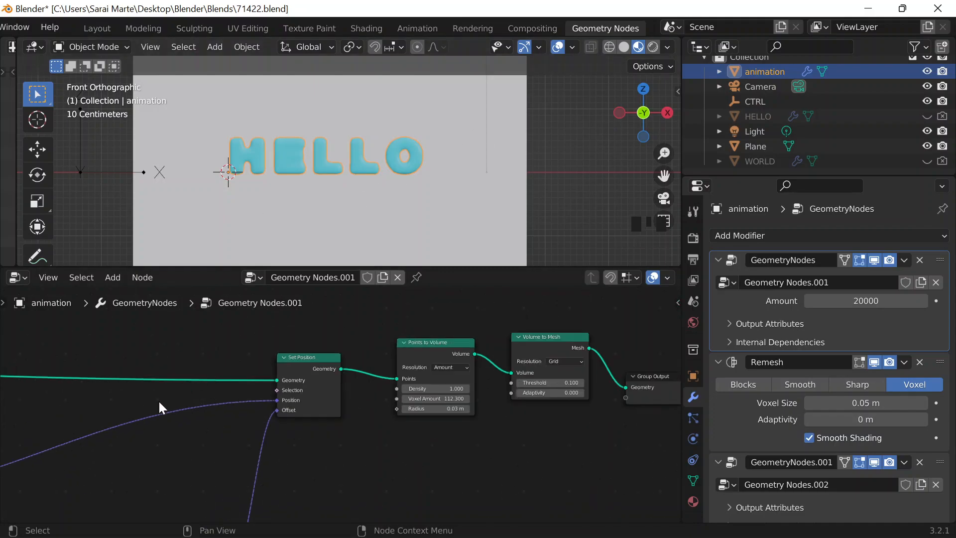
Step: Move the CTRL empty along global X beyond the far end of the text to about X 4.97 m
middle_drag(159, 406, 267, 419)
click(81, 171)
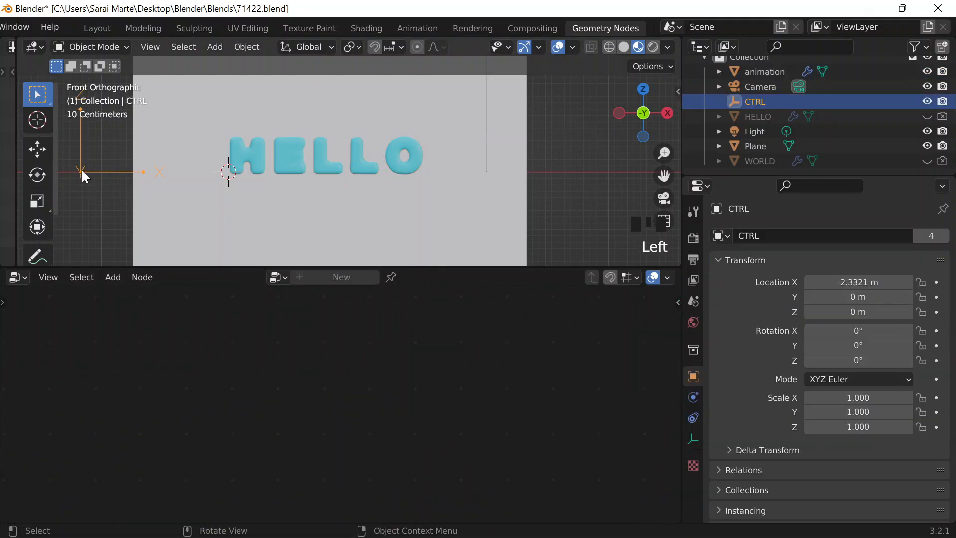
key(g)
key(x)
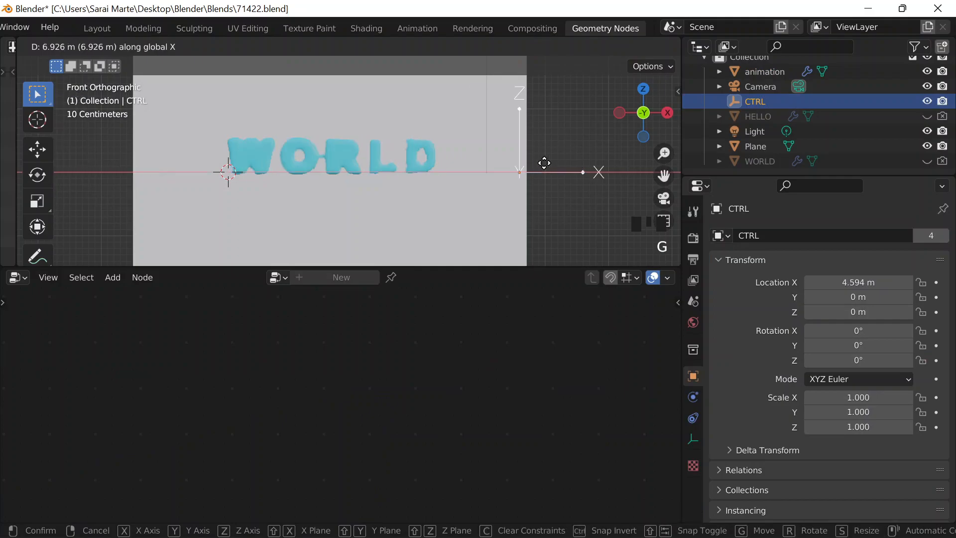
click(544, 169)
Step: In the animation text's node tree, set the Multiply node feeding the point distribution's Amount to 0.300
click(412, 160)
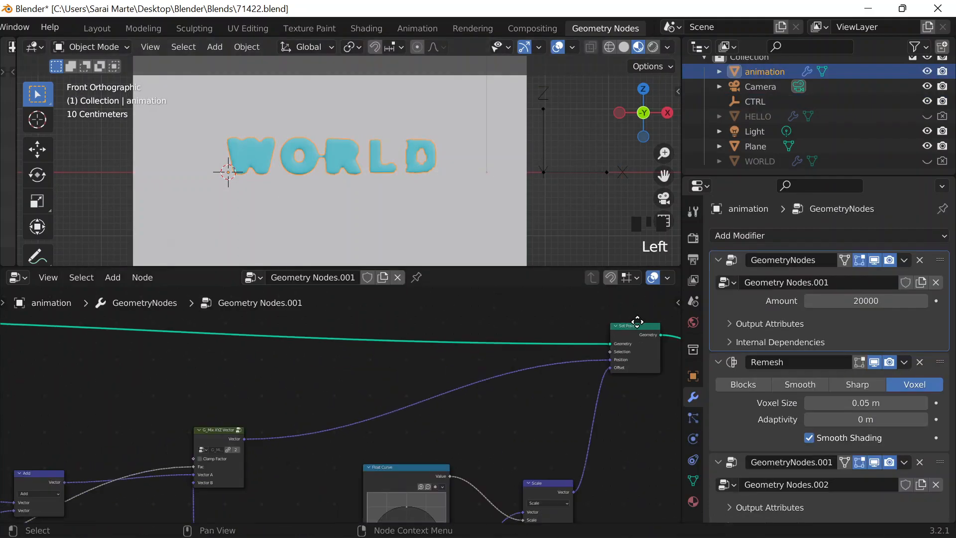
scroll(180, 423, up, 6)
middle_drag(205, 471, 269, 520)
scroll(192, 416, up, 10)
middle_drag(88, 455, 194, 456)
scroll(194, 456, up, 3)
drag(314, 451, 277, 451)
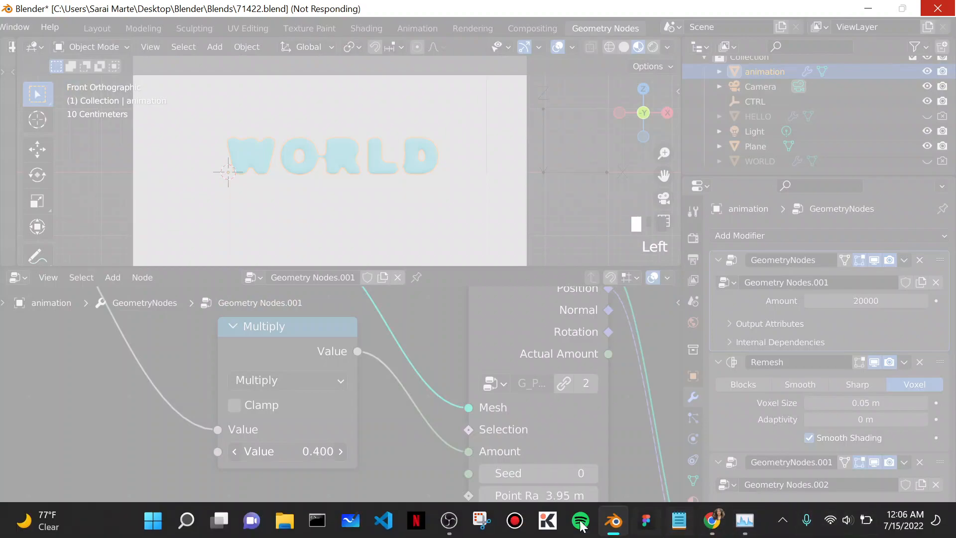
mouse_move(458, 522)
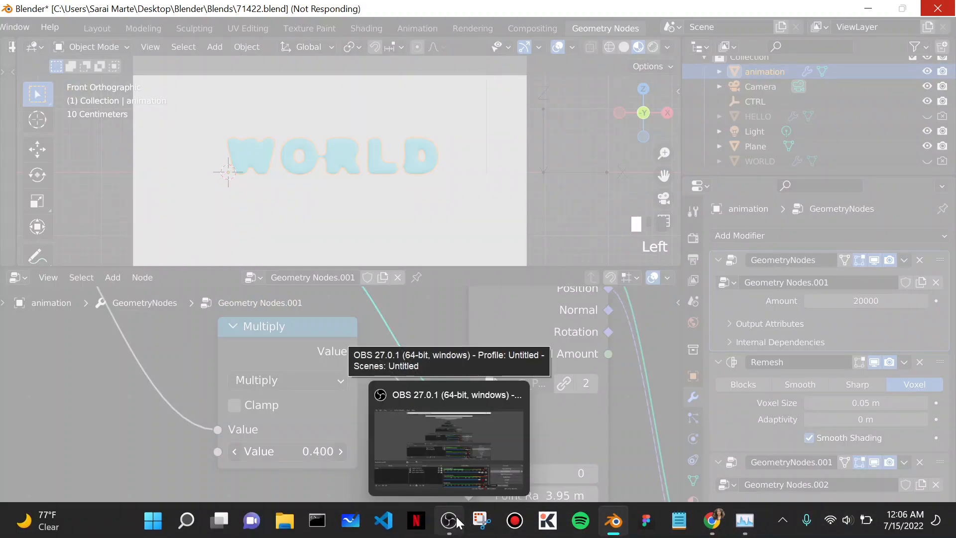
click(448, 438)
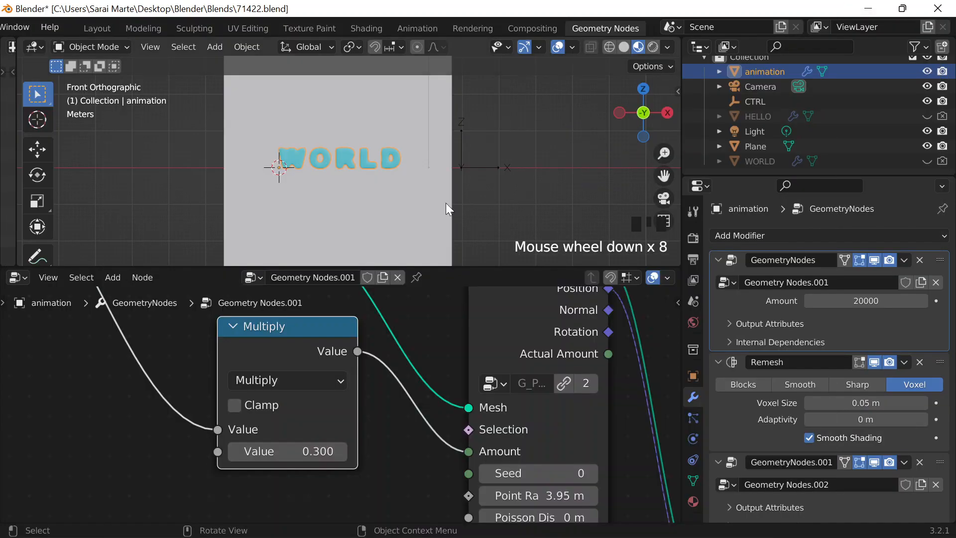
scroll(194, 416, up, 1)
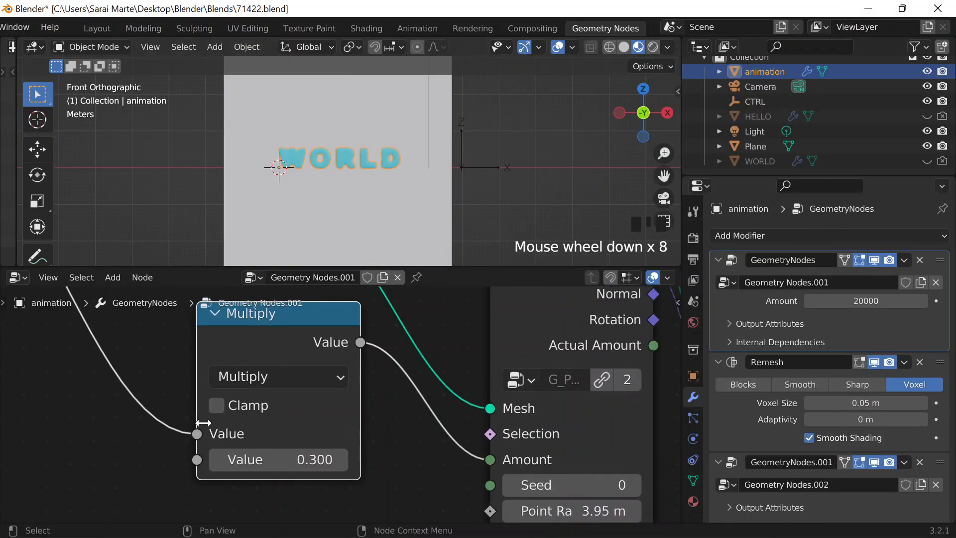
scroll(234, 341, down, 4)
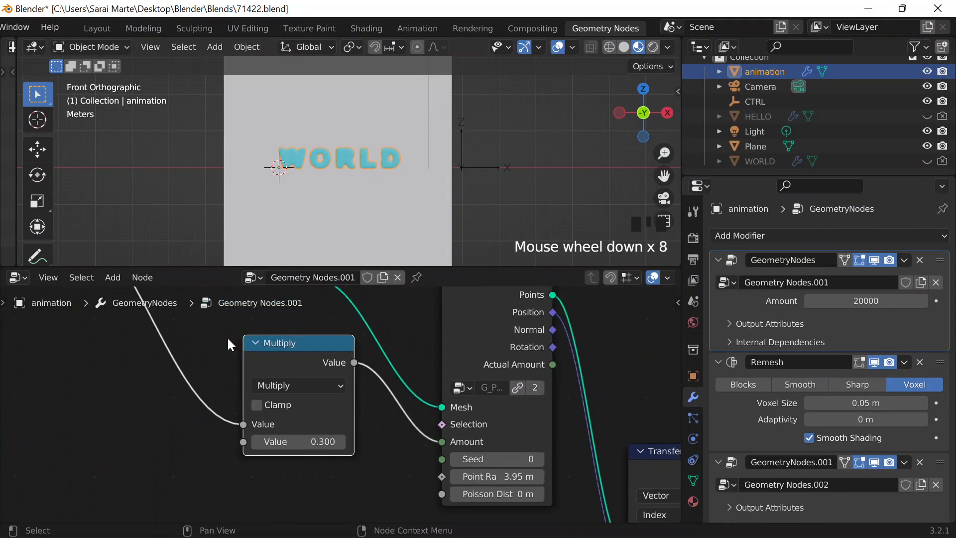
Step: Move the CTRL empty back along global X to about X -2.03 m so the text morphs to HELLO
click(470, 165)
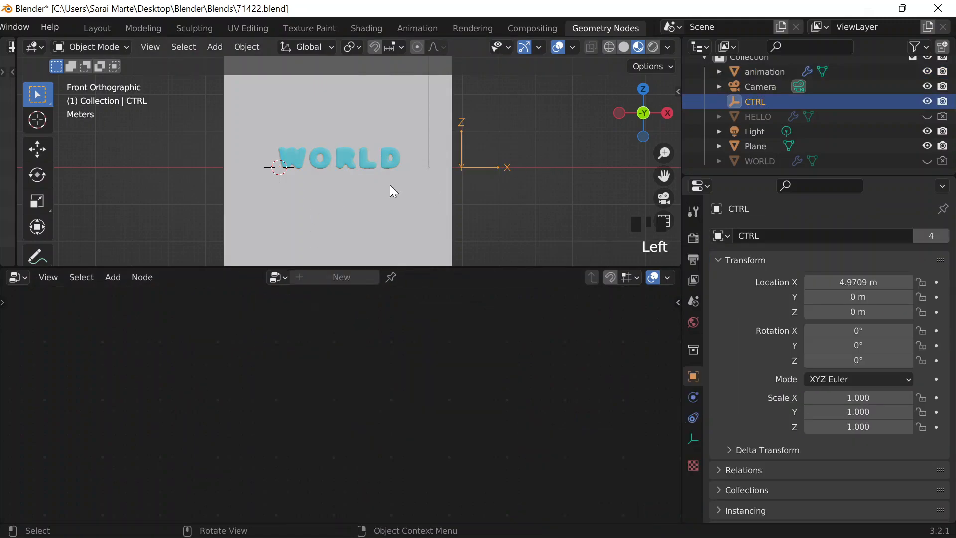
scroll(390, 185, up, 3)
key(g)
key(x)
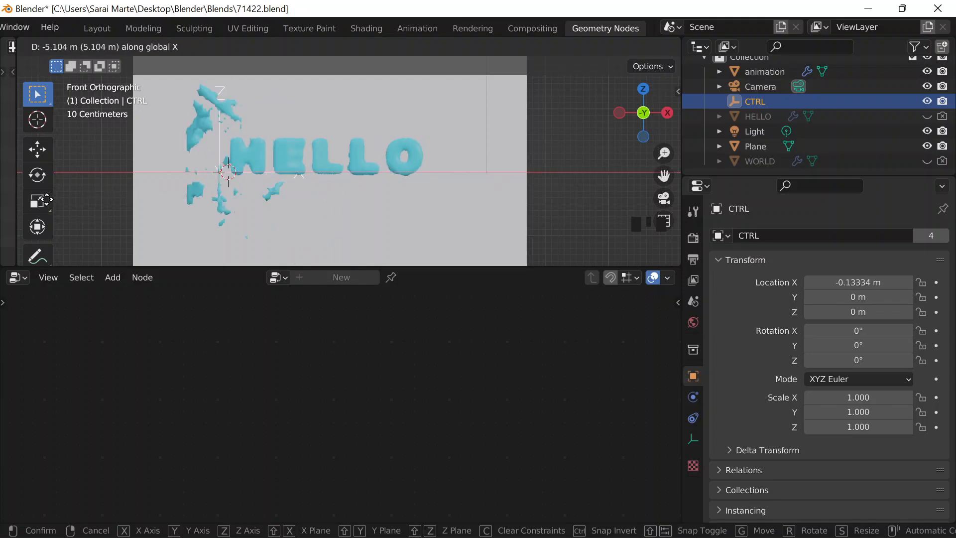
click(607, 217)
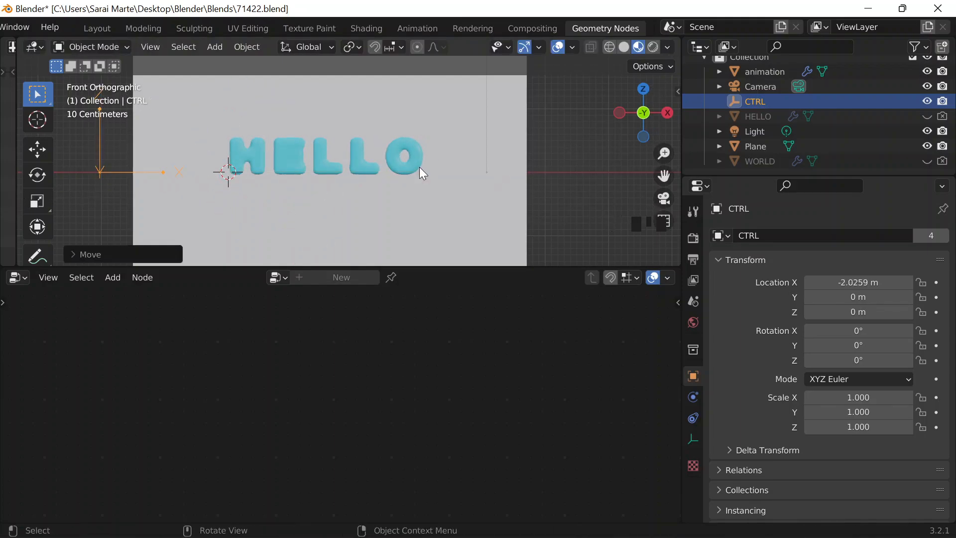
Step: Lower the animation text's Points to Volume radius to 0.02 m
click(394, 163)
middle_drag(581, 399, 340, 410)
scroll(339, 410, up, 5)
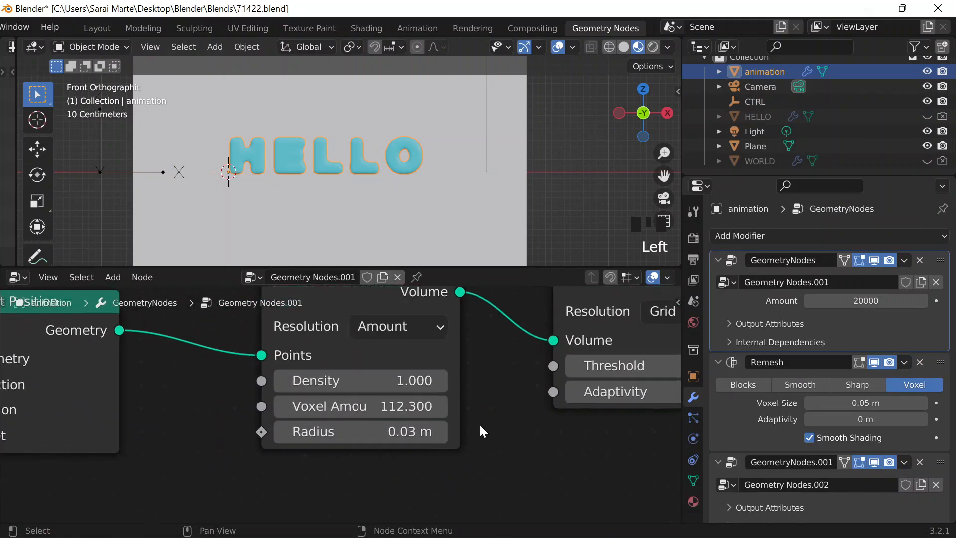
click(367, 442)
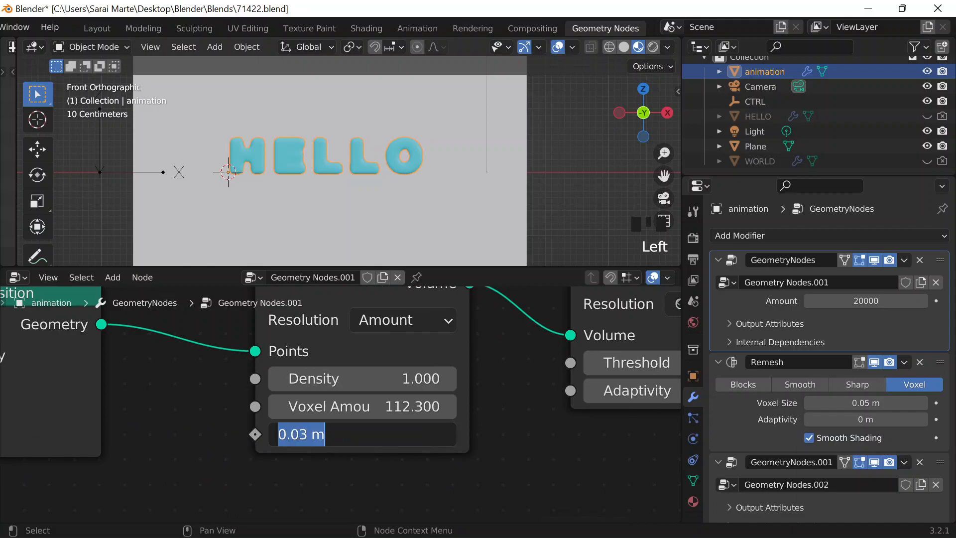
text(0)
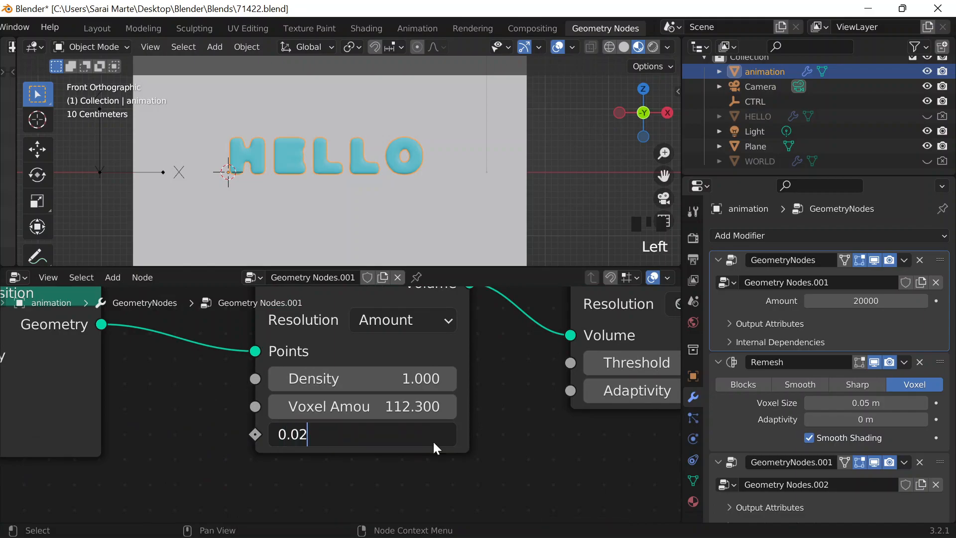
key(Return)
Step: Try negative Points to Volume radii of -0.1 m and -1 m on the HELLO text
click(429, 435)
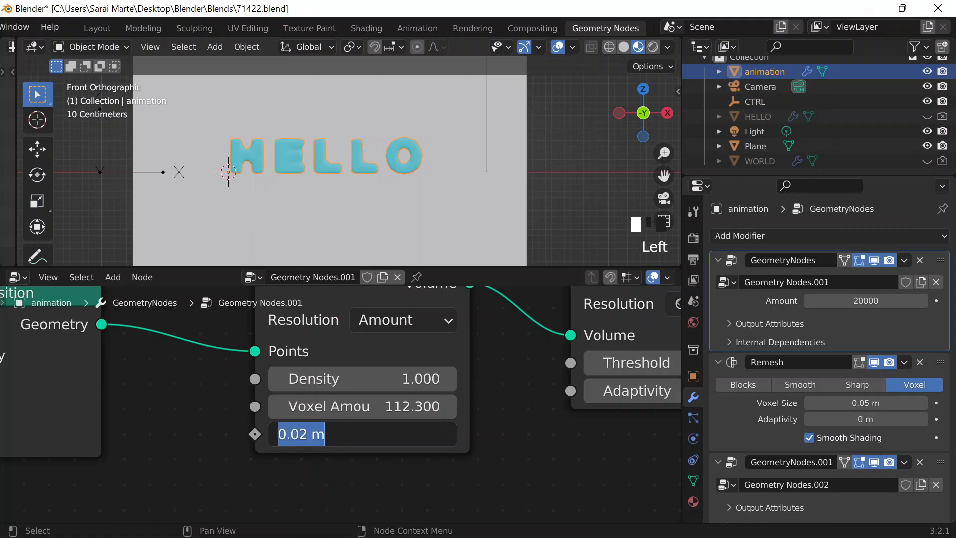
text(-0.1)
click(412, 434)
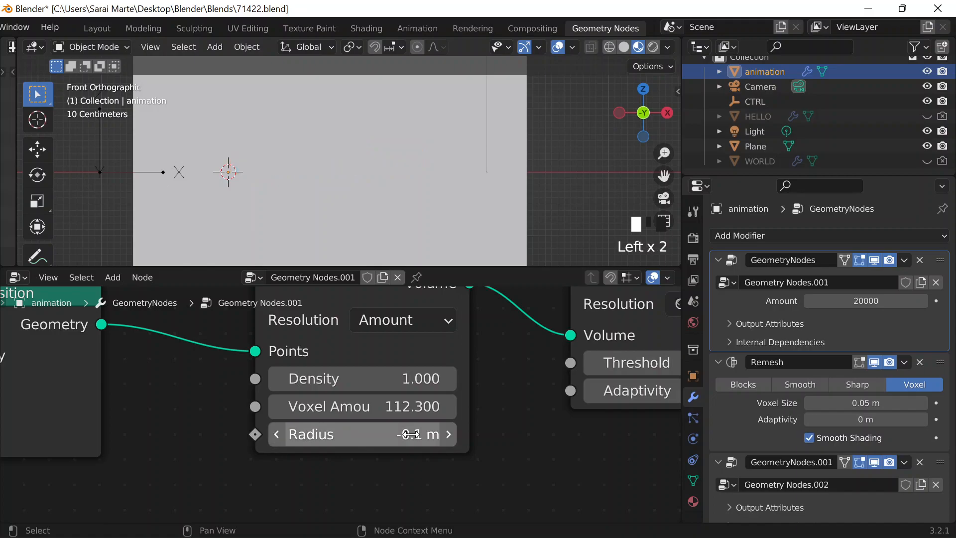
click(400, 434)
text(-1)
key(Return)
Step: Return the Points to Volume radius to 0.02 m and inspect the HELLO letters up close
click(398, 435)
text(0.002)
key(Return)
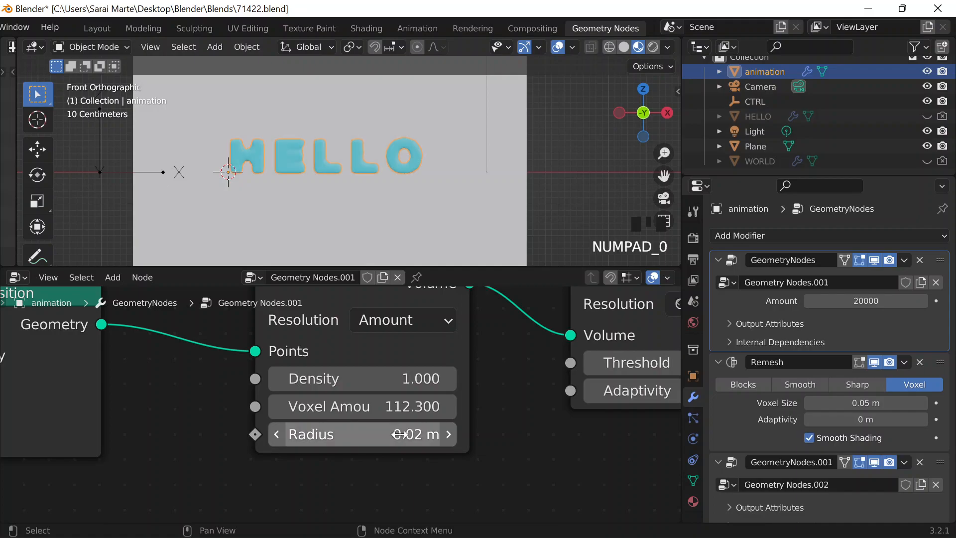
scroll(293, 136, up, 7)
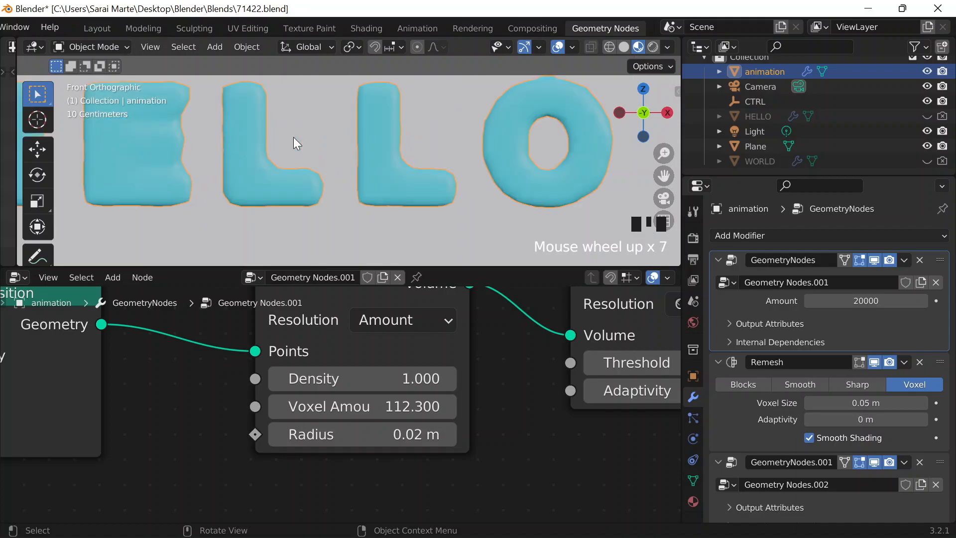
scroll(293, 137, down, 4)
Step: Try a Points to Volume radius of 0.003 m and raise it to 0.503 m
double_click(383, 437)
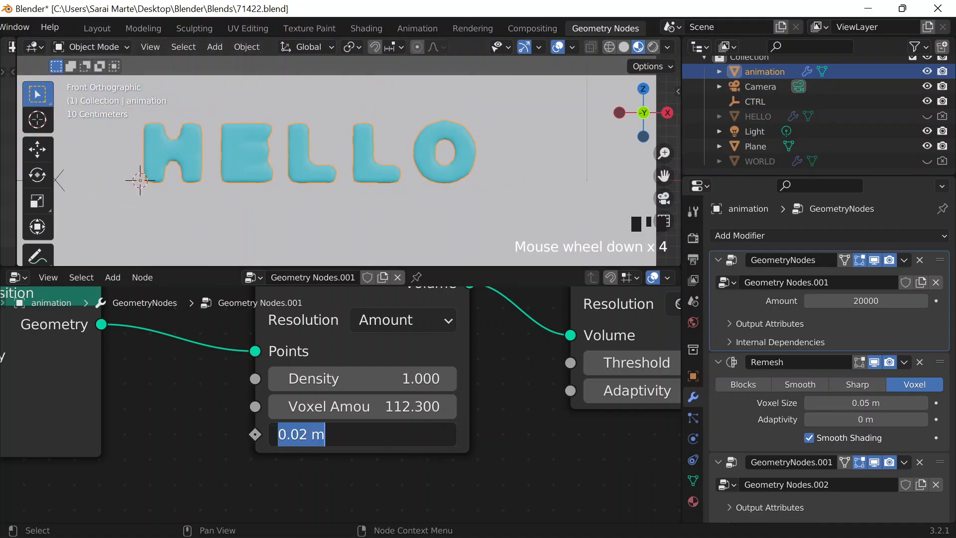
text(0.003)
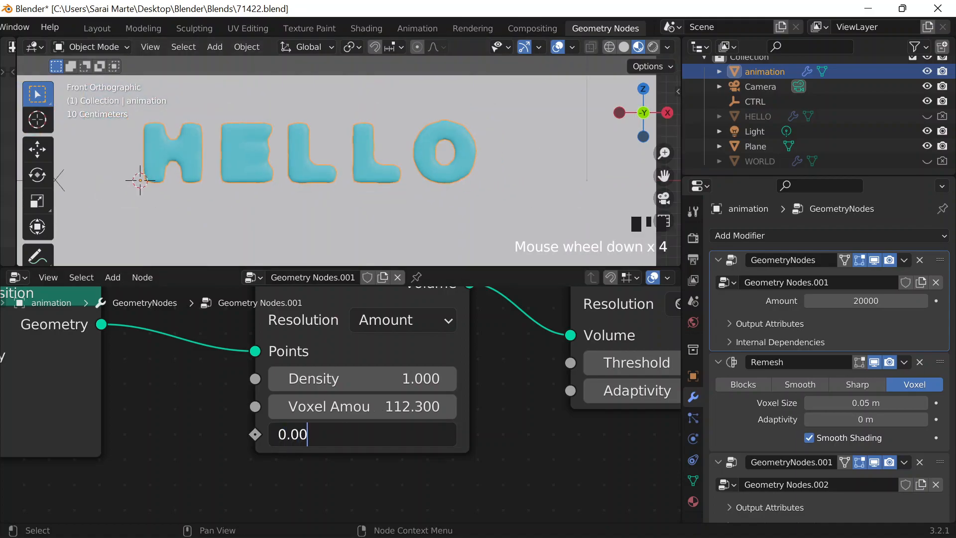
key(Return)
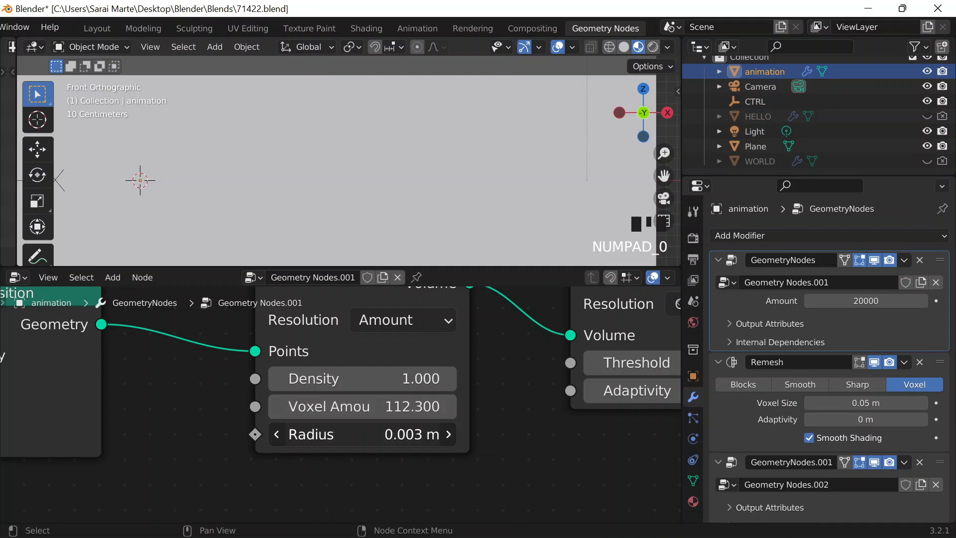
drag(367, 431, 380, 429)
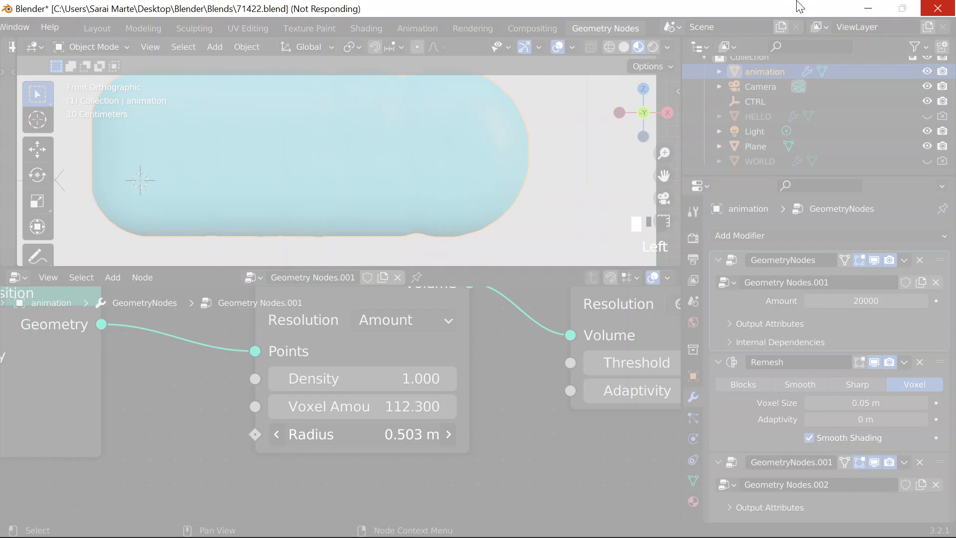
Step: End the unresponsive Blender process in Task Manager and reopen the file 71422.blend in Blender
mouse_move(694, 537)
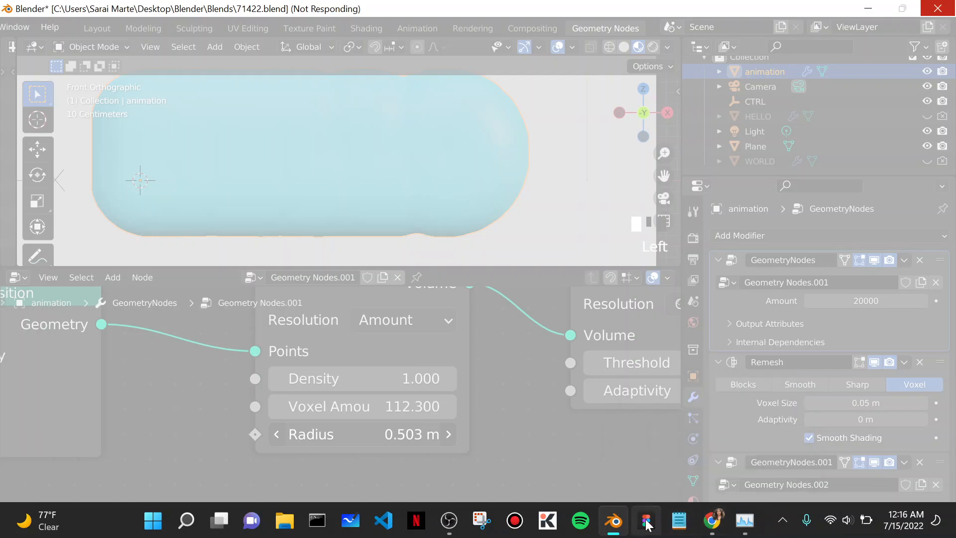
click(745, 520)
click(114, 28)
drag(163, 12, 382, 91)
click(486, 341)
click(441, 97)
right_click(613, 520)
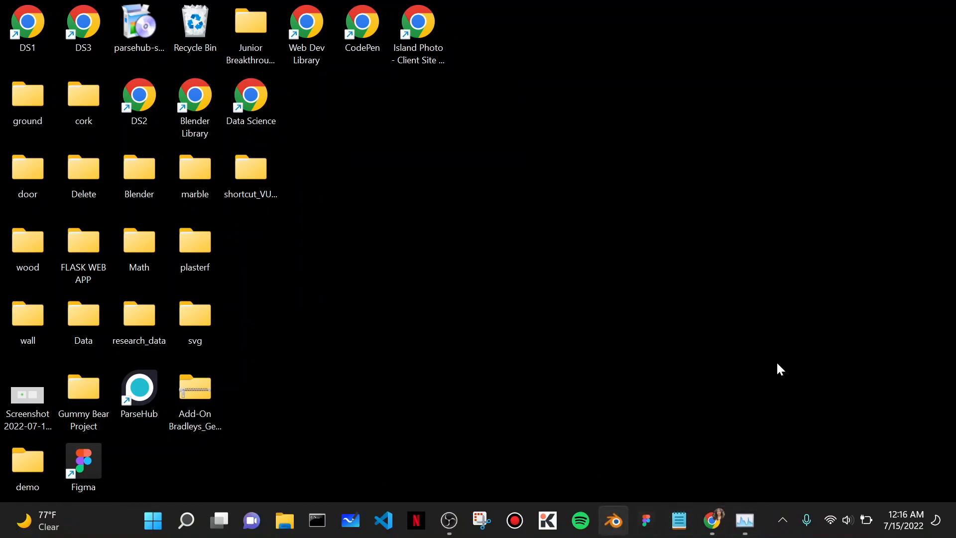
click(569, 141)
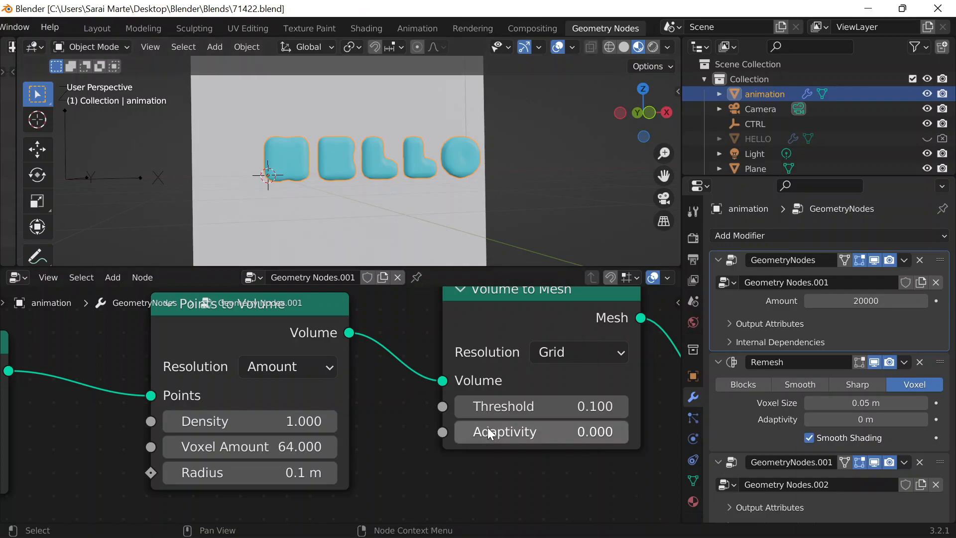
Step: Set the Points to Volume radius to 0.03 m on the animation text
click(319, 473)
text(0.03)
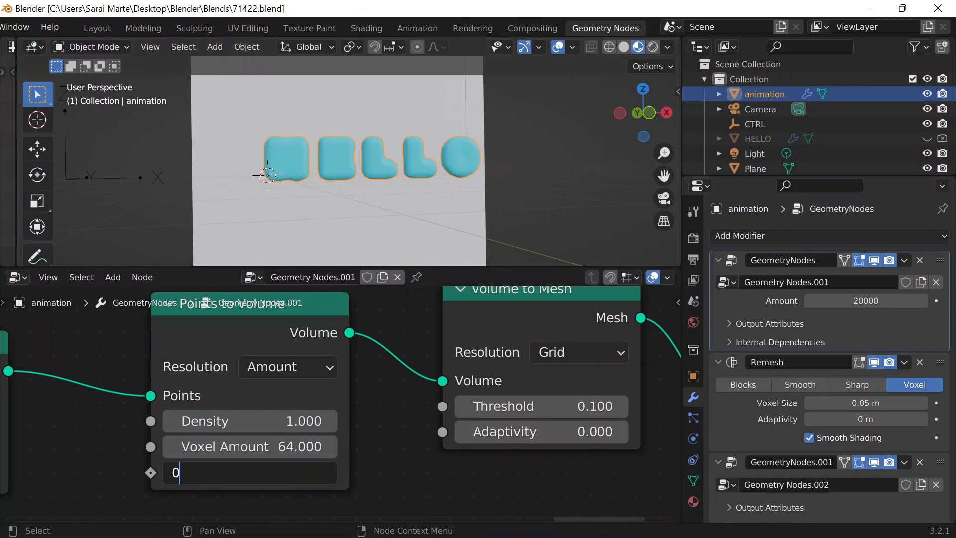
key(Return)
Step: Set the value of the Multiply node feeding the point distribution's Amount to 0.03
middle_drag(98, 437, 7, 354)
scroll(7, 354, down, 5)
shift+middle_drag(231, 346, 597, 433)
shift+middle_drag(117, 475, 417, 436)
scroll(416, 436, up, 3)
middle_drag(292, 395, 324, 518)
scroll(293, 447, up, 6)
shift+middle_drag(293, 452, 519, 522)
click(325, 432)
text(0.03)
key(Return)
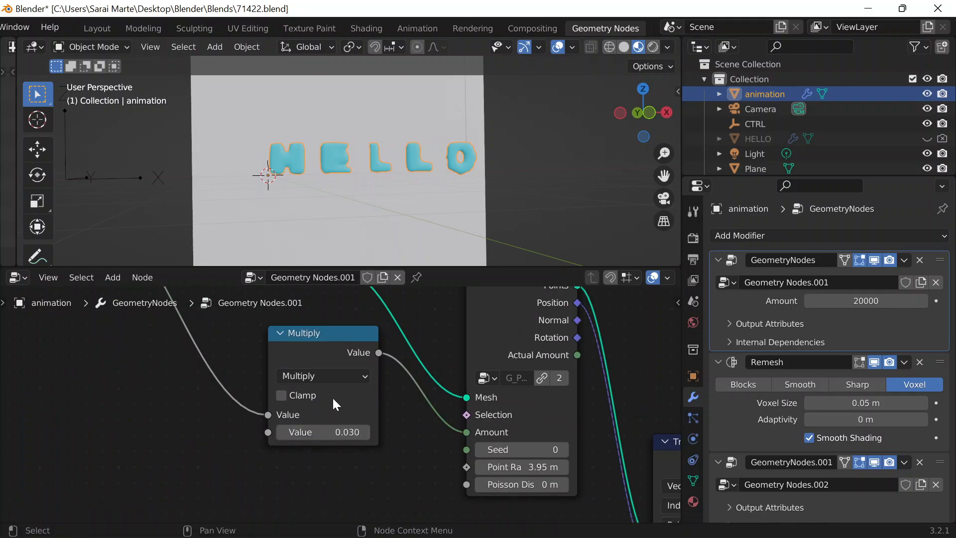
scroll(358, 415, down, 2)
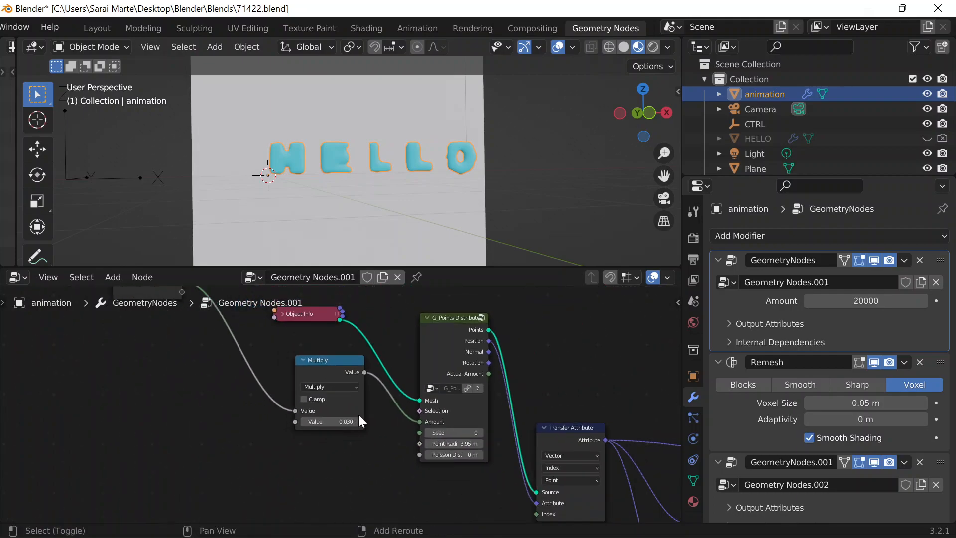
shift+middle_drag(562, 363, 35, 452)
scroll(476, 342, down, 5)
shift+middle_drag(482, 341, 12, 403)
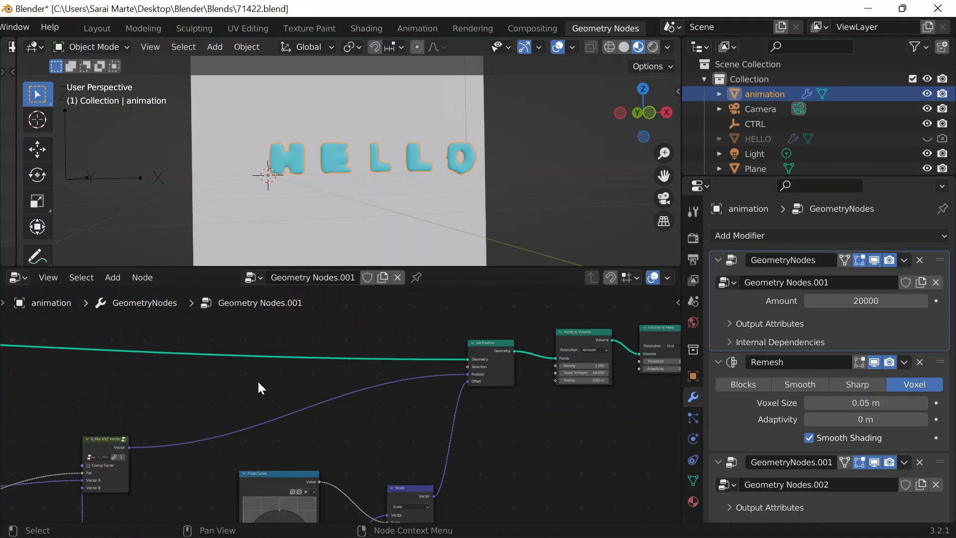
middle_drag(529, 455, 156, 465)
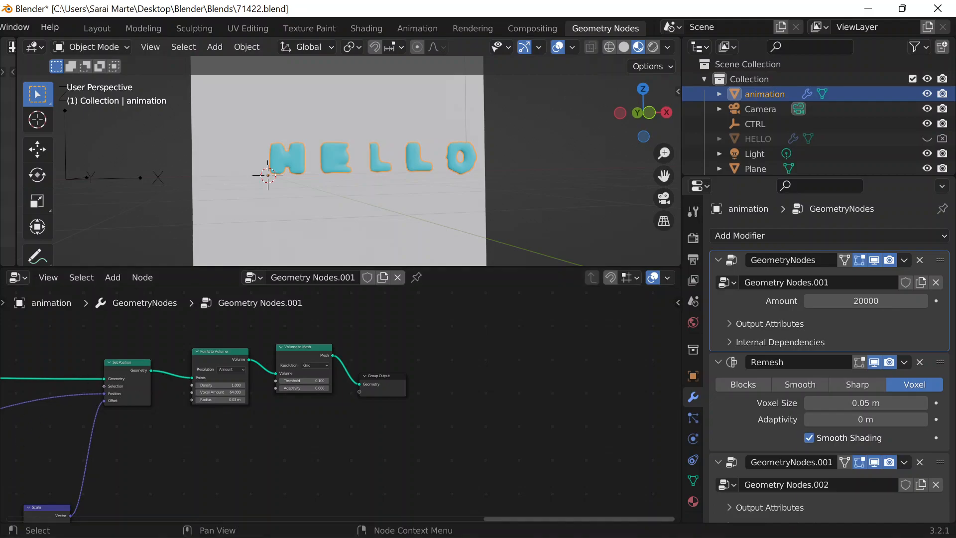
click(458, 523)
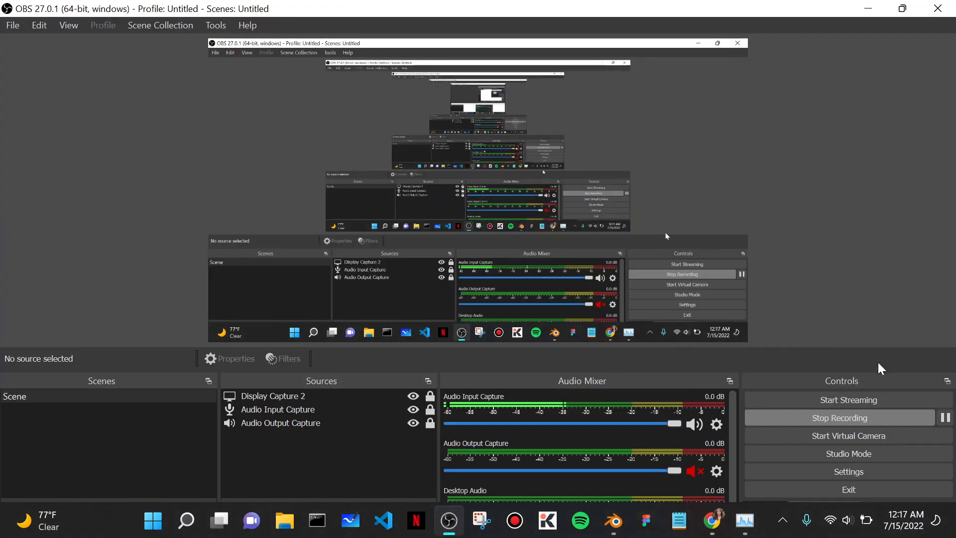
click(945, 418)
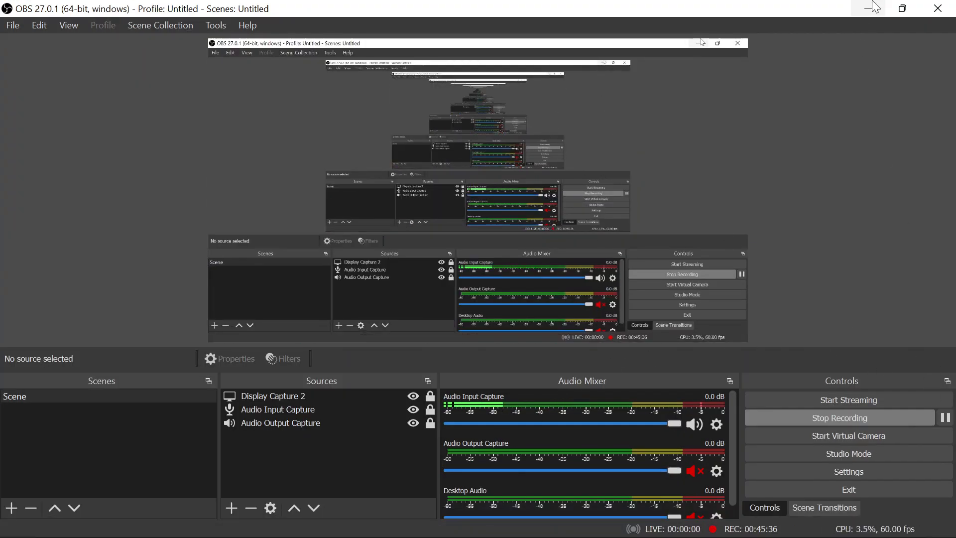
click(868, 9)
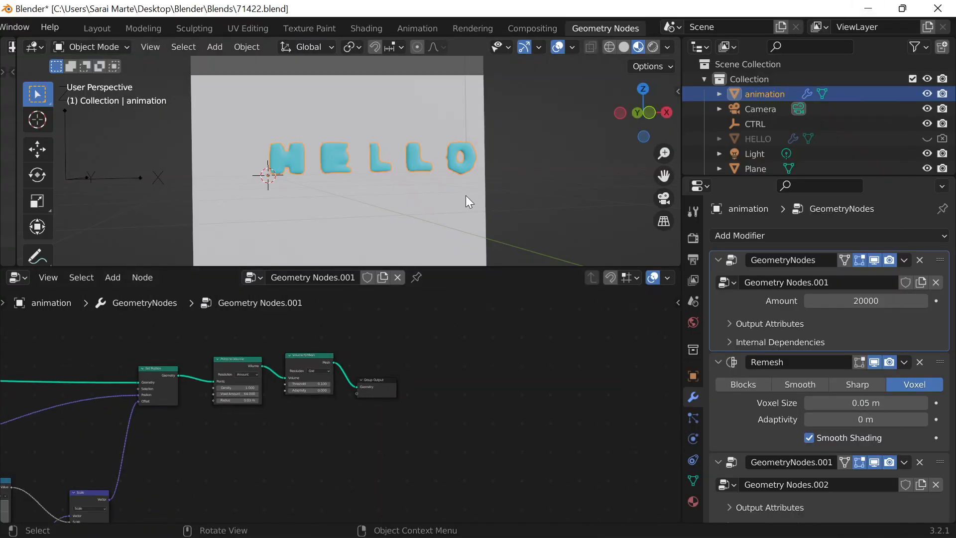
Step: Slide the CTRL empty along X across the HELLO text and back, and reselect the animation text
scroll(463, 204, up, 2)
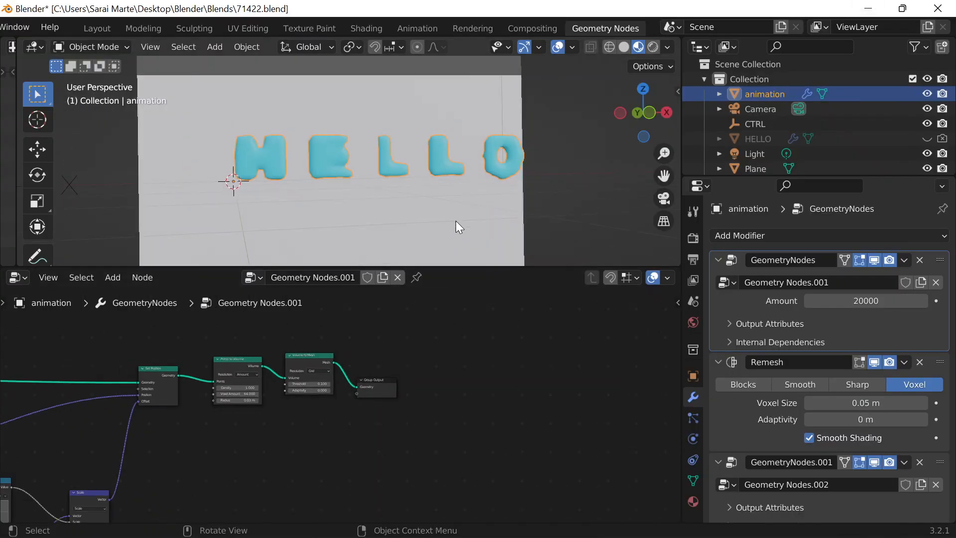
scroll(408, 432, up, 4)
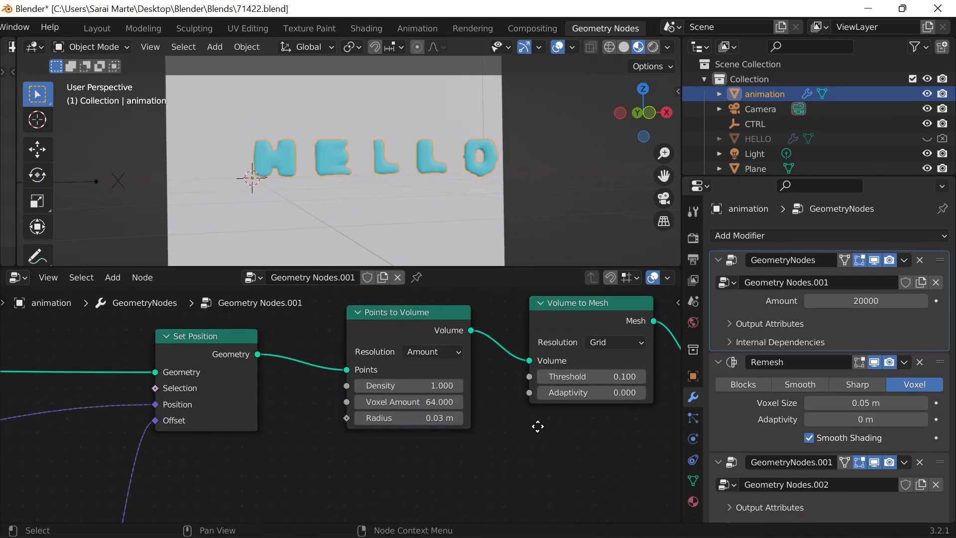
middle_drag(547, 420, 354, 441)
scroll(353, 442, up, 3)
scroll(796, 431, down, 1)
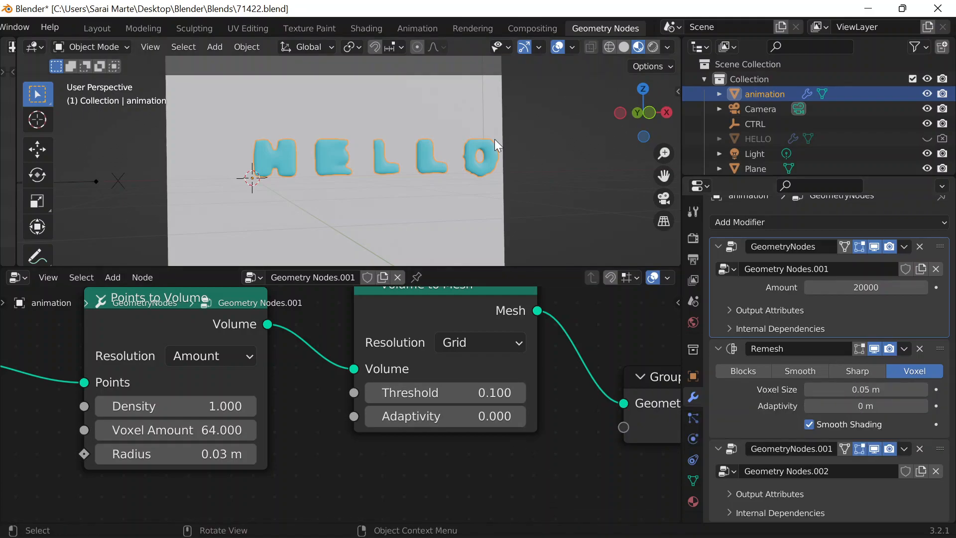
scroll(101, 194, up, 1)
click(71, 184)
scroll(90, 185, down, 3)
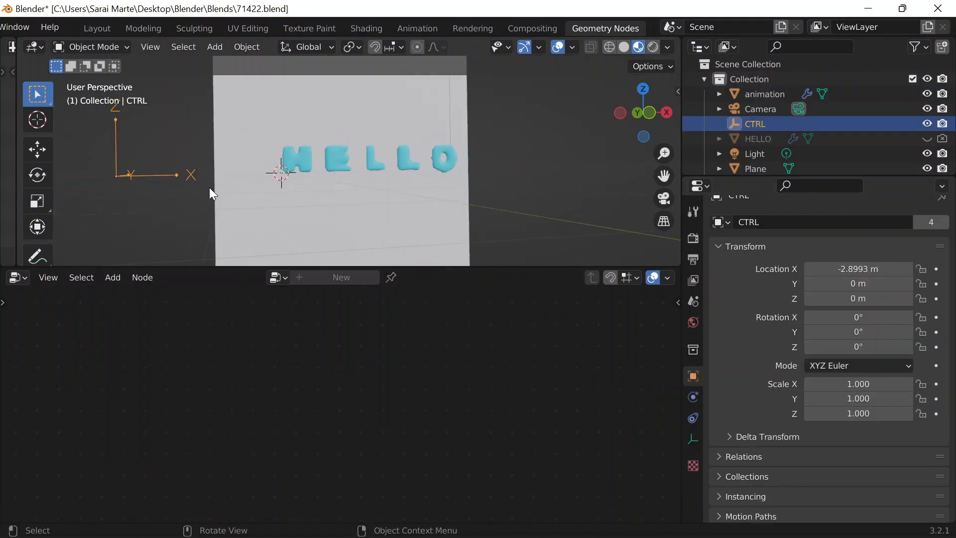
key(g)
key(x)
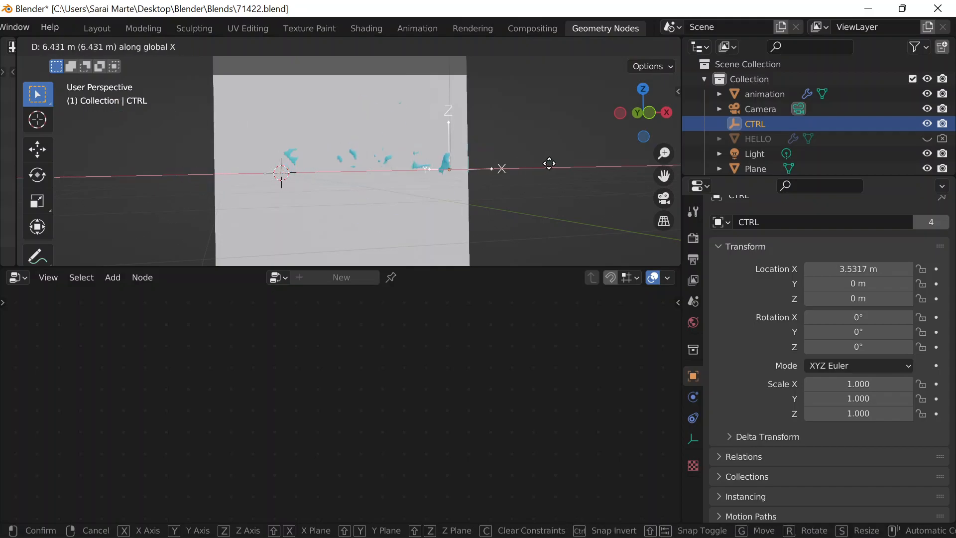
click(145, 196)
click(335, 152)
Step: Examine the Set Position, Points to Volume and Volume to Mesh nodes of the animation text
scroll(373, 349, down, 2)
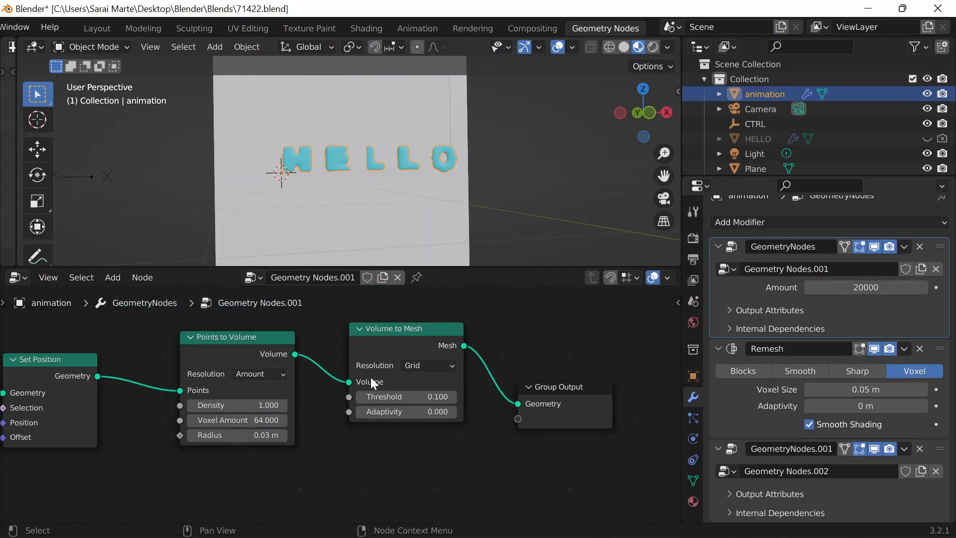
scroll(518, 345, down, 1)
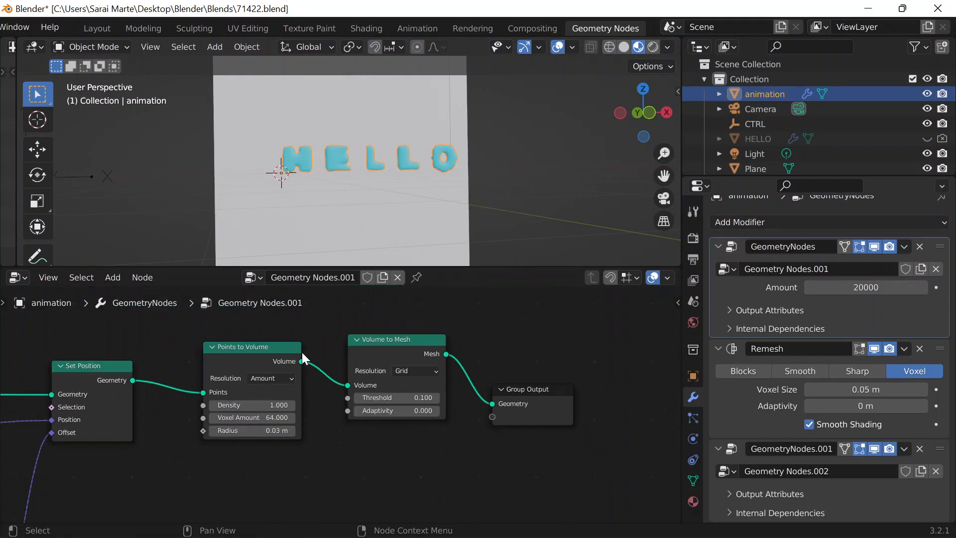
shift+middle_drag(383, 438, 484, 438)
scroll(444, 432, up, 4)
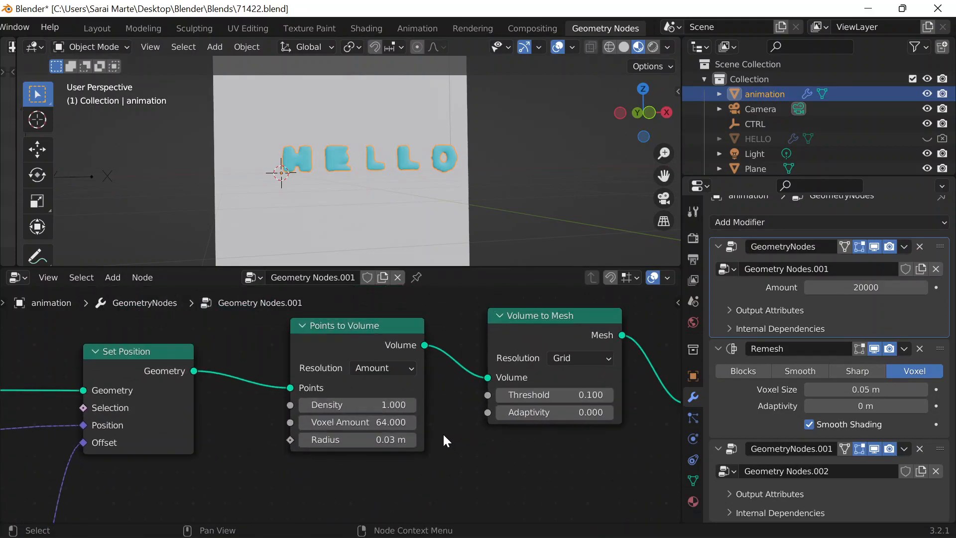
scroll(314, 368, down, 10)
scroll(315, 365, down, 3)
middle_drag(194, 369, 177, 327)
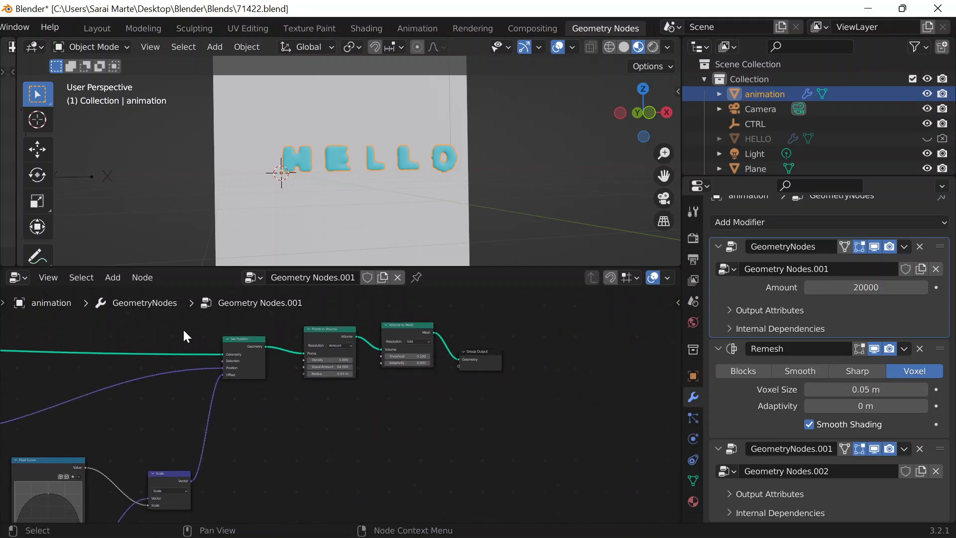
scroll(405, 332, up, 10)
middle_drag(387, 368, 374, 447)
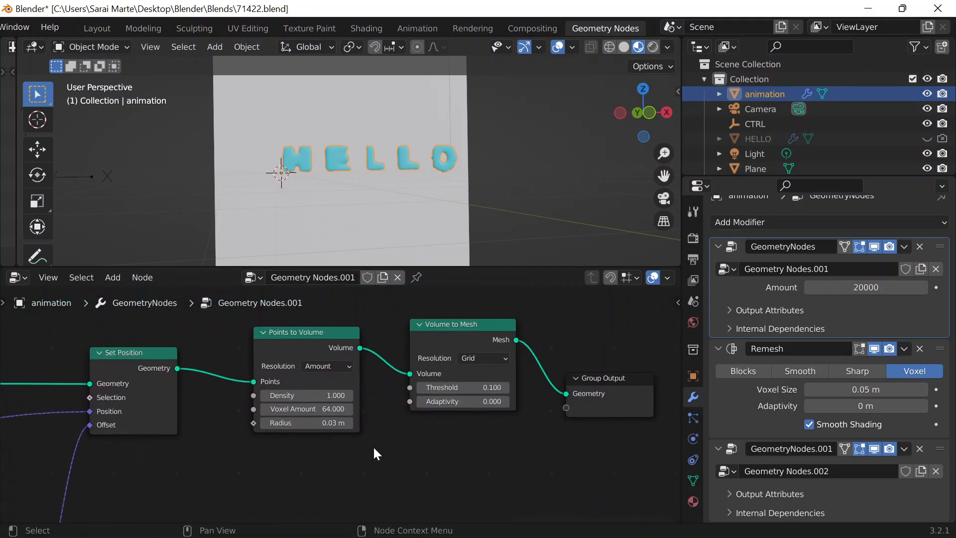
Step: Undo the recent CTRL movement and the Points to Volume radius change
key(ctrl+z)
key(ctrl+z)
key(ctrl+z)
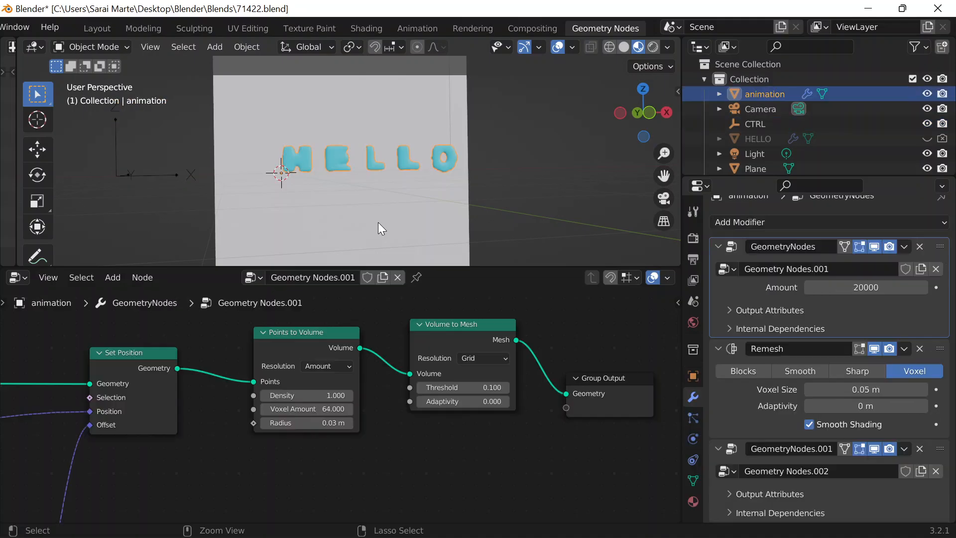
key(ctrl+z)
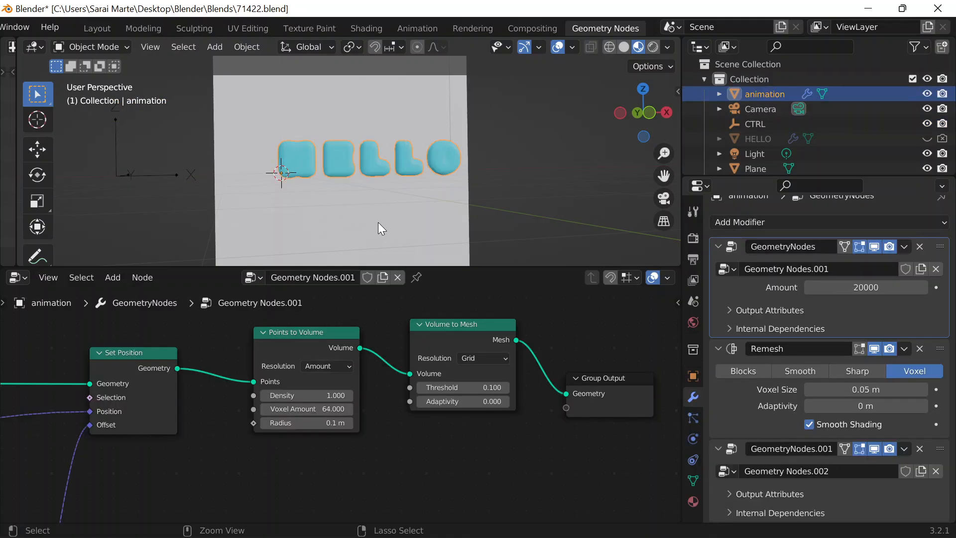
Step: Slide CTRL along X through the HELLO text, place it at about -3.05 m, and reselect the animation text
scroll(330, 438, up, 1)
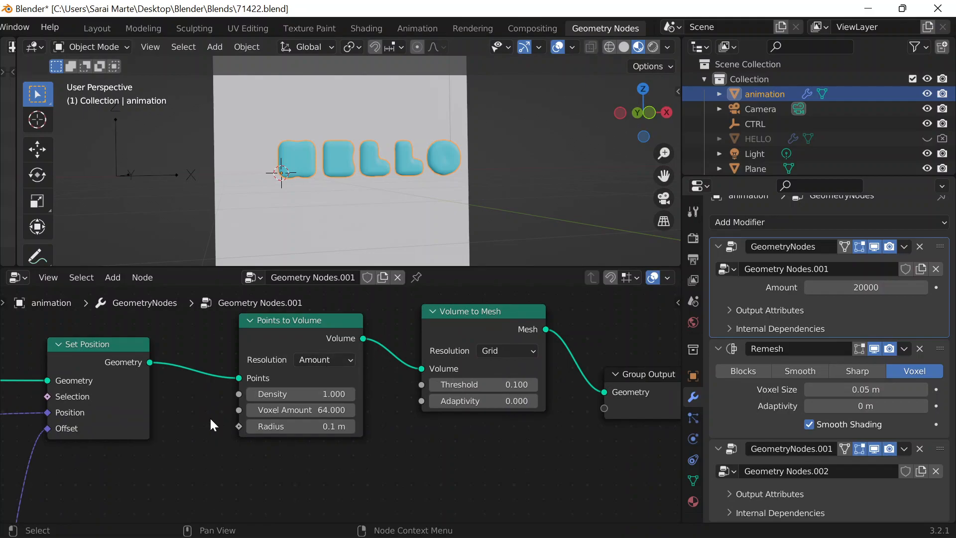
scroll(209, 417, down, 2)
click(155, 177)
key(g)
key(x)
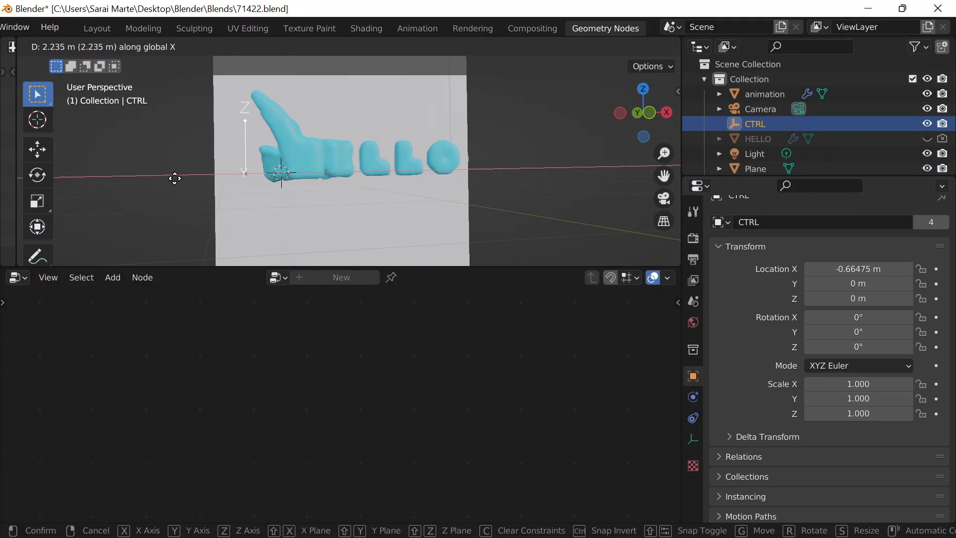
click(75, 171)
click(322, 153)
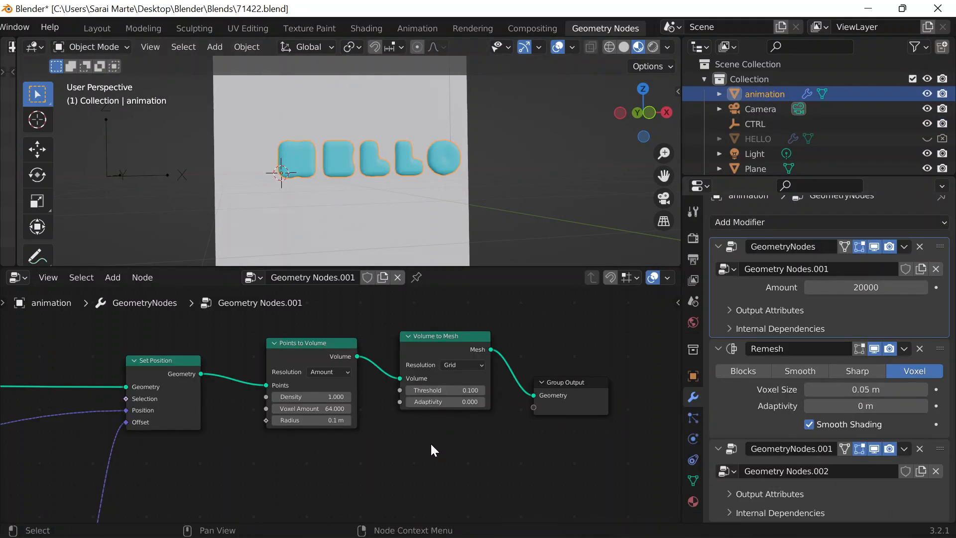
Step: Try a Points to Volume radius of 0.3 m on the animation text
scroll(298, 434, up, 2)
middle_drag(467, 422, 388, 440)
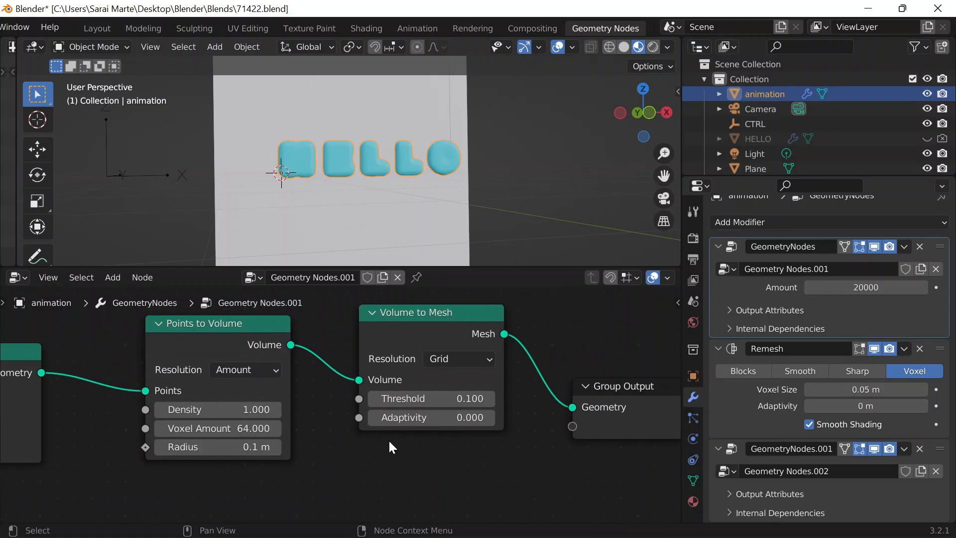
scroll(438, 417, up, 3)
scroll(427, 420, down, 2)
scroll(309, 428, up, 1)
click(229, 454)
text(0)
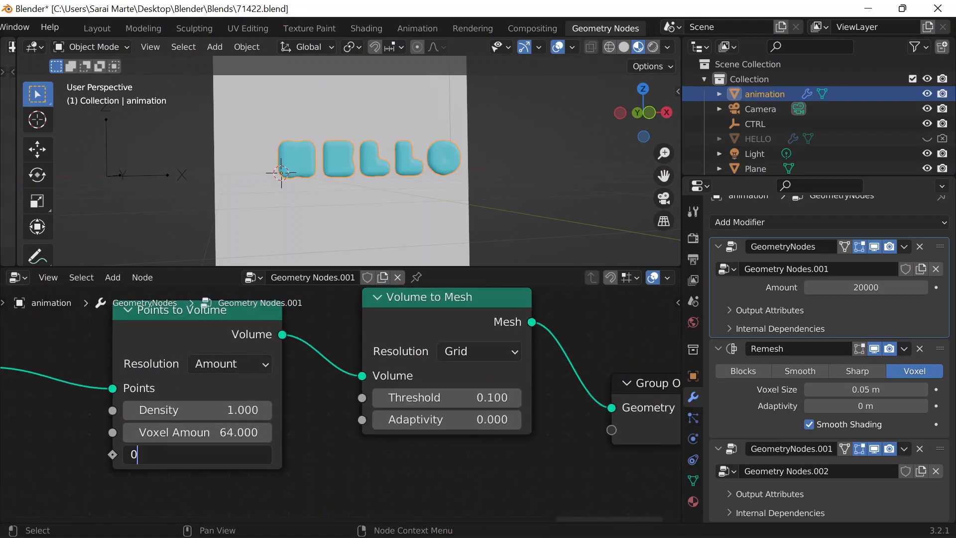
text(.3)
key(Return)
Step: Reduce the Points to Volume radius to 0.03 m and inspect the HELLO letters from another angle
click(264, 454)
text(0.03)
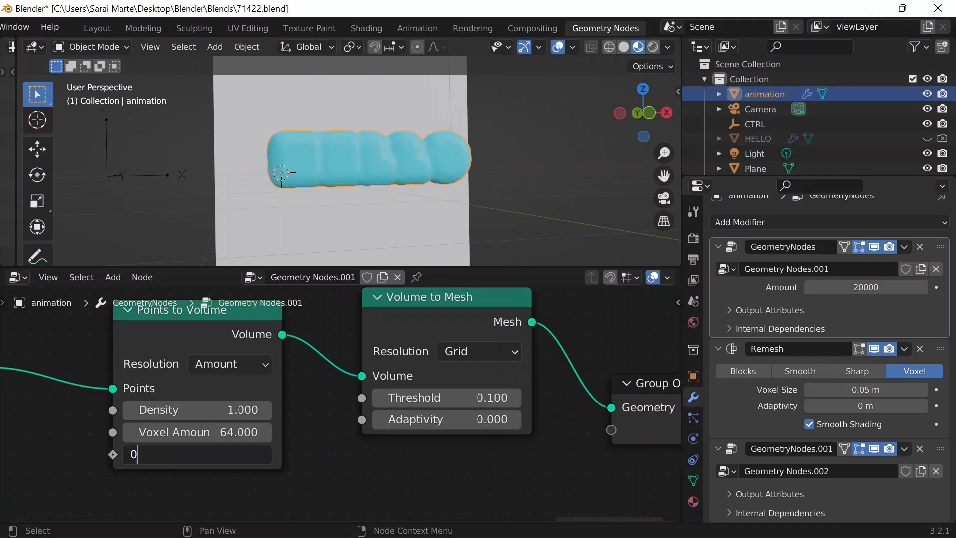
key(Return)
middle_drag(417, 238, 357, 178)
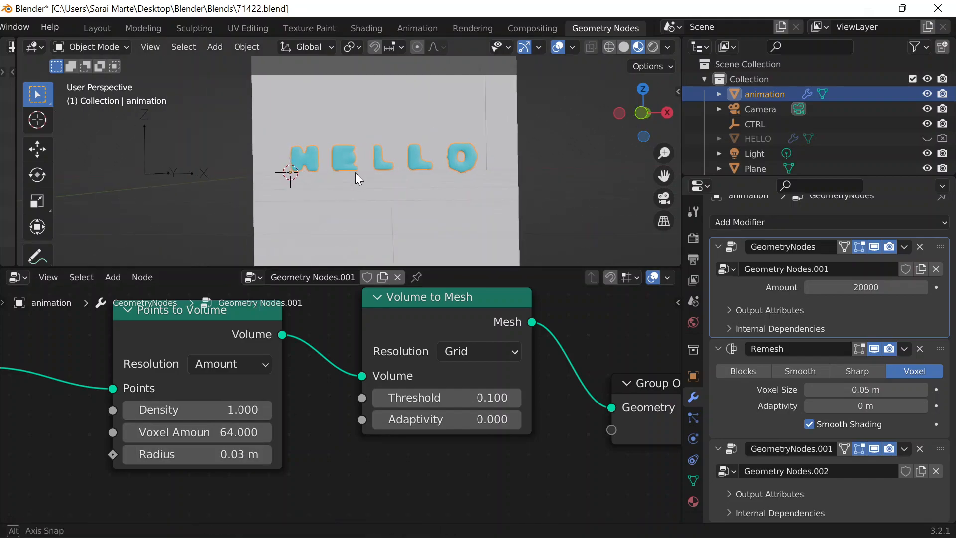
scroll(351, 178, up, 1)
Step: Compare a Points to Volume radius of 0.04 m, return it to 0.03 m, and inspect the letters
click(192, 454)
text(0.04)
key(Return)
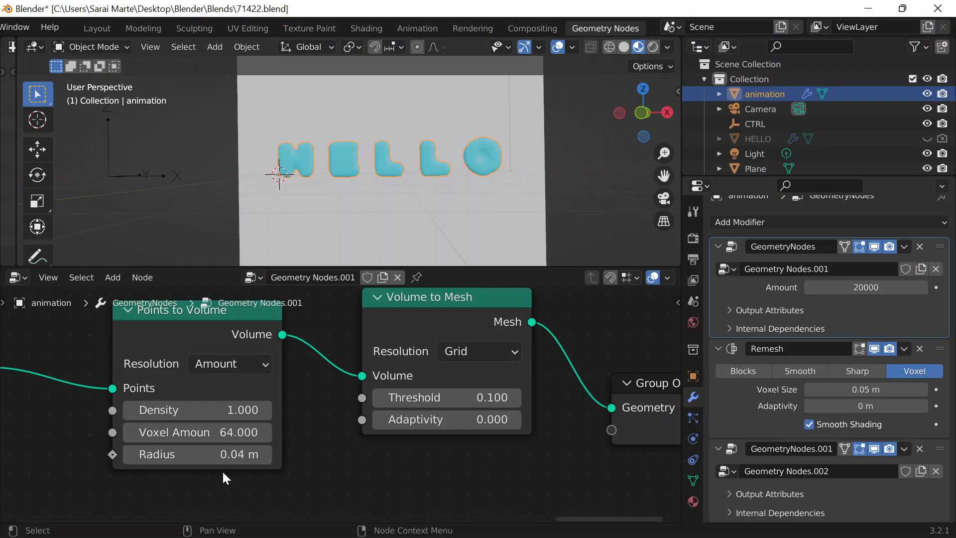
click(214, 454)
text(0.03)
key(Return)
scroll(474, 107, up, 2)
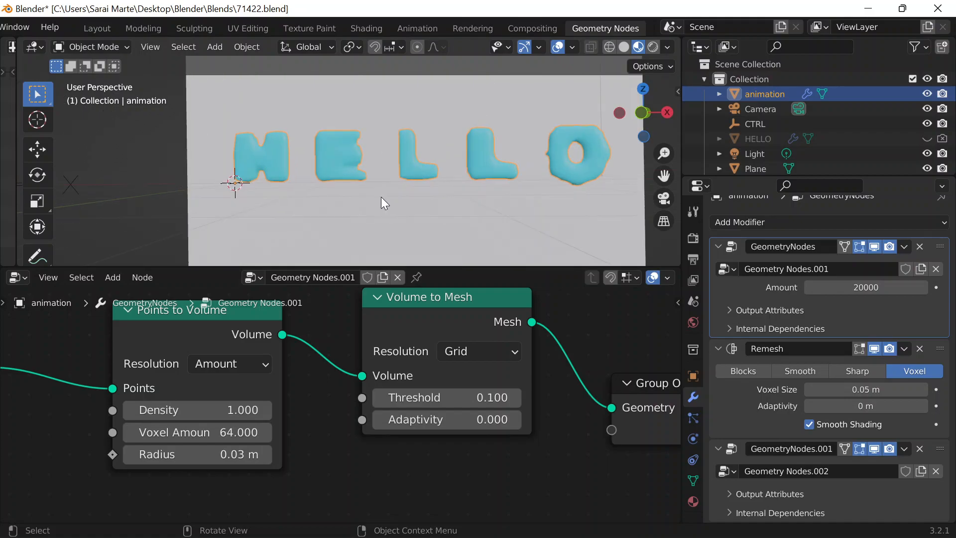
Step: Move CTRL along X through the text to test the morph, place it beside the H, and reselect the animation text
scroll(383, 198, down, 2)
click(144, 178)
key(g)
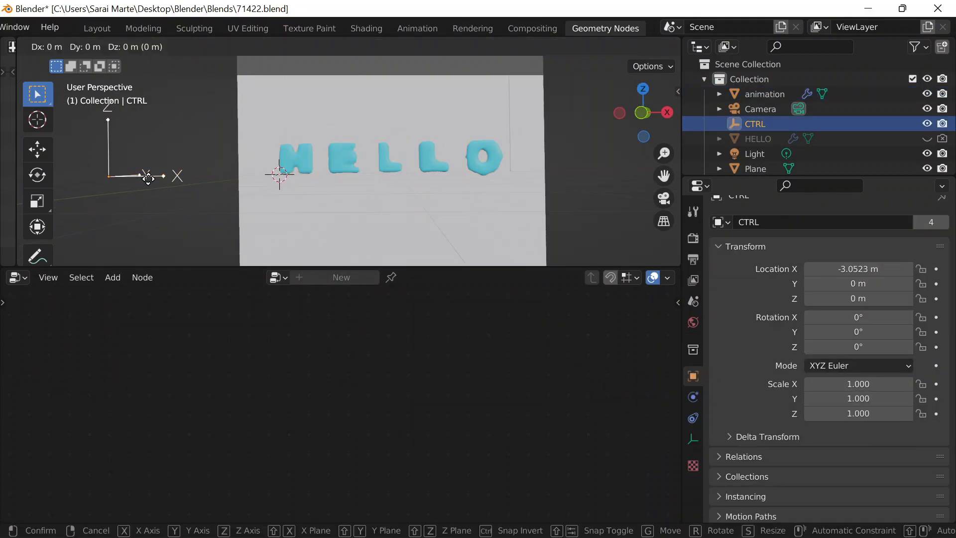
key(x)
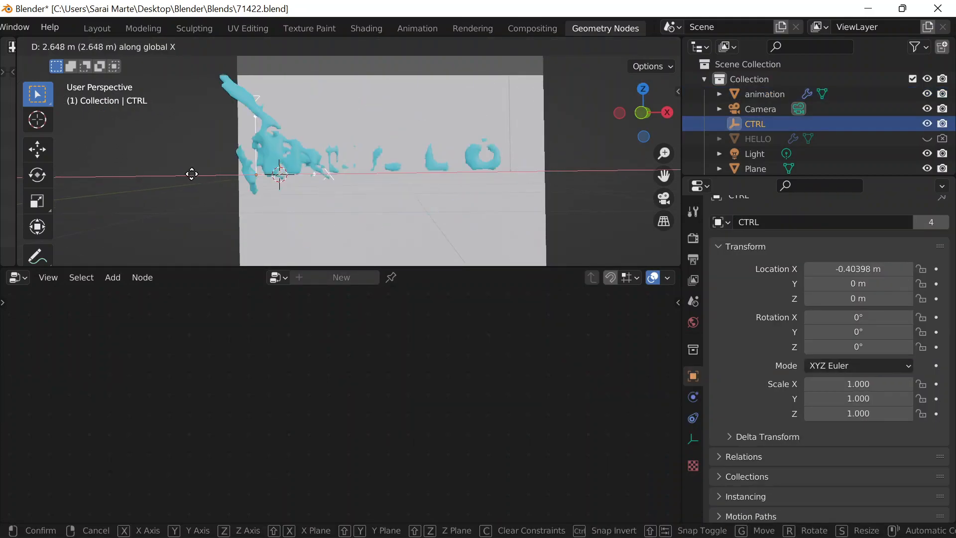
click(175, 159)
click(287, 164)
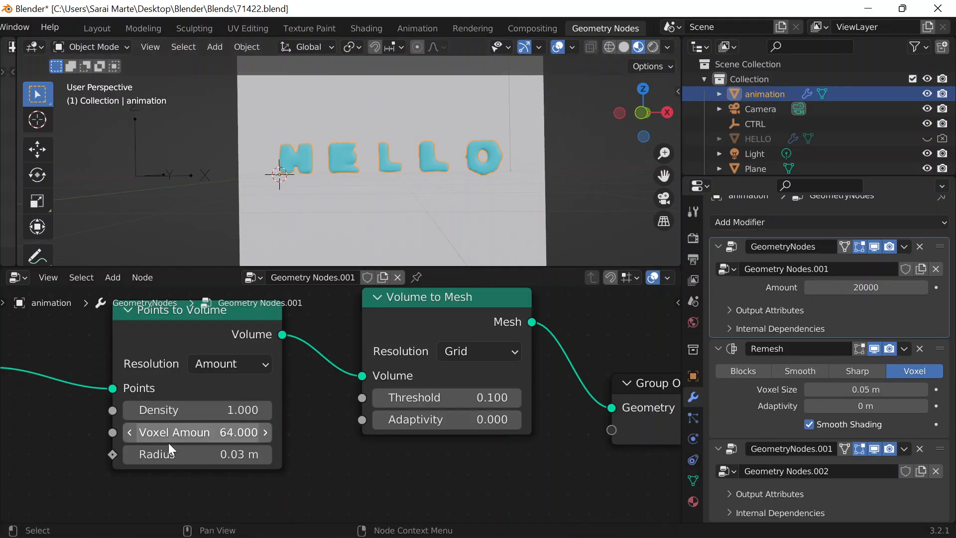
Step: Set the factor of the Multiply node driving the lower G_Points Distribute node's Amount to 0.03
scroll(112, 434, down, 2)
middle_drag(112, 434, 268, 421)
scroll(291, 397, down, 2)
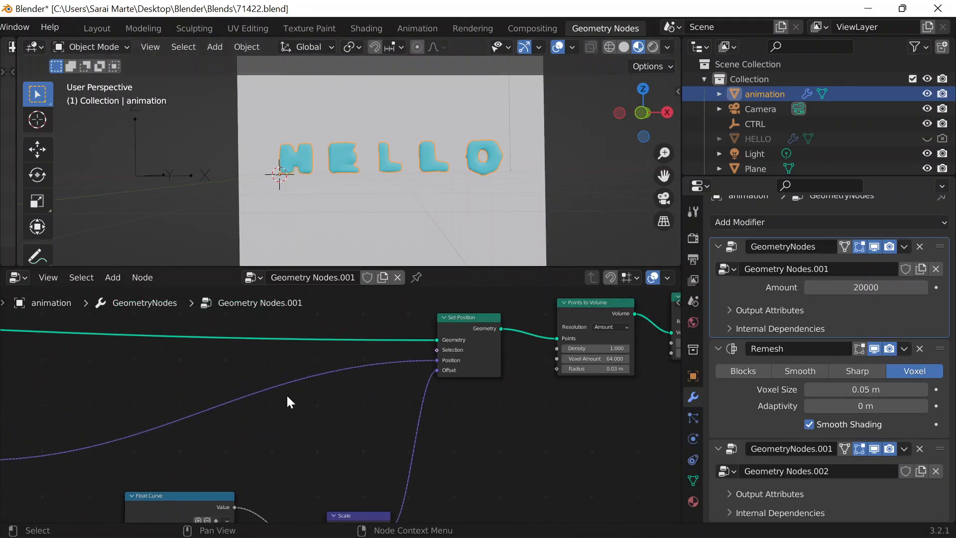
scroll(288, 418, down, 5)
middle_drag(139, 393, 384, 358)
middle_drag(469, 340, 704, 296)
scroll(704, 296, down, 1)
scroll(349, 358, down, 1)
middle_drag(165, 393, 521, 356)
scroll(279, 367, up, 1)
scroll(207, 438, up, 1)
scroll(289, 449, up, 1)
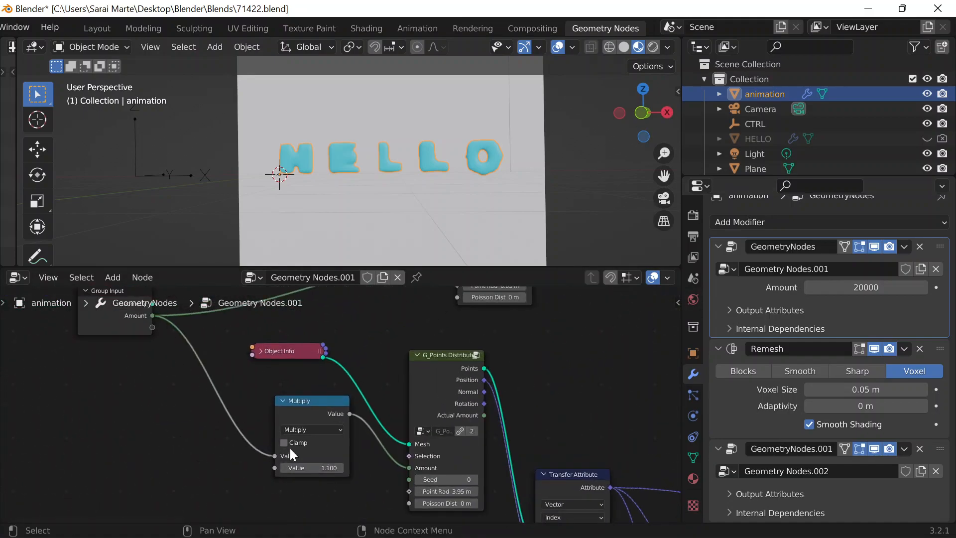
scroll(302, 470, up, 1)
click(305, 483)
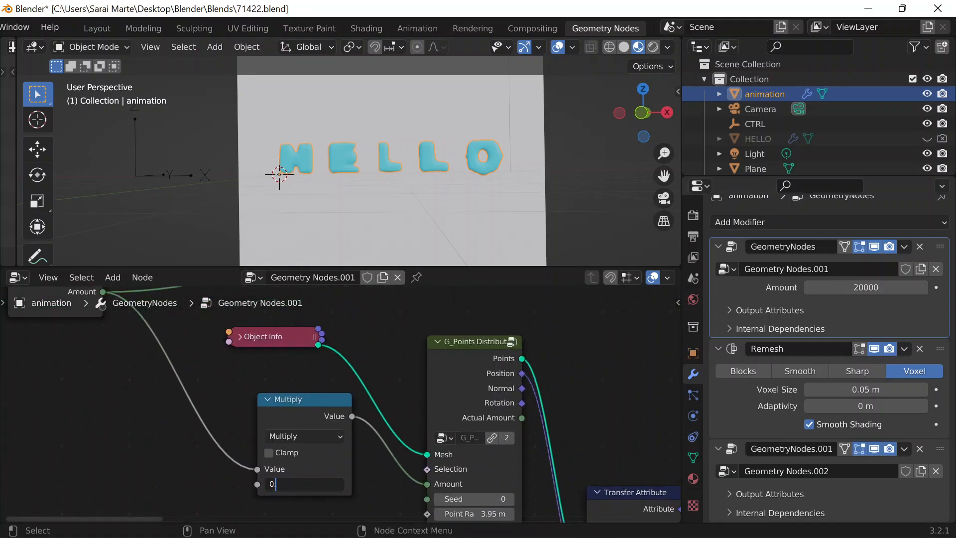
key(Return)
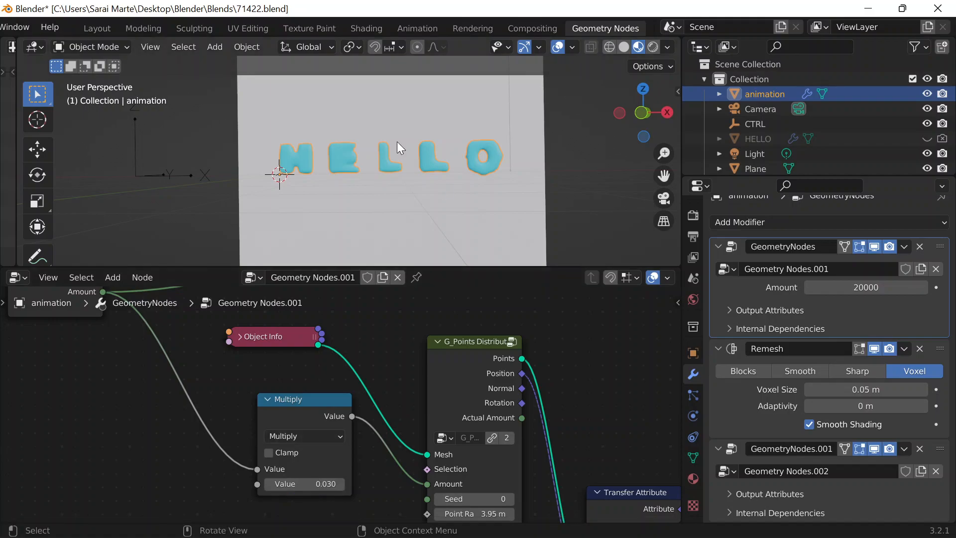
Step: Move the CTRL empty along X to test the morph, leaving it just outside the H of HELLO
click(145, 172)
key(g)
key(x)
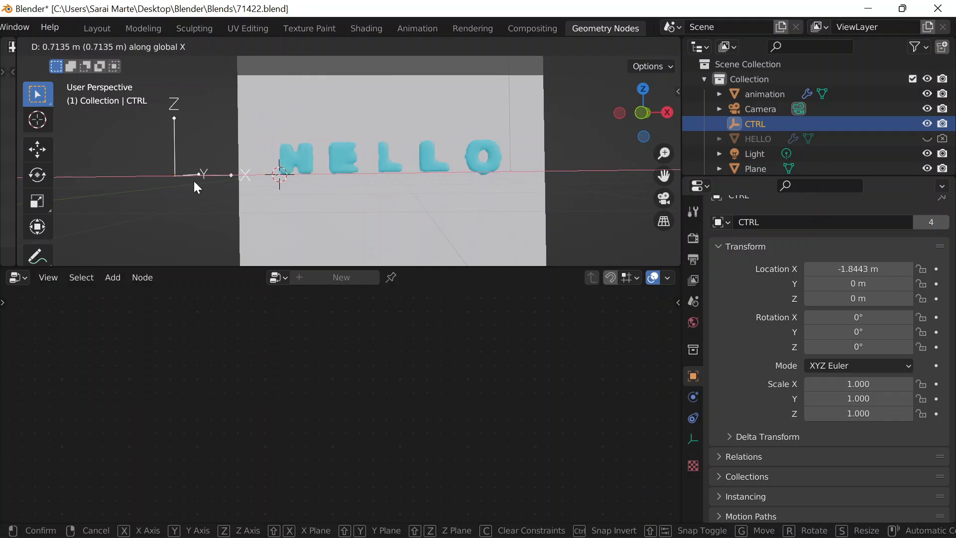
click(182, 182)
Step: Try a Multiply factor of 2 on the animation text and test the morph by moving CTRL along X through the letters
click(301, 159)
scroll(193, 462, up, 3)
middle_drag(158, 438, 157, 378)
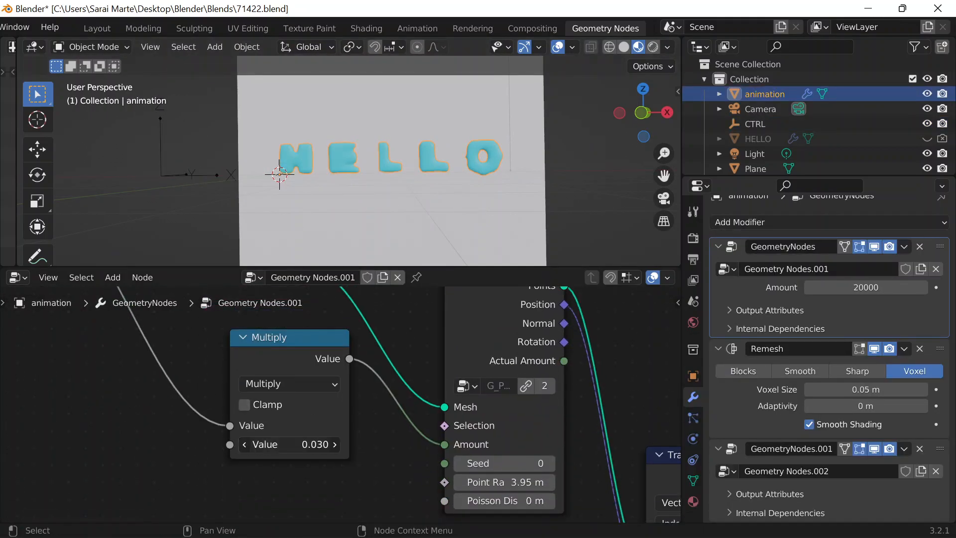
click(290, 444)
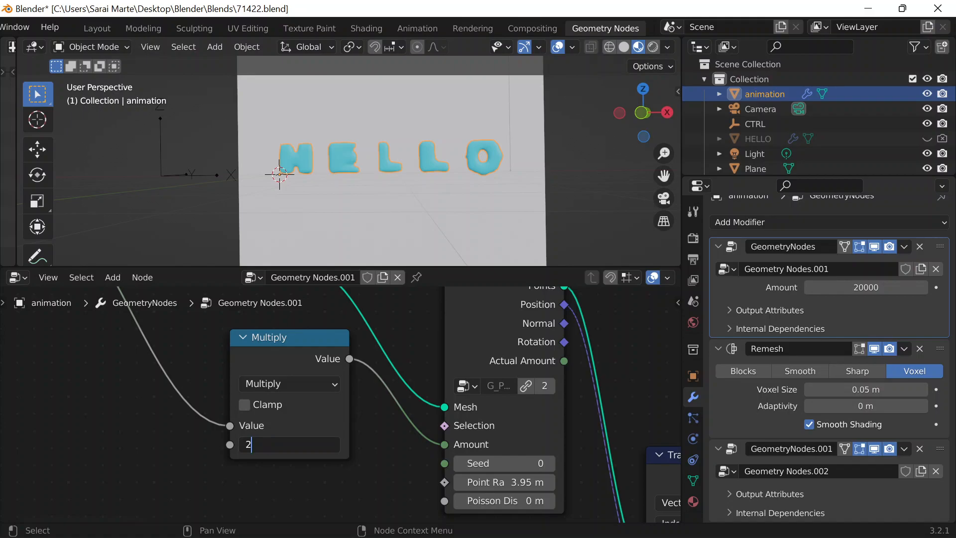
key(Return)
click(175, 167)
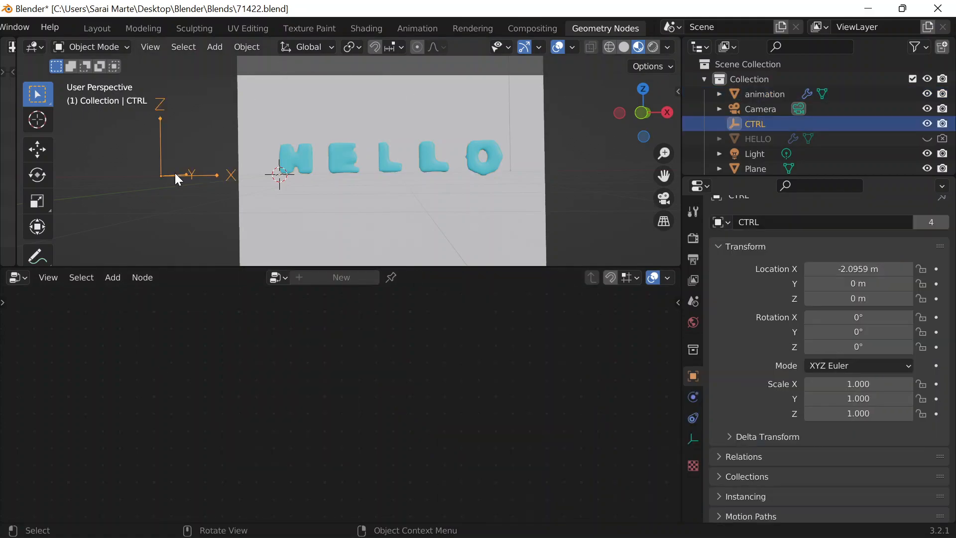
key(g)
key(x)
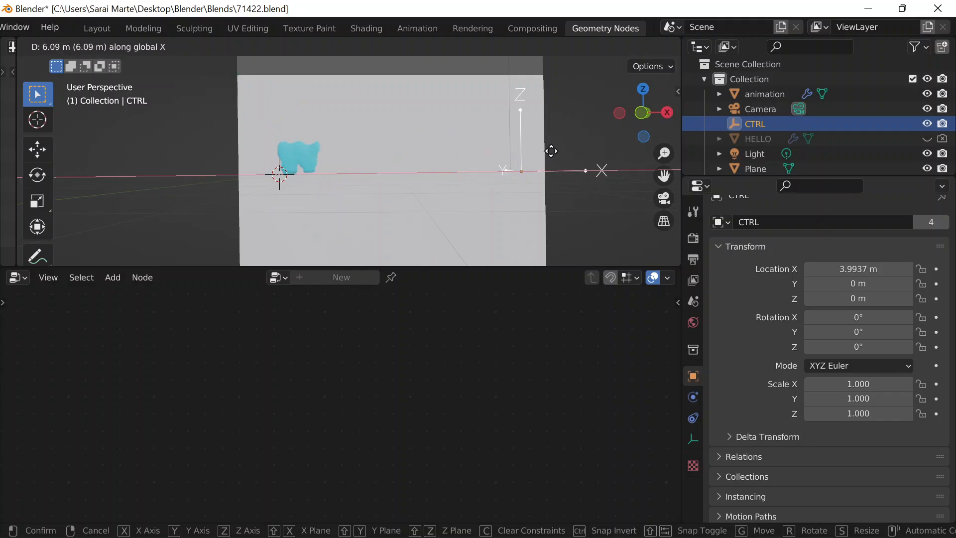
click(261, 175)
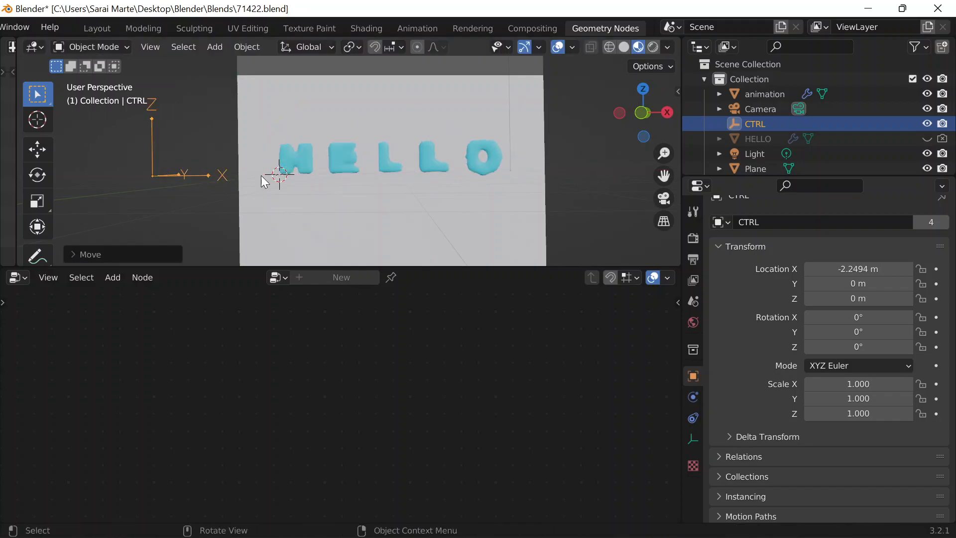
Step: Try a Multiply factor of 16 on the animation text and sweep CTRL along X through the letters and back
click(286, 166)
click(258, 444)
text(16)
key(Return)
click(171, 174)
key(g)
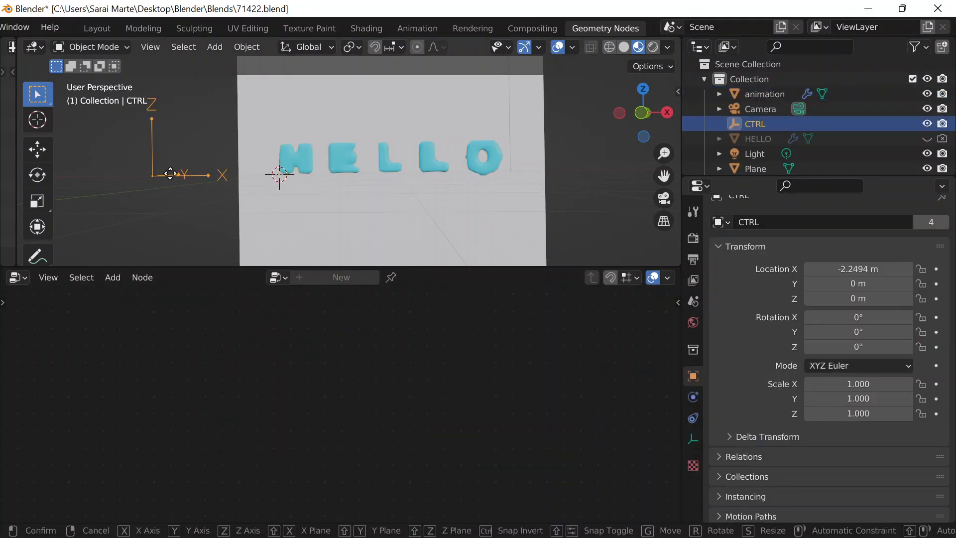
key(x)
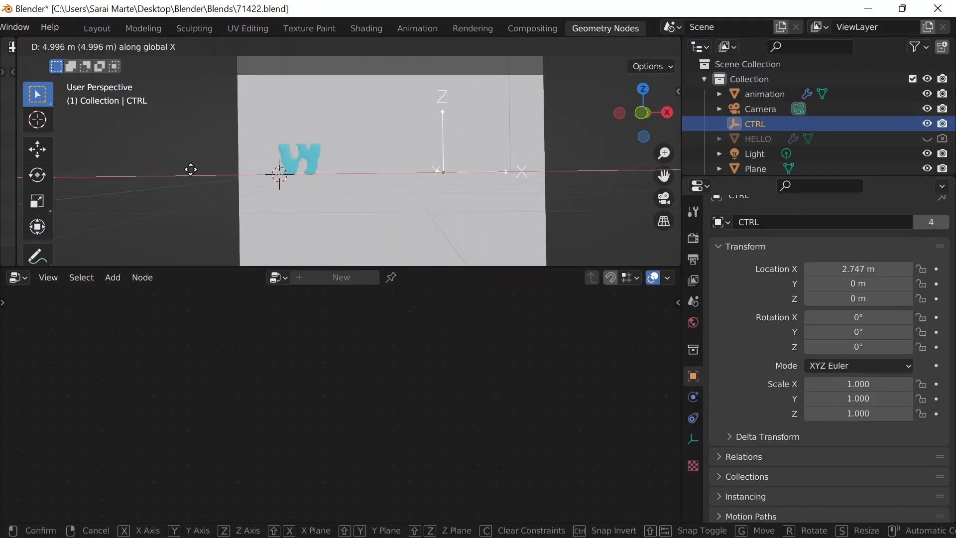
click(191, 171)
Step: Try a Multiply factor of 3 on the animation text and sweep CTRL along X past the O and back
click(343, 163)
click(305, 444)
text(3)
key(Return)
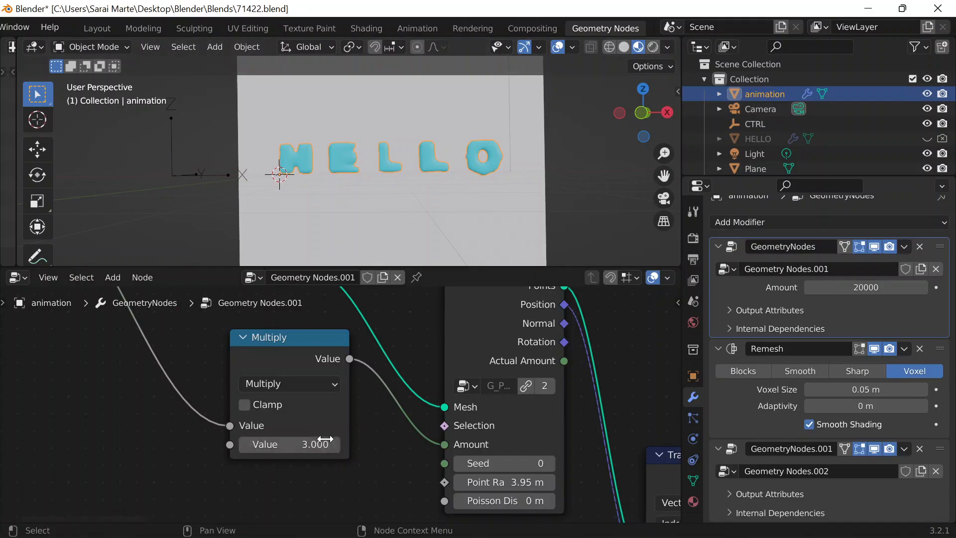
click(205, 177)
key(g)
key(x)
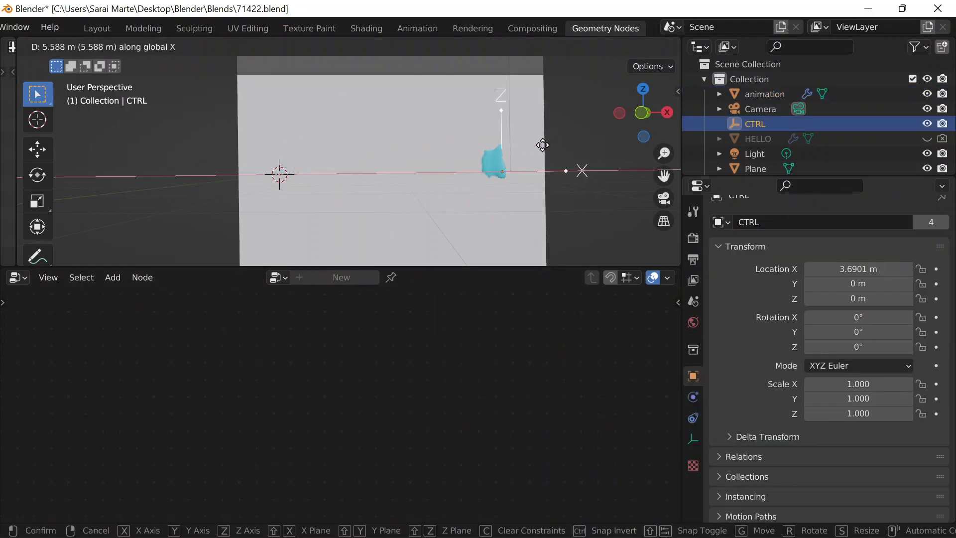
click(182, 210)
Step: Undo the recent Multiply factor edits, CTRL moves and Points to Volume radius changes
click(295, 169)
click(315, 442)
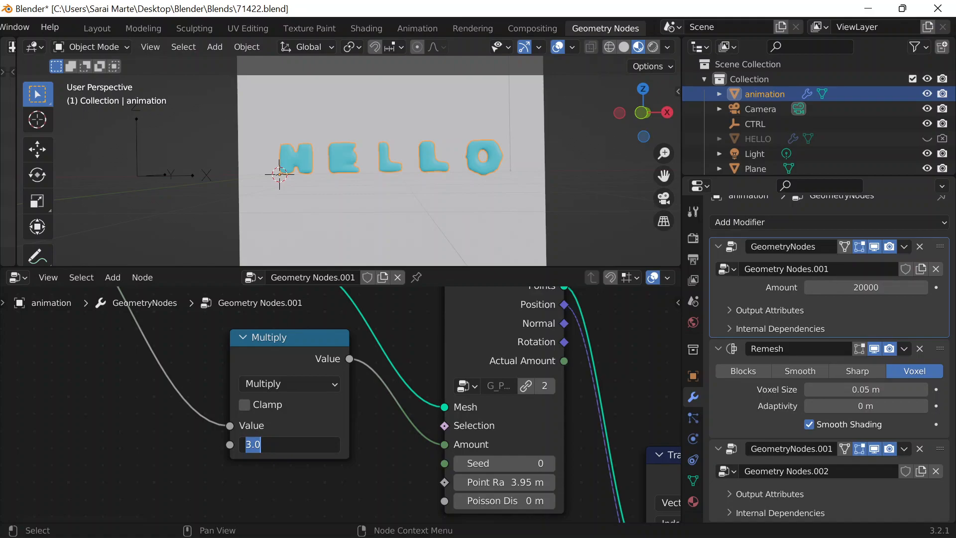
click(161, 430)
key(ctrl+z)
key(ctrl+z)
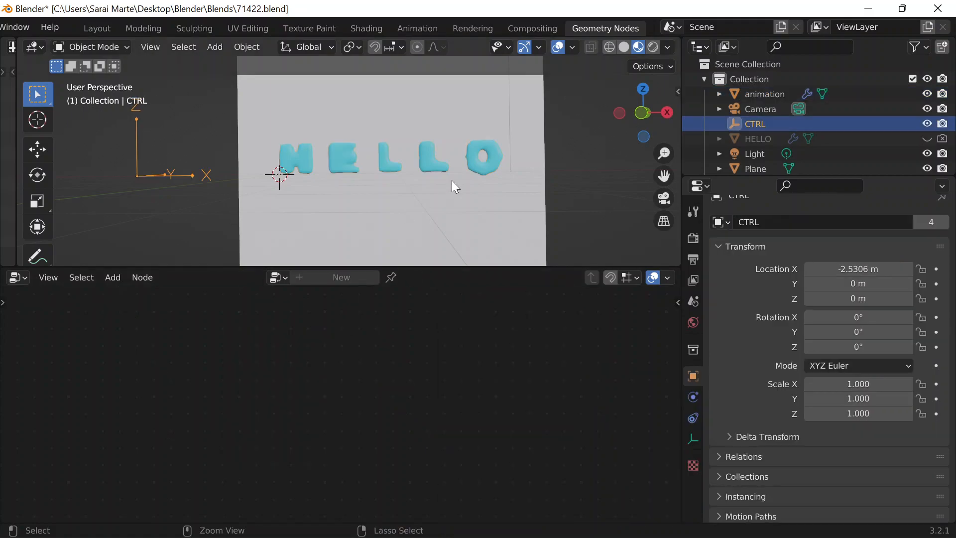
key(ctrl+z)
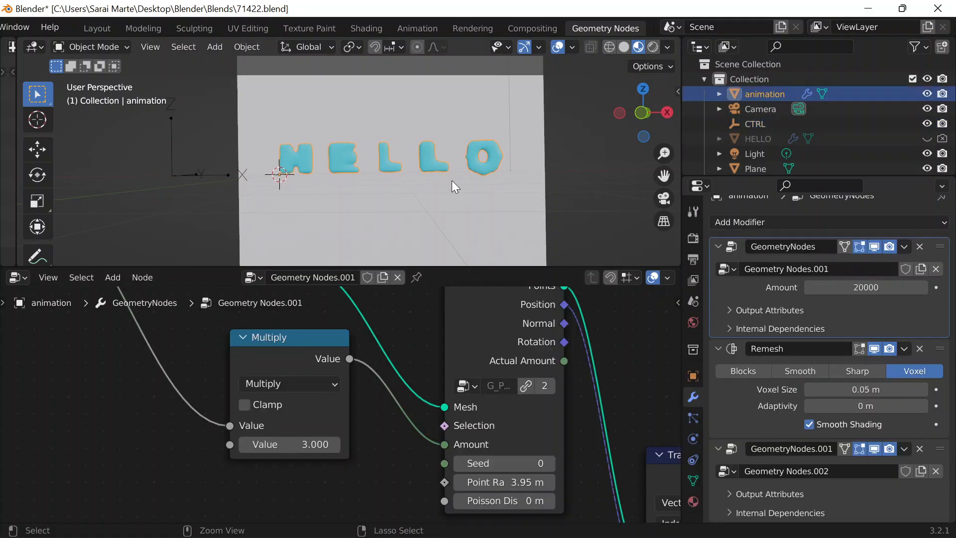
key(ctrl+z)
key(ctrl+z)
key(ctrl+z)
key(ctrl+z)
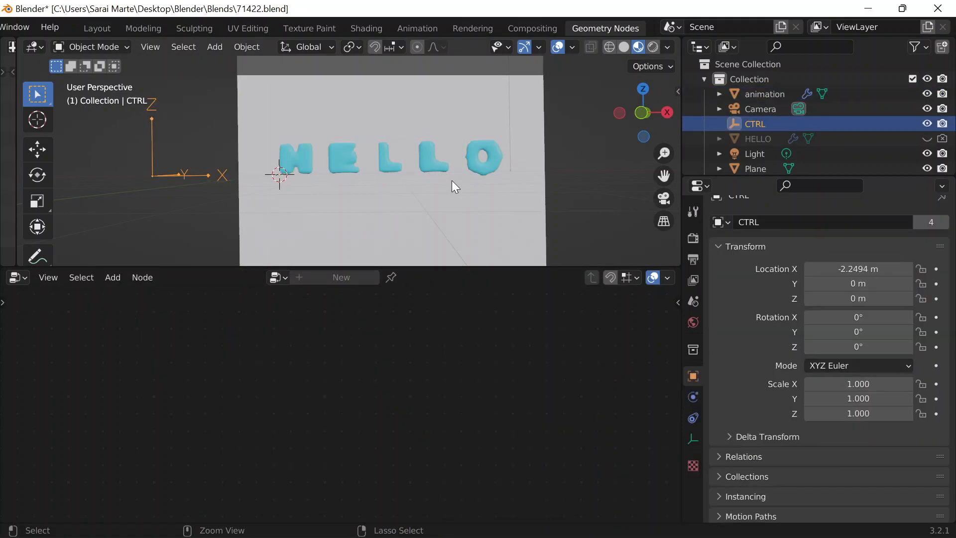
key(ctrl+z)
key(ctrl+z)
key(ctrl+z)
key(ctrl+z)
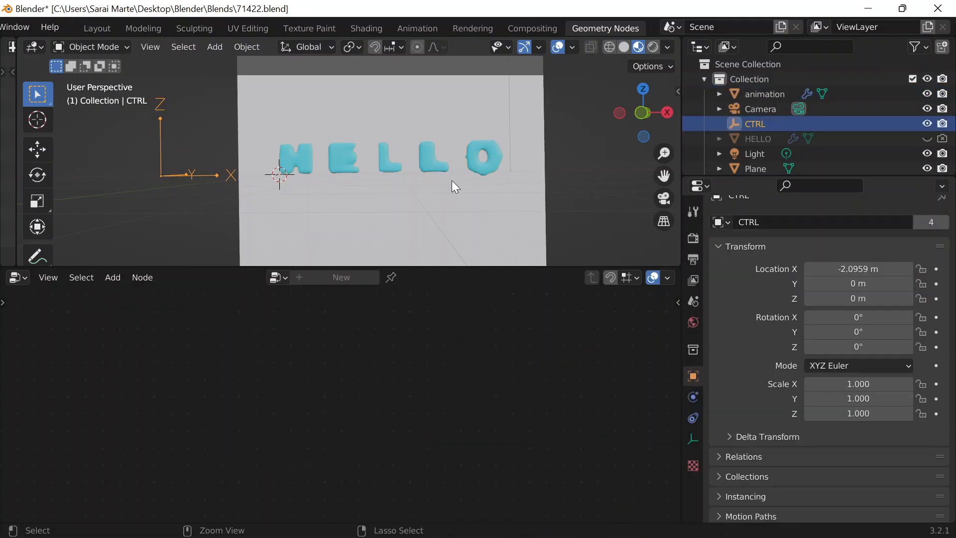
key(ctrl+z)
key(ctrl+z)
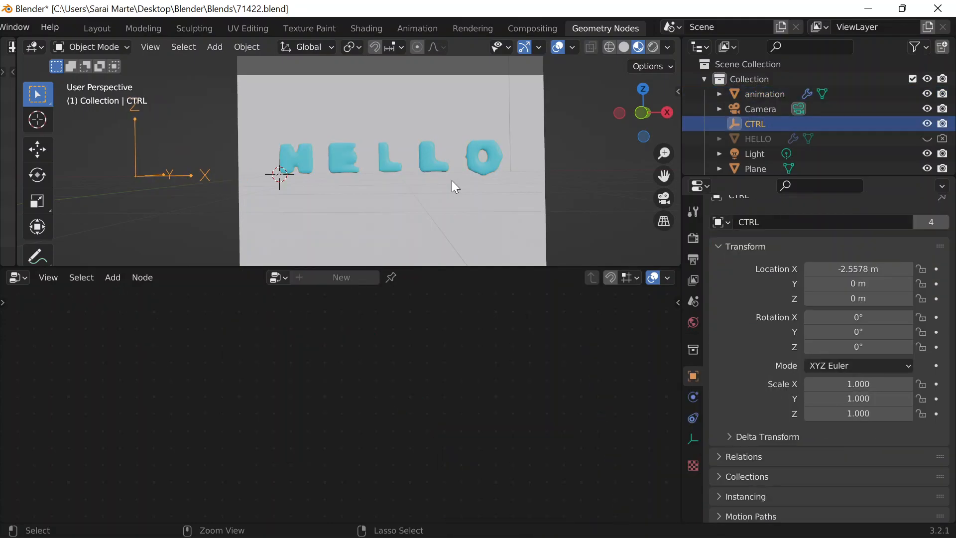
key(ctrl+z)
key(ctrl+z)
key(ctrl+z)
key(ctrl+z)
key(ctrl+z)
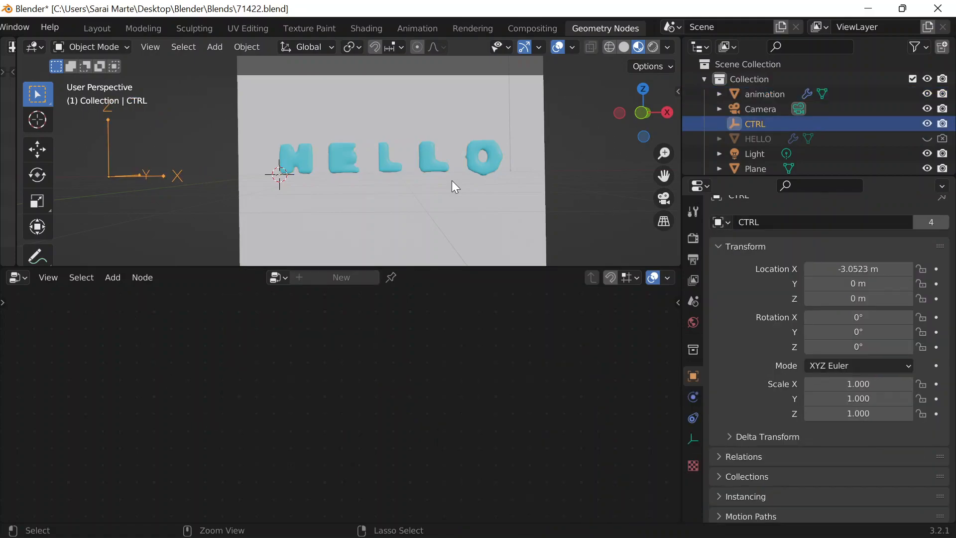
key(ctrl+z)
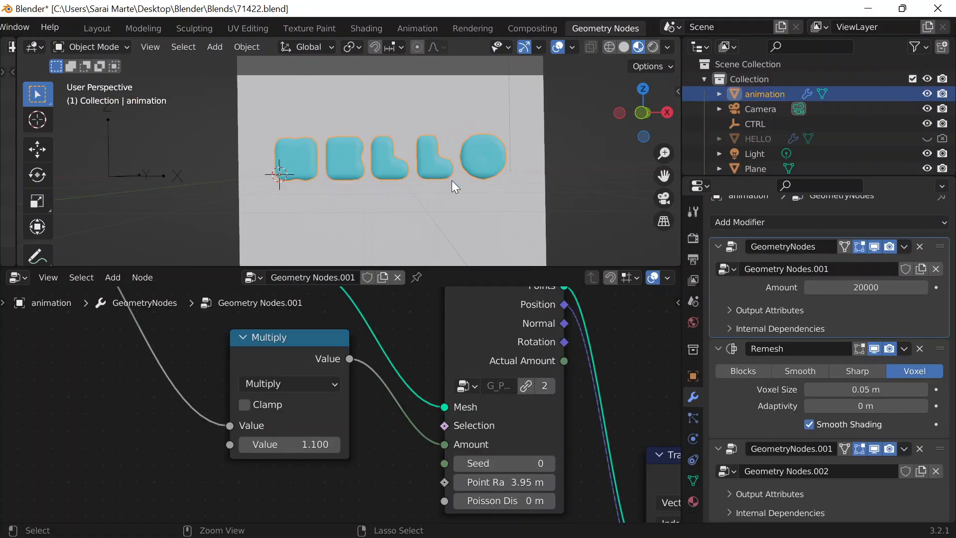
Step: Set the GeometryNodes modifier's Amount to 3000 and the Multiply factor to 0.03 after trying 0.3
double_click(866, 288)
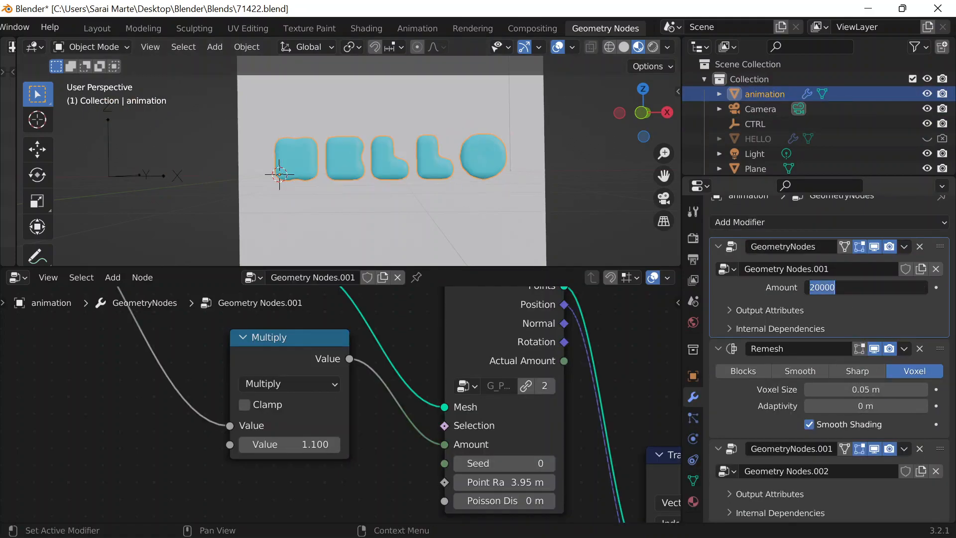
key(Return)
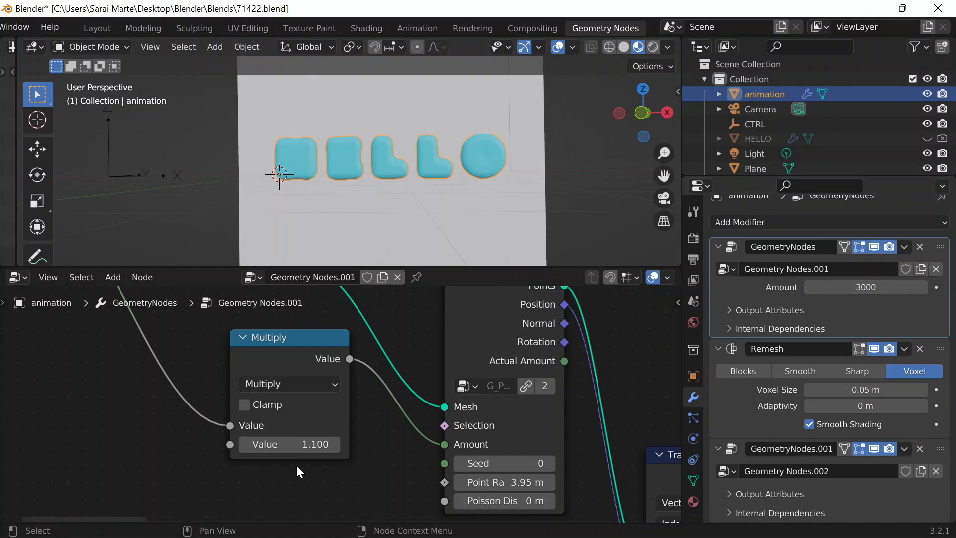
double_click(299, 444)
text(0.3)
key(Return)
double_click(299, 444)
text(0.03)
key(Return)
scroll(620, 369, down, 5)
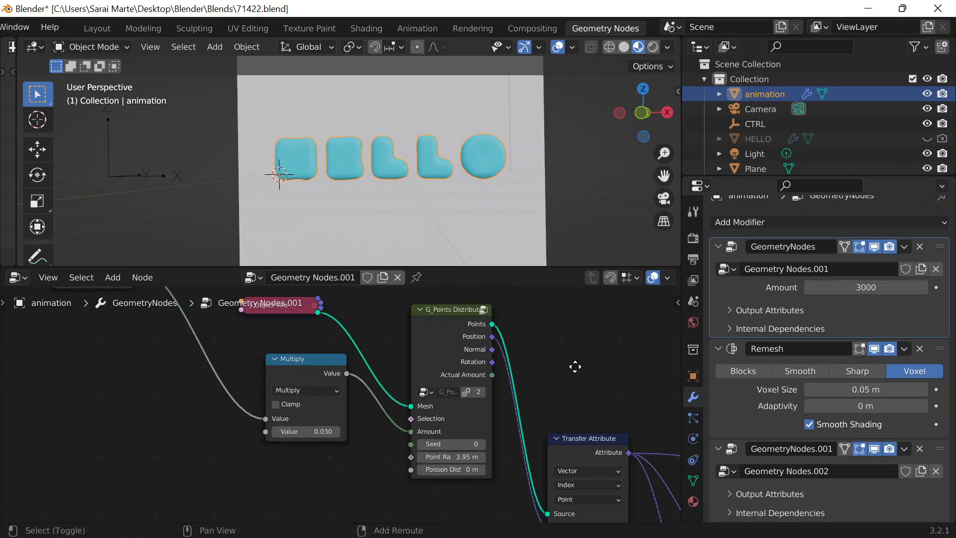
shift+middle_drag(576, 367, 99, 444)
click(453, 524)
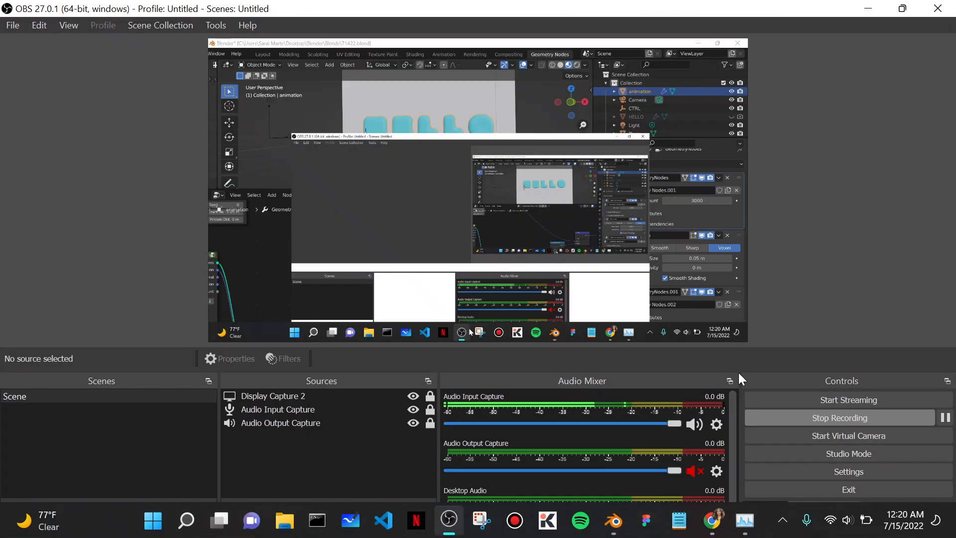
click(871, 8)
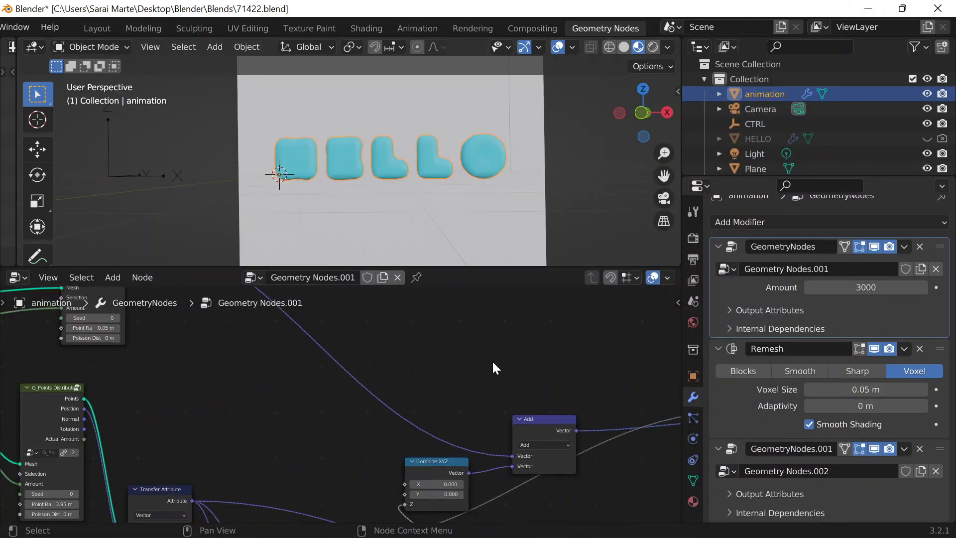
scroll(498, 358, down, 5)
click(720, 398)
click(742, 310)
click(740, 306)
Step: Save the current blend file under its existing name
scroll(301, 362, down, 1)
scroll(303, 371, up, 1)
middle_drag(534, 367, 62, 393)
scroll(409, 341, up, 8)
key(ctrl+s)
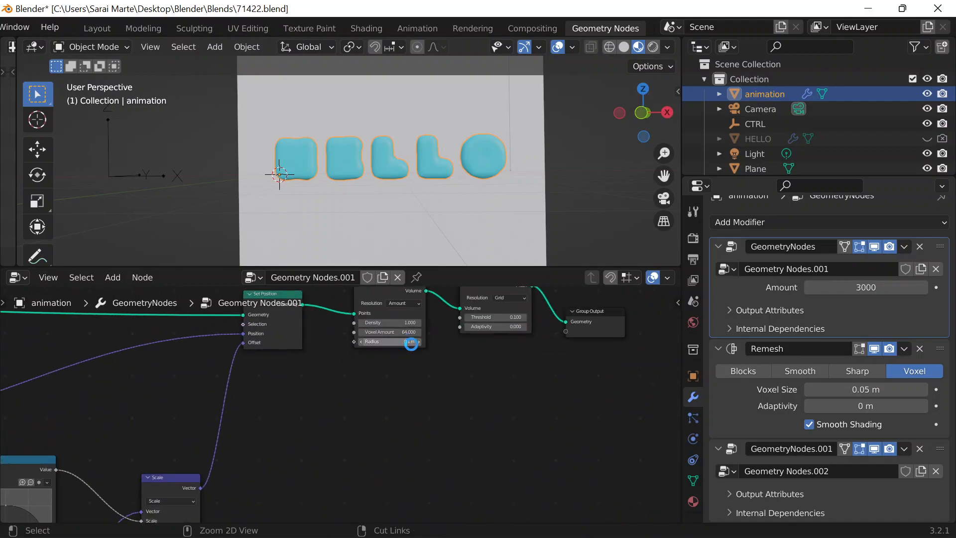
Step: Try a radius of 0.3 m on the Points to Volume node of the animation text
scroll(443, 360, up, 5)
middle_drag(495, 339, 365, 457)
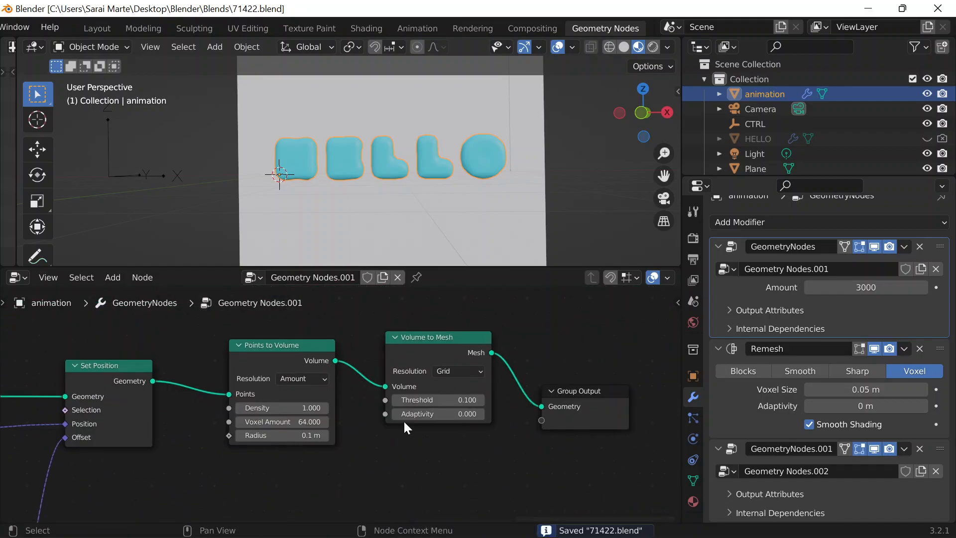
scroll(304, 425, up, 3)
middle_drag(304, 471, 476, 461)
scroll(252, 427, up, 4)
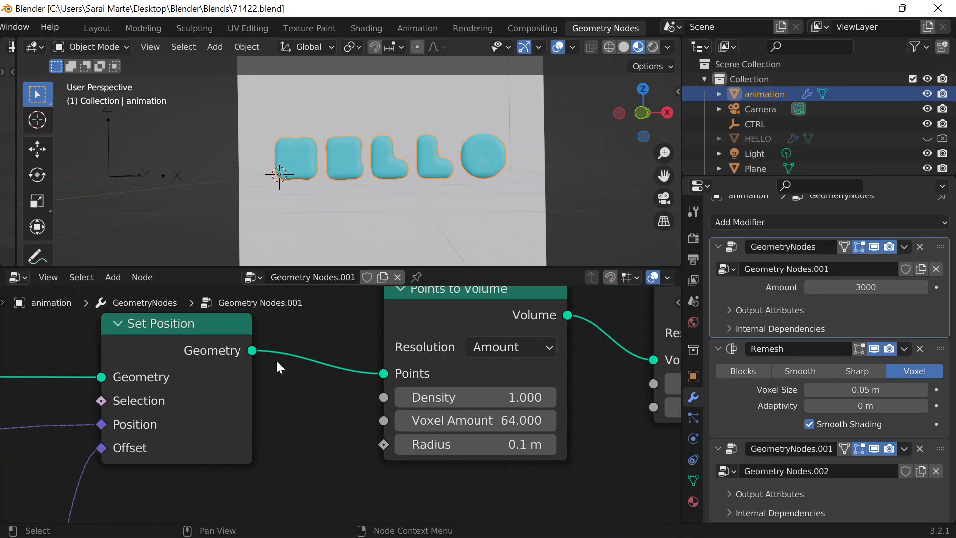
click(472, 444)
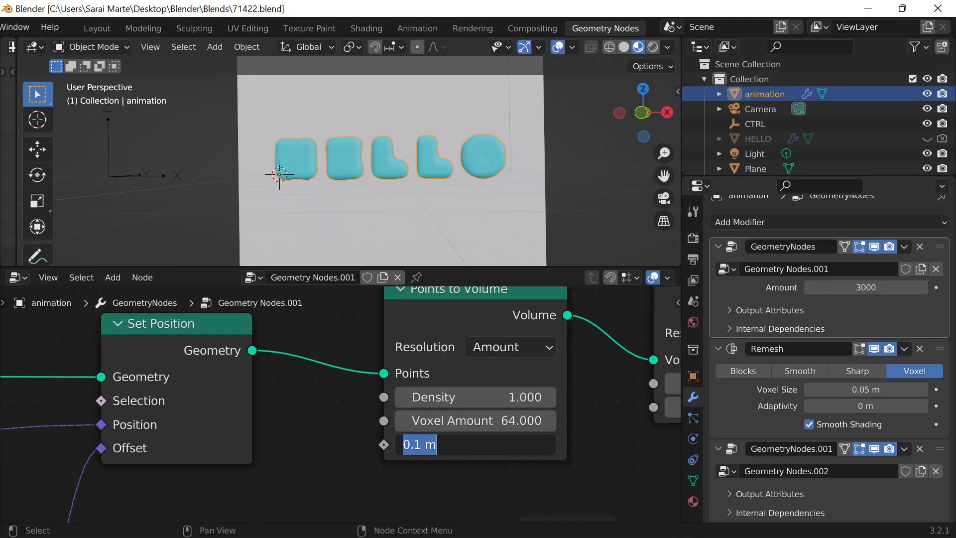
text(0.3)
key(Return)
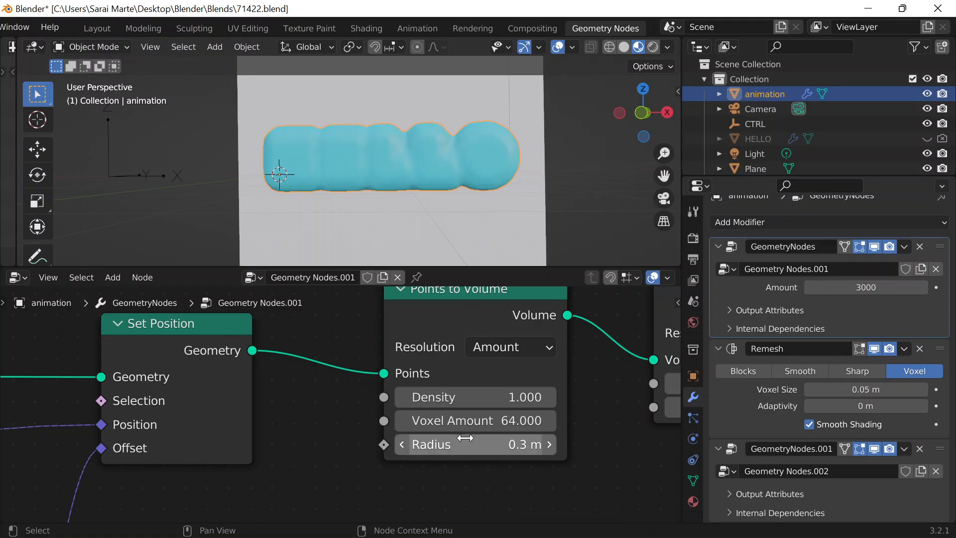
Step: Set the Points to Volume radius to 0.03 m
click(460, 438)
text(0.)
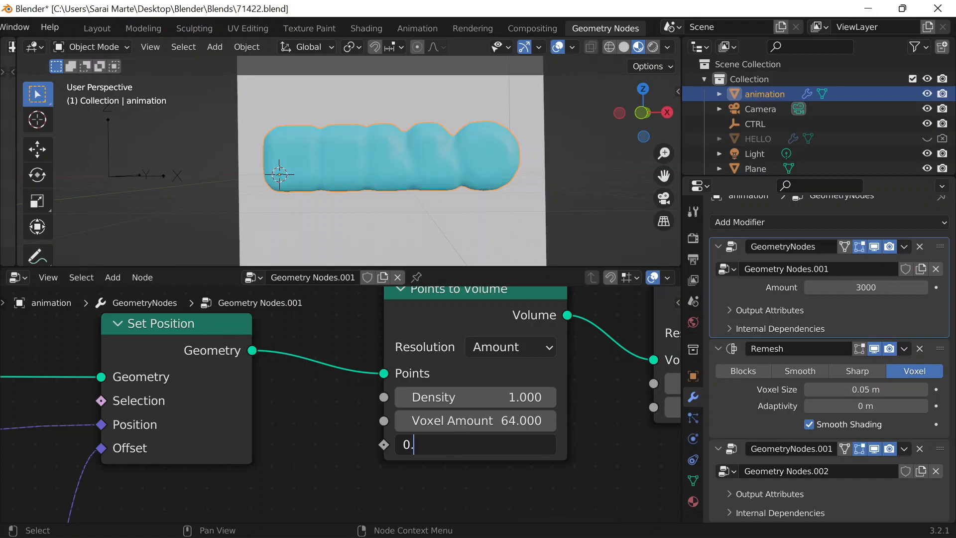
text(03)
key(Return)
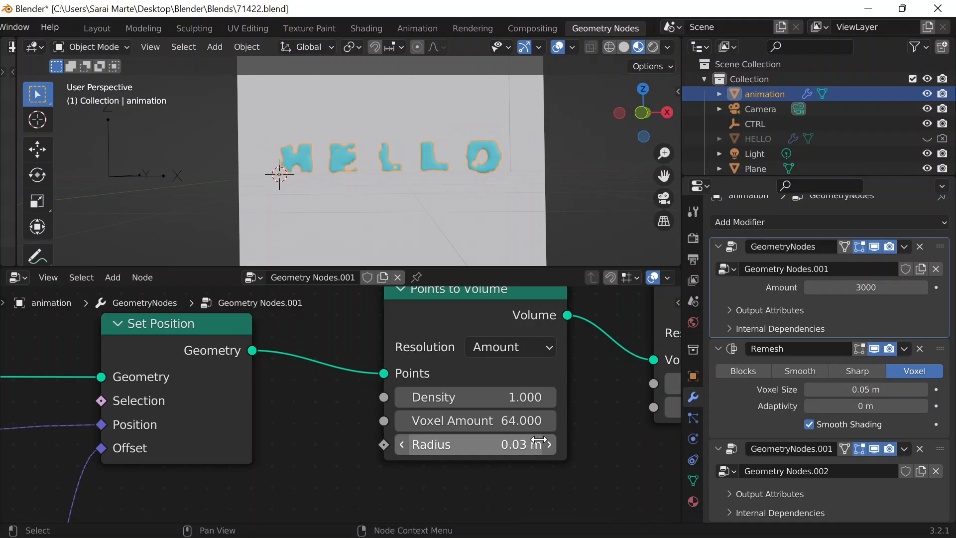
scroll(548, 436, up, 2)
scroll(554, 435, down, 3)
middle_drag(549, 384, 468, 393)
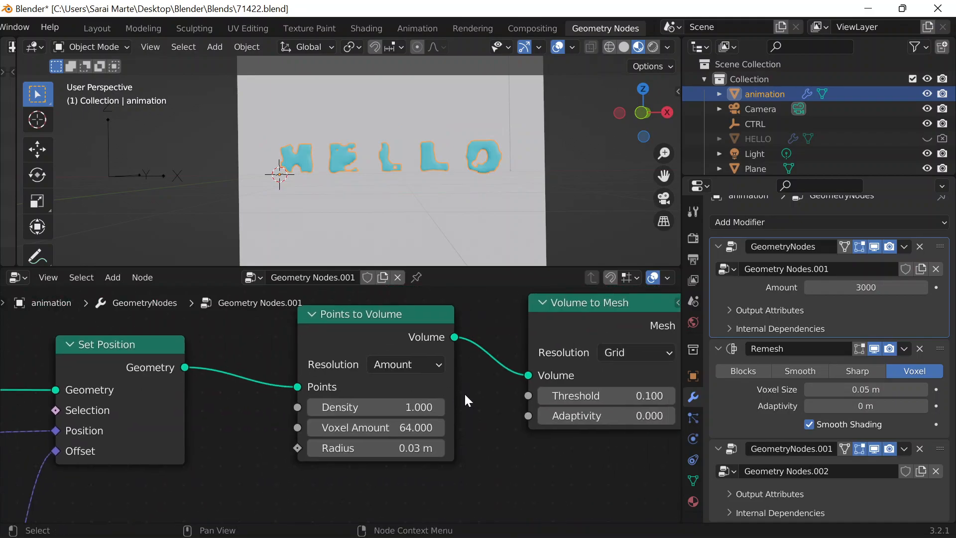
Step: Try Amount values of 2000 and 6000 in the animation text's first GeometryNodes modifier
middle_drag(251, 438, 679, 420)
scroll(533, 428, down, 4)
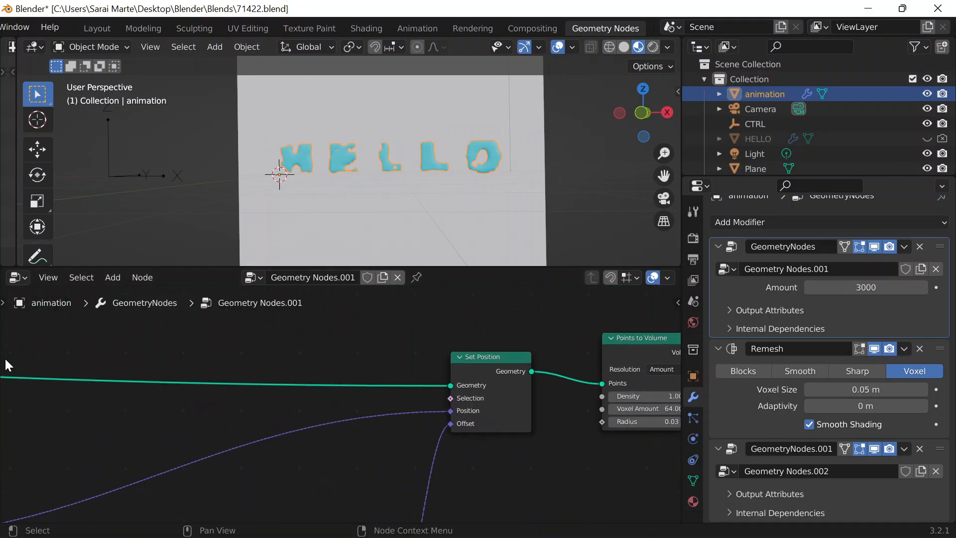
middle_drag(151, 407, 464, 375)
click(820, 288)
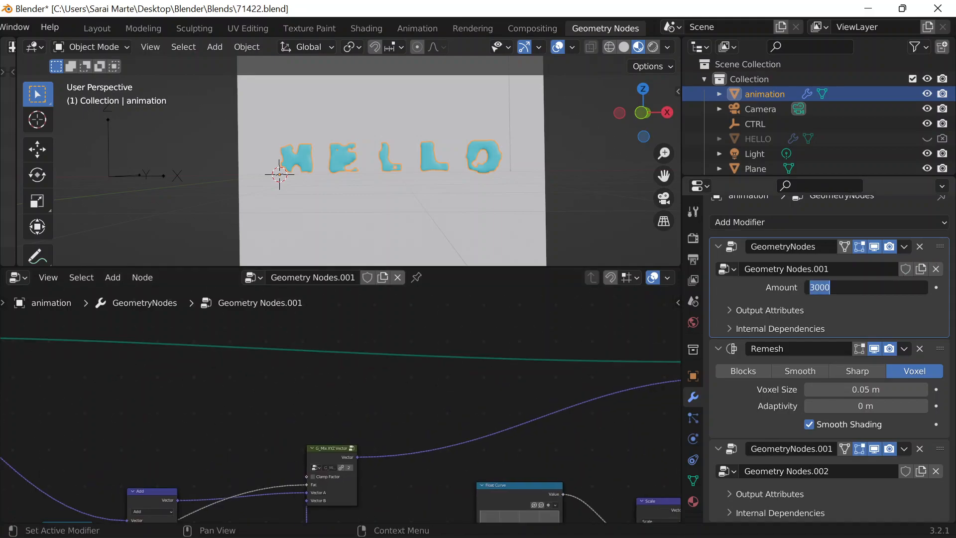
key(Return)
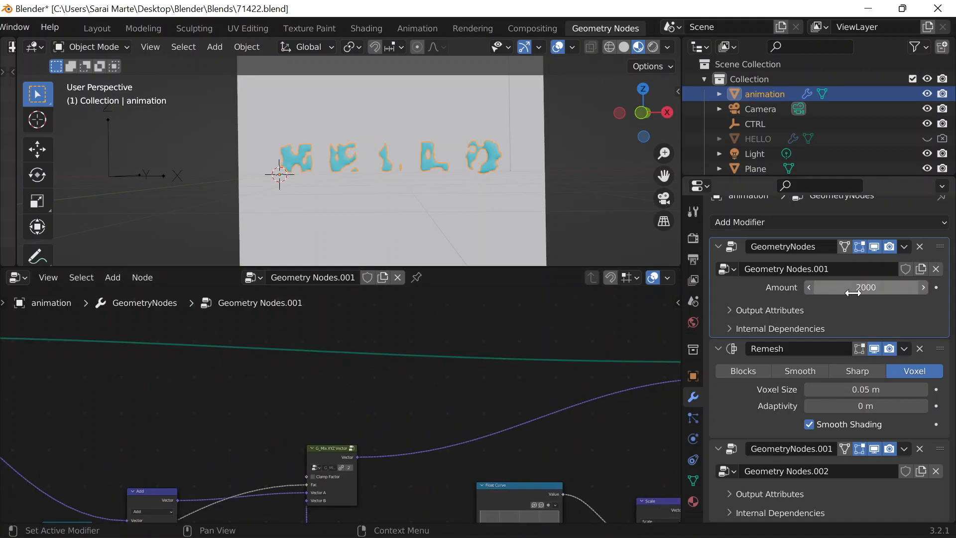
click(853, 289)
text(6000)
key(Return)
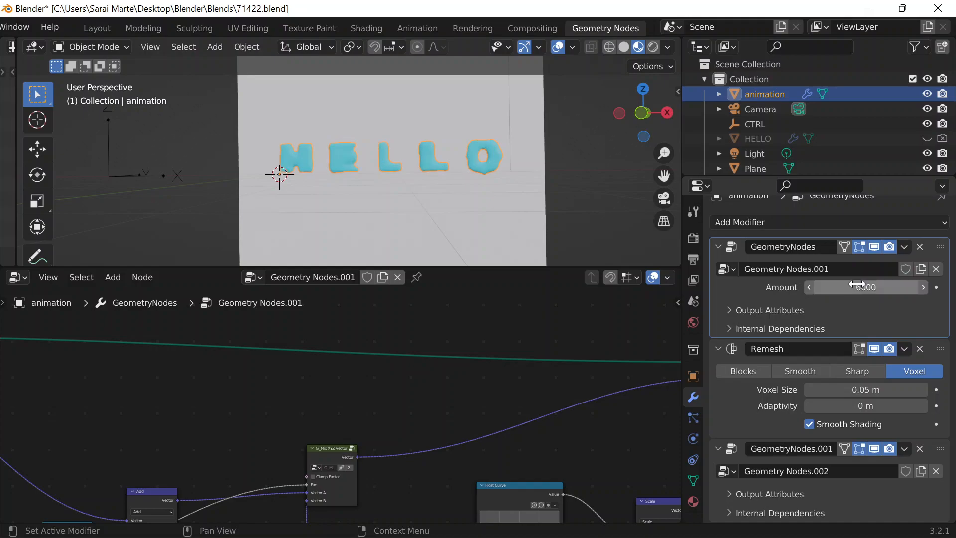
Step: Try increasing the first GeometryNodes modifier's Amount to 10000 and 30000
click(832, 282)
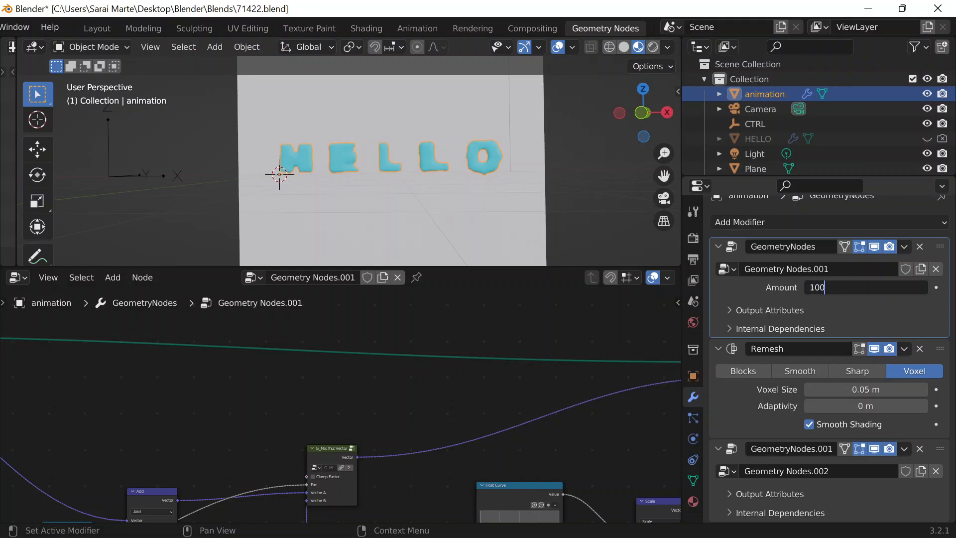
key(Return)
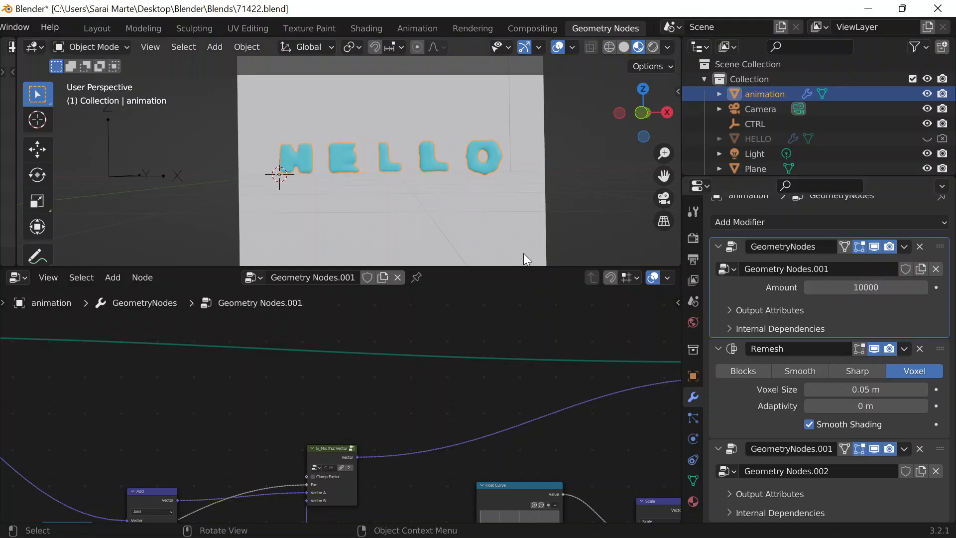
click(819, 284)
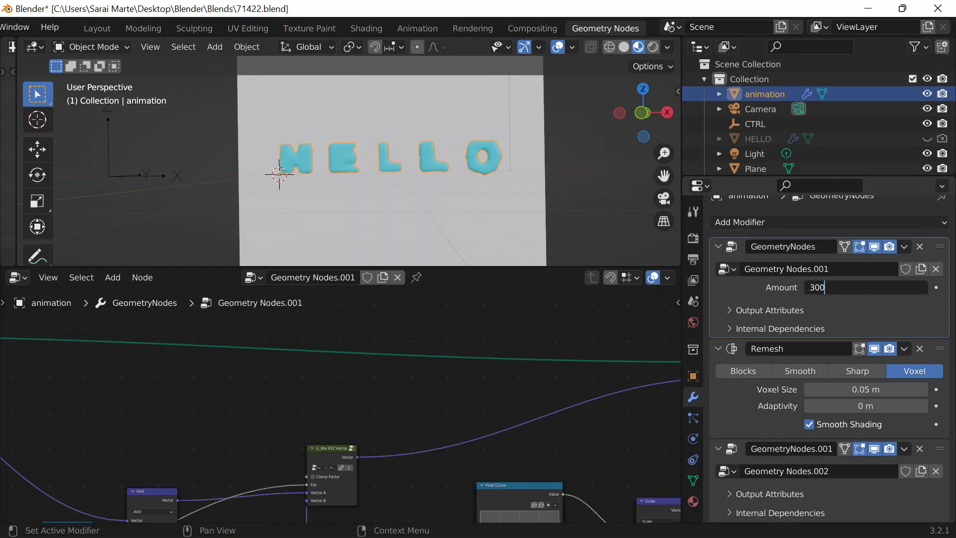
text(30000)
key(Return)
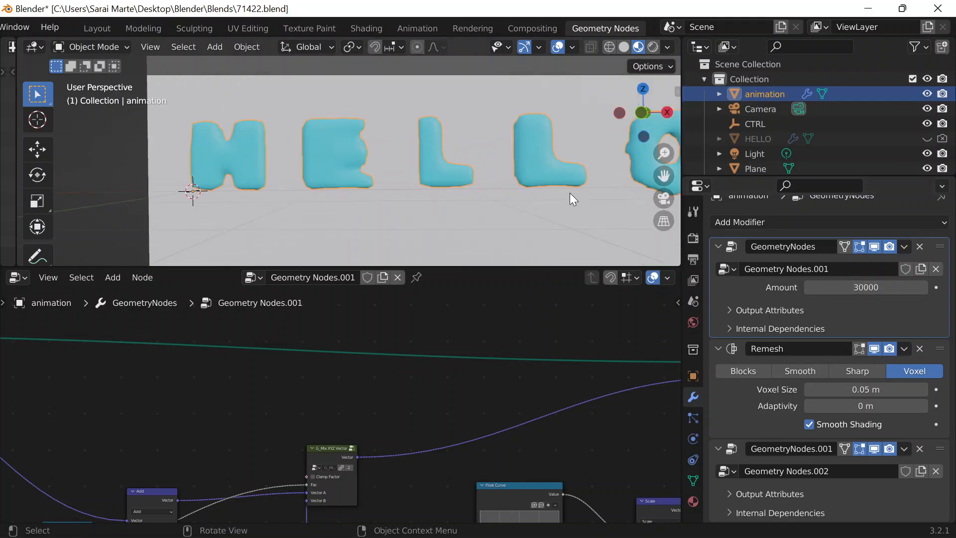
Step: Try a factor of 0.3 on the Multiply node feeding the point distribution, and restore it to 0.03
middle_drag(478, 399, 706, 248)
scroll(232, 372, down, 2)
middle_drag(201, 347, 522, 262)
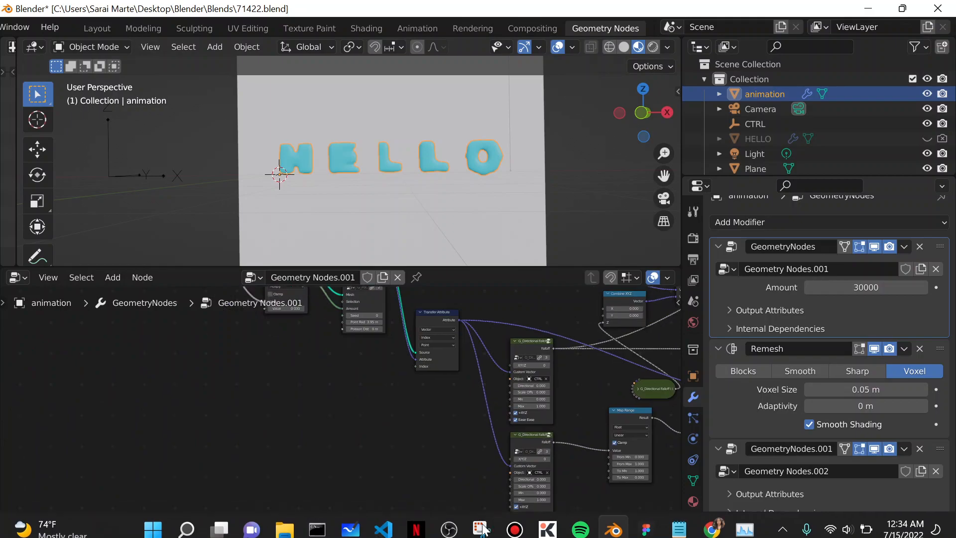
middle_drag(299, 333, 250, 393)
scroll(250, 392, up, 3)
middle_drag(399, 429, 235, 336)
scroll(320, 397, up, 4)
scroll(235, 337, up, 7)
click(333, 450)
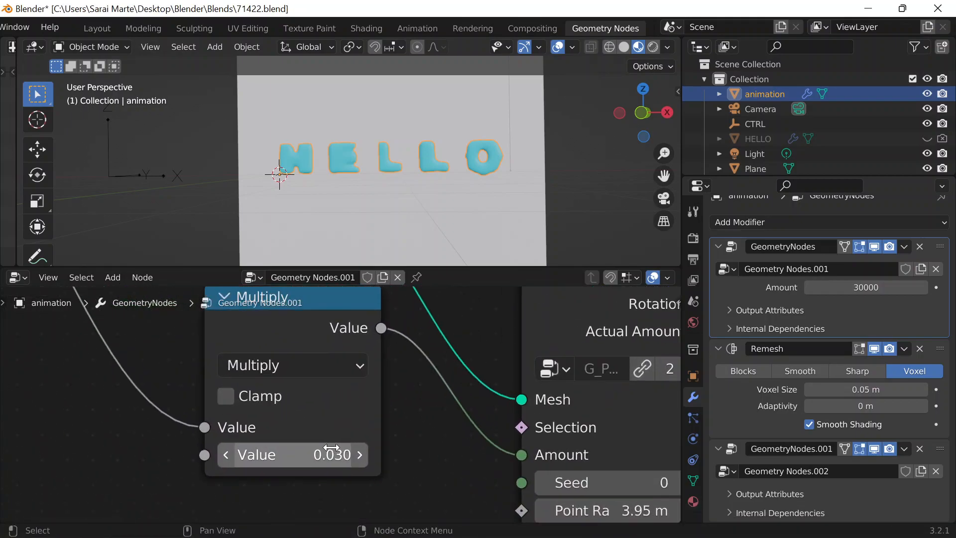
text(0)
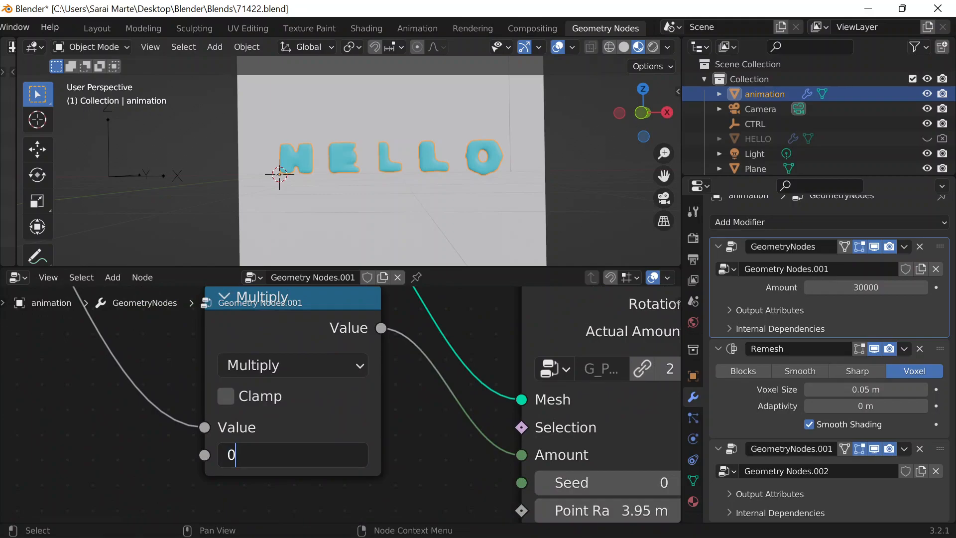
key(Return)
click(343, 452)
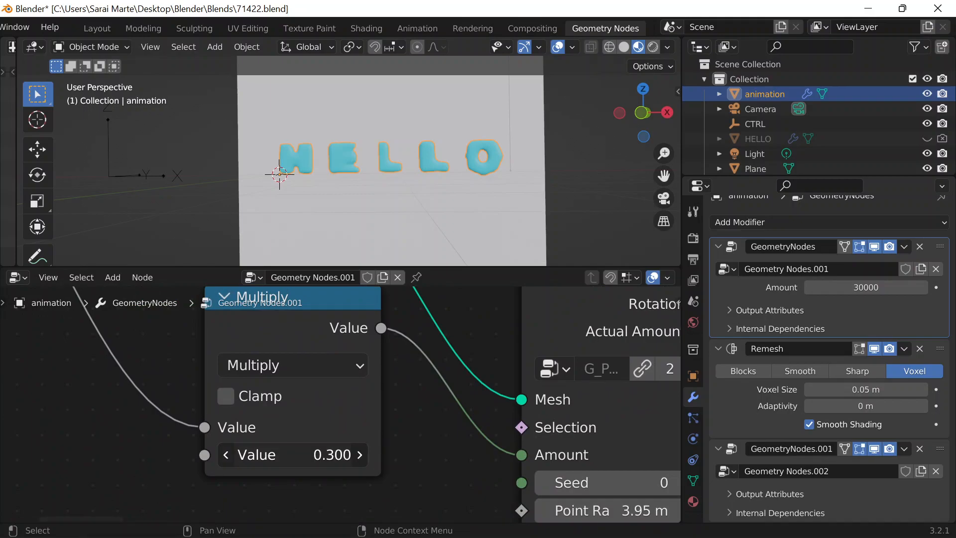
text(0.03)
key(Return)
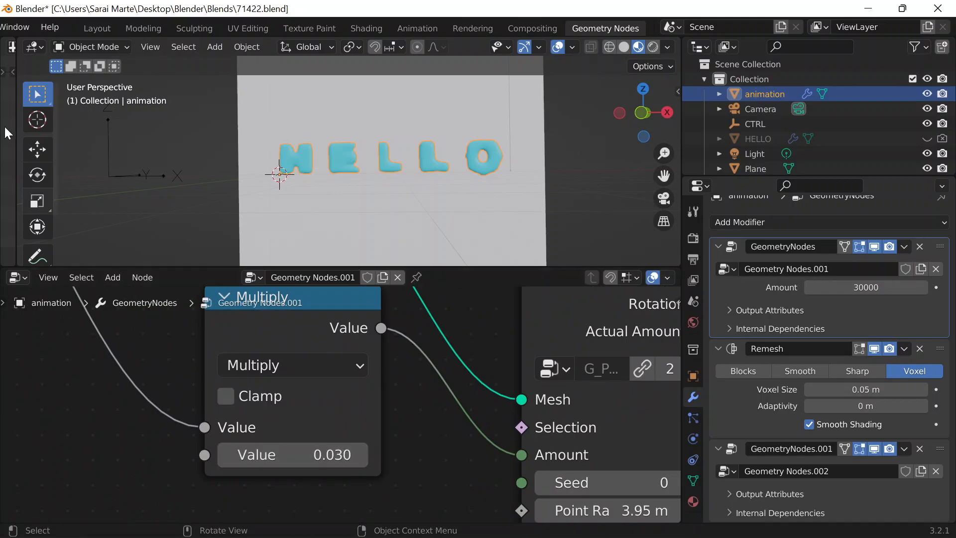
Step: Move the CTRL empty about 0.56 m along the global X axis and reselect the animation text
click(118, 171)
key(g)
key(x)
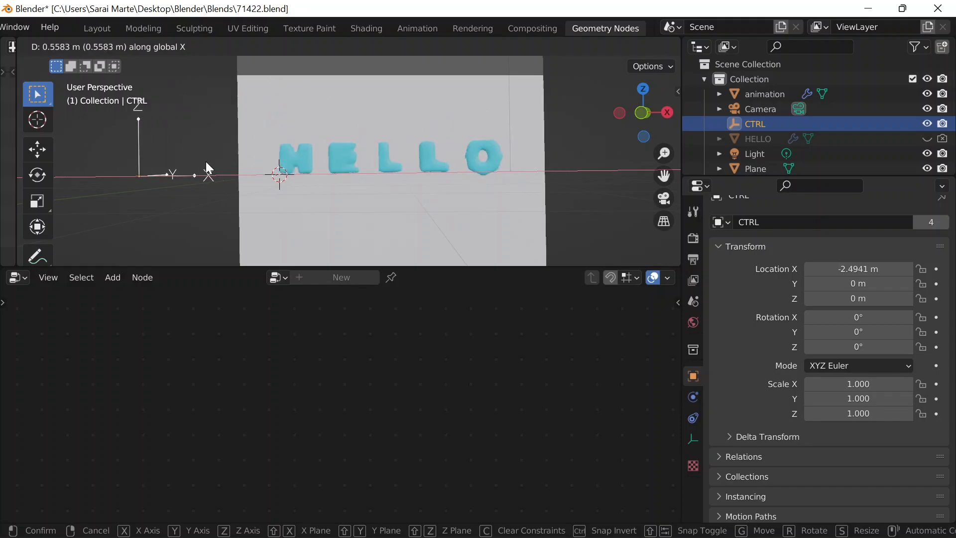
click(205, 162)
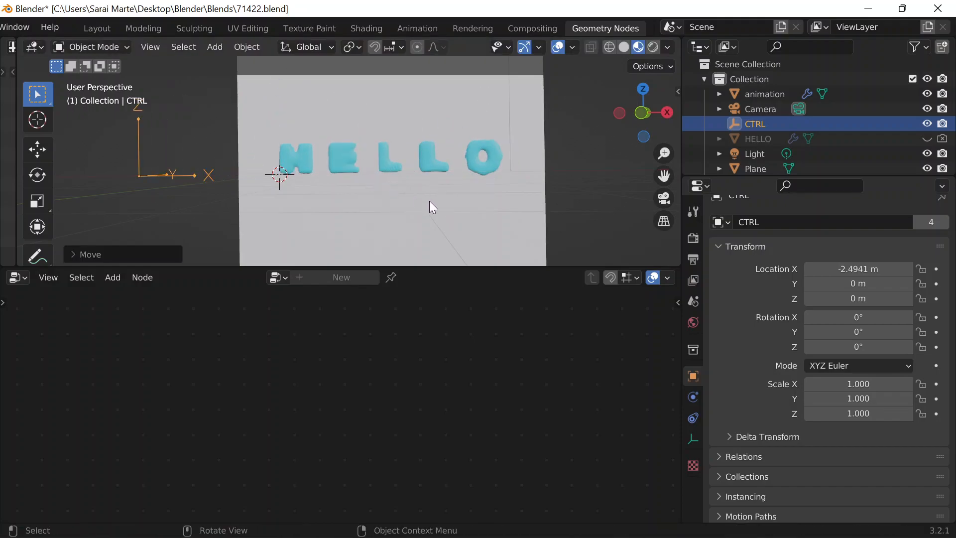
click(344, 157)
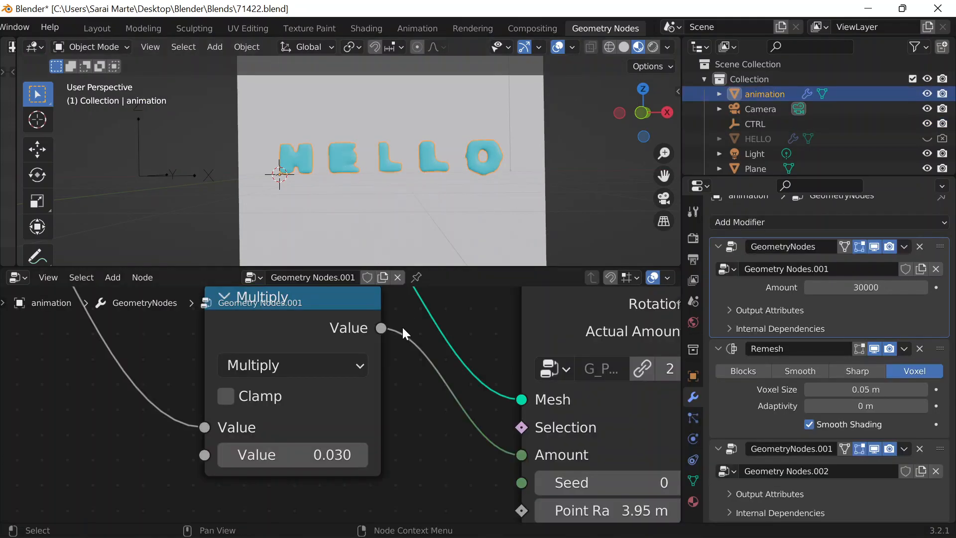
scroll(396, 305, down, 2)
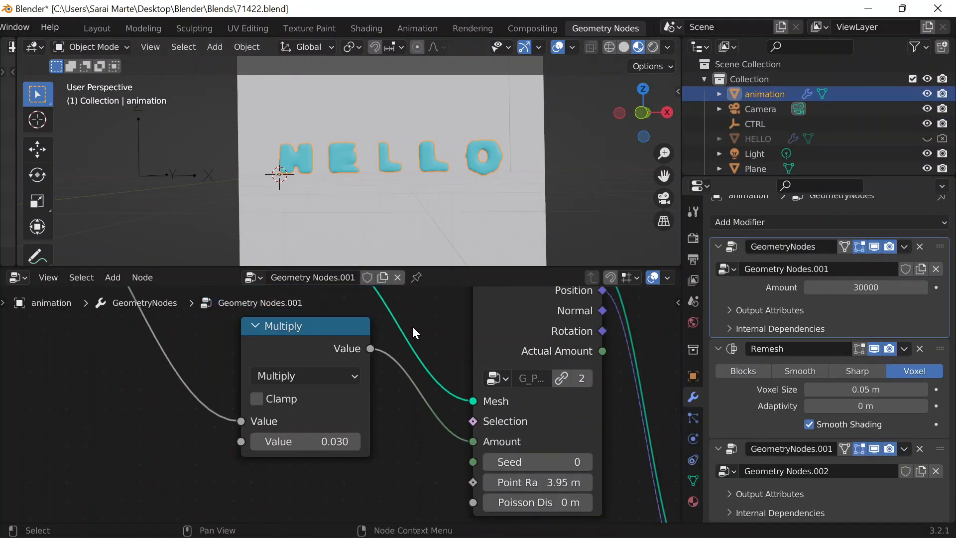
click(358, 440)
key(Escape)
middle_drag(428, 328, 375, 345)
click(221, 416)
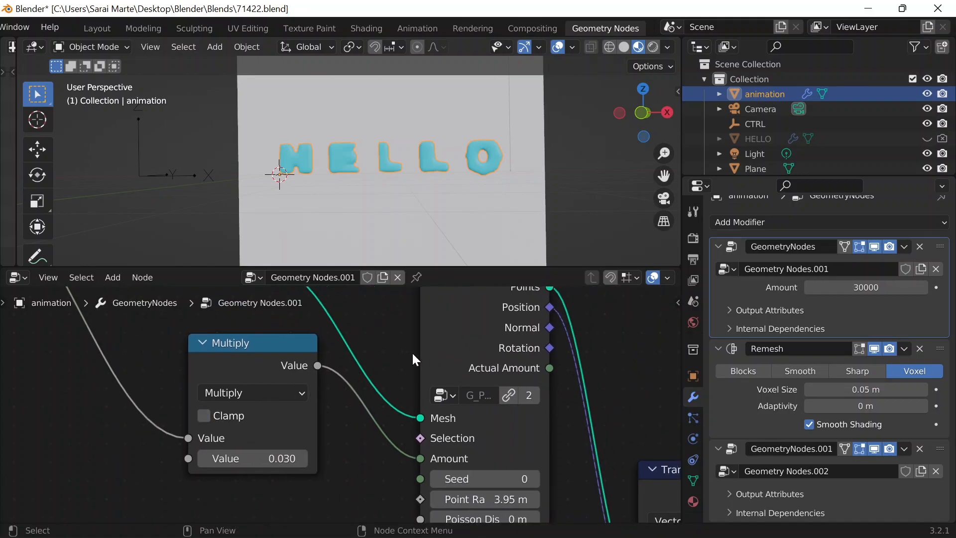
Step: Set the Amount of the animation text's first GeometryNodes modifier to 2000
scroll(407, 351, down, 7)
middle_drag(567, 348, 382, 352)
middle_drag(440, 367, 641, 429)
scroll(489, 331, down, 3)
middle_drag(392, 353, 367, 331)
middle_drag(499, 407, 482, 423)
scroll(482, 423, up, 7)
scroll(282, 351, up, 2)
middle_drag(218, 359, 221, 400)
scroll(221, 399, up, 3)
middle_drag(505, 422, 489, 453)
scroll(884, 371, up, 1)
scroll(883, 370, down, 1)
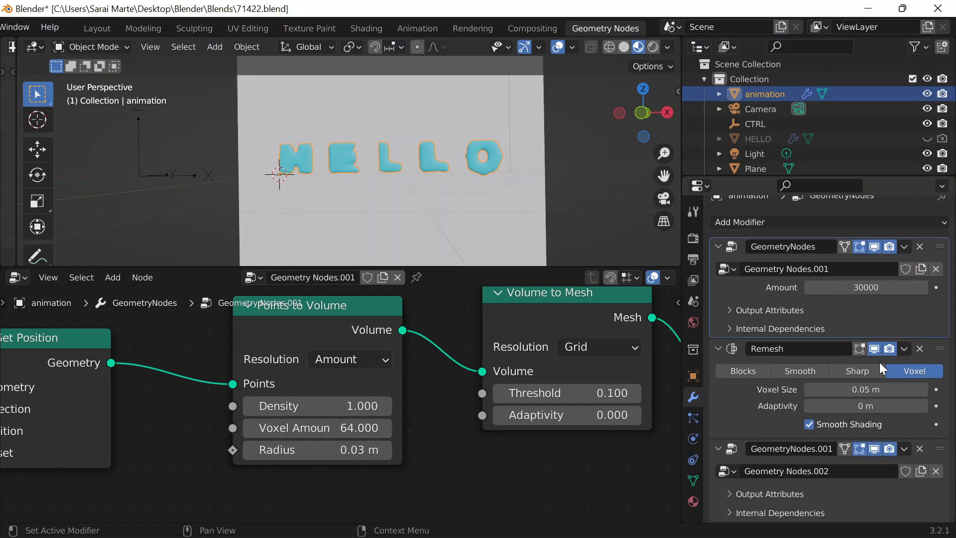
click(847, 288)
text(2000)
key(Return)
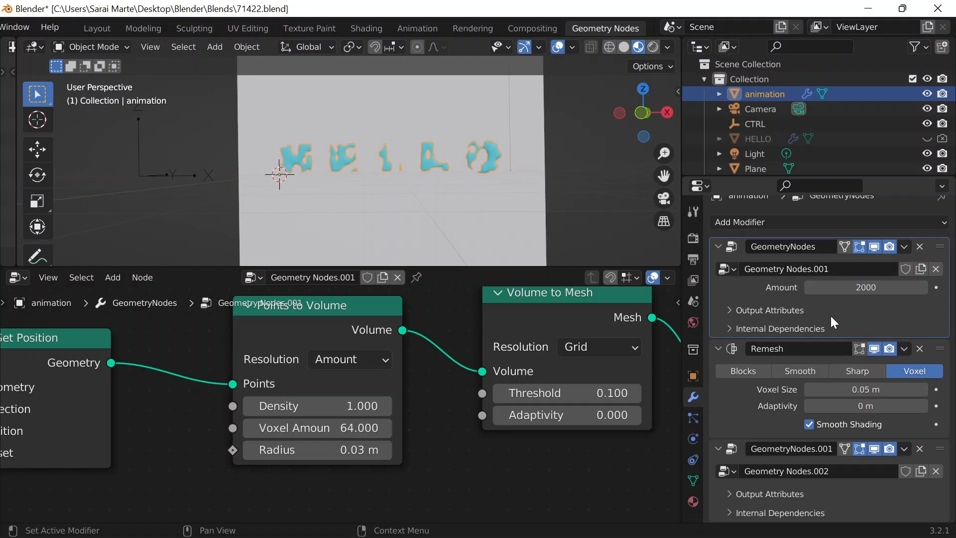
Step: Raise the Points to Volume node's Voxel Amount to 157.2
click(382, 448)
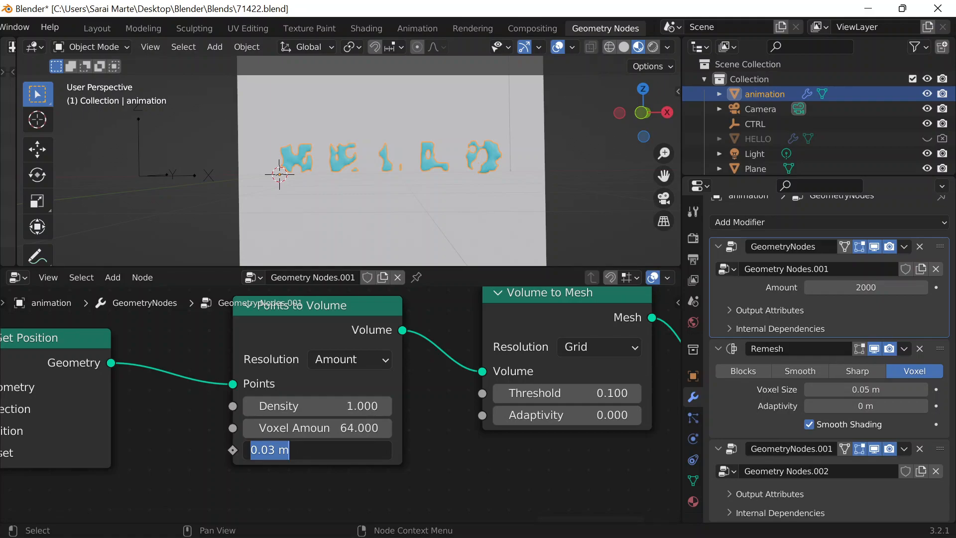
click(406, 434)
drag(344, 427, 428, 427)
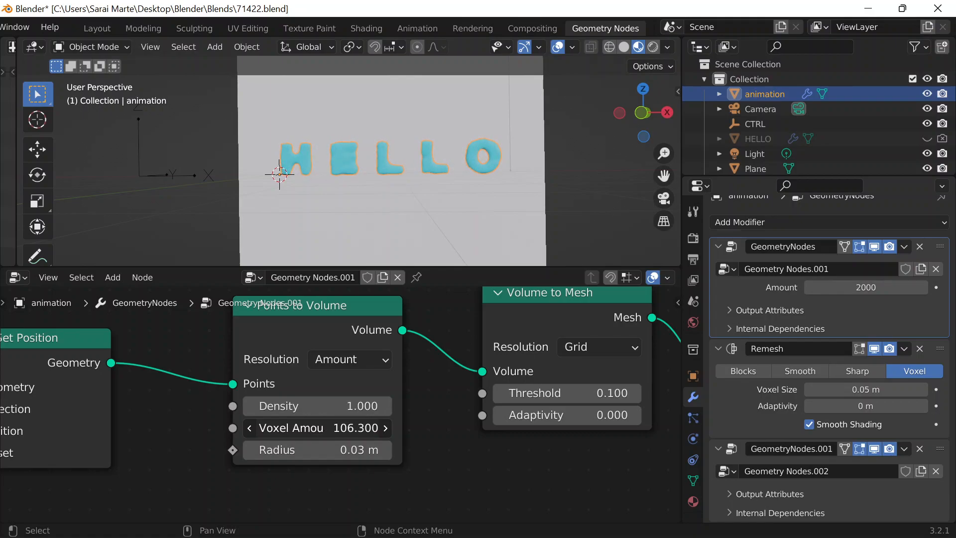
drag(478, 424, 635, 424)
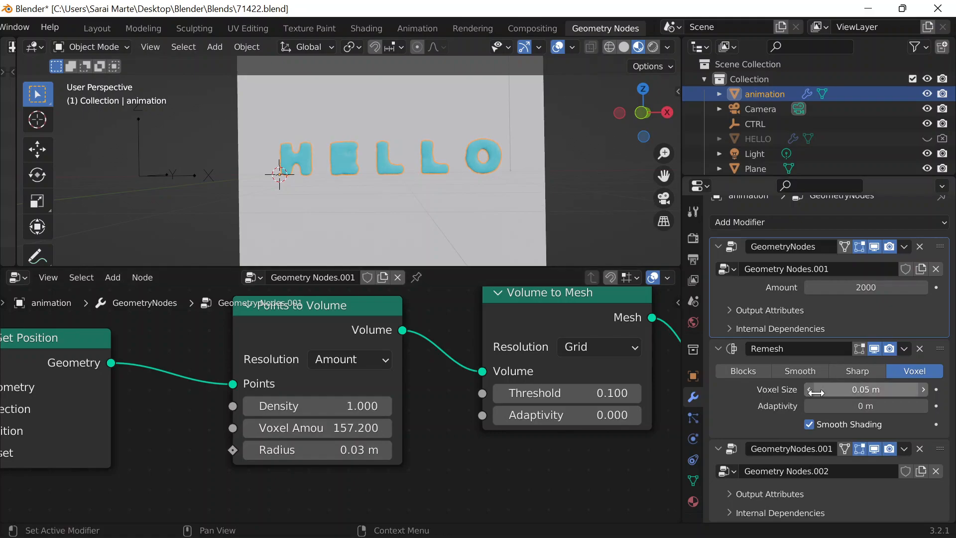
Step: Sweep the CTRL empty along the global X axis through the text and back to preview the morph
scroll(484, 189, up, 2)
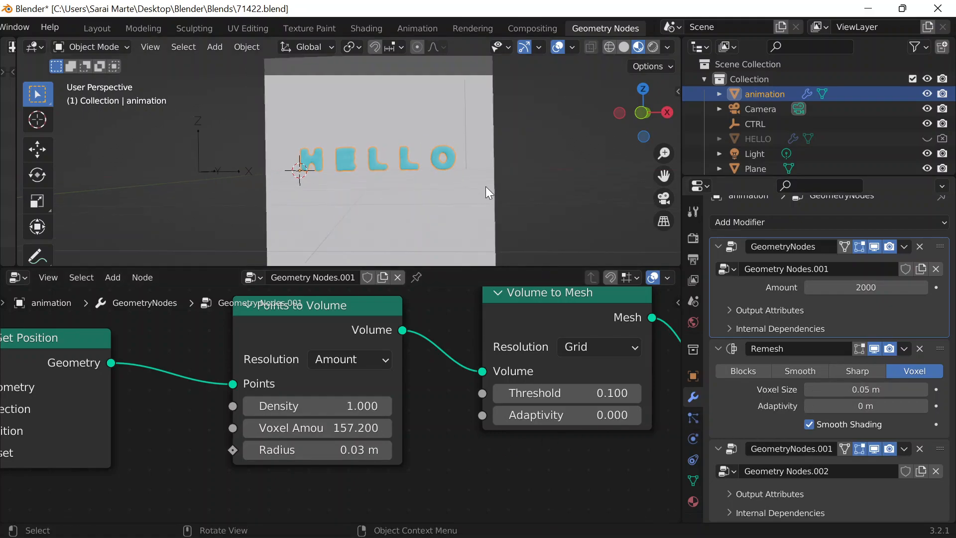
click(92, 182)
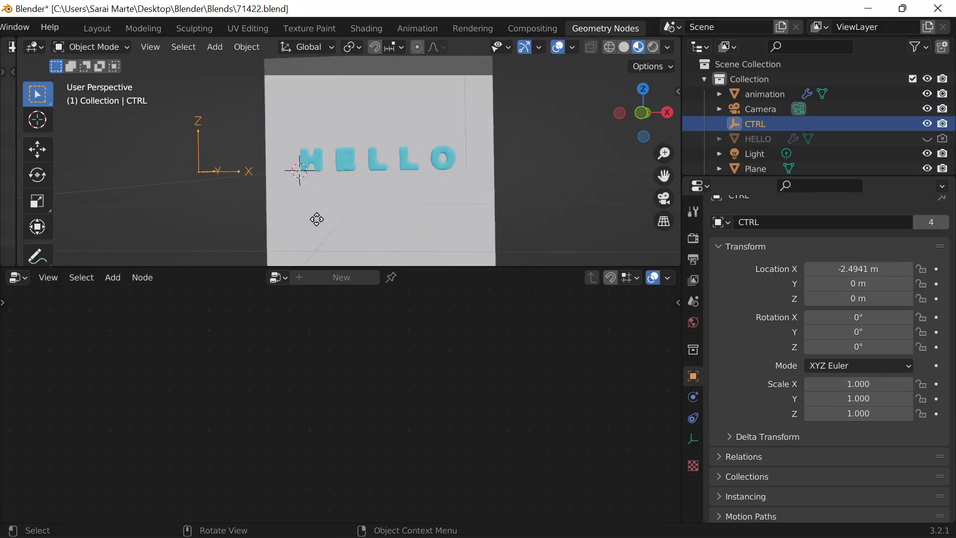
key(g)
key(x)
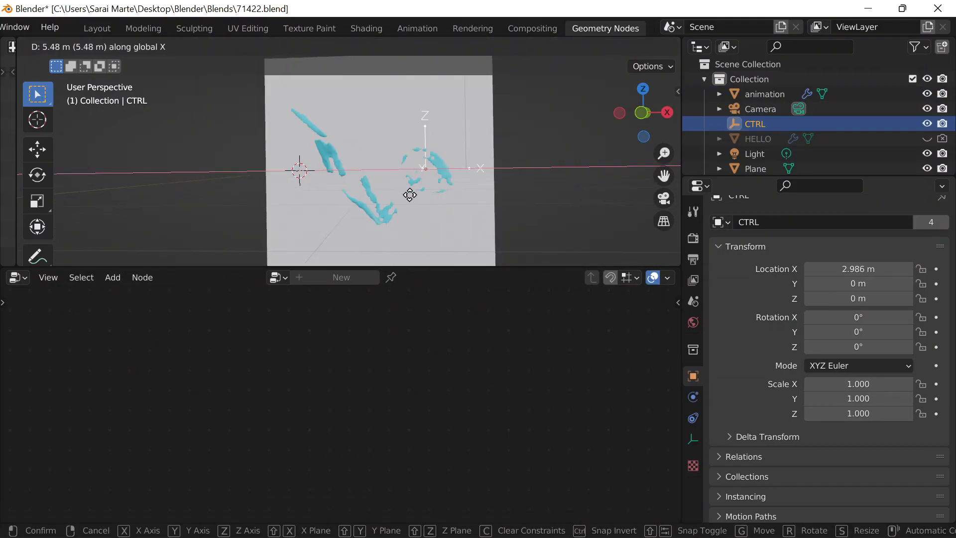
click(239, 190)
Step: Select the animation text and try a factor of 1.1 on the Multiply node feeding the point distribution
click(333, 172)
scroll(177, 429, down, 11)
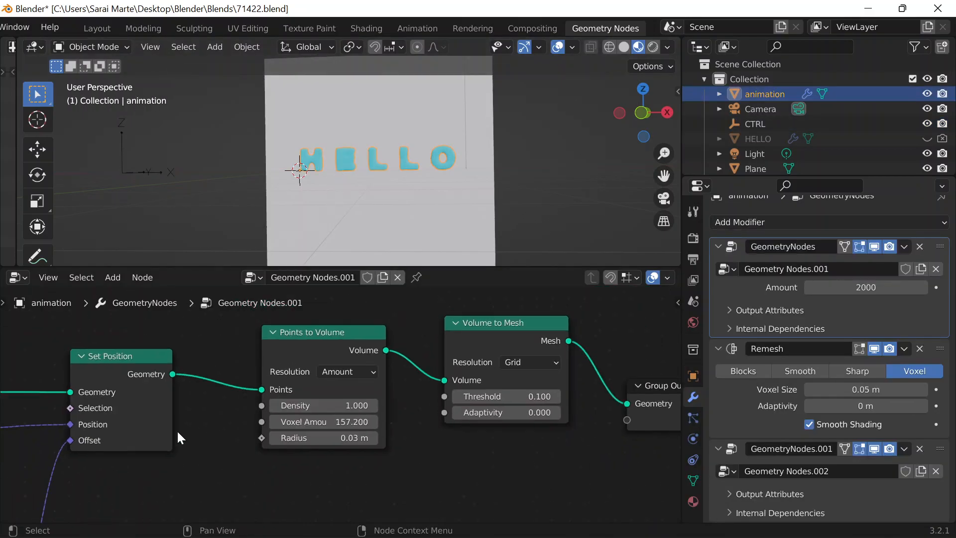
middle_drag(220, 448, 653, 395)
scroll(378, 394, down, 5)
middle_drag(105, 394, 604, 351)
scroll(605, 350, down, 1)
scroll(406, 408, down, 1)
middle_drag(98, 450, 162, 434)
scroll(162, 434, up, 1)
scroll(220, 463, up, 4)
middle_drag(282, 434, 309, 462)
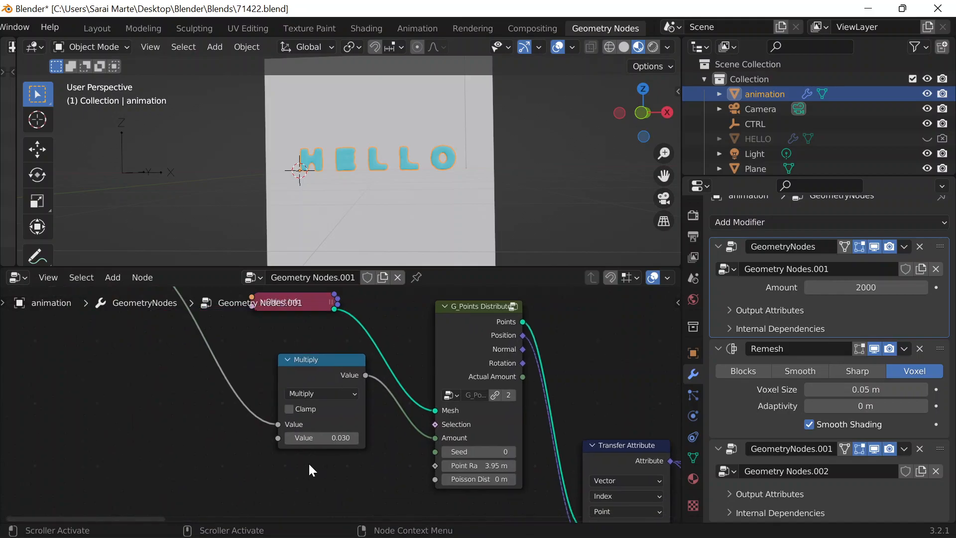
scroll(309, 463, up, 4)
click(309, 455)
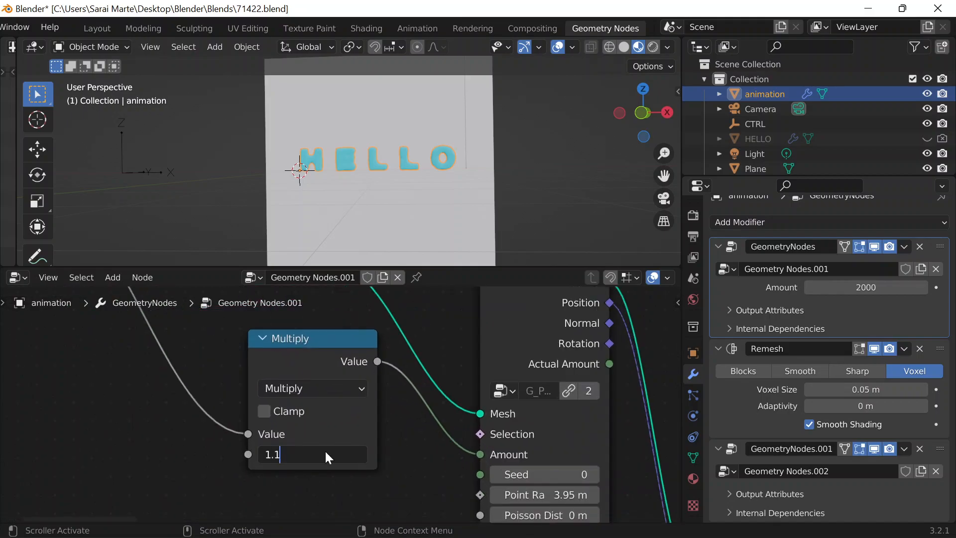
key(Return)
Step: Move the CTRL empty along the global X axis past the text to about X 5.63 m
click(139, 162)
click(133, 174)
key(g)
key(x)
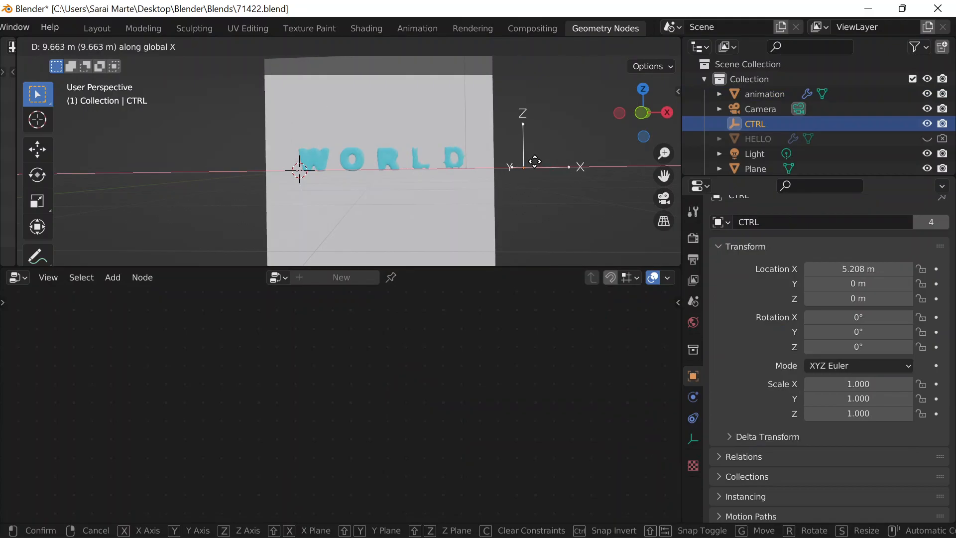
click(553, 157)
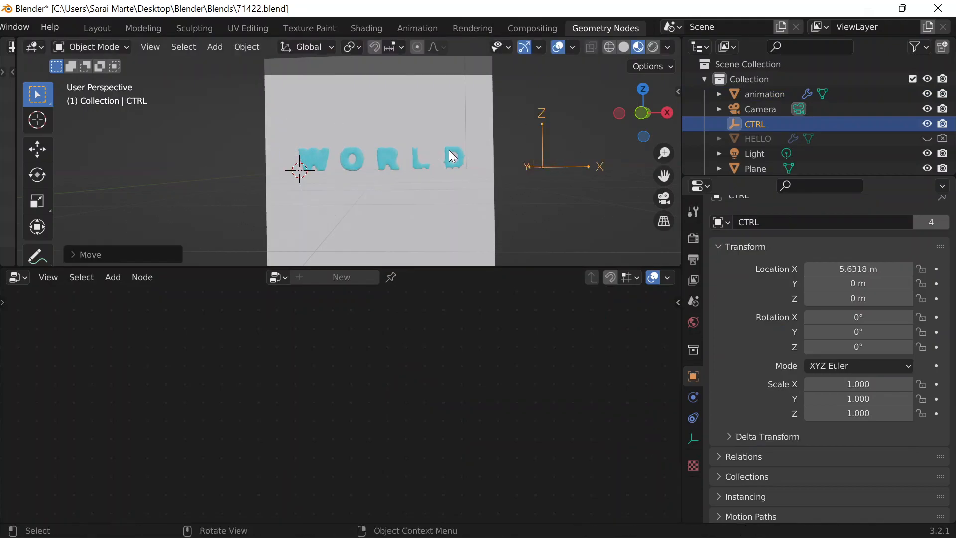
Step: Select the animation text and try Multiply factors of 1.2 and 1 for the WORLD points
click(448, 157)
scroll(531, 161, up, 2)
click(309, 454)
text(1.2)
key(Return)
click(314, 454)
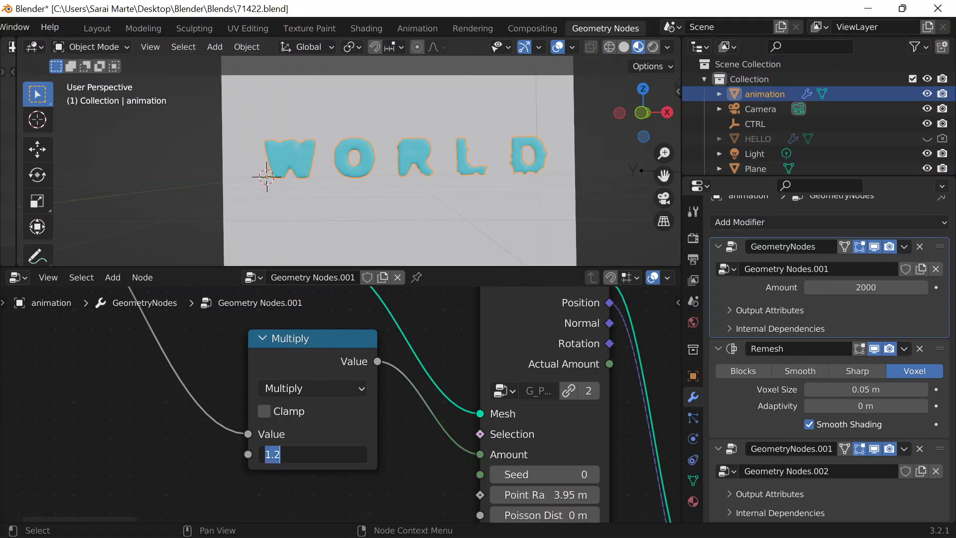
text(1)
key(Return)
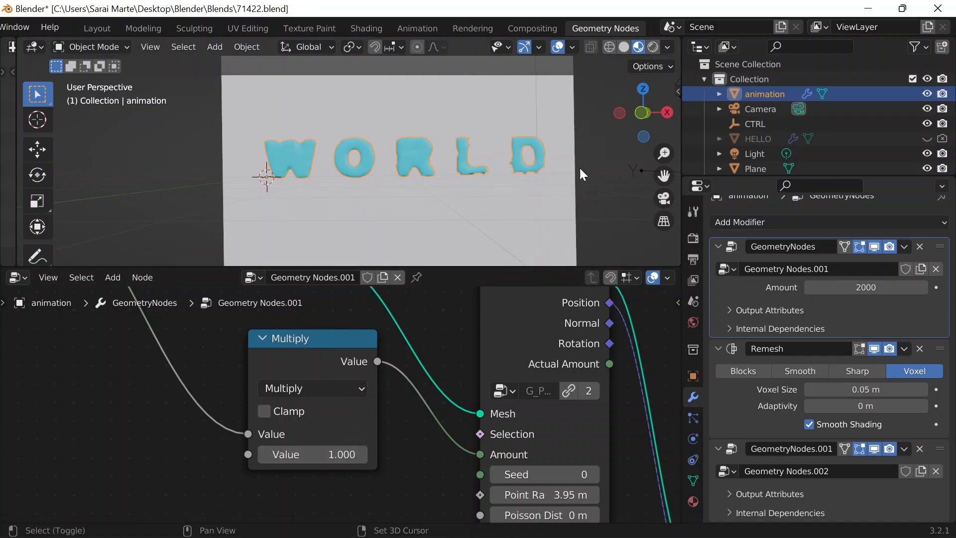
Step: Set the Multiply node's factor to 0.9
middle_drag(581, 167, 377, 194)
click(313, 455)
text(0.9)
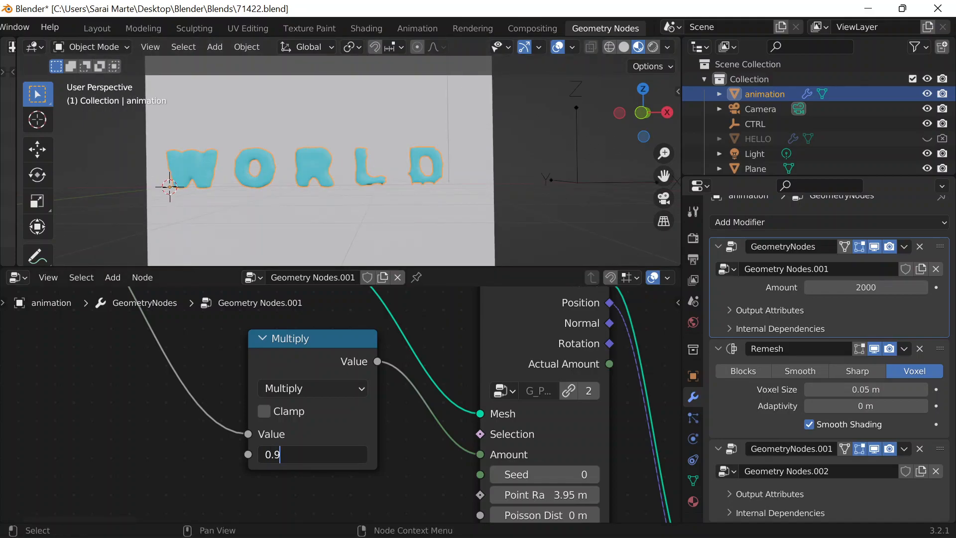
key(Return)
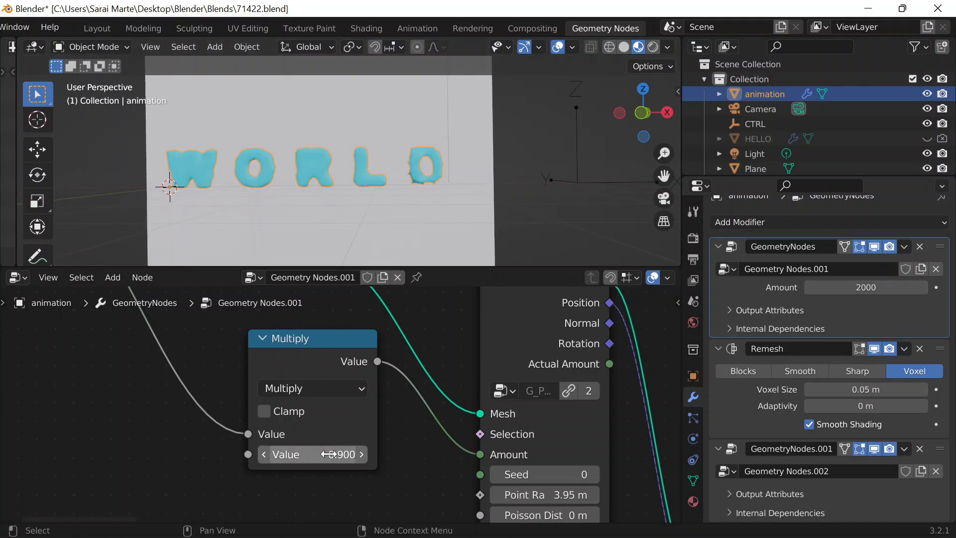
Step: Try factors of 0.8, 0.7 and 0.9 on the Multiply node feeding the point distribution's amount
click(337, 447)
text(0.8)
key(Return)
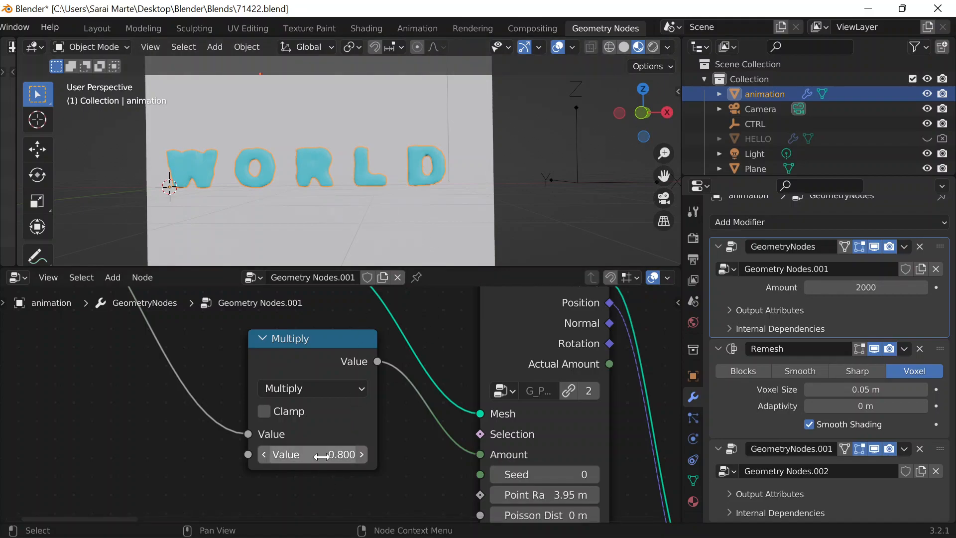
click(335, 454)
text(0.7)
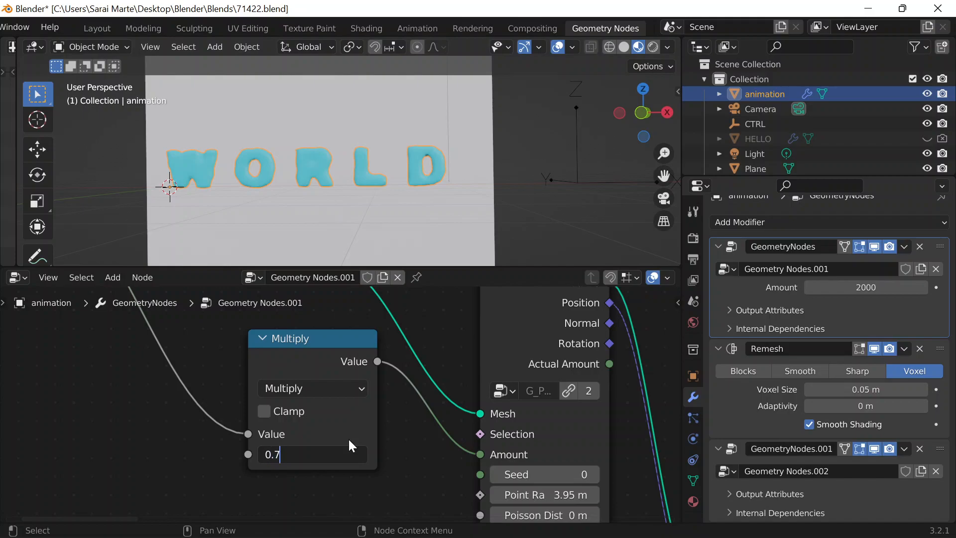
key(Return)
click(334, 454)
text(0.9)
key(Return)
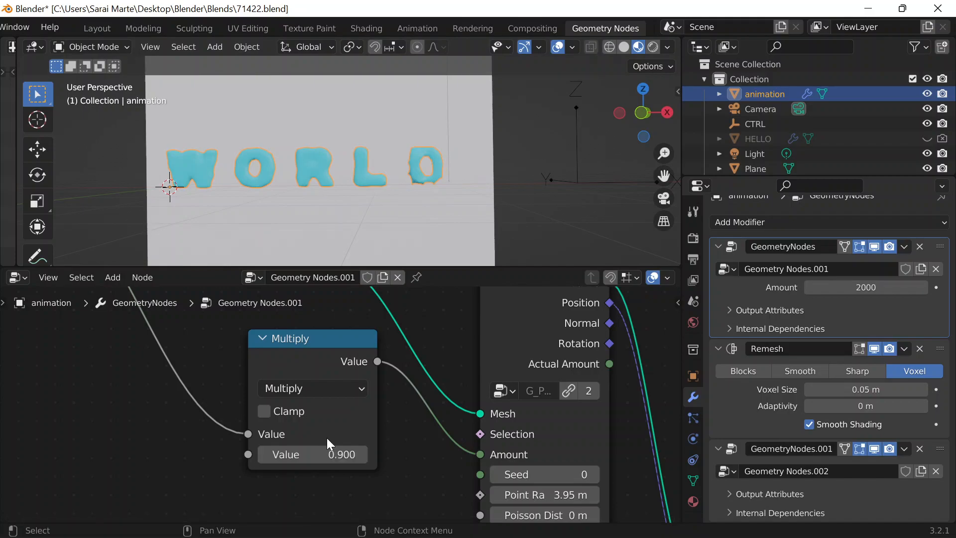
Step: Try lower Multiply factors of 0.5, 0.4 and again 0.5 for the WORLD points
click(327, 454)
text(0.)
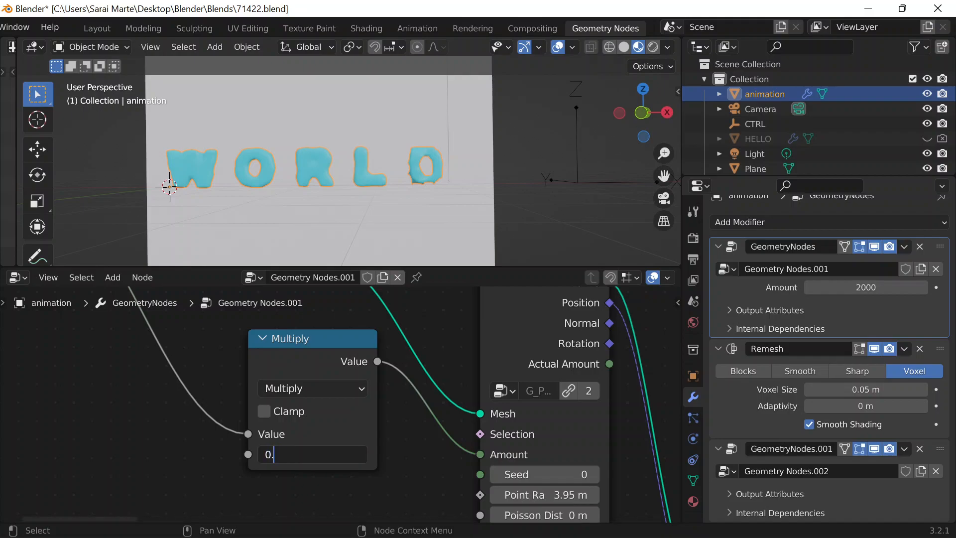
text(5)
key(Return)
click(327, 455)
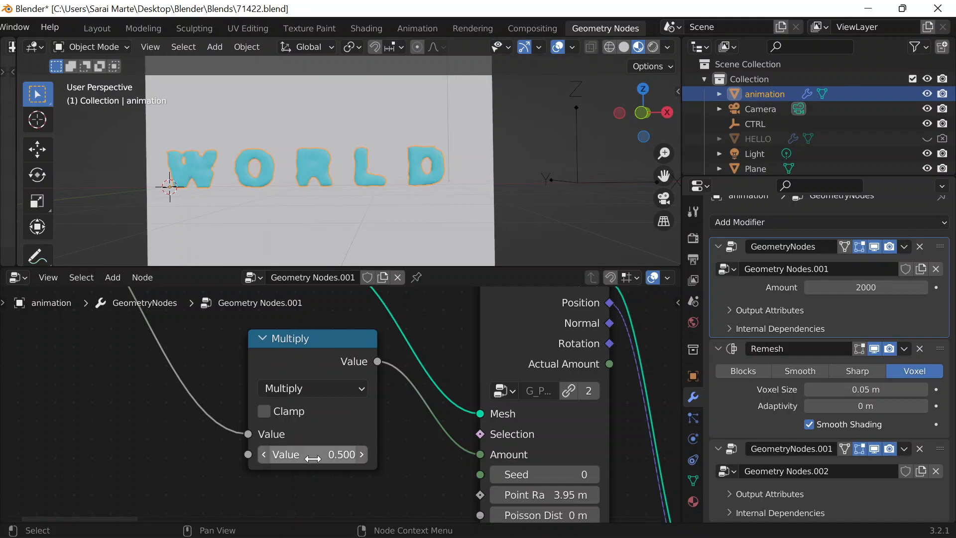
text(0.4)
key(Return)
click(311, 454)
text(0)
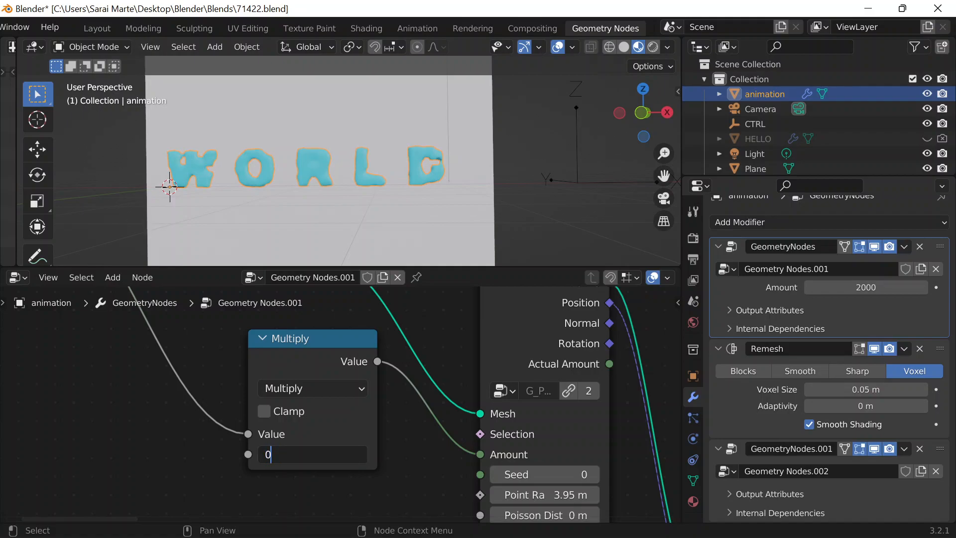
text(.5)
key(Return)
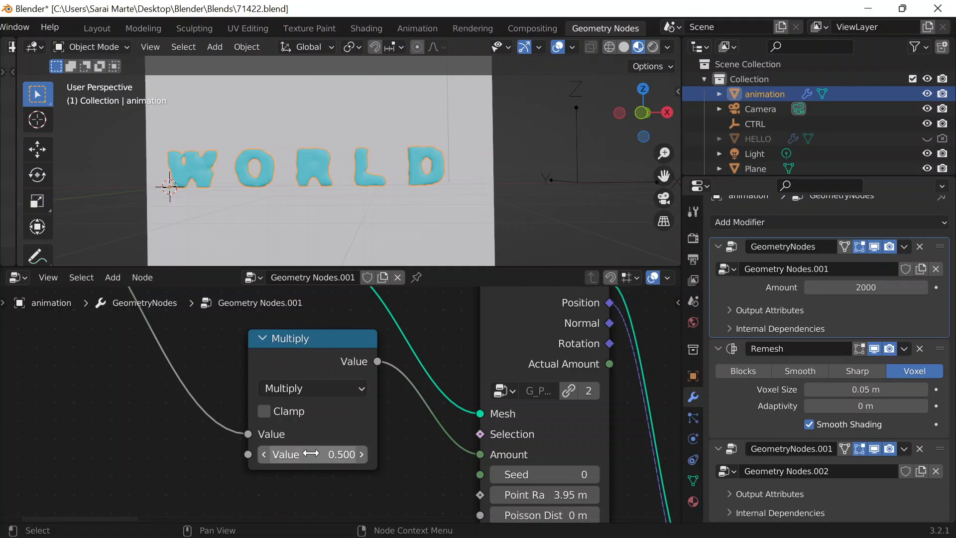
Step: Set the Multiply node's factor to 0.8
click(311, 454)
text(0)
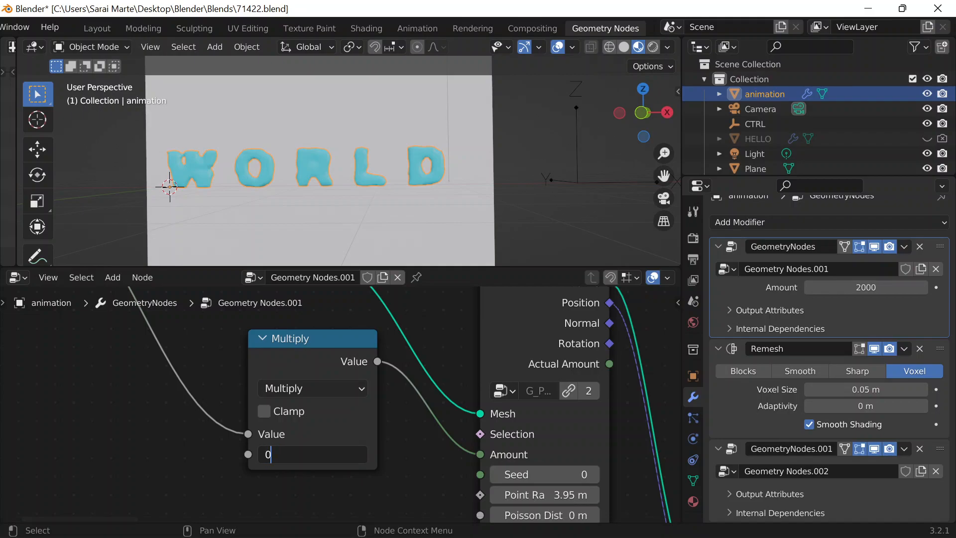
text(.8)
key(Return)
Step: Move the CTRL empty along the global X axis back before the start of the text, sweeping it through the letters to test the morph
scroll(493, 151, down, 3)
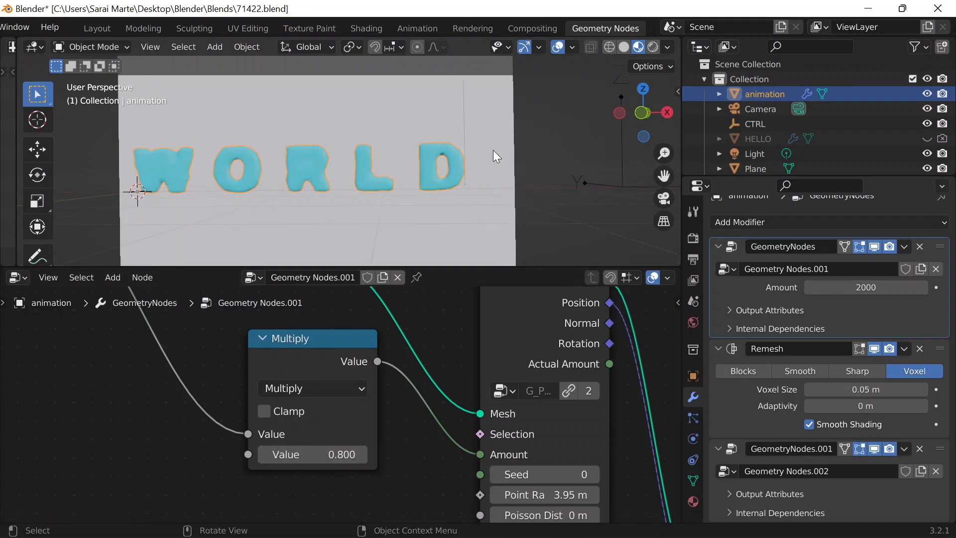
click(510, 167)
key(g)
key(x)
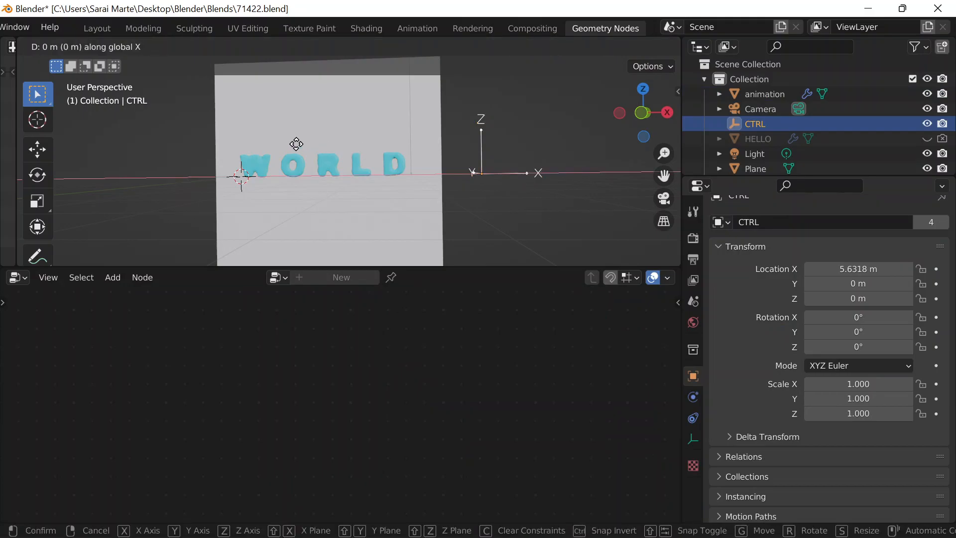
click(165, 145)
scroll(255, 135, up, 5)
shift+middle_drag(429, 165, 525, 167)
scroll(237, 166, down, 3)
key(g)
key(x)
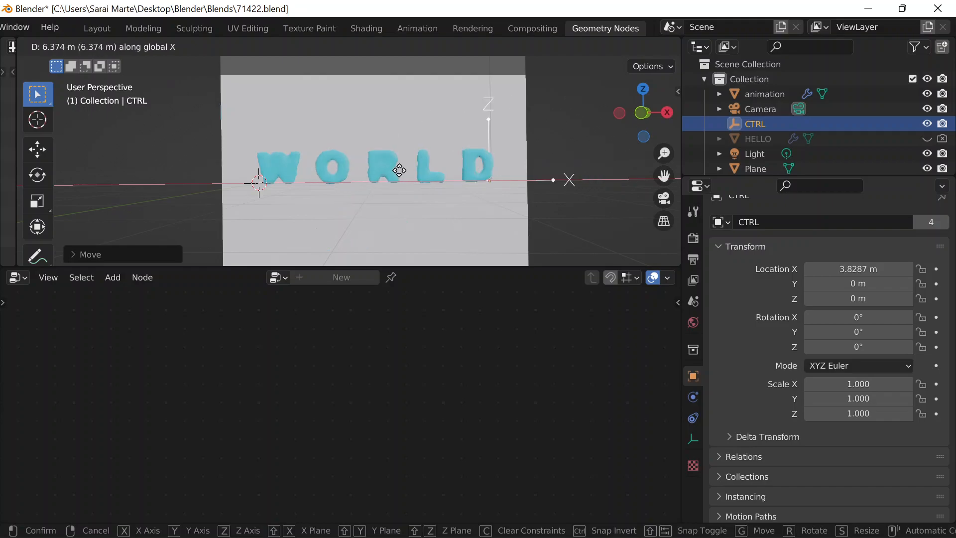
click(202, 183)
Step: Select the HELLO object and set the Character Spacing of its String to Curves node to 1.2 m
click(272, 177)
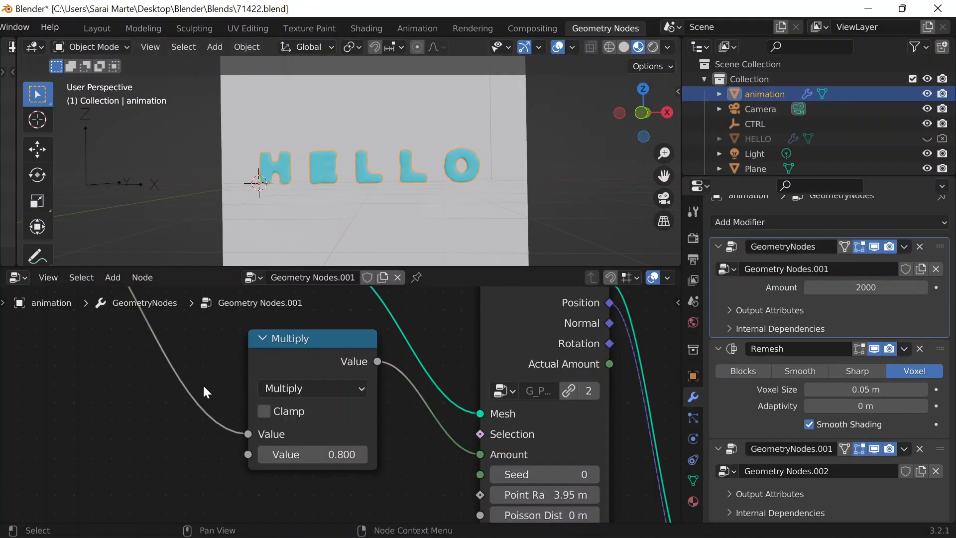
scroll(203, 386, down, 4)
click(761, 139)
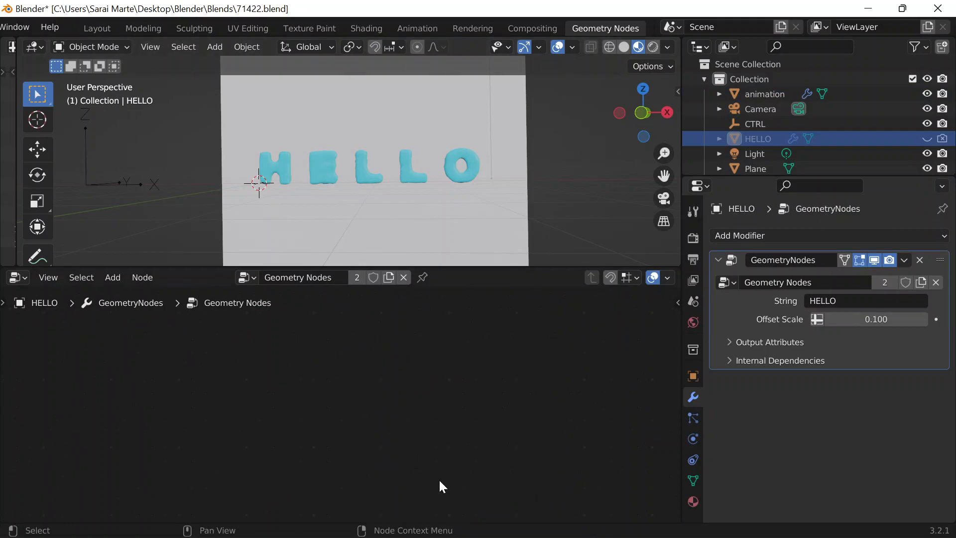
scroll(339, 393, down, 3)
middle_drag(513, 400, 132, 402)
scroll(179, 409, up, 16)
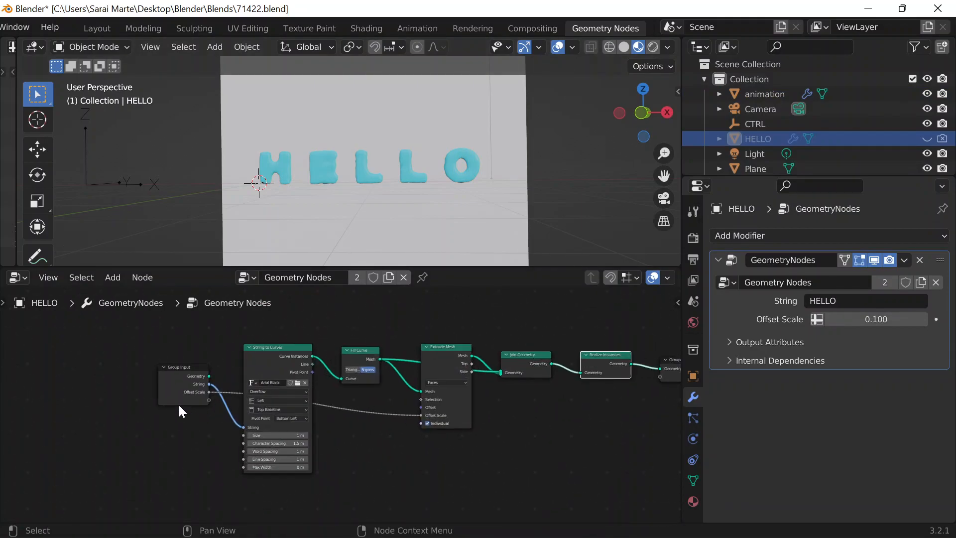
scroll(399, 406, up, 1)
middle_drag(401, 407, 506, 370)
scroll(421, 453, up, 3)
middle_drag(482, 399, 553, 318)
click(362, 419)
text(1.2)
key(Return)
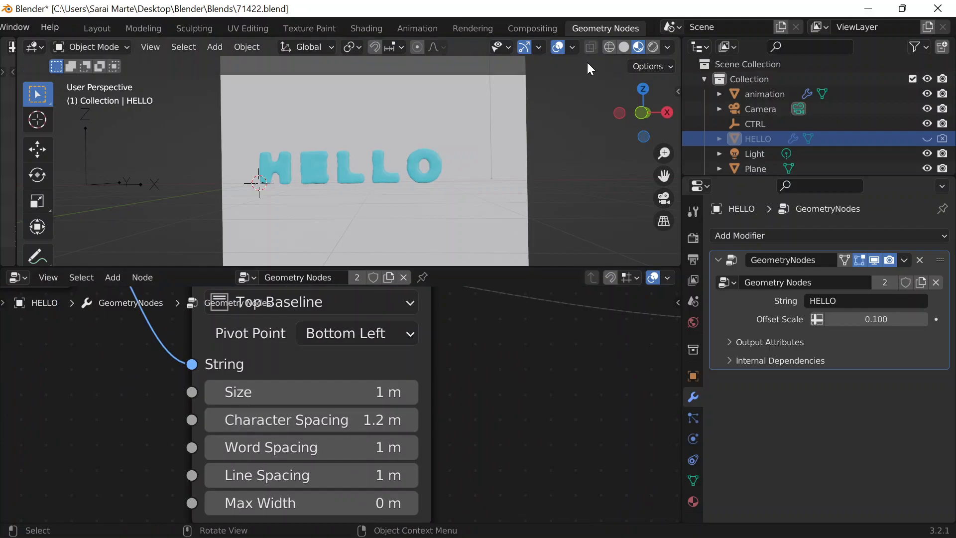
Step: Sweep the CTRL empty along the global X axis through the text and back to about X -1.45 m
click(112, 182)
key(g)
key(x)
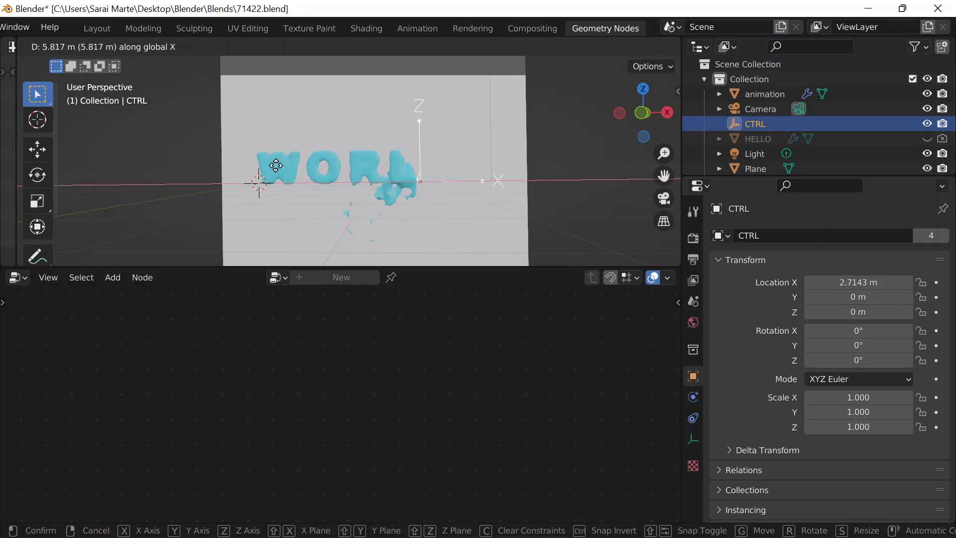
click(206, 181)
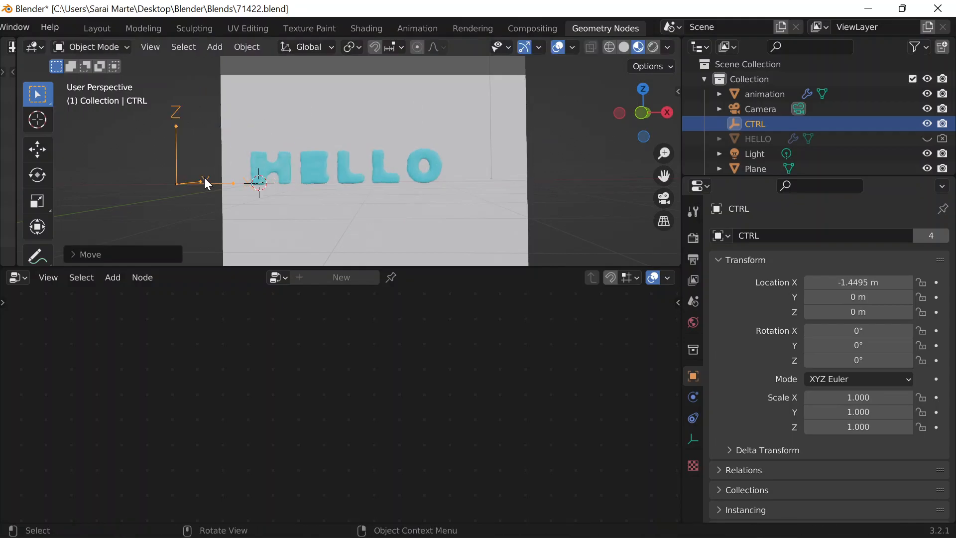
Step: Move the CTRL empty along the global X axis clear of the letter H, to about X -2.44 m
click(261, 169)
click(187, 181)
key(g)
key(x)
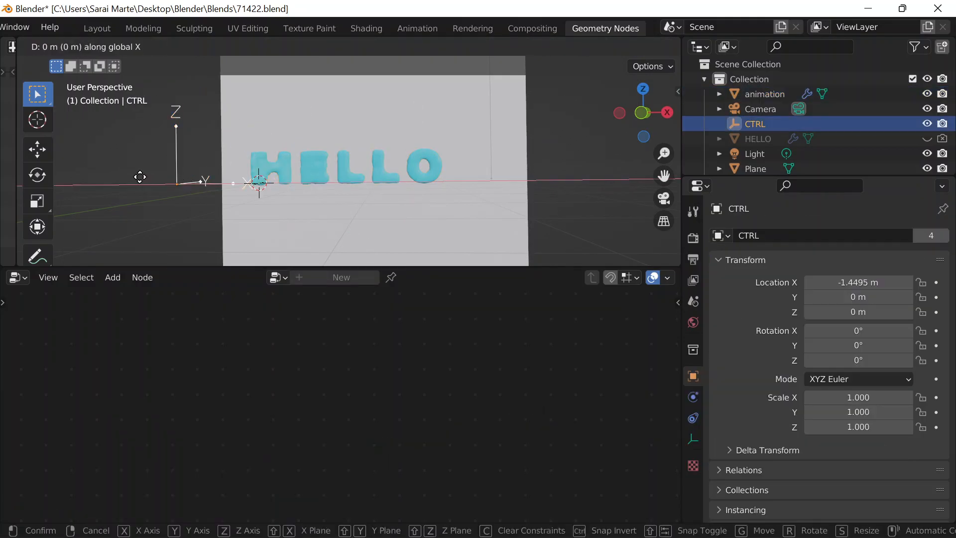
click(267, 158)
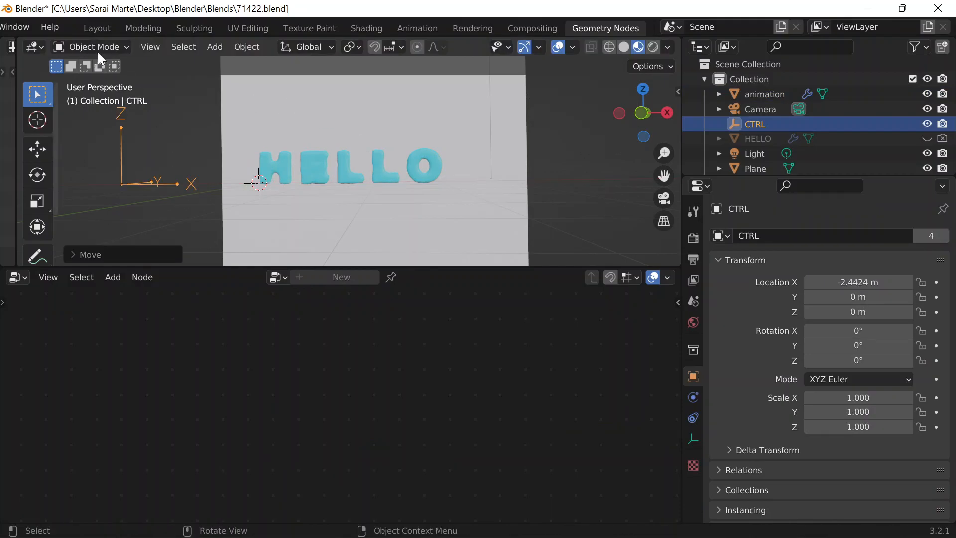
Step: Switch to the Layout workspace and save the Blender file
click(101, 29)
key(ctrl+s)
scroll(410, 327, down, 2)
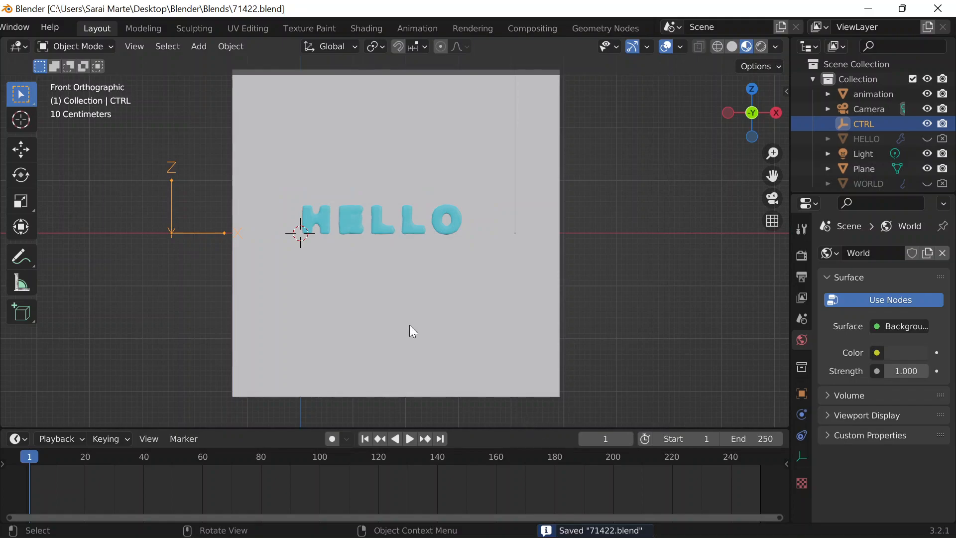
Step: Shift the backdrop plane slightly along the X axis in the negative direction behind the HELLO text
scroll(349, 216, up, 2)
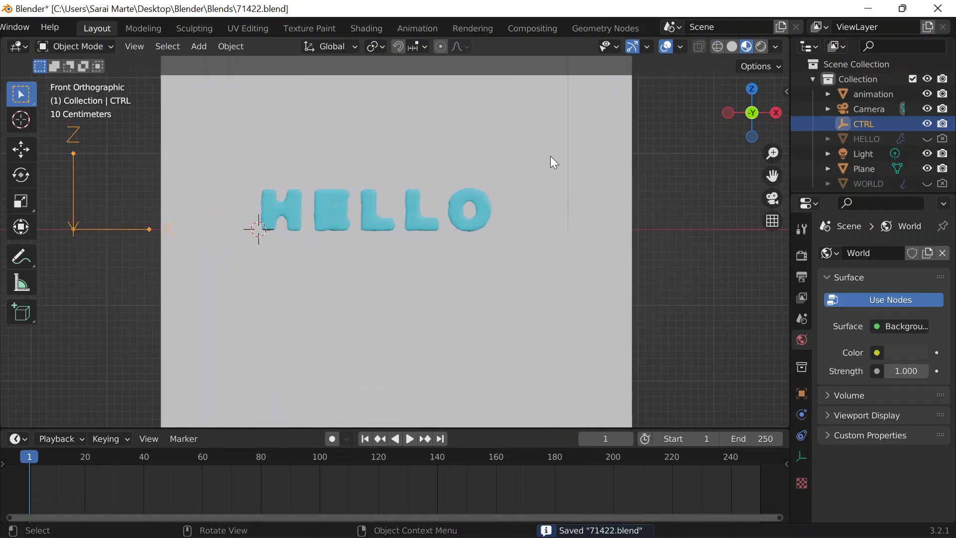
click(580, 175)
key(g)
key(x)
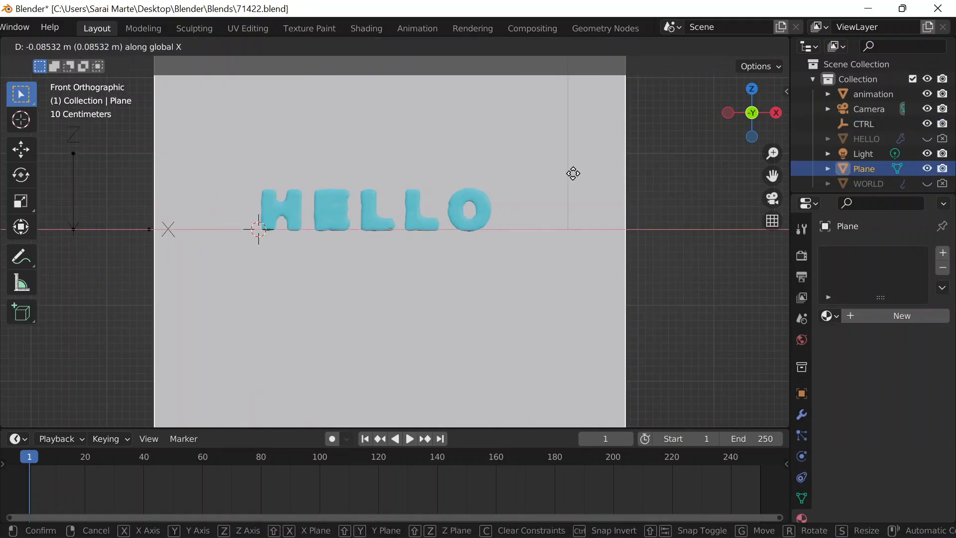
click(567, 179)
Step: Select the CTRL empty and set the animation's end frame to 80
click(94, 235)
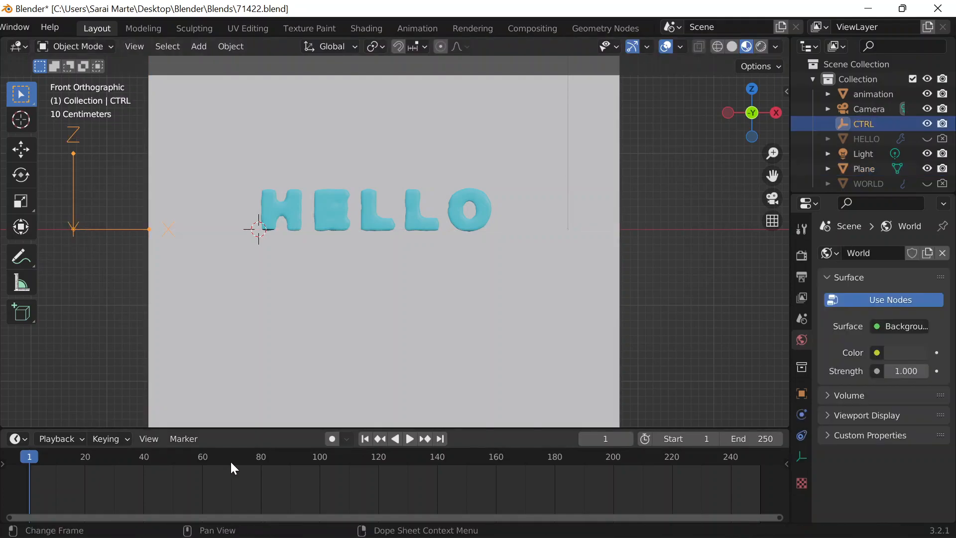
click(752, 439)
text(80)
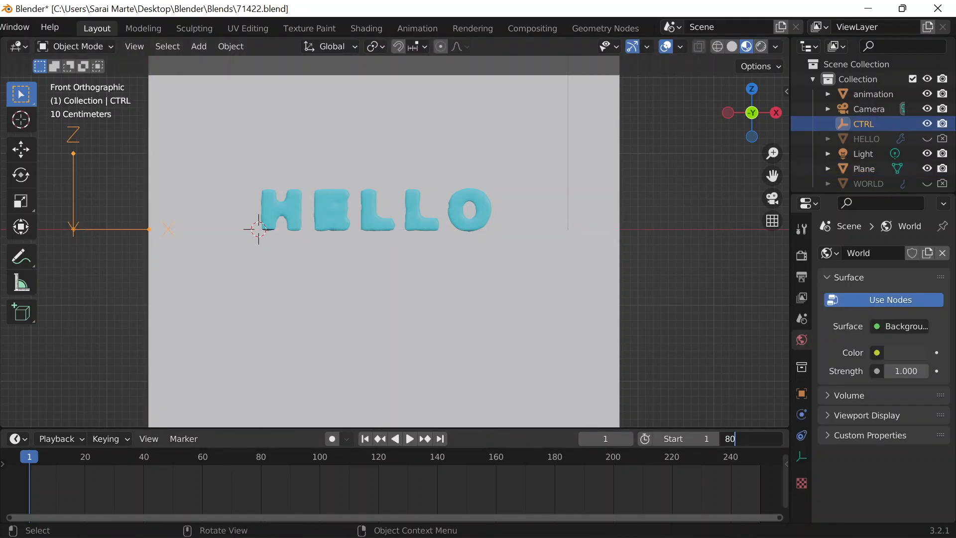
key(Return)
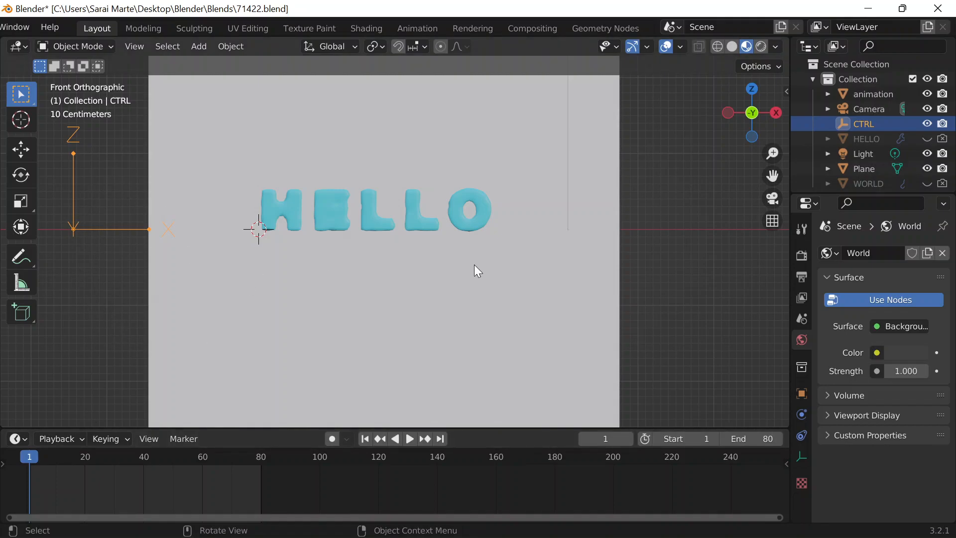
Step: Move the CTRL empty along X to about -1.53 m, just before HELLO, and keyframe its location at frame 1
key(n)
click(782, 96)
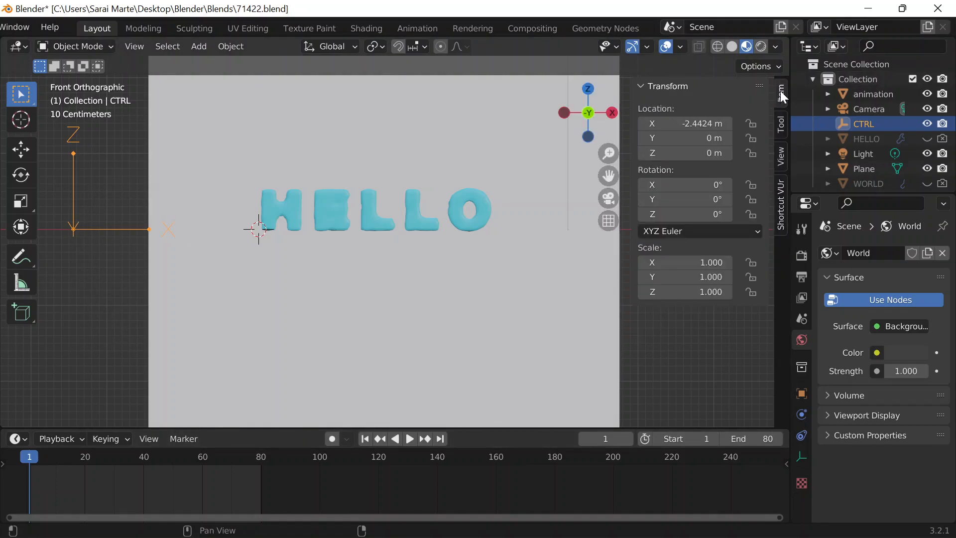
scroll(179, 276, down, 2)
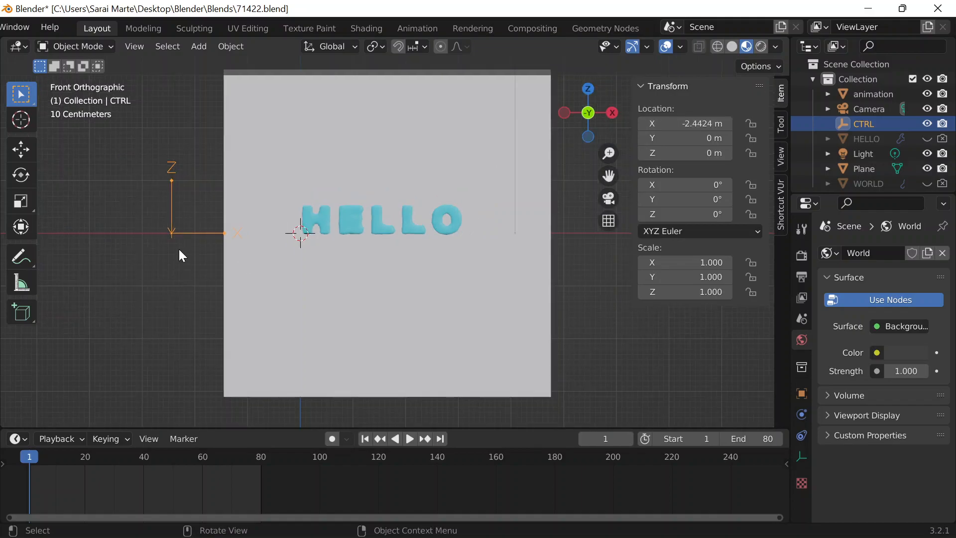
key(g)
key(x)
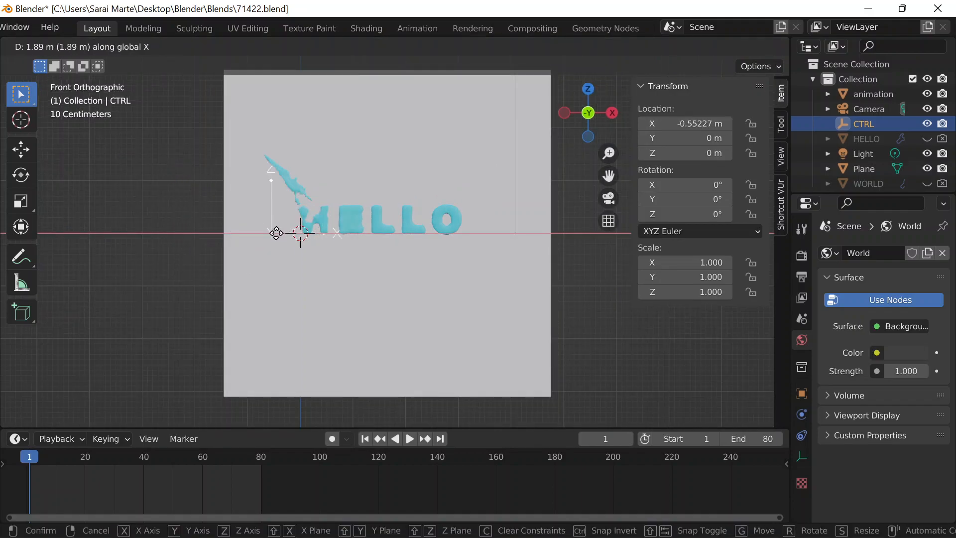
click(233, 244)
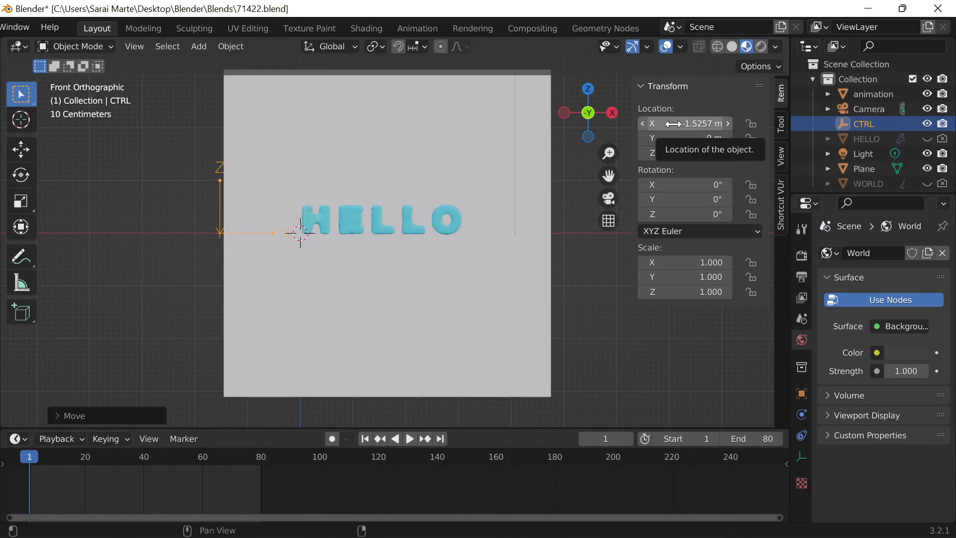
key(i)
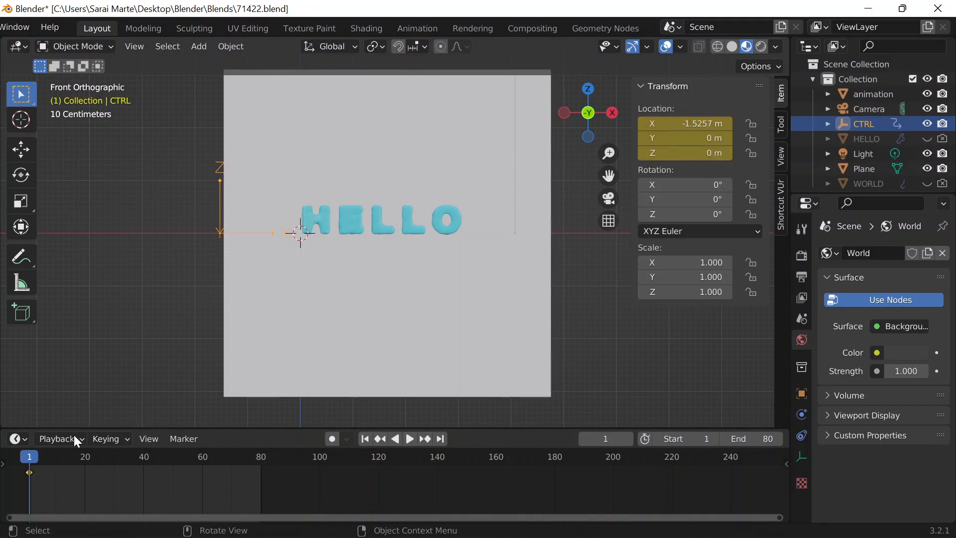
Step: At frame 80, move CTRL along X past the text to about 3.48 m and keyframe its location
drag(23, 458, 261, 462)
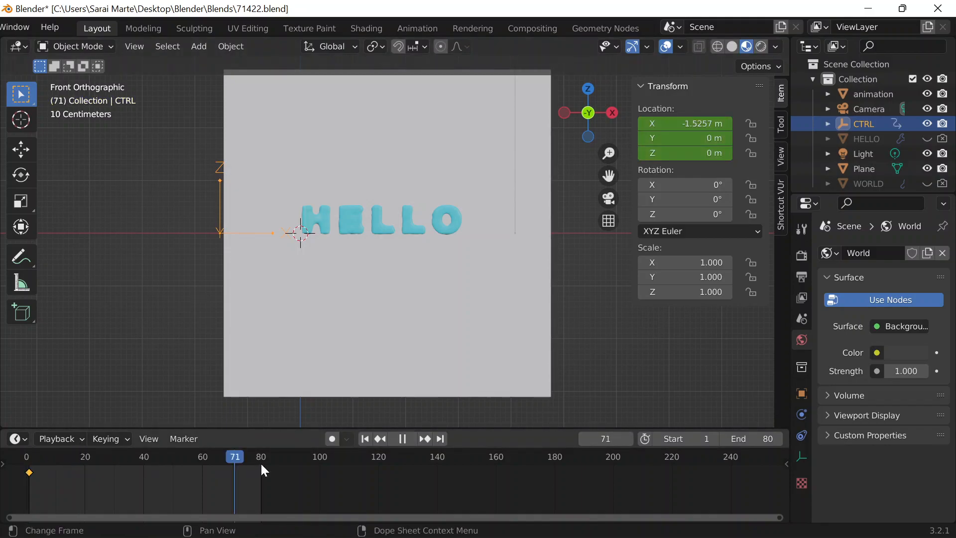
key(g)
key(x)
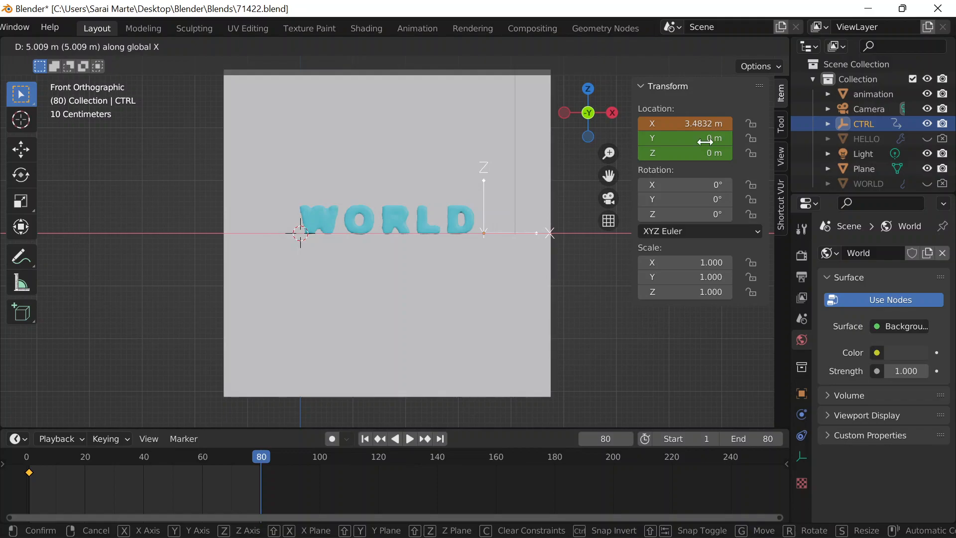
click(504, 215)
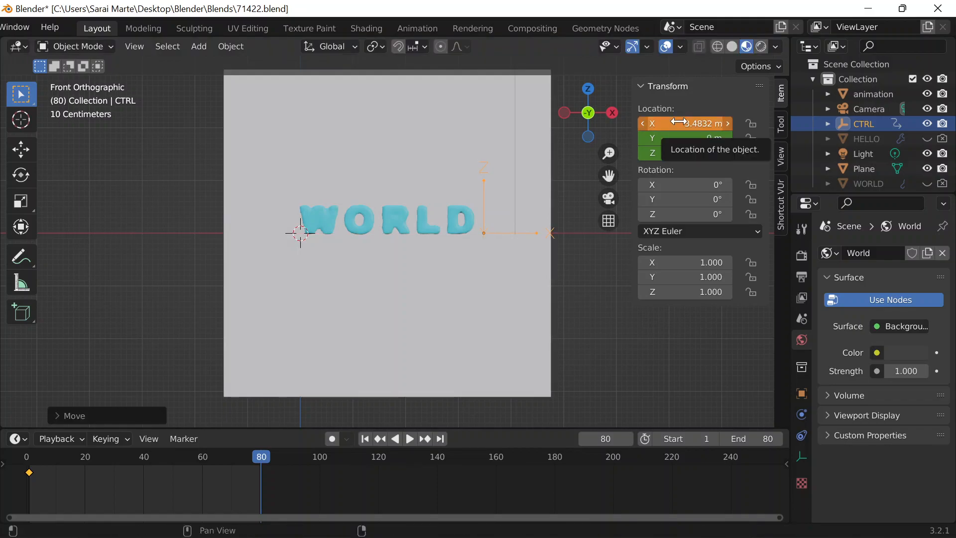
key(i)
Step: Play the HELLO-to-WORLD animation from frame 1 and stop it near the end
click(606, 439)
text(1)
key(Return)
click(408, 441)
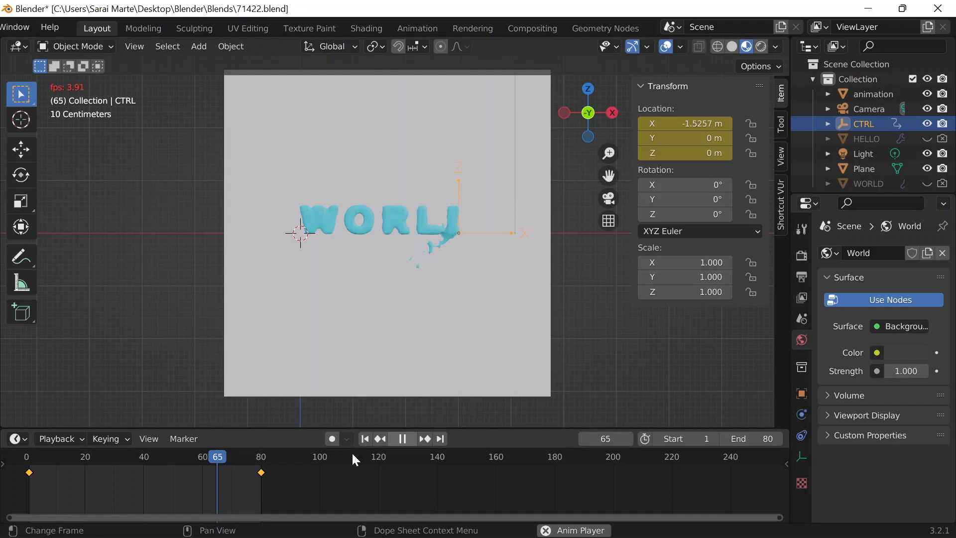
key(space)
Step: Shorten the animation to end at frame 40 and move CTRL's last keyframe from frame 80 to frame 40
click(751, 438)
text(0)
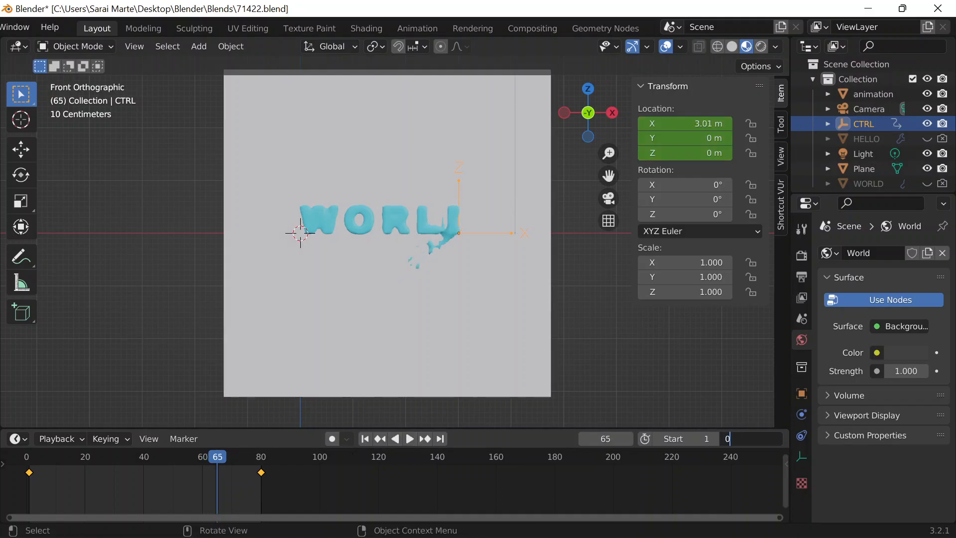
key(Return)
click(261, 472)
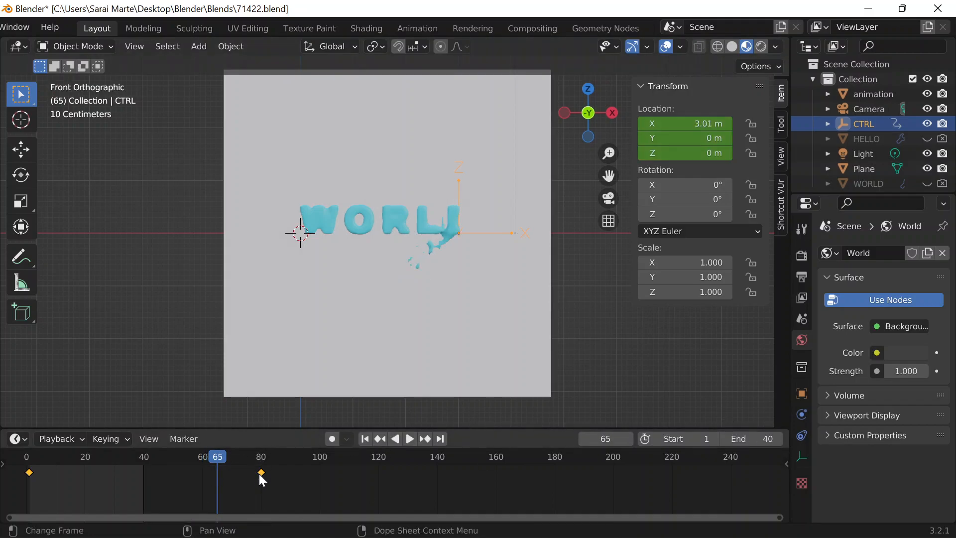
key(g)
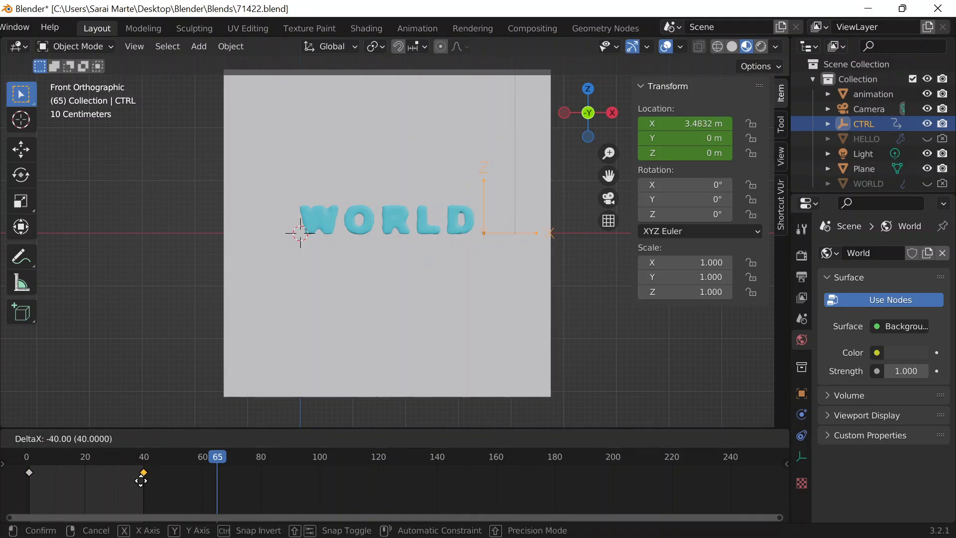
click(144, 479)
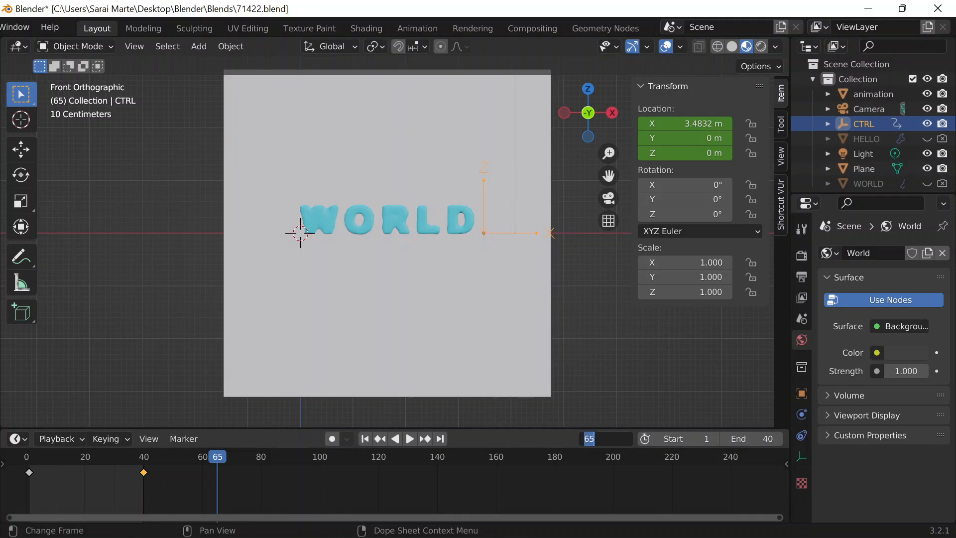
Step: Play the shortened animation, check the text transition from the front and side, and stop playback
click(415, 438)
click(414, 438)
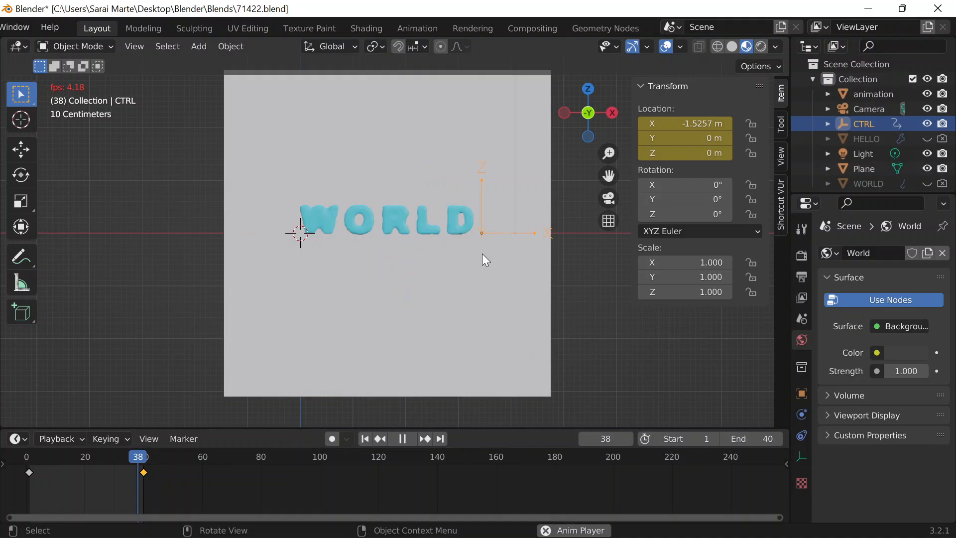
middle_drag(365, 284, 456, 322)
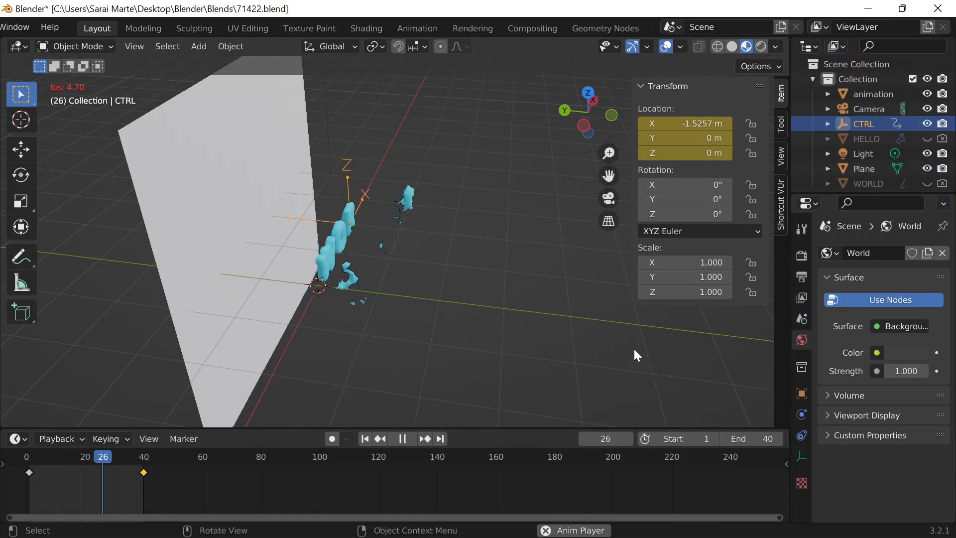
click(403, 439)
Step: Select the backdrop plane, give it a new material, and save the file
middle_drag(393, 349, 569, 280)
click(386, 251)
key(n)
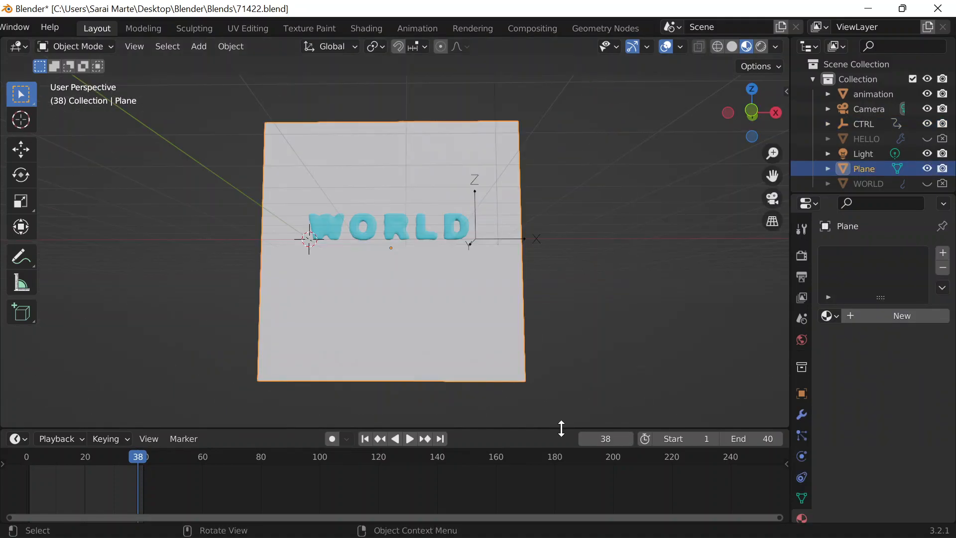
click(882, 322)
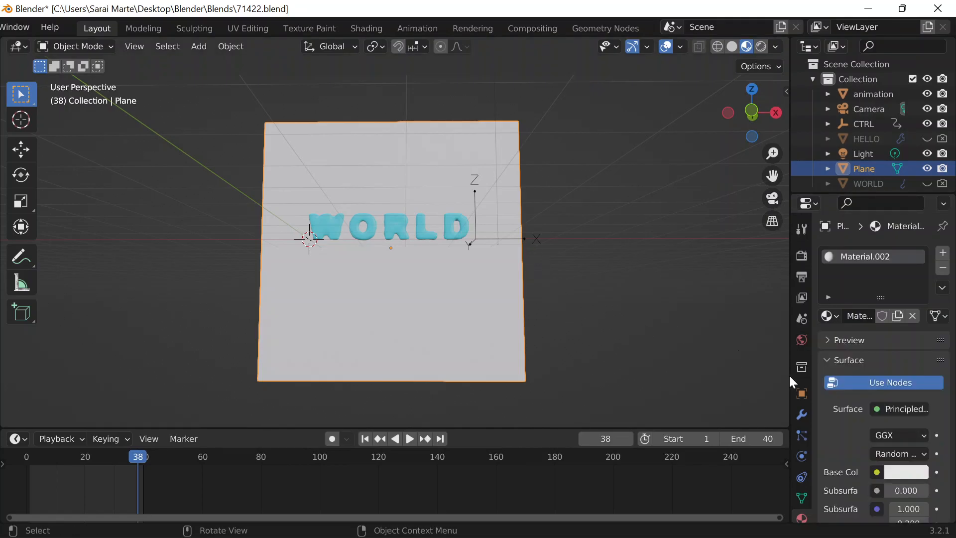
key(ctrl+s)
scroll(869, 438, down, 5)
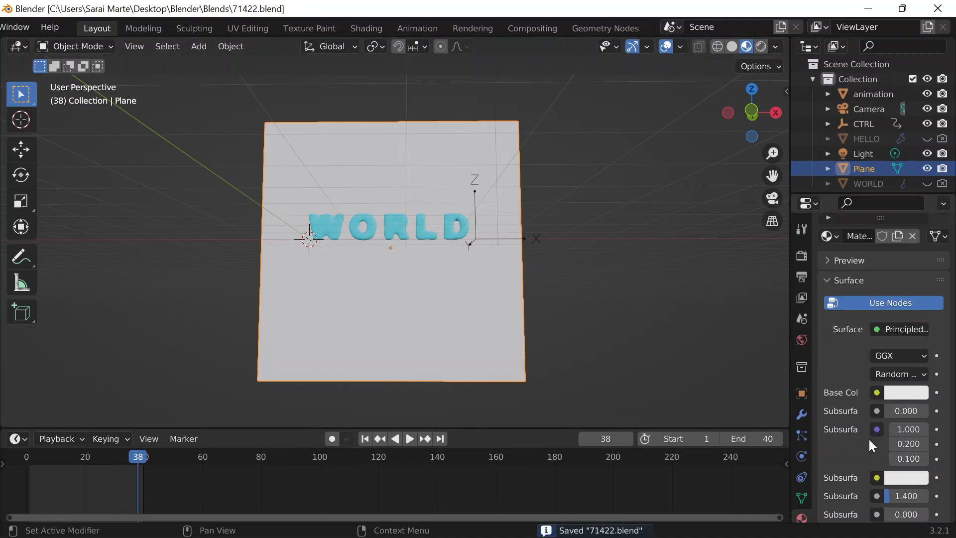
Step: Set the base color of the plane's material to pure white
click(897, 372)
click(894, 282)
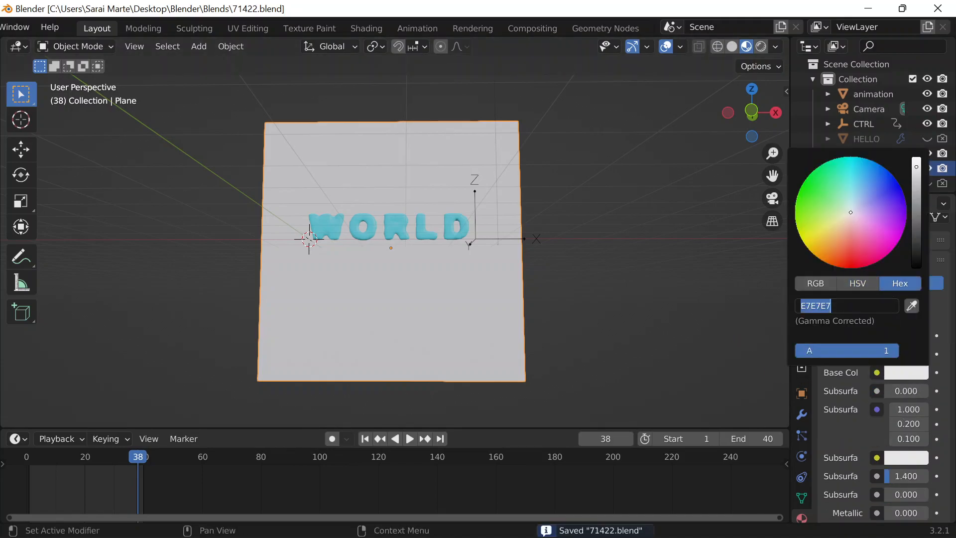
text(g)
key(Return)
Step: Save the file and switch the viewport to rendered shading
middle_drag(608, 125, 608, 137)
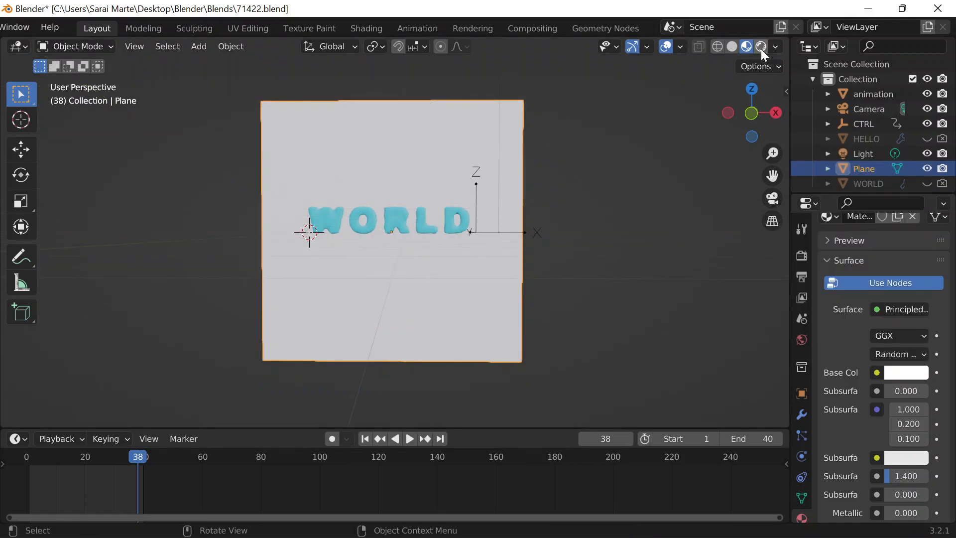
key(ctrl+s)
scroll(558, 189, down, 5)
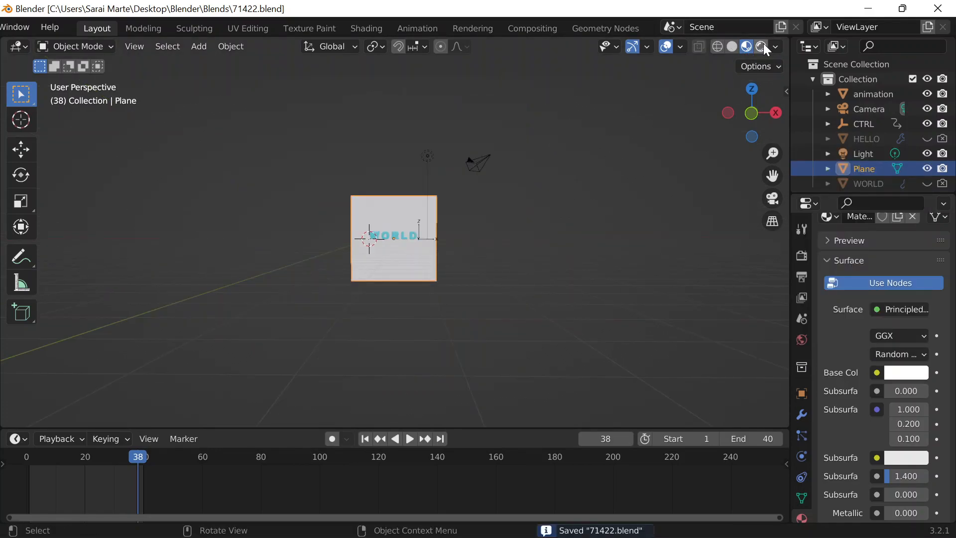
click(763, 46)
scroll(396, 230, up, 2)
Step: Change the scene's light to a Sun type with a strength of 3
click(442, 121)
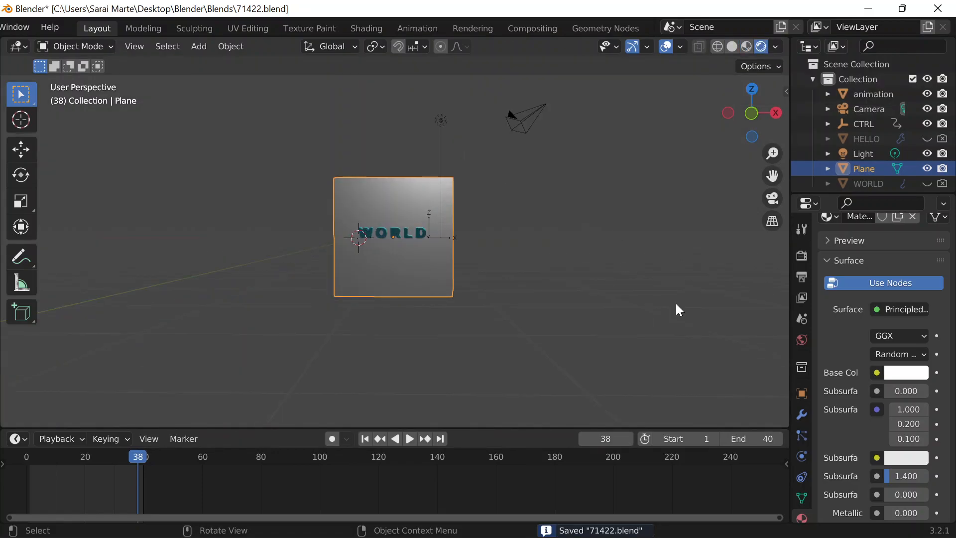
click(868, 321)
click(898, 355)
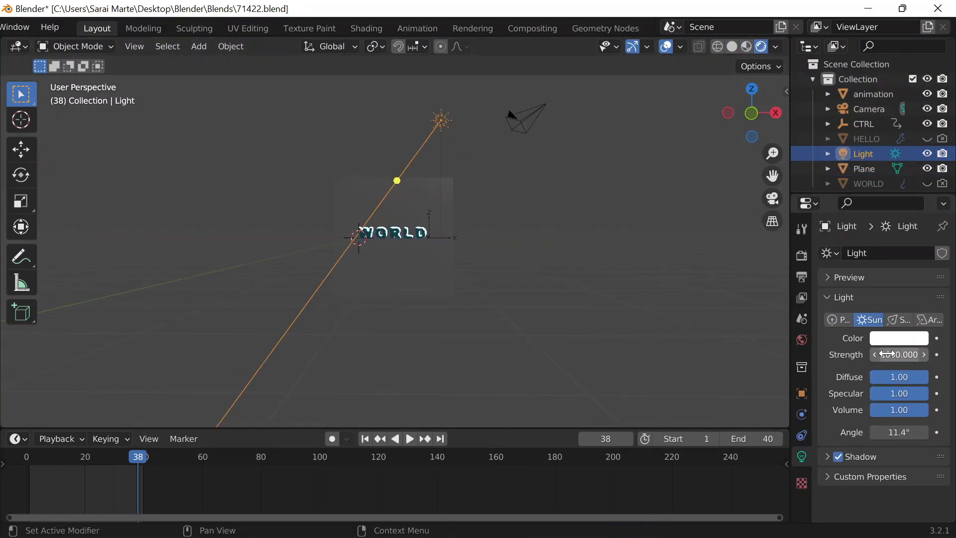
text(3)
key(Return)
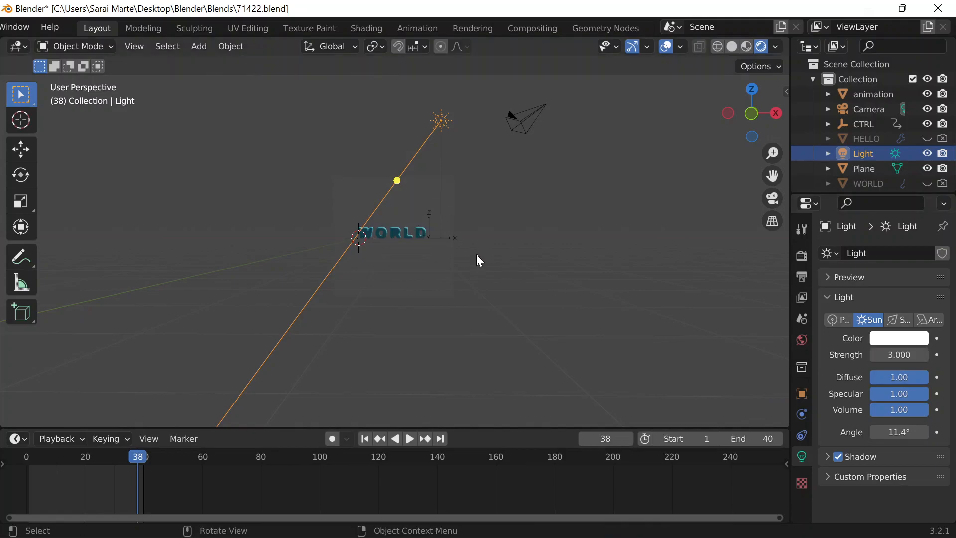
Step: Move the sun light along the Y axis in front of the text and turn off its shadow
middle_drag(483, 291, 664, 313)
key(g)
key(y)
click(110, 312)
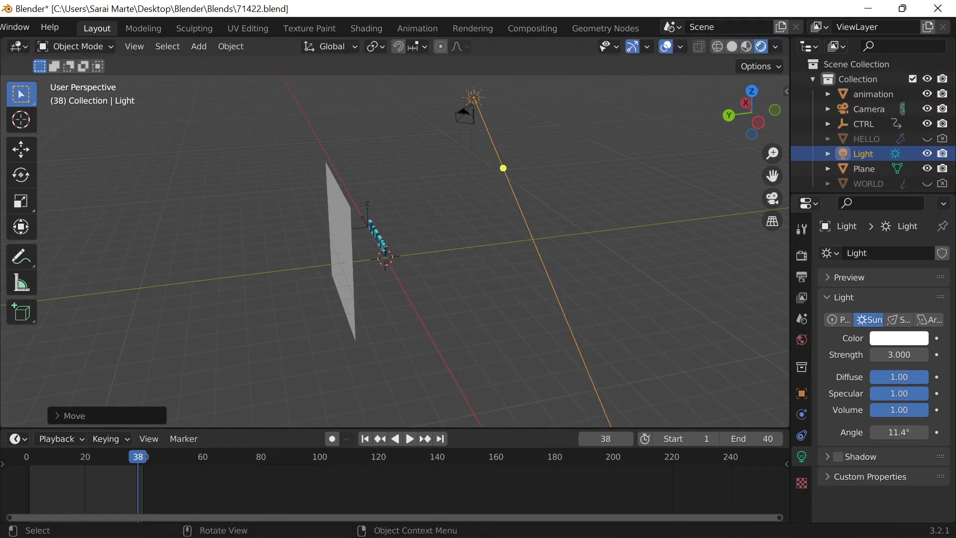
Step: Rotate the sun light from two viewing angles so that it shines toward the text and backdrop
key(r)
click(297, 261)
middle_drag(483, 245, 349, 224)
key(r)
click(452, 224)
middle_drag(398, 284, 373, 349)
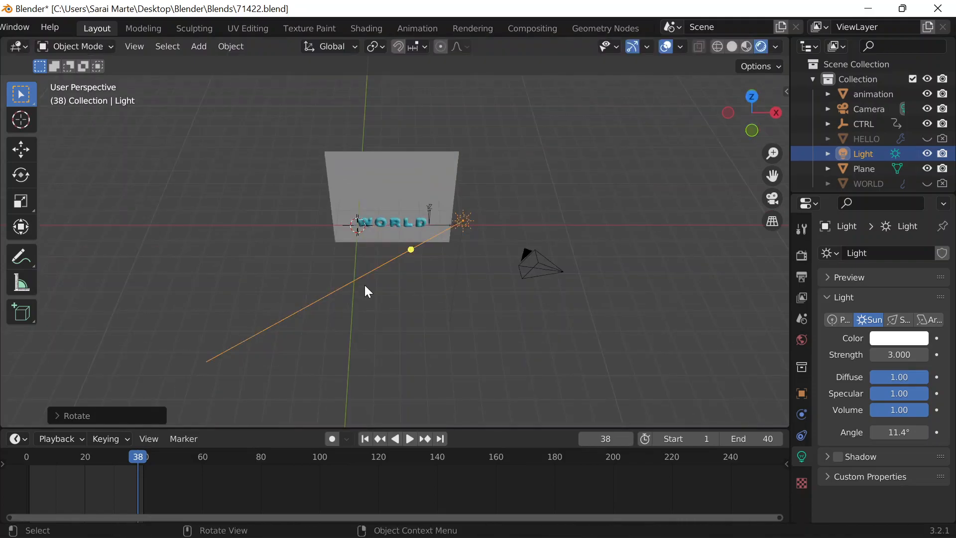
Step: Lower the sun light along the Z axis to below the height of the text
middle_drag(366, 291, 488, 196)
key(g)
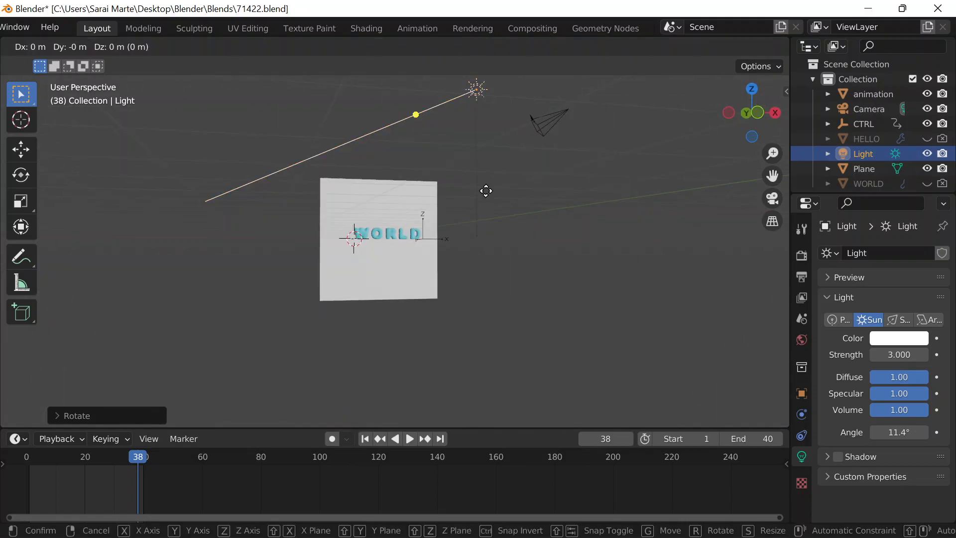
key(z)
click(470, 369)
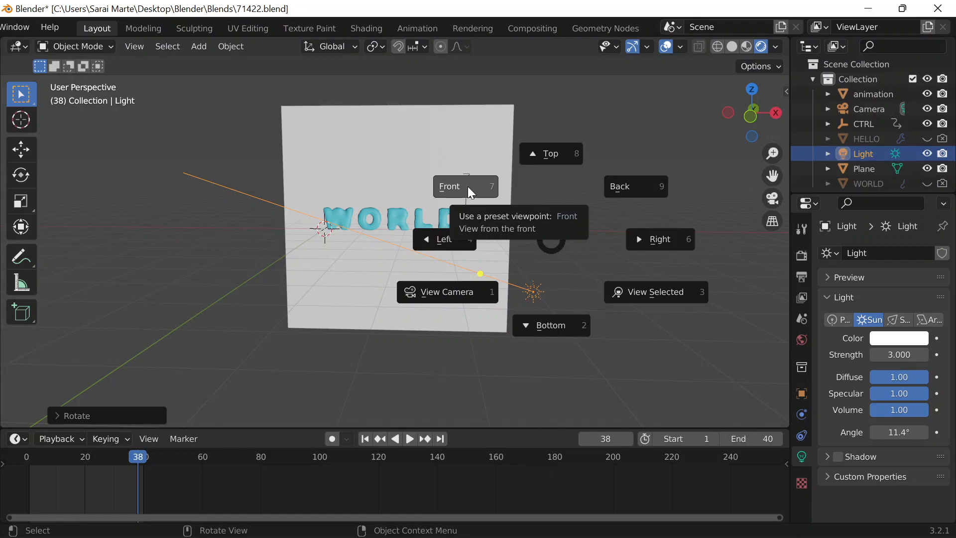
Step: Look through the camera and open the Input preferences to check the Emulate Numpad option
key(1)
scroll(40, 29, left, 3)
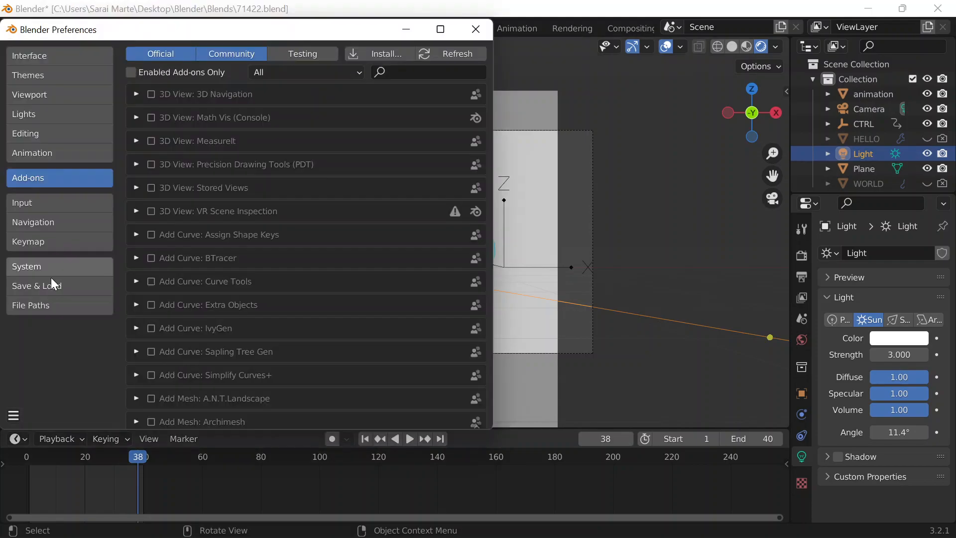
click(31, 208)
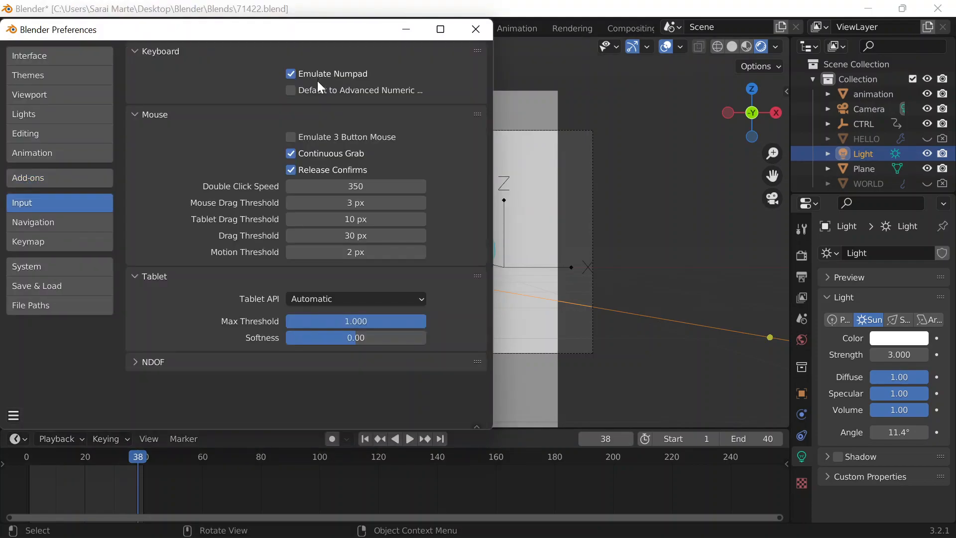
Step: Close the preferences and compare the free perspective with the camera view to check how the WORLD text is framed
click(477, 29)
scroll(607, 173, down, 2)
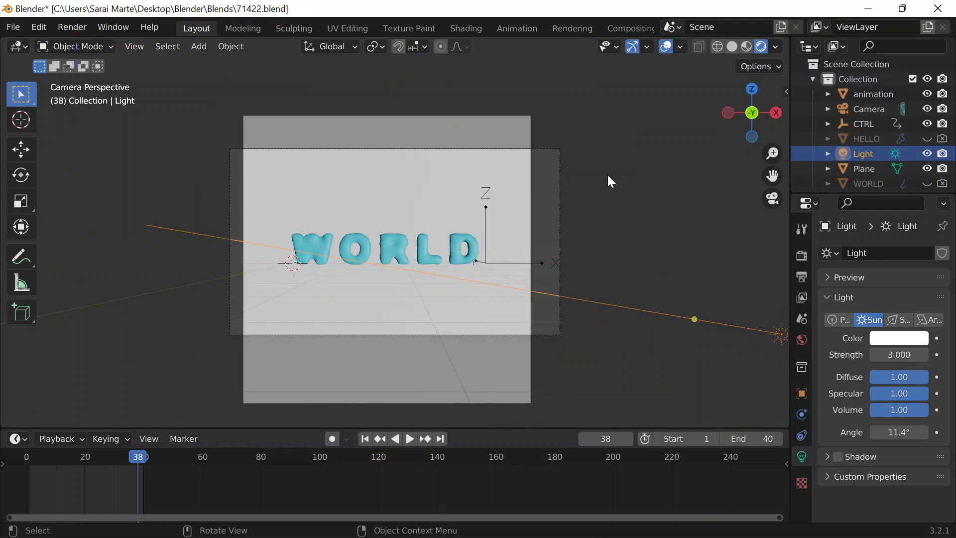
middle_click(608, 173)
scroll(541, 192, up, 1)
scroll(541, 191, down, 2)
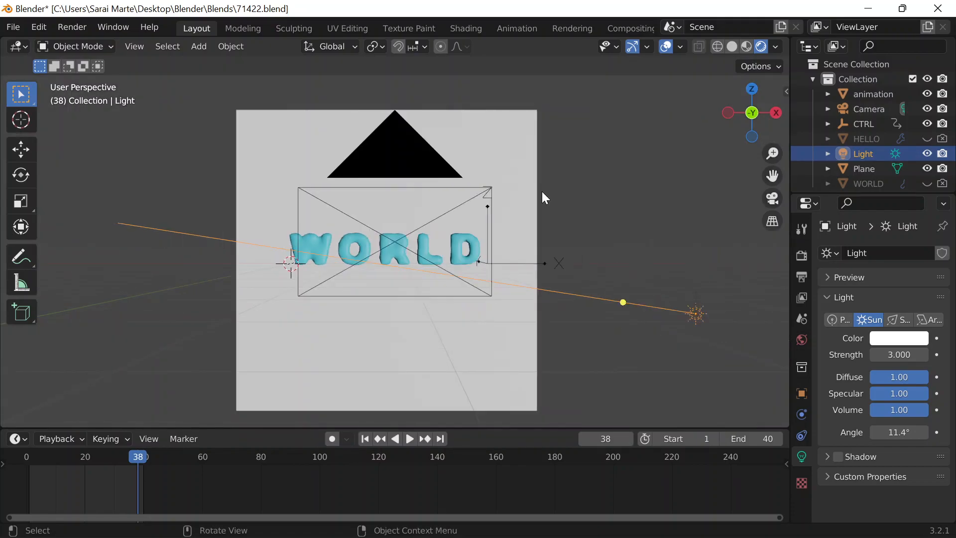
scroll(541, 191, up, 1)
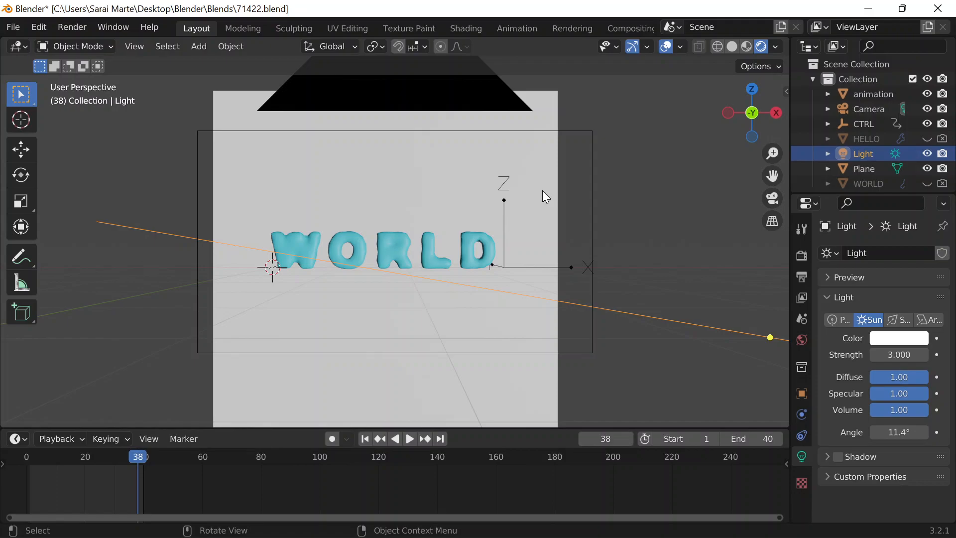
key(KP_0)
scroll(542, 192, down, 3)
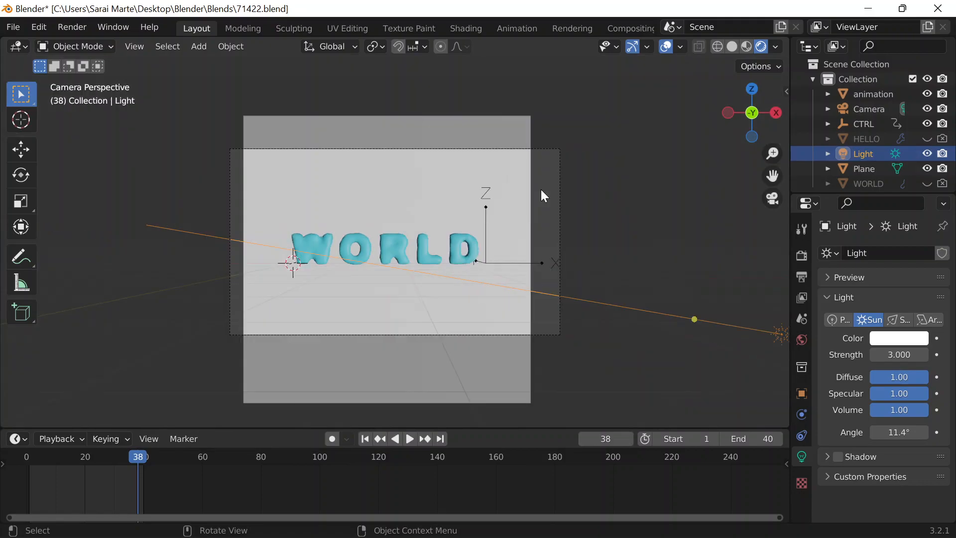
scroll(541, 184, up, 4)
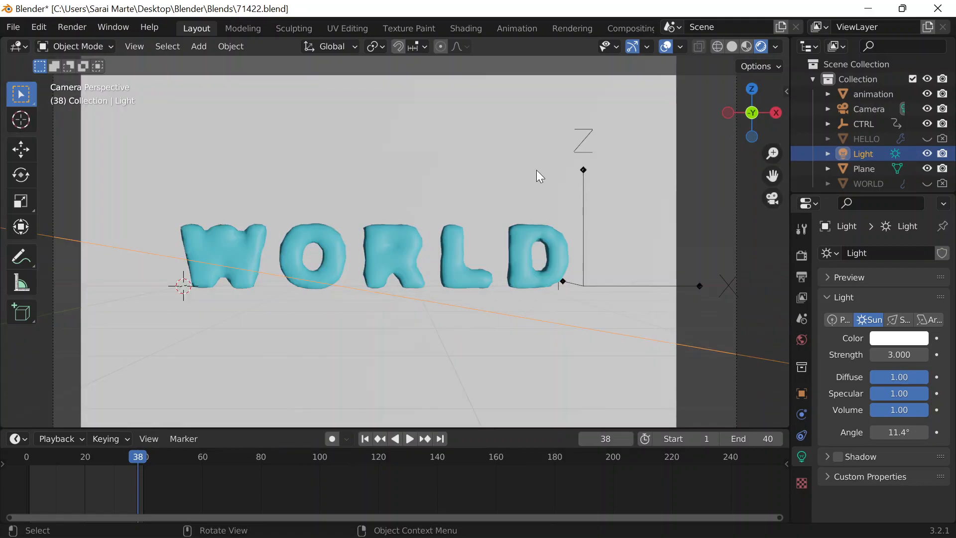
scroll(522, 185, down, 3)
scroll(522, 184, up, 1)
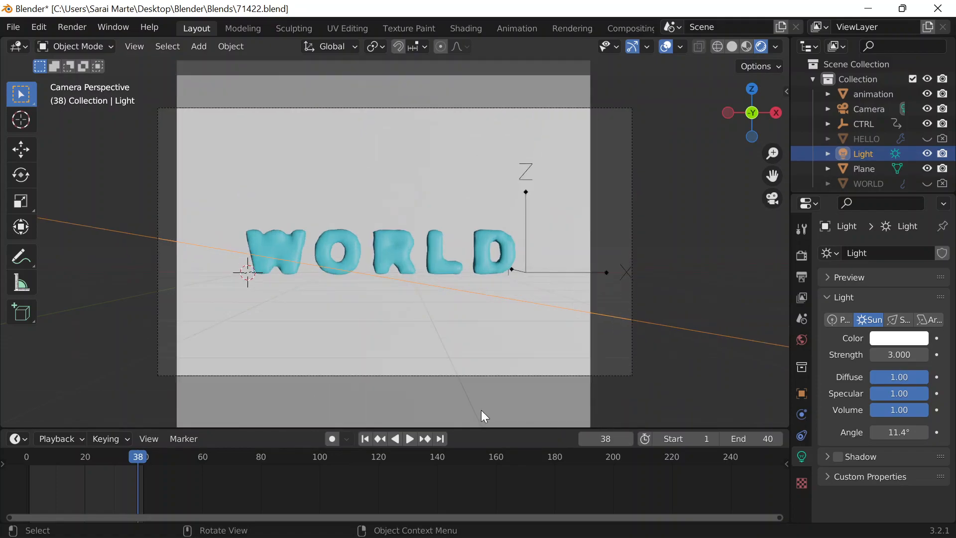
Step: Play the text morph animation through the camera and stop it at frame 1
click(408, 438)
click(407, 439)
click(406, 438)
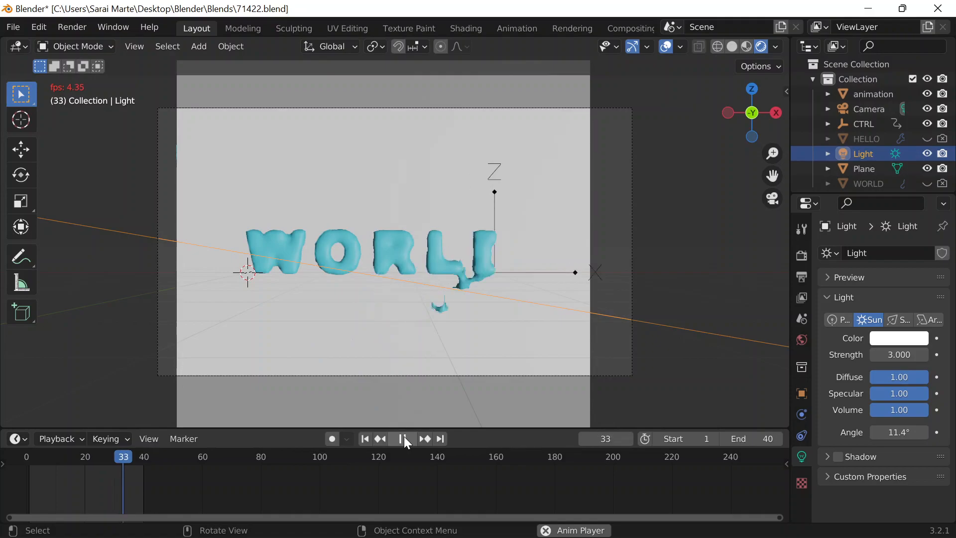
click(411, 437)
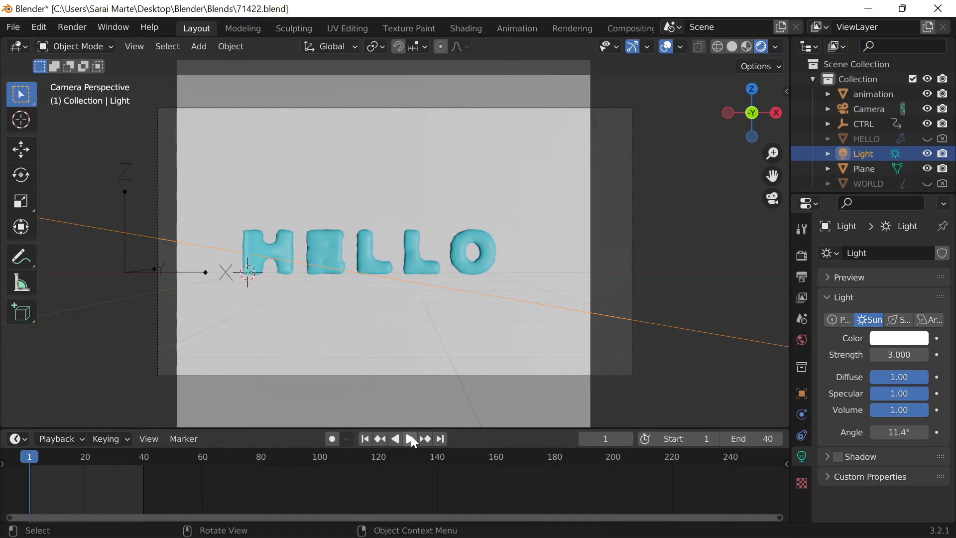
Step: Select the CTRL empty and open the output properties with the render format settings
click(133, 267)
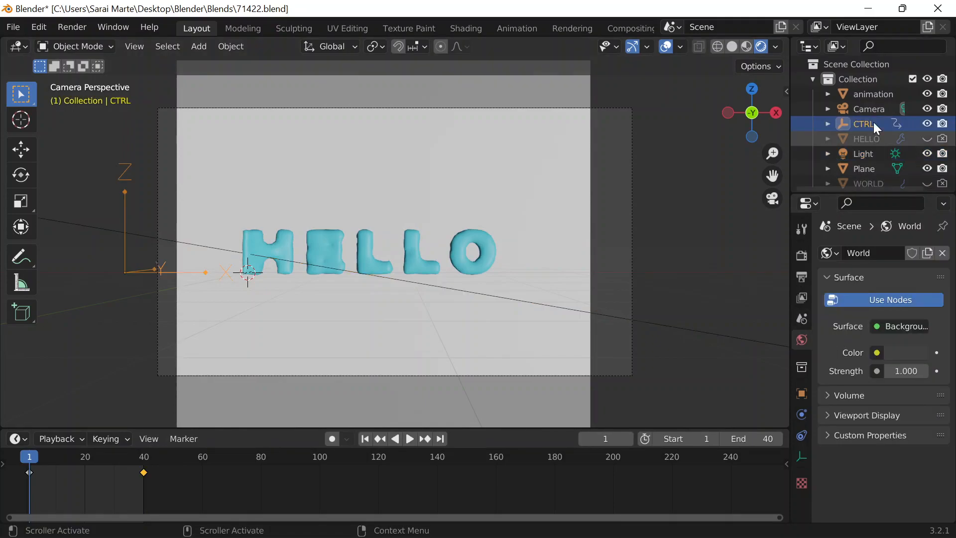
click(803, 237)
click(802, 255)
click(803, 276)
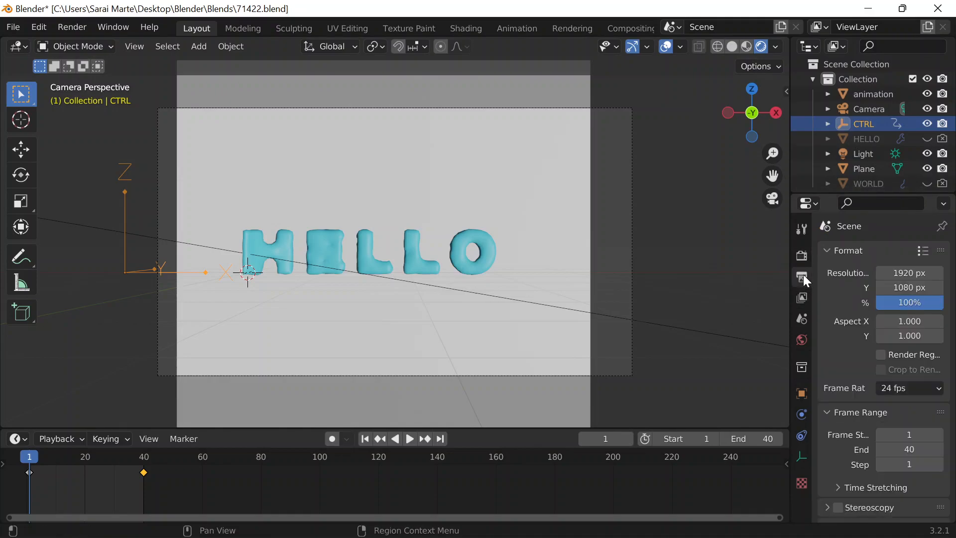
Step: Try freehand output resolutions of 1745 × 2815 px and 5826 × 2815 px for the camera frame
click(910, 287)
click(910, 287)
key(Return)
mouse_move(910, 273)
mouse_down()
mouse_move(686, 273)
mouse_move(946, 274)
mouse_move(824, 273)
mouse_move(836, 287)
mouse_move(951, 287)
mouse_move(915, 288)
mouse_up()
drag(910, 273, 718, 273)
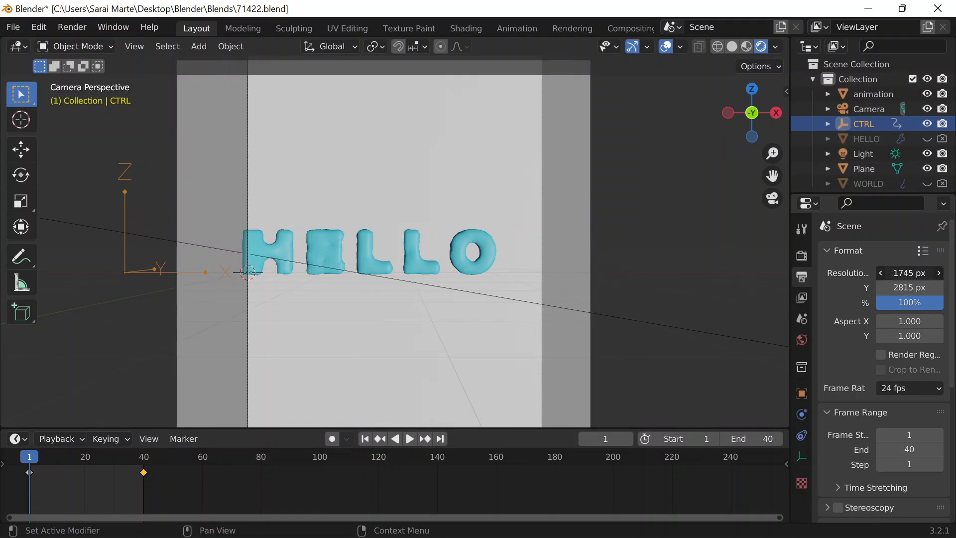
drag(909, 273, 942, 272)
Step: Set the output resolution to a square 1080 × 1080 px
click(909, 287)
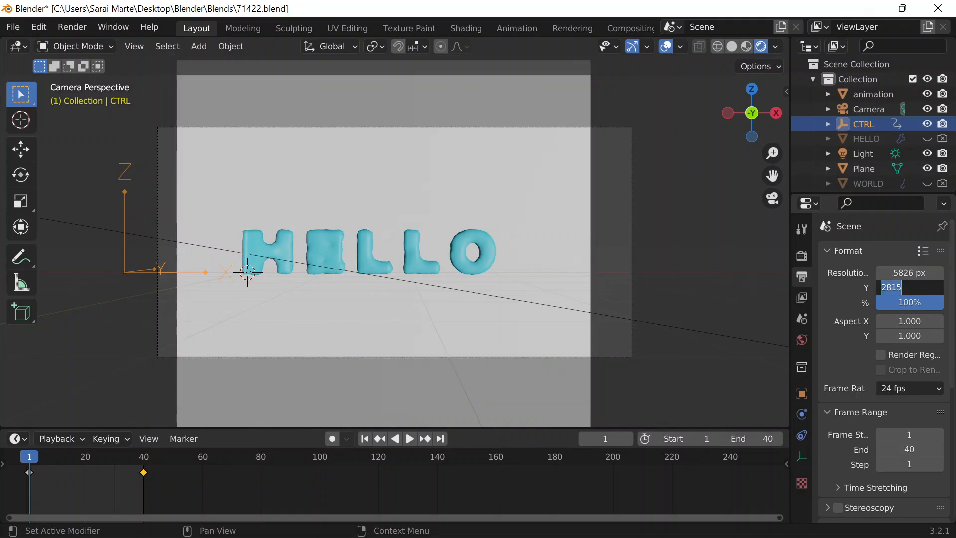
text(1080)
click(910, 273)
text(10)
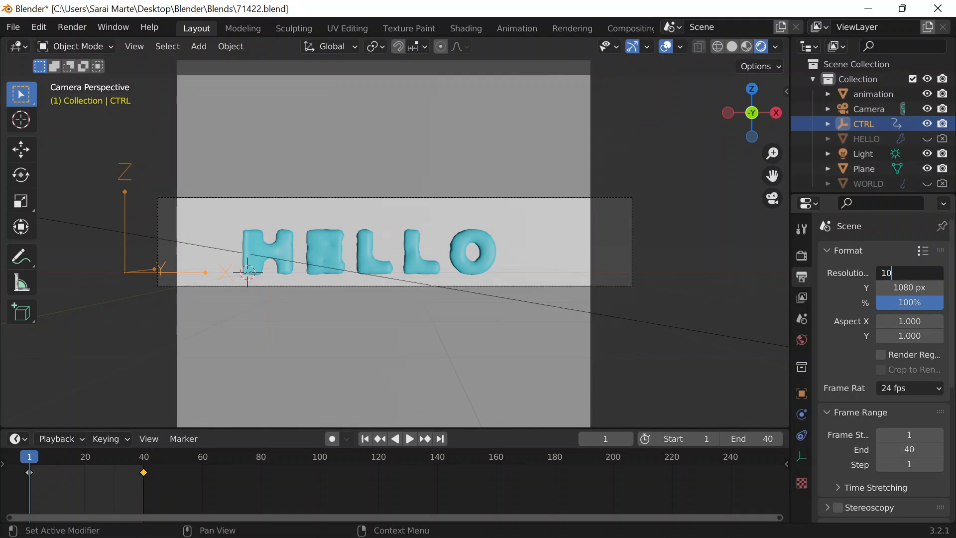
text(80)
key(Return)
Step: Try narrower output widths of 600 px and 400 px
click(906, 272)
text(600)
key(Return)
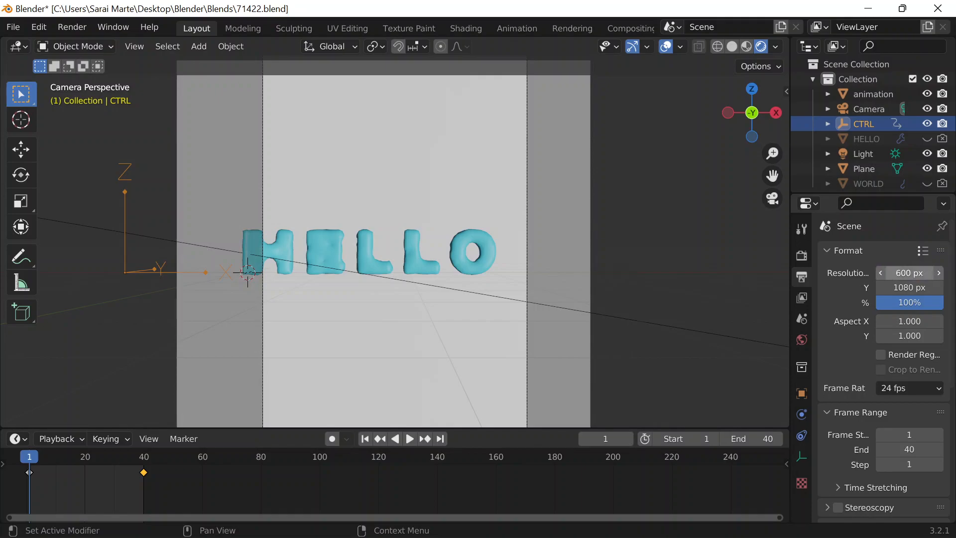
click(914, 272)
text(4-)
key(BackSpace)
text(00)
key(Return)
Step: Adjust the output resolution to a wide format of 1164 × 567 px
click(916, 272)
click(905, 294)
drag(906, 288, 792, 289)
drag(906, 273, 955, 273)
Step: Scale the backdrop plane up by about 1.4 so that it fills the whole camera frame
click(426, 94)
scroll(425, 95, down, 3)
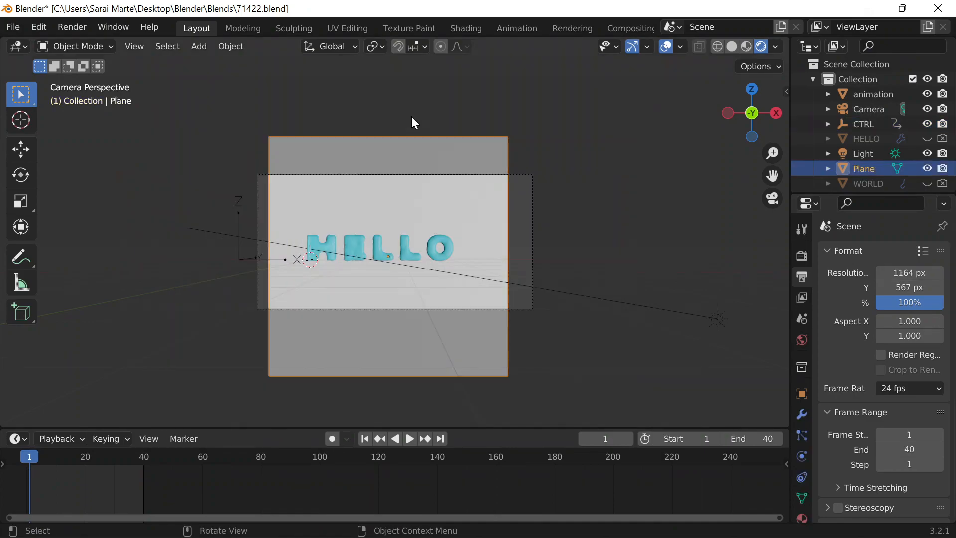
key(s)
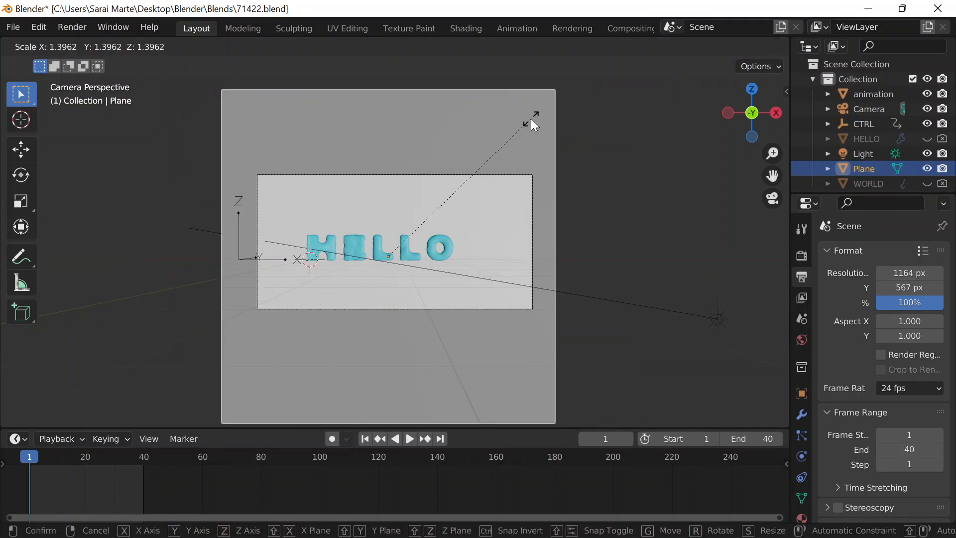
click(531, 118)
Step: Look through the camera and play the morph animation against the enlarged backdrop, stopping it at frame 4
scroll(543, 181, up, 4)
middle_drag(543, 181, 536, 189)
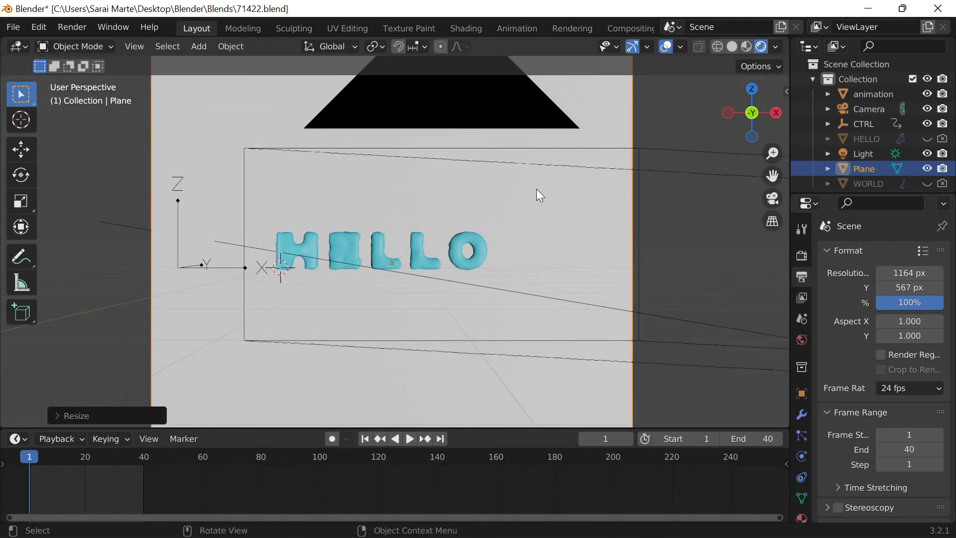
key(KP_0)
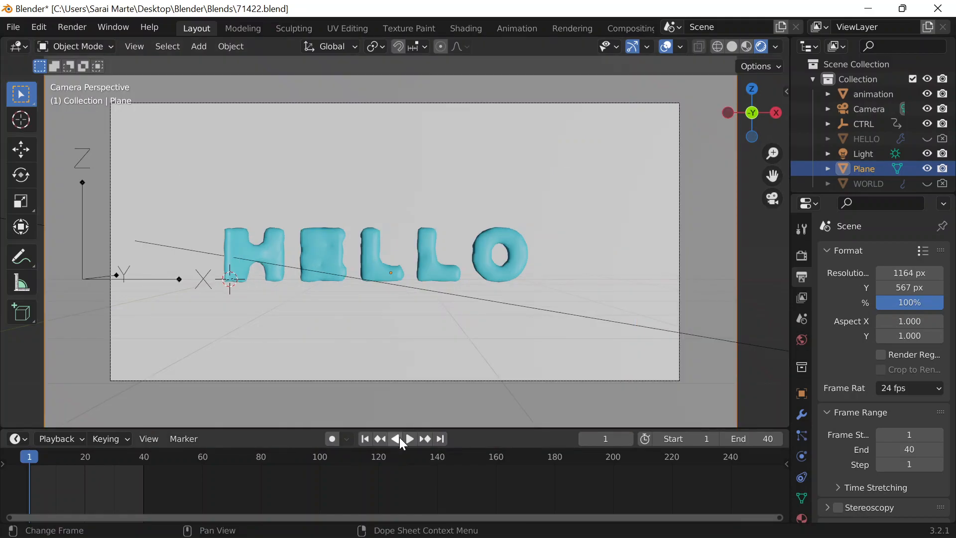
click(411, 438)
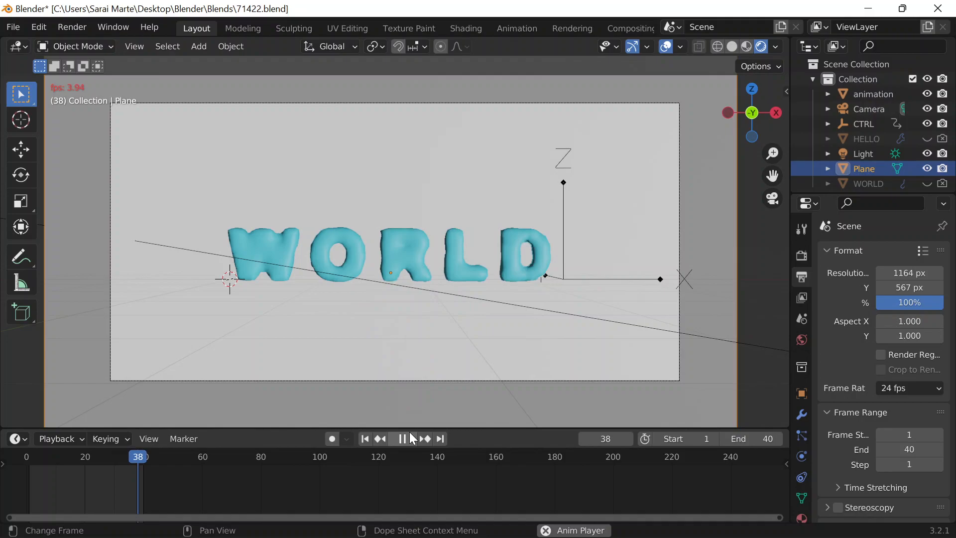
click(409, 437)
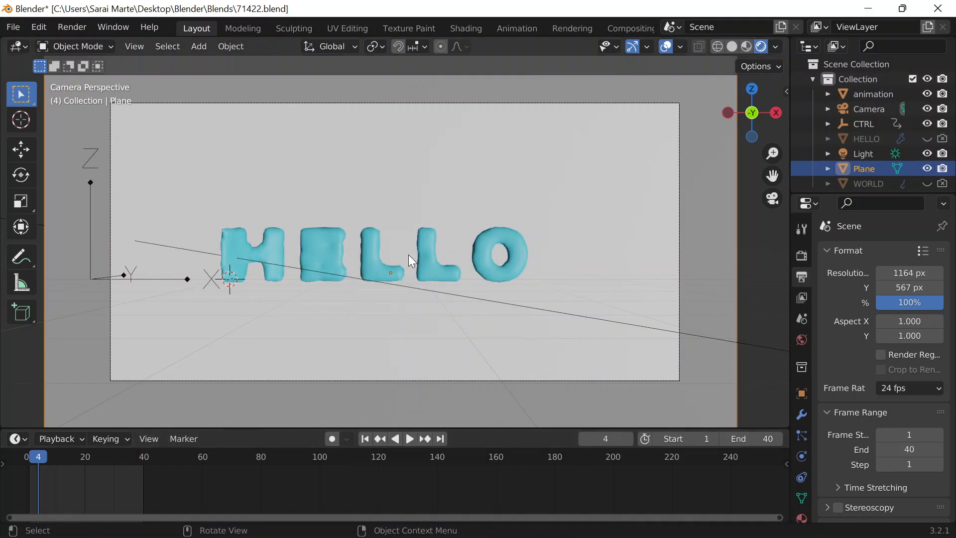
Step: Align the camera to a zoomed-in view of the HELLO text so that the letters fill more of the frame
scroll(409, 255, up, 2)
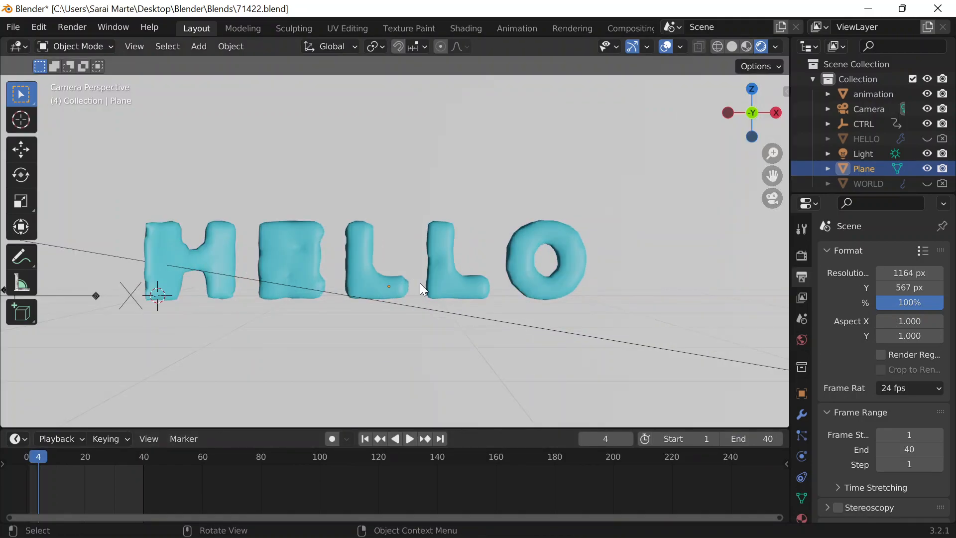
scroll(414, 255, down, 2)
scroll(413, 255, up, 1)
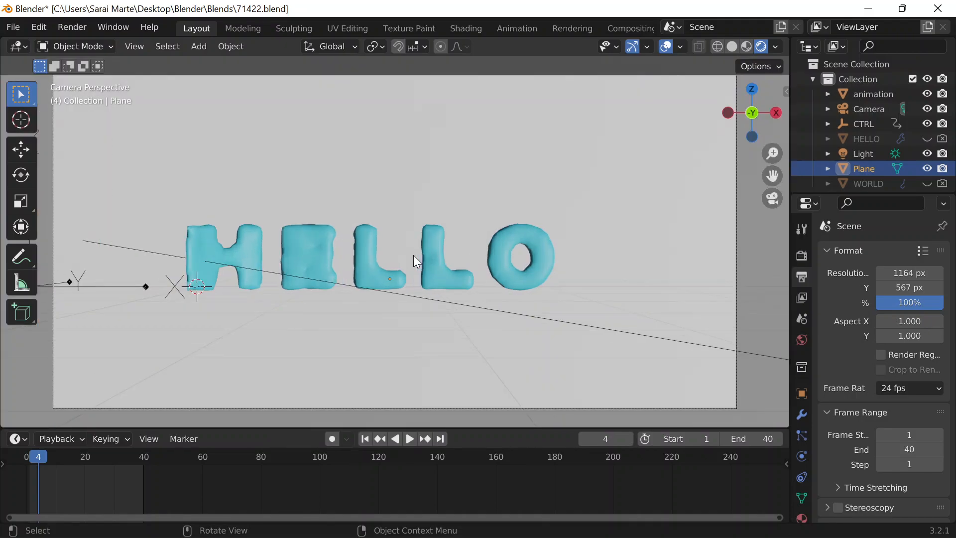
middle_drag(414, 255, 411, 252)
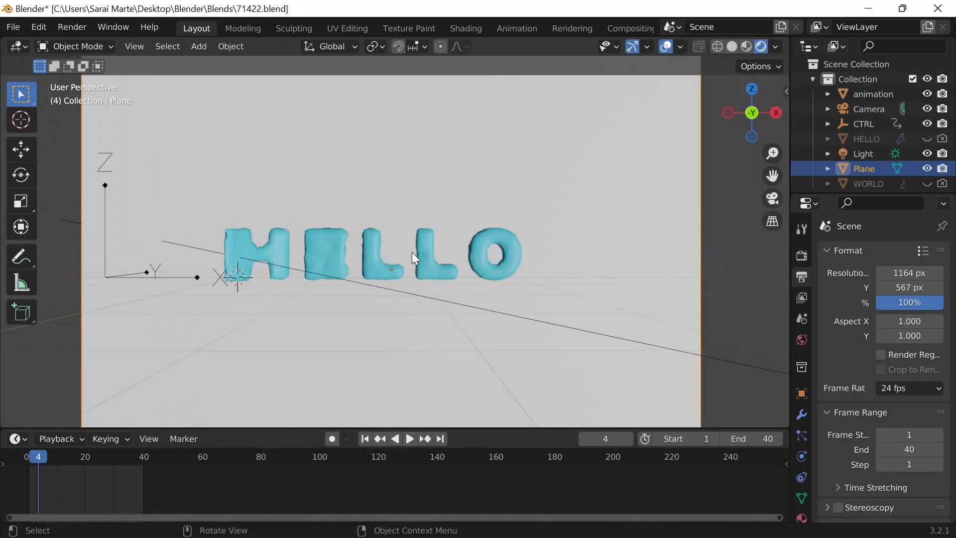
scroll(411, 252, up, 2)
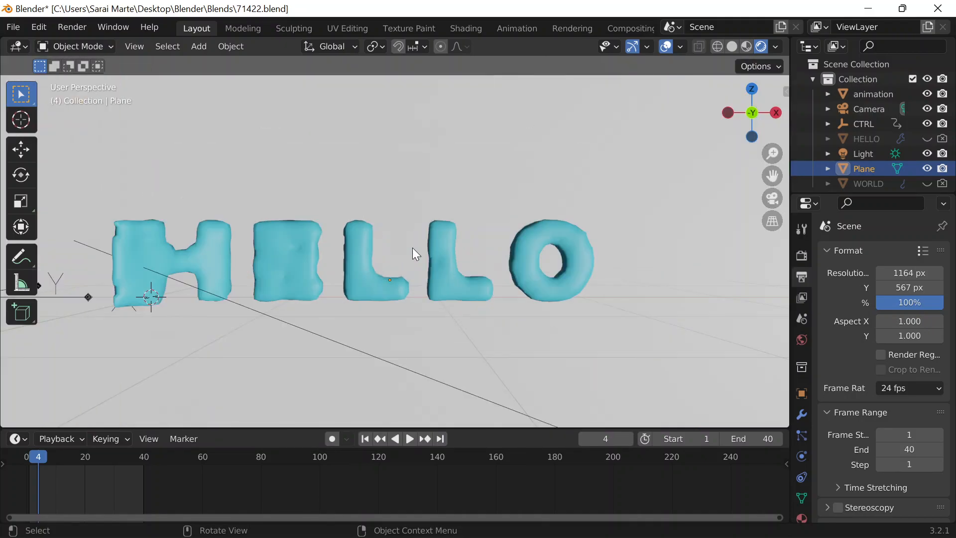
key(KP_0)
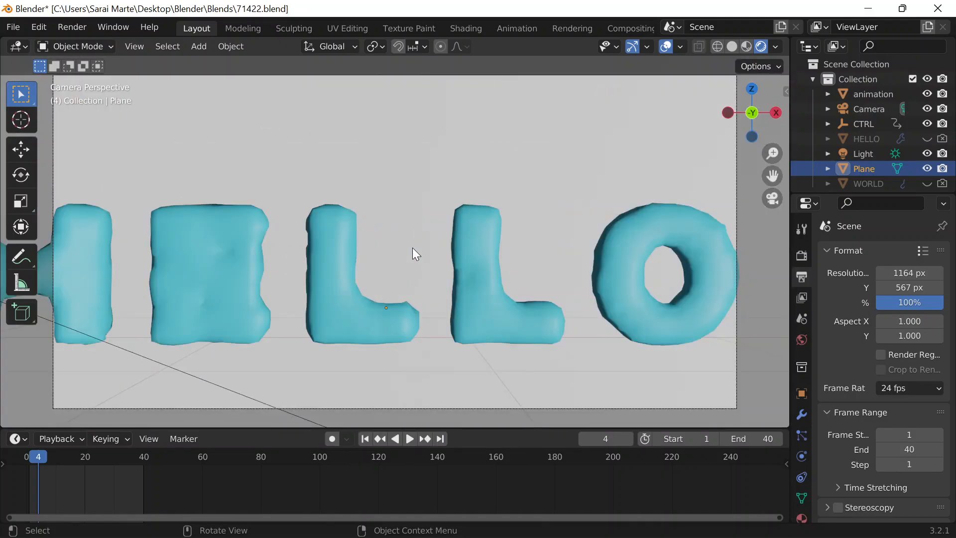
Step: Move the camera back in small amounts by realigning it to the view until all of HELLO fits in the frame
scroll(416, 244, down, 1)
middle_drag(413, 247, 424, 245)
key(ctrl+alt+KP_0)
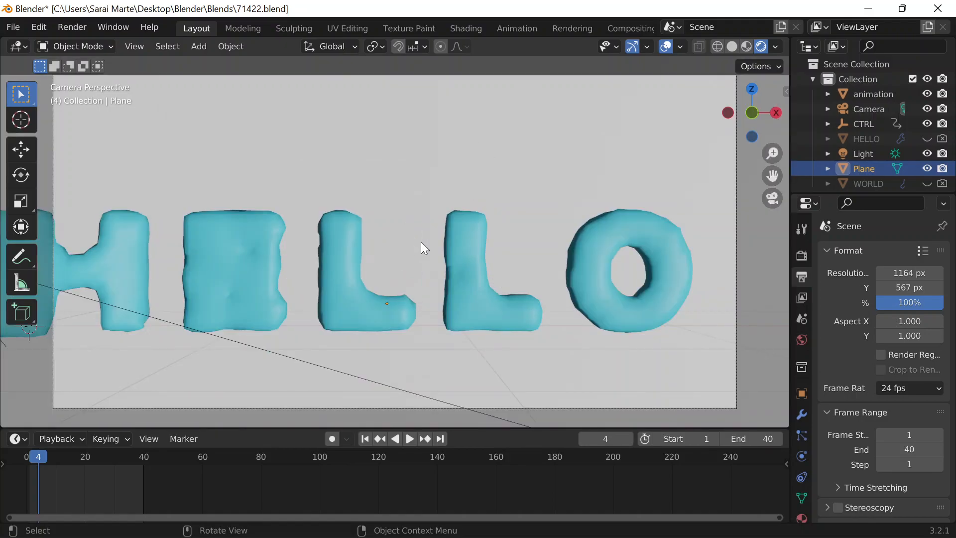
key(ctrl+alt+KP_0)
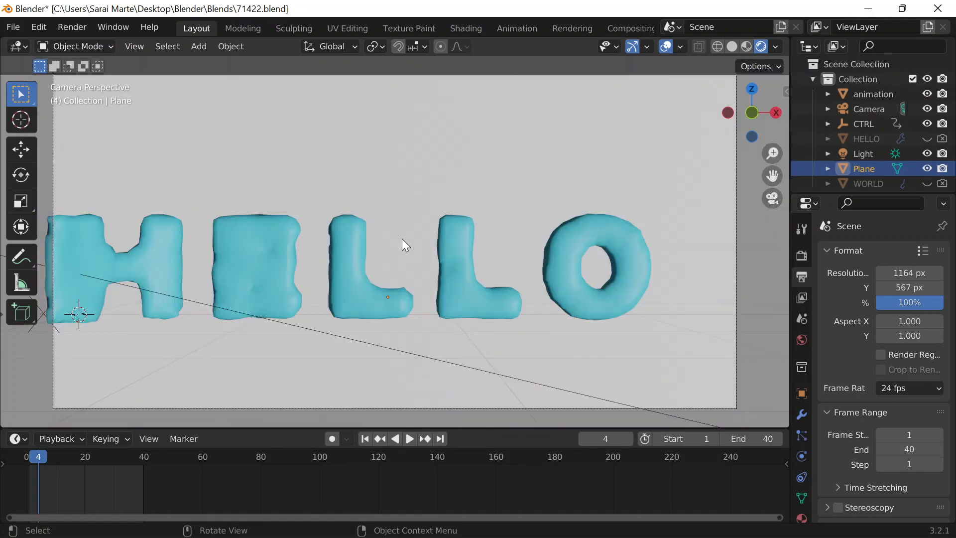
key(ctrl+z)
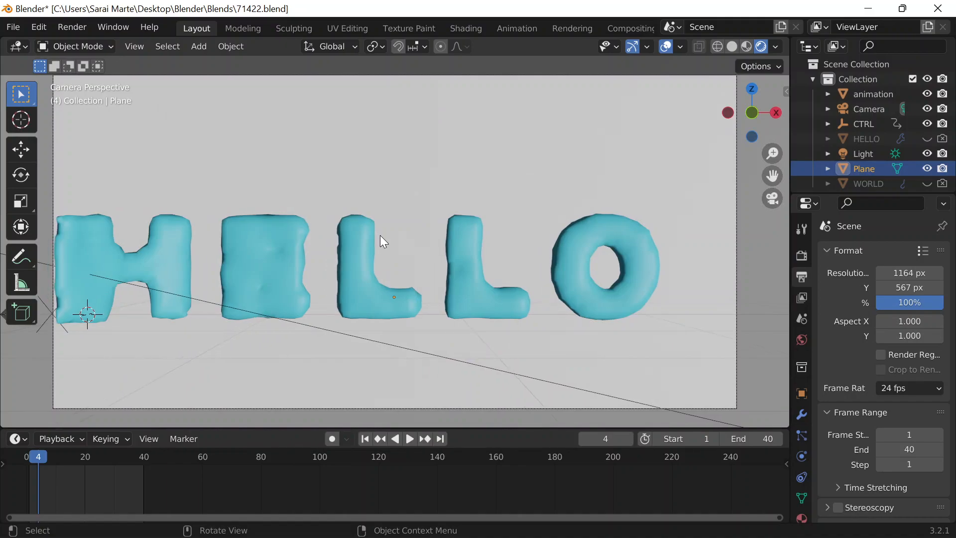
Step: Shift the view slightly and realign the camera so that HELLO sits more centrally in the frame
middle_drag(381, 235, 322, 228)
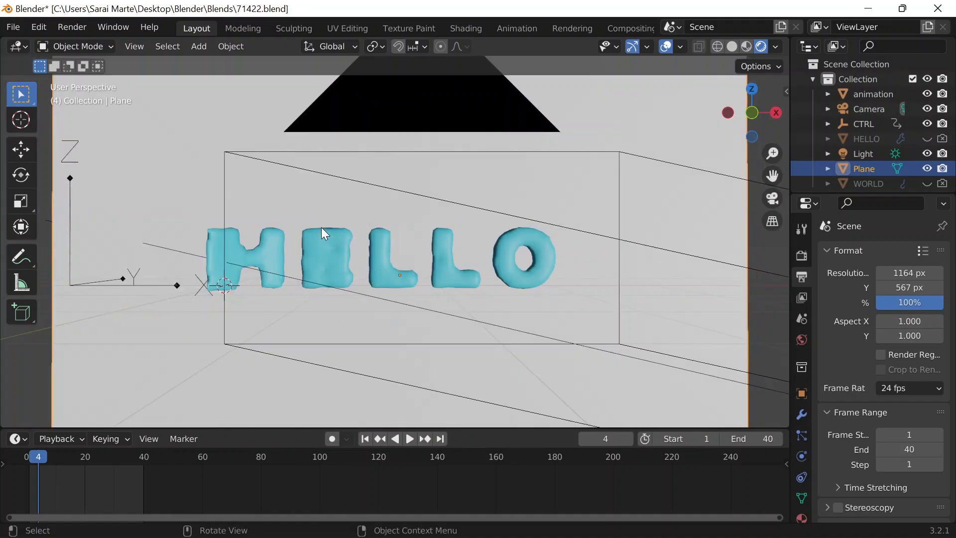
key(KP_0)
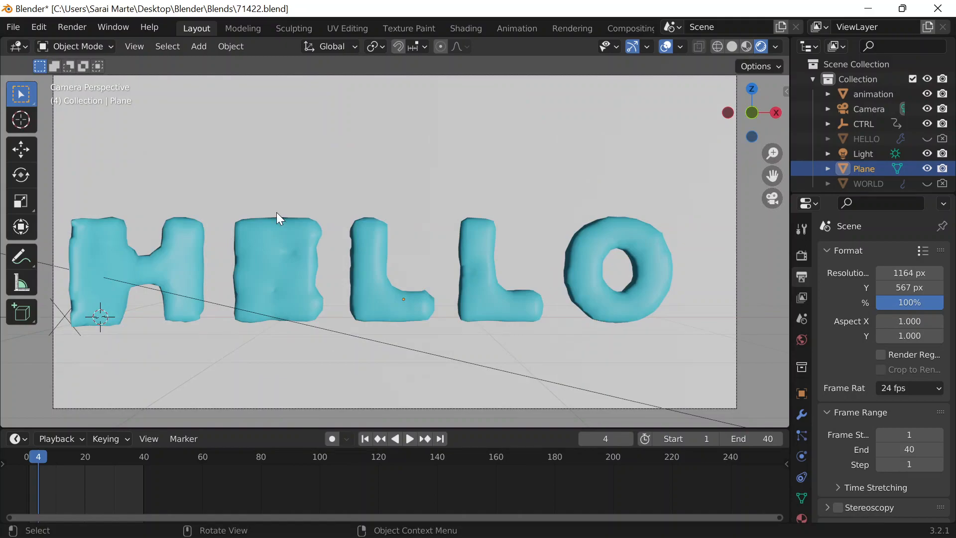
middle_drag(277, 218, 312, 207)
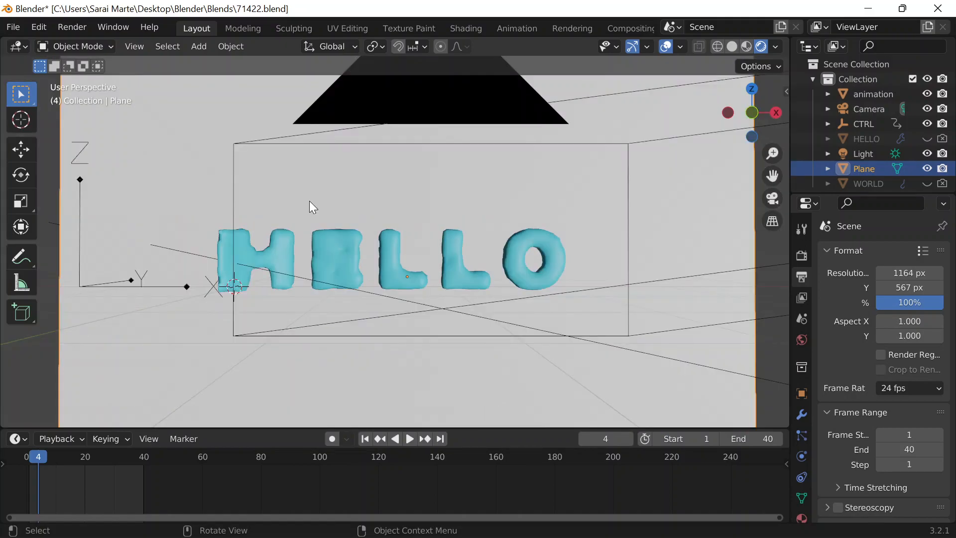
key(KP_0)
Step: Play the morph to check the closer framing, stop it at frame 23 and return to the camera view
click(409, 438)
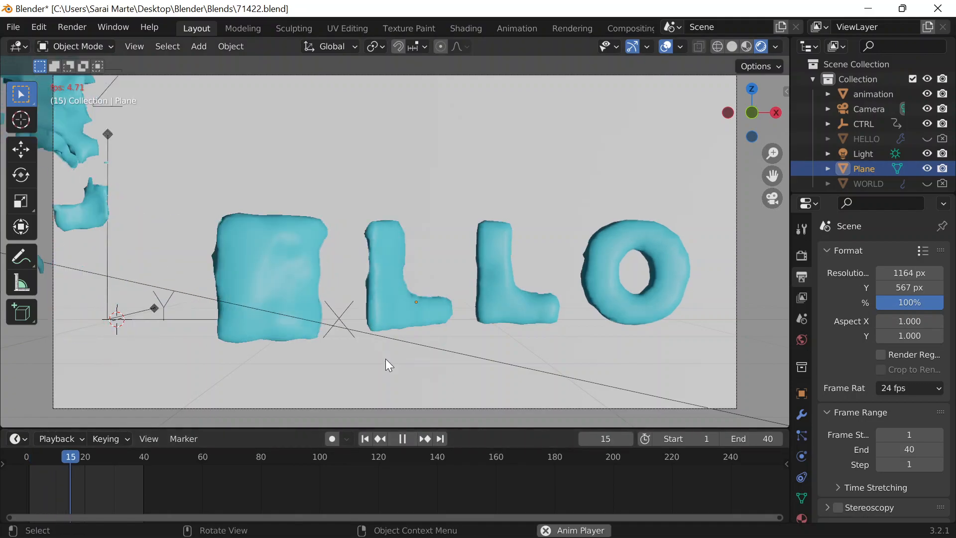
key(KP_0)
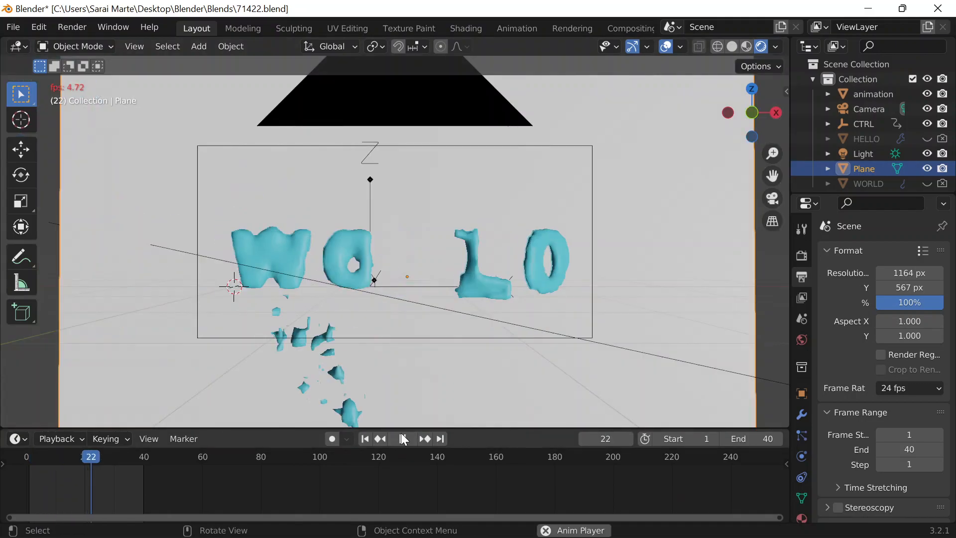
click(404, 440)
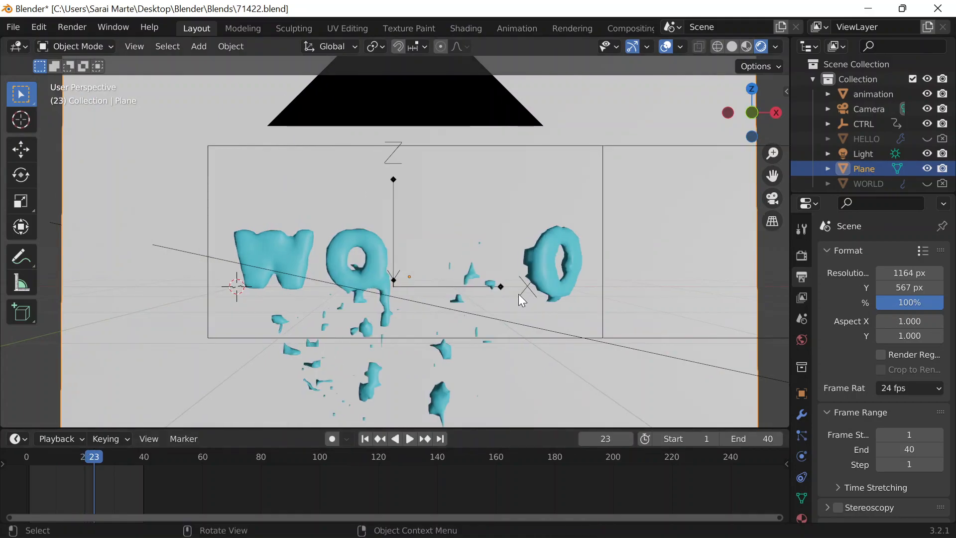
key(KP_0)
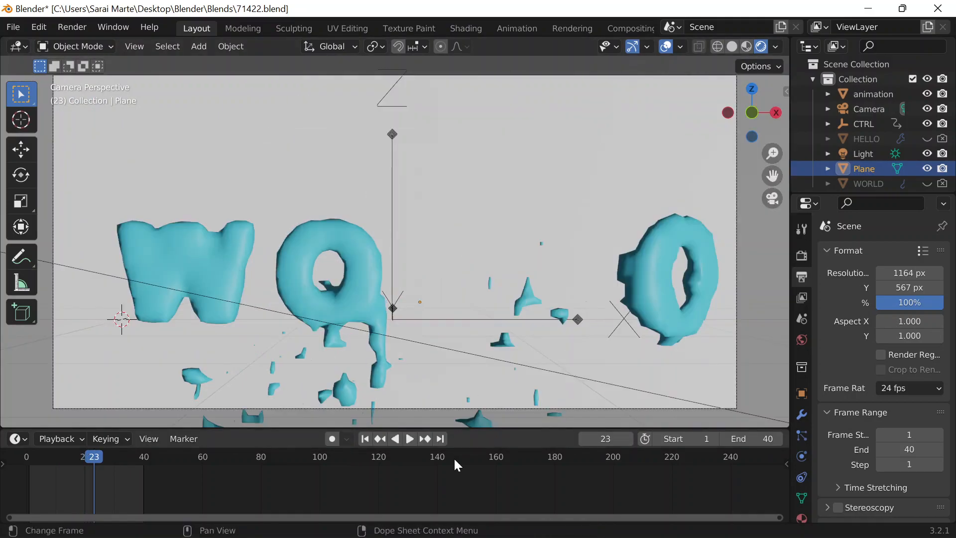
Step: Play the morph while realigning the camera slightly farther back until WORLD fits in the frame with margins, and stop at frame 15
click(408, 435)
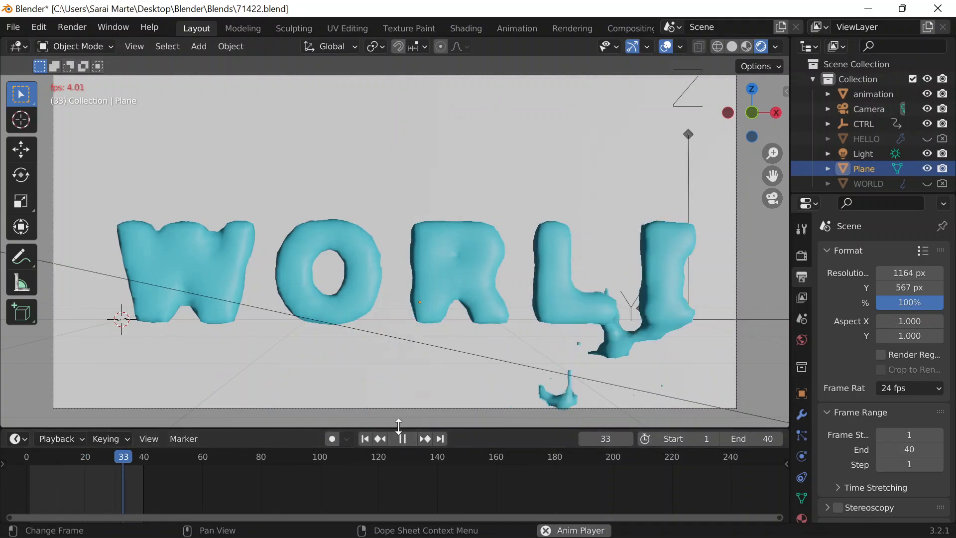
key(KP_0)
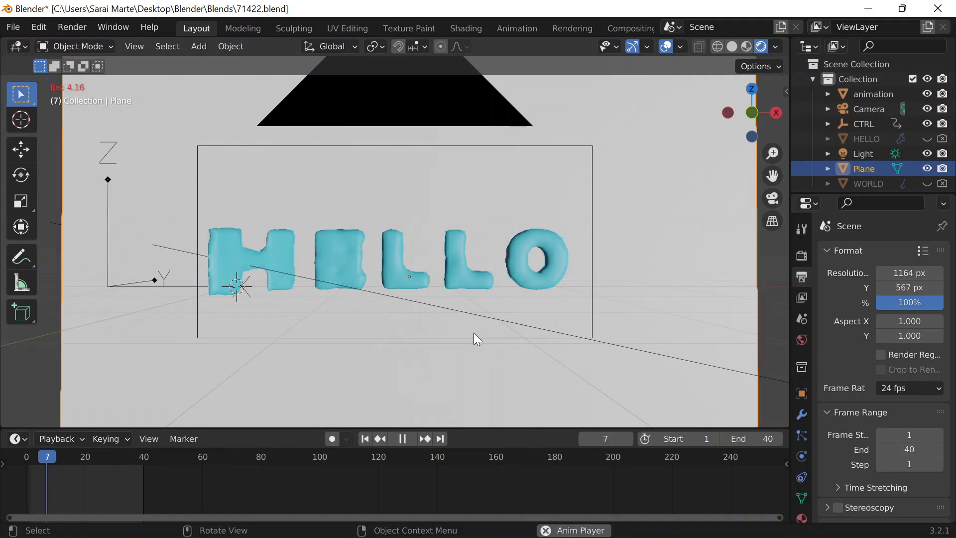
key(KP_0)
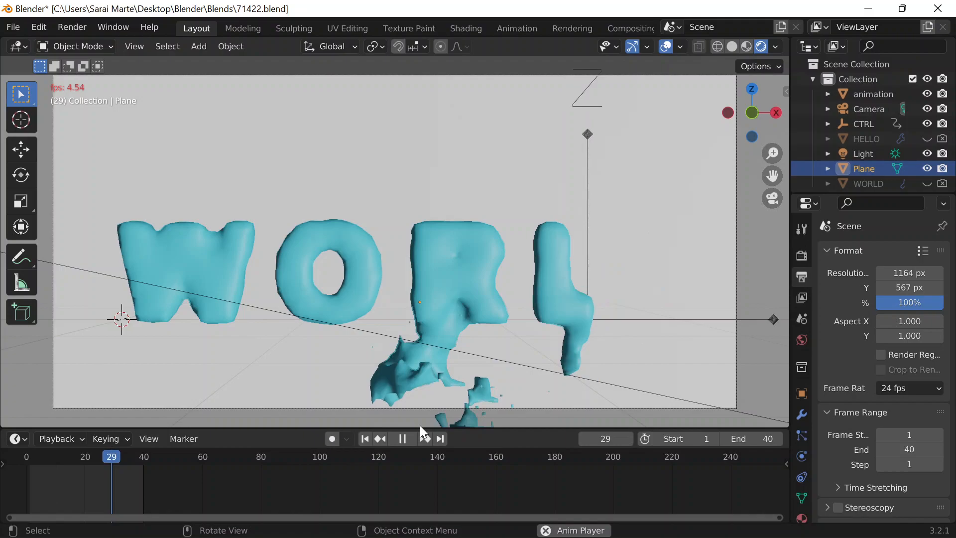
key(KP_0)
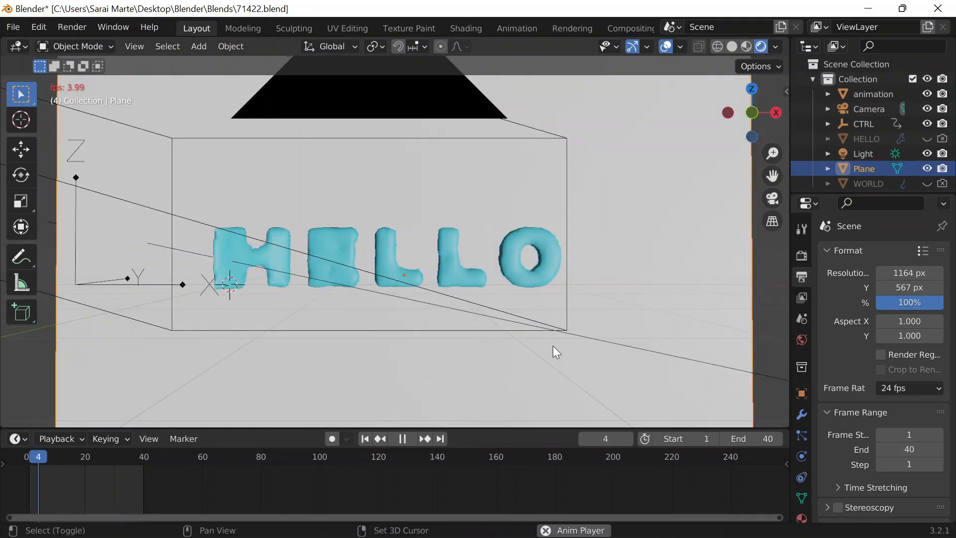
key(KP_0)
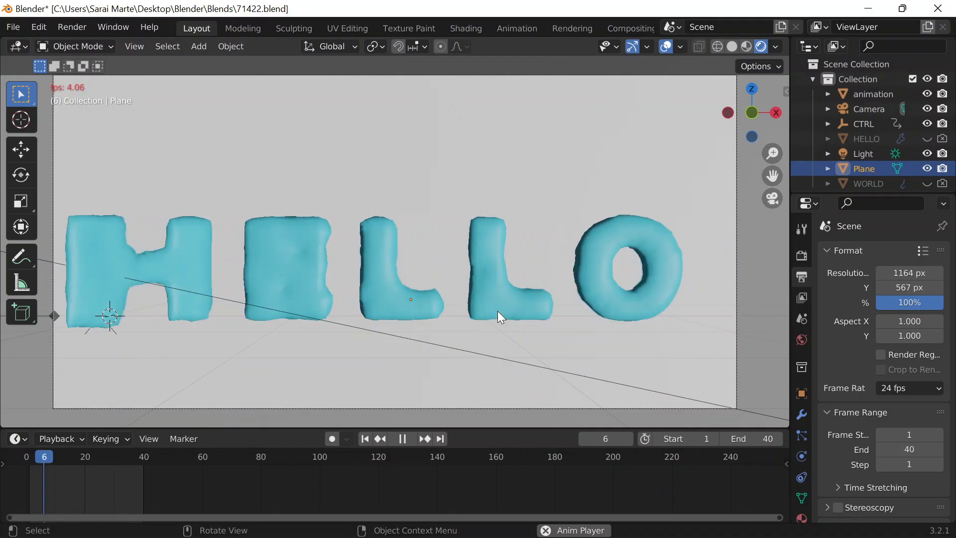
key(KP_0)
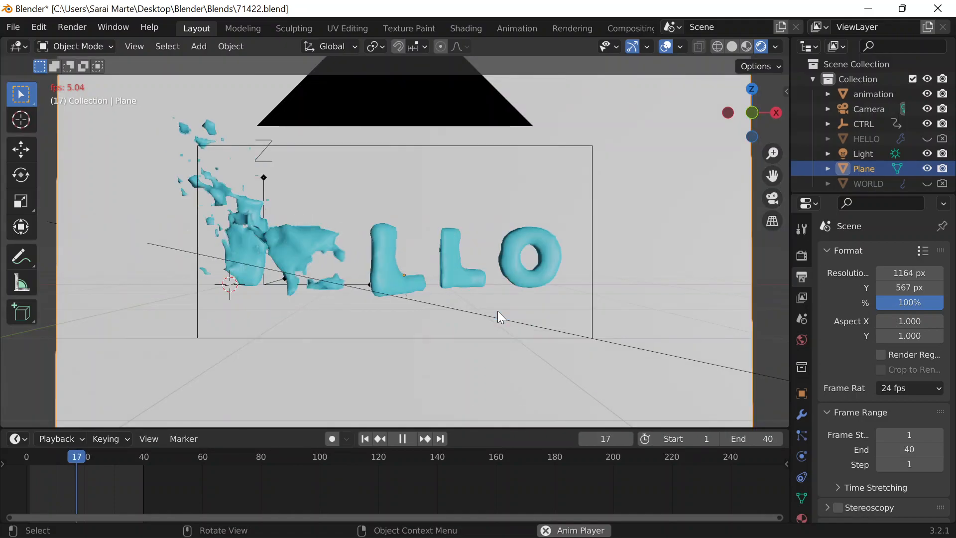
key(KP_0)
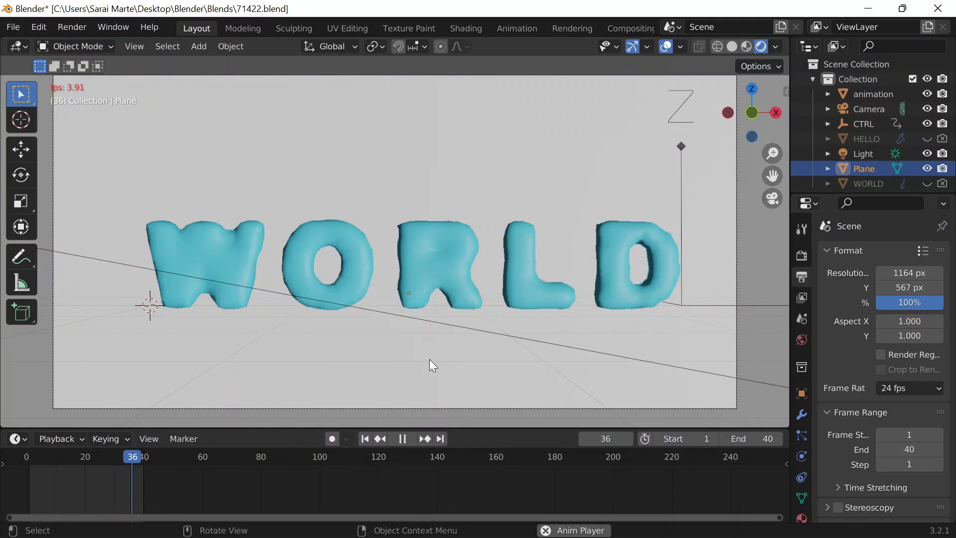
scroll(429, 360, down, 4)
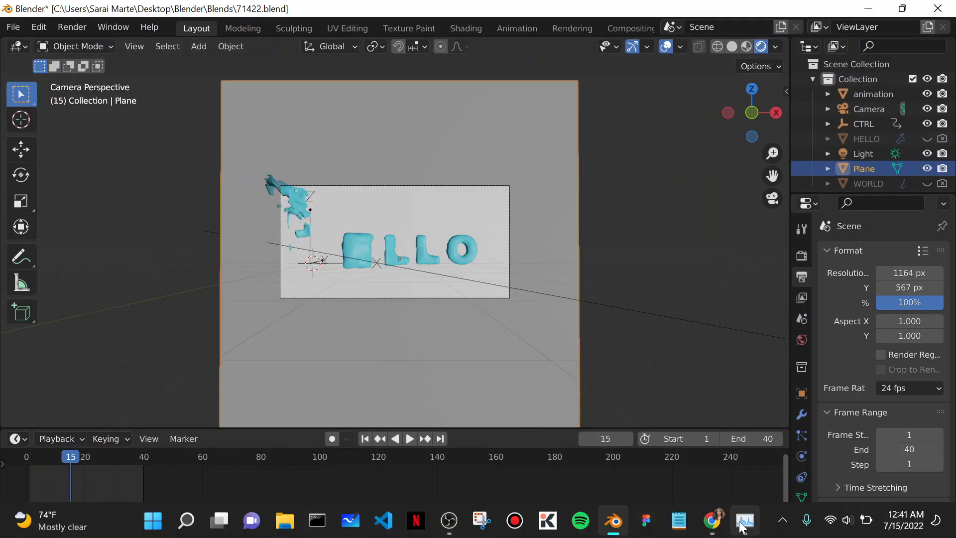
Step: Switch to the Coolors palette in the browser, lock the Sky Blue Crayola color and copy its hex code 54DEFD
click(742, 527)
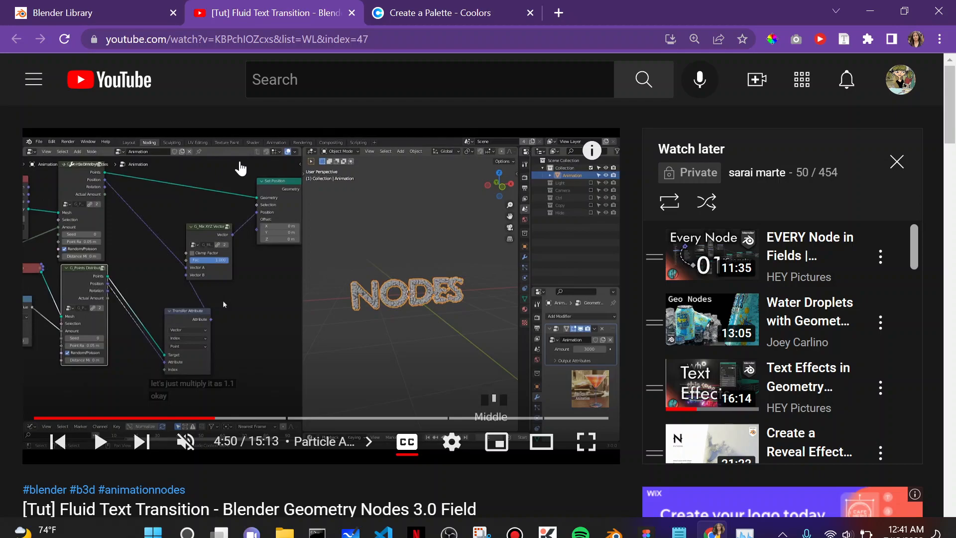
key(ctrl+Tab)
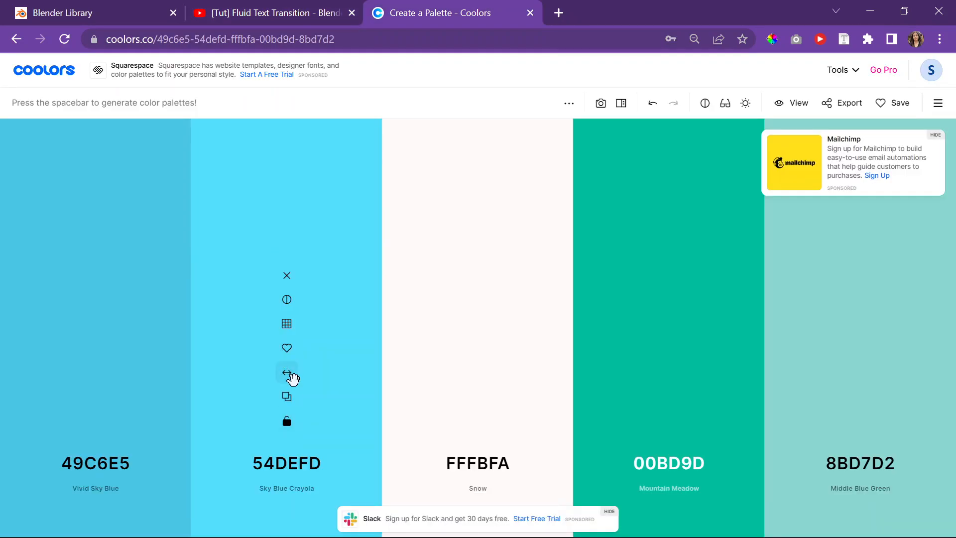
click(290, 300)
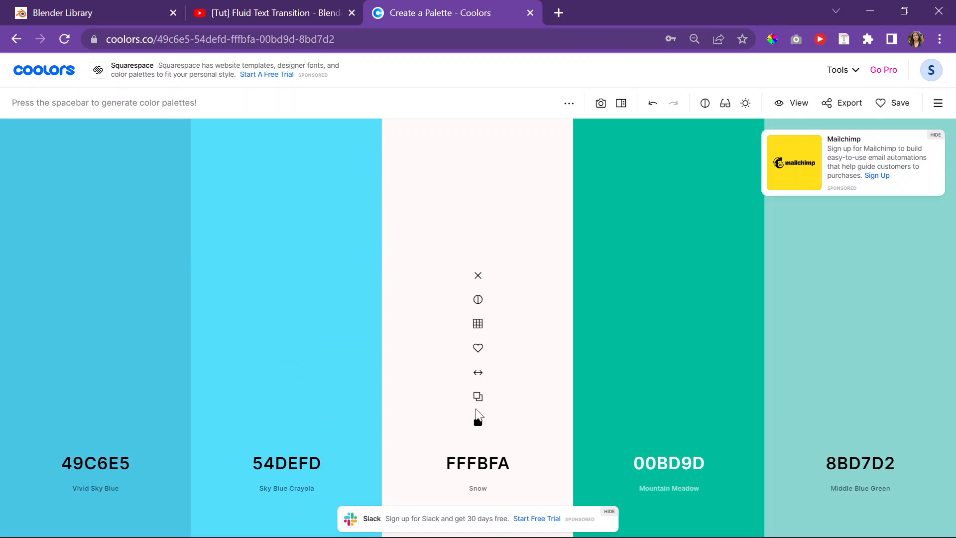
click(286, 424)
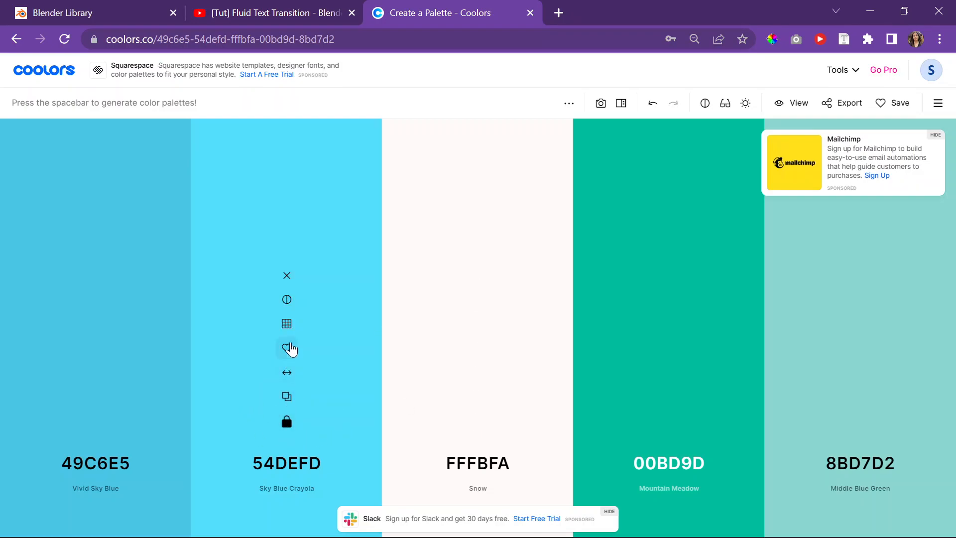
click(287, 396)
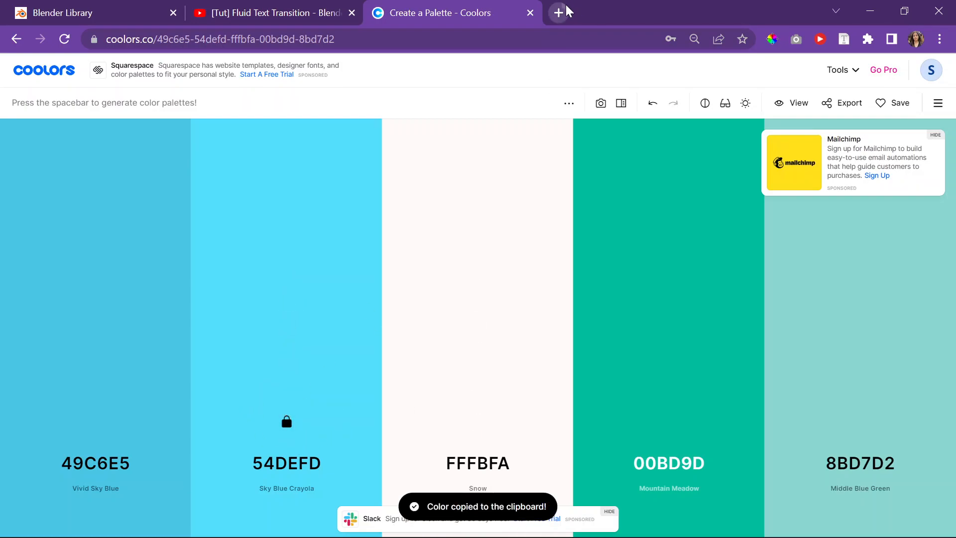
Step: Search the web for "color contrast" in a new browser tab
click(560, 12)
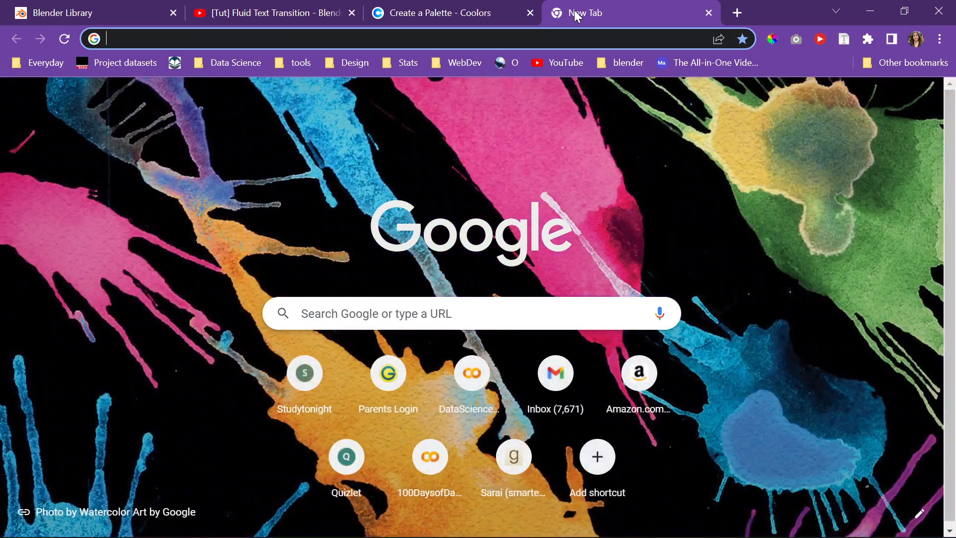
text(color)
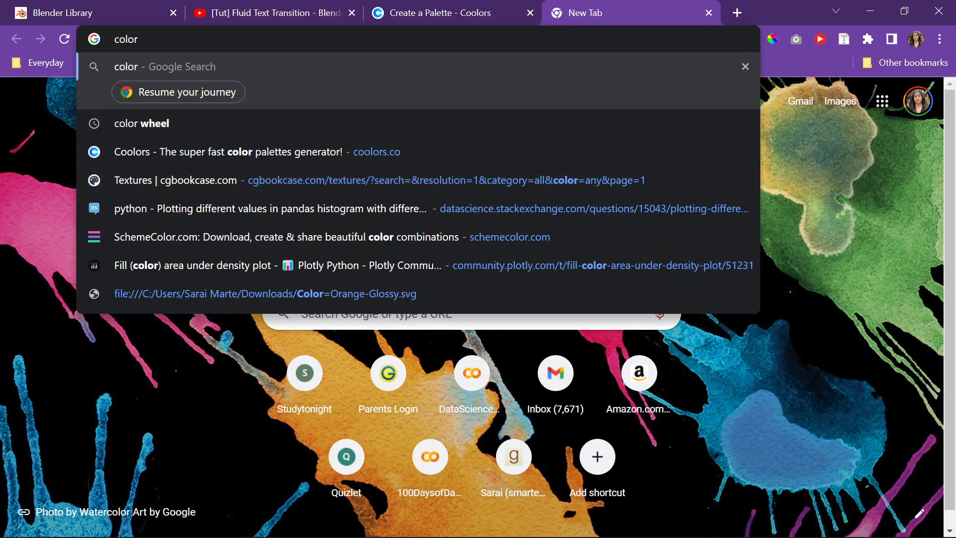
text( an)
key(BackSpace)
key(BackSpace)
text(co)
text(mp)
key(BackSpace)
key(BackSpace)
text(contrast)
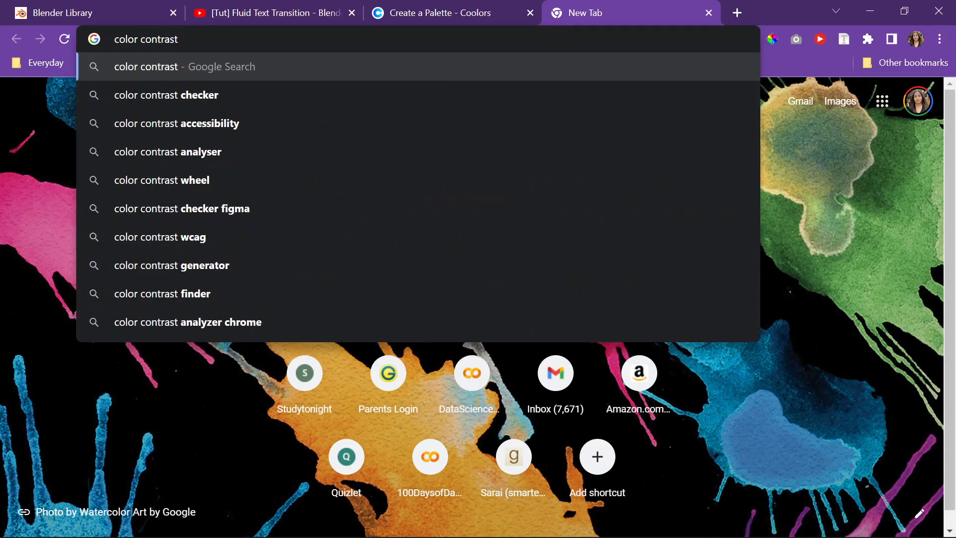
key(Return)
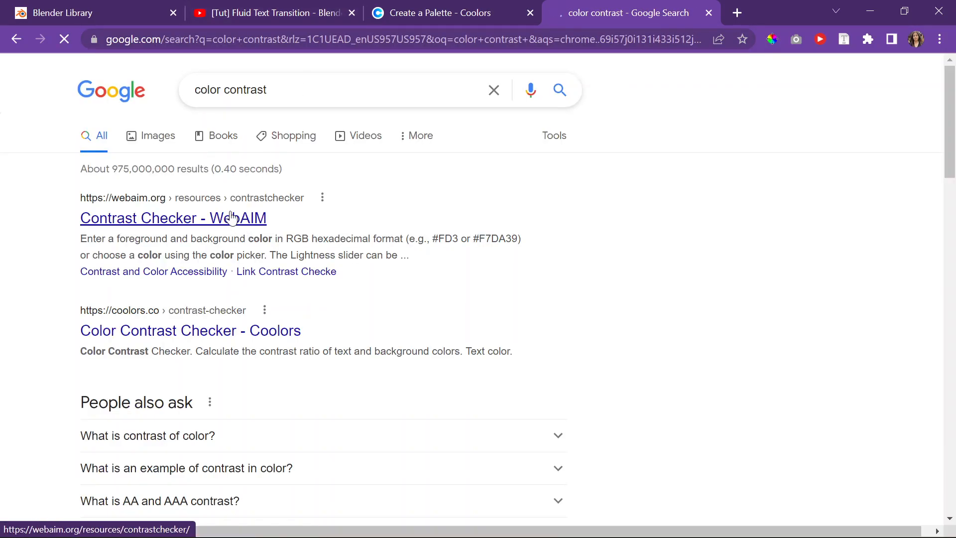
Step: Look at the WebAIM contrast checker, return to the search results and open the Coolors Color Contrast Checker instead
click(229, 220)
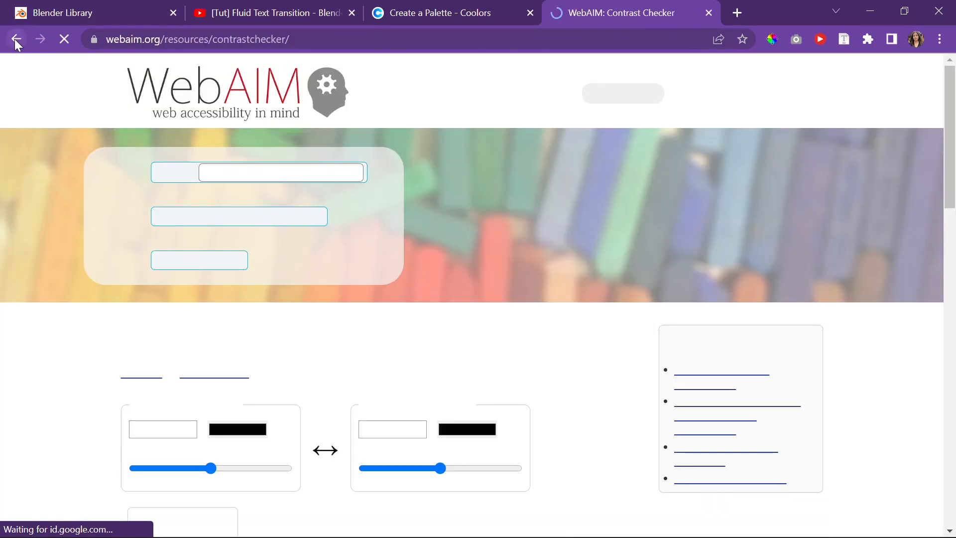
click(16, 39)
scroll(148, 247, down, 1)
click(149, 252)
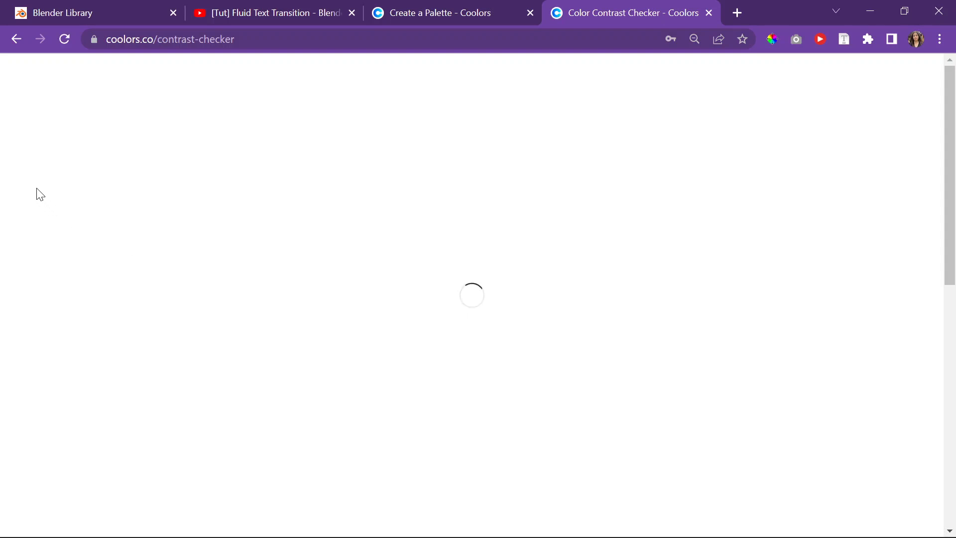
Step: Set the contrast checker's background color to the copied #54DEFD
scroll(246, 294, down, 1)
click(219, 235)
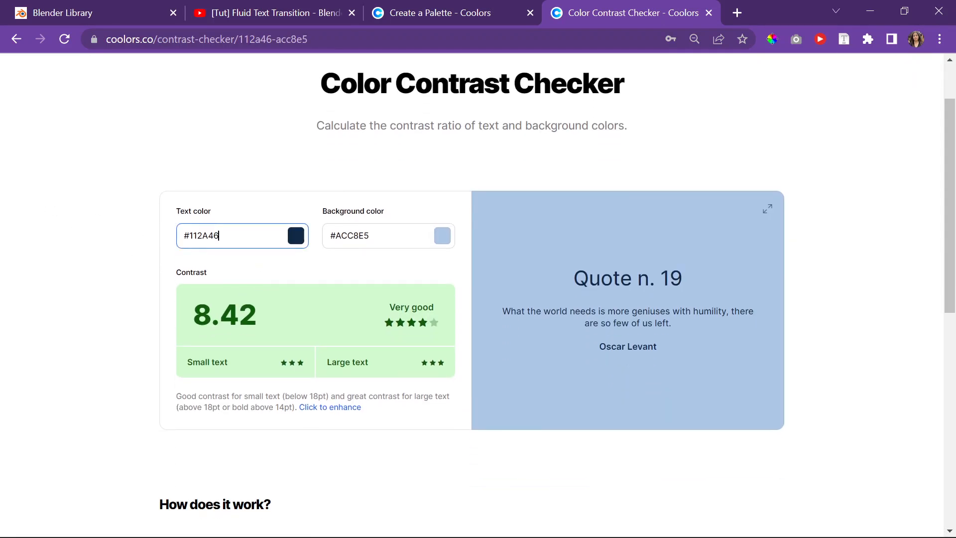
key(Tab)
key(ctrl+v)
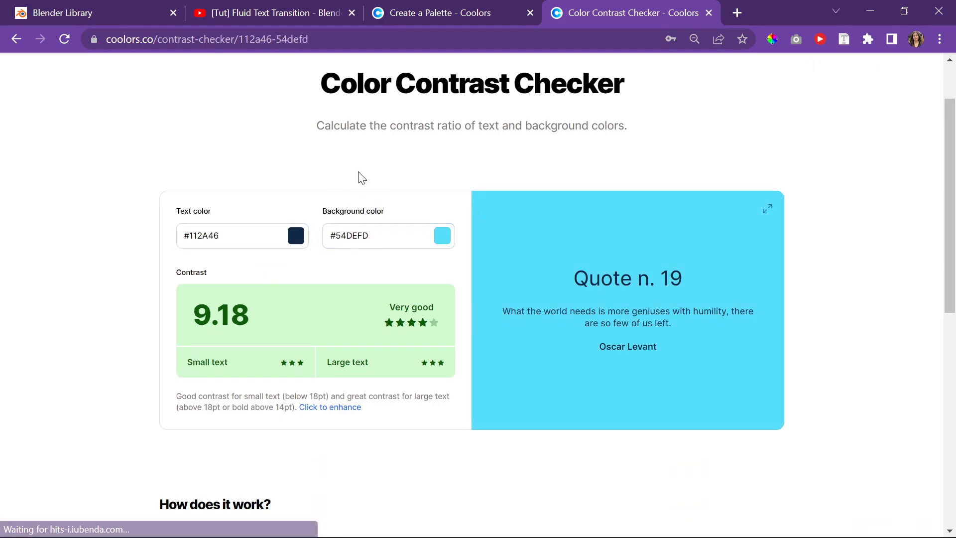
Step: Open the Coolors color picker from the links in the page footer and look up the color #54DEFD
scroll(486, 324, down, 8)
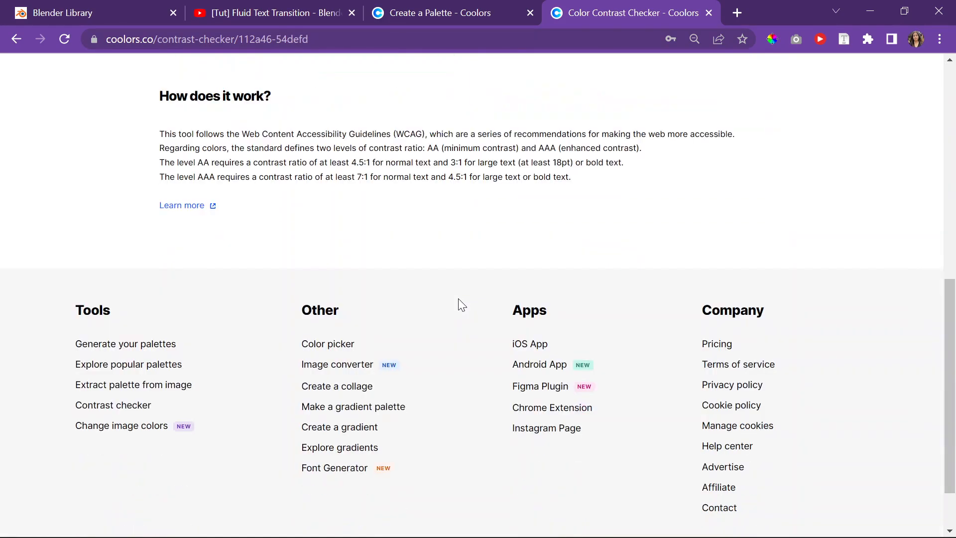
scroll(461, 303, up, 10)
scroll(446, 299, down, 10)
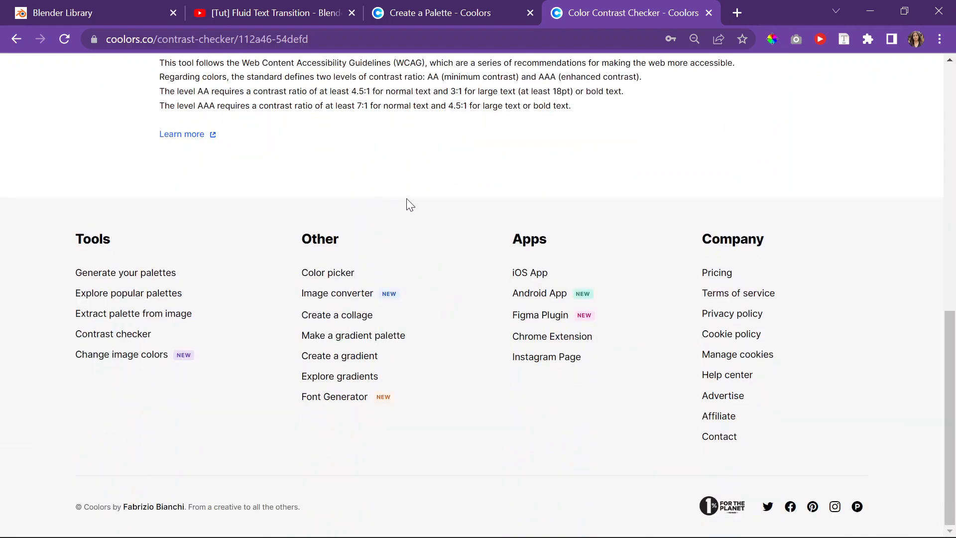
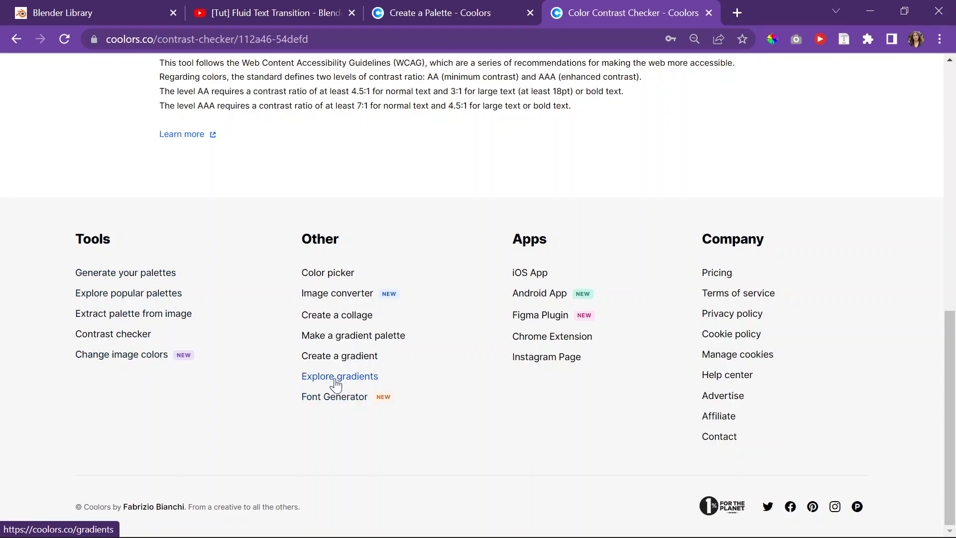
click(326, 275)
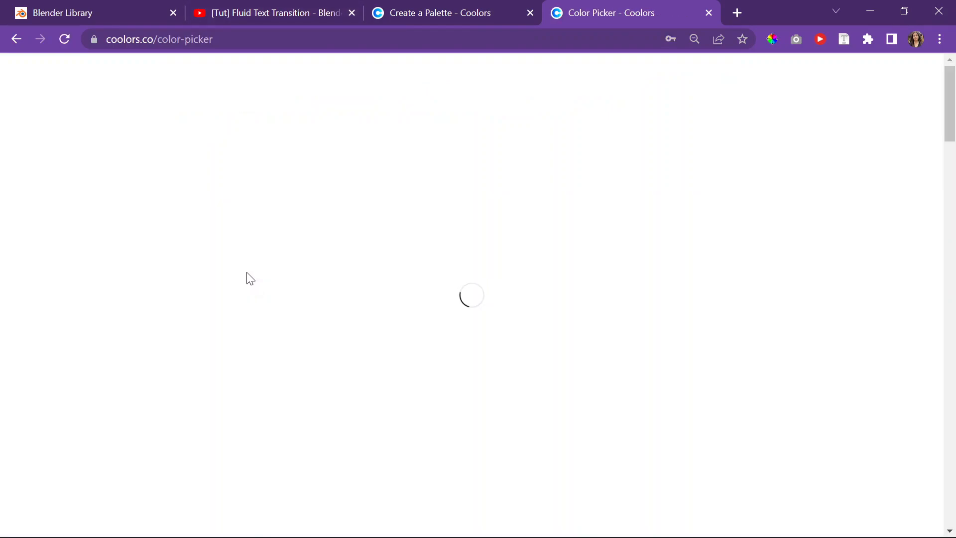
scroll(246, 272, down, 1)
drag(233, 227, 136, 217)
text(#54DEFD)
Step: Copy the orange complementary color from the color harmonies for #54DEFD and return to Blender
scroll(341, 225, down, 10)
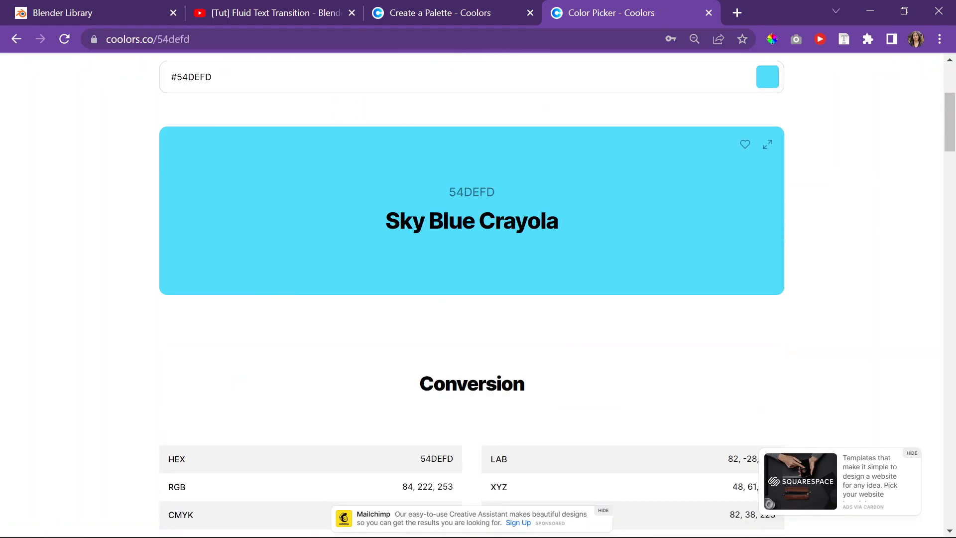
scroll(340, 225, down, 9)
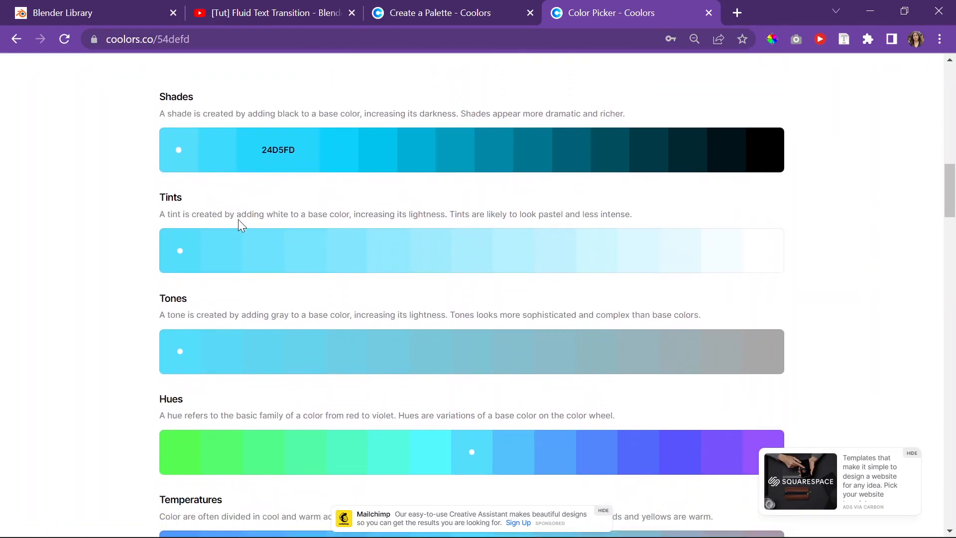
scroll(426, 302, up, 3)
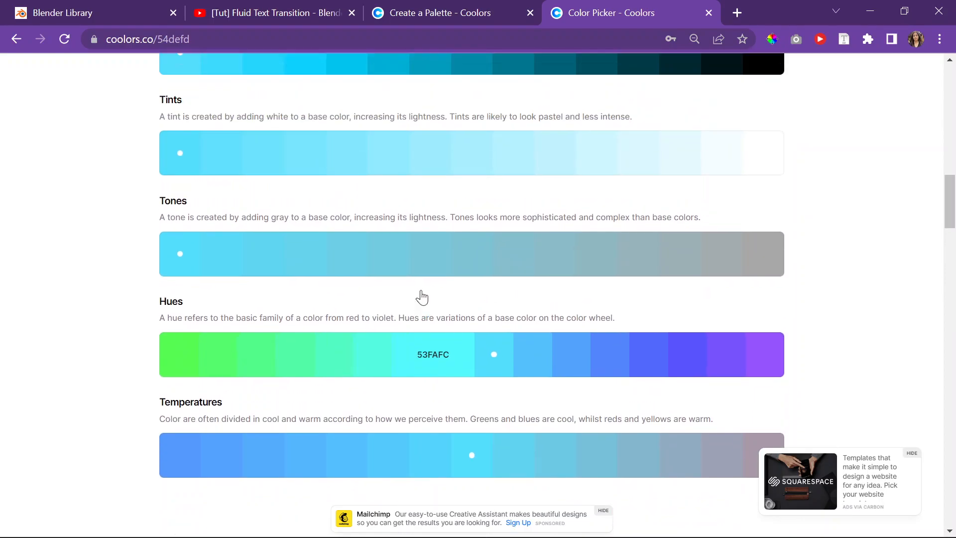
scroll(417, 295, down, 9)
scroll(163, 248, down, 2)
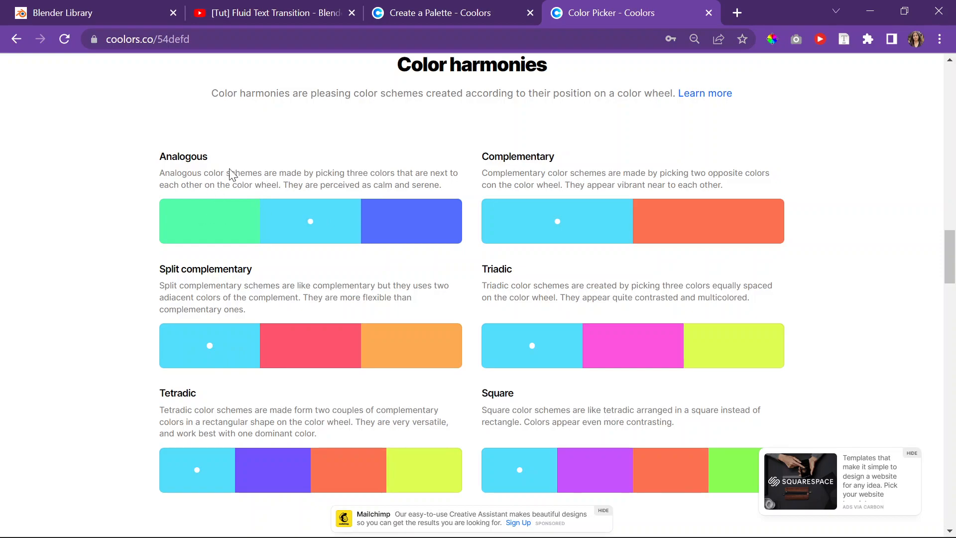
scroll(598, 147, down, 2)
scroll(473, 172, up, 2)
click(683, 222)
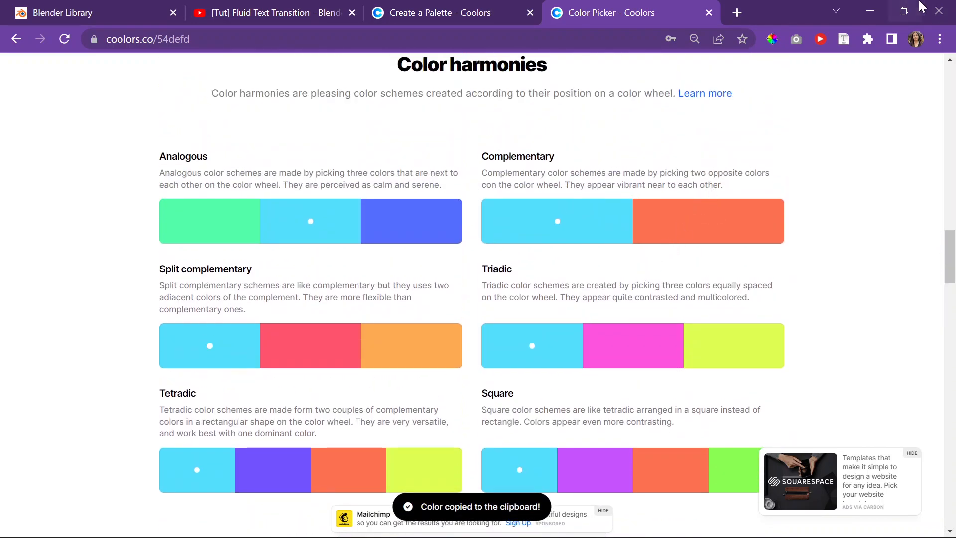
click(870, 11)
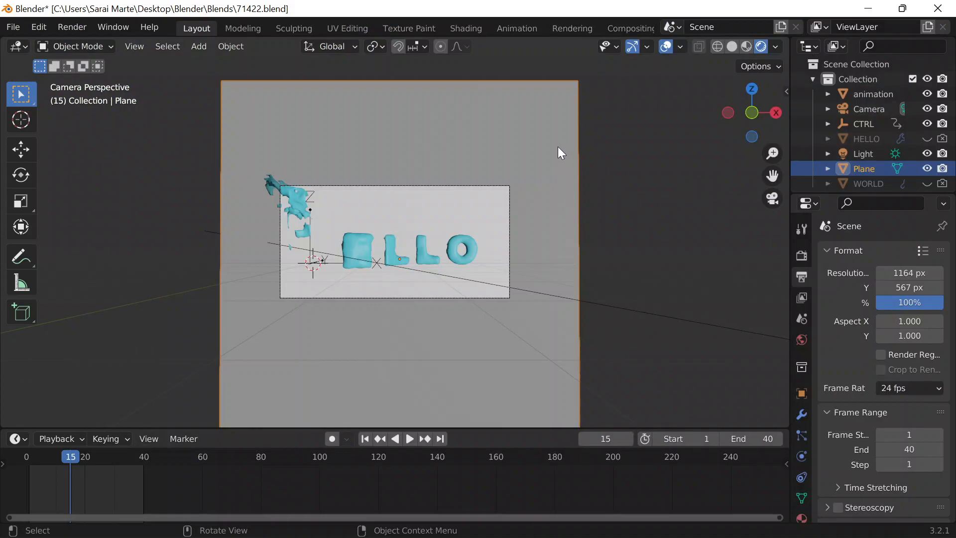
Step: Realign the camera to a view farther back from the text and play the morph briefly, stopping at frame 16
key(KP_0)
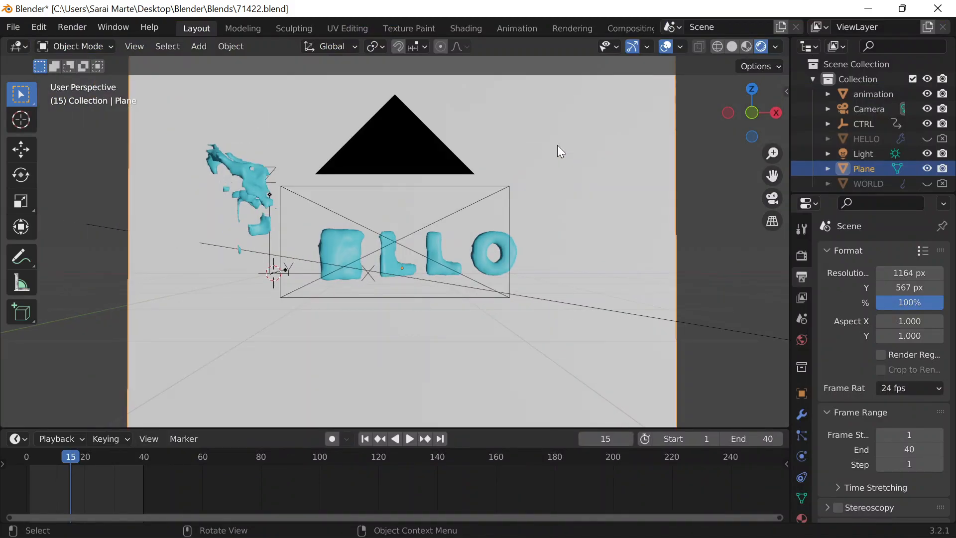
scroll(557, 145, down, 4)
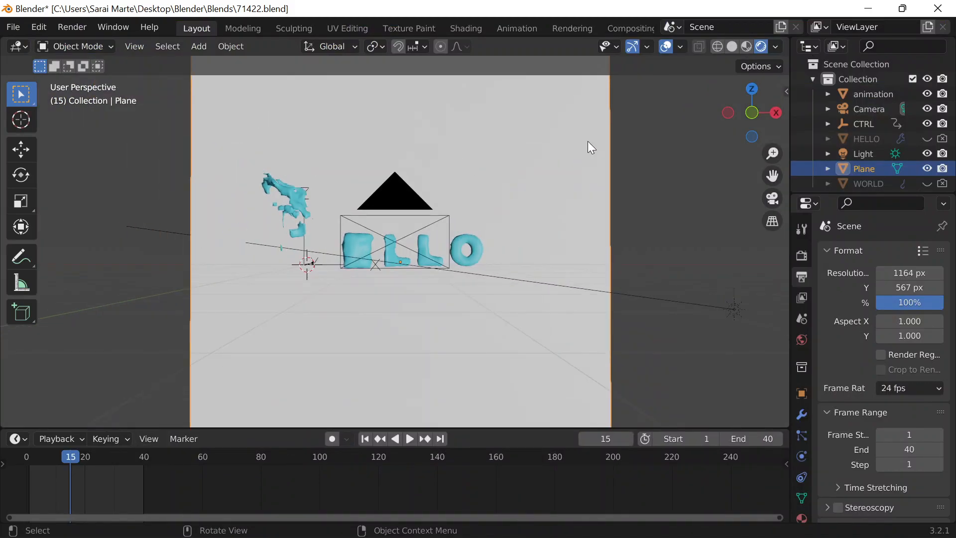
key(KP_0)
scroll(518, 180, up, 2)
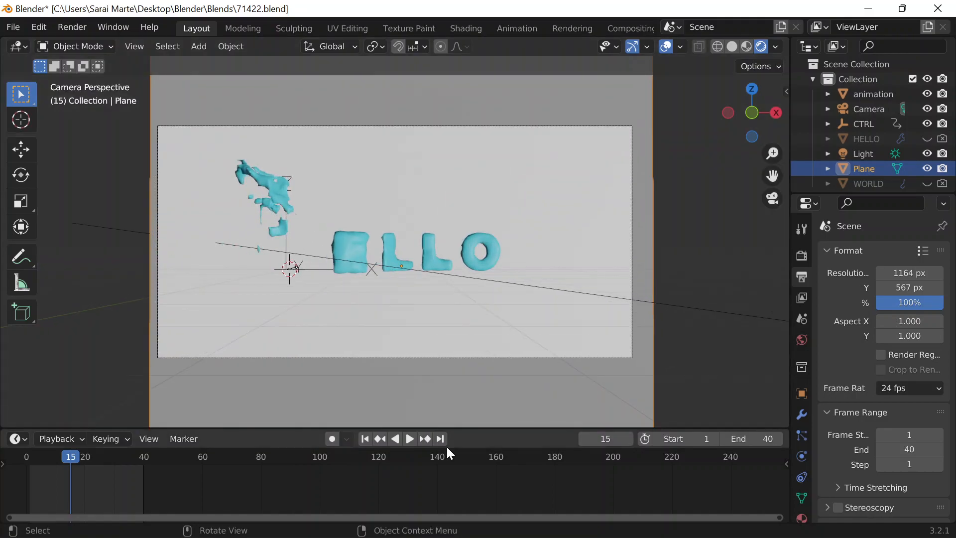
click(408, 439)
click(408, 436)
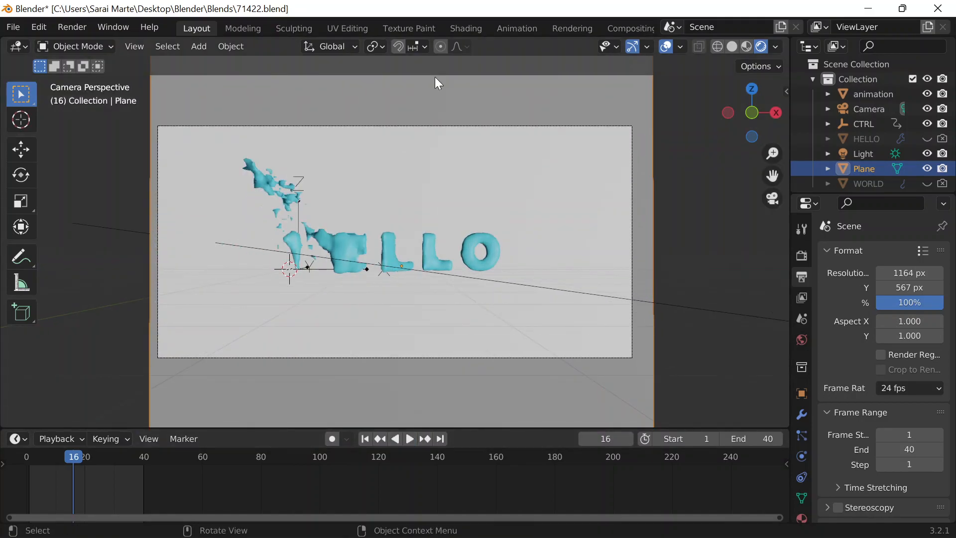
Step: Apply the copied orange complementary color as the base color of the backdrop plane's material
key(KP_0)
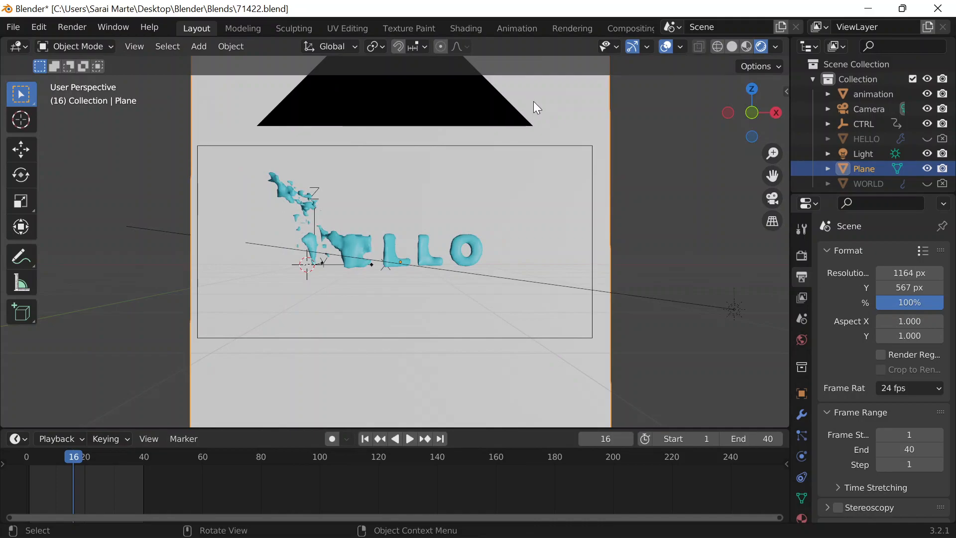
click(802, 518)
click(906, 472)
click(846, 405)
text(F07252)
key(Return)
scroll(554, 221, up, 3)
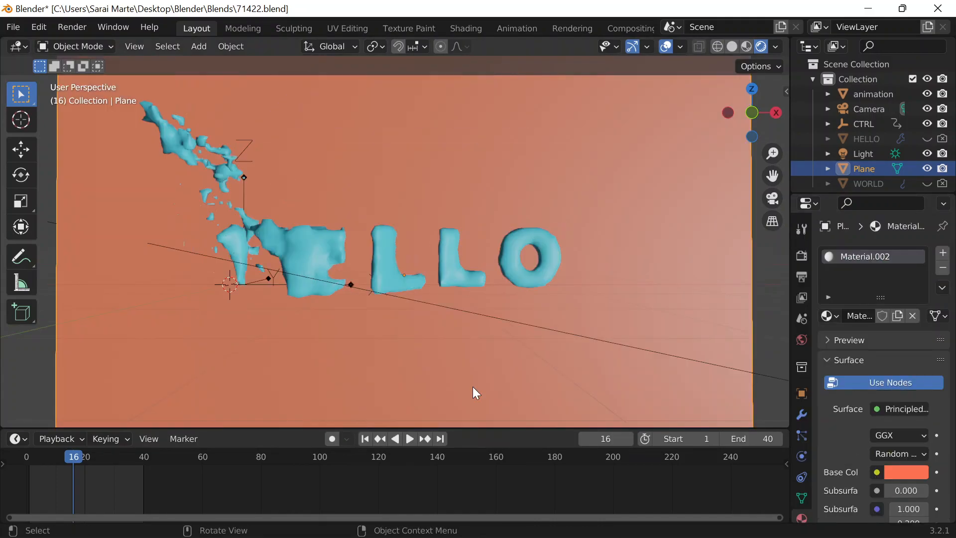
Step: Reset the timeline to frame 1 and play the HELLO-to-WORLD morph through the camera against the orange backdrop
click(409, 440)
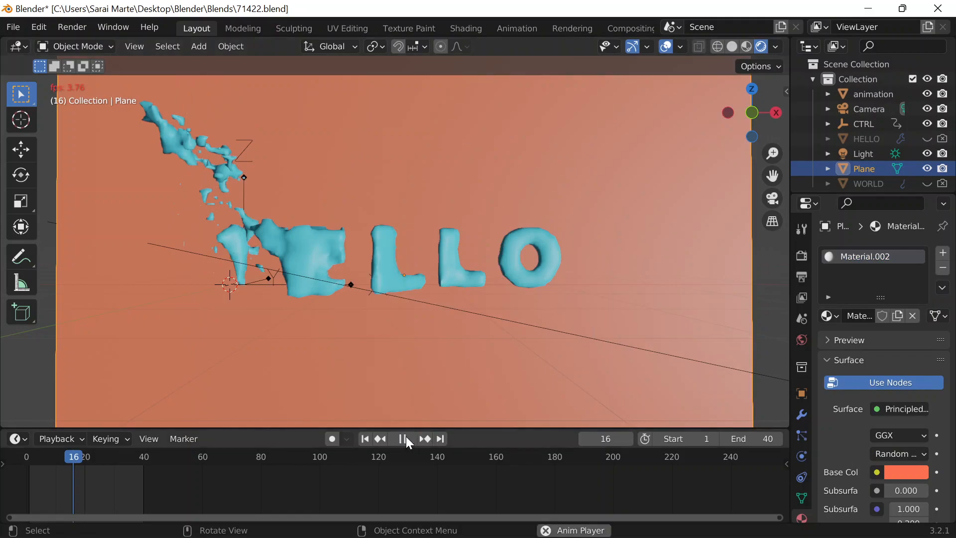
click(403, 438)
scroll(512, 293, down, 4)
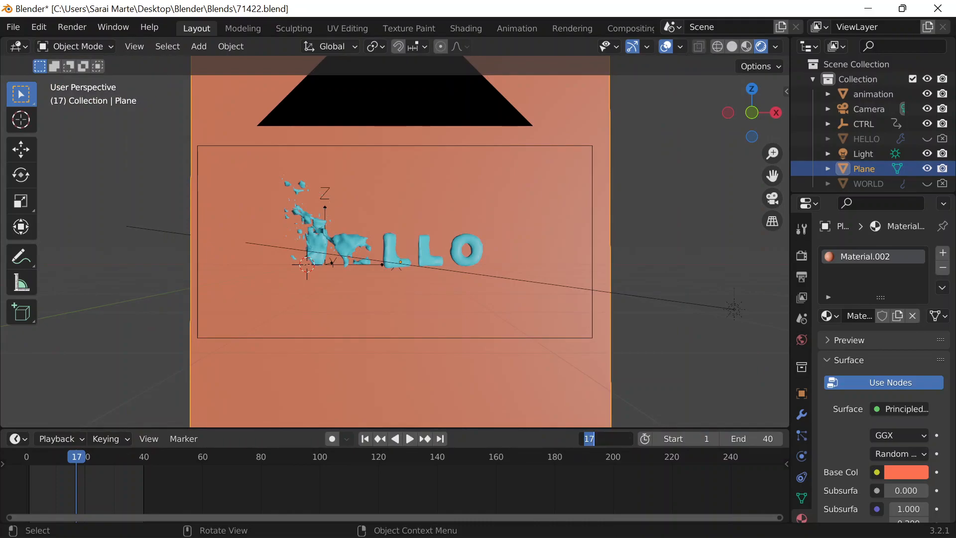
text(1)
key(Return)
key(KP_0)
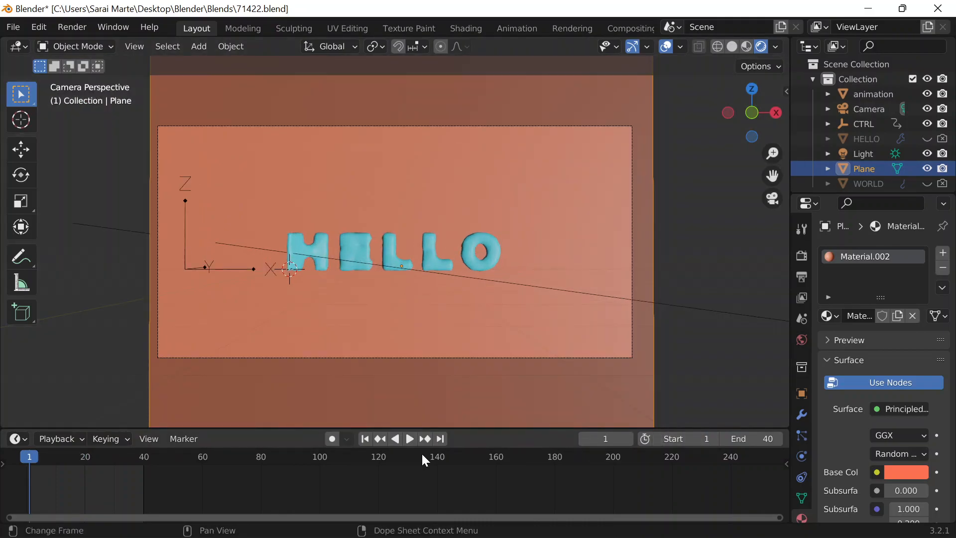
click(413, 439)
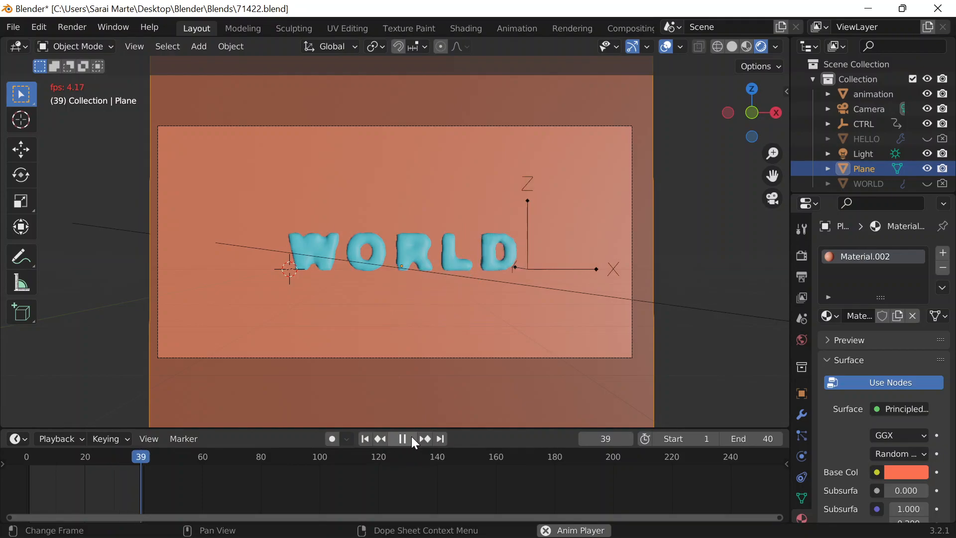
key(space)
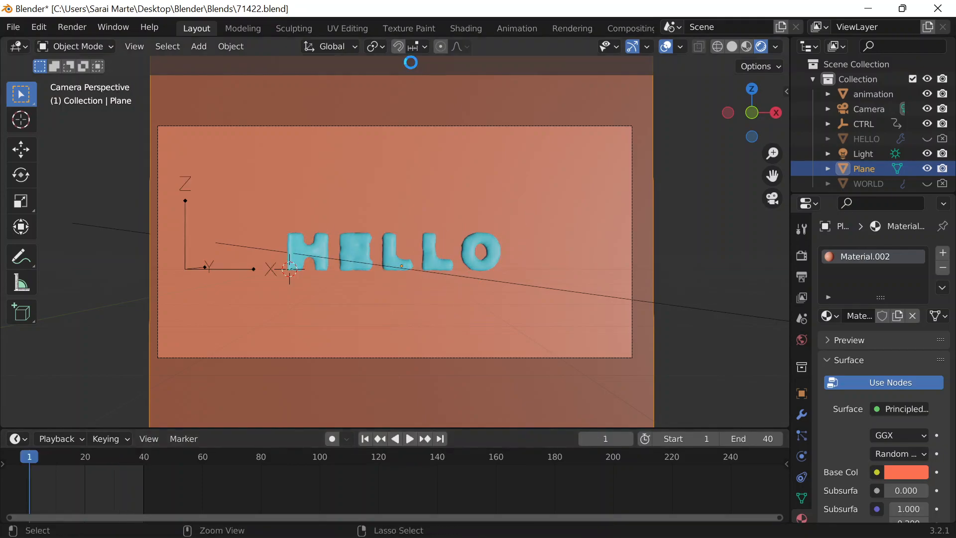
Step: Browse for the render output location in Desktop\Blender\Animations and create a folder there named 71422hello_world
click(801, 276)
drag(718, 236, 668, 236)
scroll(845, 390, down, 10)
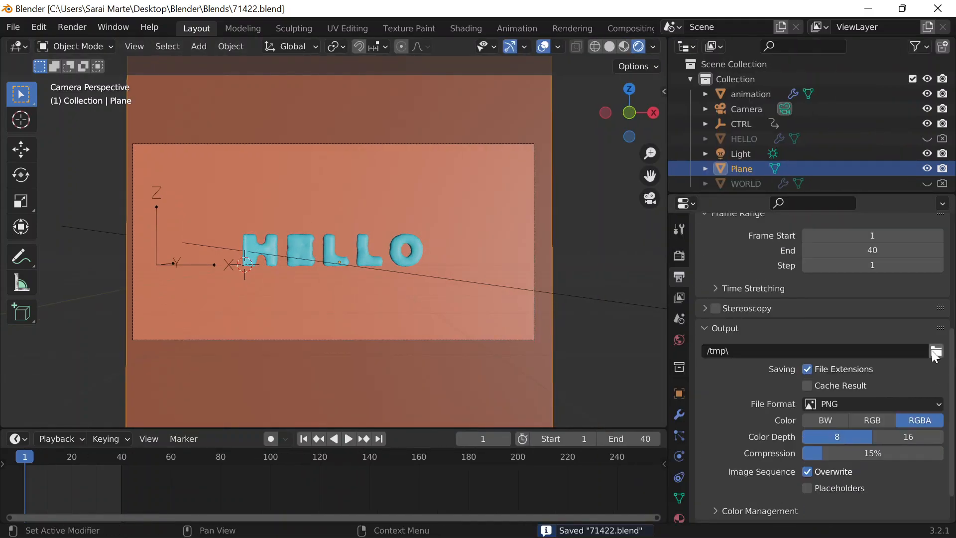
click(937, 352)
click(167, 166)
click(234, 193)
click(234, 178)
click(351, 164)
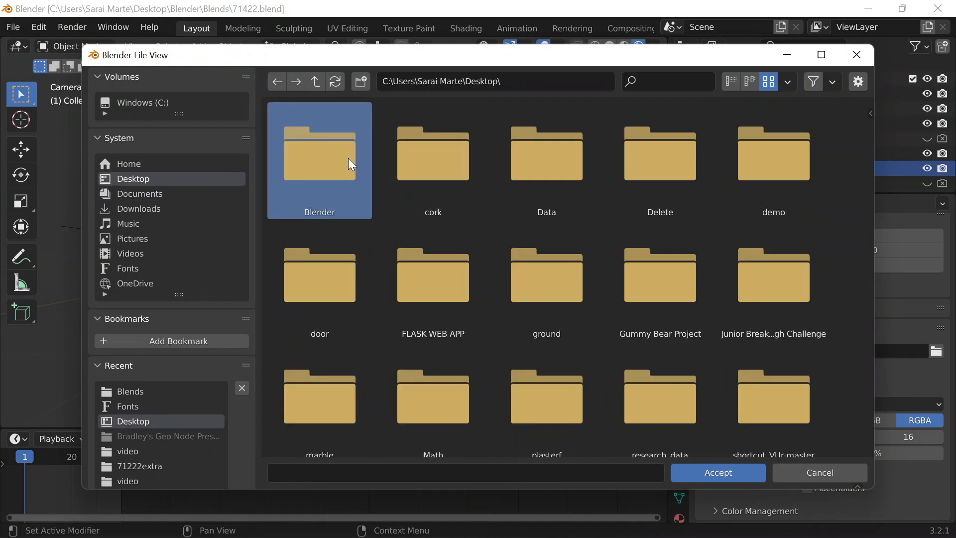
double_click(348, 158)
double_click(339, 160)
click(361, 81)
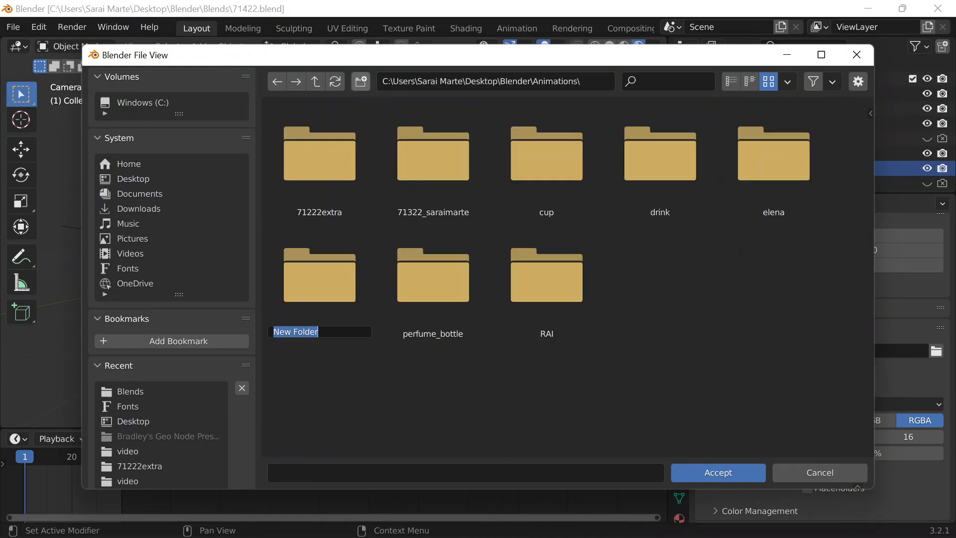
text(71422hello_wor)
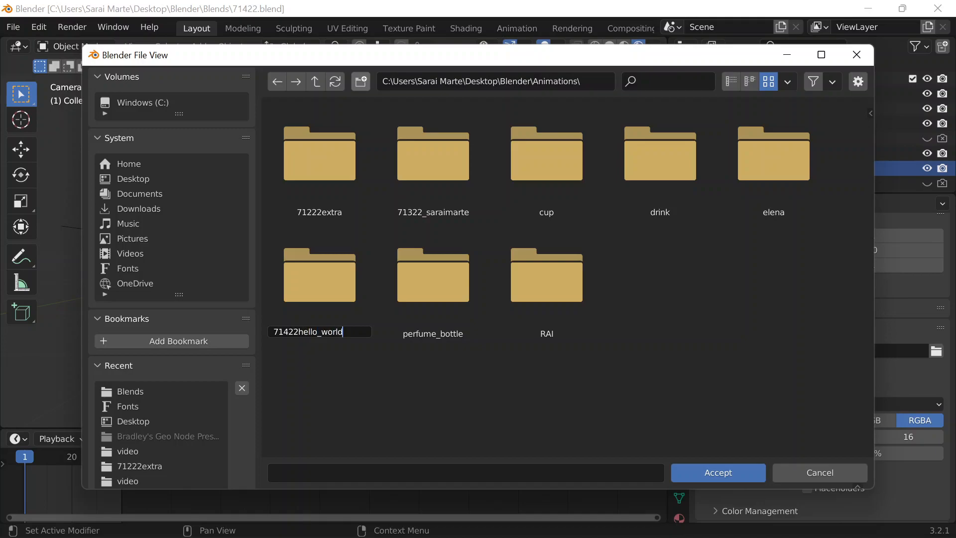
key(Return)
Step: Open the new 71422hello_world folder and accept it as the render output path
double_click(358, 320)
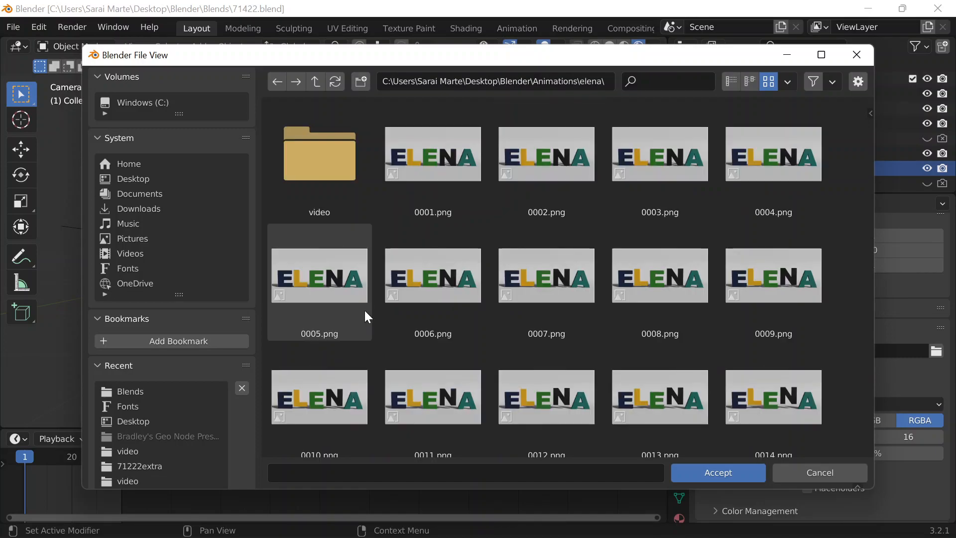
click(277, 81)
click(790, 188)
double_click(548, 185)
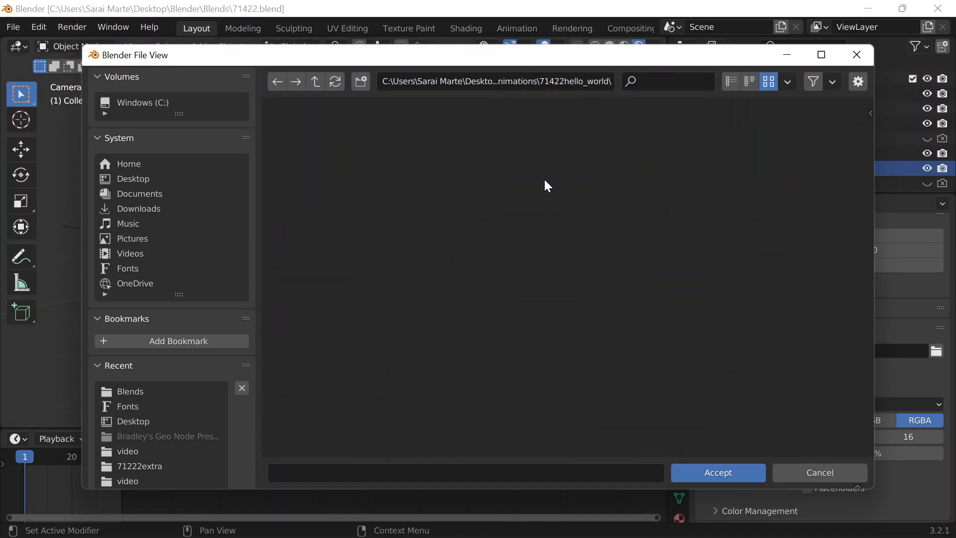
click(723, 472)
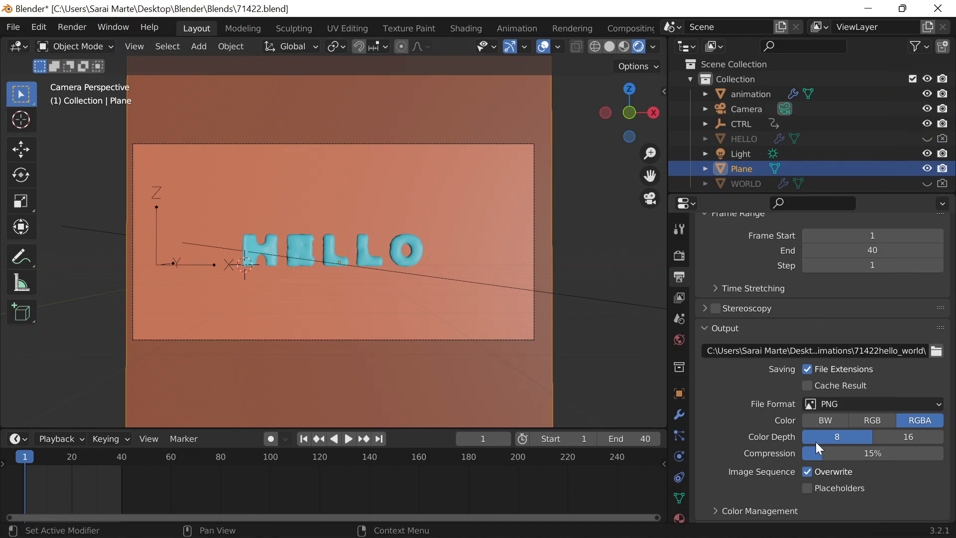
Step: Save the file, render the animation to the output folder, and minimize the render window
scroll(837, 398, down, 2)
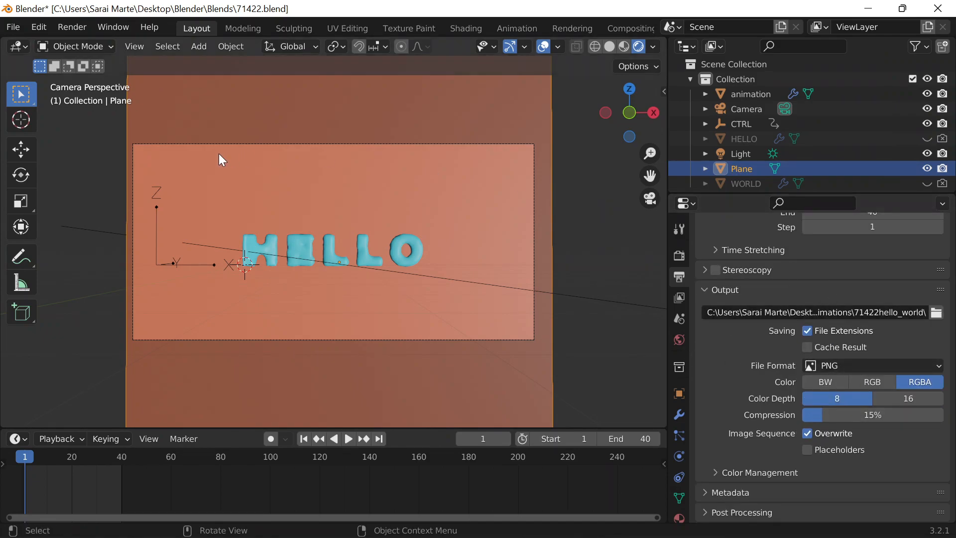
key(ctrl+s)
click(73, 28)
click(102, 62)
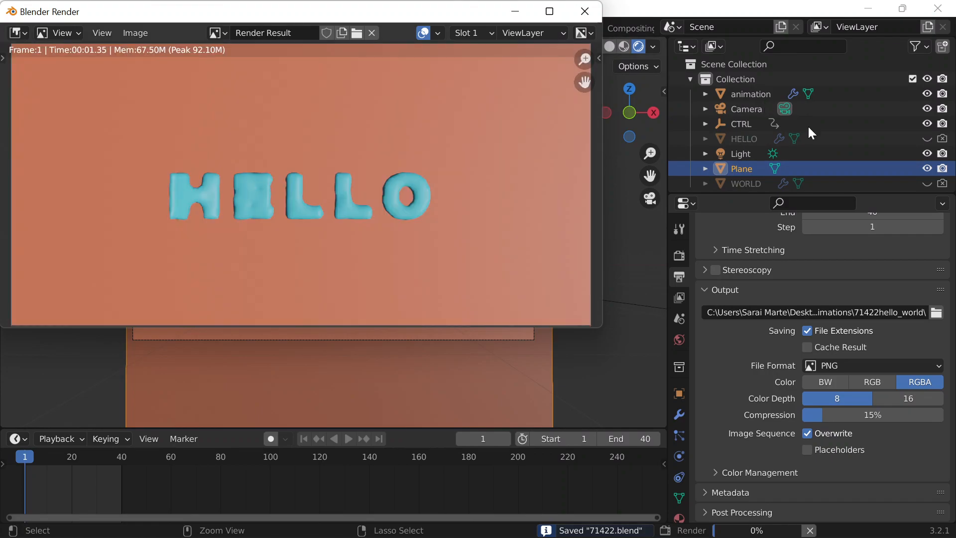
scroll(698, 103, down, 1)
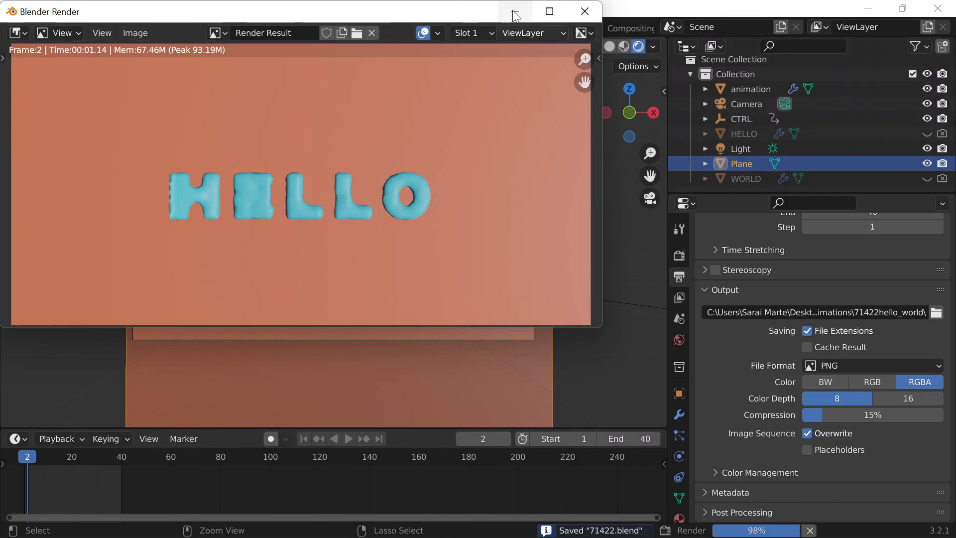
click(515, 13)
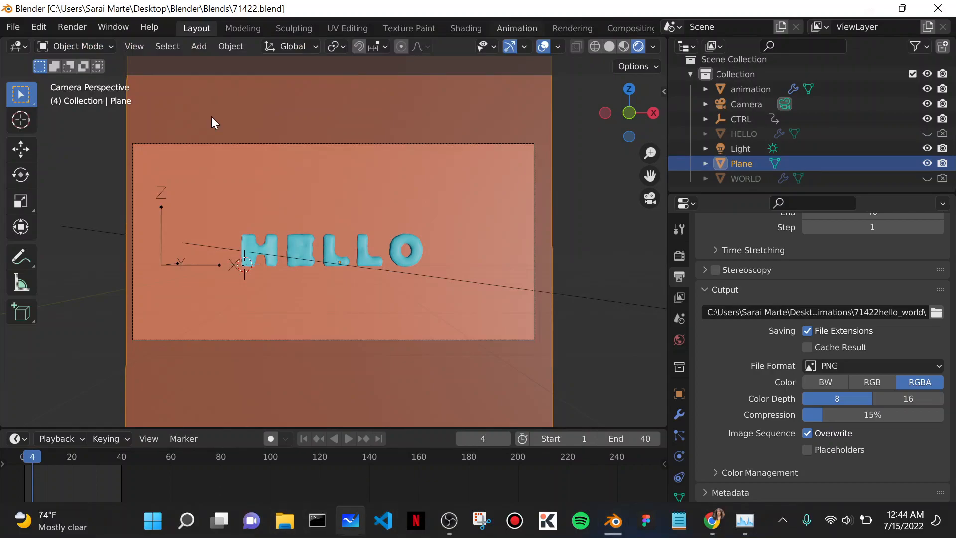
Step: Switch to File Explorer and open Desktop\Blender\Animations\71422hello_world to check the rendered frames
key(super+e)
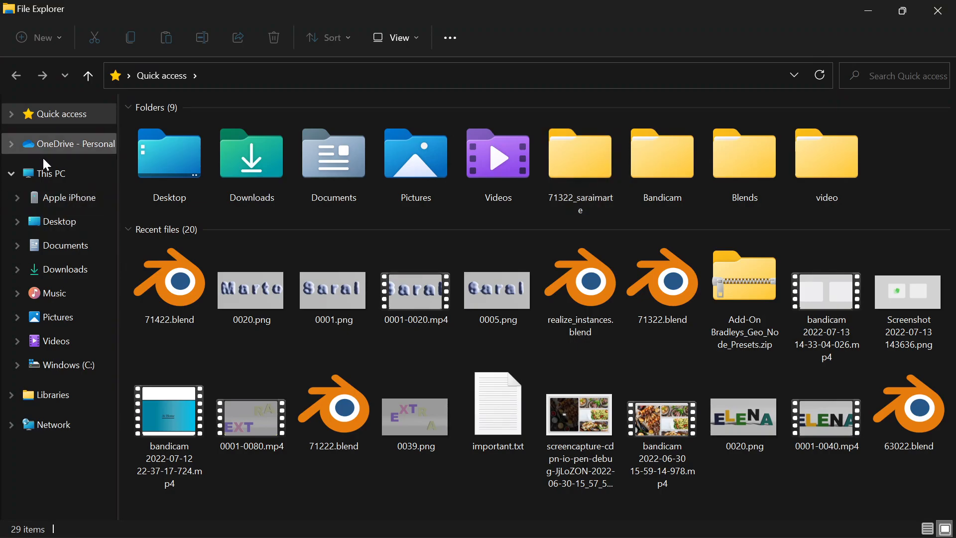
click(56, 222)
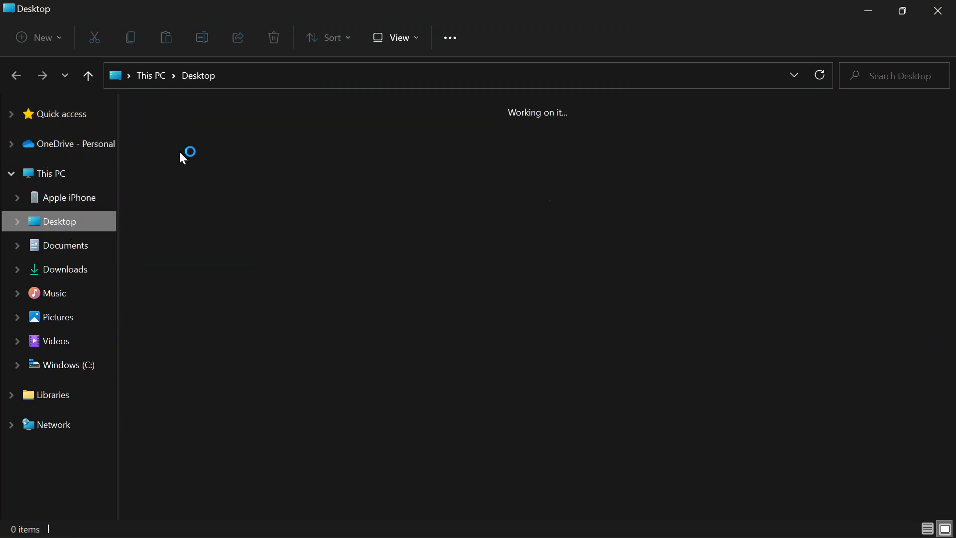
click(182, 137)
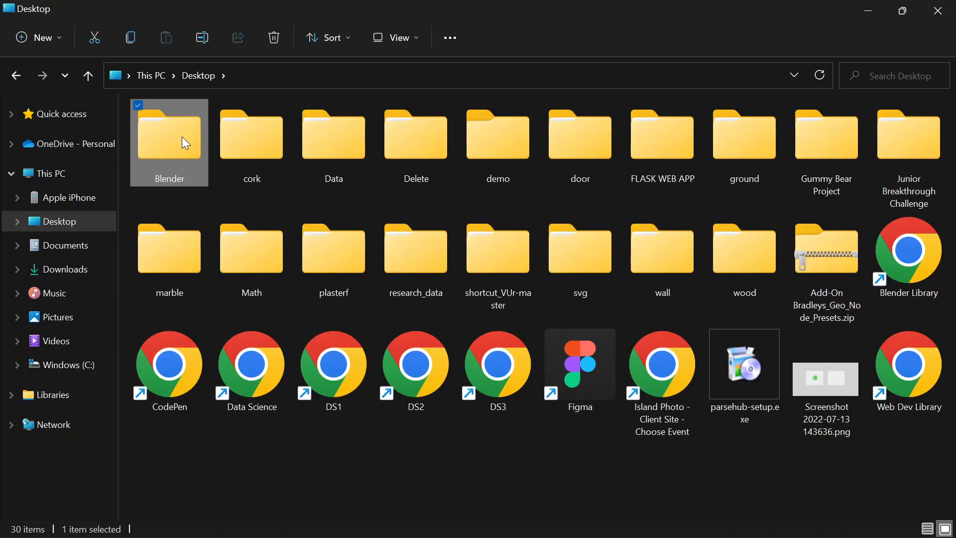
double_click(174, 116)
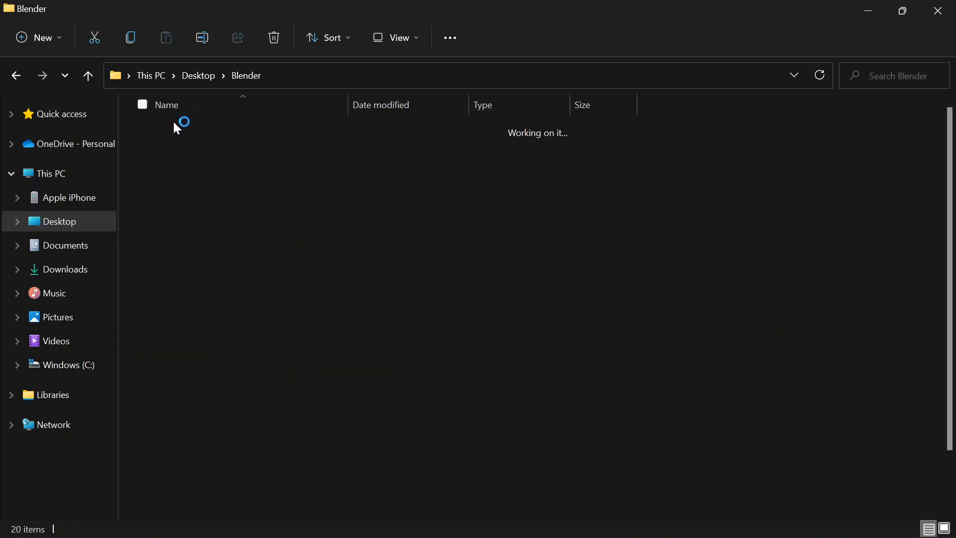
click(173, 126)
double_click(173, 125)
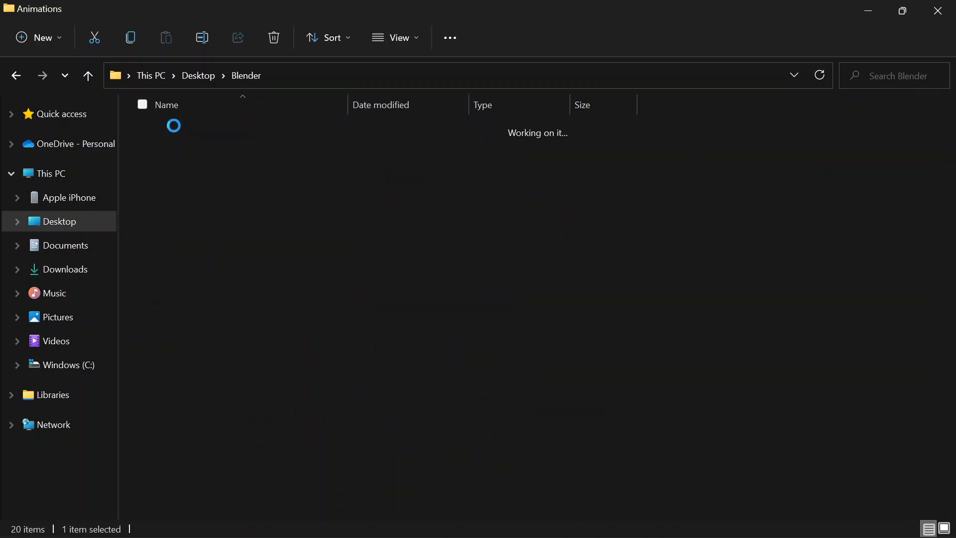
key(super+Down)
click(667, 11)
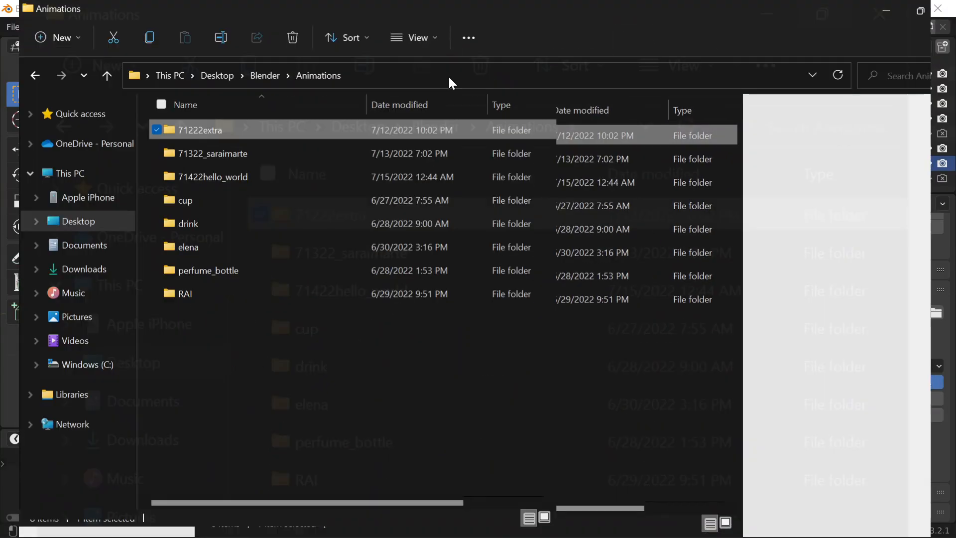
click(201, 251)
click(202, 182)
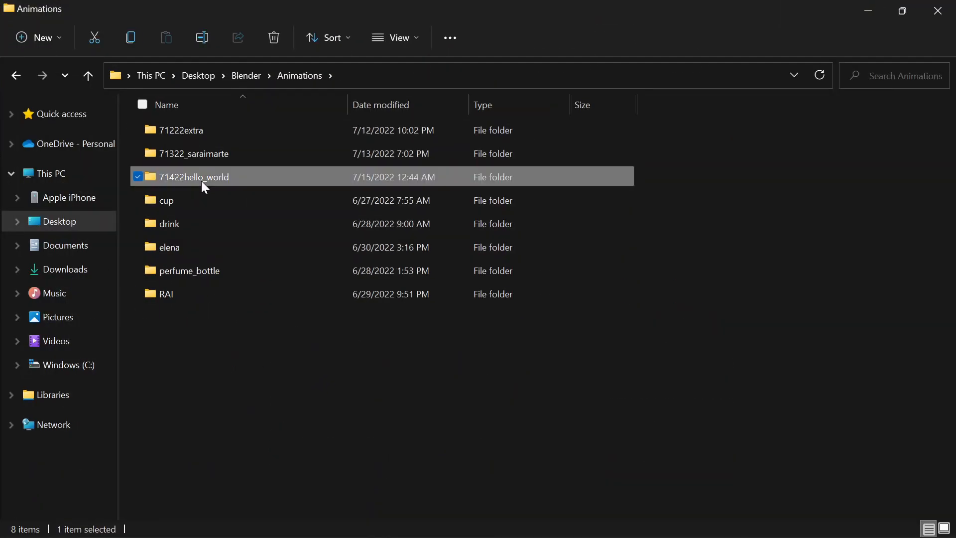
double_click(201, 180)
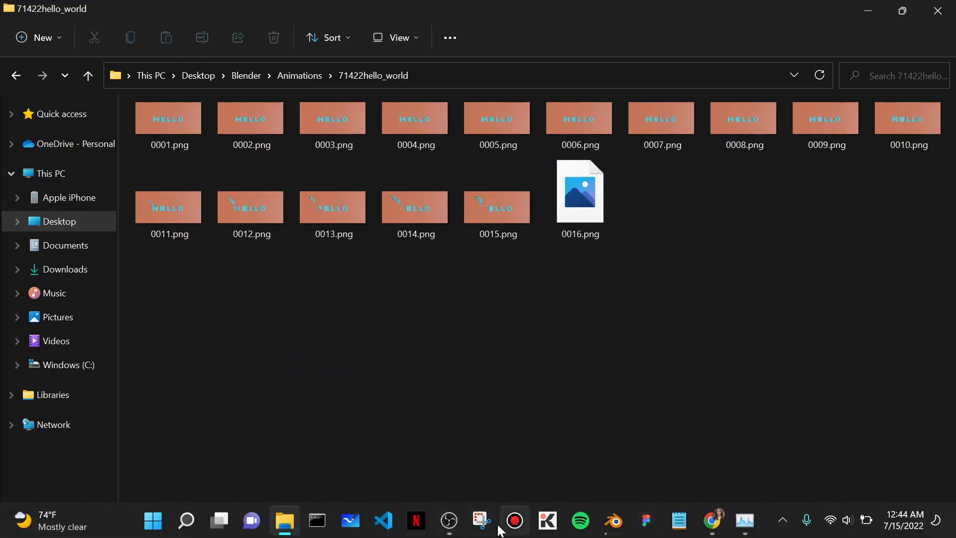
mouse_move(440, 523)
click(454, 452)
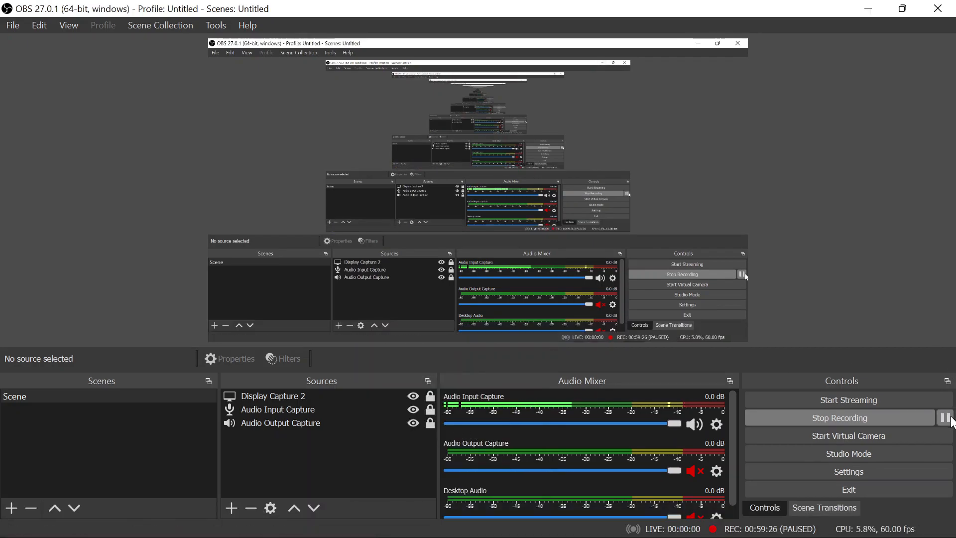
click(868, 14)
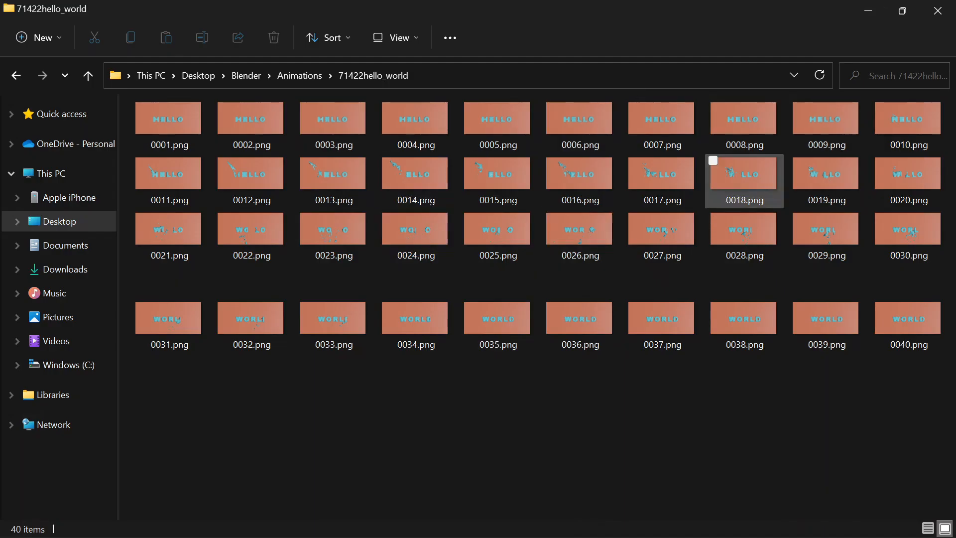
Step: Close File Explorer, return to Blender, and add a Video Editing workspace
click(943, 7)
scroll(585, 28, right, 5)
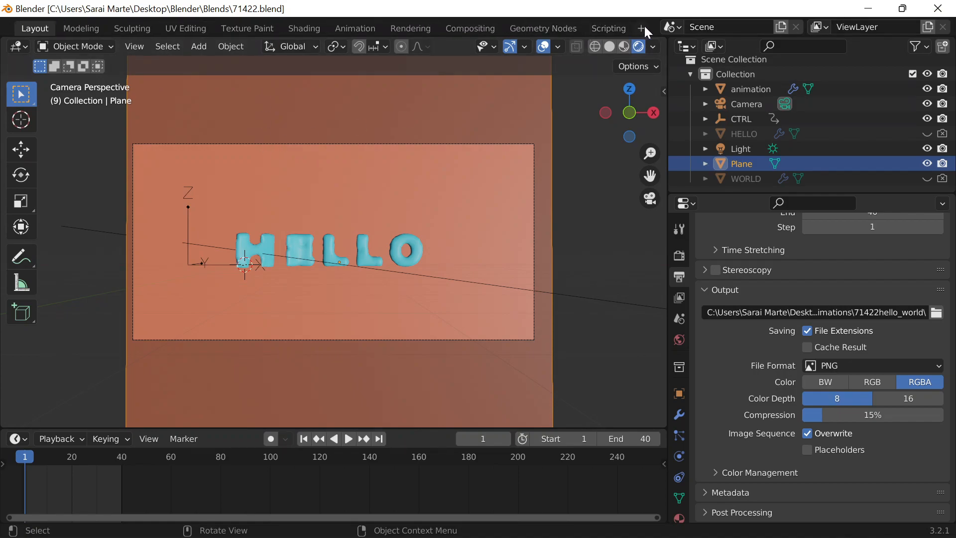
click(643, 28)
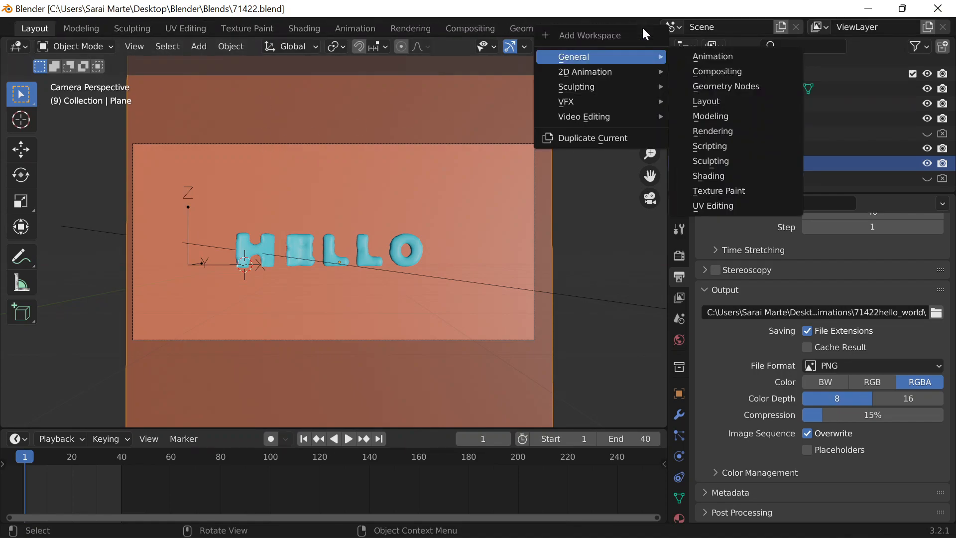
mouse_move(631, 116)
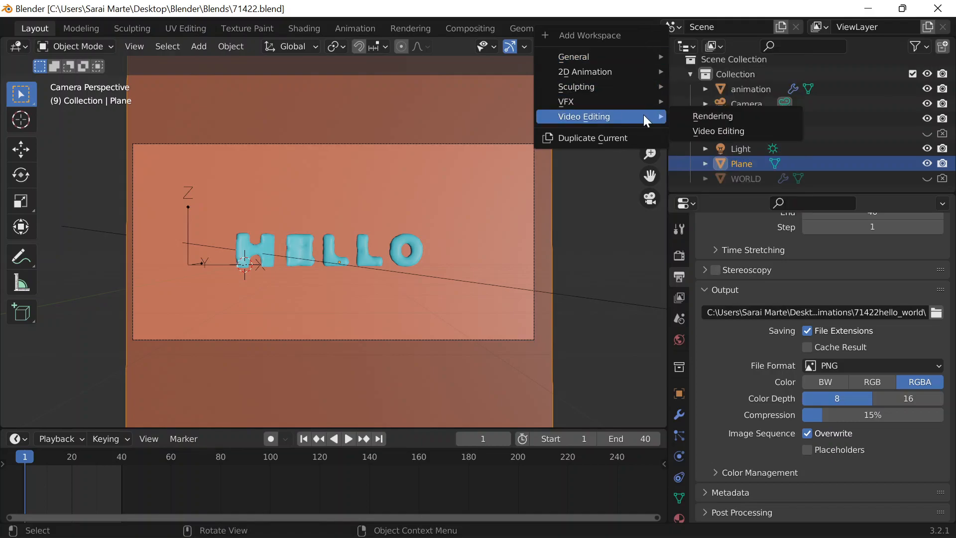
click(701, 128)
Step: Start adding an Image/Sequence strip in the sequencer and browse to Desktop\Blender\Animations\71422hello_world
click(270, 279)
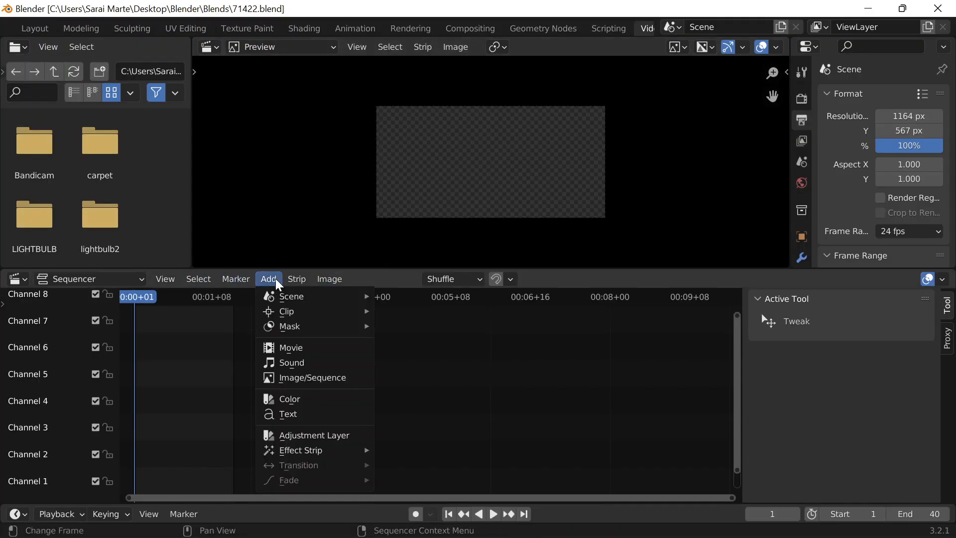
click(313, 378)
click(134, 179)
click(310, 154)
click(323, 150)
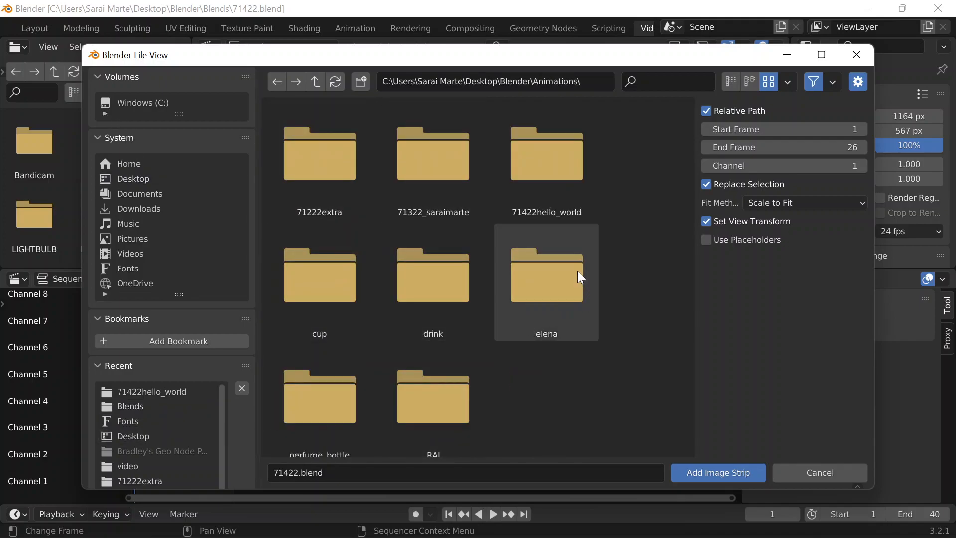
scroll(582, 277, down, 1)
click(498, 200)
Step: Add the rendered frames 0001.png through 0040.png from the 71422hello_world folder as an image strip
click(329, 160)
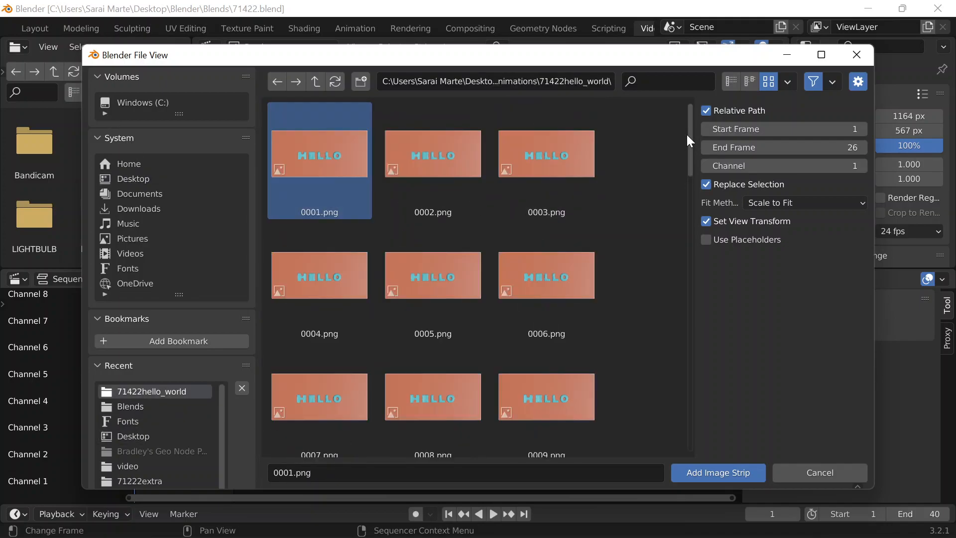
drag(690, 128, 674, 426)
shift+click(369, 399)
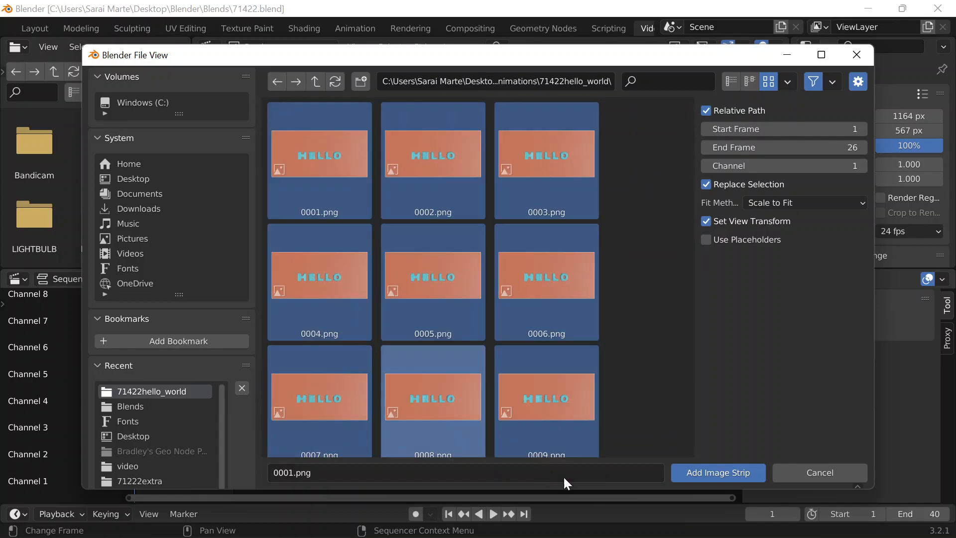
click(717, 472)
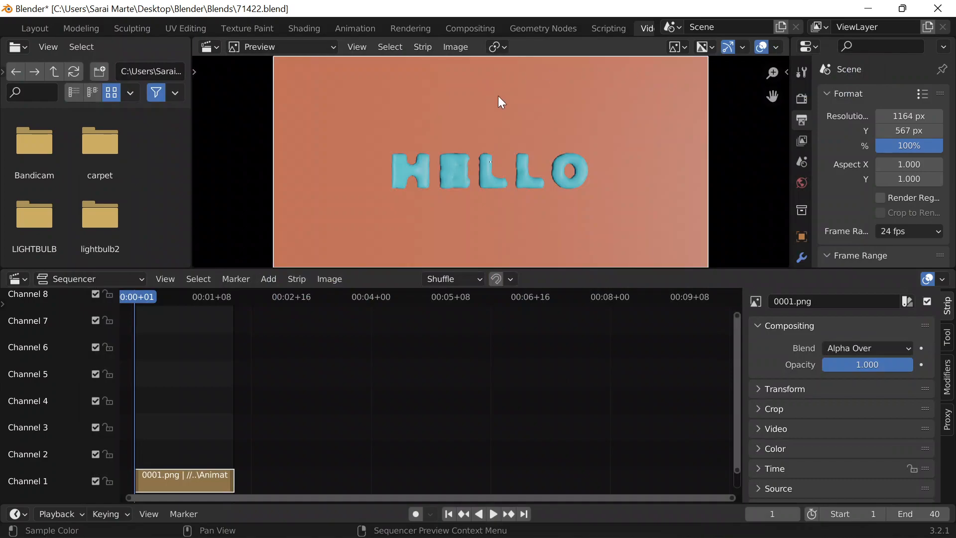
Step: Widen the properties editor, create a folder named video inside 71422hello_world, and set it as the output path
drag(791, 135, 650, 137)
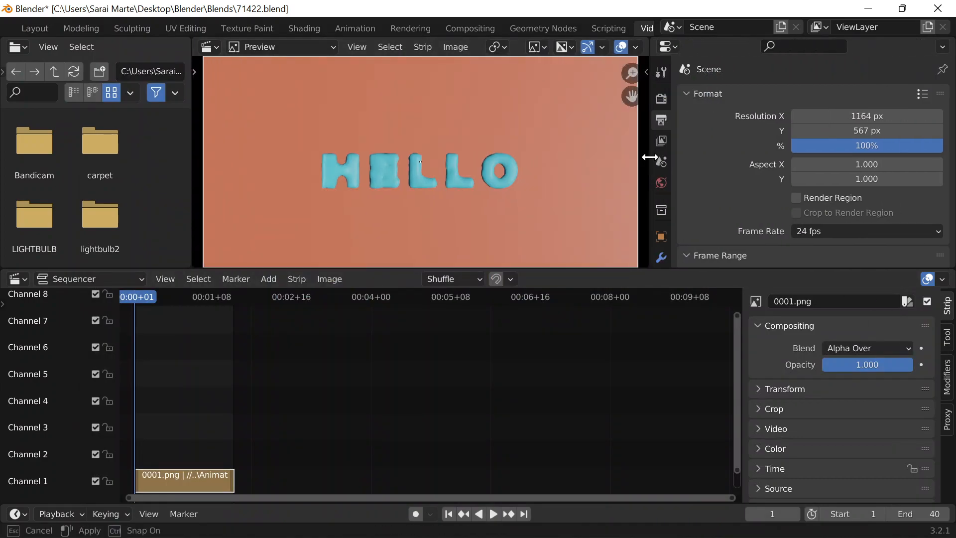
scroll(806, 181, down, 12)
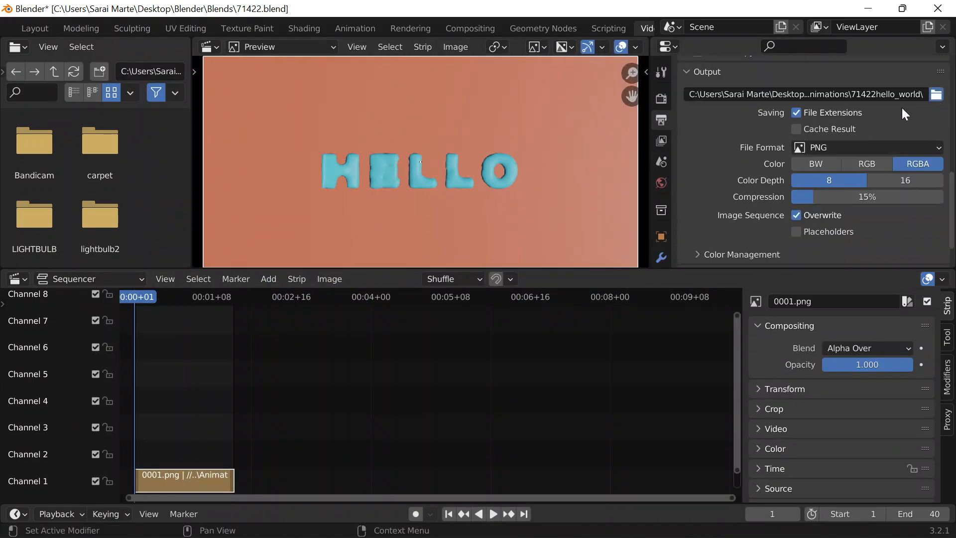
click(936, 94)
click(361, 81)
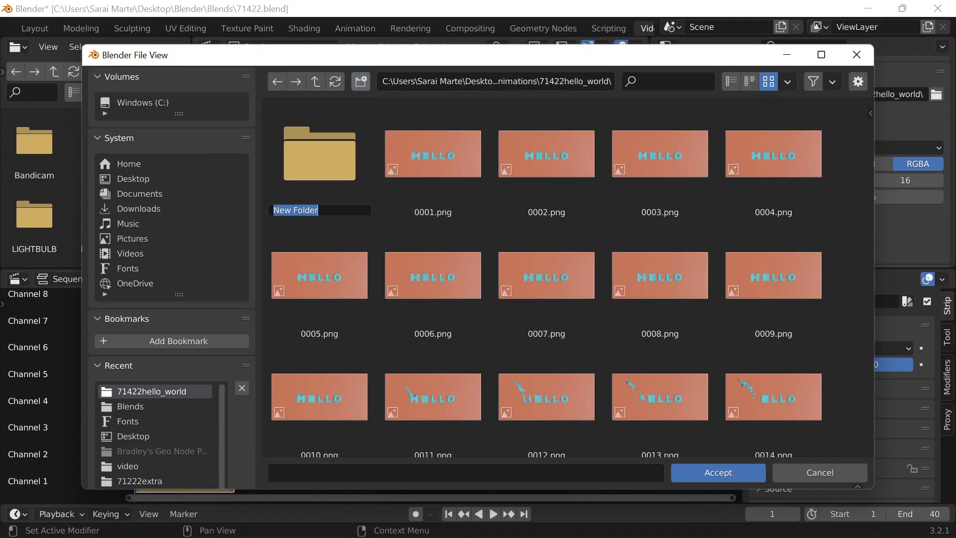
text(vid)
key(Return)
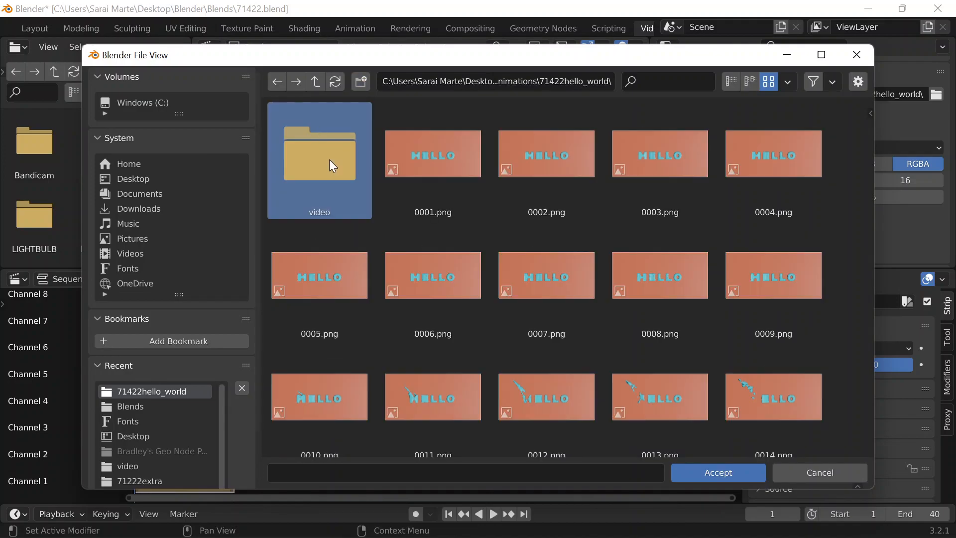
double_click(330, 159)
click(707, 471)
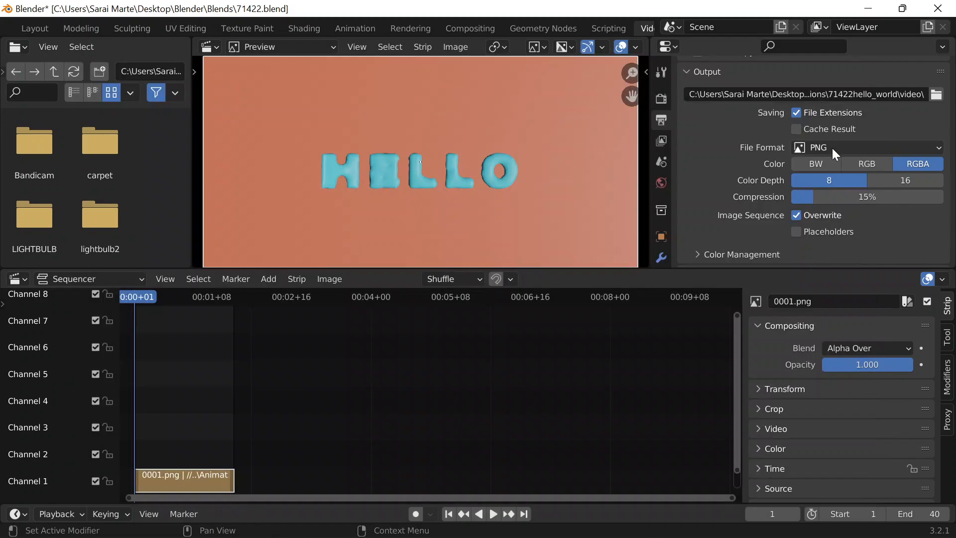
Step: Set the output format to FFmpeg Video with an MPEG-4 container and High Quality output
click(832, 148)
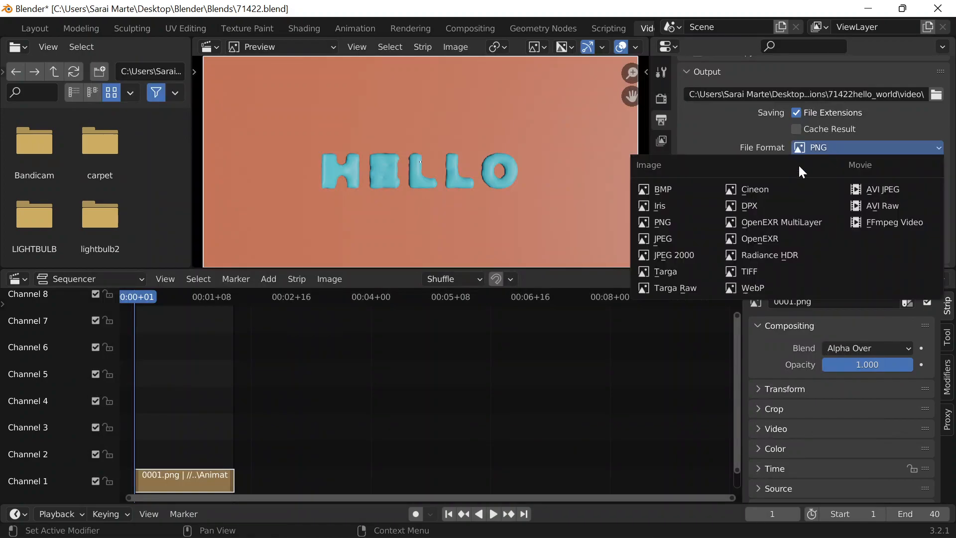
click(886, 226)
click(735, 216)
scroll(869, 158, down, 3)
click(820, 181)
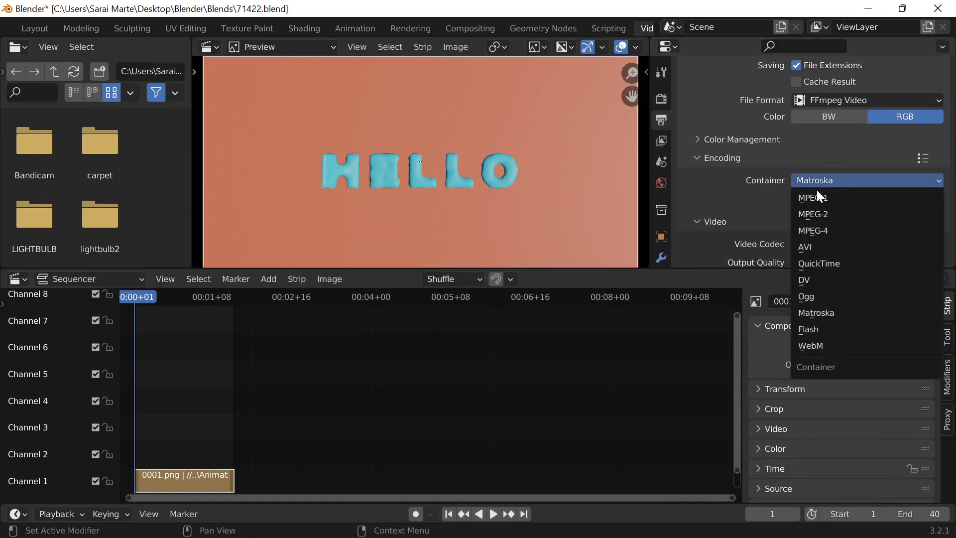
click(817, 228)
scroll(751, 194, down, 4)
click(825, 182)
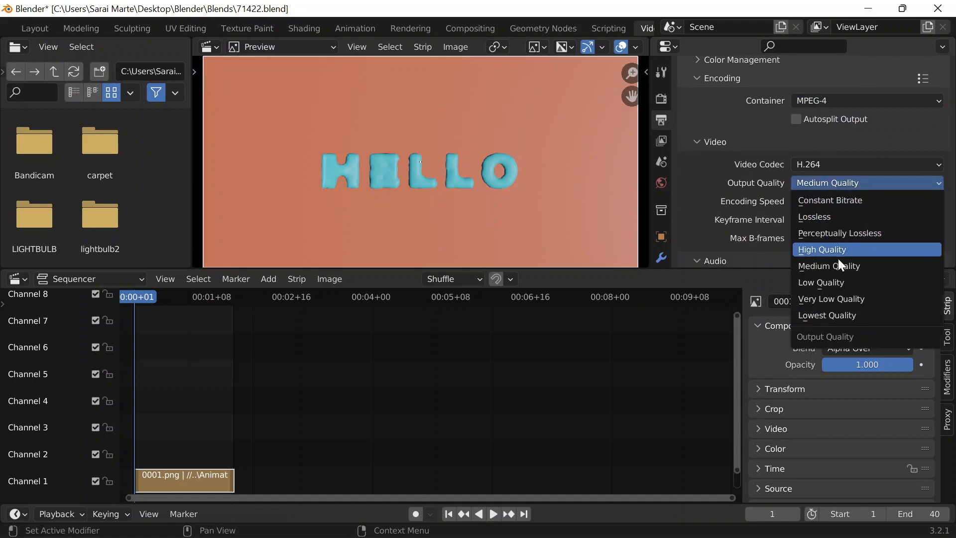
click(824, 249)
Step: Save the file and render the animation
key(ctrl+s)
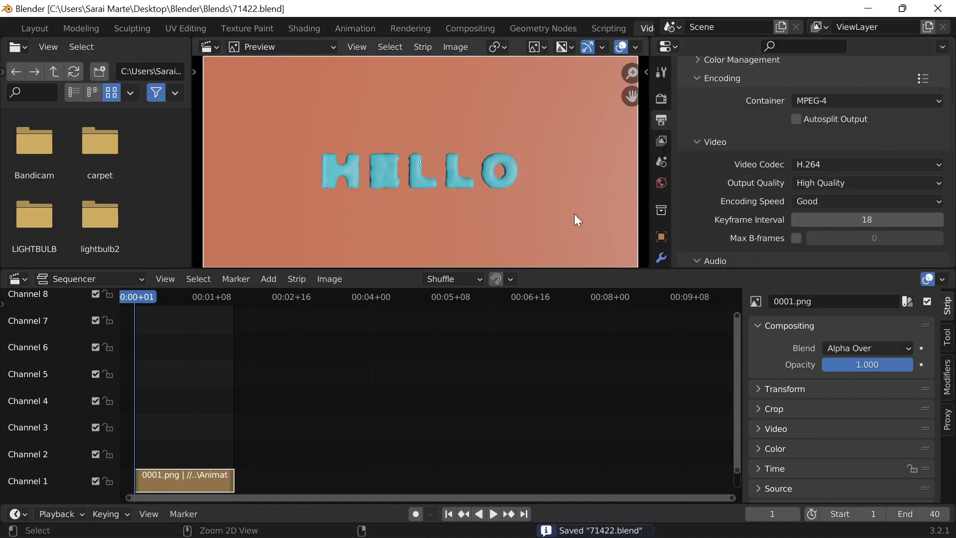
scroll(50, 19, up, 5)
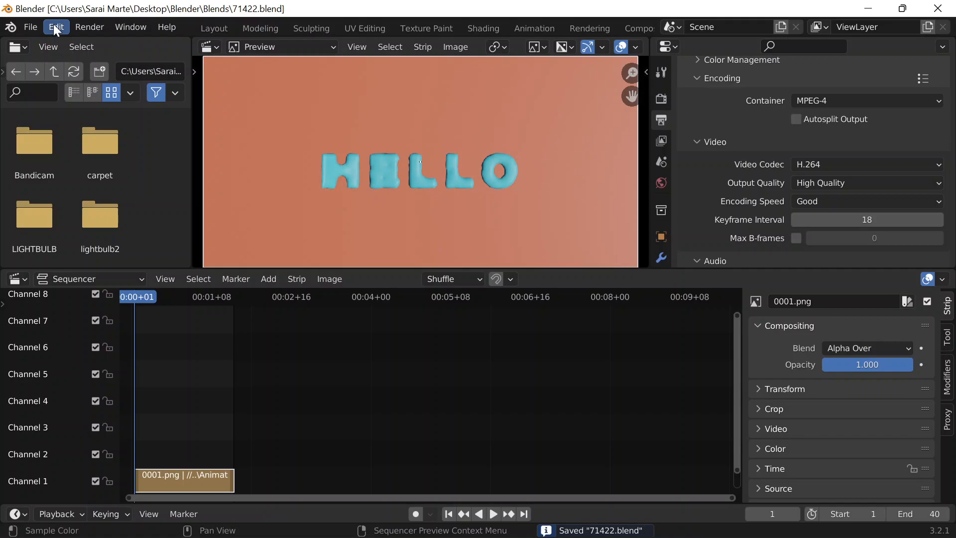
click(88, 27)
click(124, 60)
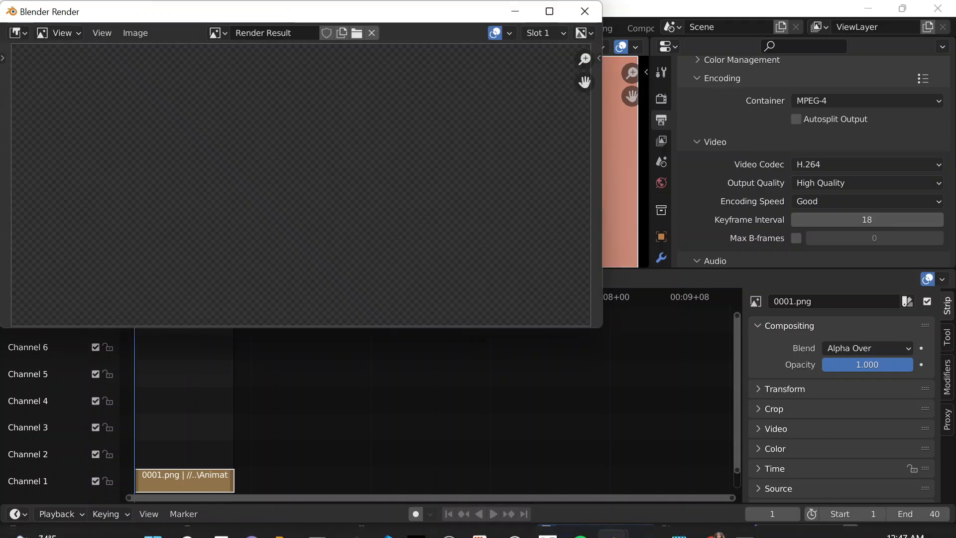
Step: Switch to File Explorer and open Desktop\Blender\Animations\71422hello_world\video to check for the rendered video
click(287, 527)
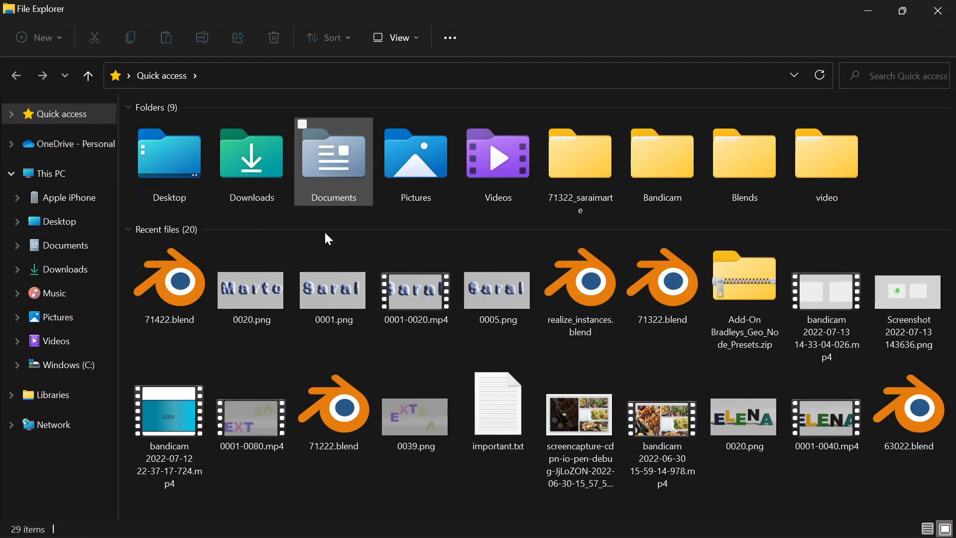
click(68, 199)
click(68, 175)
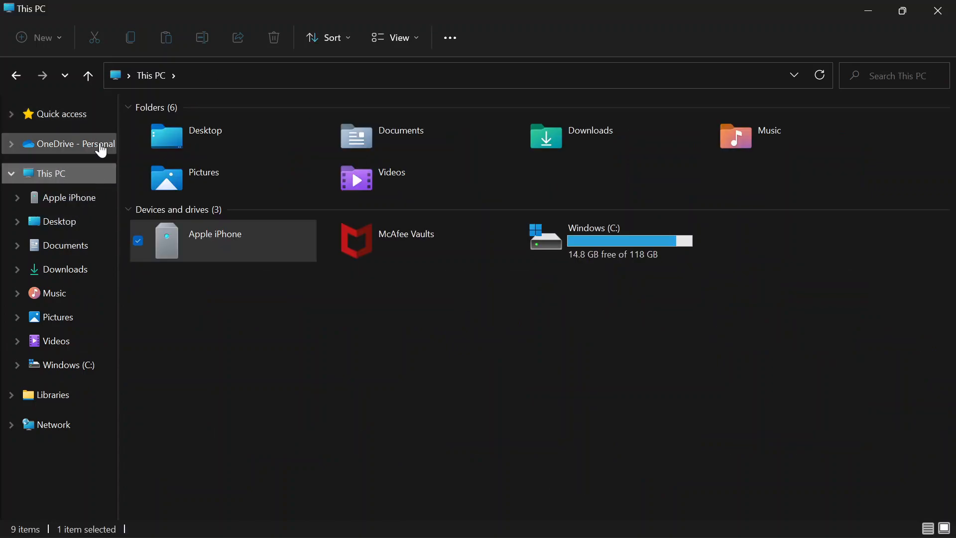
double_click(279, 141)
click(201, 148)
double_click(197, 142)
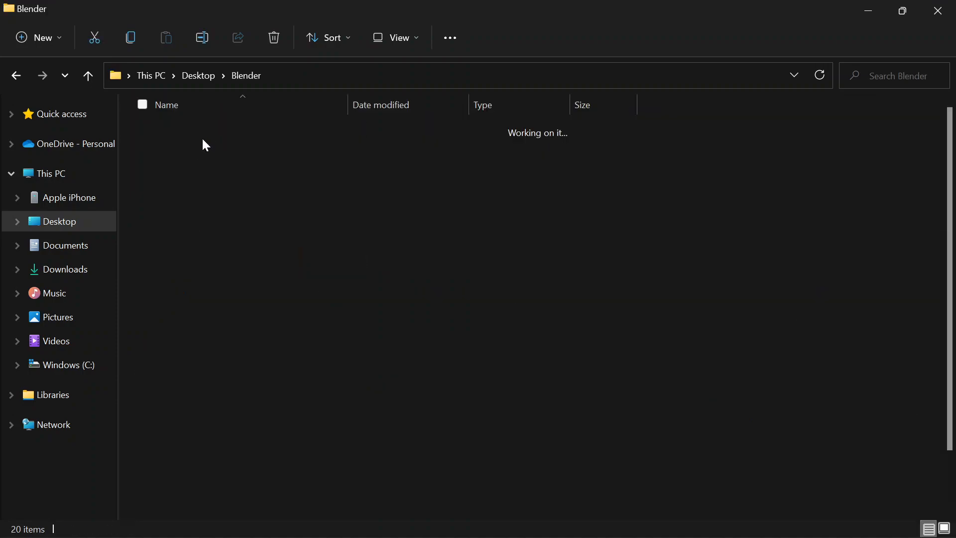
double_click(203, 137)
click(202, 178)
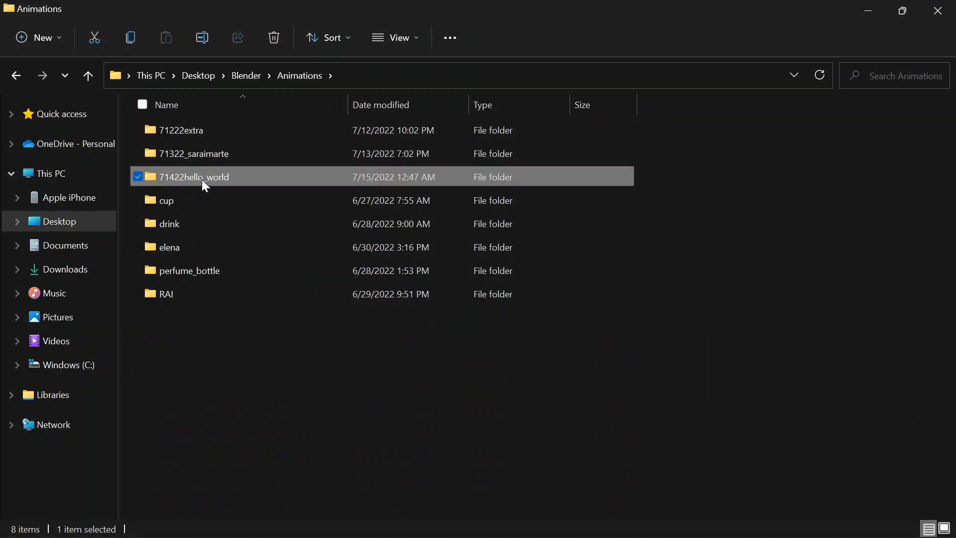
double_click(199, 176)
click(205, 151)
double_click(200, 159)
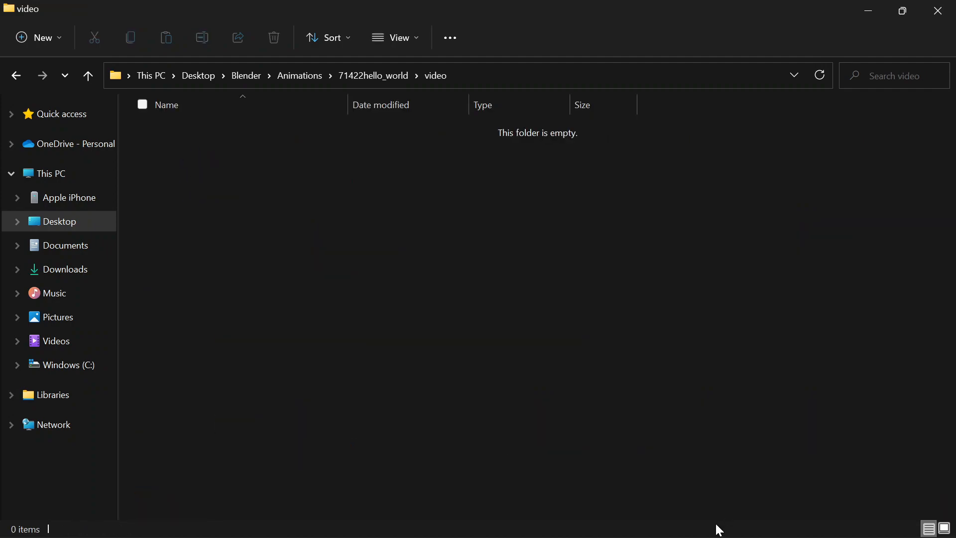
Step: Return to Blender's render window and close it
mouse_move(759, 511)
mouse_move(615, 521)
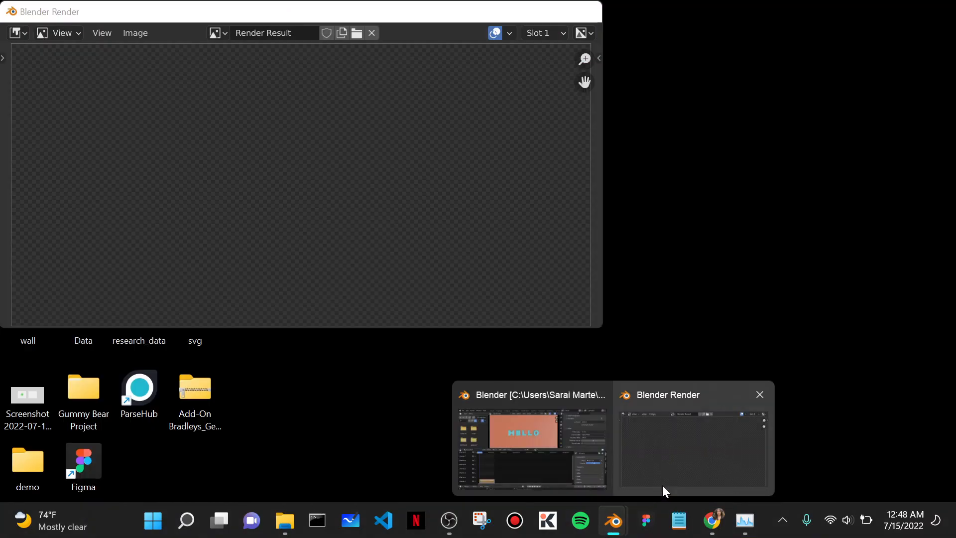
click(662, 485)
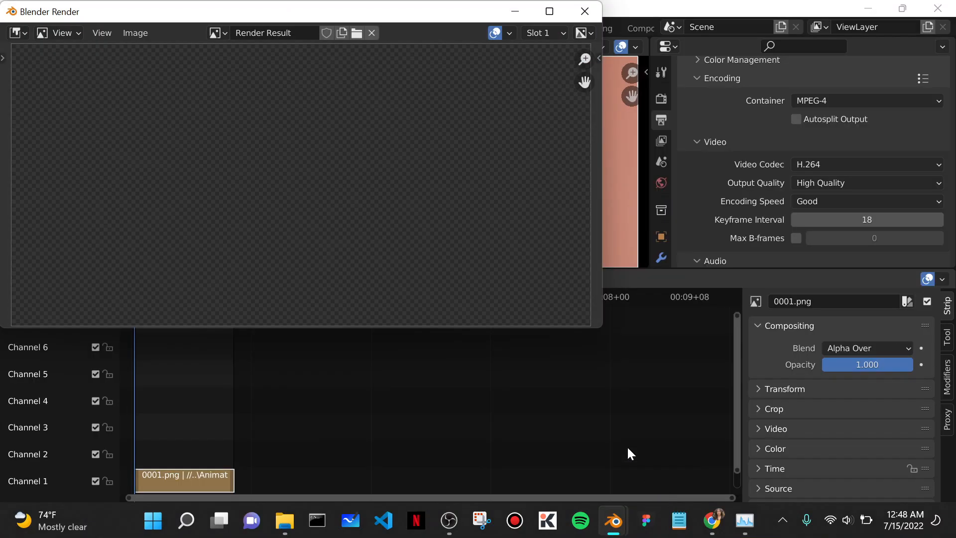
click(585, 11)
Step: Try moving the 0001.png image strip to a higher channel in the sequencer, and undo the move
drag(185, 484, 193, 395)
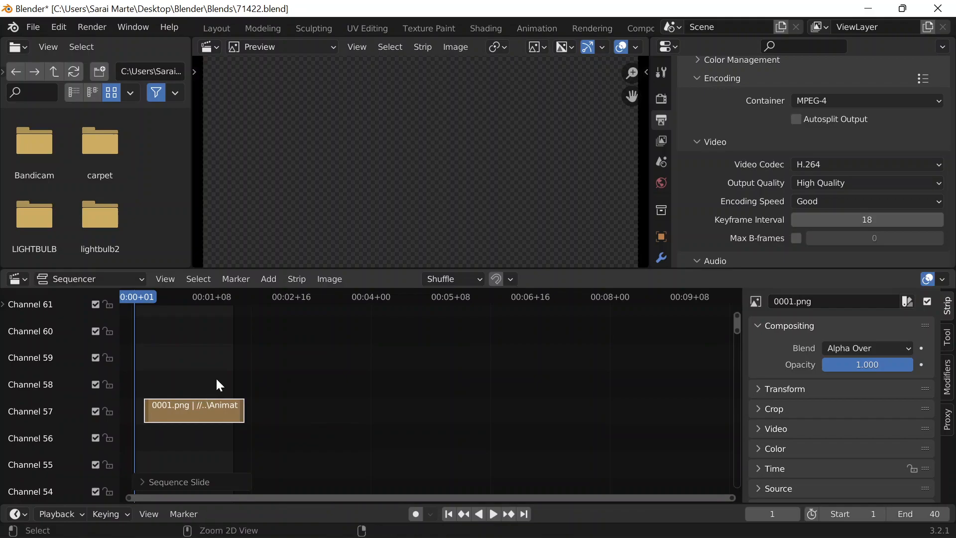
key(ctrl+z)
scroll(250, 331, down, 1)
scroll(254, 340, down, 2)
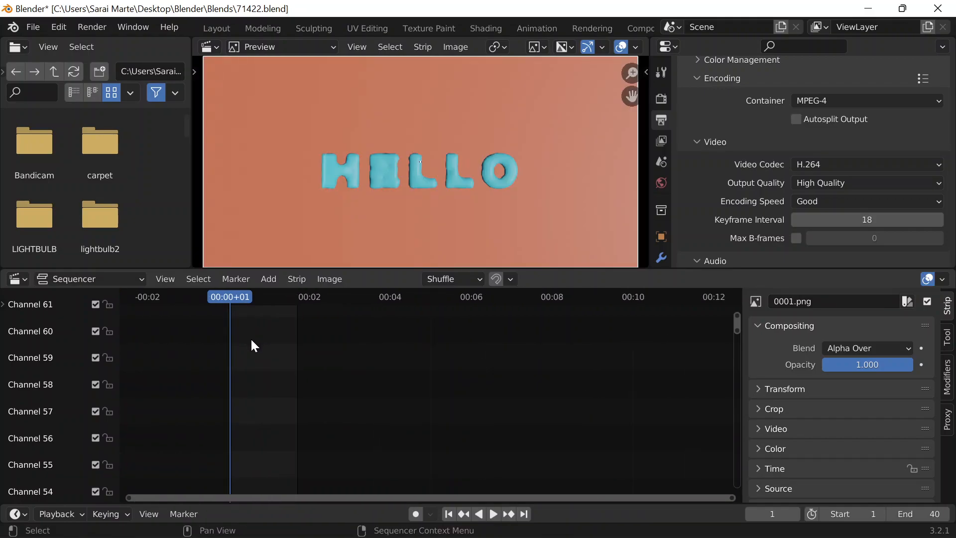
ctrl+scroll(252, 342, right, 3)
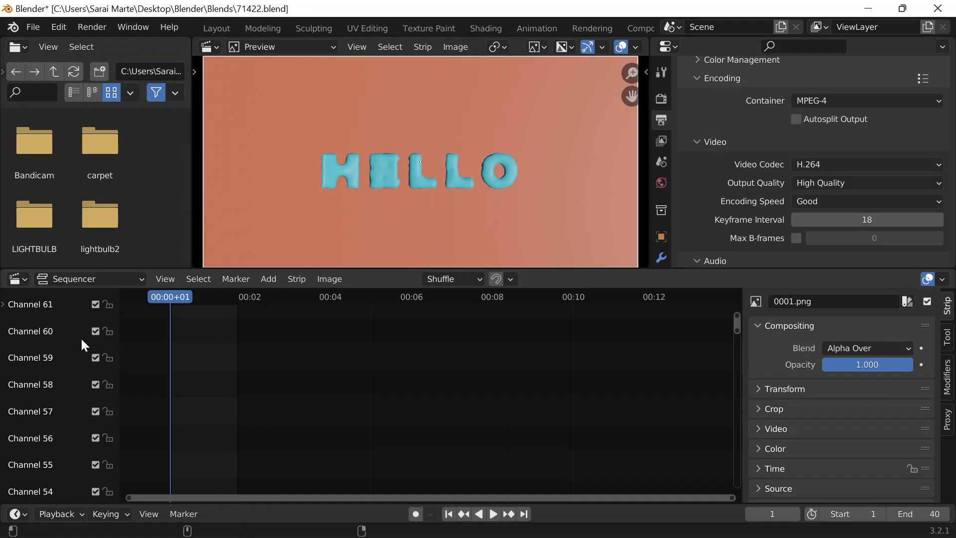
Step: Move the playhead to frame 0 in the sequencer and test the playback
drag(357, 302, 136, 292)
key(space)
scroll(227, 337, up, 2)
scroll(237, 342, down, 3)
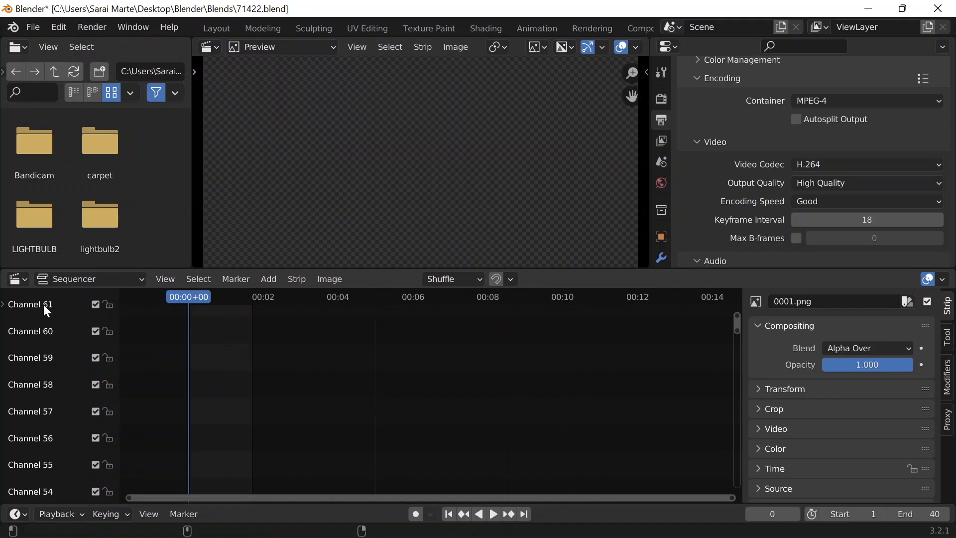
Step: Add another Video Editing workspace and delete the existing image strip from its sequencer
scroll(644, 30, down, 6)
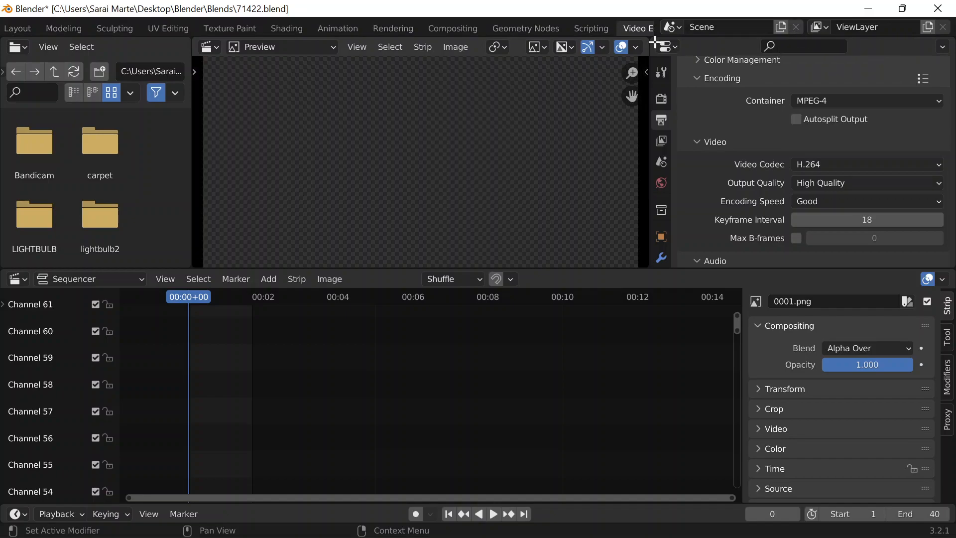
scroll(631, 27, down, 2)
click(637, 28)
mouse_move(598, 117)
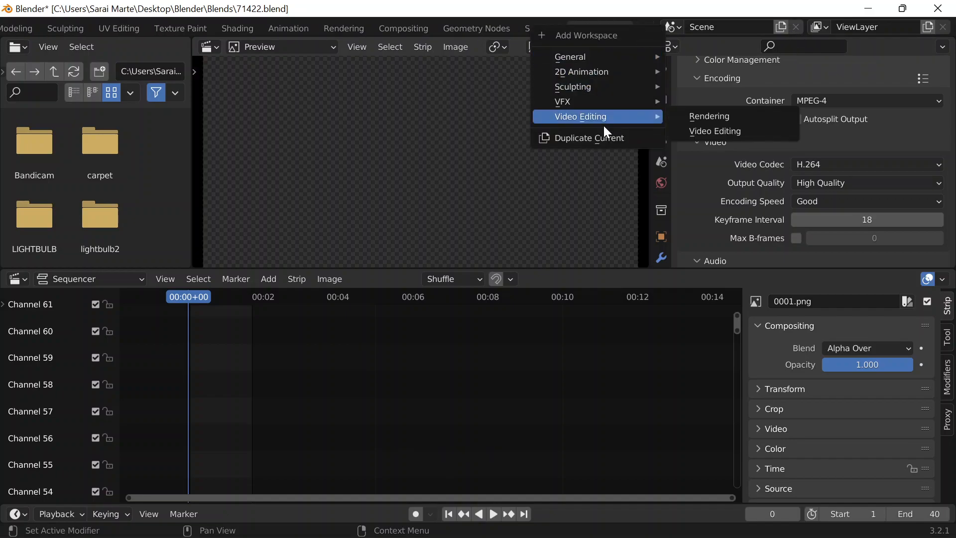
click(702, 130)
drag(175, 483, 184, 398)
key(x)
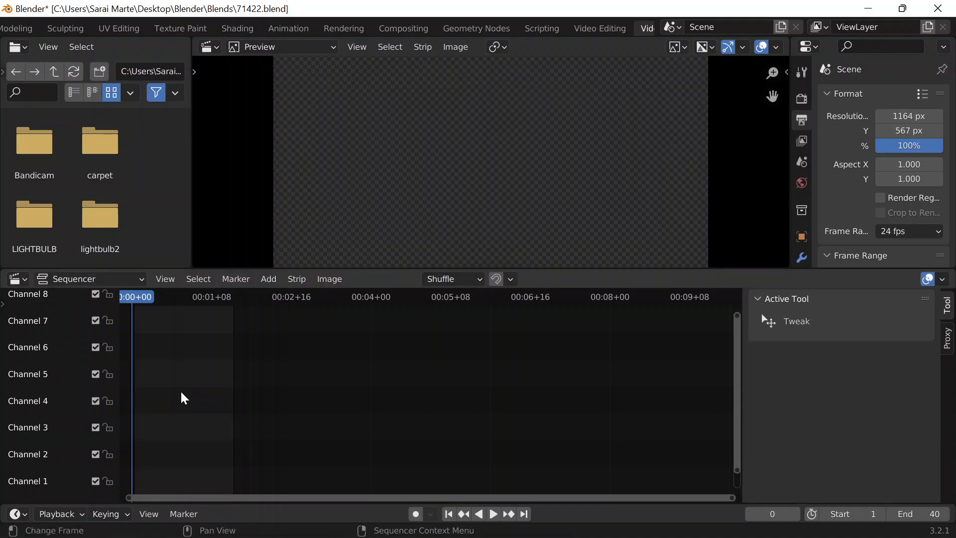
Step: Return to the first Video Editing workspace and inspect its sequencer timeline
click(602, 31)
scroll(274, 375, down, 5)
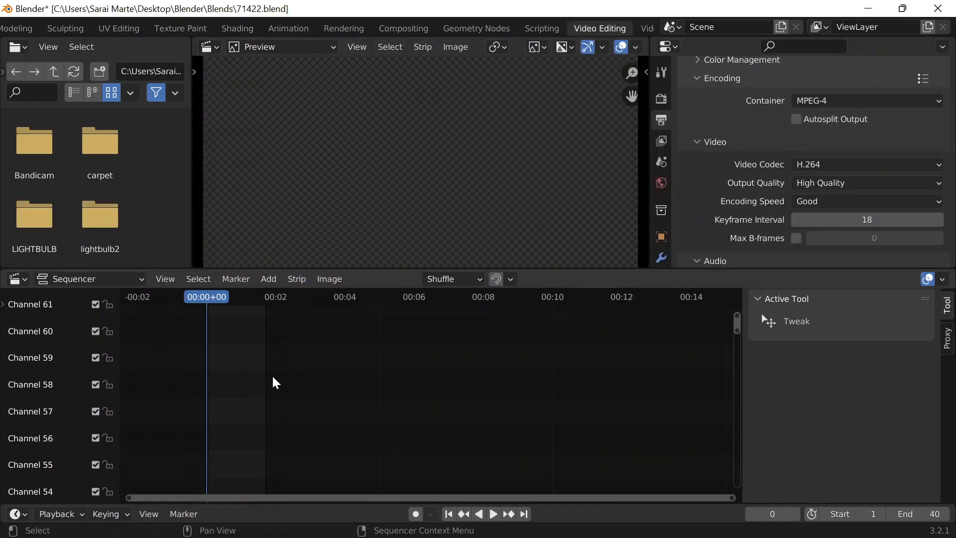
scroll(284, 330, up, 2)
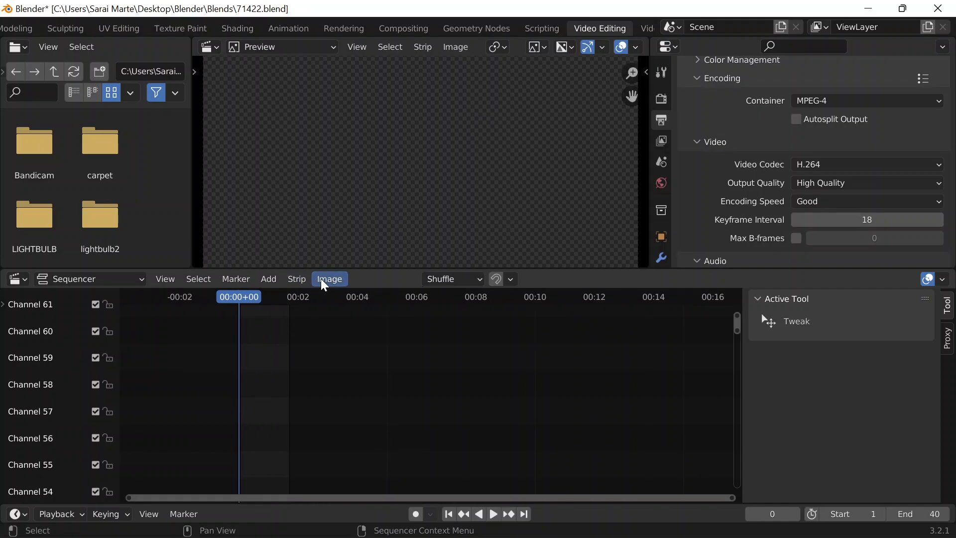
Step: Add an Image/Sequence strip made of frames 0001.png through 0040.png from the 71422hello_world folder at frame 0, channel 1
click(298, 279)
click(269, 279)
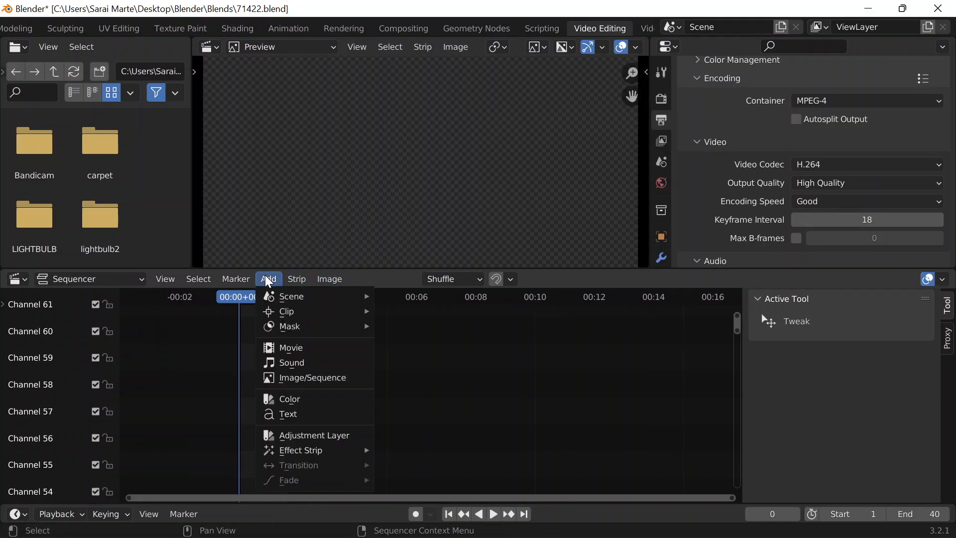
click(287, 377)
double_click(337, 149)
click(279, 82)
click(433, 154)
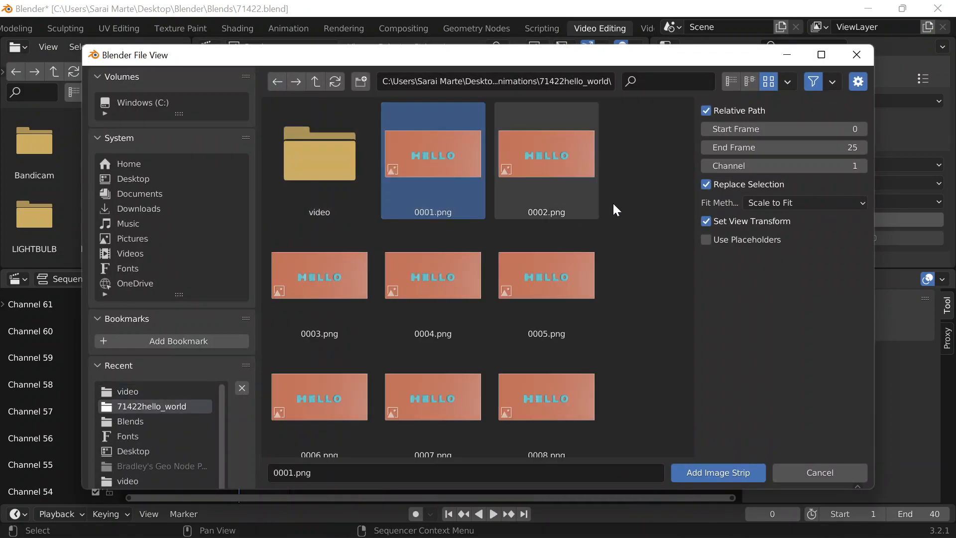
drag(688, 150, 634, 455)
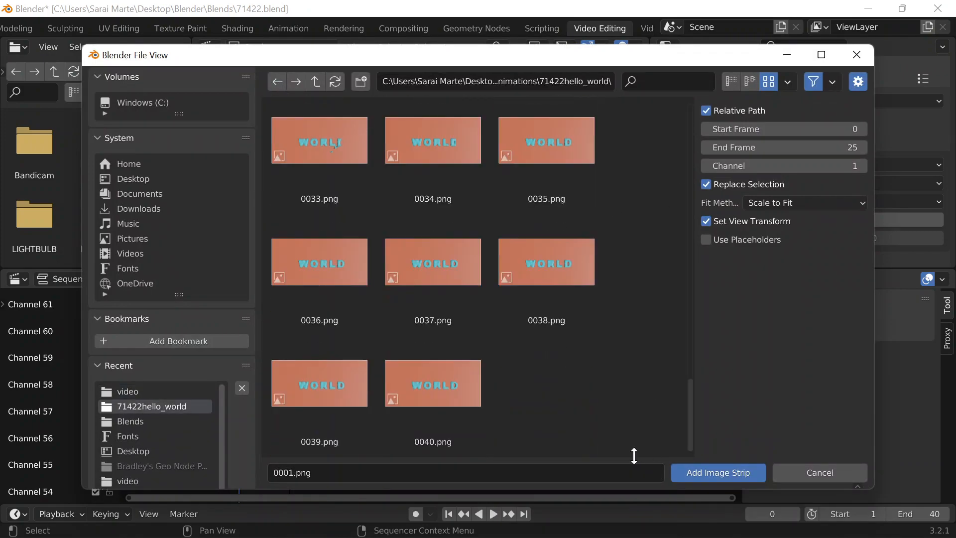
shift+click(466, 417)
click(706, 476)
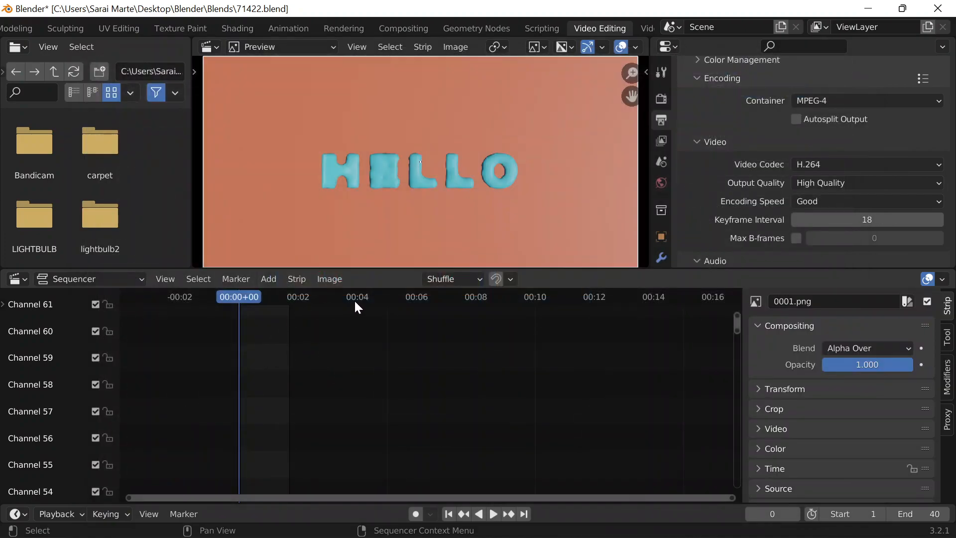
scroll(301, 336, down, 4)
scroll(771, 372, down, 1)
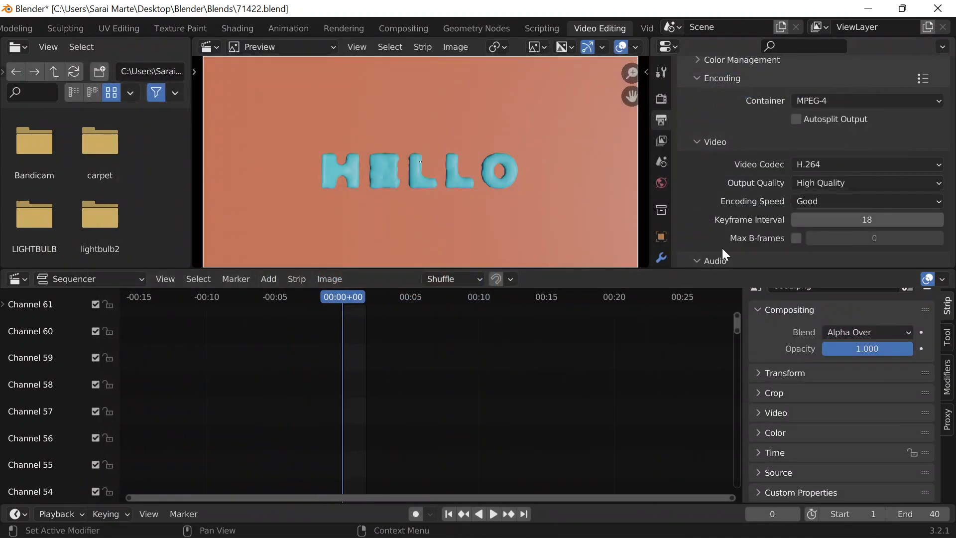
Step: Review the frame range, output path, file format and encoding settings for the video render
scroll(719, 240, up, 10)
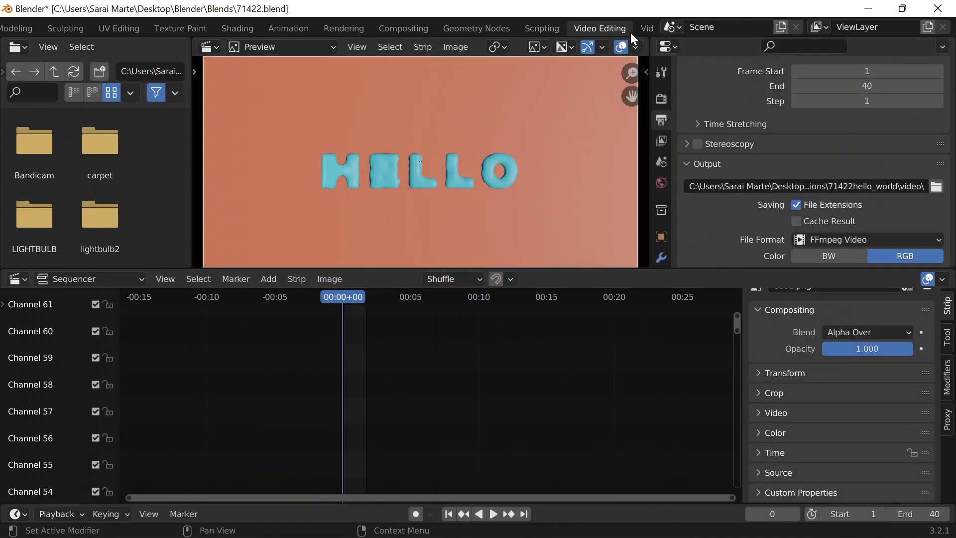
scroll(630, 31, down, 3)
scroll(684, 83, down, 3)
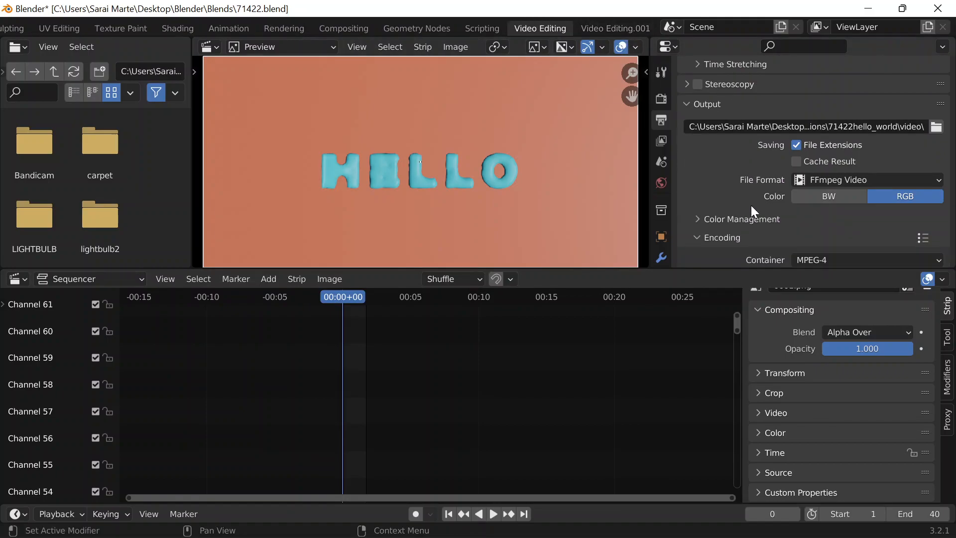
scroll(814, 199, down, 6)
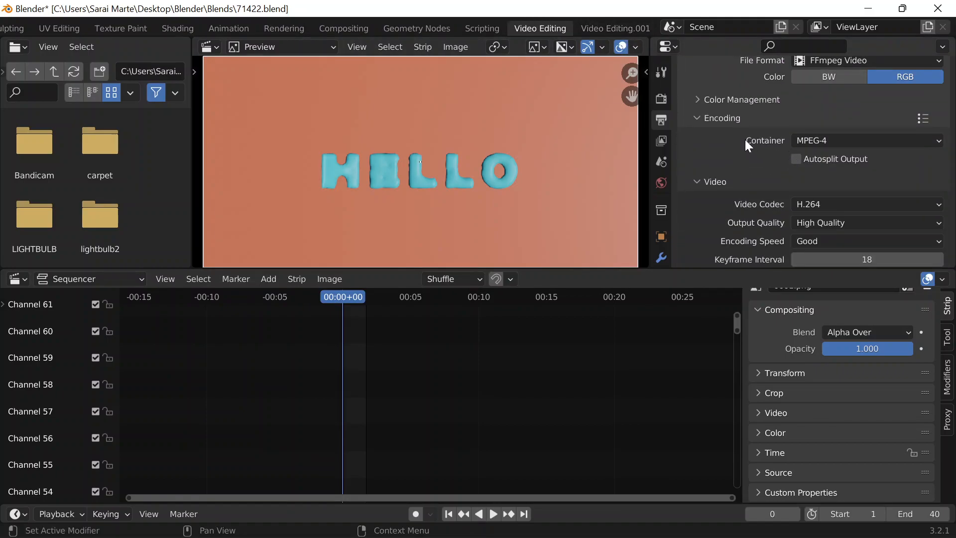
scroll(749, 146, down, 2)
scroll(307, 370, down, 5)
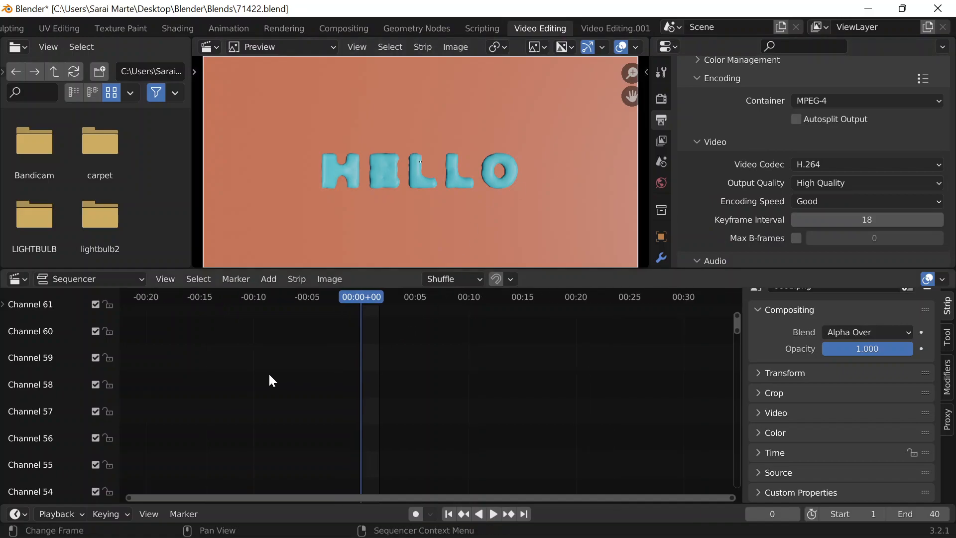
Step: Locate the image strip in channel 1 of the sequencer and move the playhead to frame 1
scroll(394, 360, up, 4)
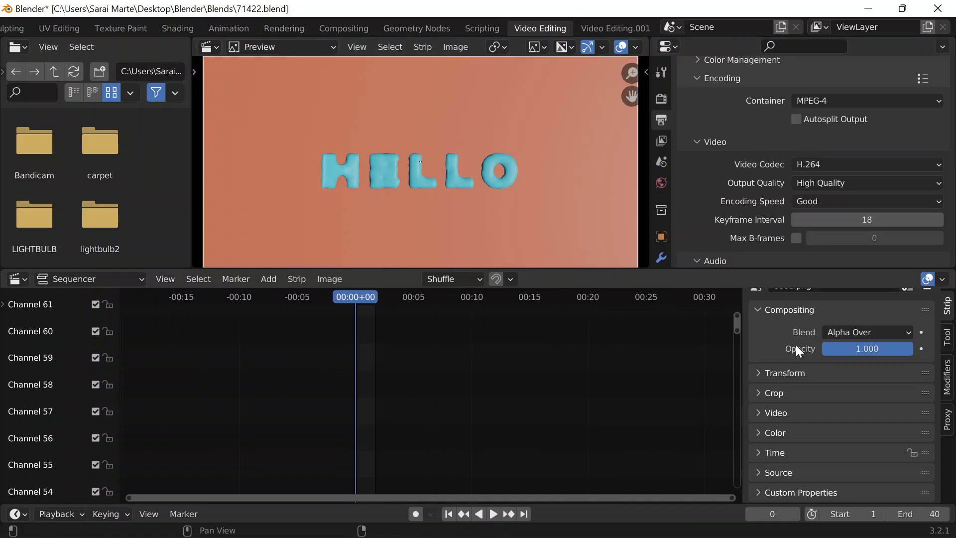
drag(740, 325, 732, 390)
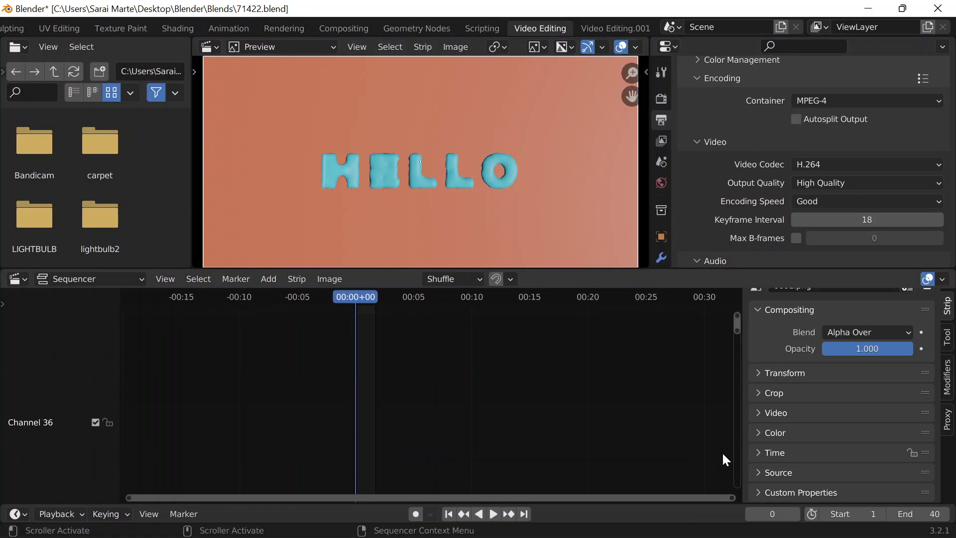
drag(736, 336, 728, 509)
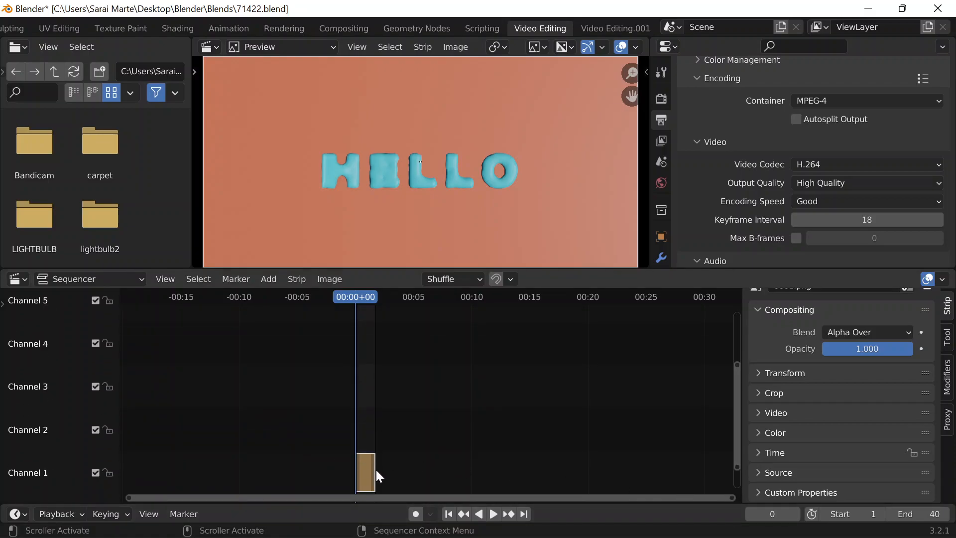
mouse_move(360, 300)
mouse_down()
mouse_move(399, 304)
mouse_move(356, 318)
mouse_up()
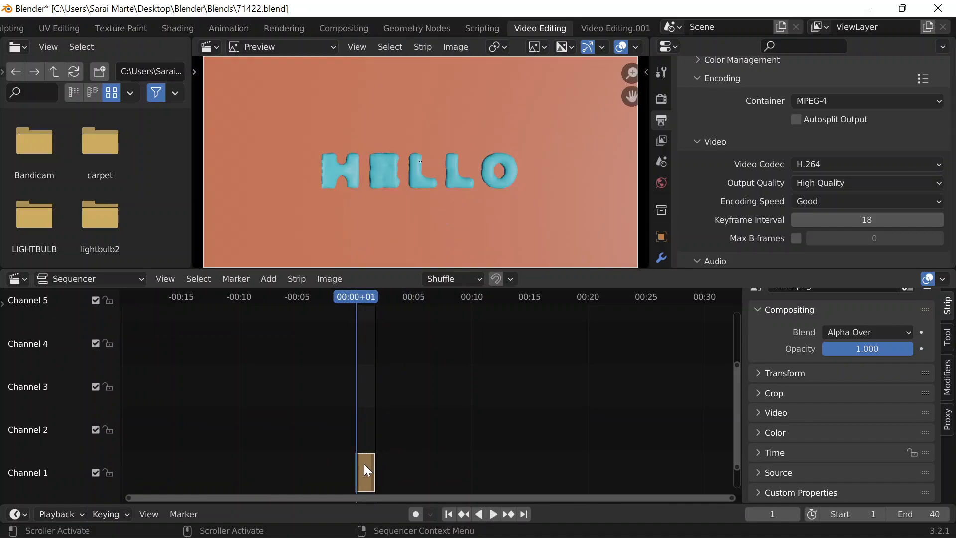
drag(360, 497, 510, 488)
scroll(236, 431, down, 3)
scroll(240, 452, up, 2)
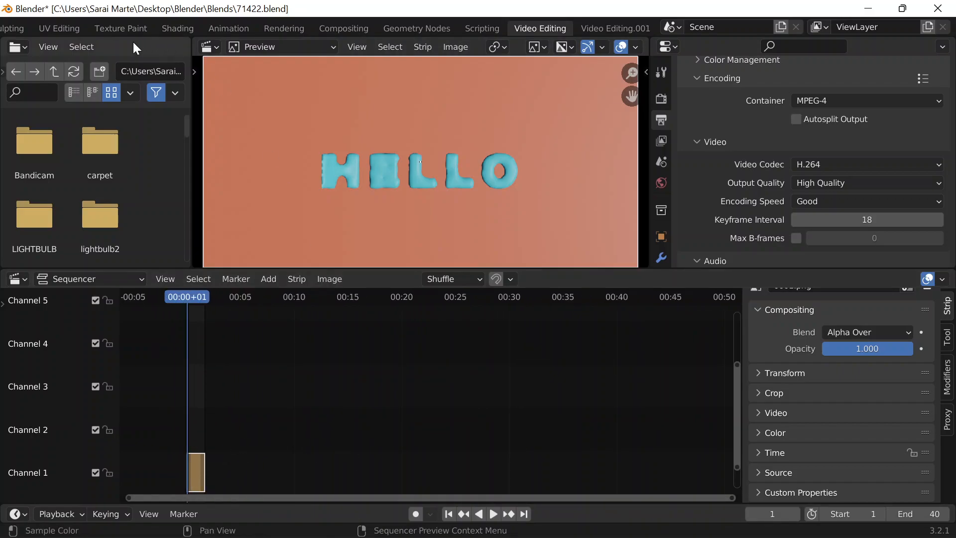
Step: Render the sequence as an animation and close the render window
scroll(42, 25, up, 5)
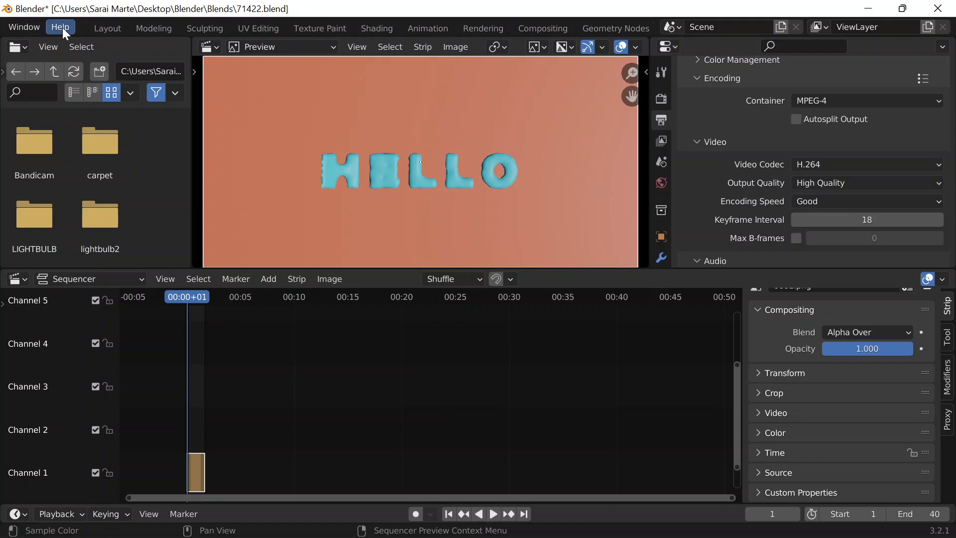
scroll(65, 24, up, 3)
click(55, 26)
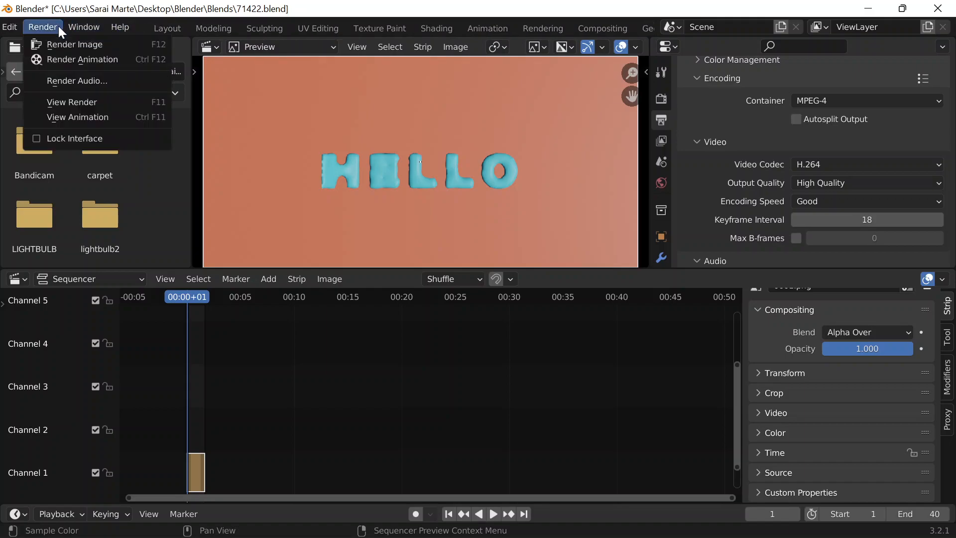
click(71, 58)
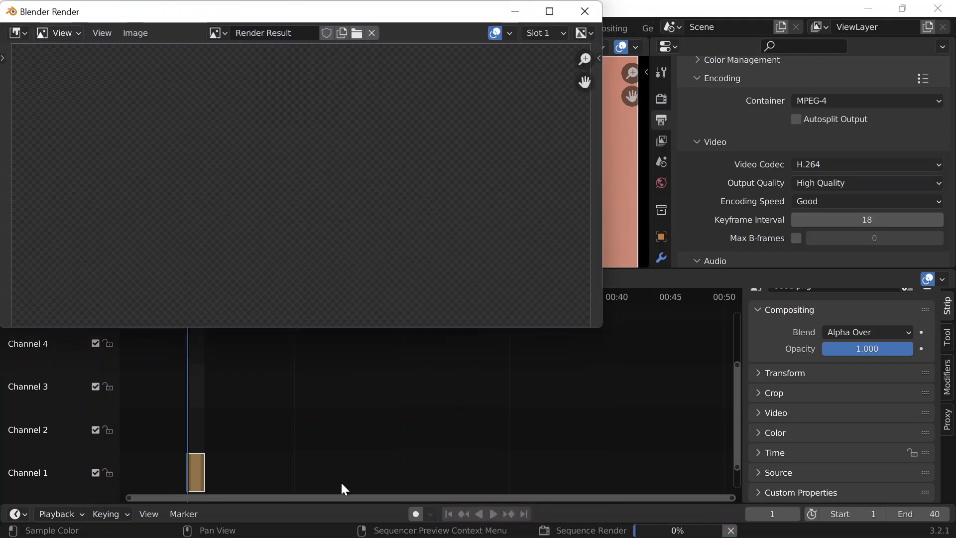
click(580, 17)
Step: Move the image strip up to channel 21 and delete it from the sequencer
drag(202, 470, 233, 336)
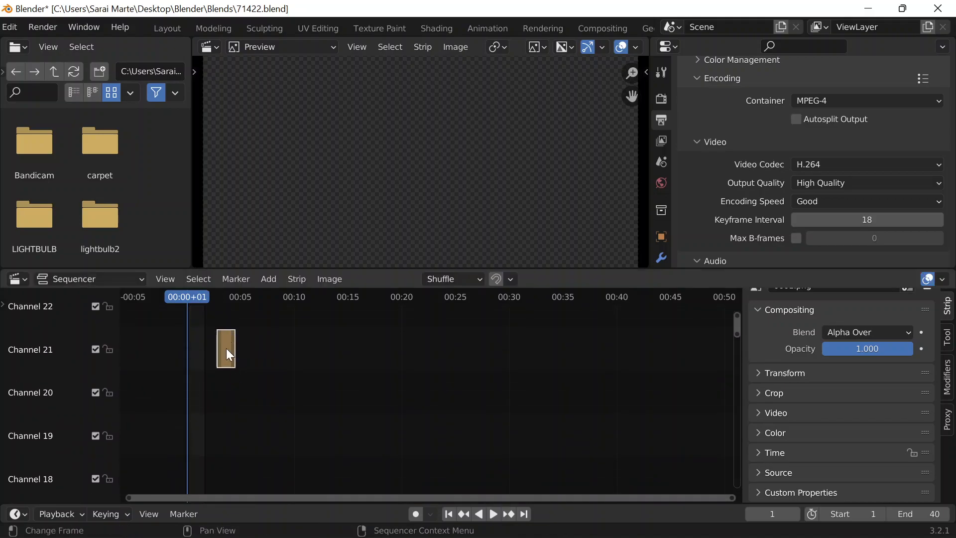
right_click(229, 355)
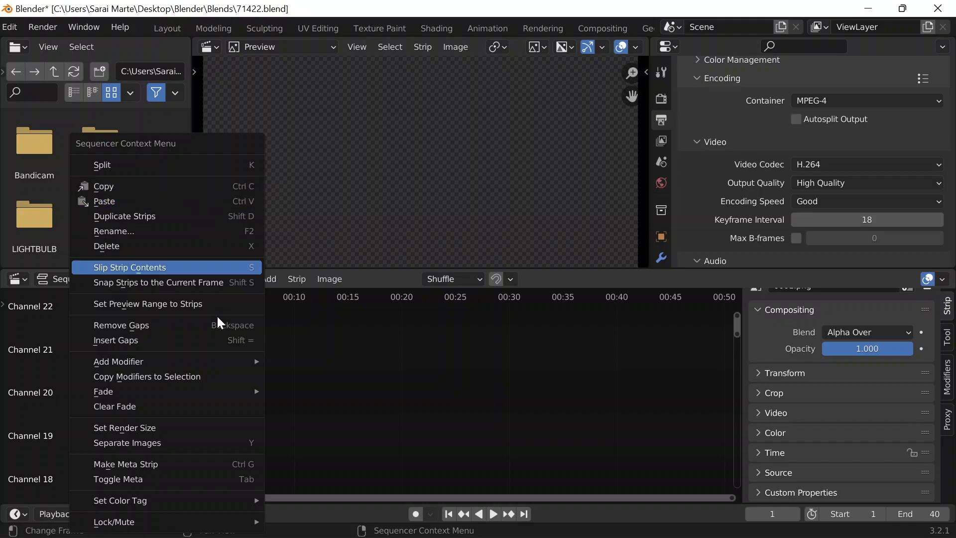
click(226, 428)
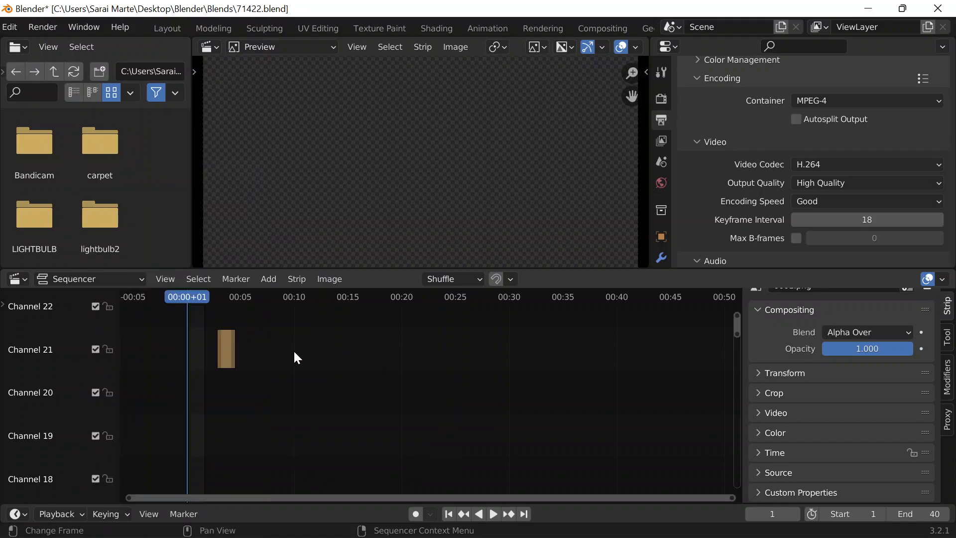
key(Delete)
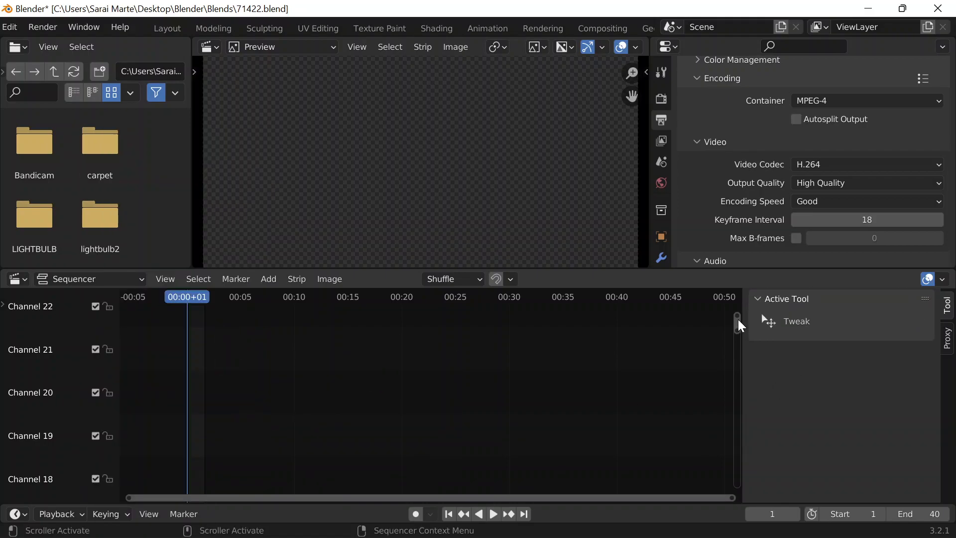
Step: Examine the sequencer timeline for leftover strips by scrubbing the playhead and testing playback
drag(740, 314, 741, 207)
scroll(191, 310, up, 6)
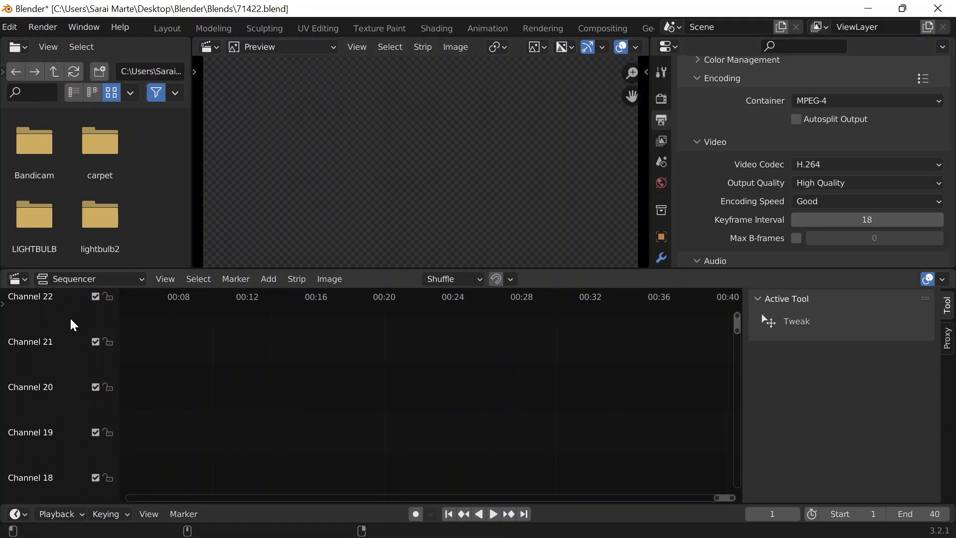
scroll(333, 342, down, 8)
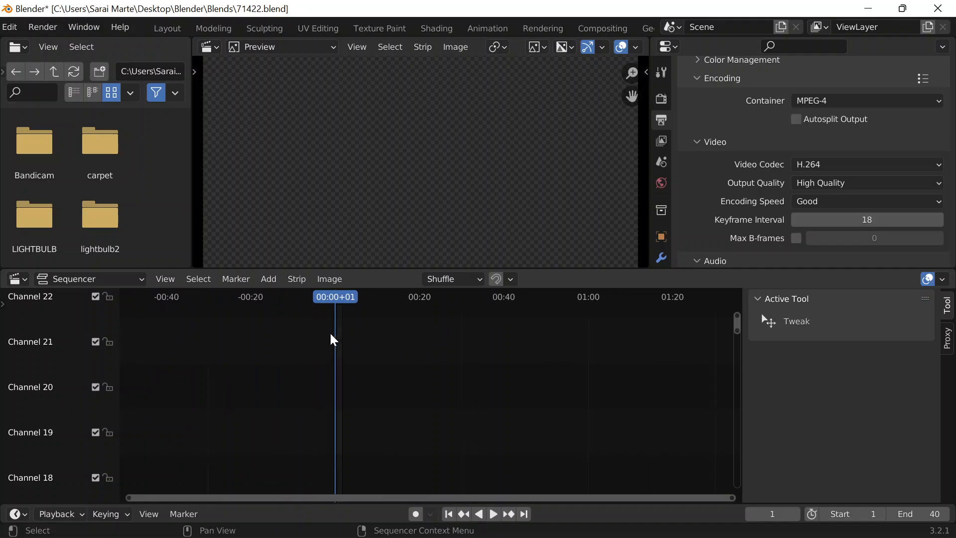
key(space)
key(space)
click(432, 298)
scroll(521, 387, up, 15)
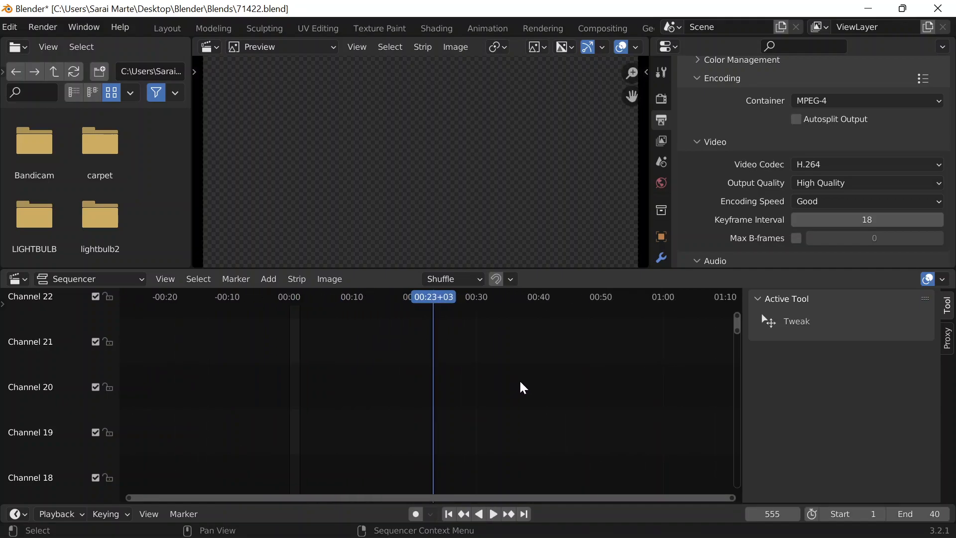
scroll(436, 349, up, 4)
drag(444, 303, 218, 304)
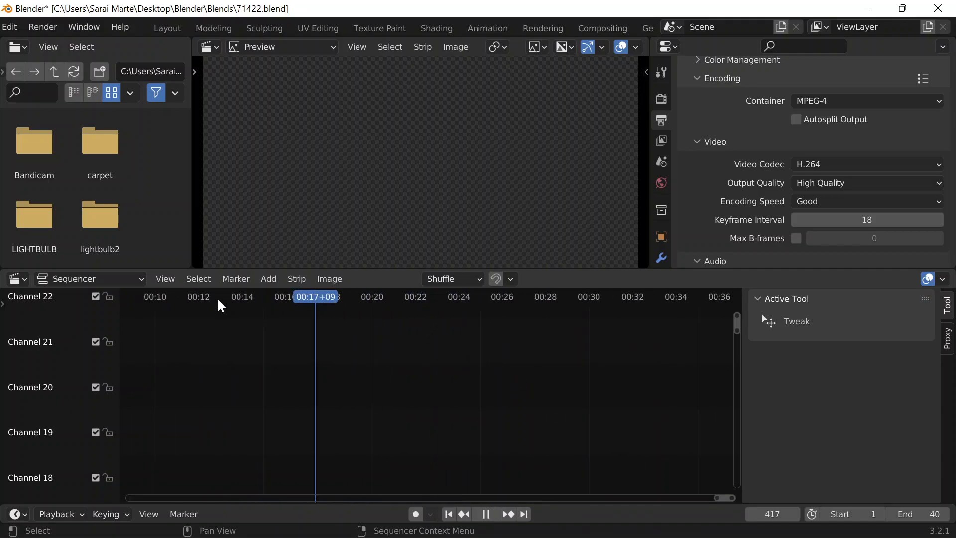
scroll(250, 337, down, 5)
drag(294, 307, 184, 302)
scroll(271, 324, down, 4)
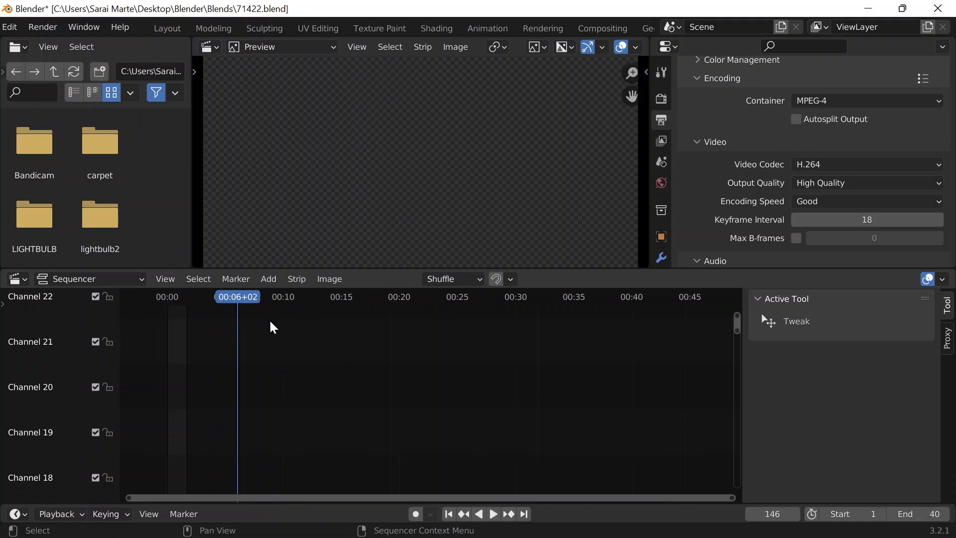
mouse_move(278, 300)
mouse_down()
mouse_move(244, 300)
mouse_move(288, 299)
mouse_up()
Step: Save and close the current project, and start a new General file in a fresh Blender session
key(ctrl+s)
click(938, 8)
click(948, 6)
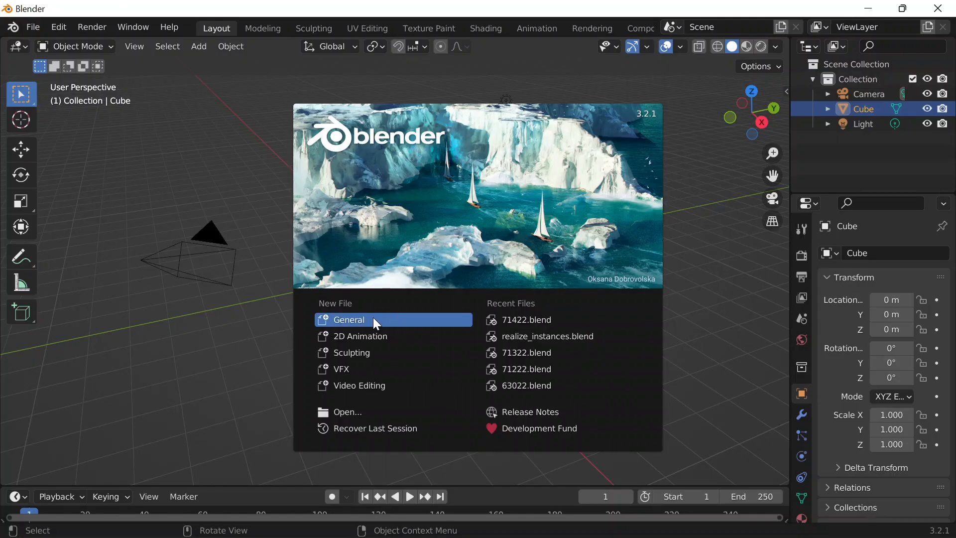
click(375, 320)
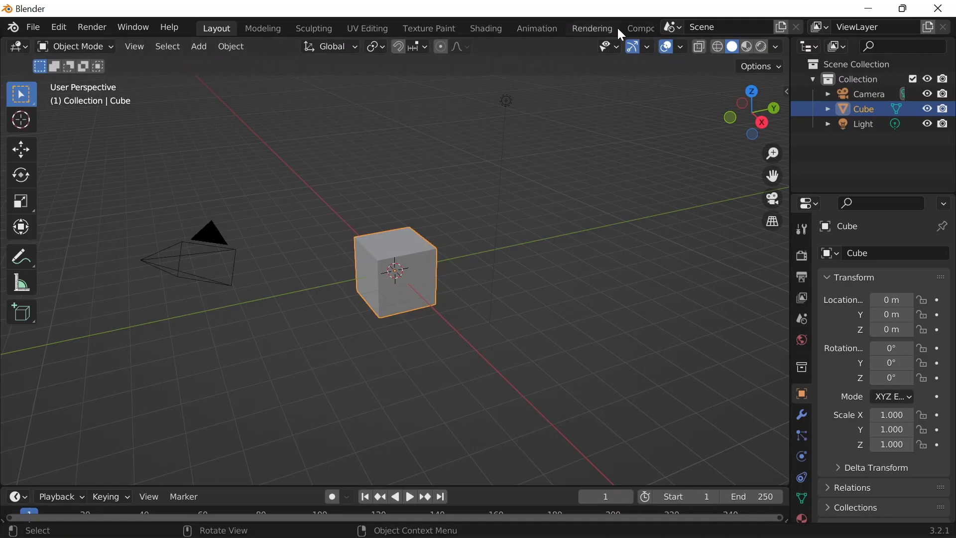
Step: Add a Video Editing workspace to the new file
scroll(620, 26, down, 5)
click(630, 29)
mouse_move(607, 125)
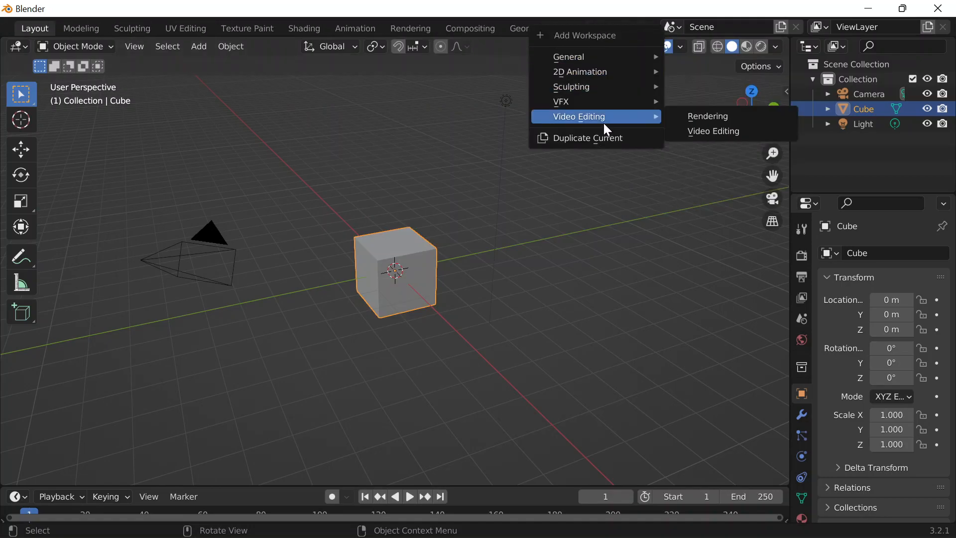
click(714, 131)
Step: Add an Image/Sequence strip of frames 0001.png through 0040.png from Desktop\Blender\Animations\71422hello_world at start frame 1, channel 1
click(269, 279)
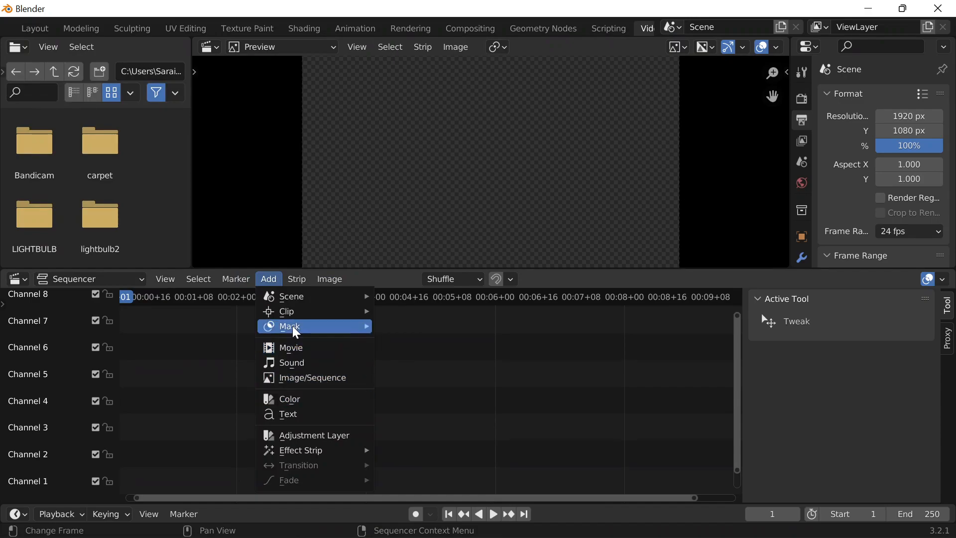
click(297, 378)
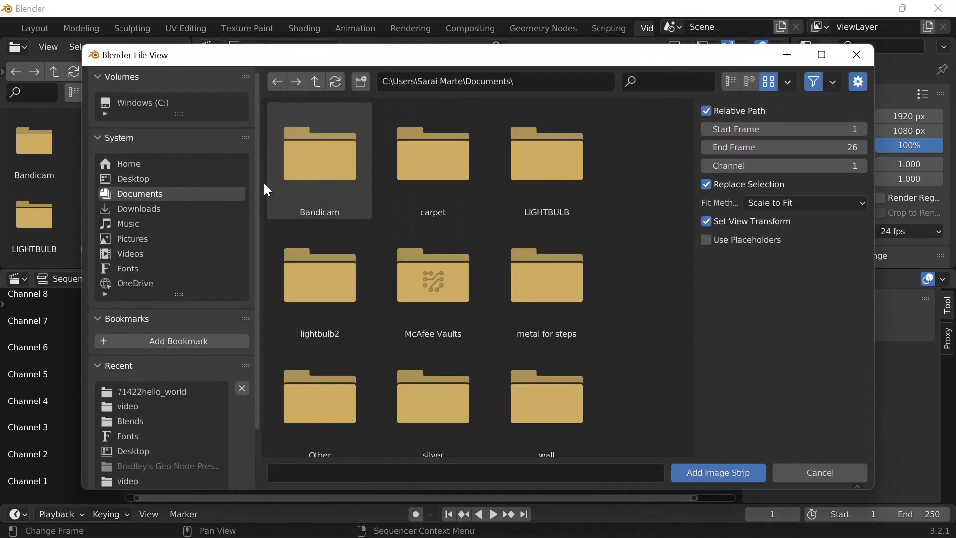
click(209, 179)
double_click(298, 150)
double_click(324, 148)
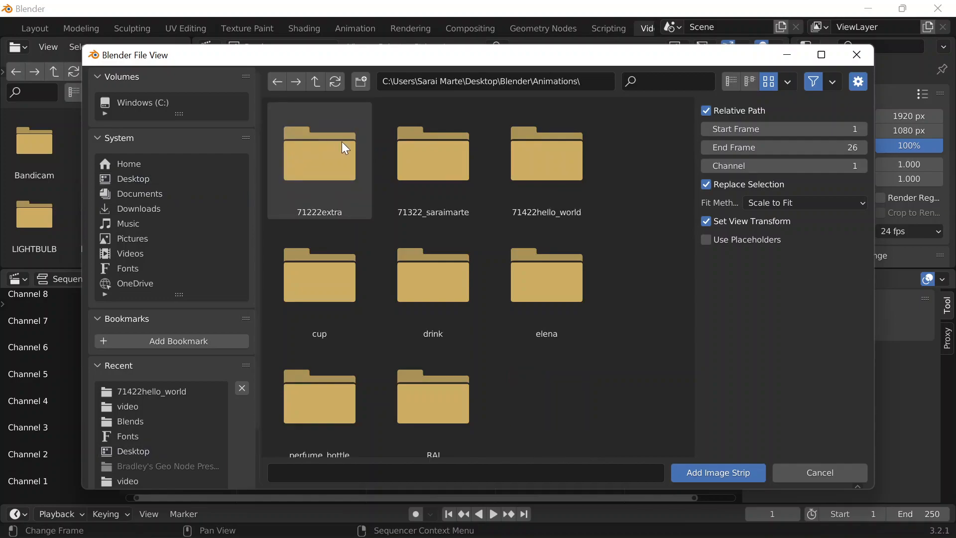
double_click(562, 196)
click(474, 168)
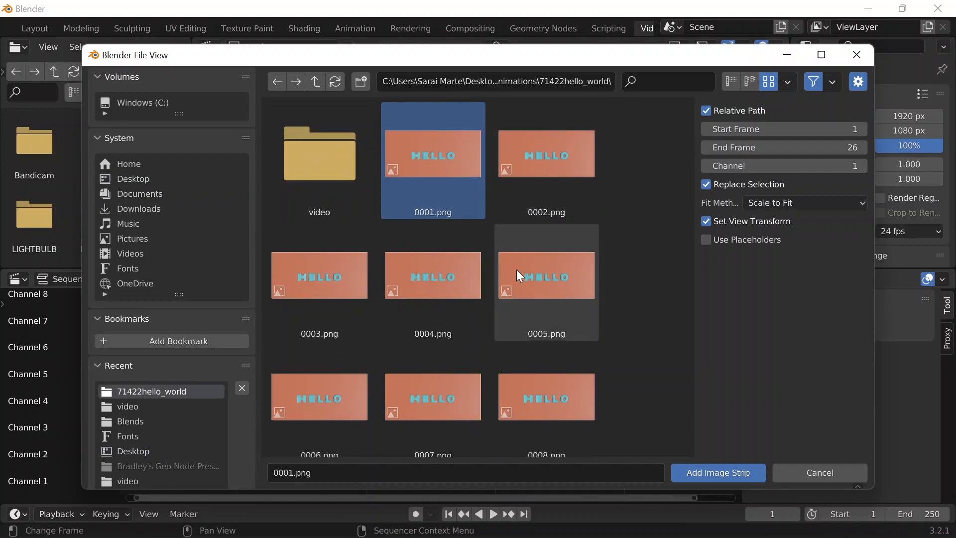
scroll(647, 176, down, 4)
drag(692, 169, 680, 406)
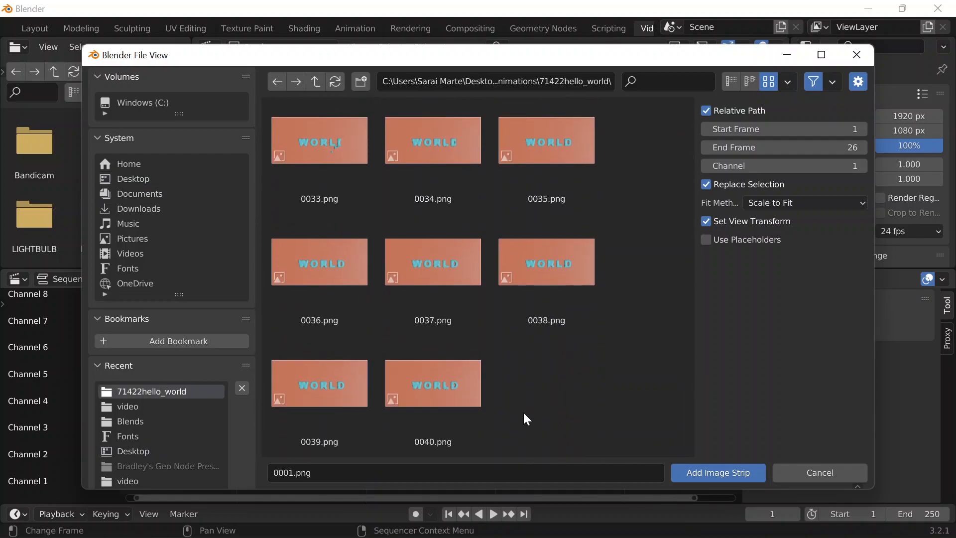
key(a)
click(702, 473)
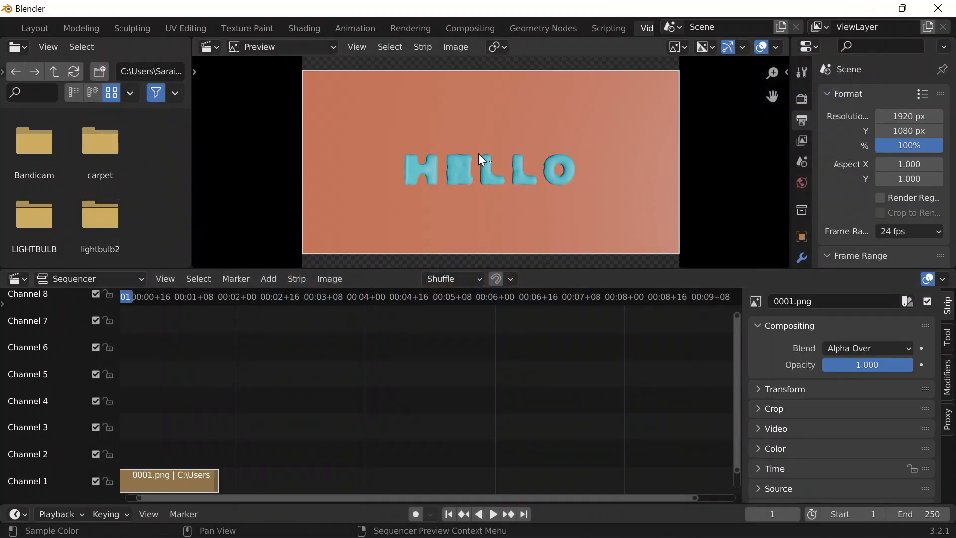
Step: Start rendering the sequence as an animation and minimize the render window
scroll(67, 29, up, 5)
click(90, 27)
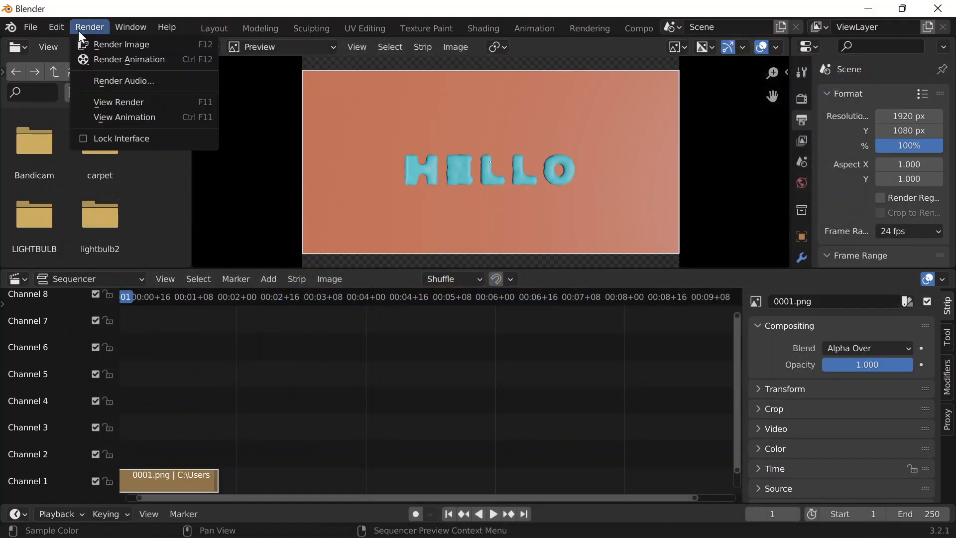
click(122, 59)
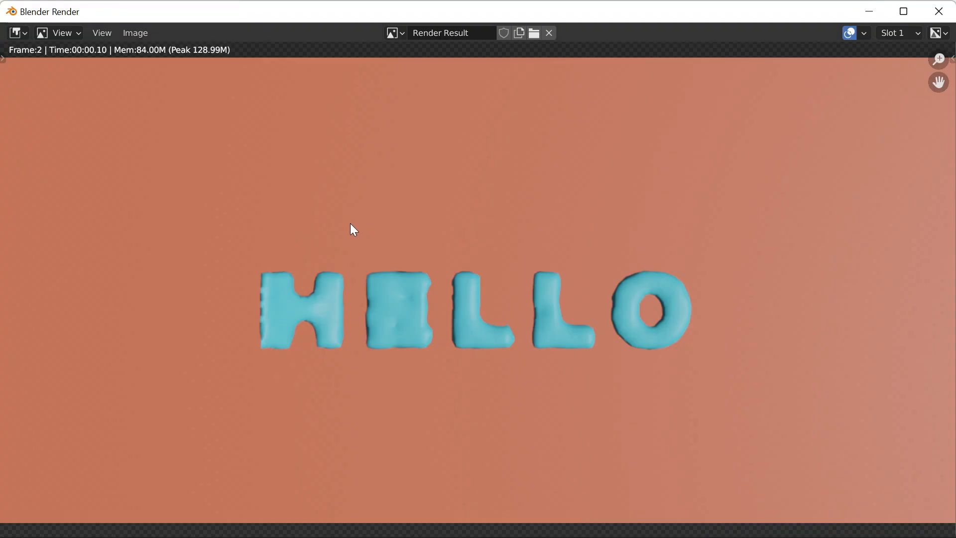
mouse_move(422, 525)
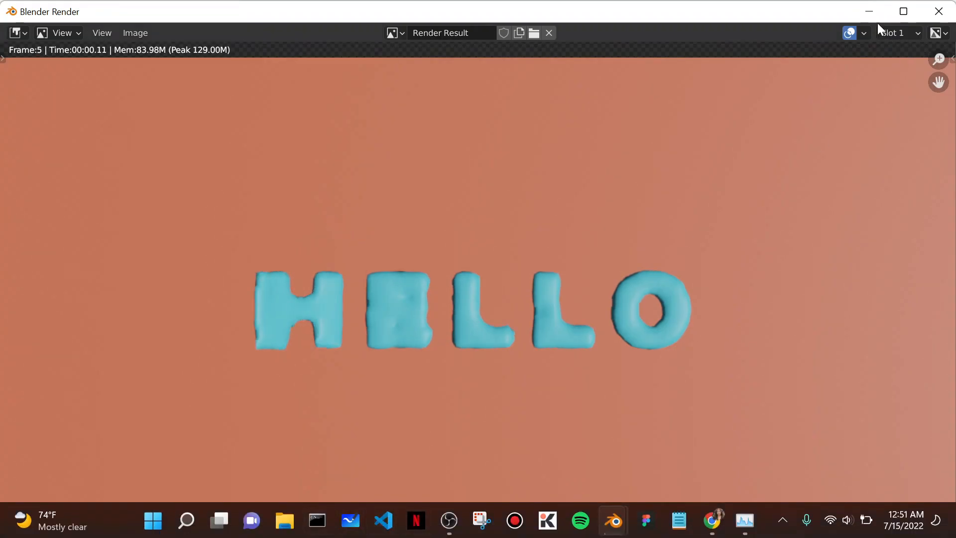
click(869, 11)
Step: Set the output file format to FFmpeg Video with an MPEG-4 container, and change the video's output quality preset
scroll(857, 222, down, 2)
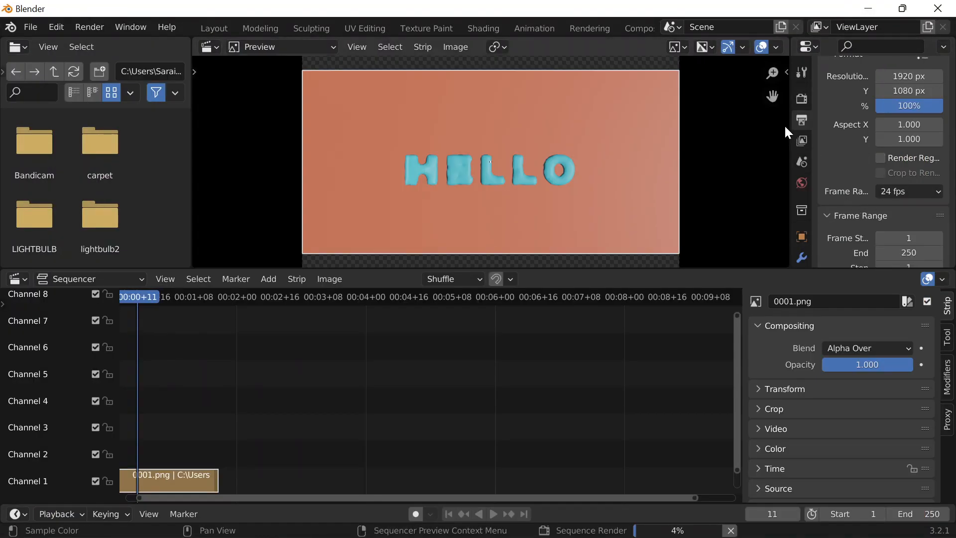
drag(791, 130, 628, 131)
scroll(800, 204, down, 8)
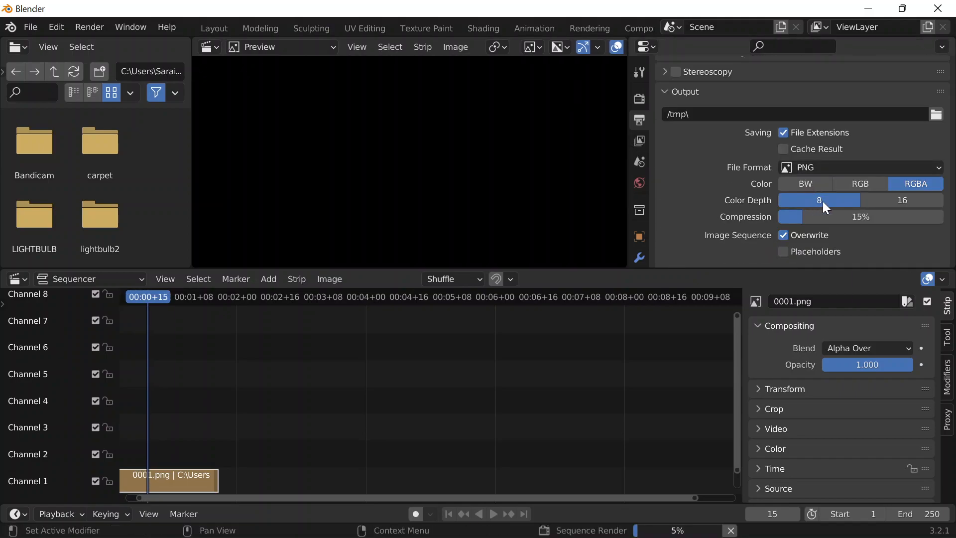
click(896, 169)
click(869, 239)
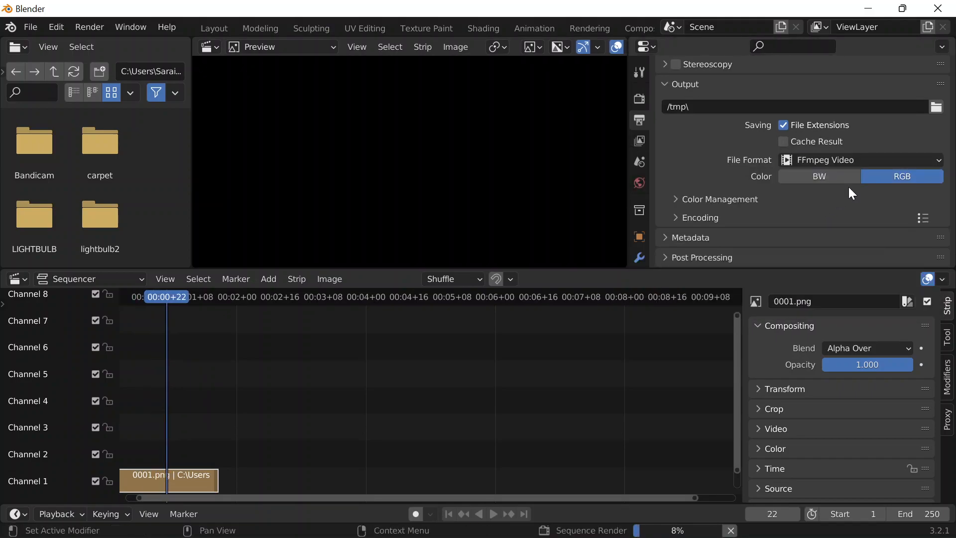
click(707, 219)
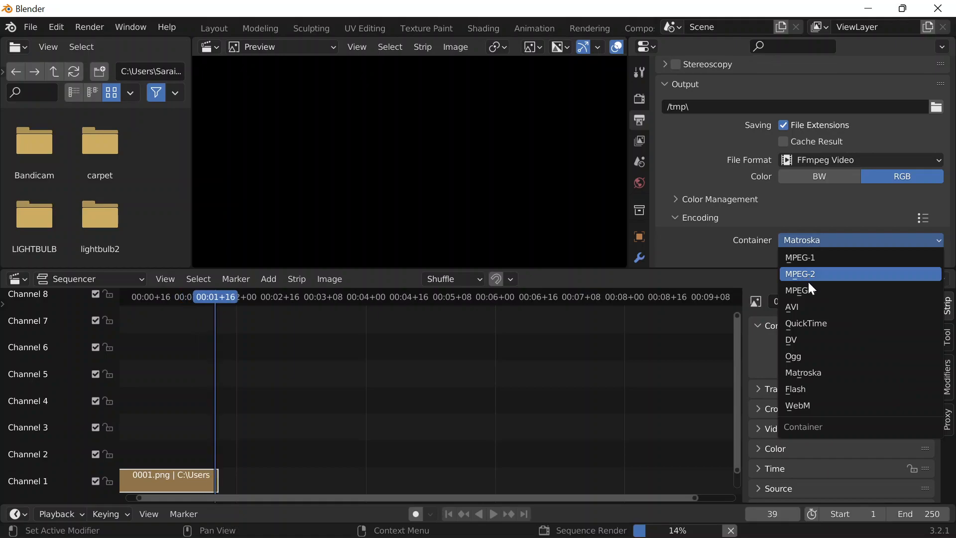
click(808, 291)
scroll(822, 214, down, 5)
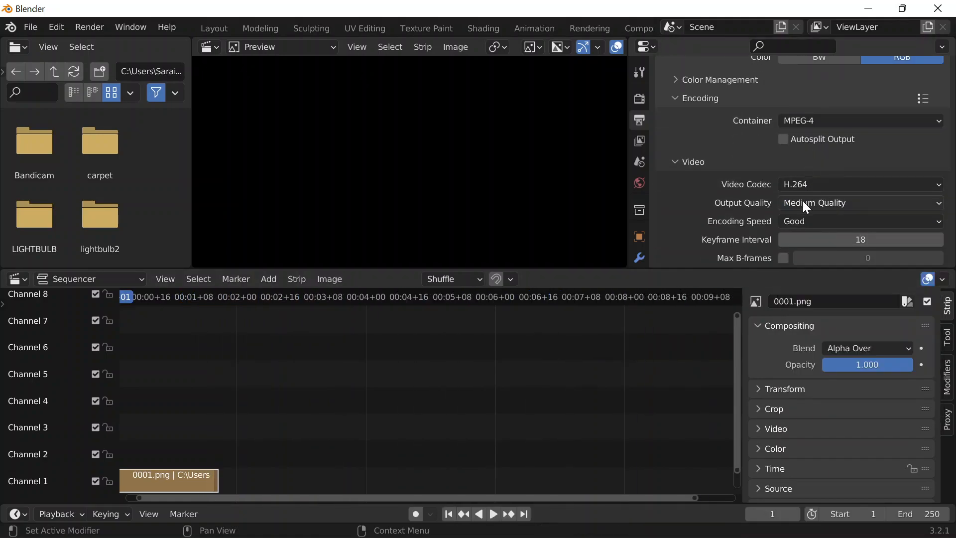
click(803, 201)
click(804, 269)
scroll(903, 201, up, 5)
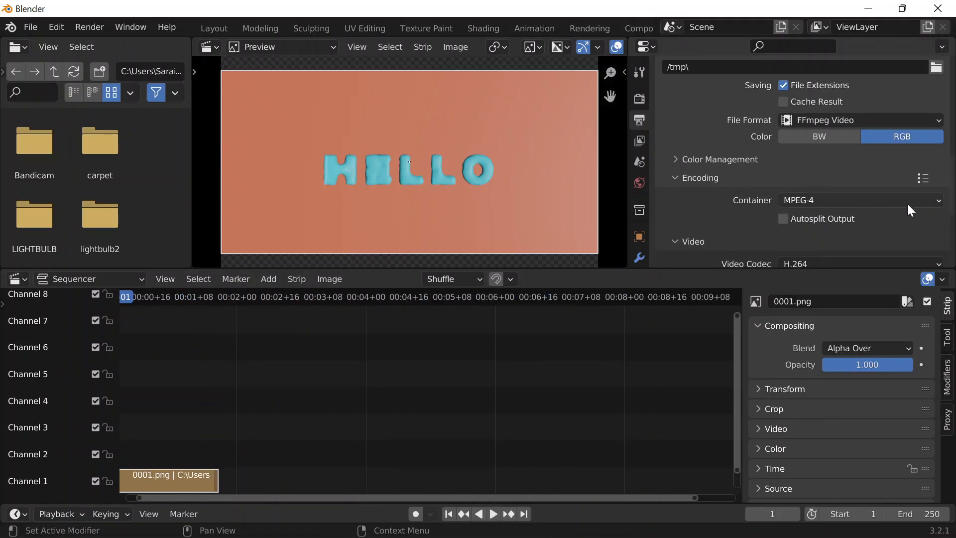
Step: Set the output folder to Desktop\Blender\Animations\71422hello_world\video and render the sequence as an animation
click(923, 87)
click(935, 87)
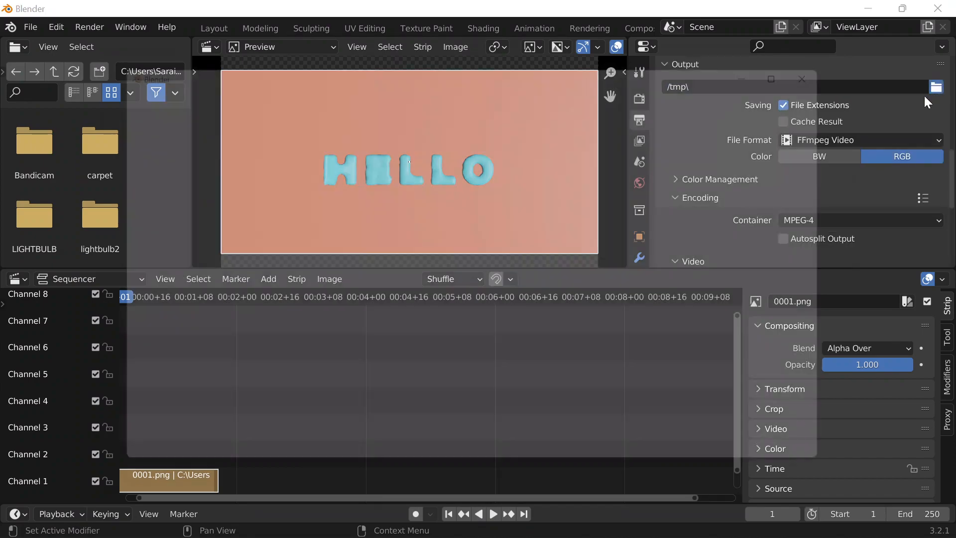
click(161, 178)
double_click(301, 149)
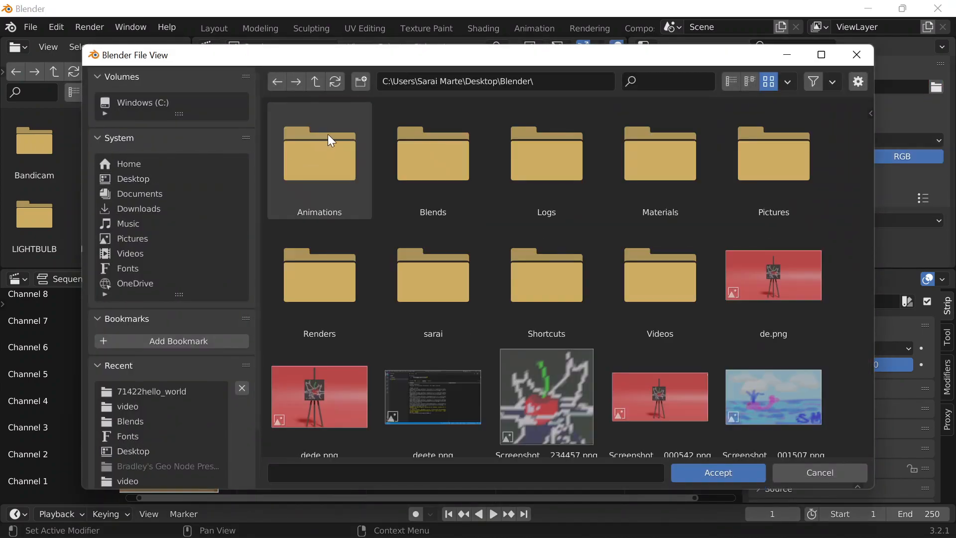
double_click(325, 145)
double_click(547, 164)
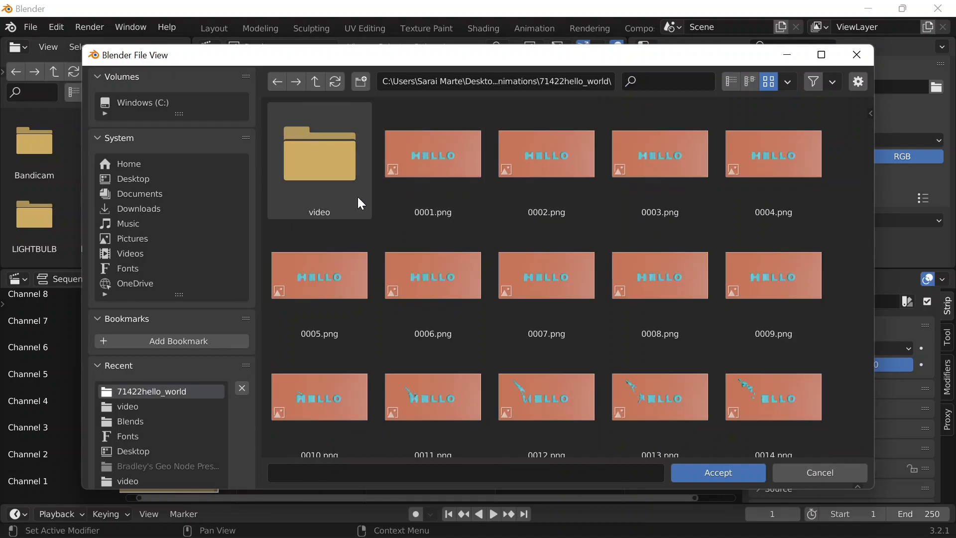
double_click(326, 169)
click(719, 472)
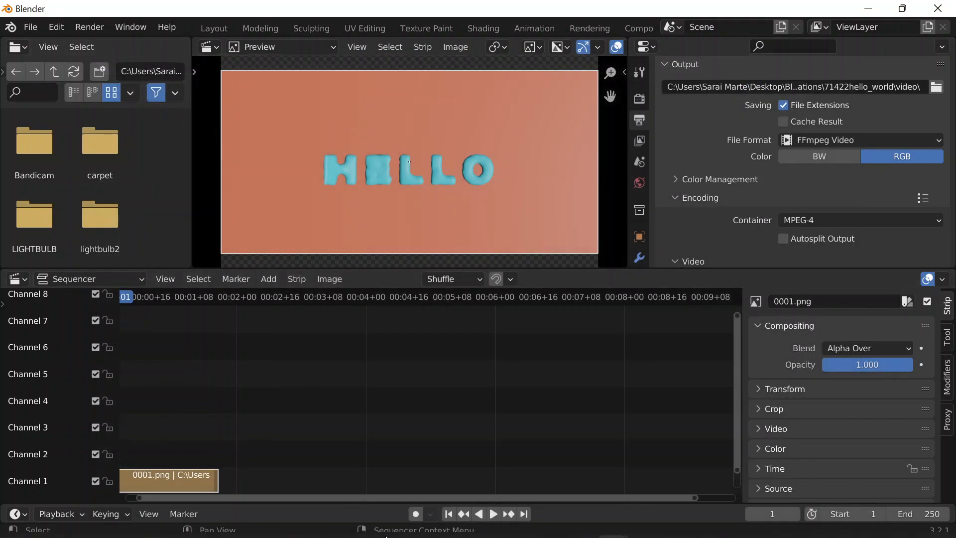
click(89, 28)
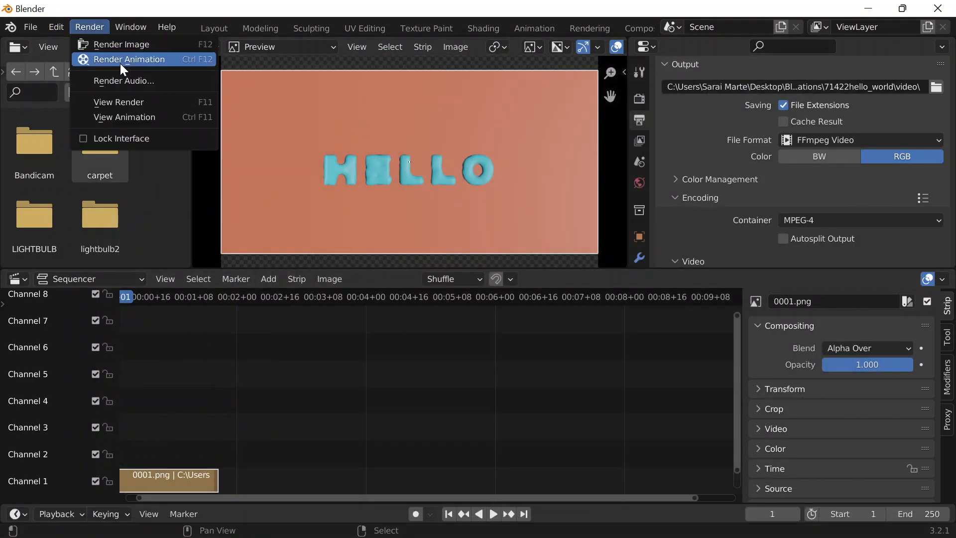
click(120, 64)
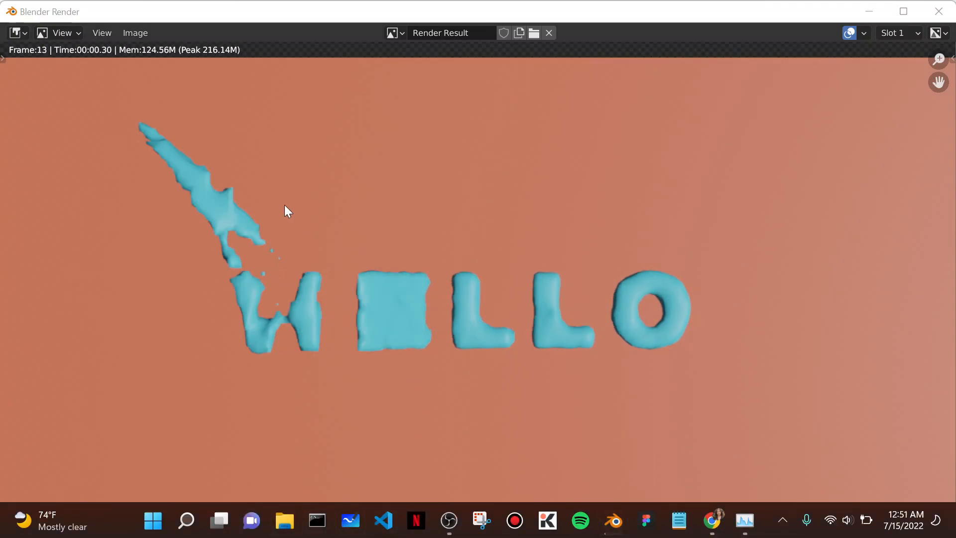
Step: Open the Desktop\Blender\Animations\71422hello_world\video folder in File Explorer
key(super+e)
click(95, 175)
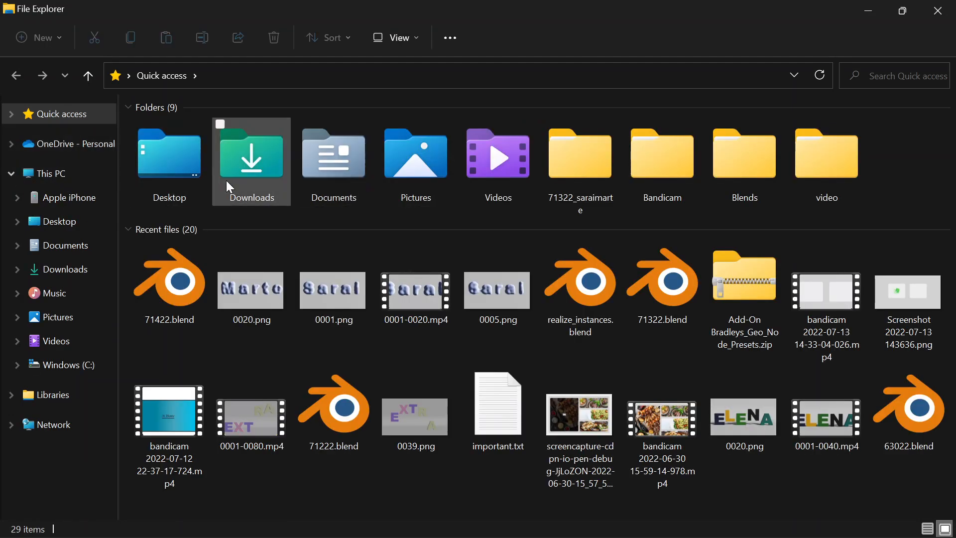
double_click(176, 167)
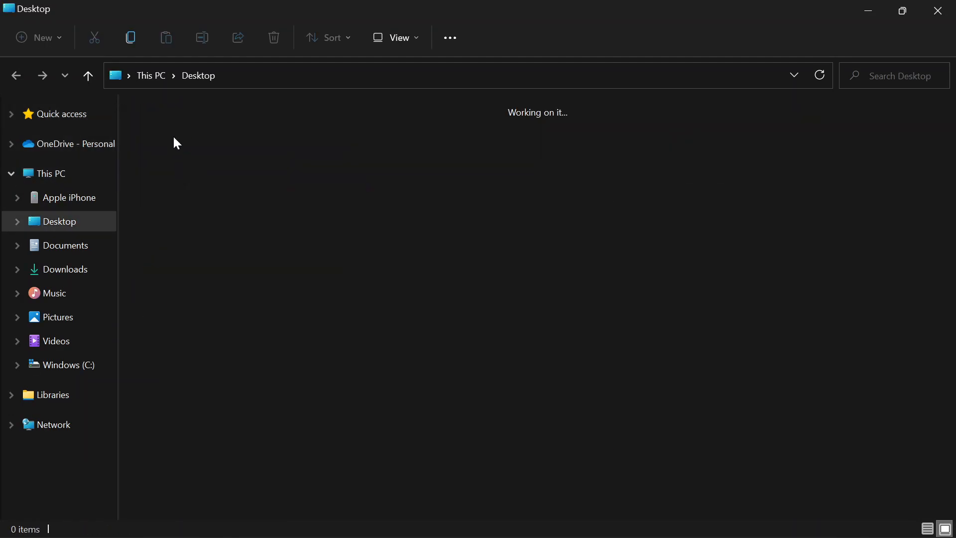
double_click(172, 135)
double_click(175, 132)
click(213, 175)
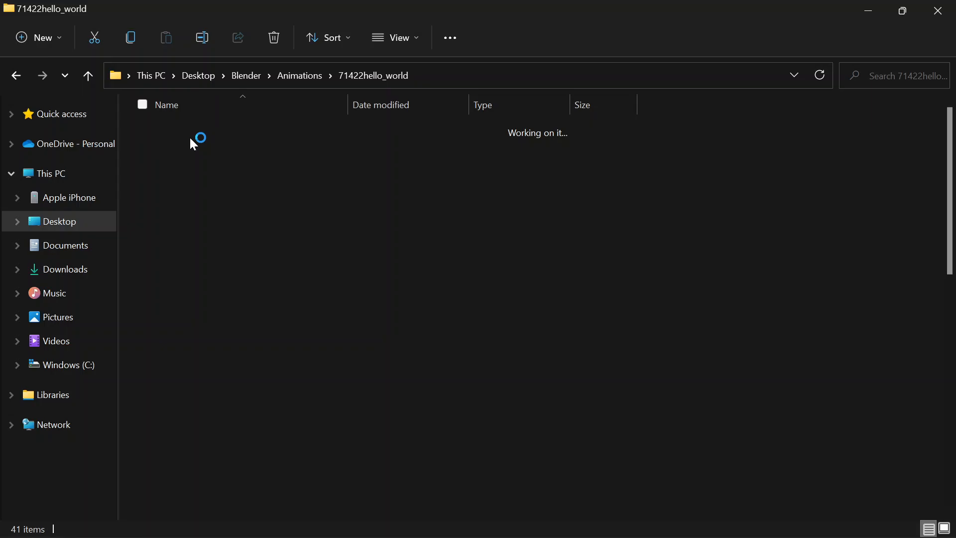
double_click(191, 139)
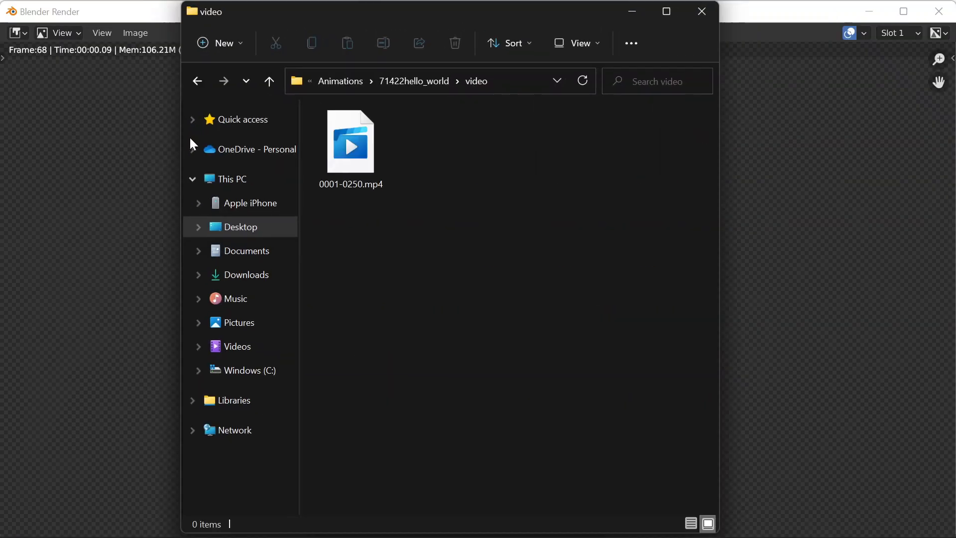
Step: Try to play 0001-0250.mp4, and close the media player and the video folder window
click(346, 157)
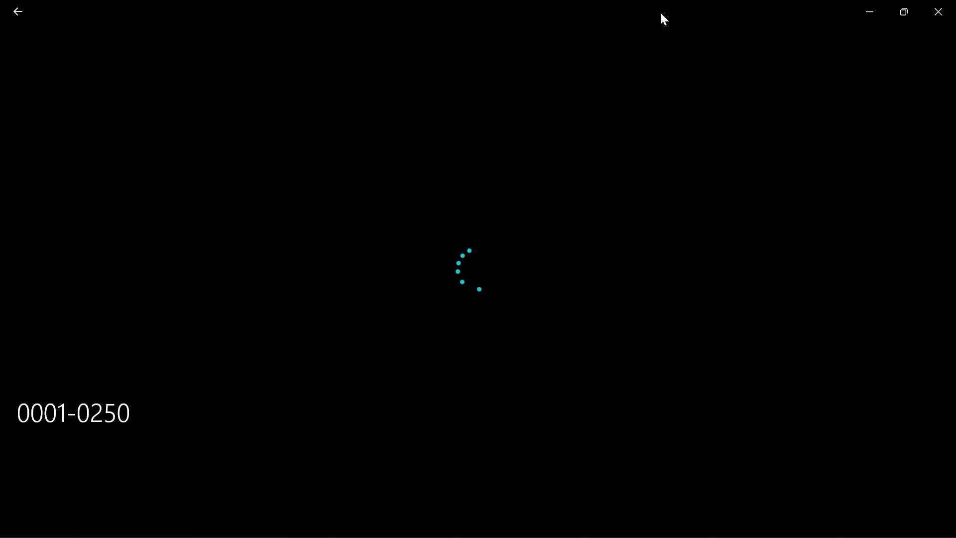
click(568, 333)
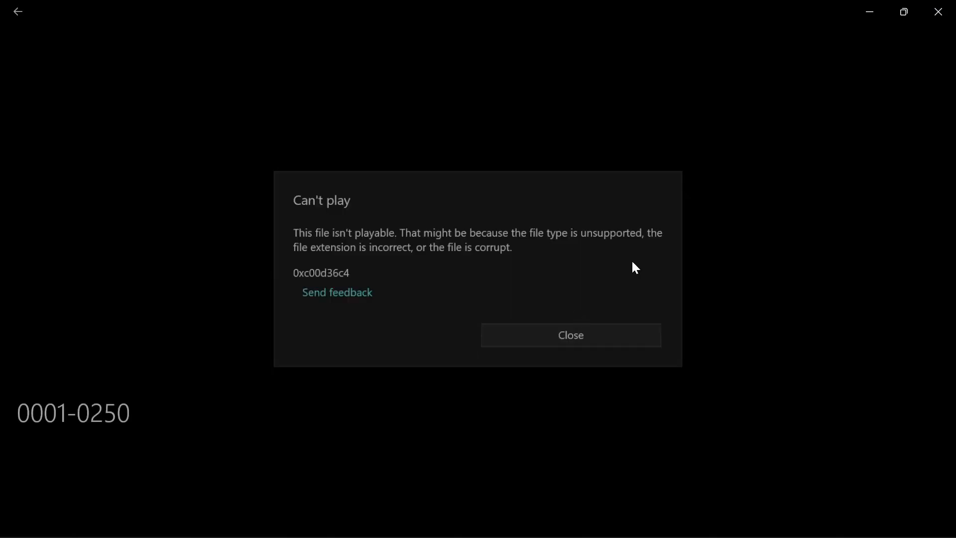
click(869, 13)
drag(594, 15, 606, 55)
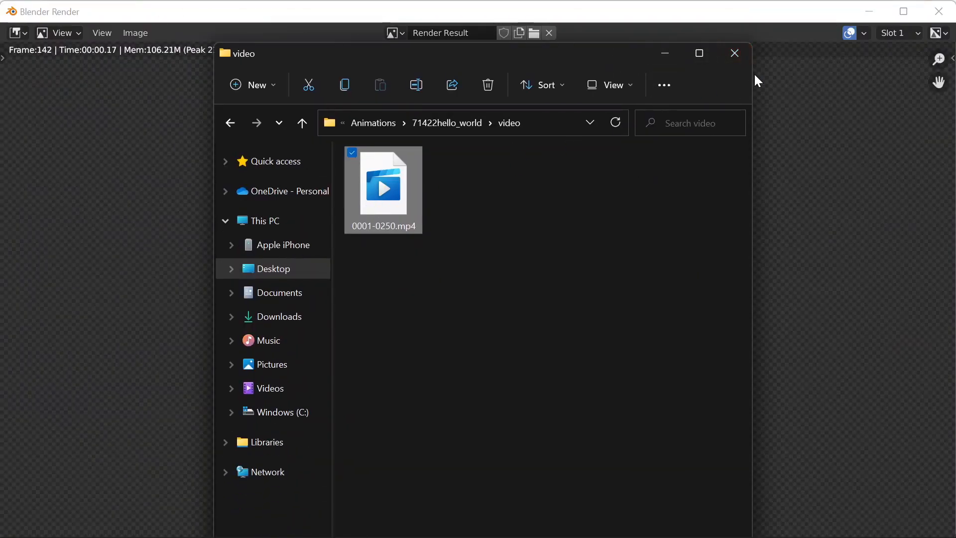
key(alt+Tab)
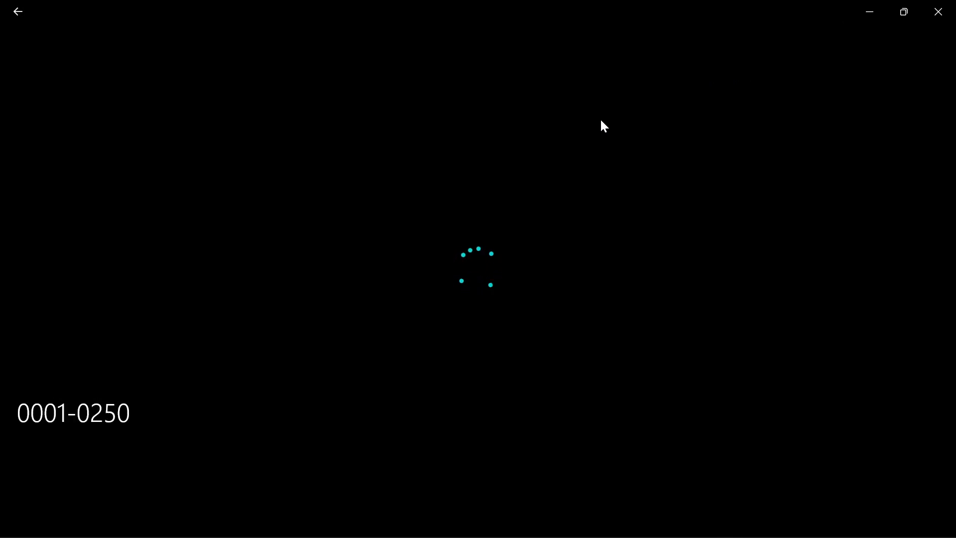
click(938, 11)
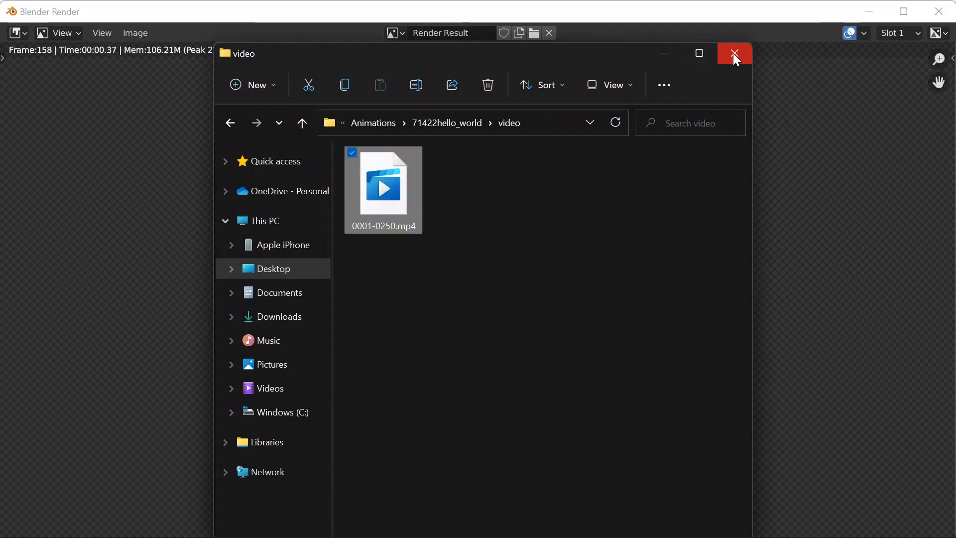
click(735, 58)
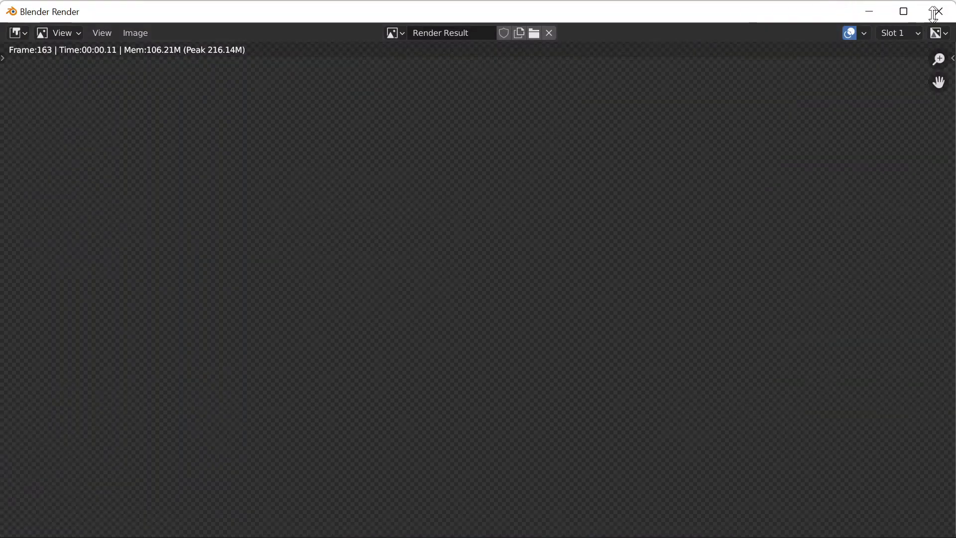
Step: Close the Blender render window and try to slide the image strip in channel 1 of the sequencer
drag(935, 14, 699, 126)
drag(812, 56, 770, 173)
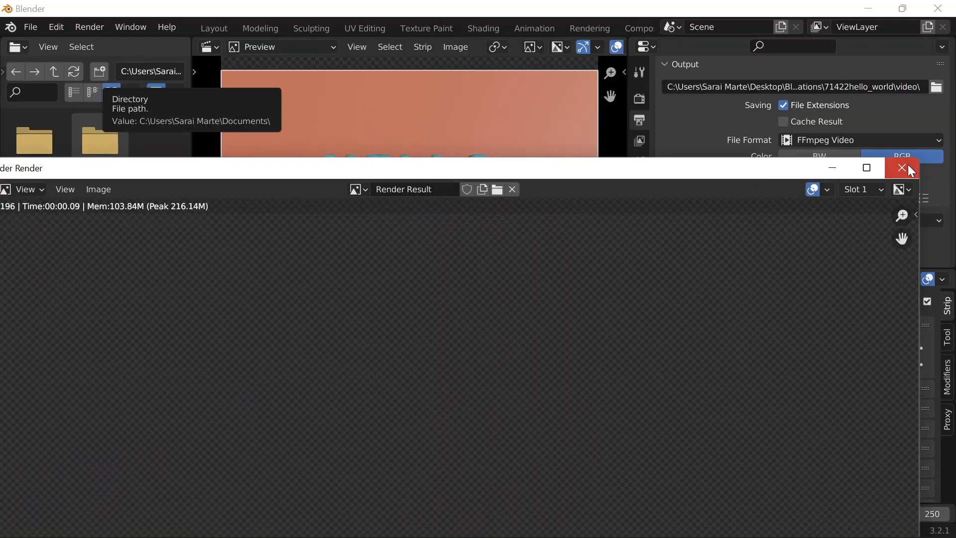
click(900, 171)
click(168, 466)
scroll(160, 329, up, 4)
scroll(162, 329, down, 6)
mouse_move(198, 476)
mouse_down()
mouse_move(188, 314)
mouse_move(195, 476)
mouse_move(198, 490)
mouse_move(208, 486)
mouse_move(195, 491)
mouse_up()
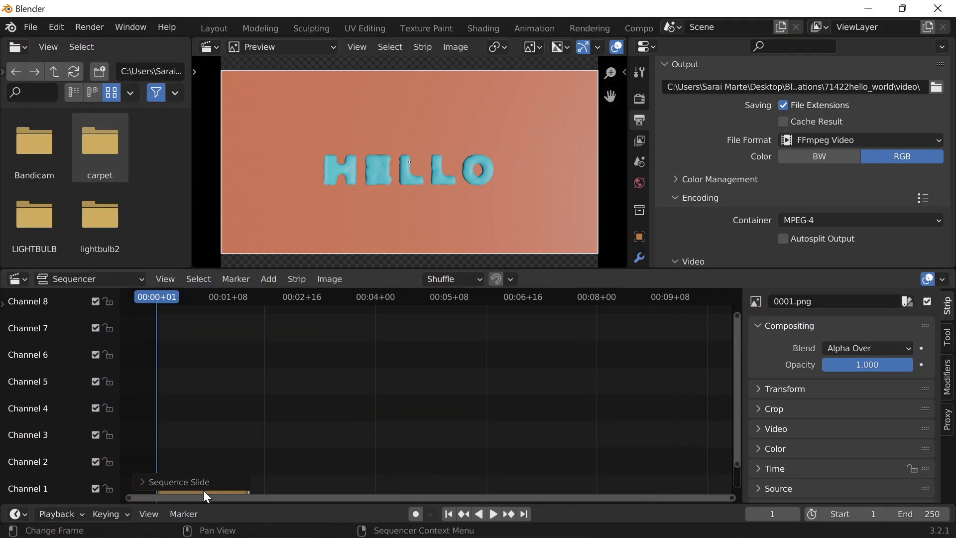
Step: Close the project without saving and start a new Video Editing file in a fresh Blender session
click(938, 9)
click(513, 301)
mouse_move(493, 533)
click(613, 528)
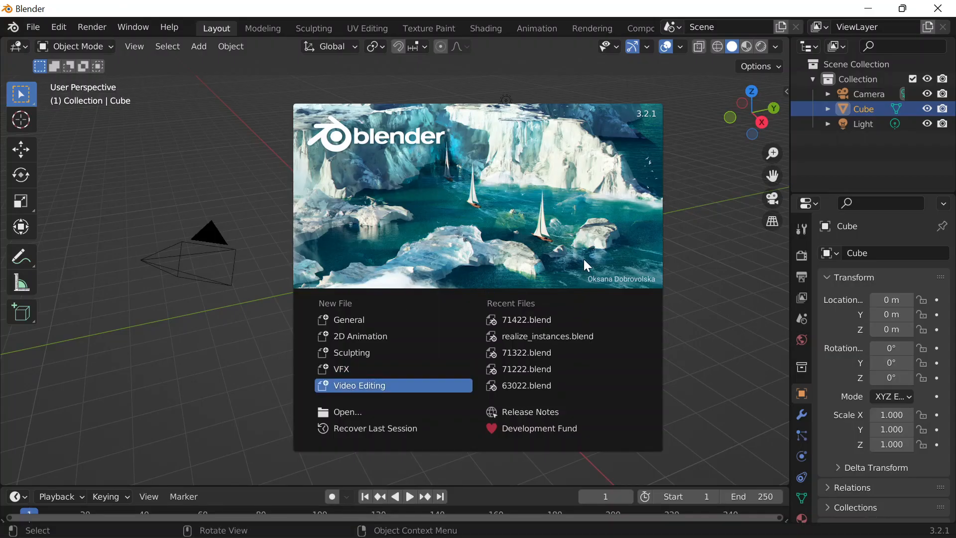
key(Return)
Step: Add an Image/Sequence strip of frames 0001.png through 0040.png from Desktop\Blender\Animations\71422hello_world at start frame 1, channel 1
click(269, 282)
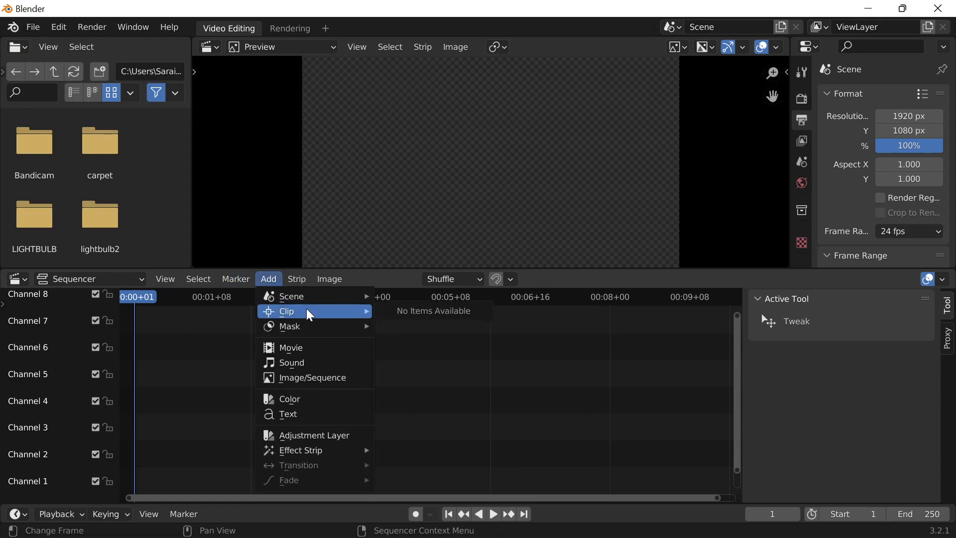
click(308, 379)
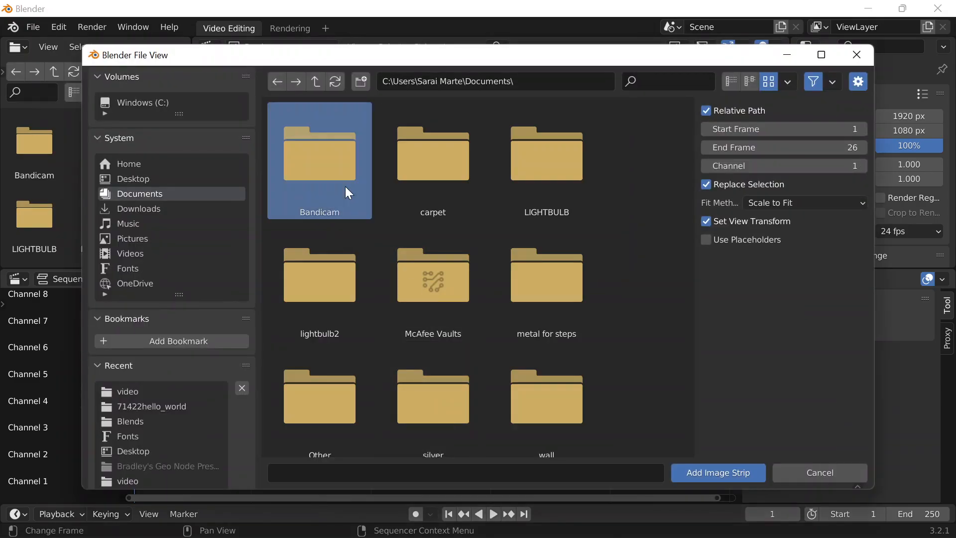
click(145, 180)
double_click(317, 166)
double_click(318, 165)
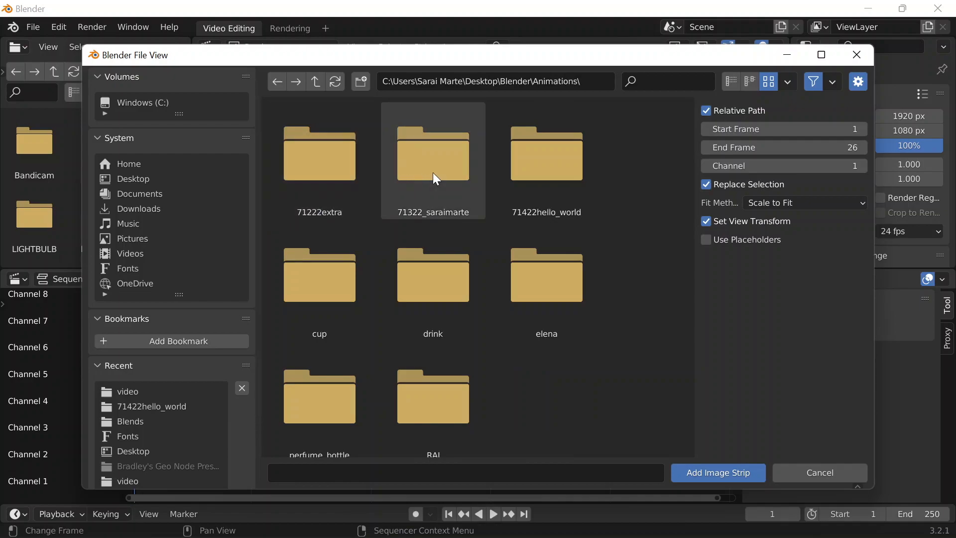
click(333, 167)
click(535, 163)
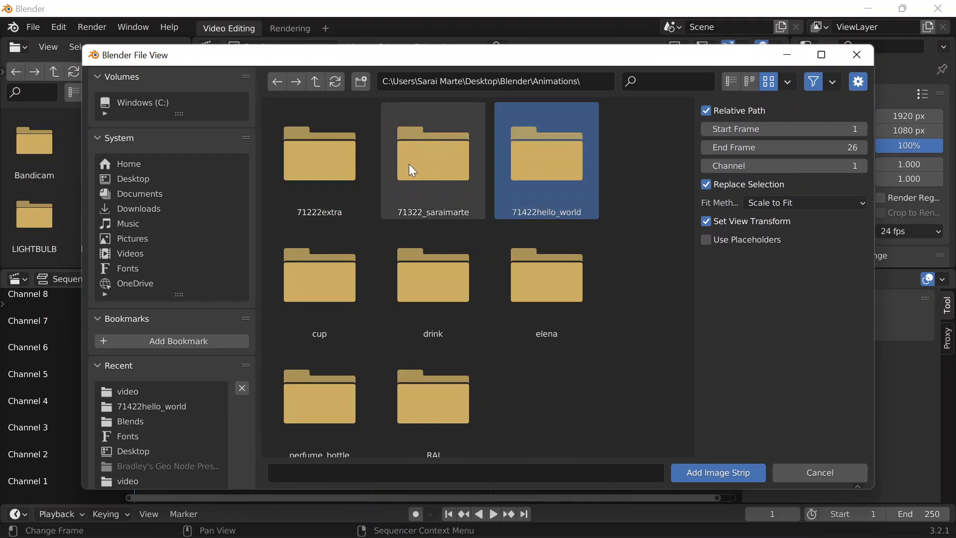
double_click(543, 164)
click(479, 197)
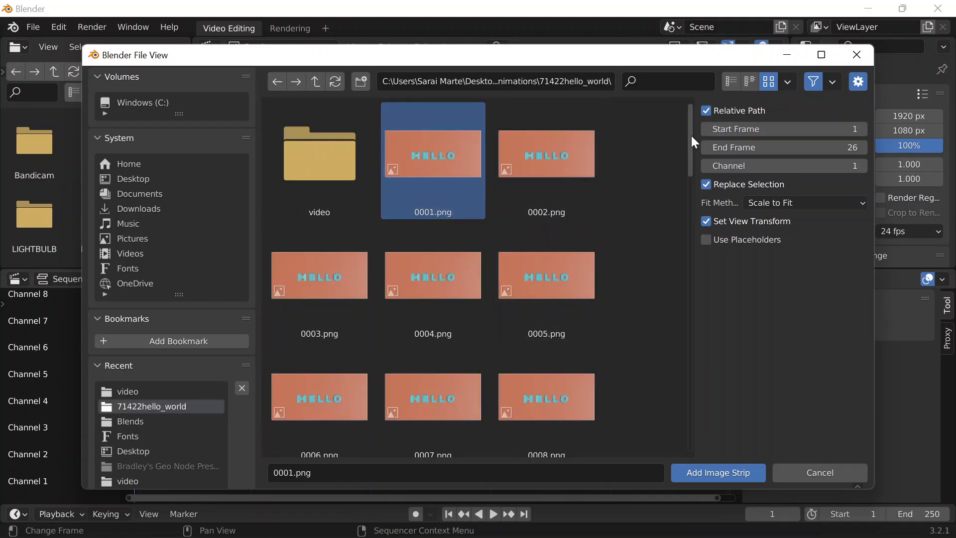
drag(691, 121, 683, 469)
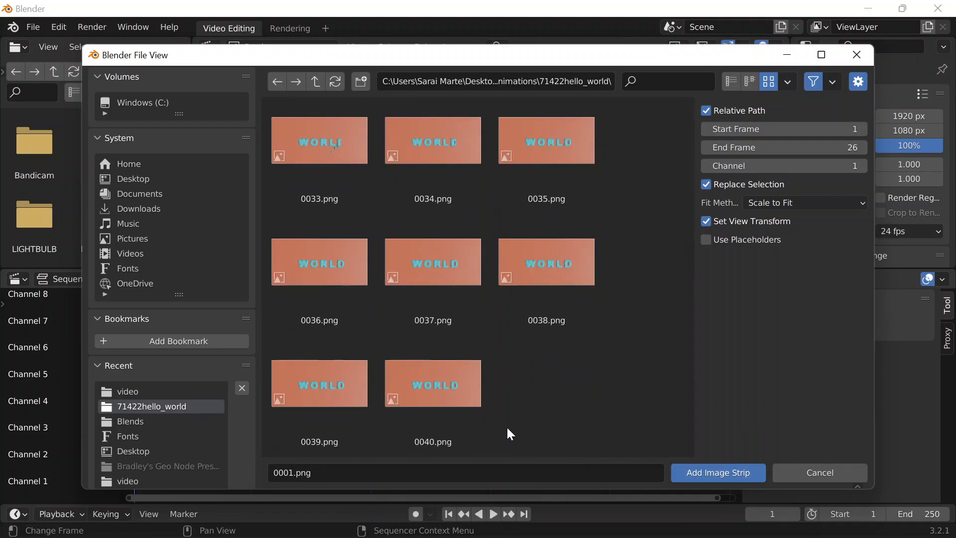
shift+click(438, 393)
click(735, 471)
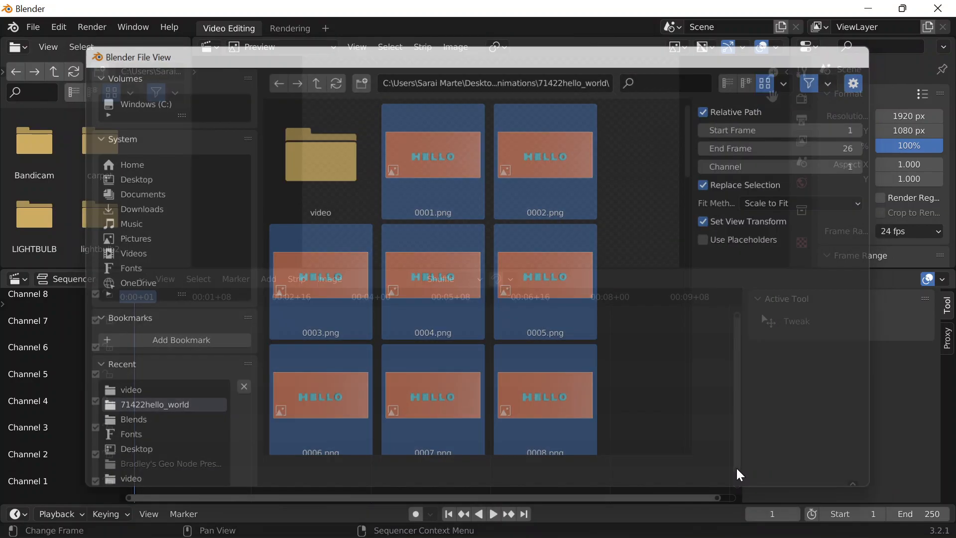
Step: Widen the properties area and set the render output path to the video folder inside Desktop\Blender\Animations\71422hello_world
scroll(803, 142, down, 1)
drag(789, 123, 680, 123)
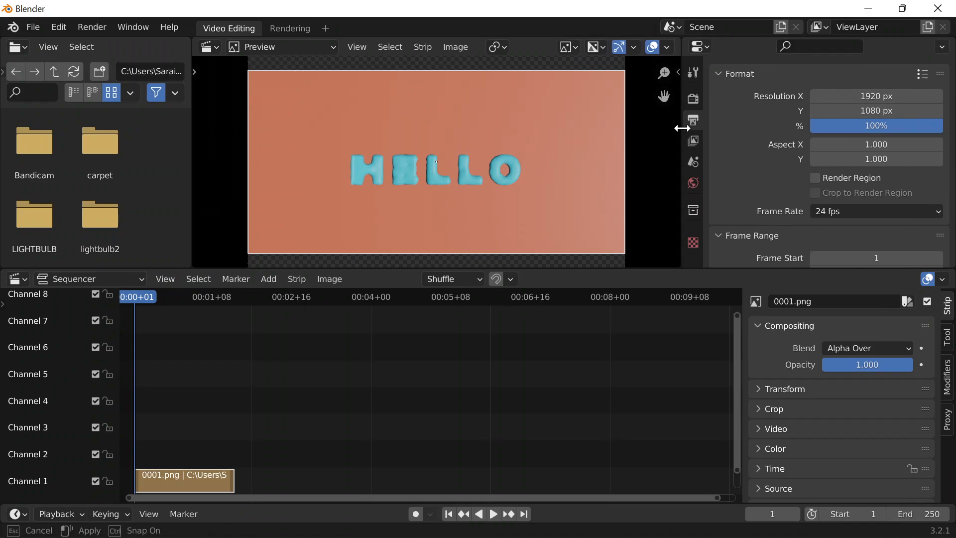
scroll(781, 179, down, 8)
click(936, 173)
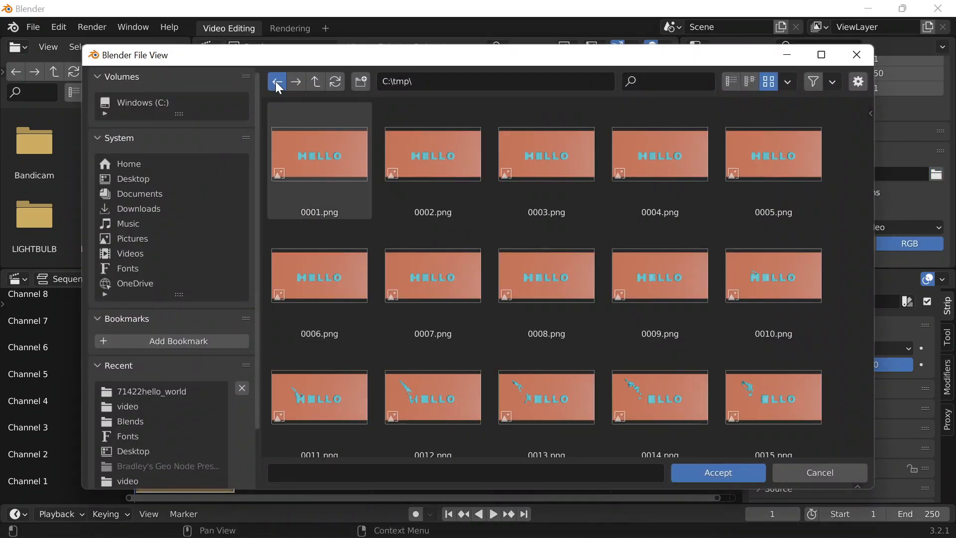
click(128, 180)
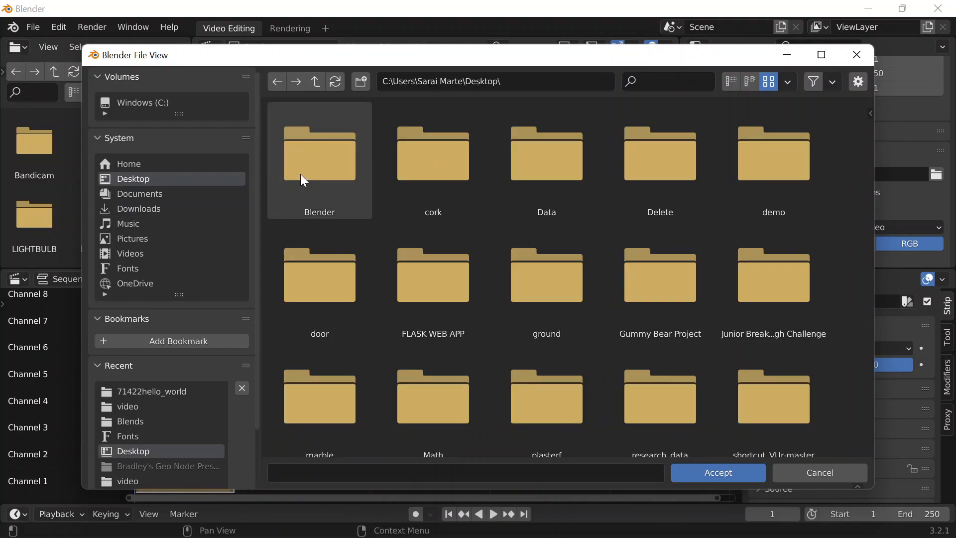
double_click(300, 172)
double_click(317, 135)
double_click(547, 159)
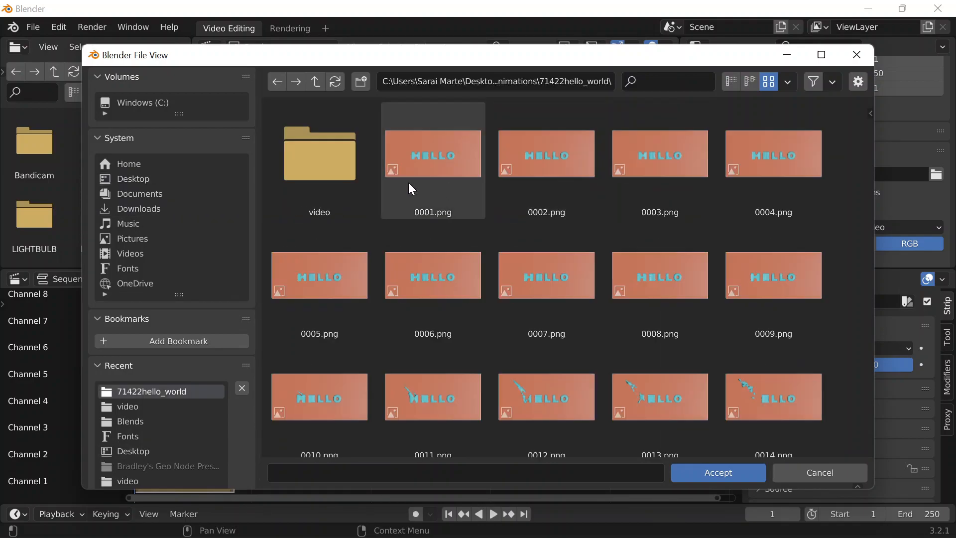
double_click(366, 169)
click(737, 473)
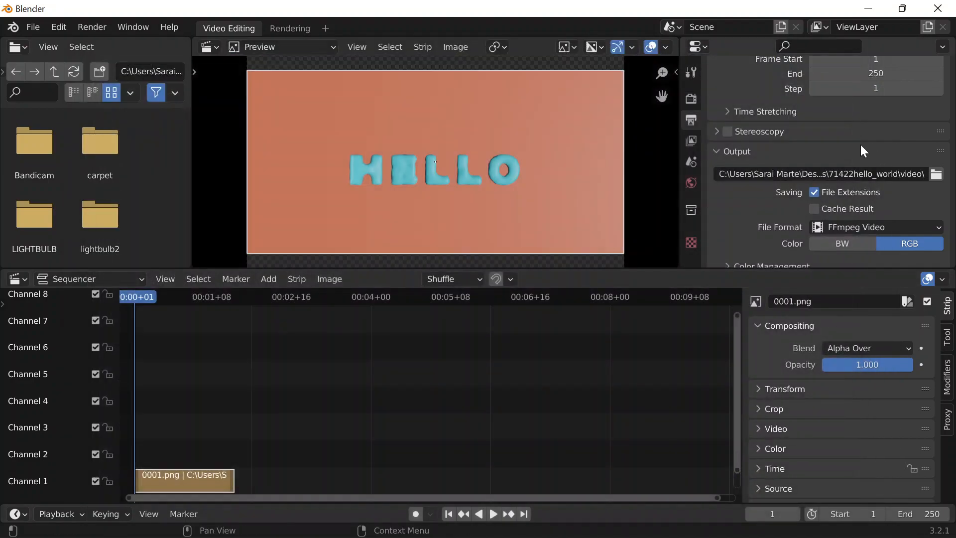
Step: Expand the output encoding settings and check the video container, codec and quality
scroll(858, 209, down, 3)
click(753, 218)
scroll(872, 187, down, 4)
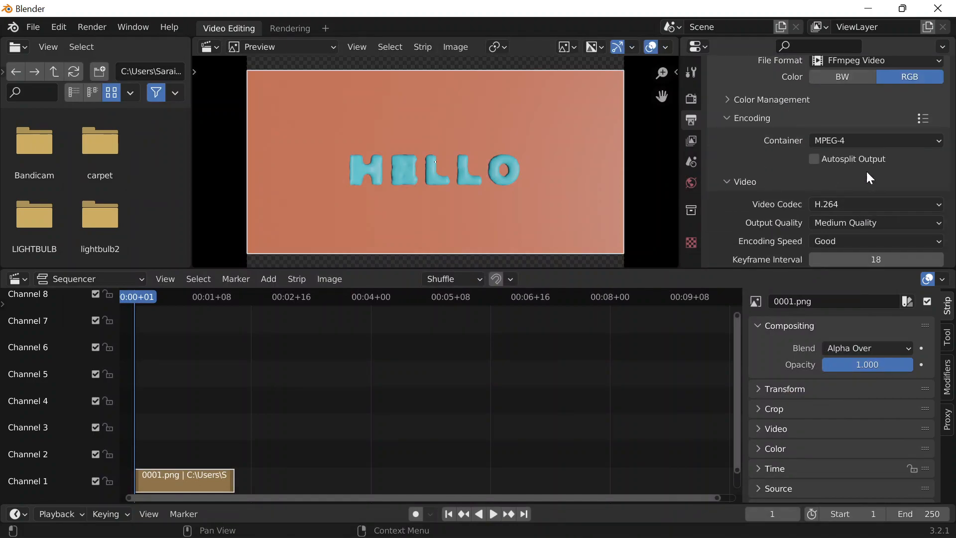
scroll(747, 127, up, 7)
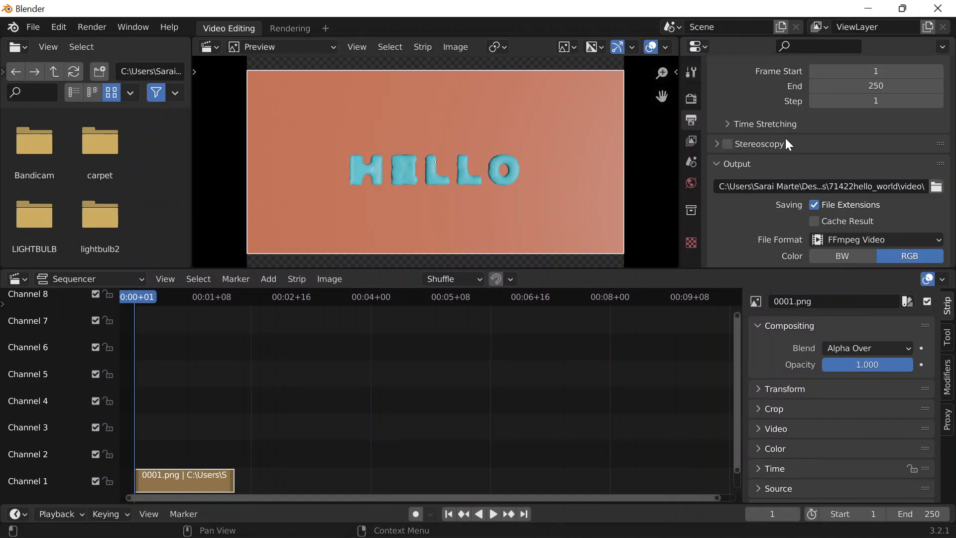
scroll(826, 158, up, 8)
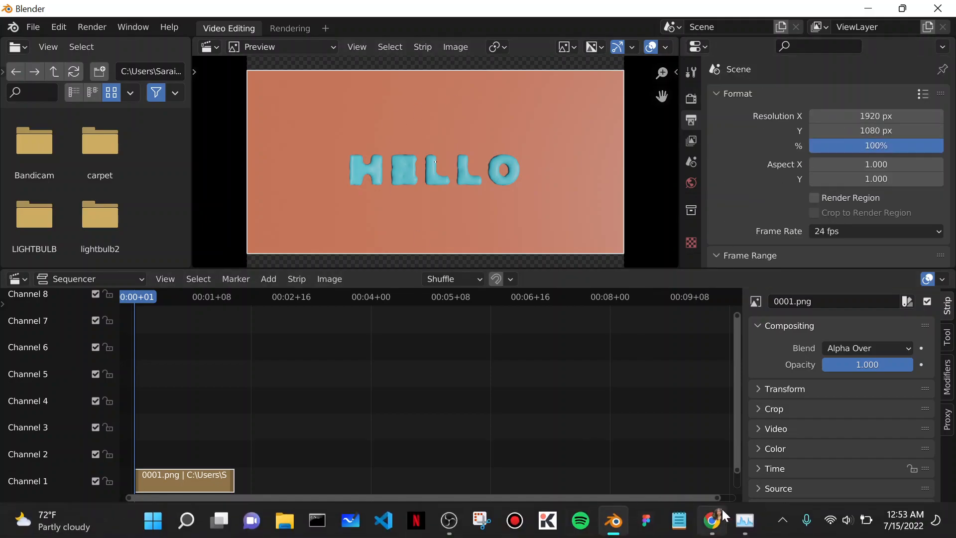
Step: Open the recent file 71422.blend in a second Blender window and check its render resolution
right_click(614, 521)
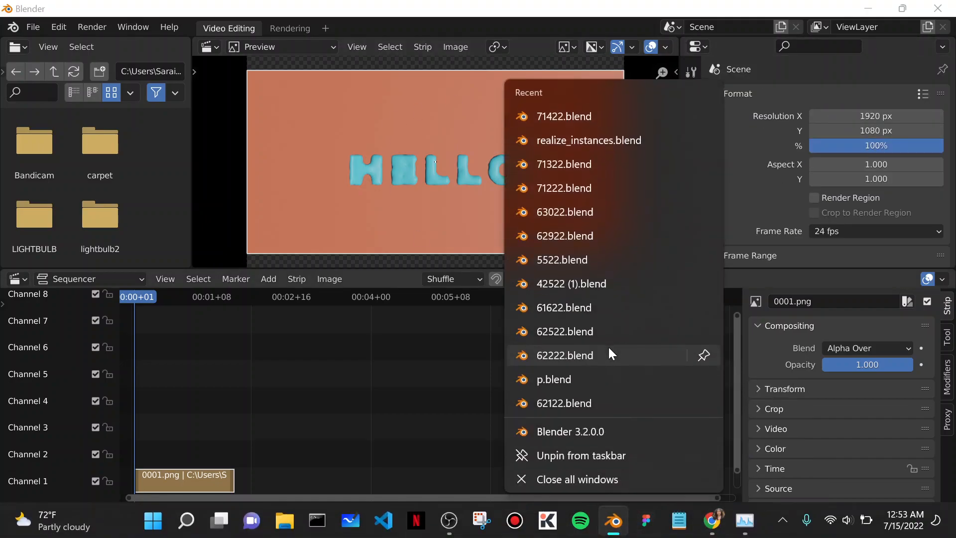
click(584, 115)
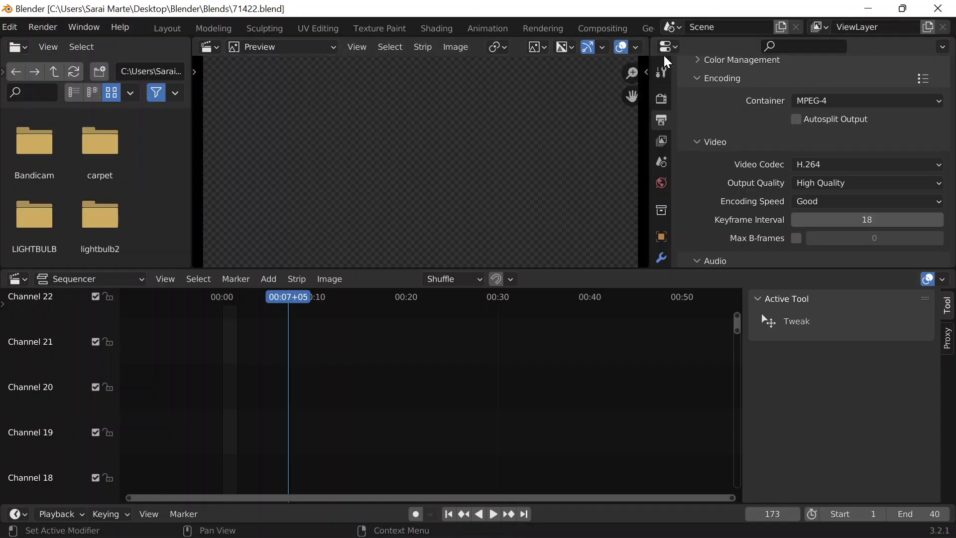
scroll(814, 143, up, 5)
scroll(814, 143, up, 10)
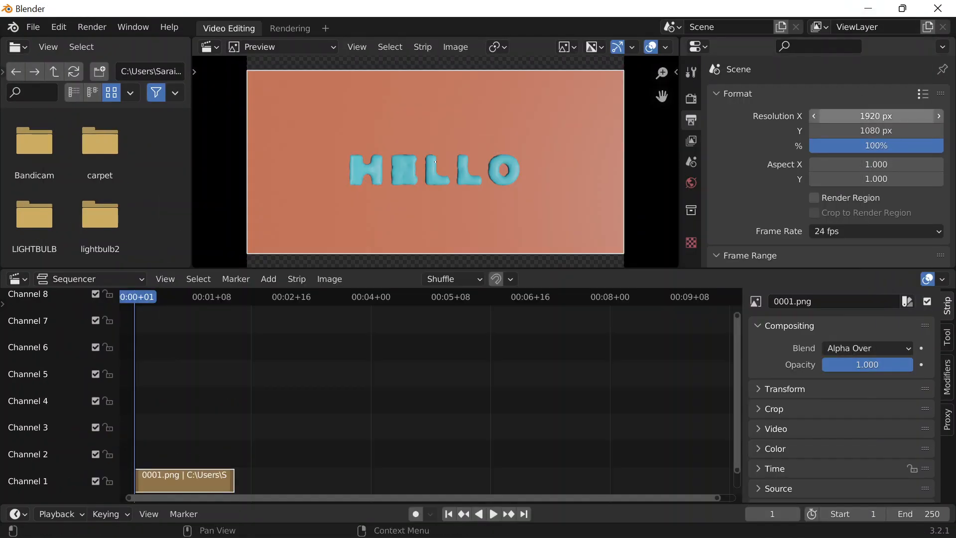
Step: Set the render resolution of the video editing project to 1164 by 567 px
click(876, 116)
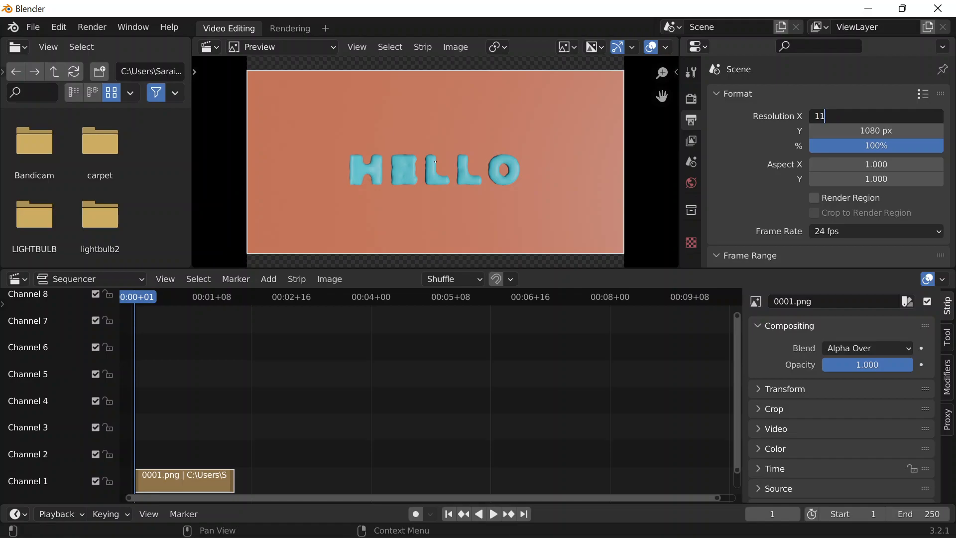
key(Tab)
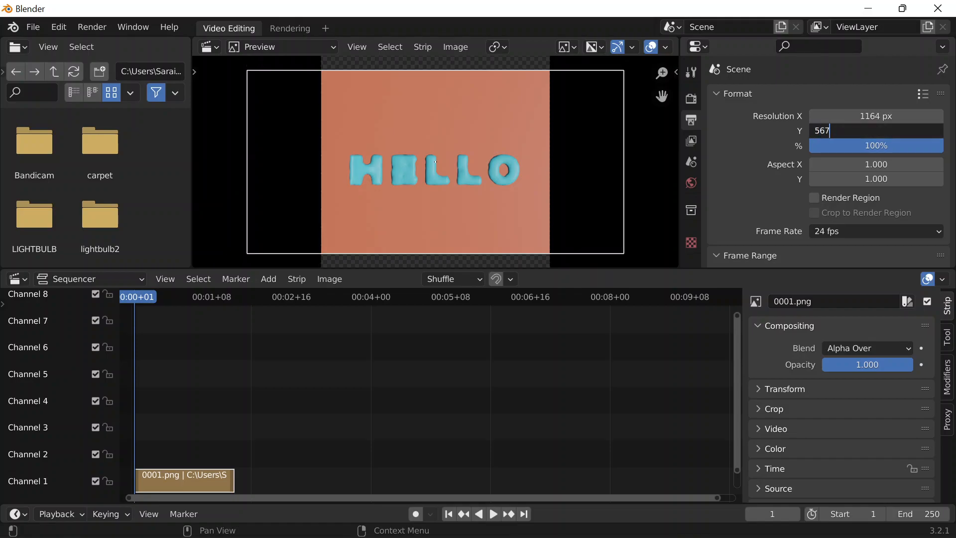
key(Return)
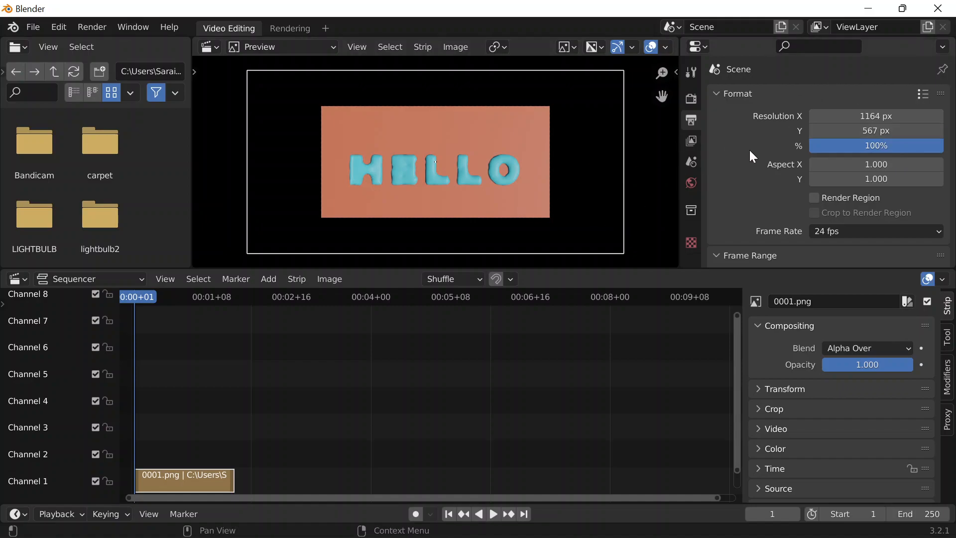
Step: Try to render the image strip as an animation, and close the render window
click(92, 27)
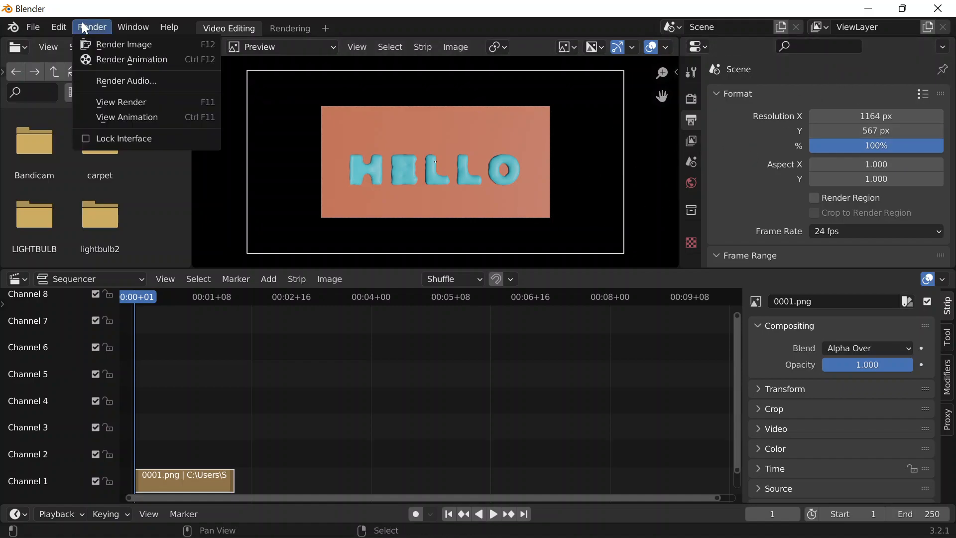
click(116, 58)
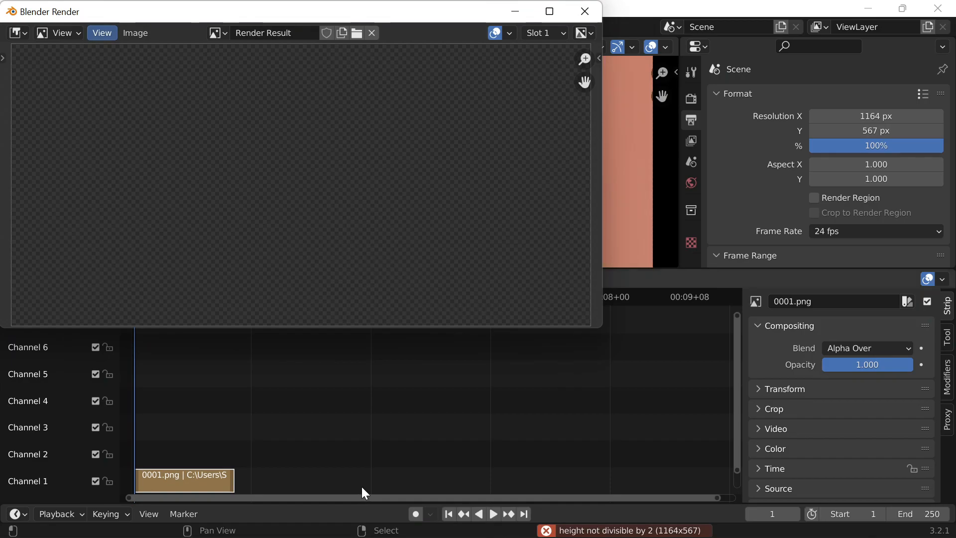
click(585, 12)
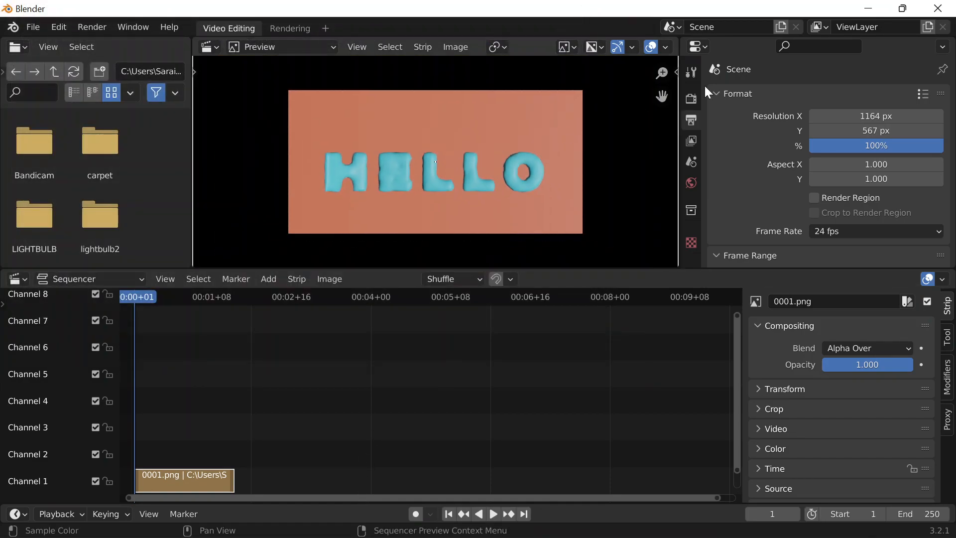
click(91, 27)
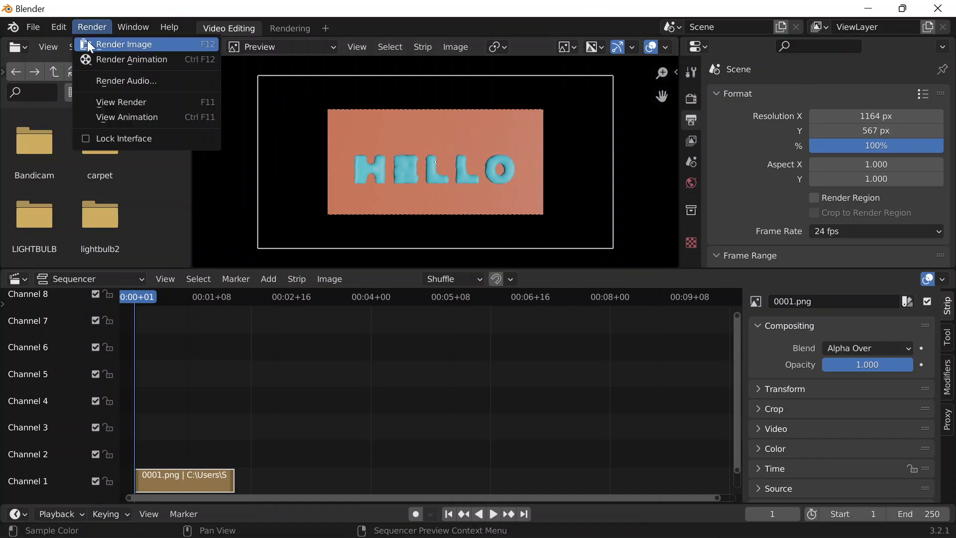
mouse_move(70, 28)
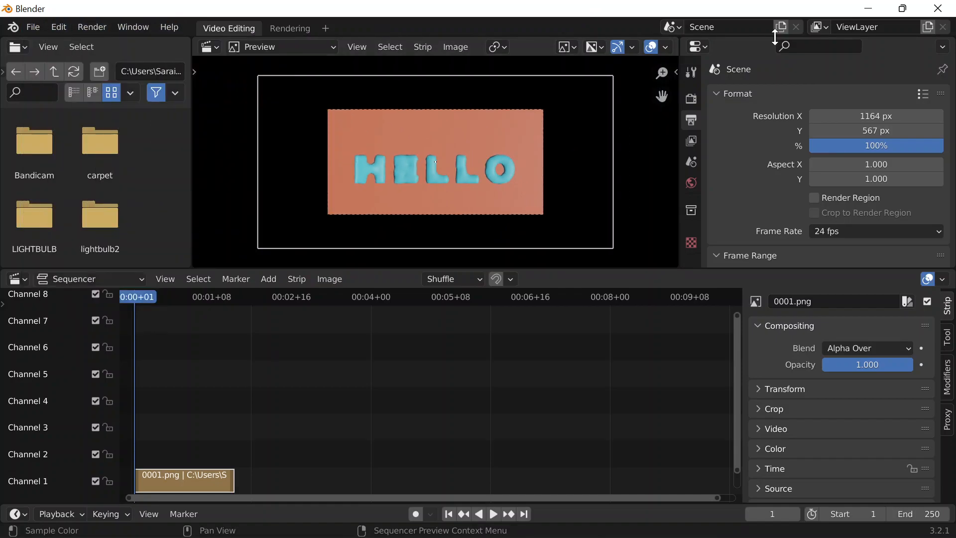
Step: Switch to the Blender window with 71422.blend and show its Layout workspace
scroll(548, 111, up, 1)
click(847, 116)
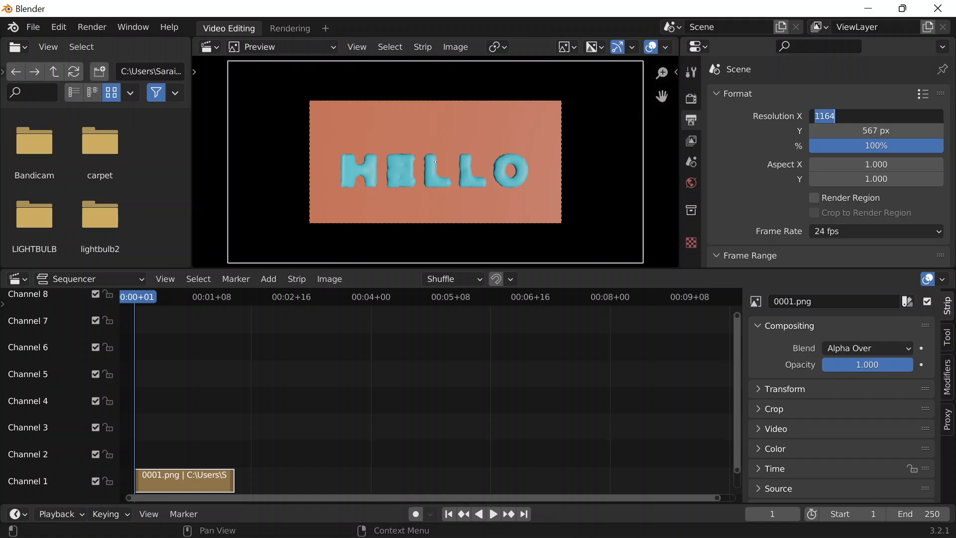
click(869, 11)
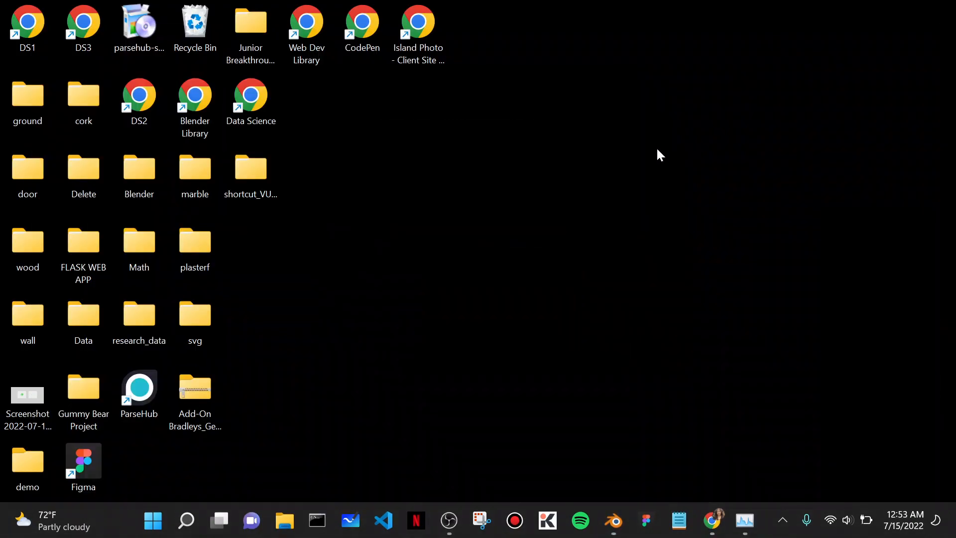
mouse_move(618, 518)
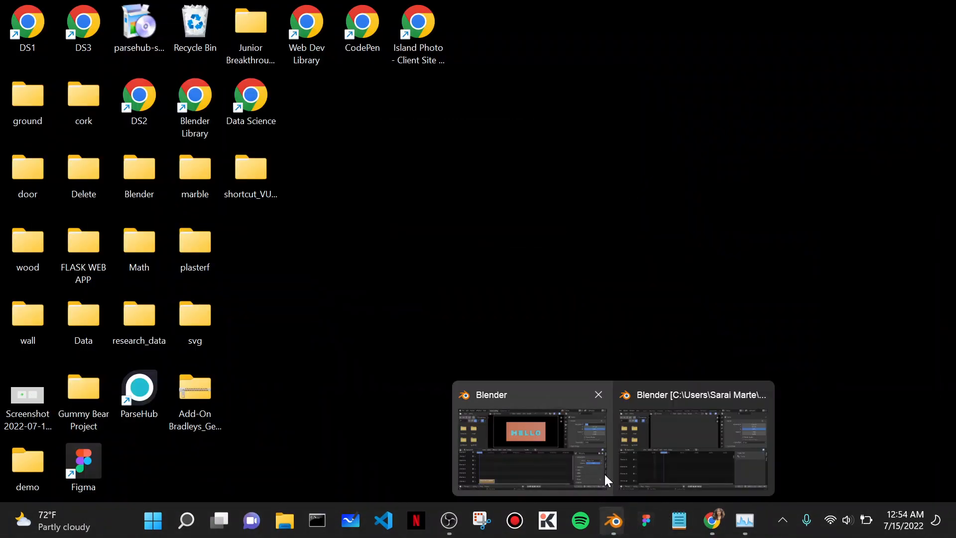
mouse_move(641, 452)
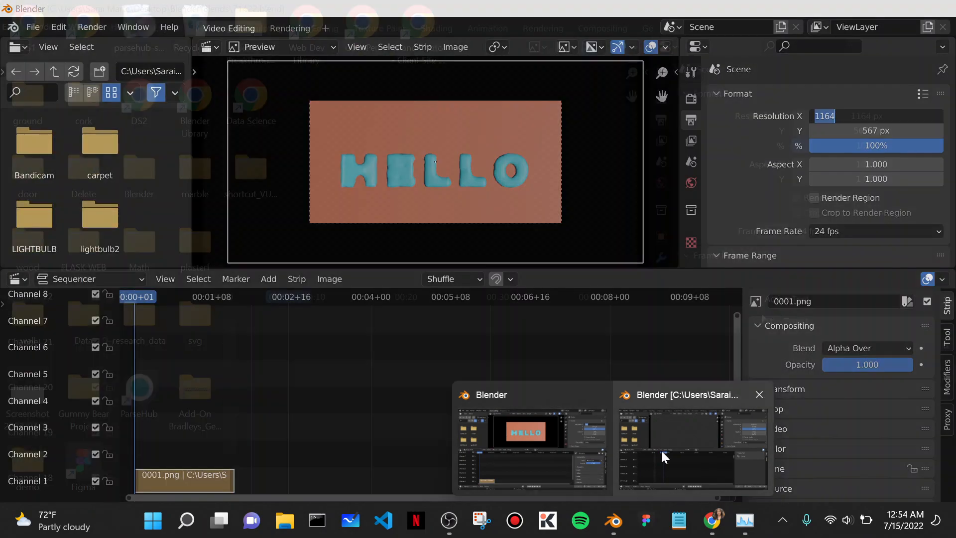
click(662, 451)
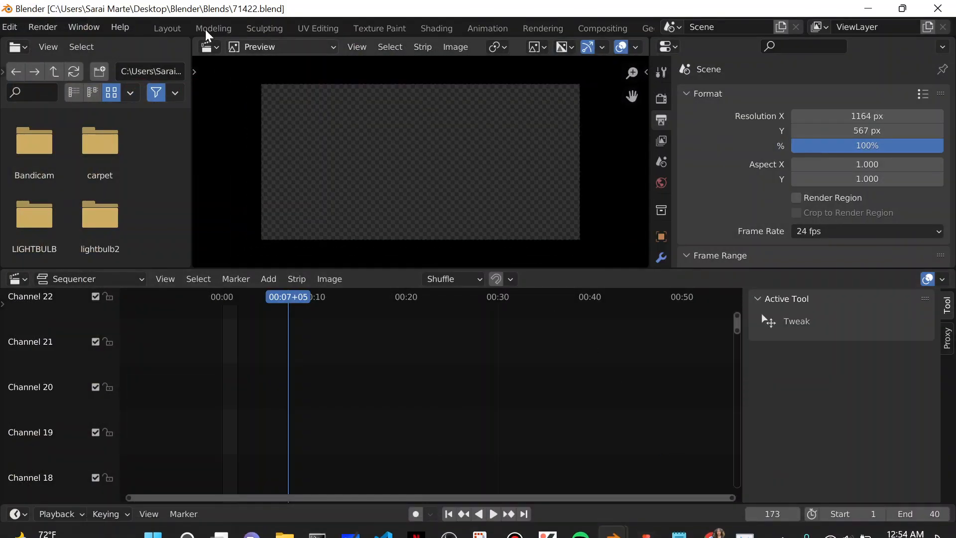
click(43, 28)
mouse_move(114, 27)
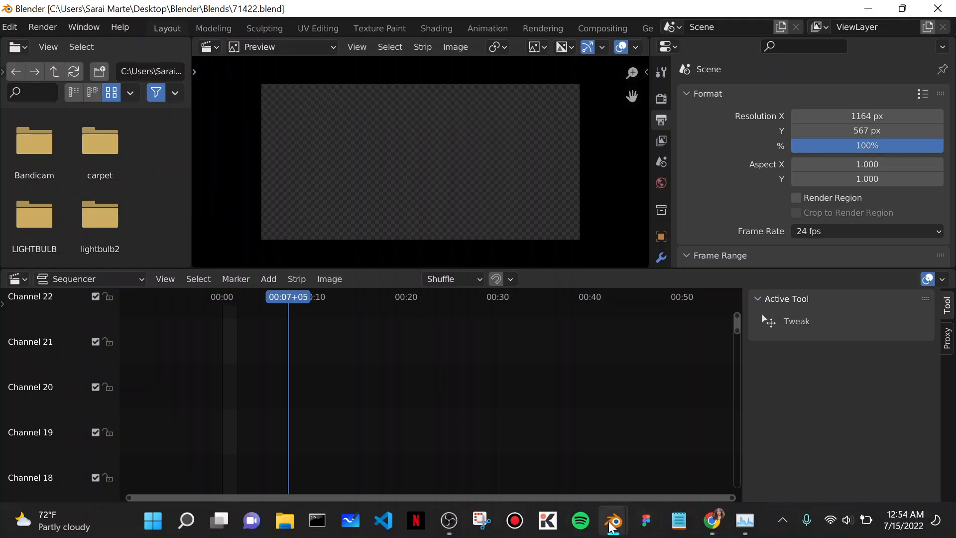
mouse_move(614, 527)
click(522, 438)
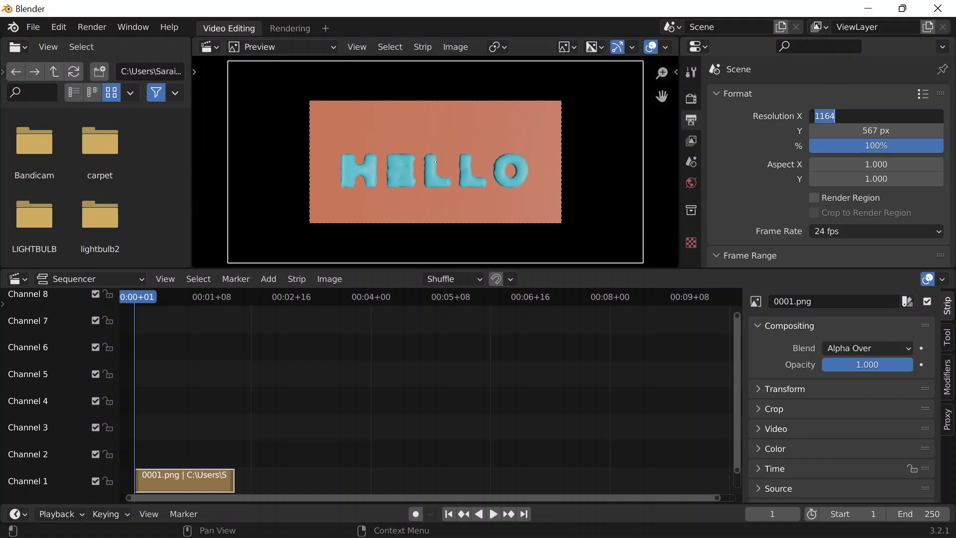
mouse_move(612, 505)
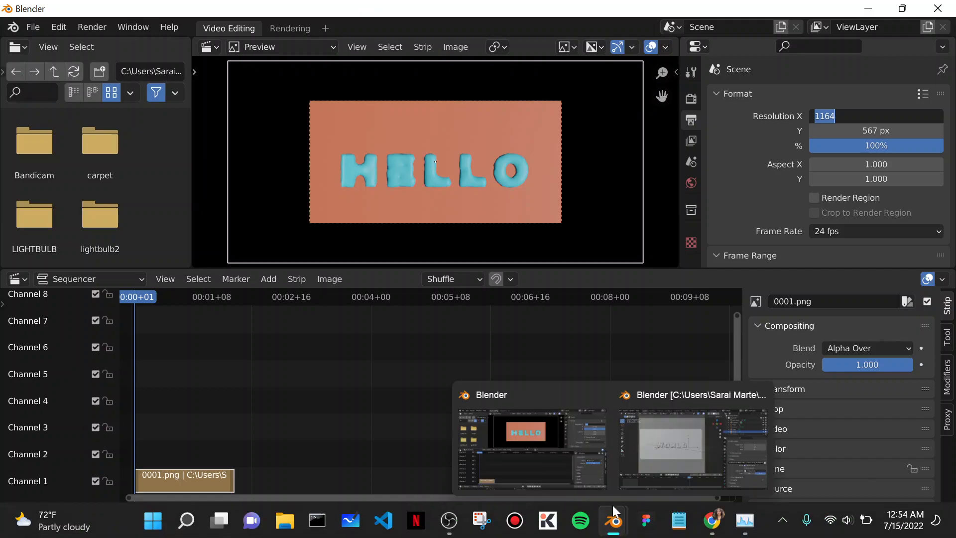
click(635, 462)
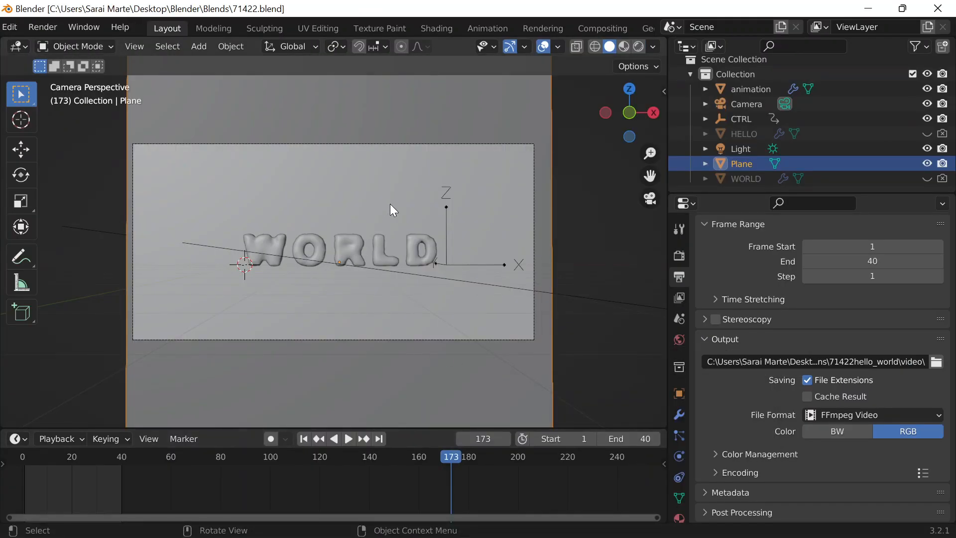
Step: Scale all visible objects, including the camera, light and plane, to about 0.53 and check the framing through the camera
scroll(303, 156, down, 4)
middle_drag(216, 160, 204, 152)
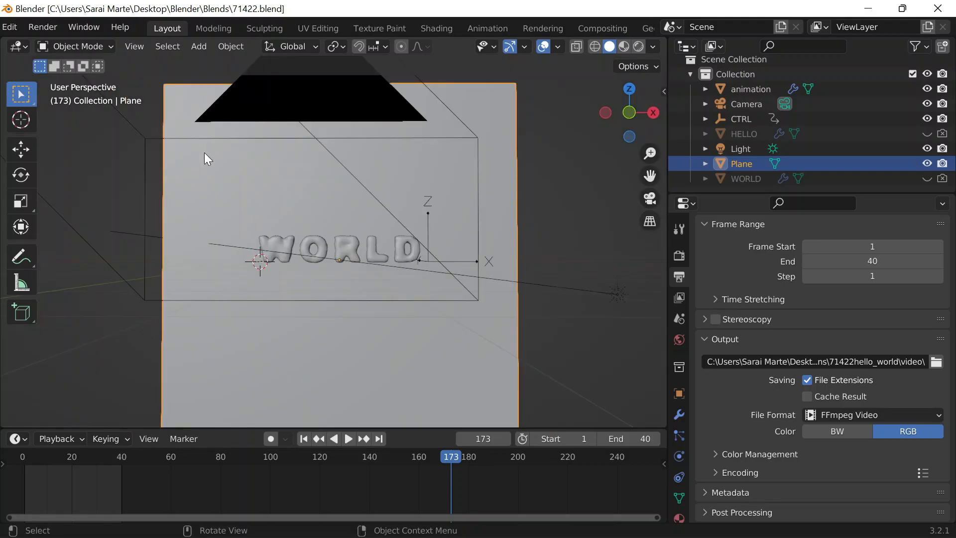
scroll(203, 165, down, 4)
drag(177, 133, 487, 381)
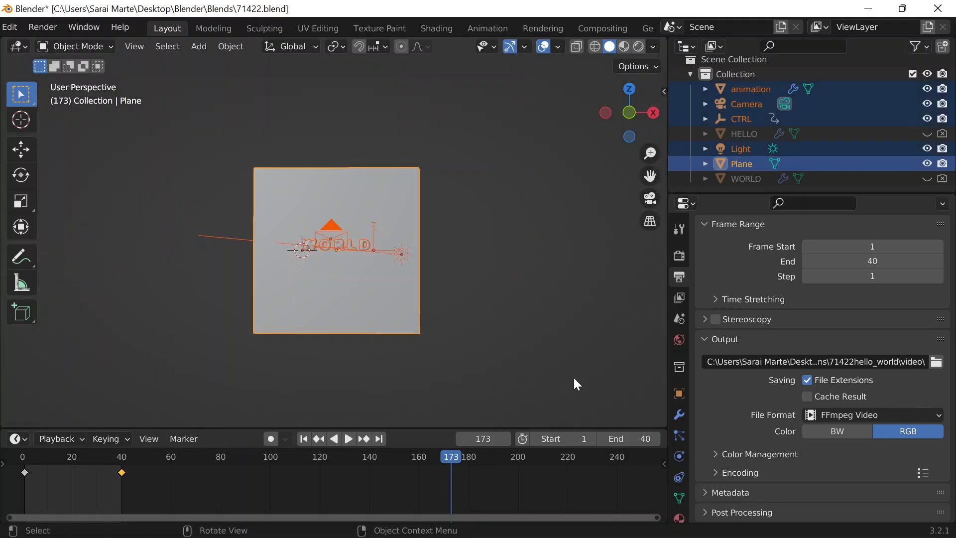
key(s)
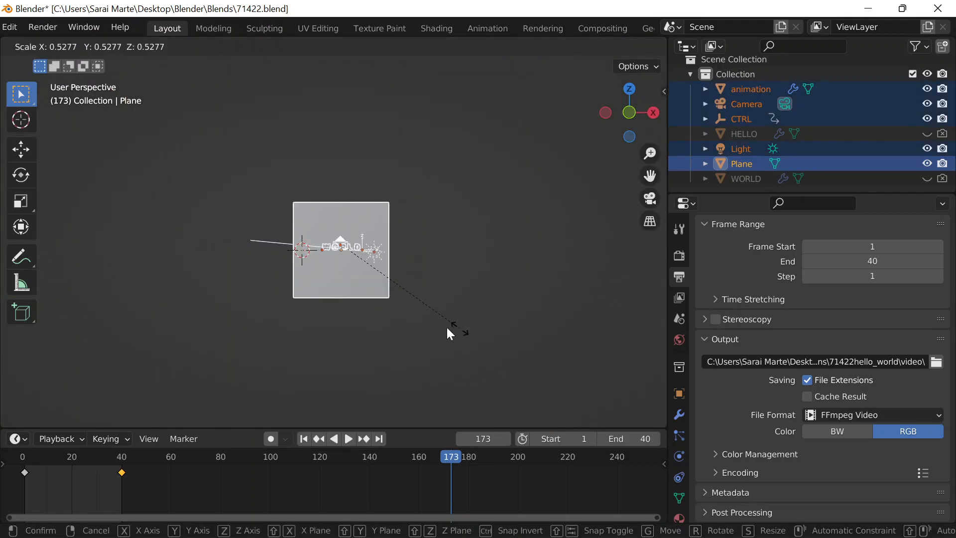
click(450, 333)
scroll(243, 217, up, 8)
scroll(446, 322, down, 3)
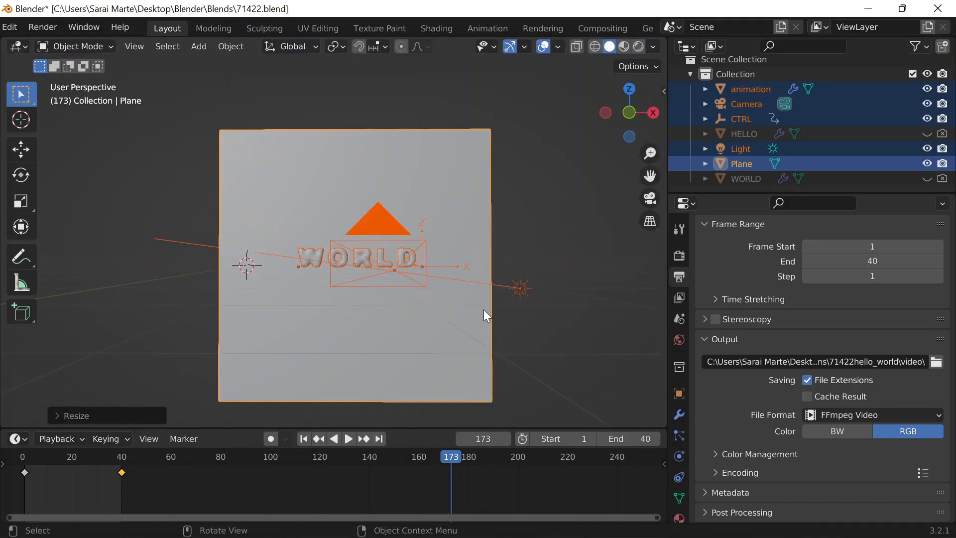
scroll(478, 304, up, 1)
key(KP_0)
scroll(440, 284, up, 3)
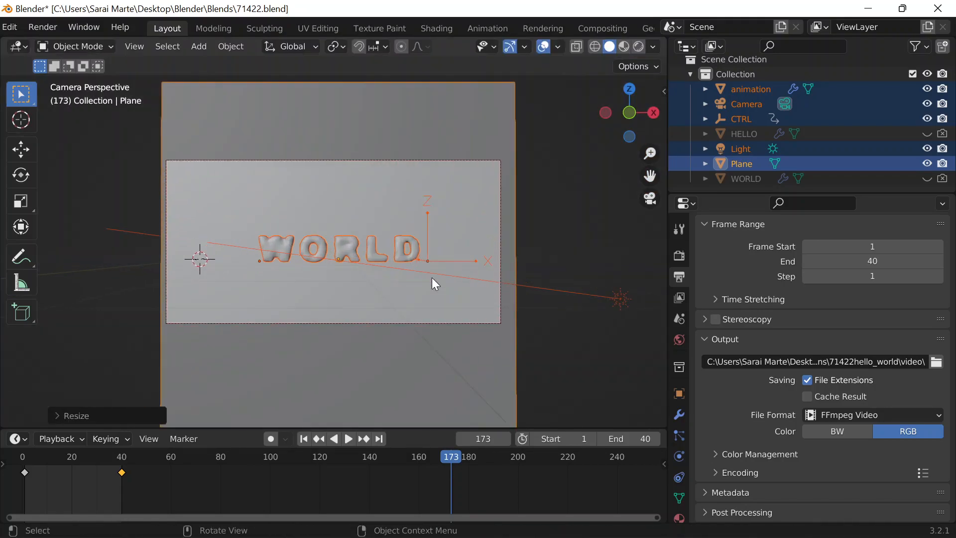
scroll(506, 274, up, 1)
Step: Set the horizontal render resolution of the 71422.blend scene to 1920 px
middle_click(507, 274)
scroll(750, 267, up, 4)
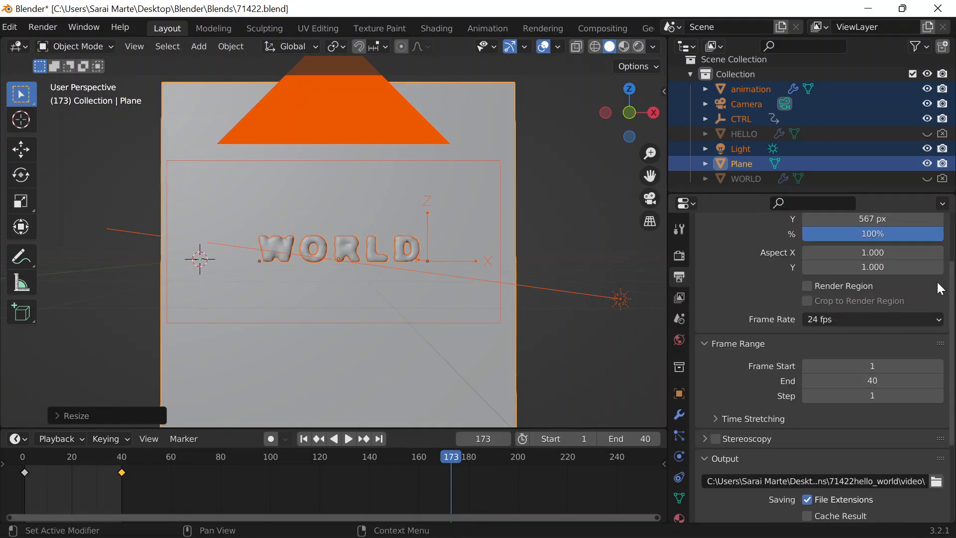
scroll(875, 259, up, 4)
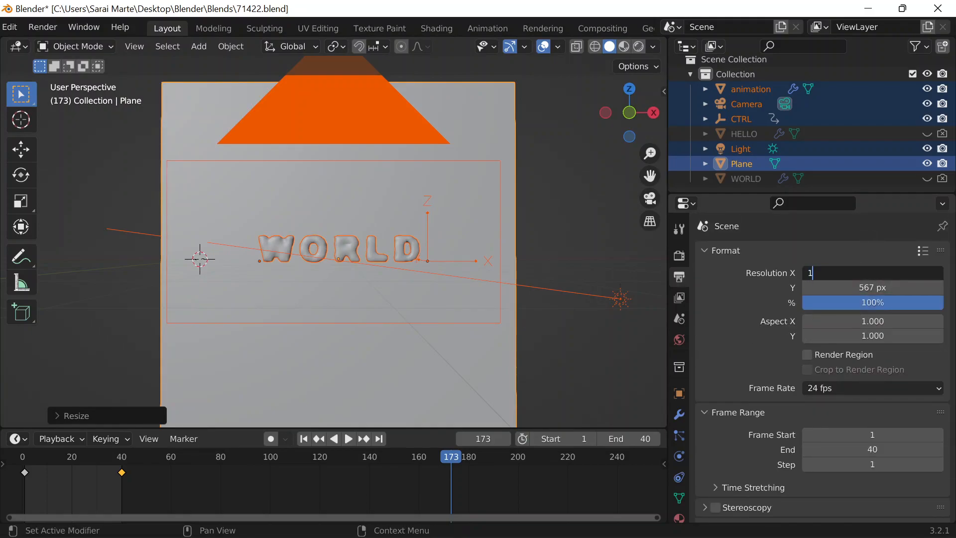
key(Return)
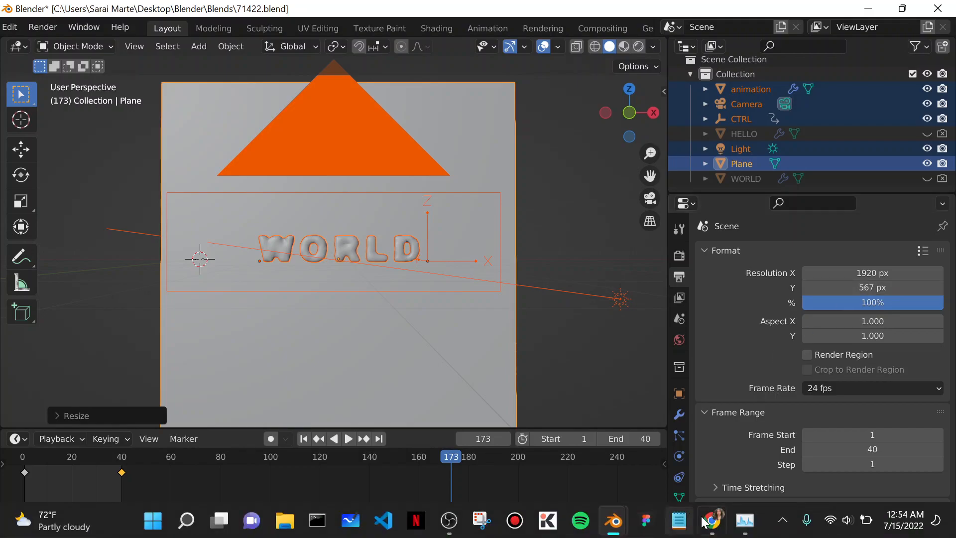
Step: Check the render resolution in the video editing project, and return to the 71422.blend window
click(712, 521)
mouse_move(614, 521)
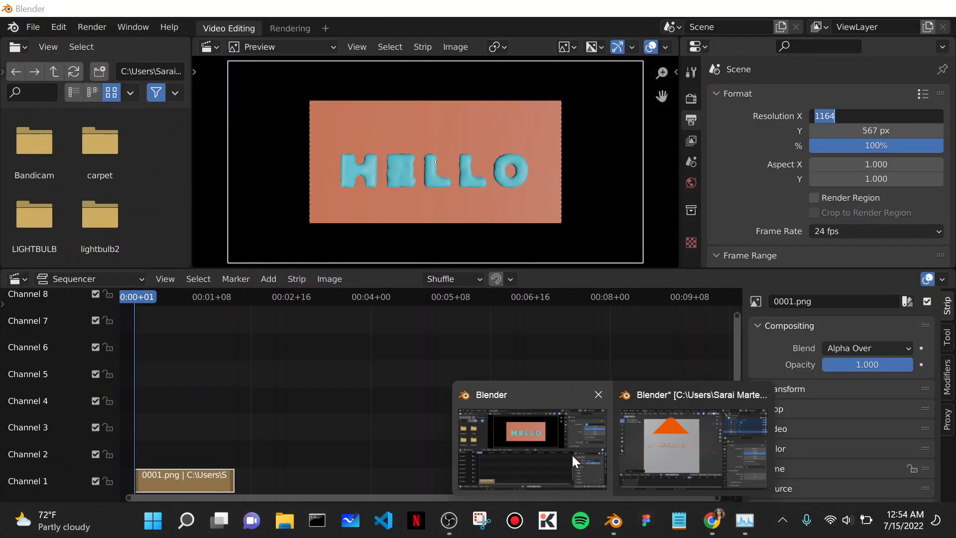
click(571, 453)
click(755, 192)
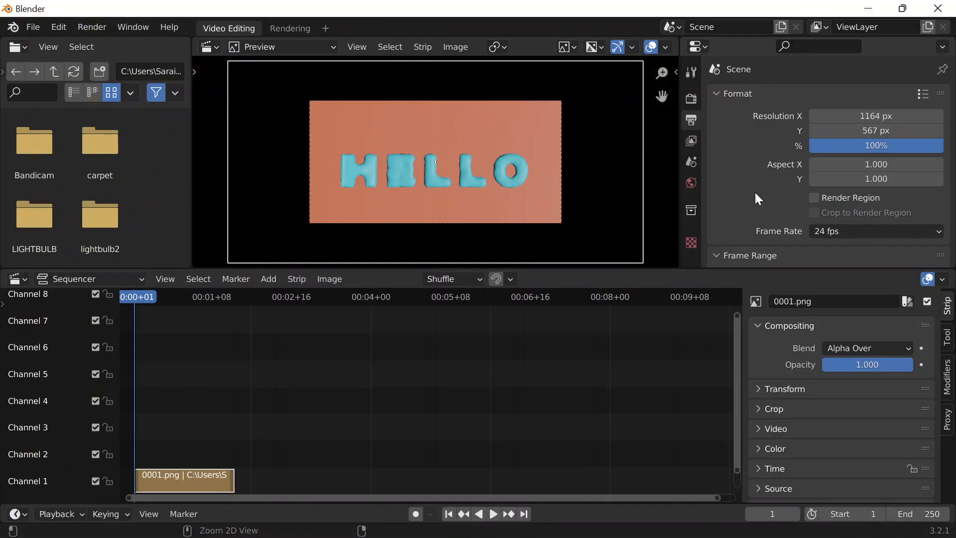
key(ctrl+z)
key(ctrl+z)
click(870, 9)
click(870, 11)
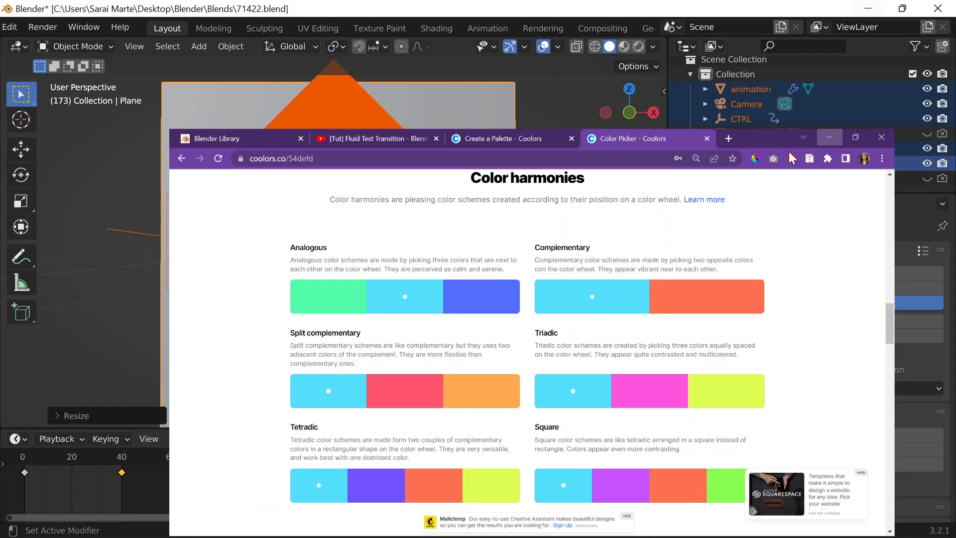
Step: Set the vertical render resolution of the scene to 1080 px
click(868, 273)
click(844, 293)
click(845, 292)
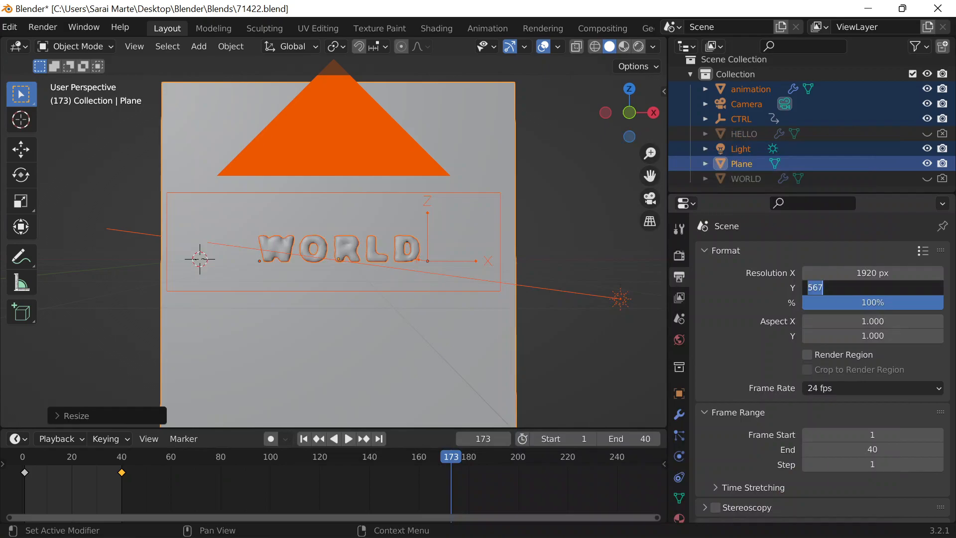
text(1080)
key(Return)
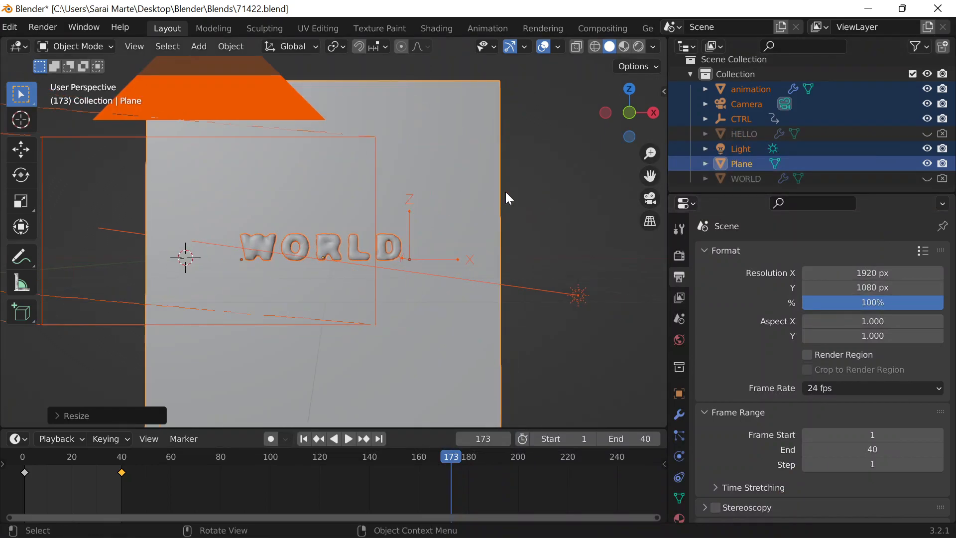
Step: Align the camera to a closer front view so WORLD spans most of the frame's width
key(KP_0)
middle_click(539, 199)
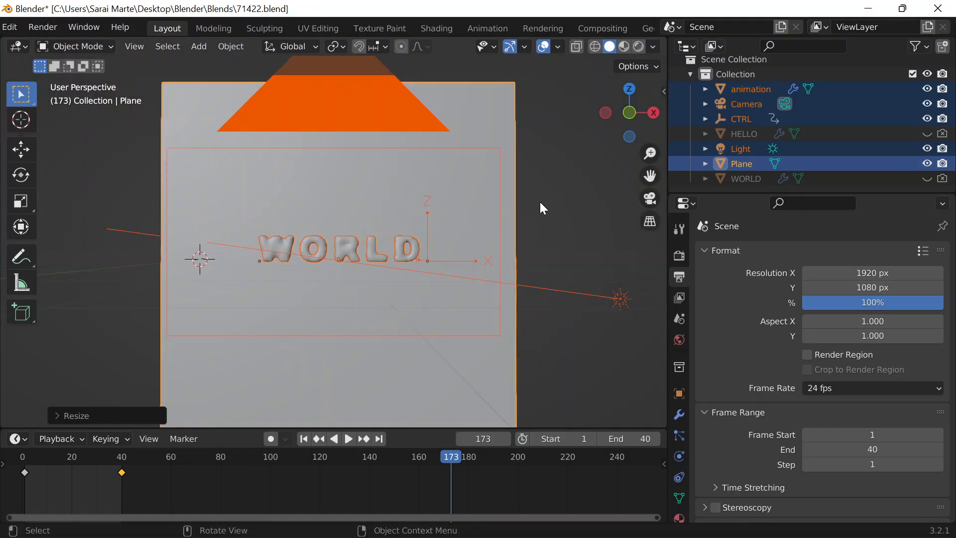
middle_drag(537, 202, 527, 204)
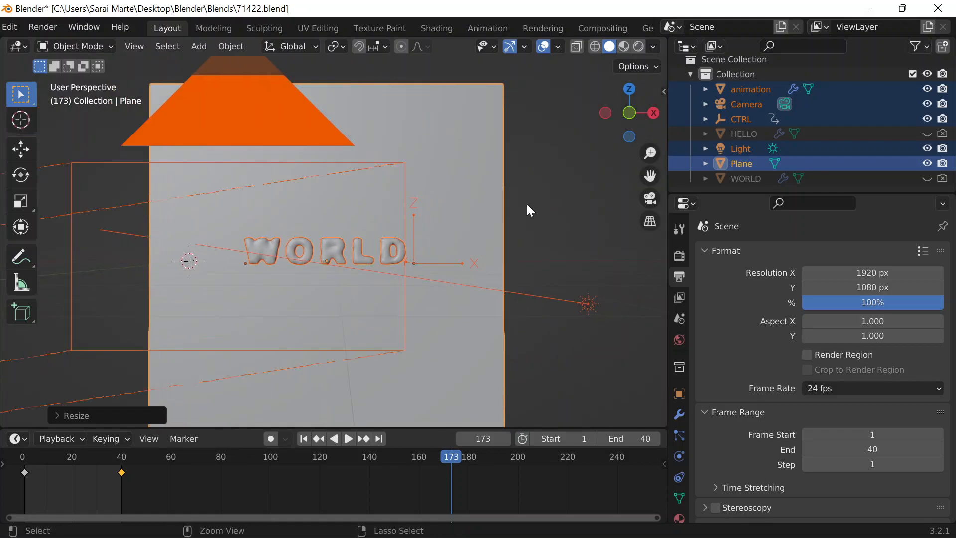
key(KP_0)
middle_click(421, 207)
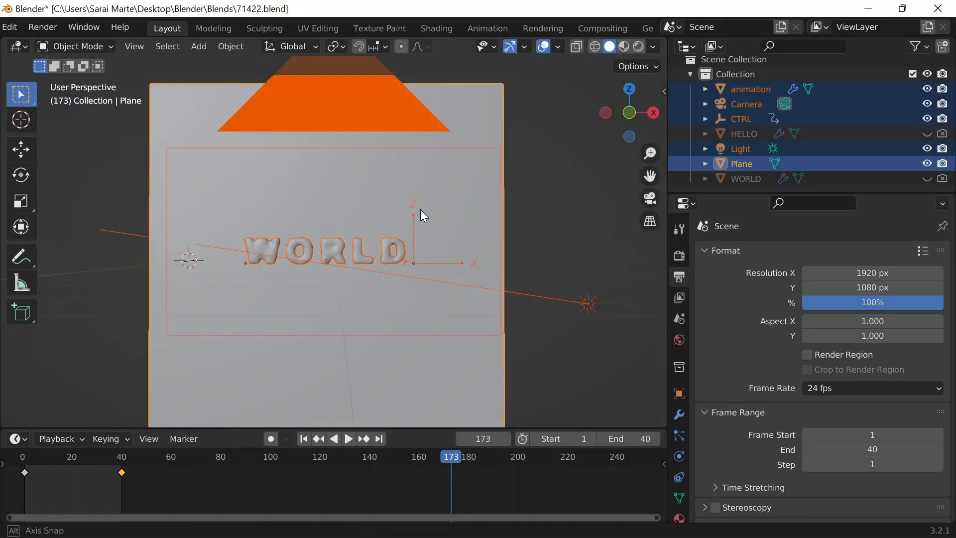
scroll(451, 302, up, 2)
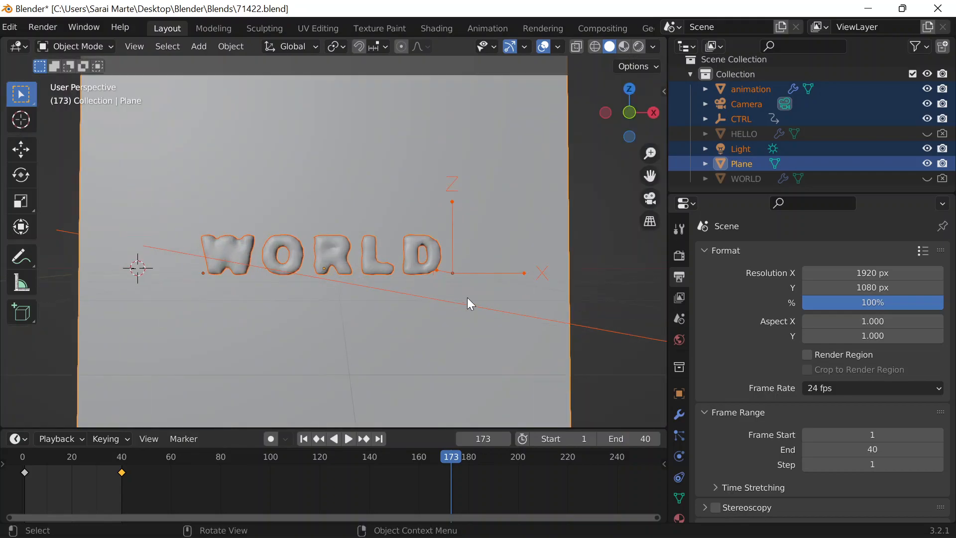
key(KP_0)
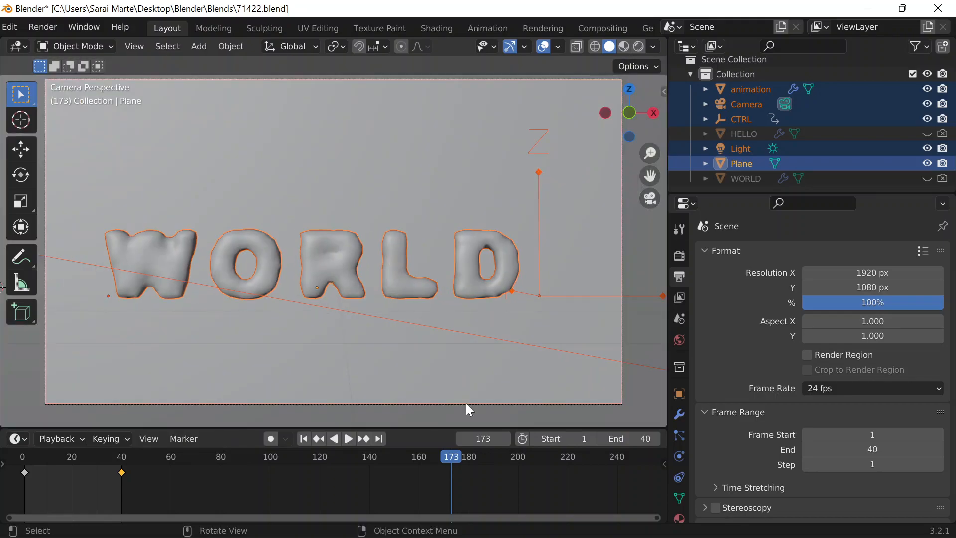
Step: Play the animation briefly, and realign the camera to a view with the HELLO text more centred in the frame
click(348, 439)
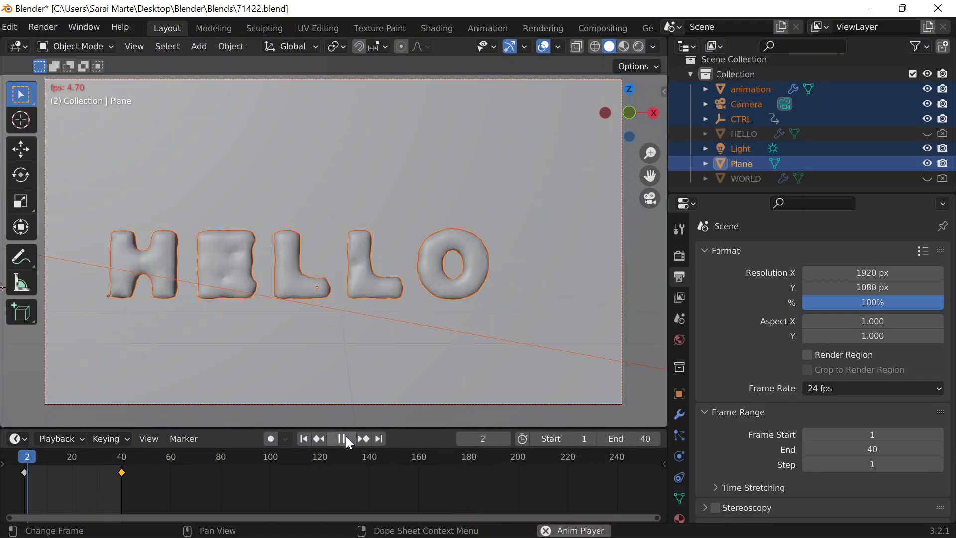
click(344, 439)
scroll(381, 301, down, 3)
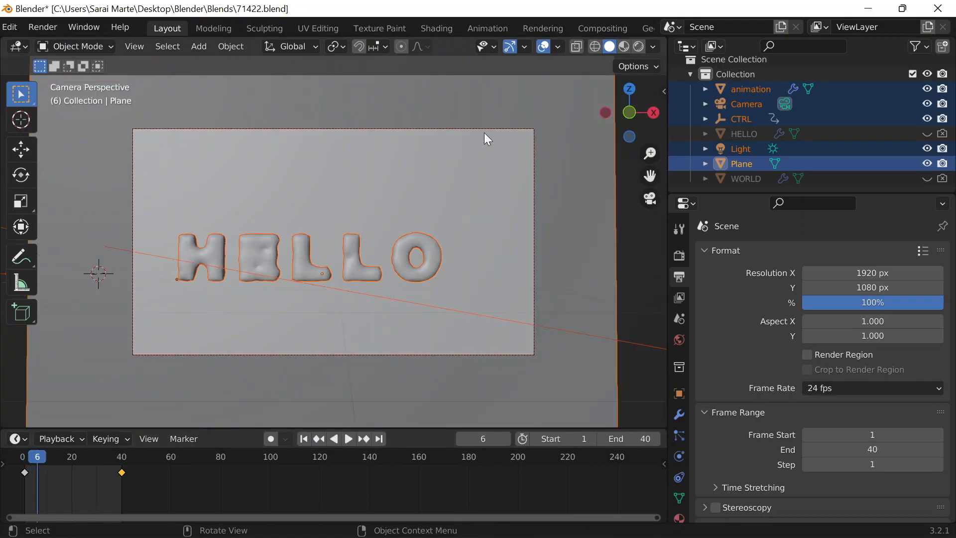
middle_drag(479, 150, 460, 220)
key(Escape)
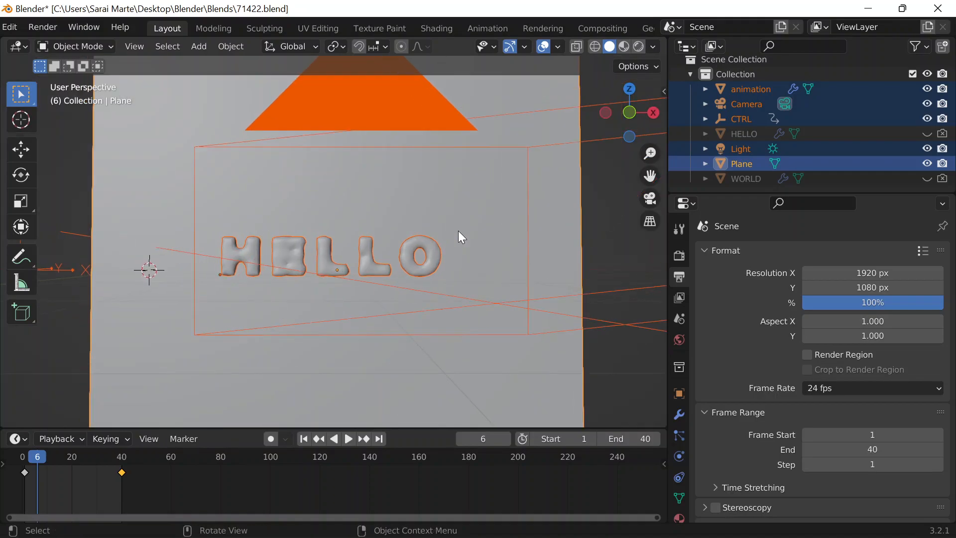
key(KP_0)
Step: Play the HELLO-to-WORLD animation through the camera, stop it at frame 32, and deselect all objects
click(349, 439)
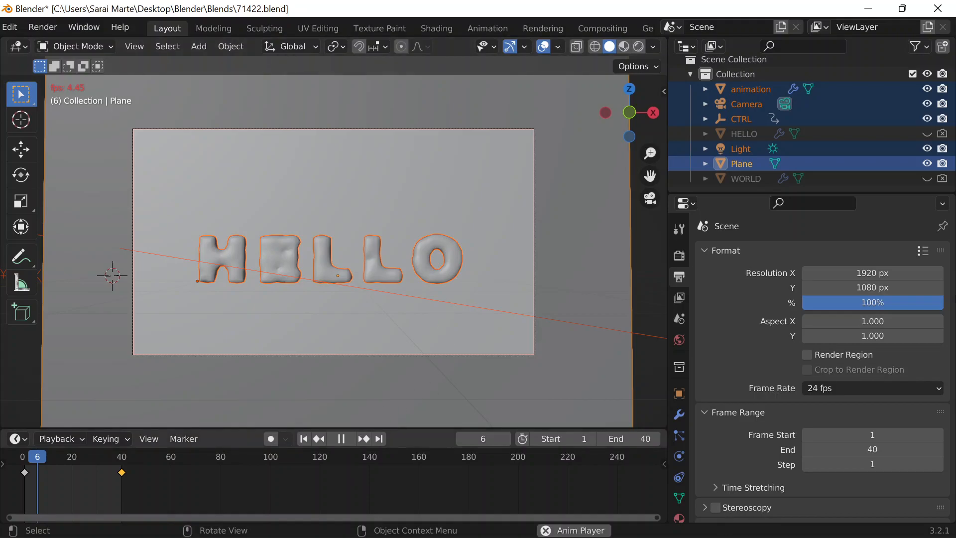
click(344, 439)
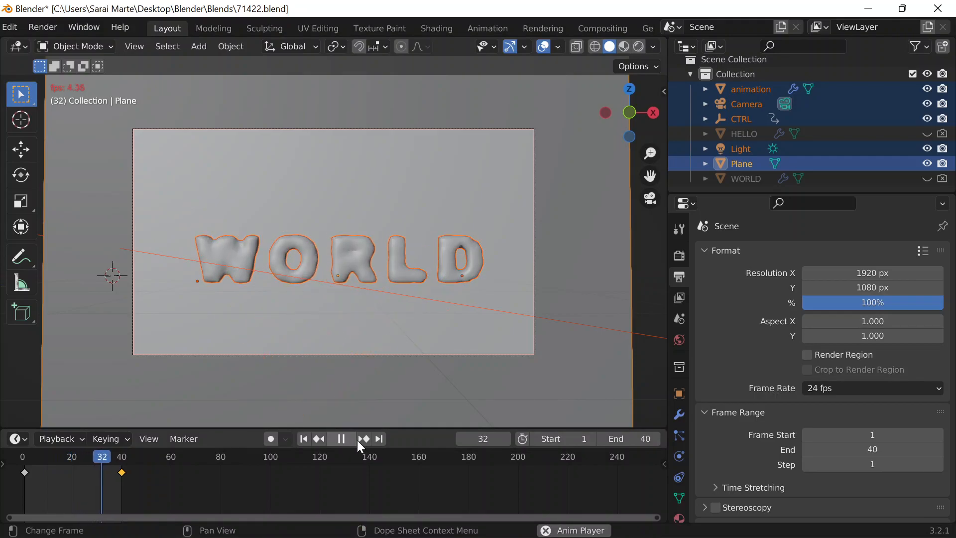
scroll(587, 196, down, 4)
click(589, 167)
middle_click(589, 168)
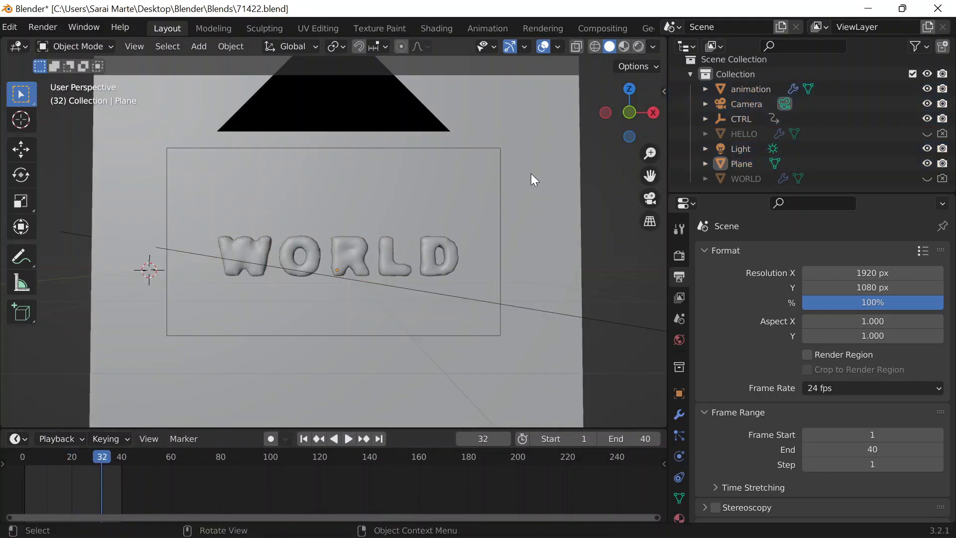
scroll(530, 174, down, 3)
Step: Open the 71422hello_world folder inside Desktop, Blender, Animations in File Explorer
mouse_move(587, 512)
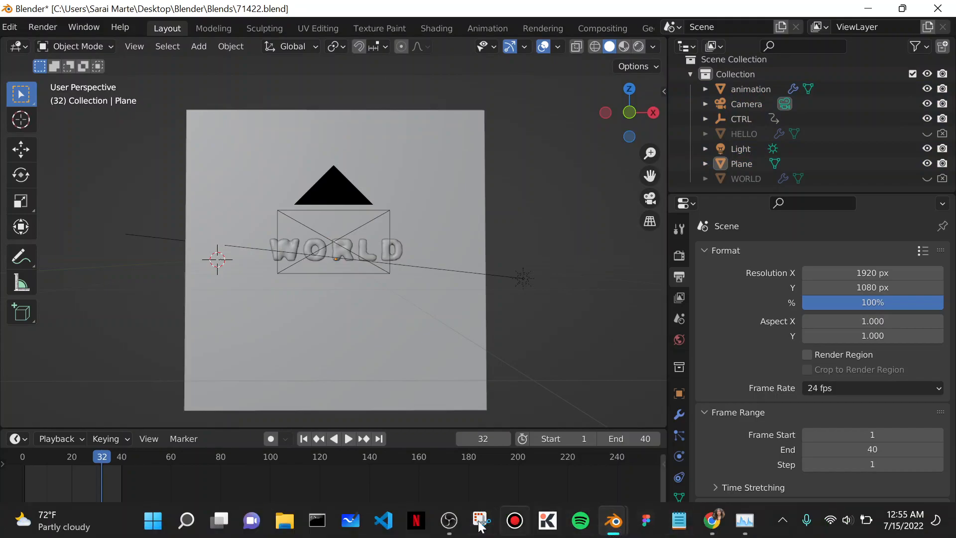
click(285, 520)
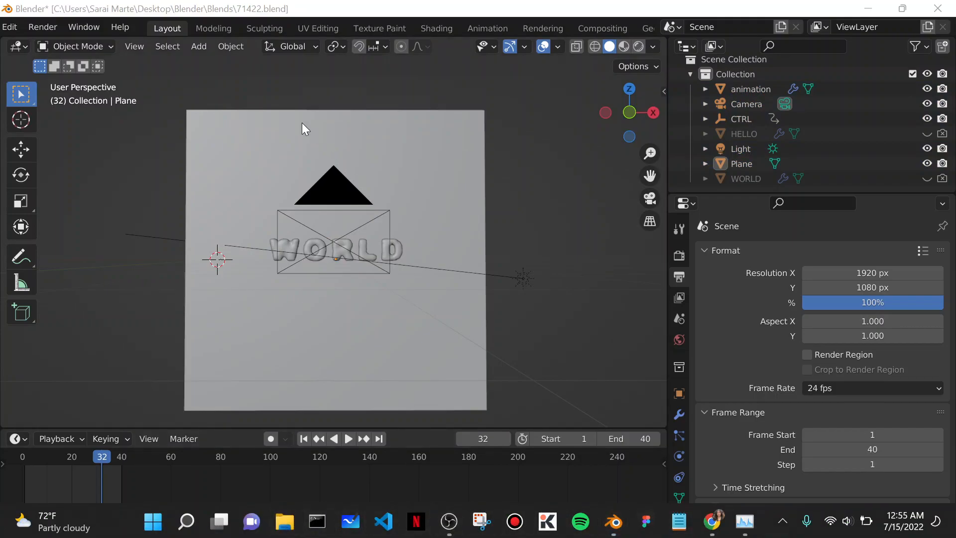
scroll(492, 313, down, 5)
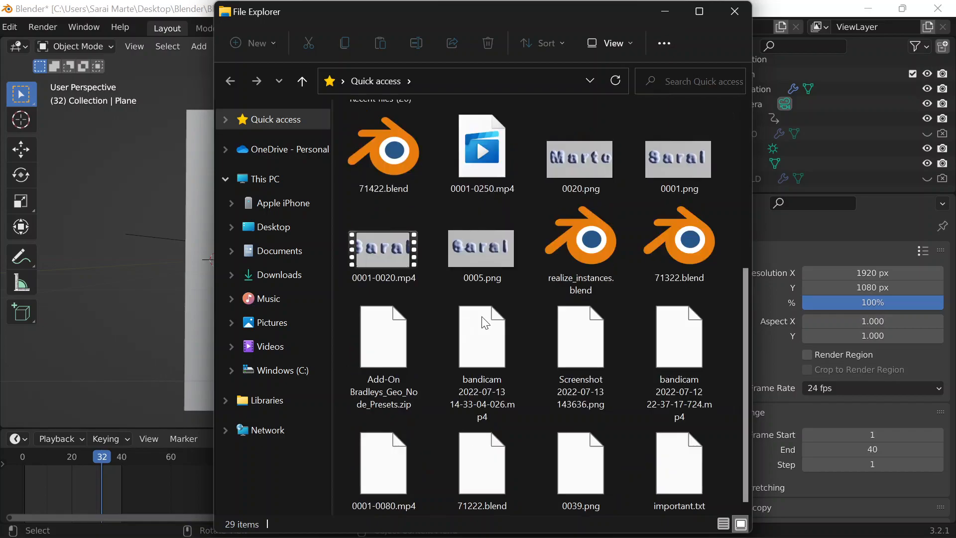
click(274, 227)
double_click(394, 146)
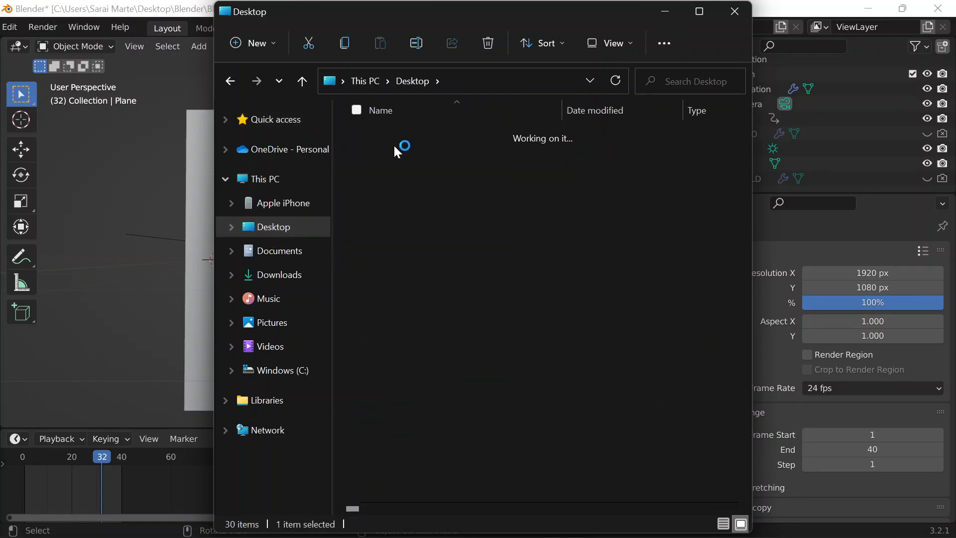
double_click(390, 133)
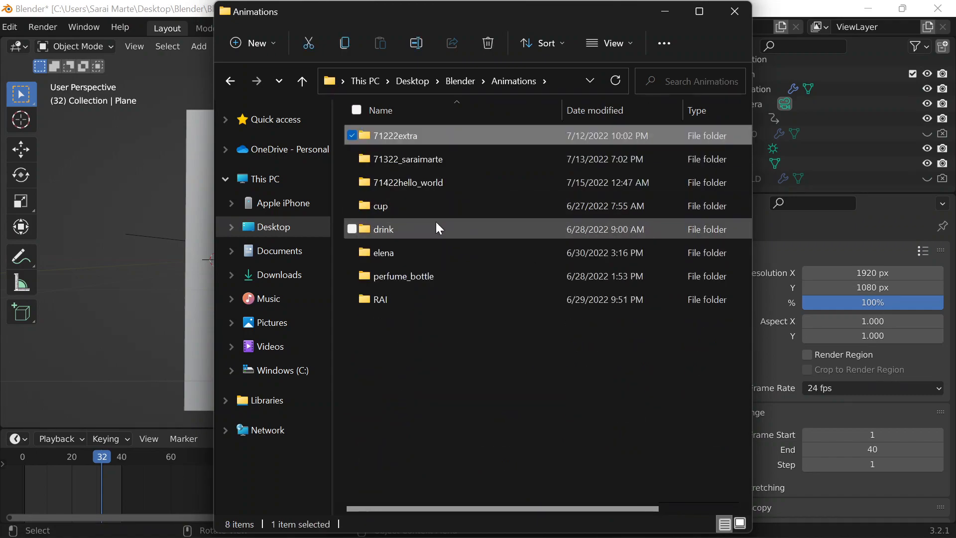
double_click(437, 188)
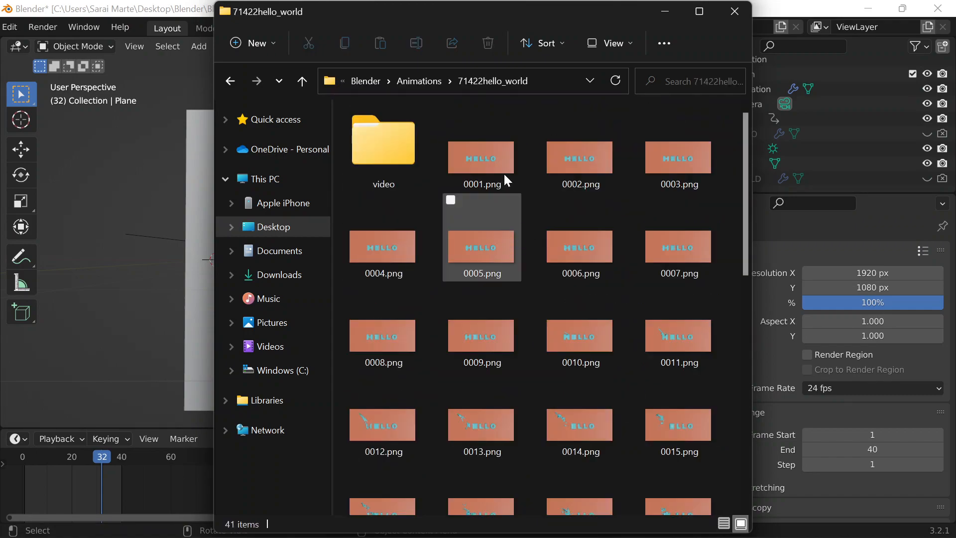
Step: Delete all the PNG frames and the video folder from 71422hello_world, and close File Explorer
click(503, 182)
key(shift+Down)
key(shift+Down)
key(shift+Down)
key(shift+Down)
key(shift+Down)
key(shift+Down)
key(shift+Down)
key(shift+Down)
key(shift+Down)
key(shift+Down)
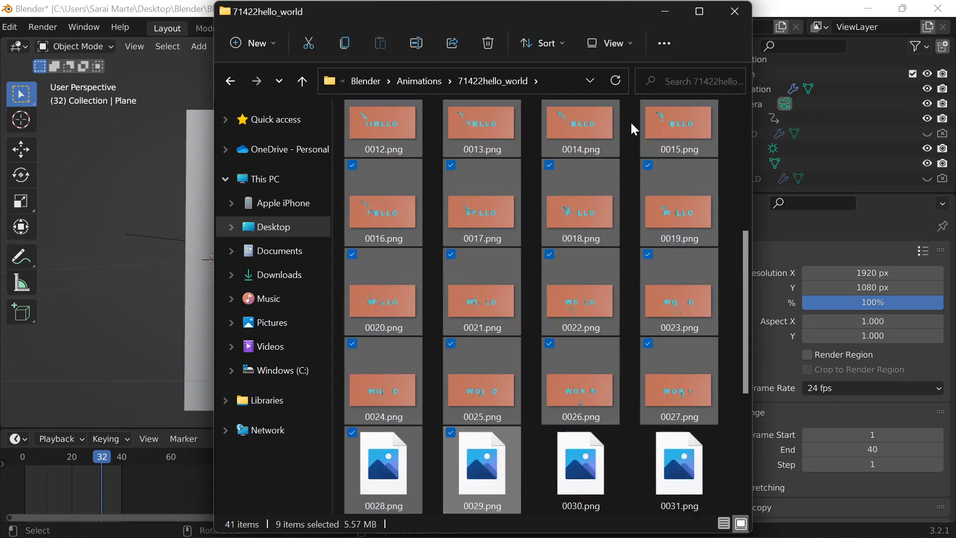
click(488, 44)
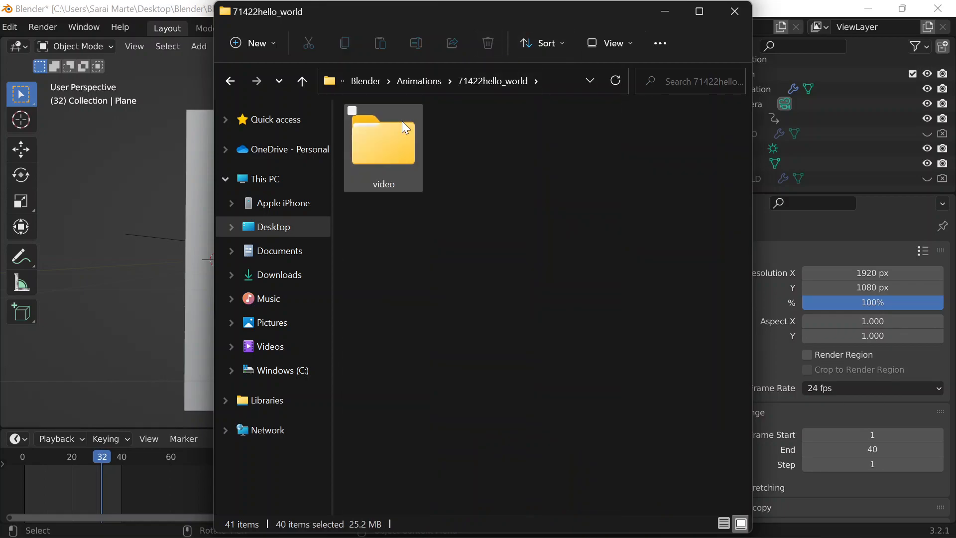
click(399, 117)
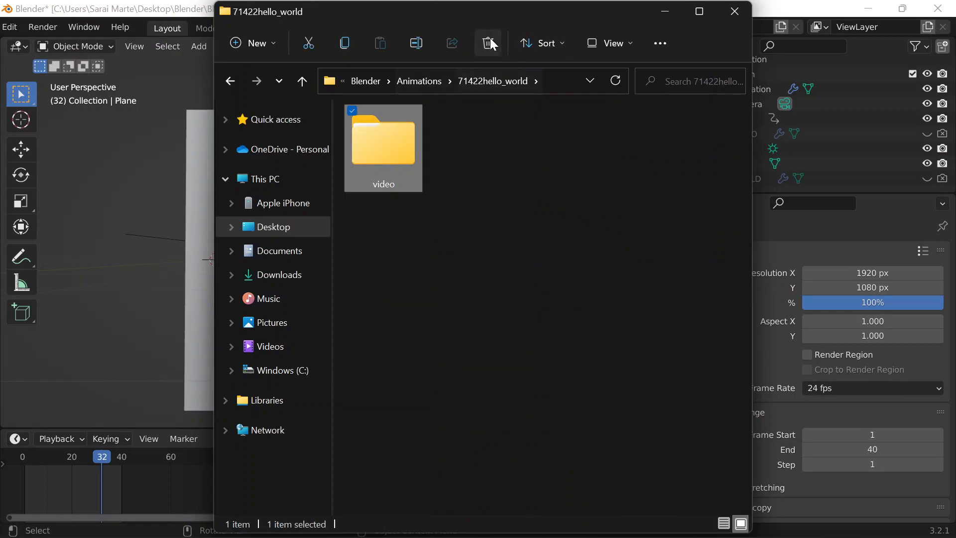
click(728, 16)
Step: Set the render output path to the 71422hello_world folder inside Desktop, Blender, Animations
click(681, 257)
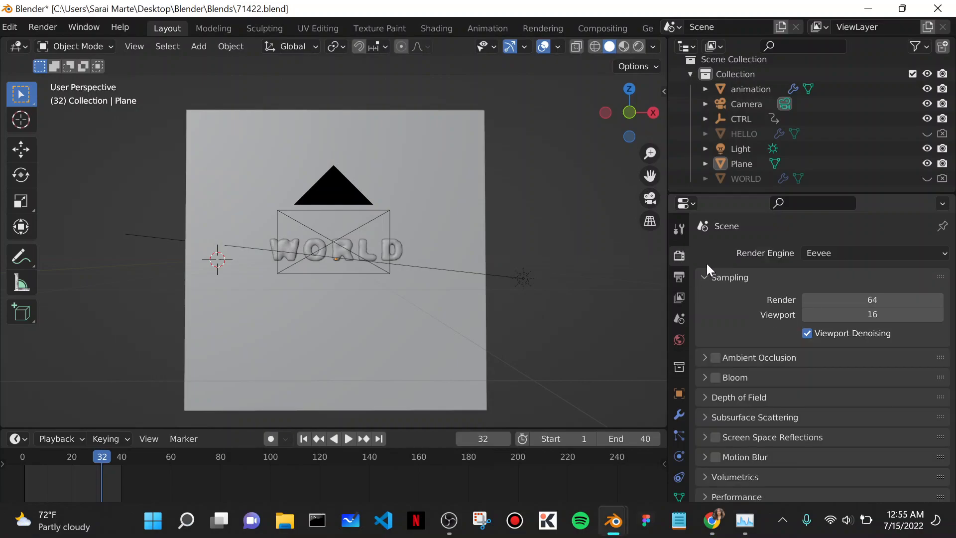
click(680, 275)
scroll(830, 318, down, 1)
scroll(830, 317, down, 5)
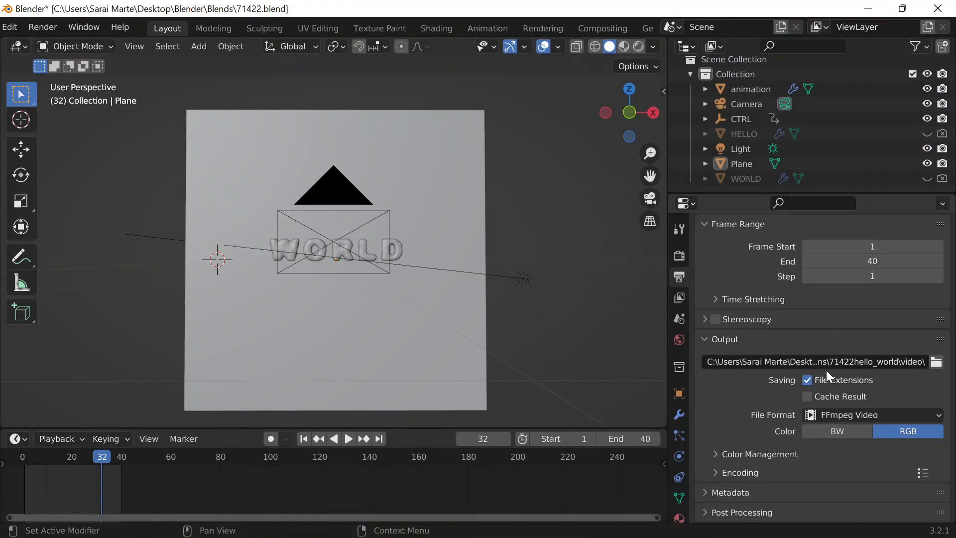
click(935, 362)
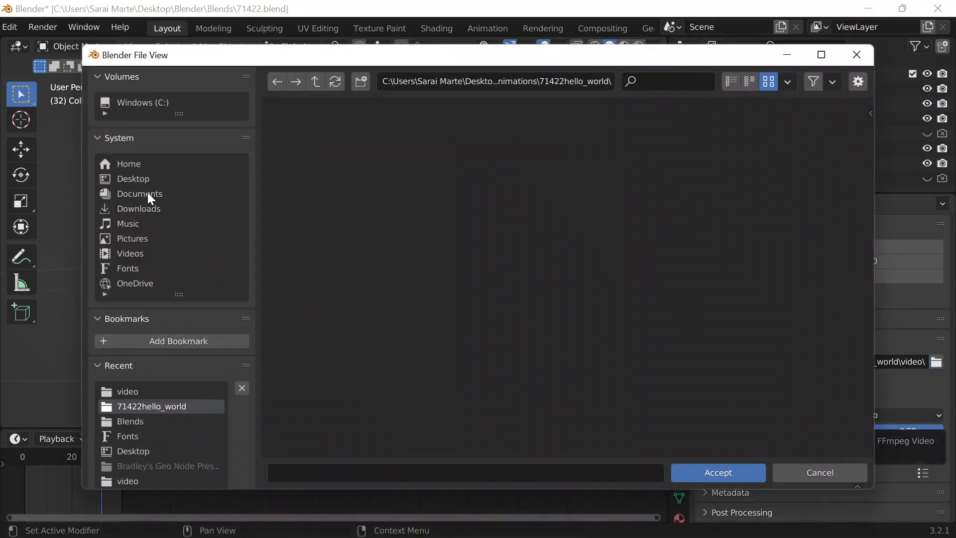
click(146, 180)
double_click(326, 176)
double_click(336, 156)
double_click(346, 140)
key(BackSpace)
double_click(568, 193)
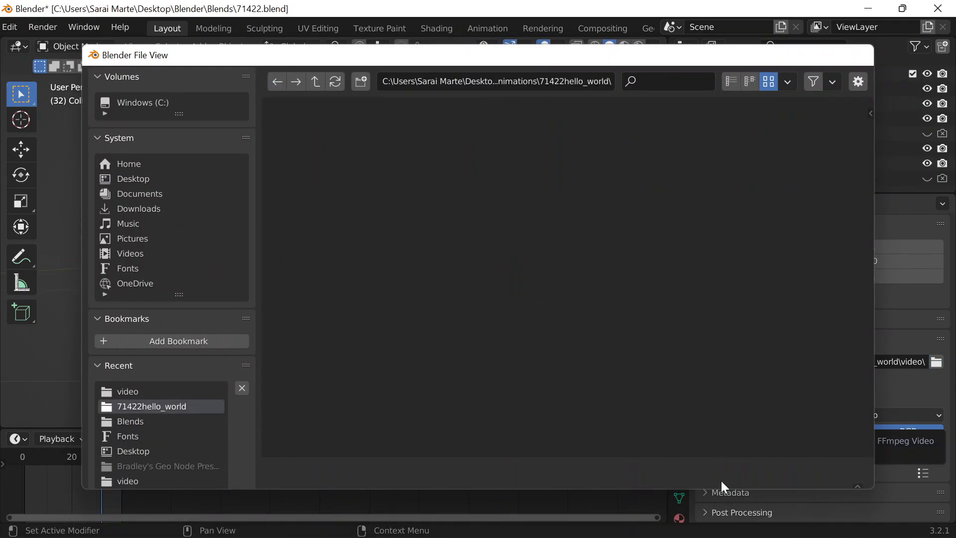
click(720, 476)
Step: Set the output file format to PNG
click(849, 414)
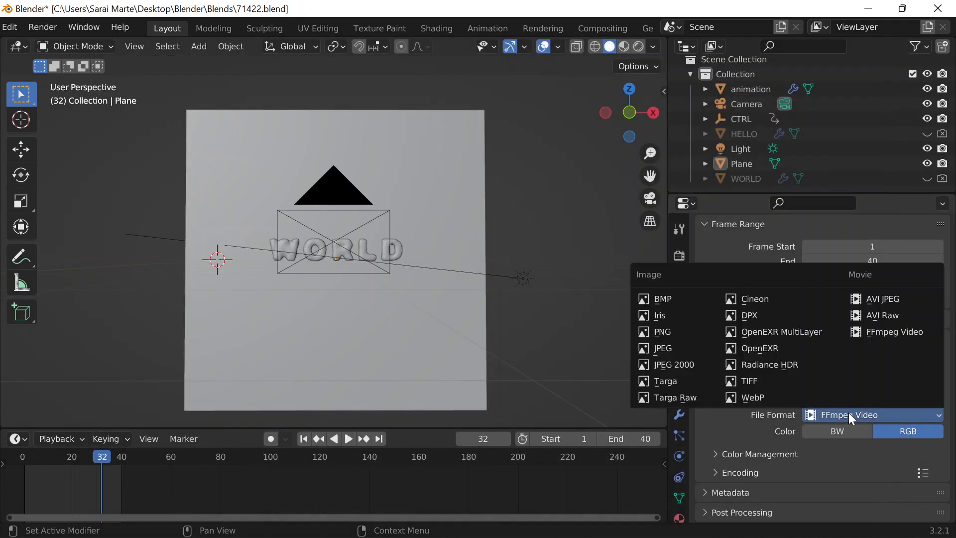
click(667, 334)
click(755, 470)
scroll(753, 448, down, 2)
click(751, 434)
Step: Look through the camera to examine how WORLD sits within the render frame
scroll(523, 142, up, 3)
scroll(503, 134, down, 3)
scroll(501, 136, up, 4)
scroll(501, 142, down, 1)
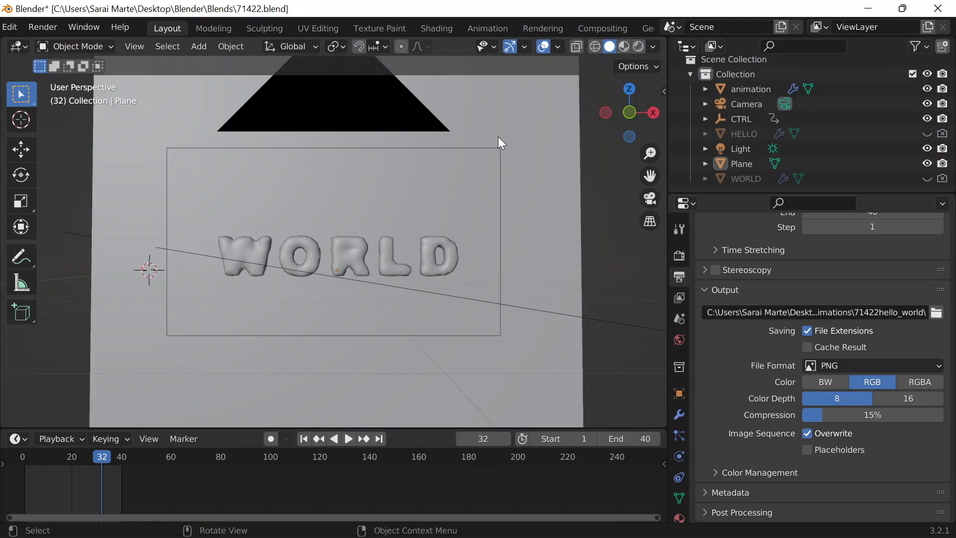
key(KP_0)
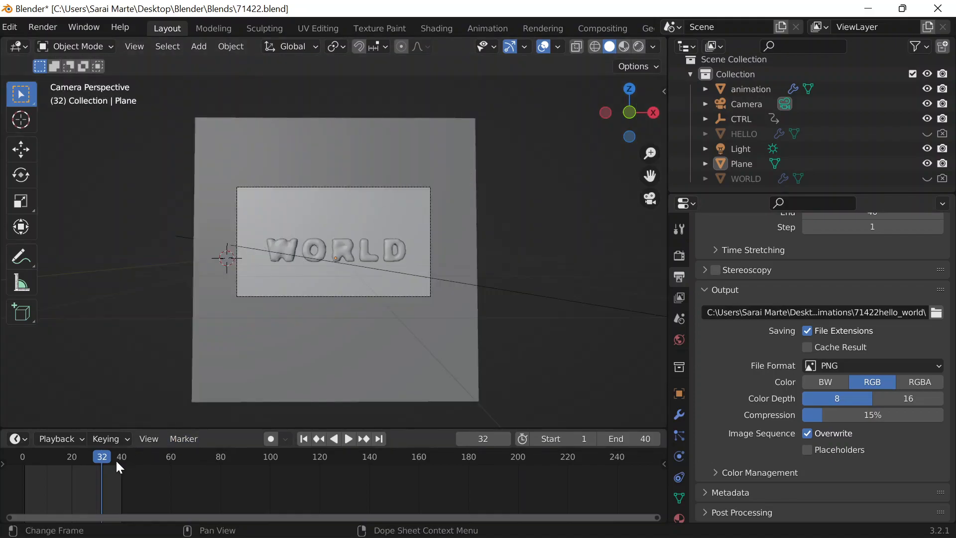
Step: Play the animation through the timeline to check WORLD's position in the camera frame, and select the CTRL empty
drag(62, 451, 285, 243)
key(space)
click(280, 246)
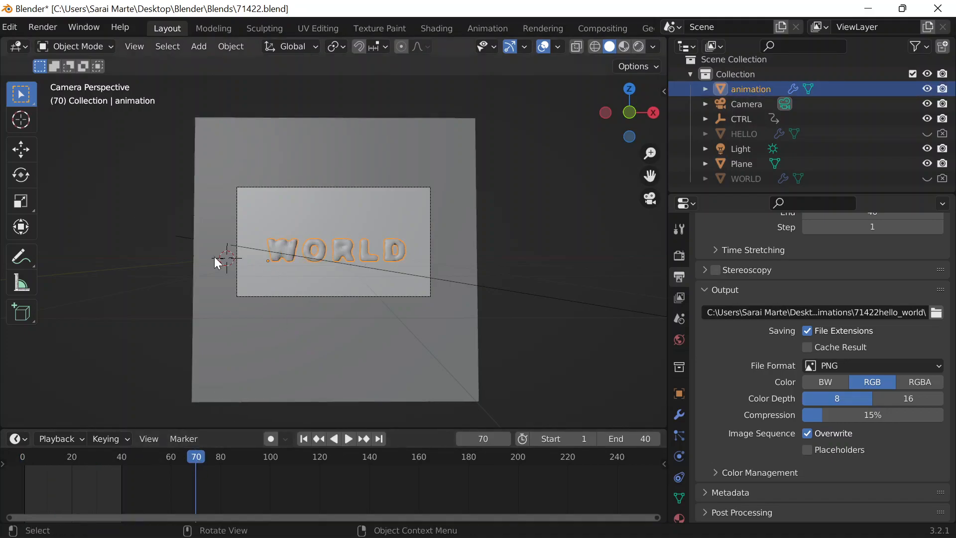
click(722, 118)
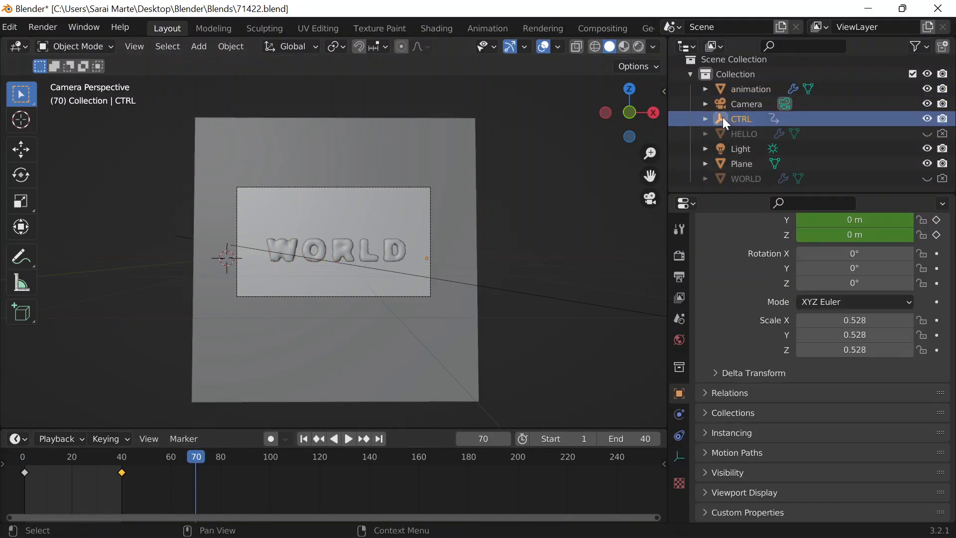
Step: Save the Blender file before rendering
click(44, 27)
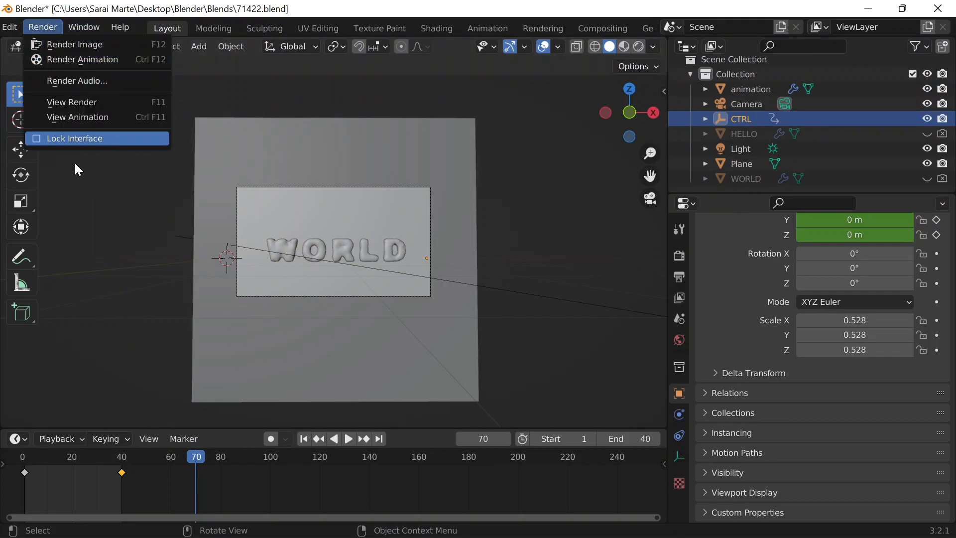
click(130, 226)
key(ctrl+s)
click(42, 26)
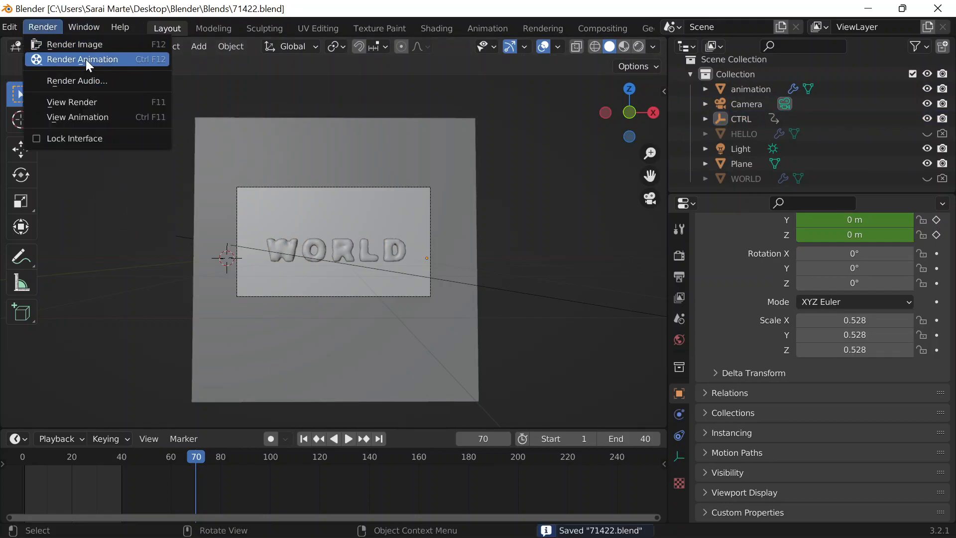
Step: Check the output resolution and frame range settings, and render the full animation
scroll(776, 306, up, 3)
click(680, 255)
click(680, 229)
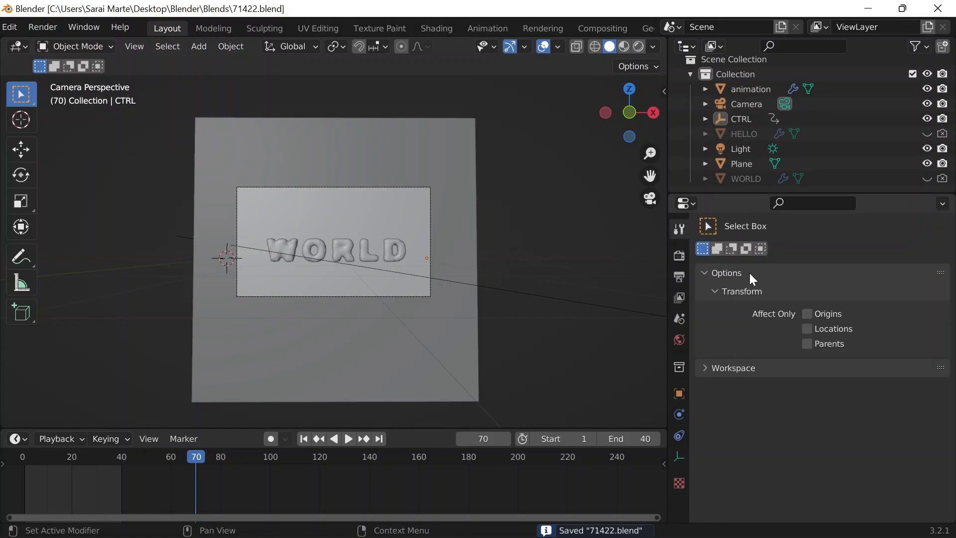
click(679, 277)
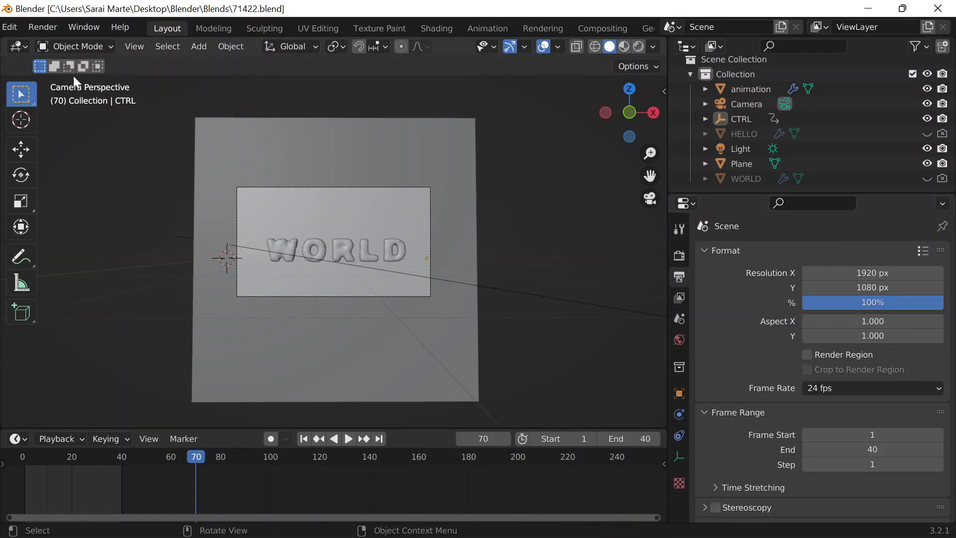
click(43, 26)
click(60, 59)
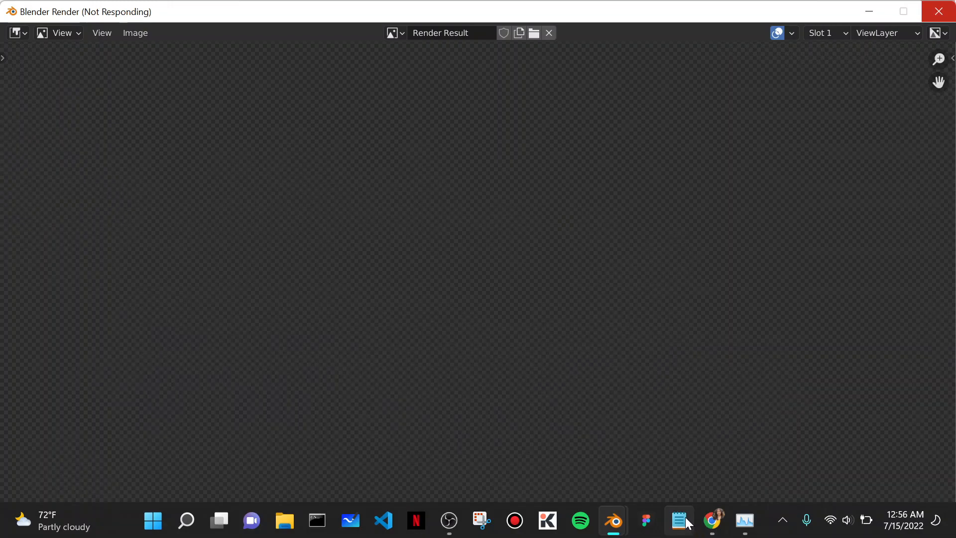
Step: Switch to File Explorer and check the rendered PNG frames in Desktop, Blender, Animations, 71422hello_world
click(296, 519)
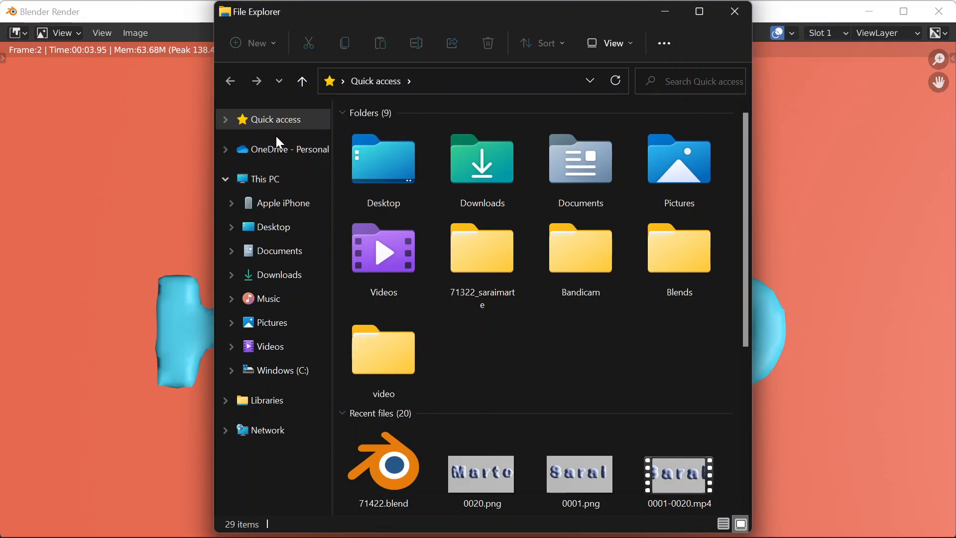
click(274, 227)
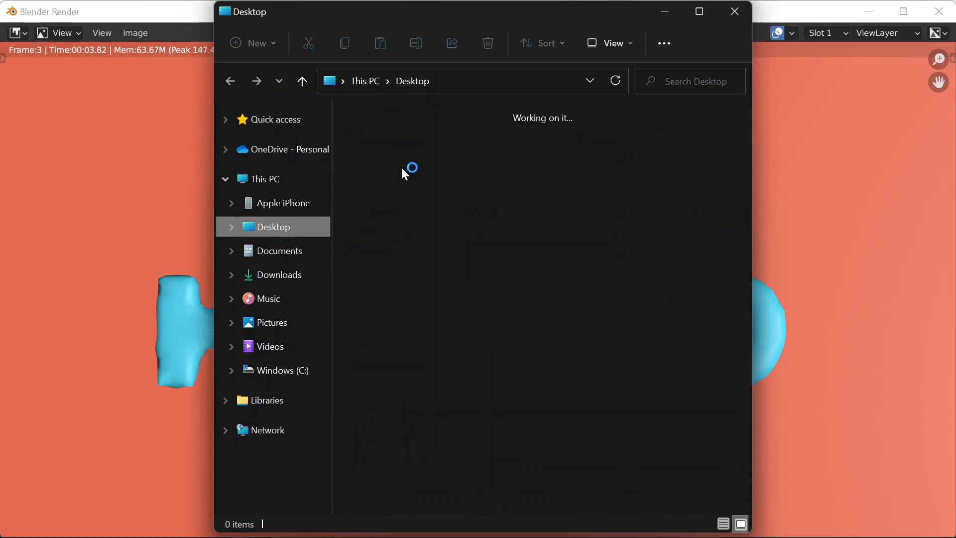
click(402, 168)
double_click(396, 135)
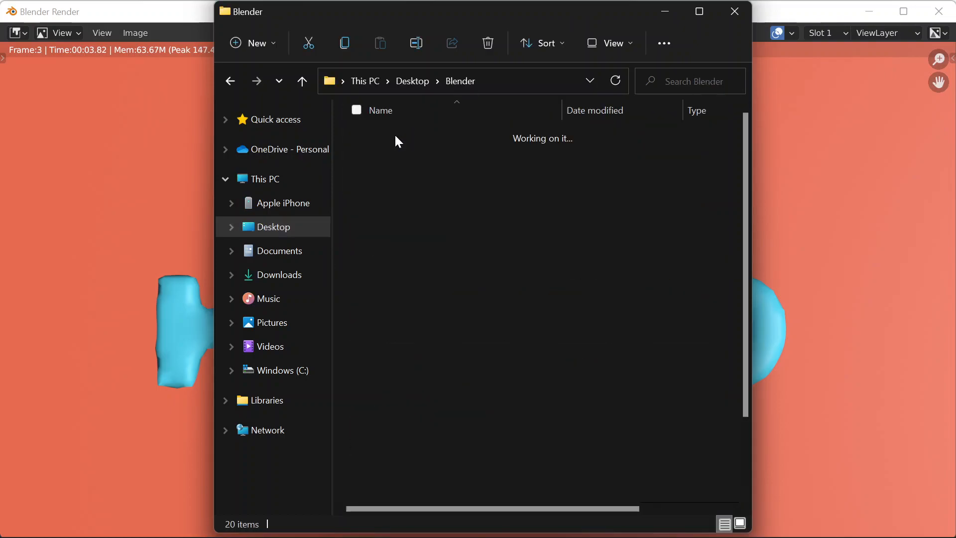
double_click(393, 142)
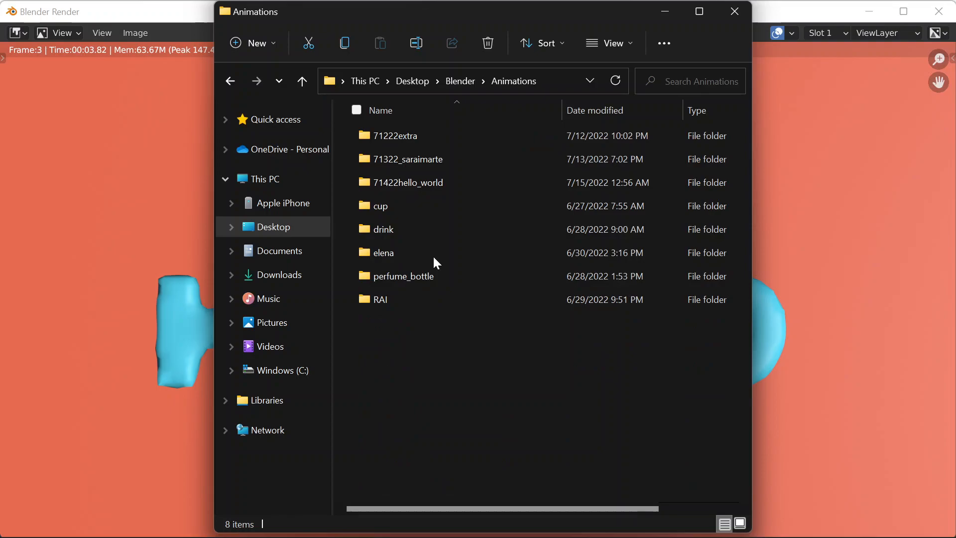
double_click(409, 136)
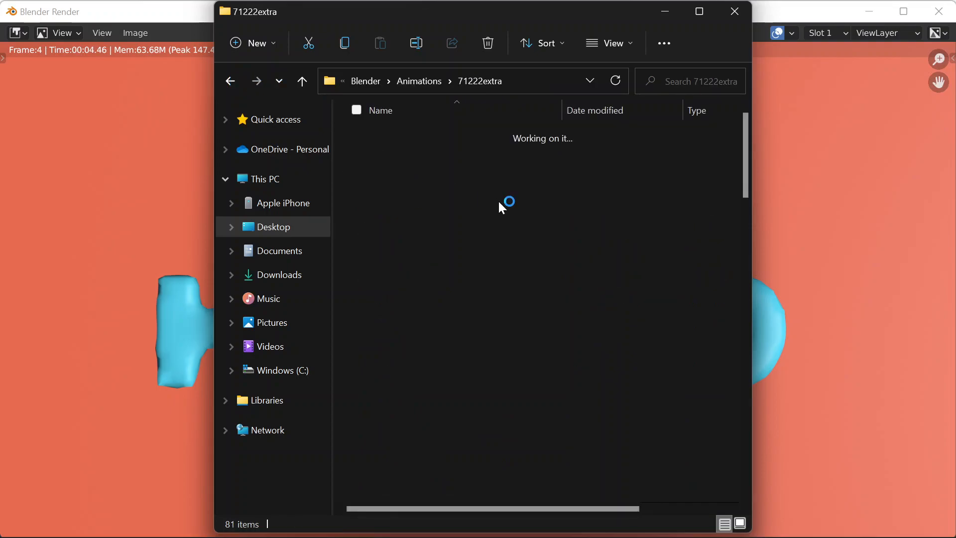
key(alt+Left)
double_click(427, 182)
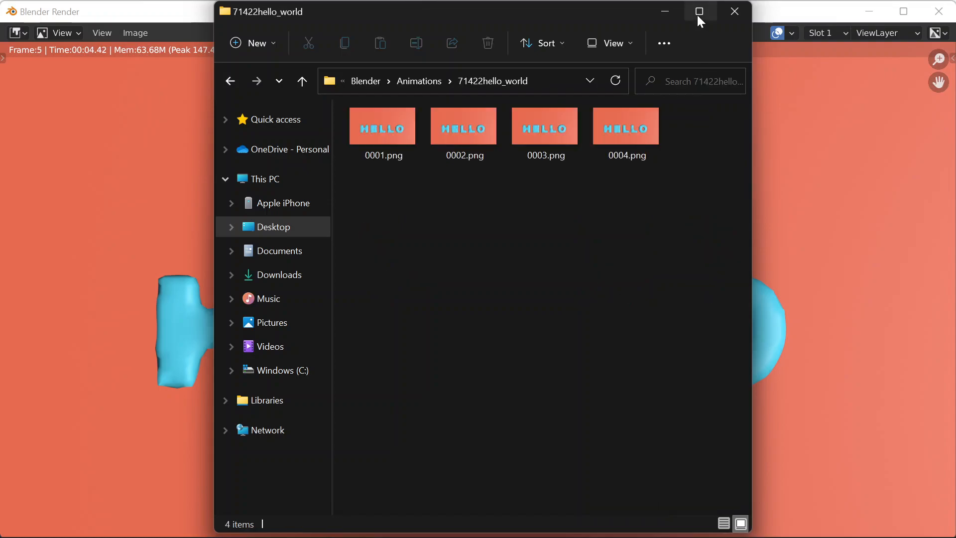
click(665, 11)
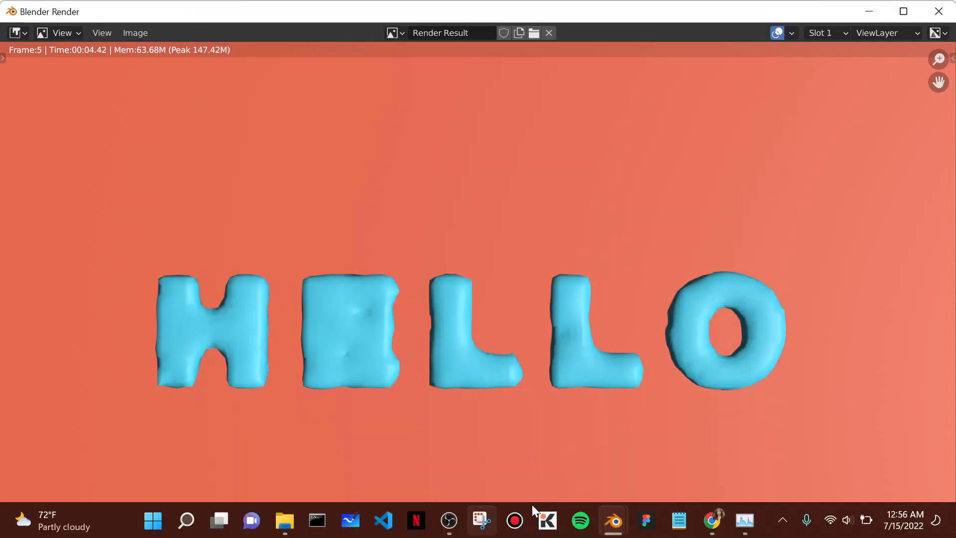
click(461, 516)
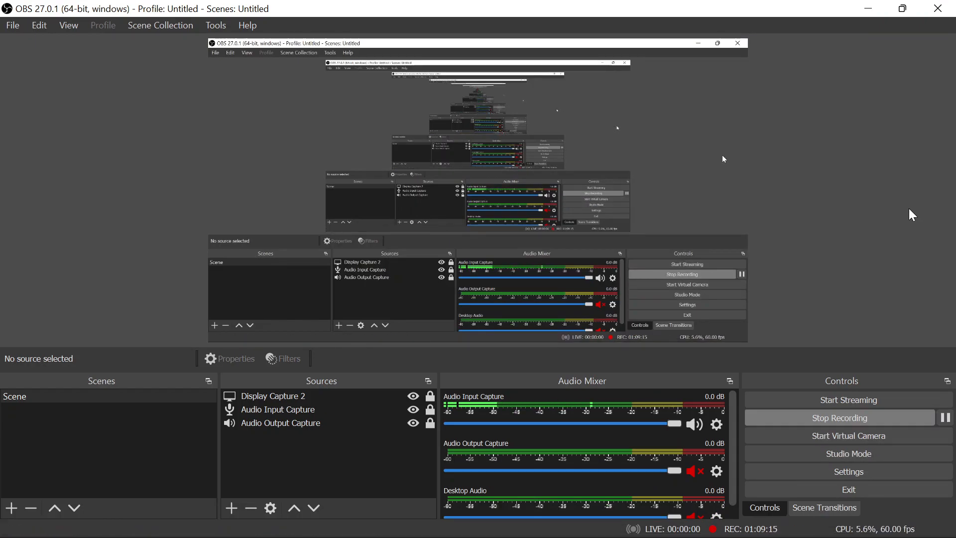
click(946, 419)
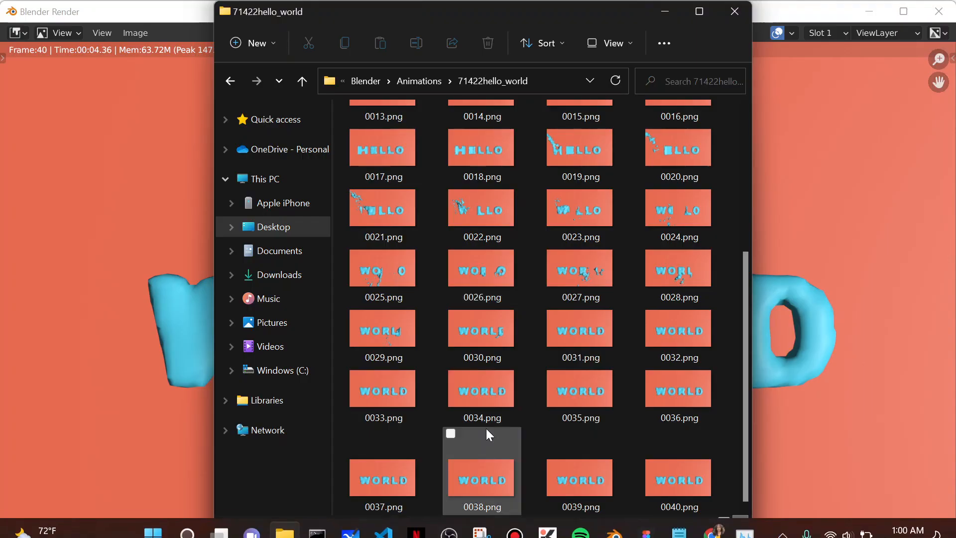
Step: Look over all the rendered frames in the maximized 71422hello_world folder, and close the render window
click(692, 13)
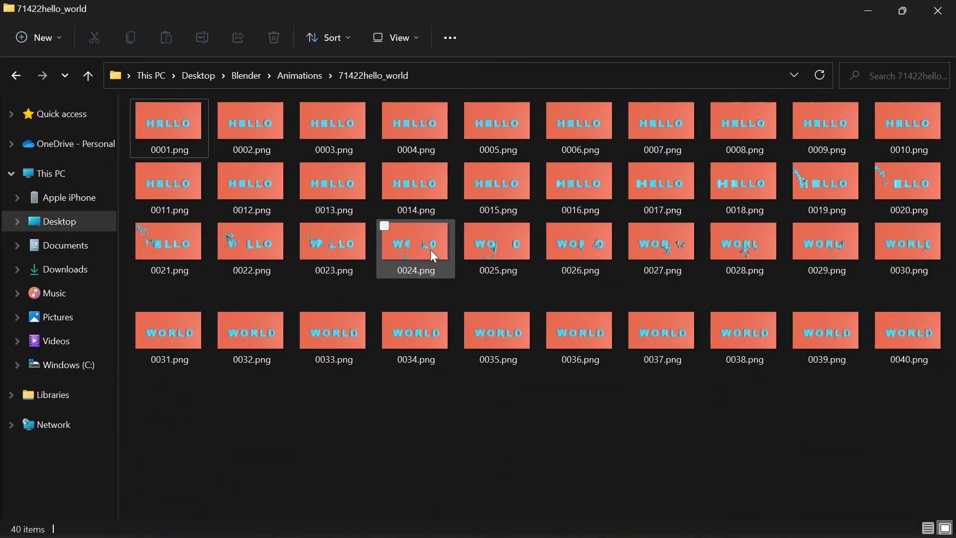
click(869, 10)
click(939, 11)
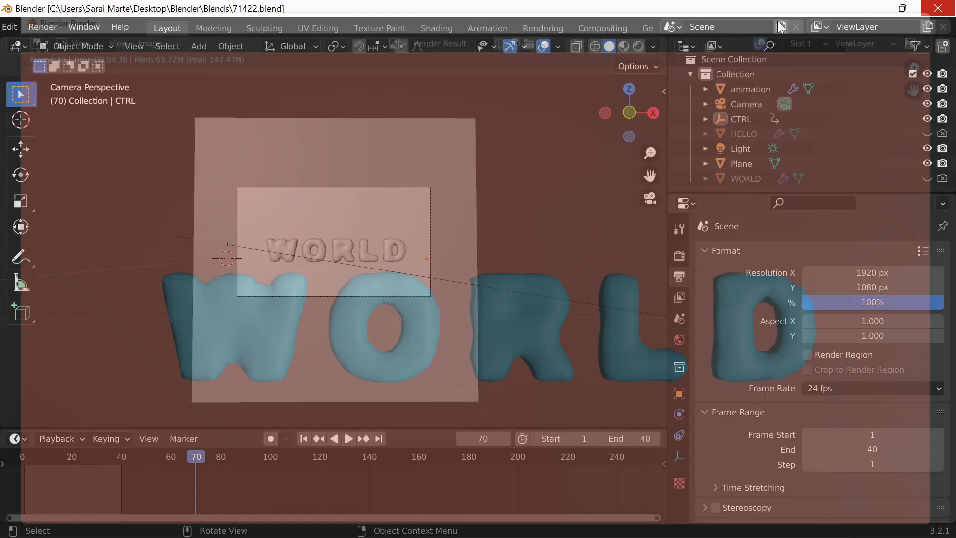
Step: Delete the existing Video Editing.001 and Video Editing workspaces
scroll(608, 29, down, 5)
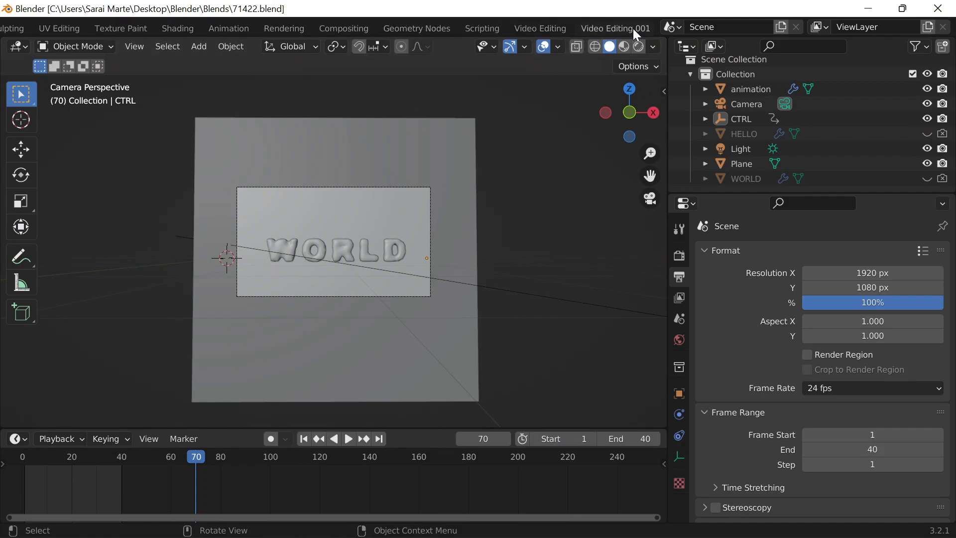
click(605, 30)
right_click(607, 35)
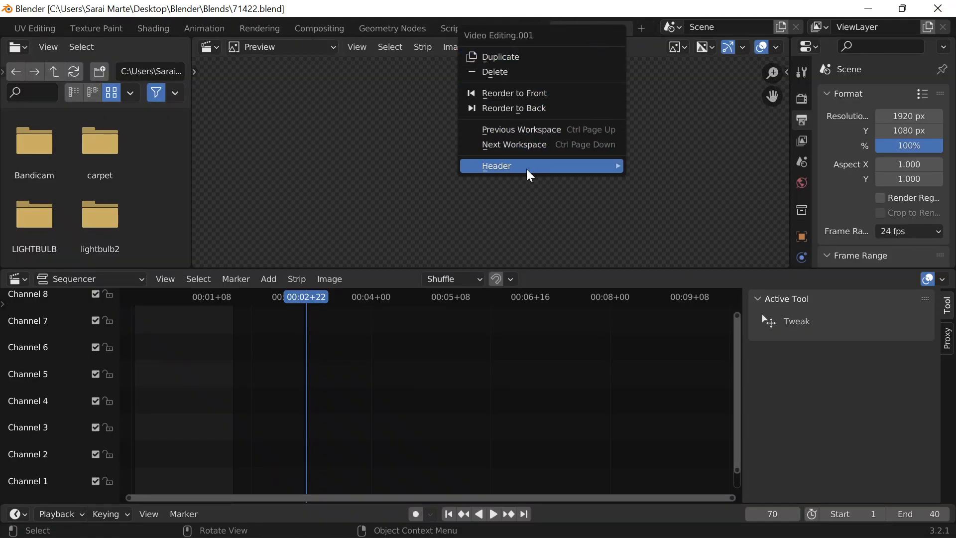
click(532, 74)
right_click(600, 29)
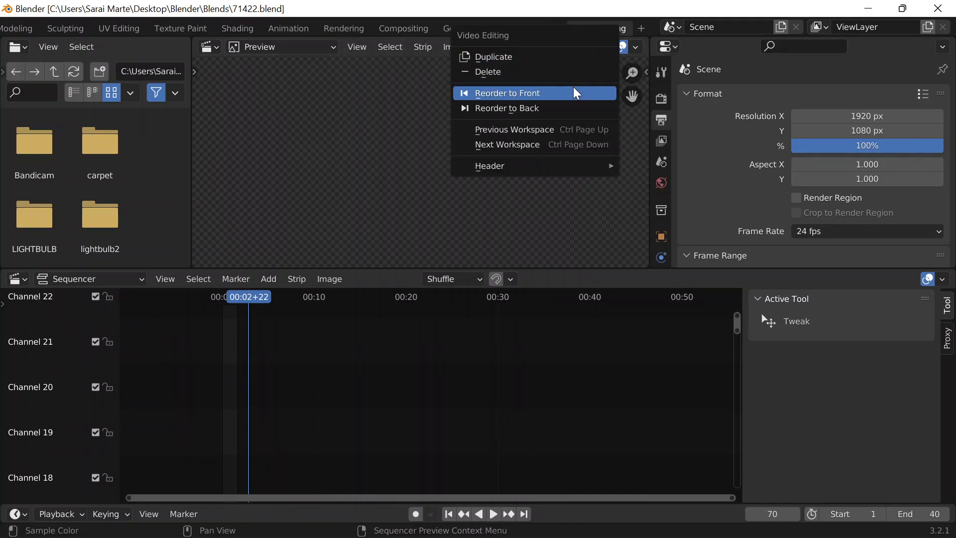
click(609, 75)
Step: Add a fresh Video Editing workspace and move the sequencer playhead to frame 0
click(638, 31)
mouse_move(587, 116)
click(722, 131)
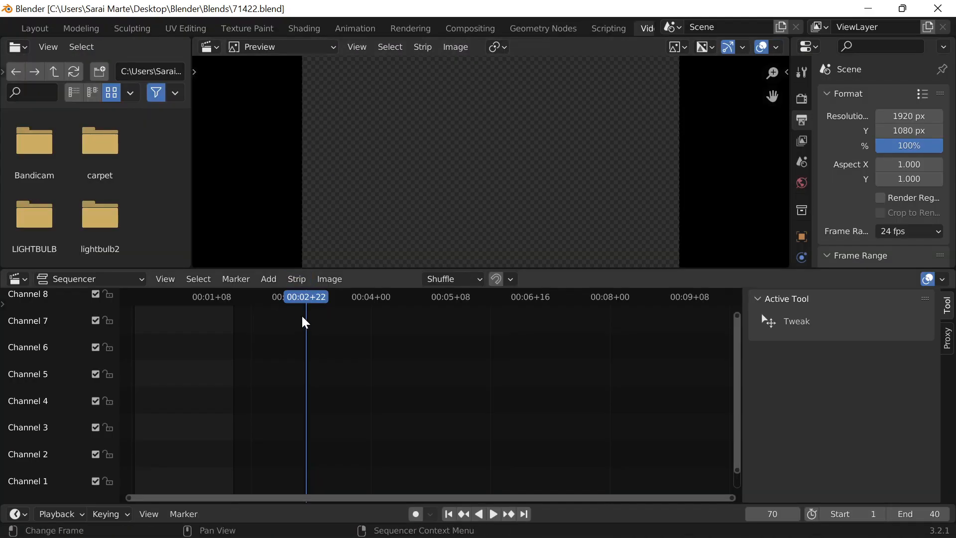
drag(316, 303, 134, 317)
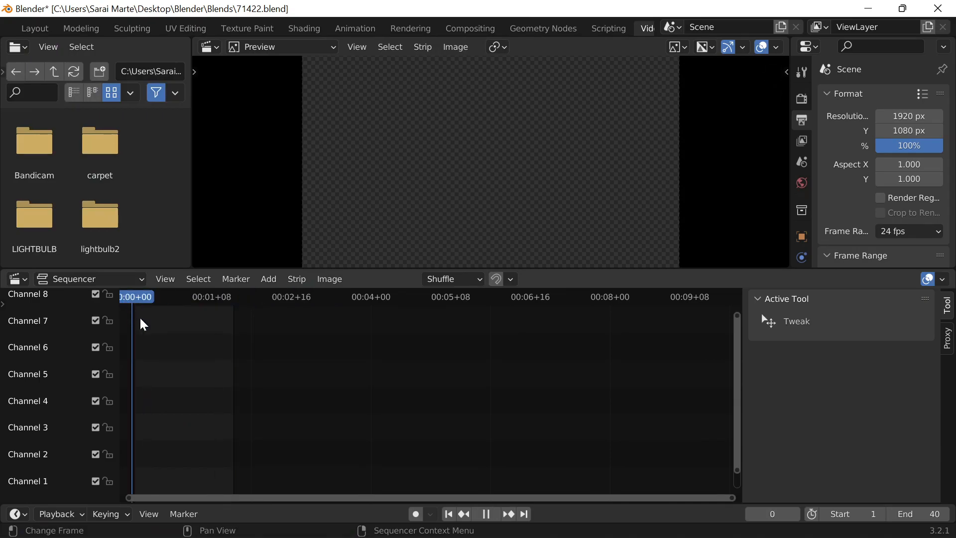
drag(306, 499, 225, 490)
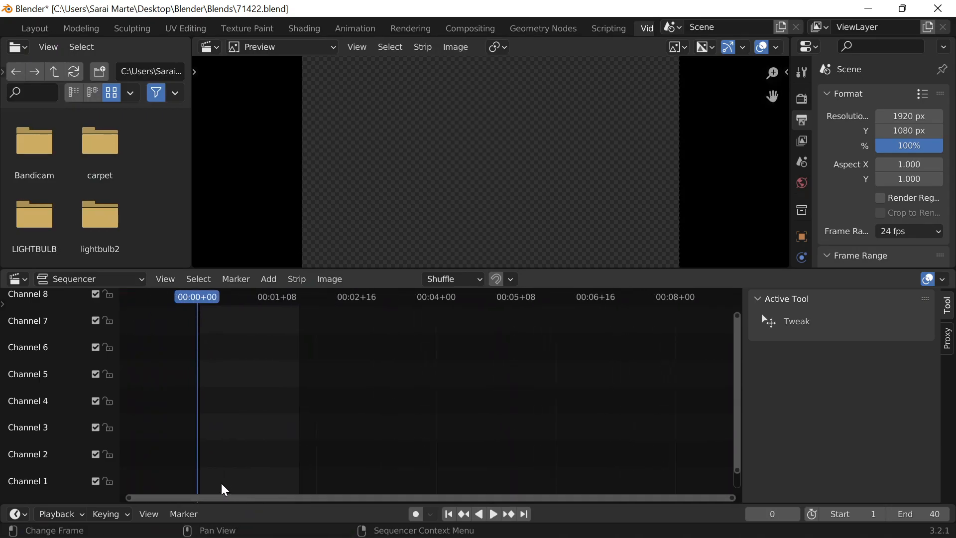
Step: Start adding an image sequence to the sequencer and browse to the 71422hello_world folder inside Desktop, Blender, Animations
click(269, 279)
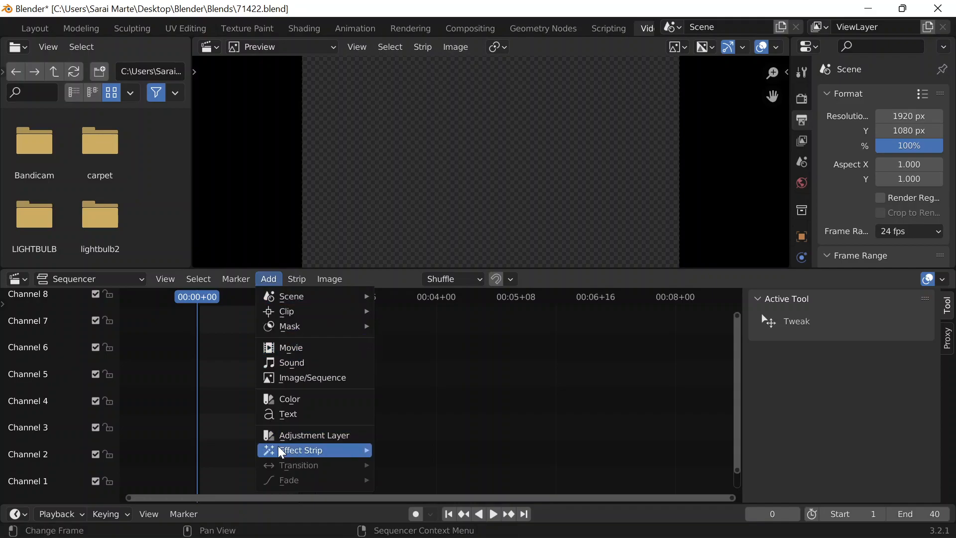
click(294, 378)
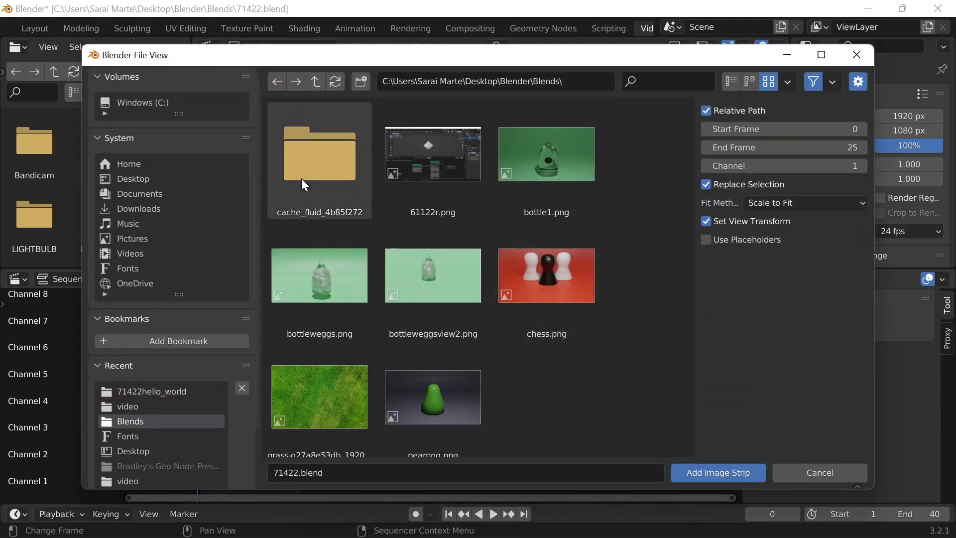
click(151, 178)
double_click(301, 163)
double_click(307, 157)
double_click(509, 183)
Step: Add all the folder's PNG frames, starting from 0001.png, as one image strip in channel 1, and preview its playback
click(351, 174)
scroll(352, 174, down, 2)
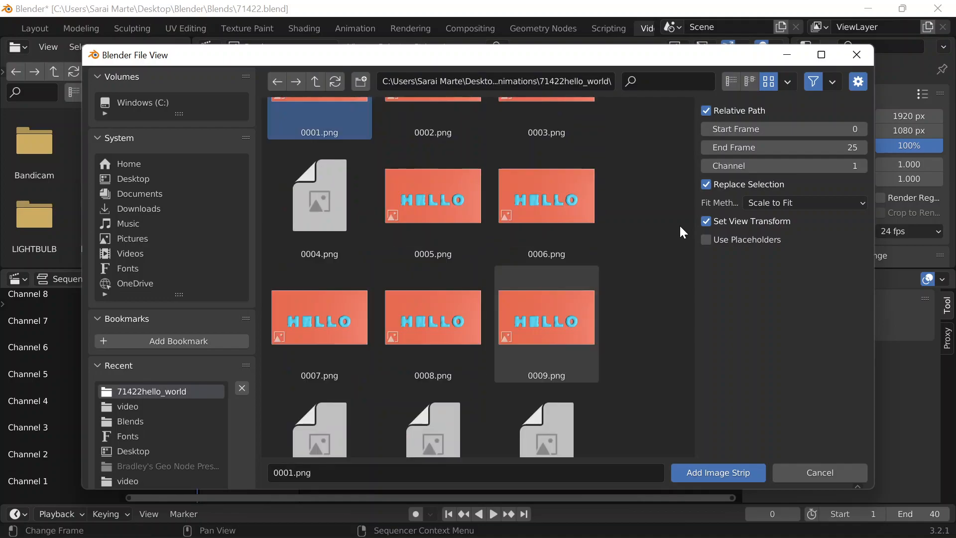
drag(689, 152, 670, 447)
shift+click(346, 399)
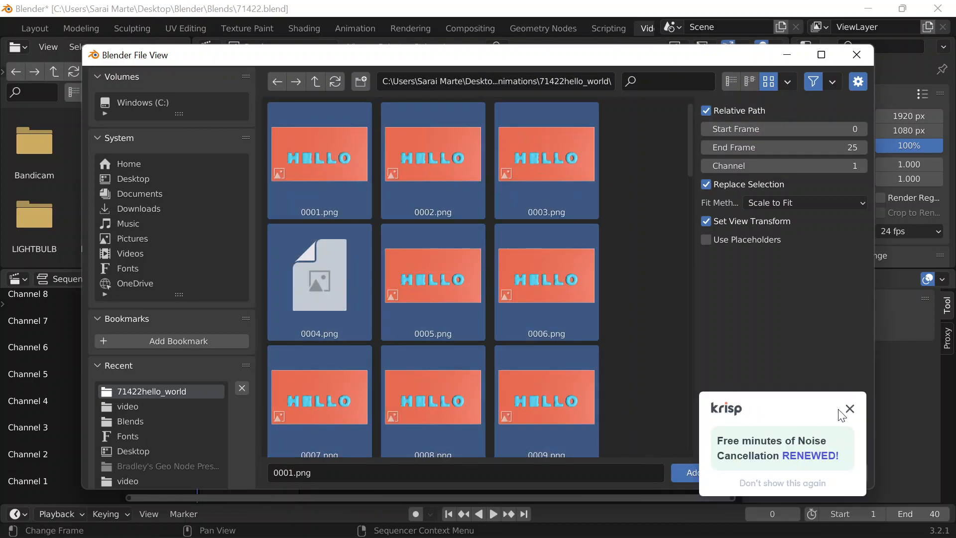
scroll(415, 269, down, 5)
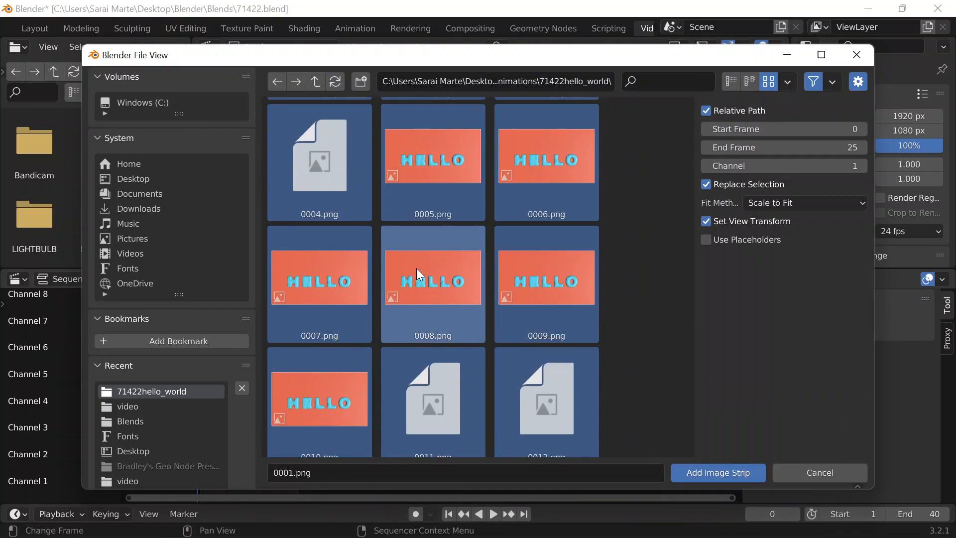
click(710, 471)
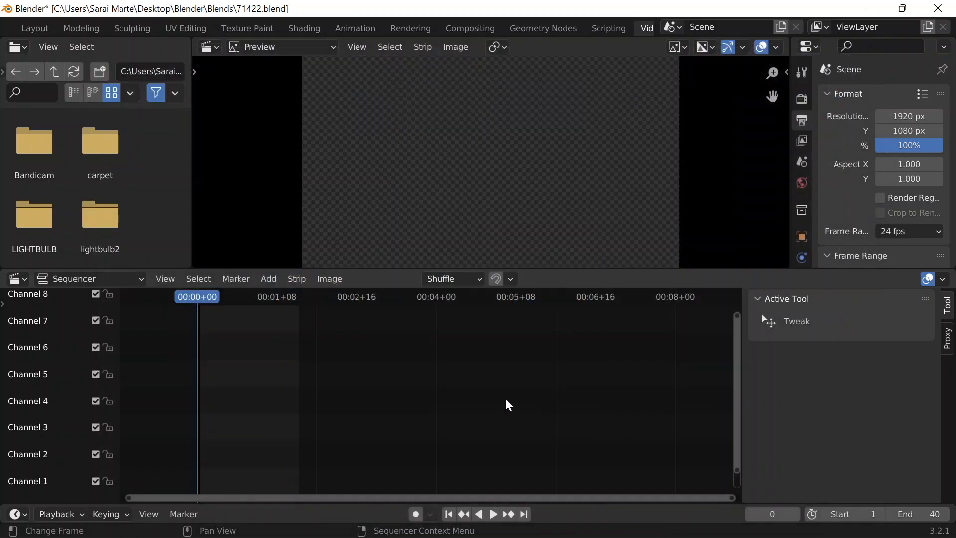
key(space)
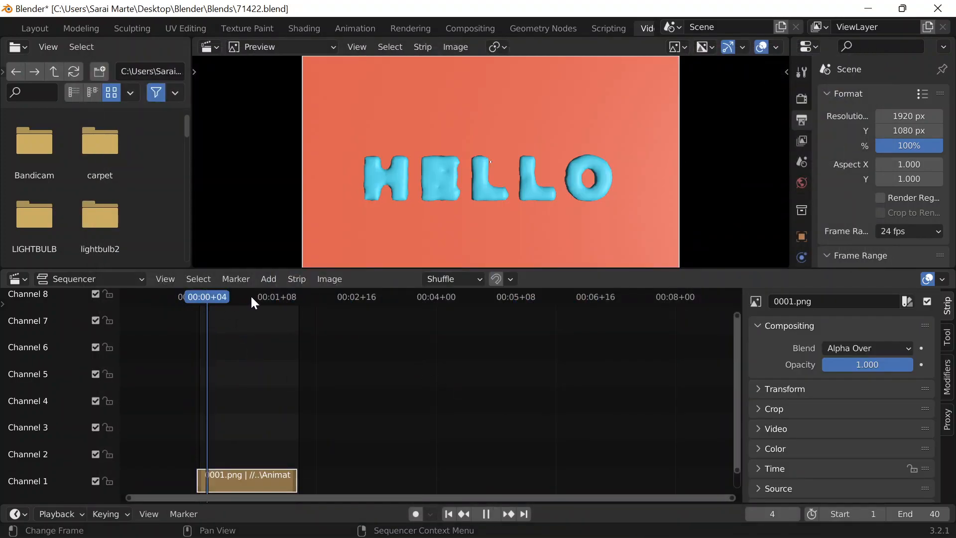
drag(230, 301, 192, 301)
Step: Create a folder named video inside 71422hello_world and set it as the render output path
drag(791, 137, 656, 124)
scroll(928, 217, down, 8)
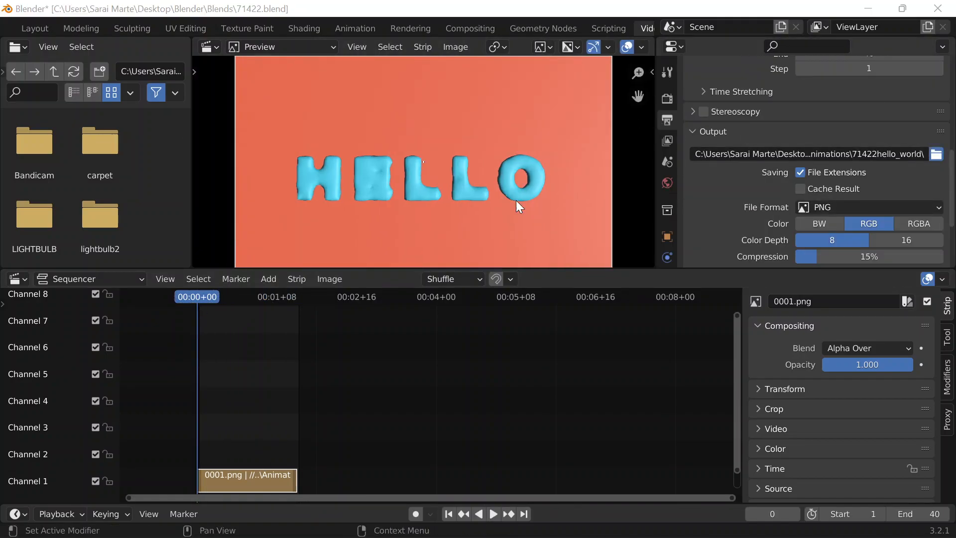
click(936, 154)
click(360, 82)
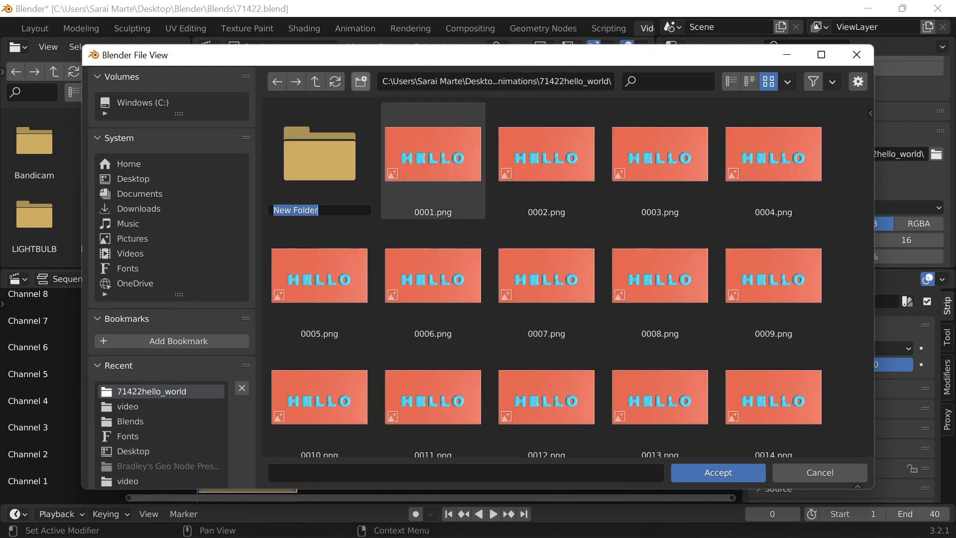
text(video)
key(Return)
double_click(321, 177)
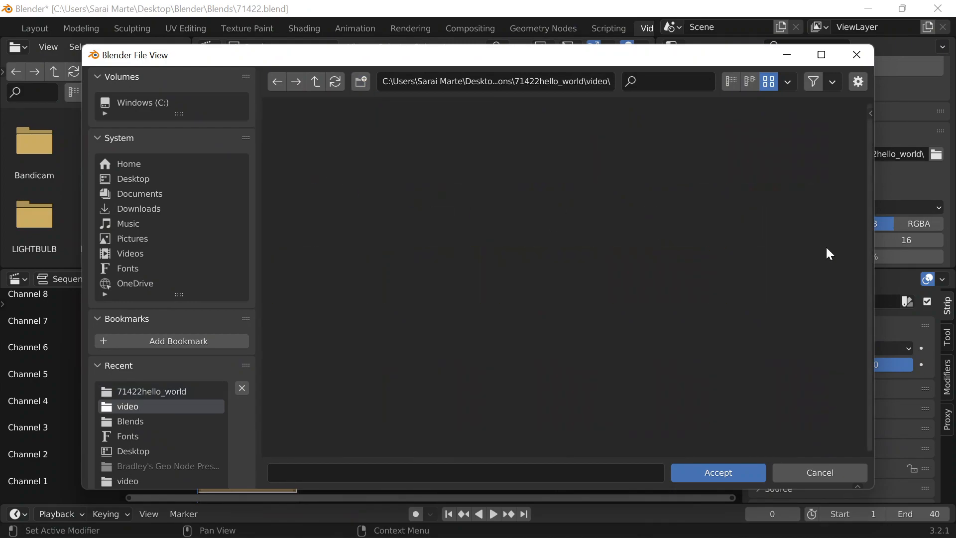
click(712, 473)
Step: Switch the output file format from PNG to video and set its encoding container to MPEG-4
click(821, 158)
click(867, 219)
click(725, 217)
scroll(724, 214, down, 3)
click(876, 177)
click(838, 226)
Step: Set the video's output quality to High Quality and save the Blender file
scroll(850, 188, down, 4)
click(849, 188)
click(817, 249)
key(ctrl+s)
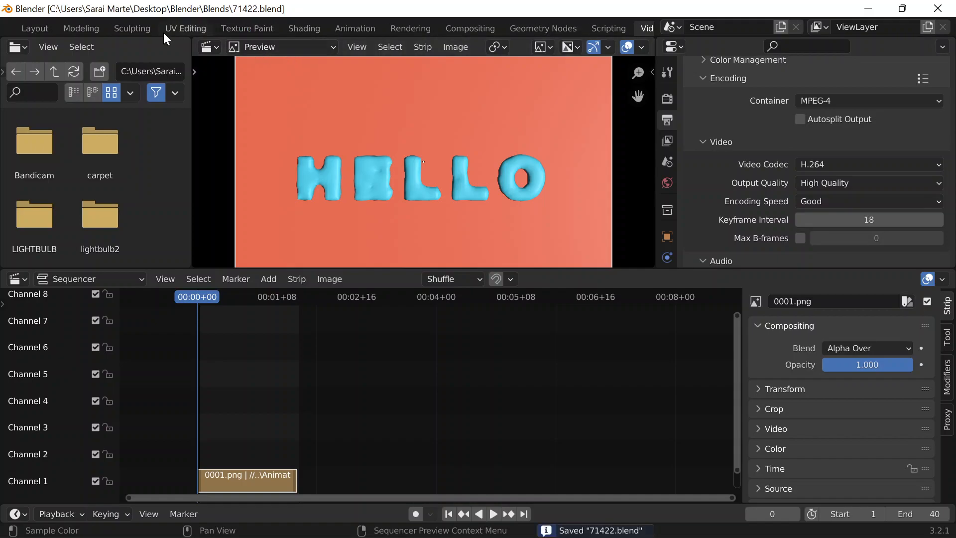
Step: Try to render the image strip's animation as an MPEG-4 video into the video folder
scroll(72, 28, up, 3)
click(55, 26)
click(113, 61)
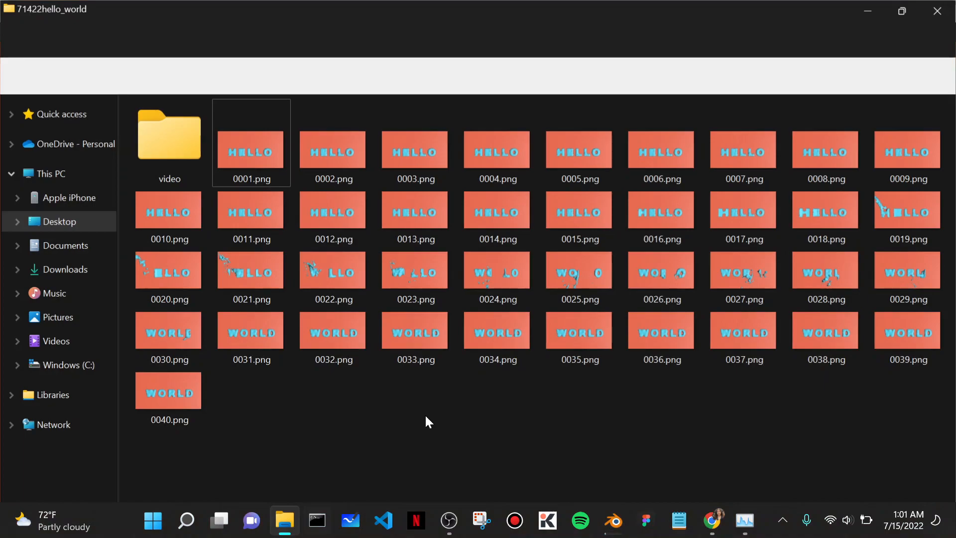
Step: Open the video folder in File Explorer and try to play 0001-0040.mp4 in Movies & TV
click(147, 155)
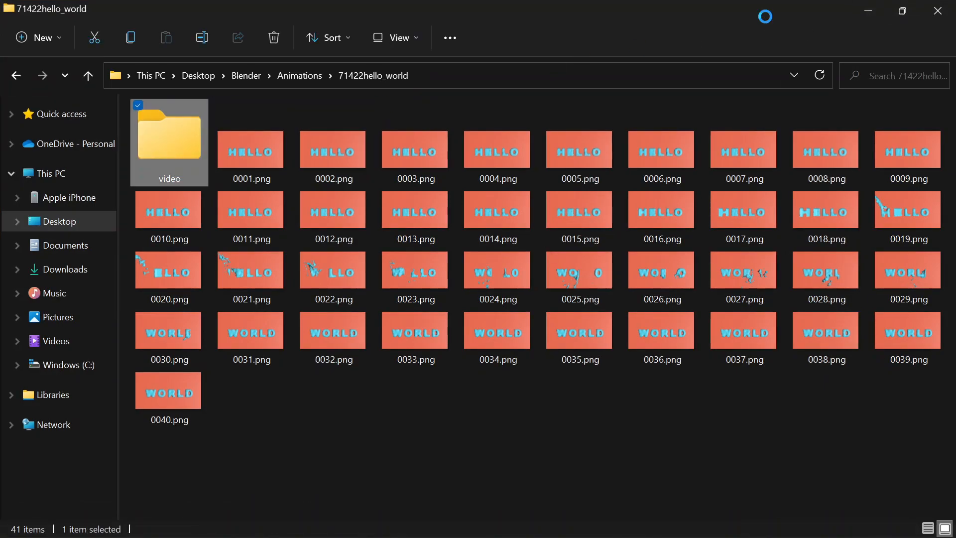
key(Return)
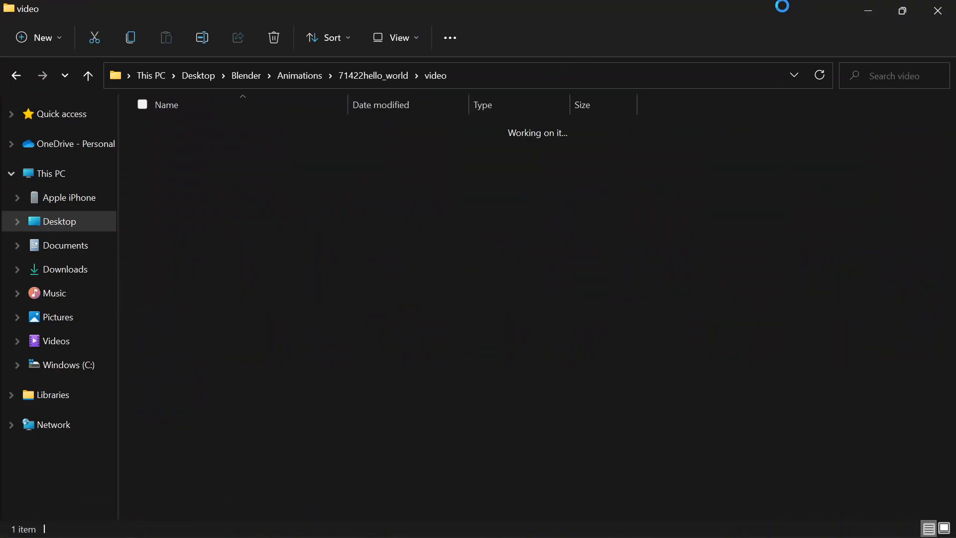
click(182, 157)
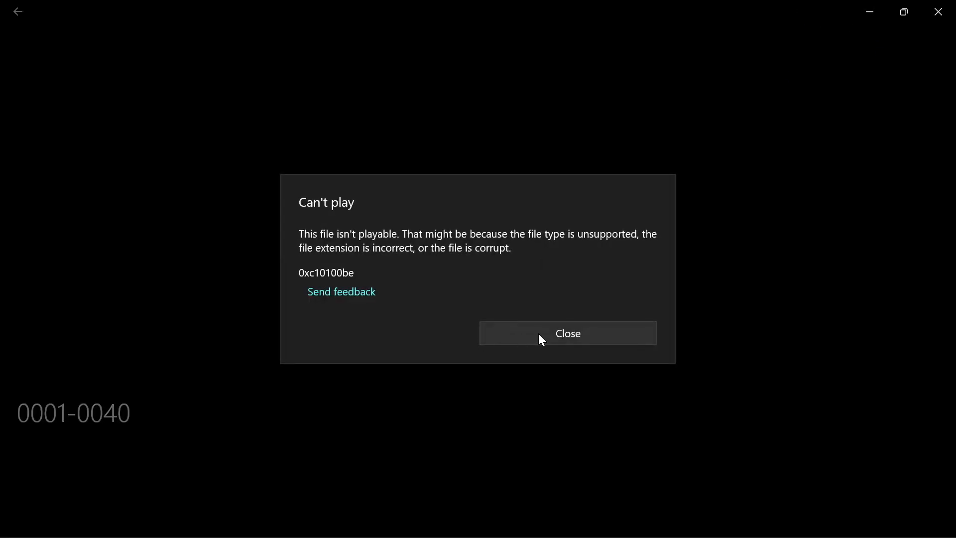
click(539, 333)
click(870, 12)
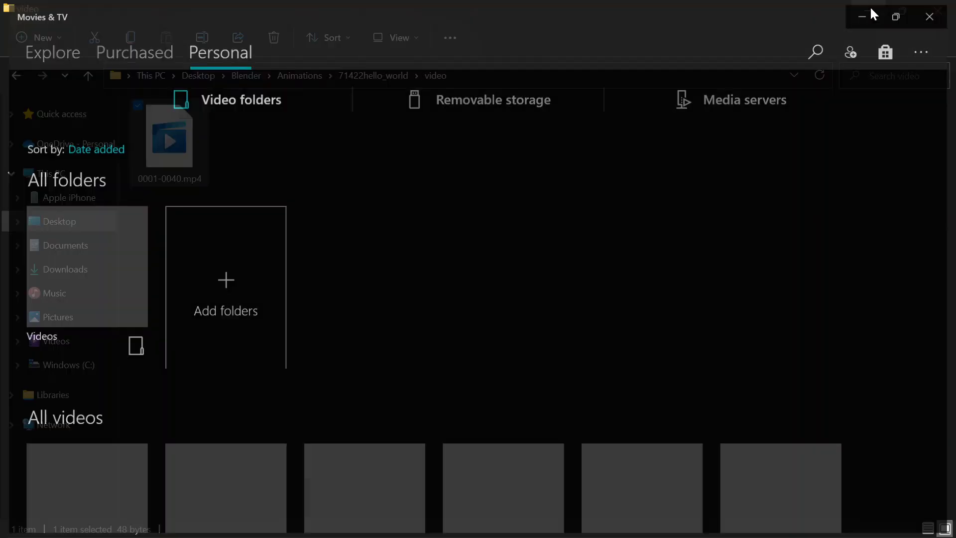
click(863, 12)
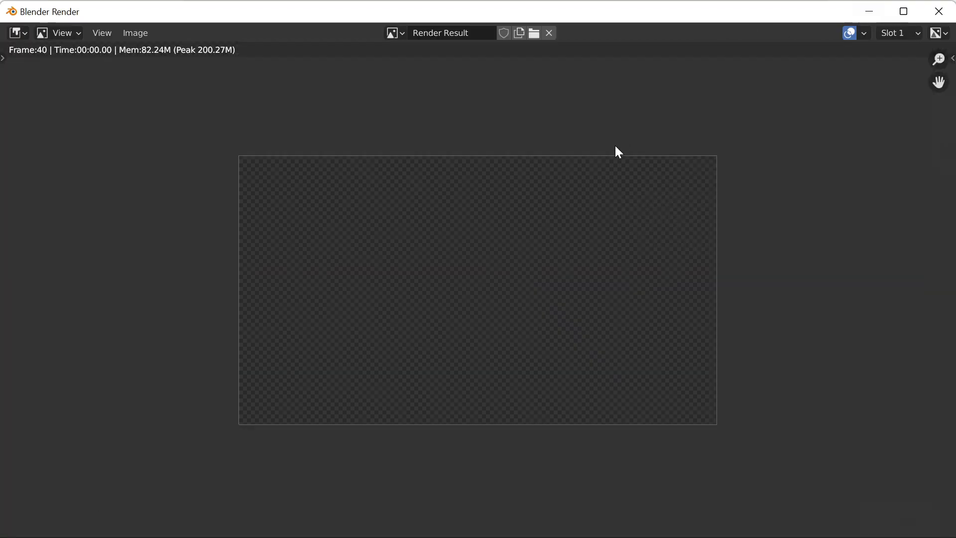
Step: Inspect the rendered frame, close the render window, and review the resolution and frame range settings
scroll(604, 178, up, 2)
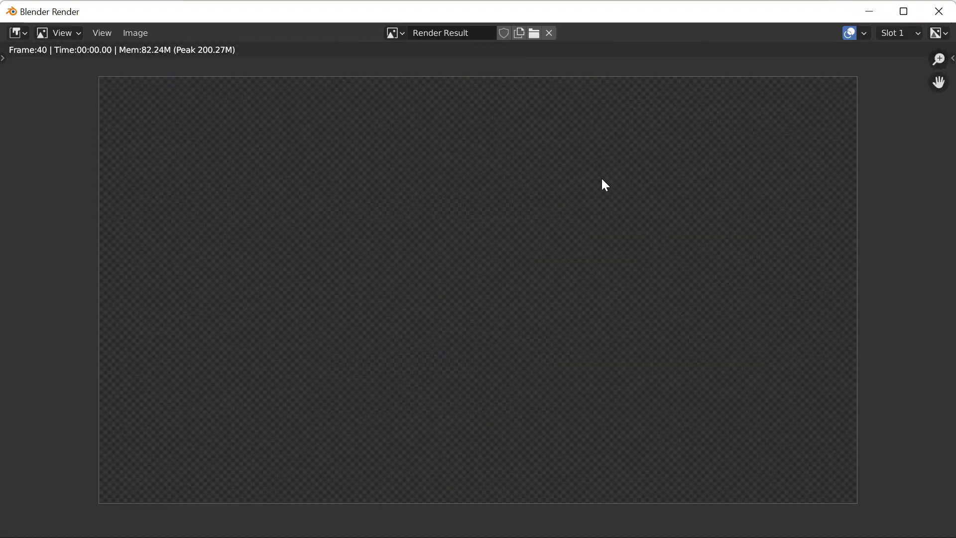
click(940, 12)
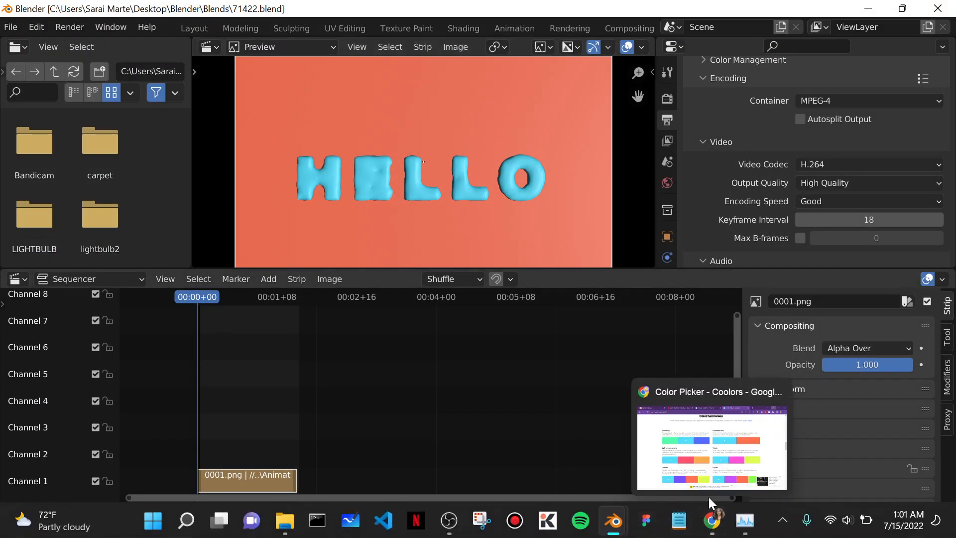
scroll(758, 145, up, 6)
scroll(749, 161, up, 8)
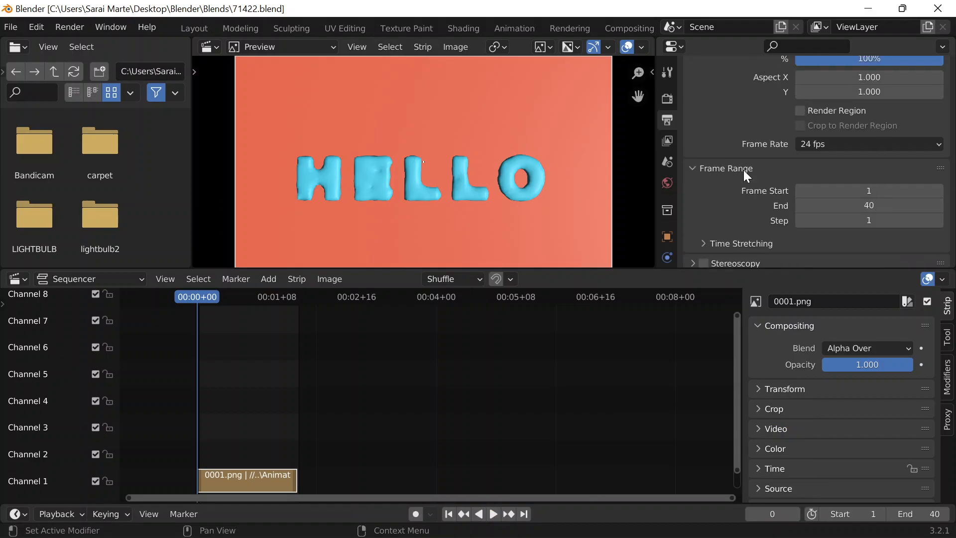
Step: Start a second Blender instance with a new Video Editing project
mouse_move(638, 515)
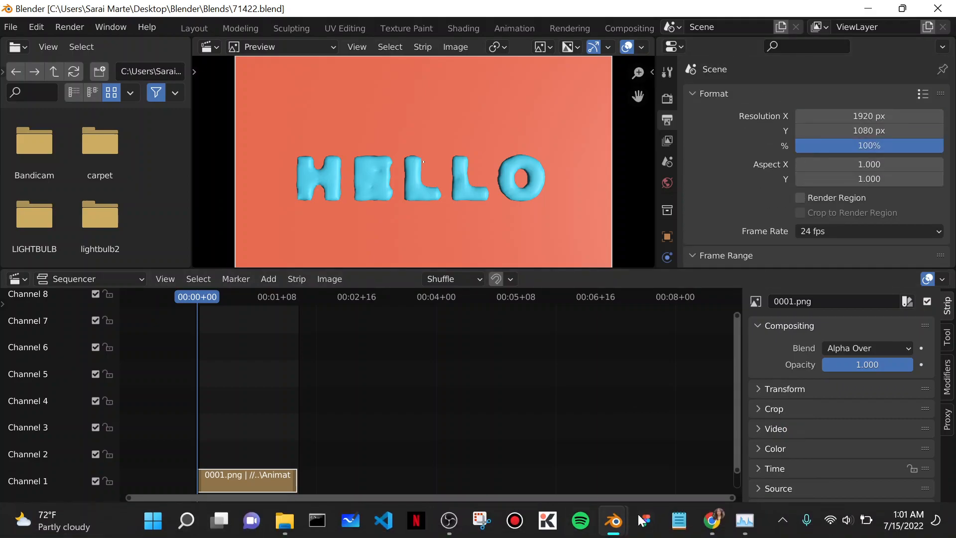
right_click(613, 520)
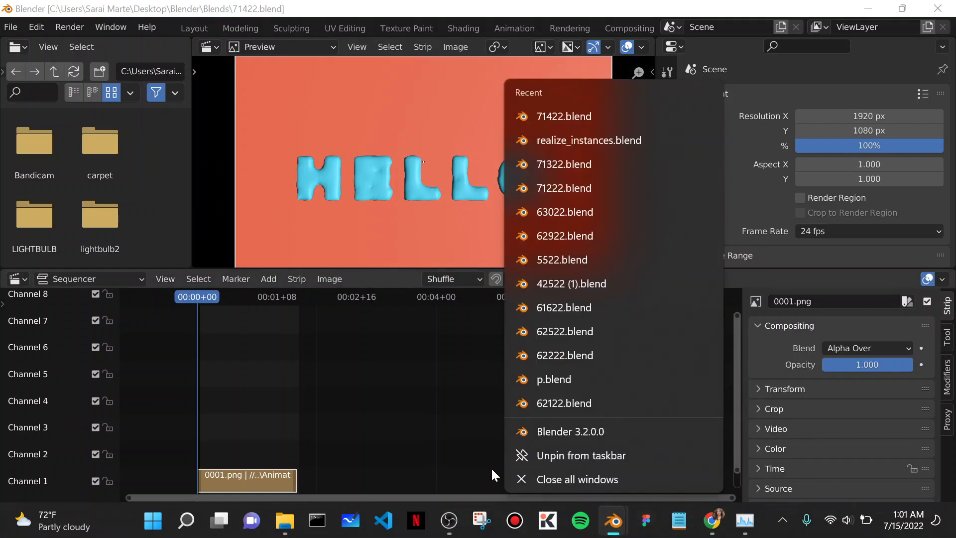
click(552, 425)
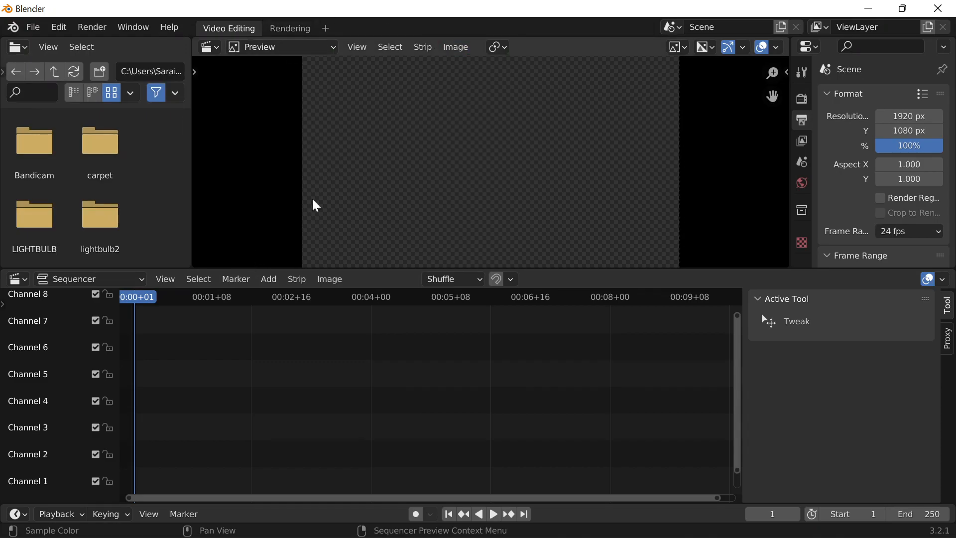
Step: Add the frames 0001.png to 0040.png from the 71422hello_world folder as one image strip in channel 1
click(269, 279)
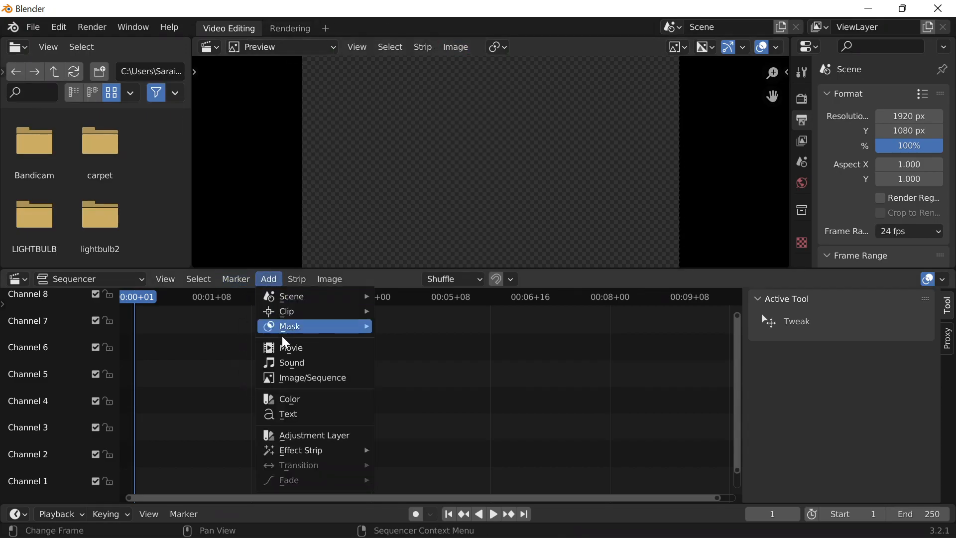
click(299, 381)
click(150, 179)
click(308, 163)
click(351, 155)
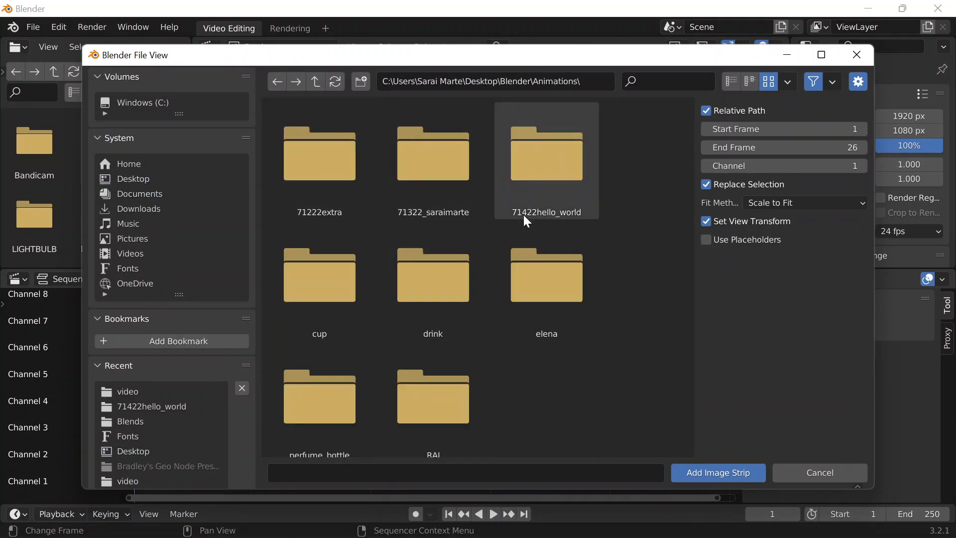
double_click(531, 198)
click(428, 164)
scroll(544, 285, down, 3)
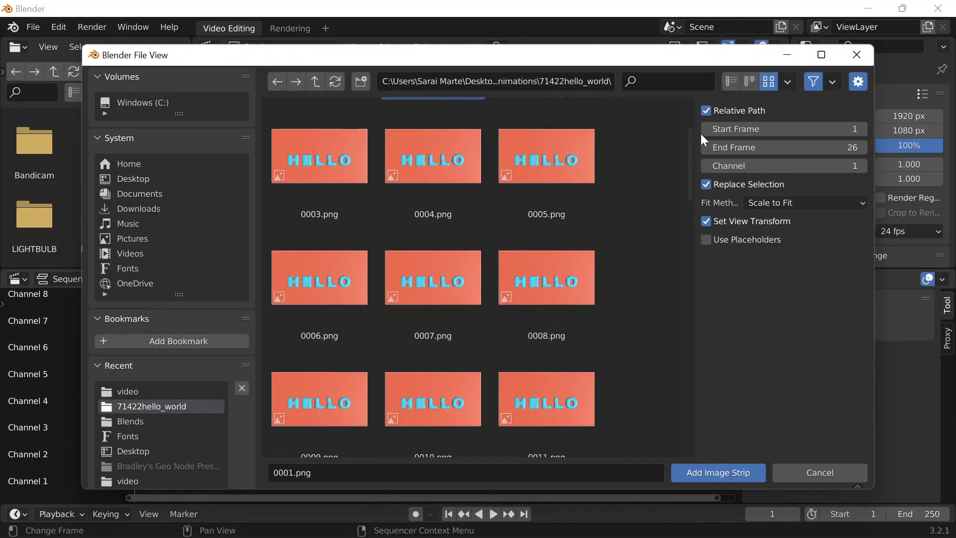
drag(691, 141, 675, 417)
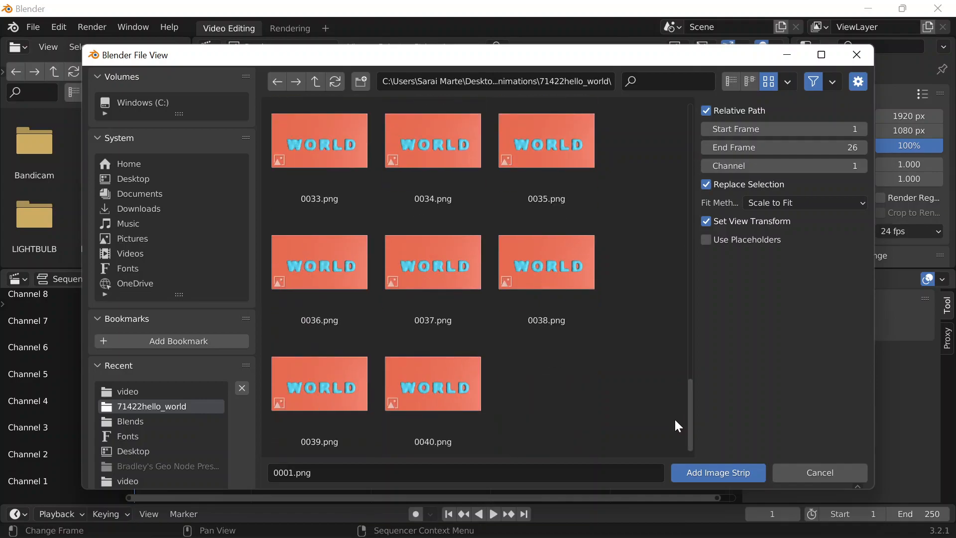
shift+click(447, 393)
click(700, 468)
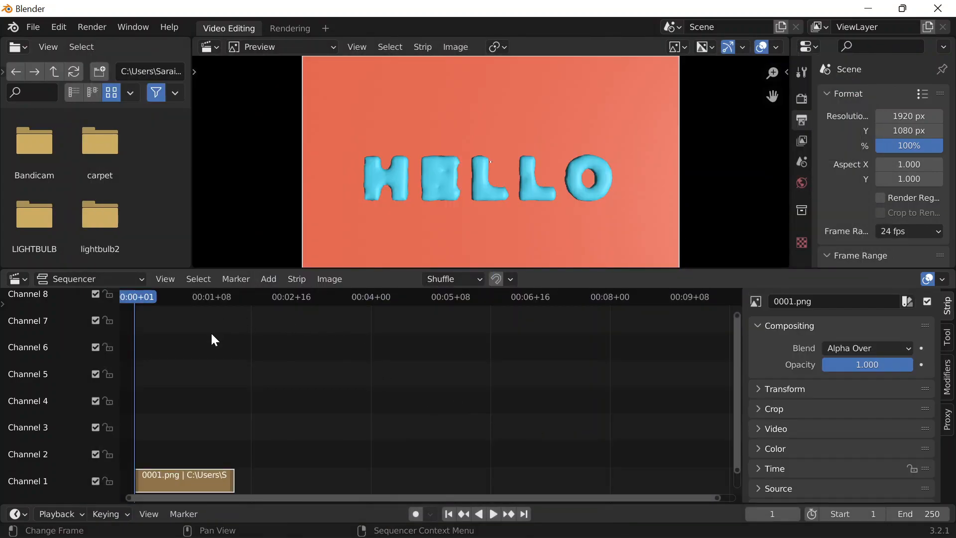
Step: Set the render output path to the video folder inside 71422hello_world
drag(789, 122, 653, 124)
scroll(816, 213, down, 3)
scroll(817, 211, down, 10)
click(936, 106)
click(185, 180)
click(299, 164)
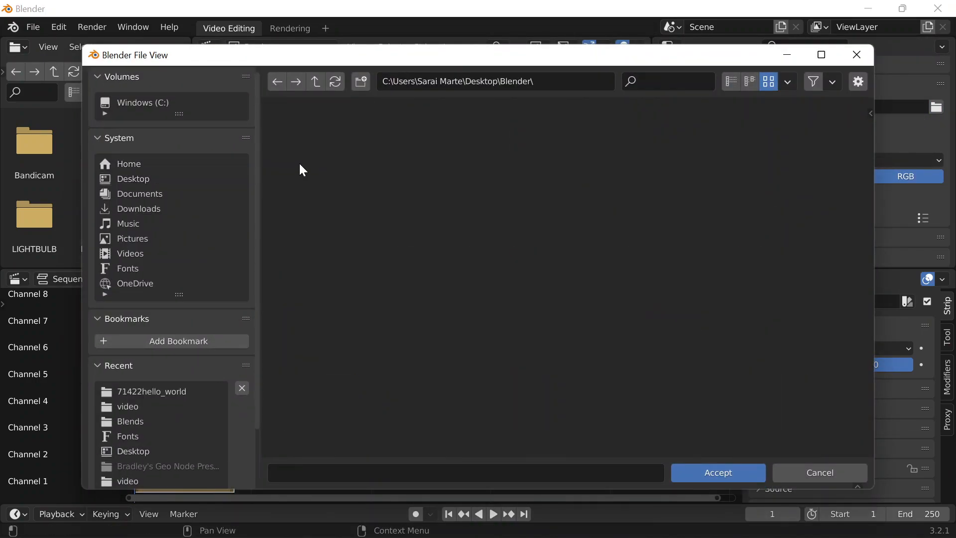
click(301, 172)
click(533, 159)
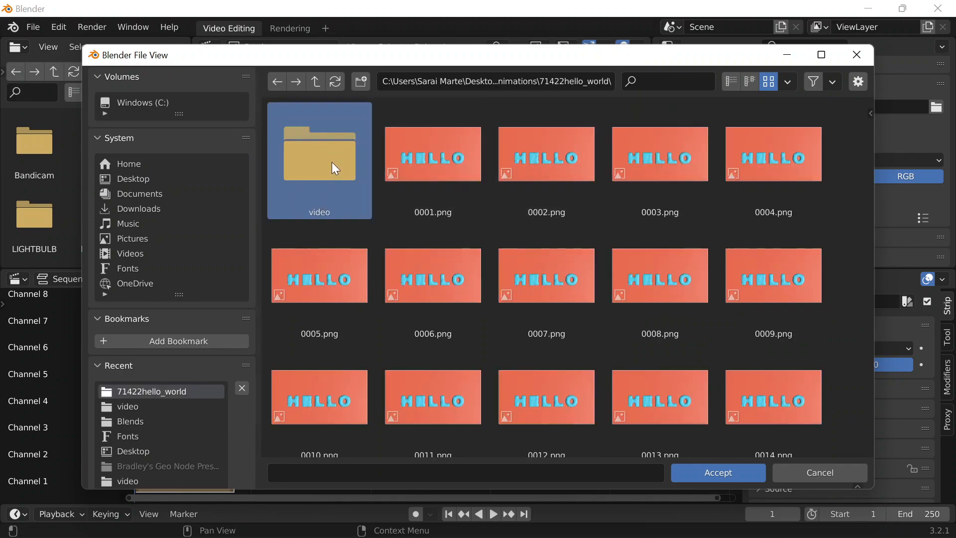
click(331, 162)
click(718, 472)
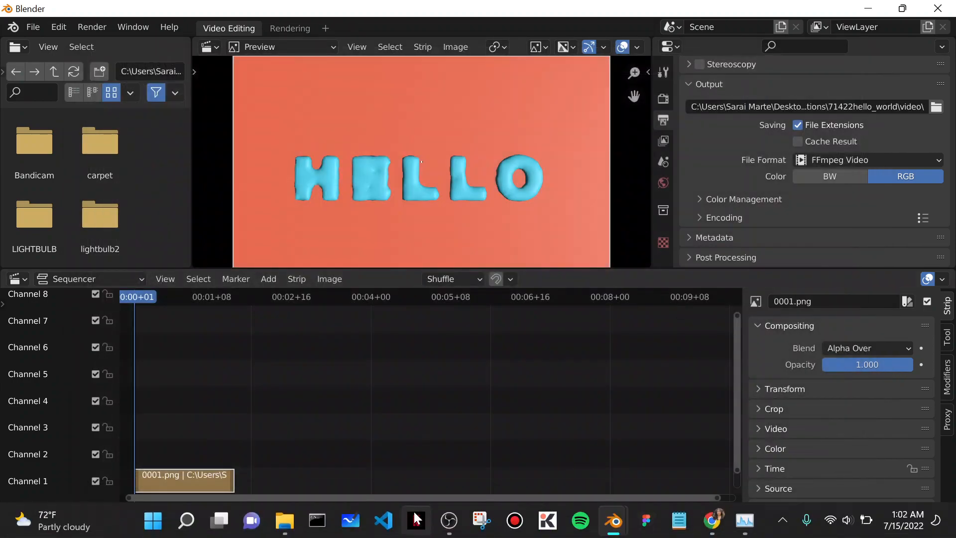
Step: Switch to File Explorer, play the 0001-0040 video repeatedly from the start in Movies & TV, and close the player
click(284, 520)
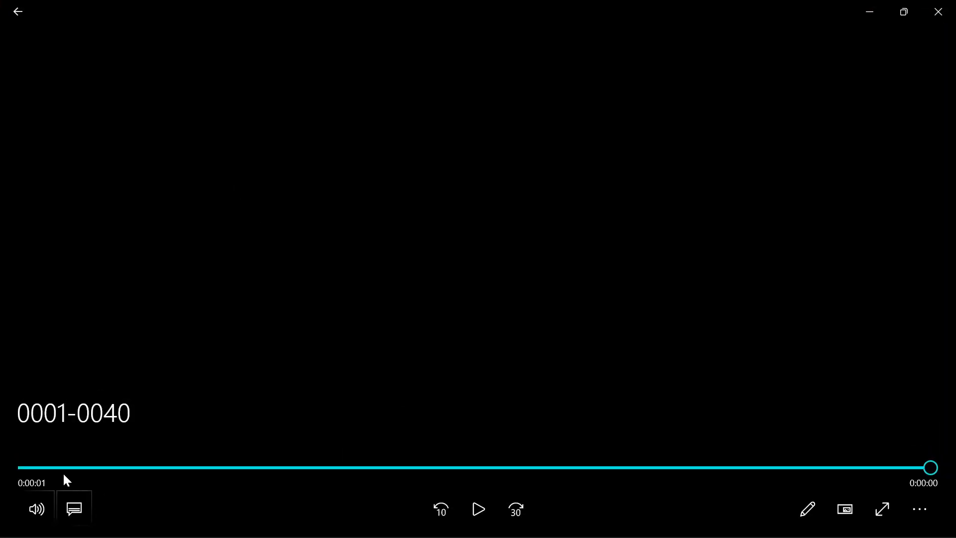
click(29, 467)
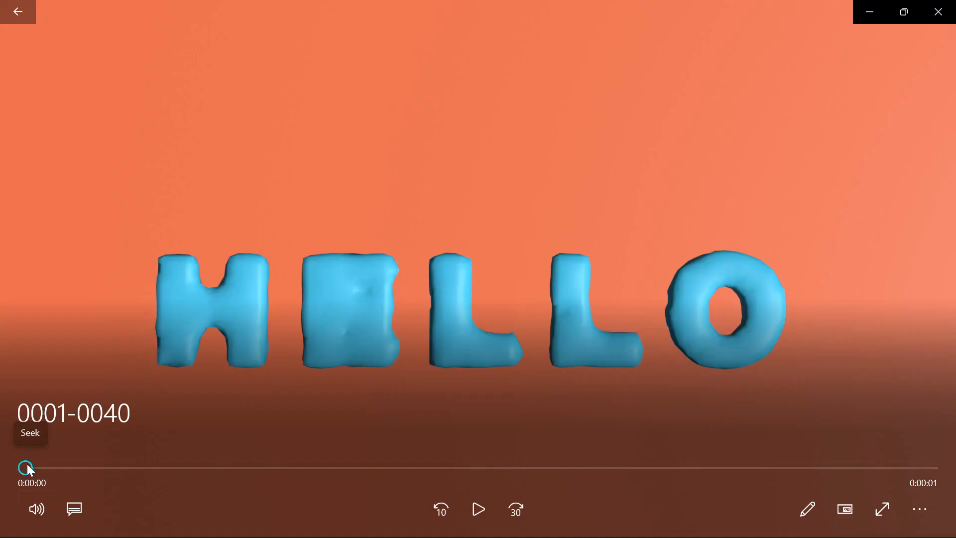
click(478, 506)
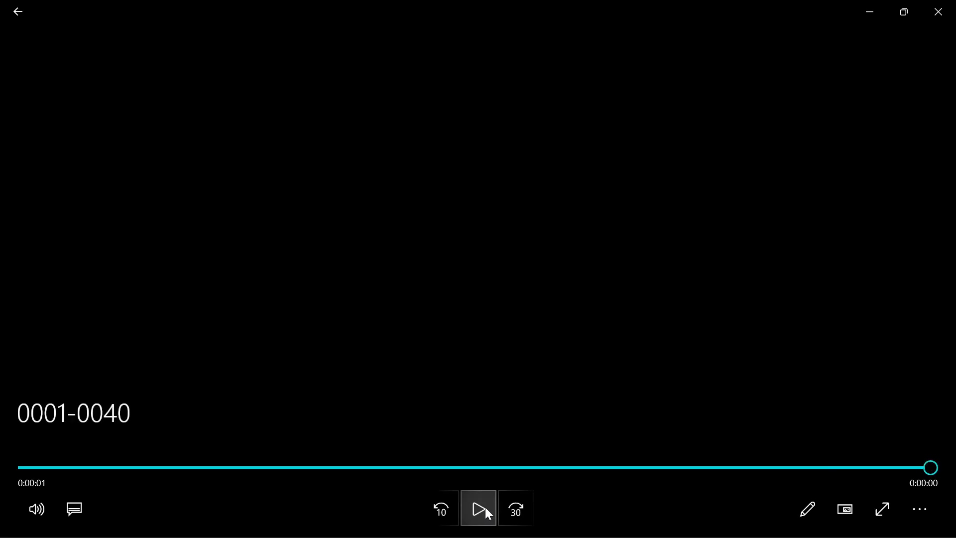
click(485, 507)
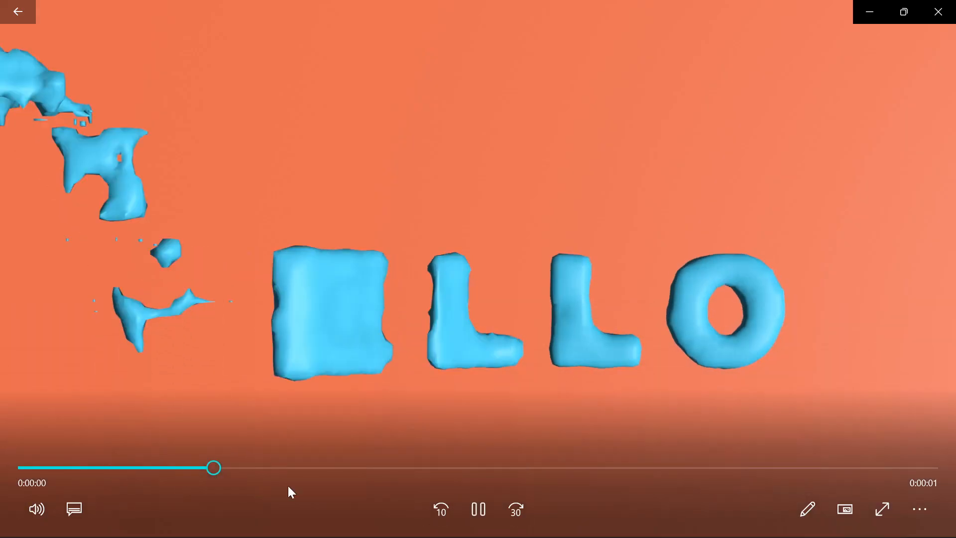
click(479, 502)
drag(194, 471, 1, 460)
click(481, 504)
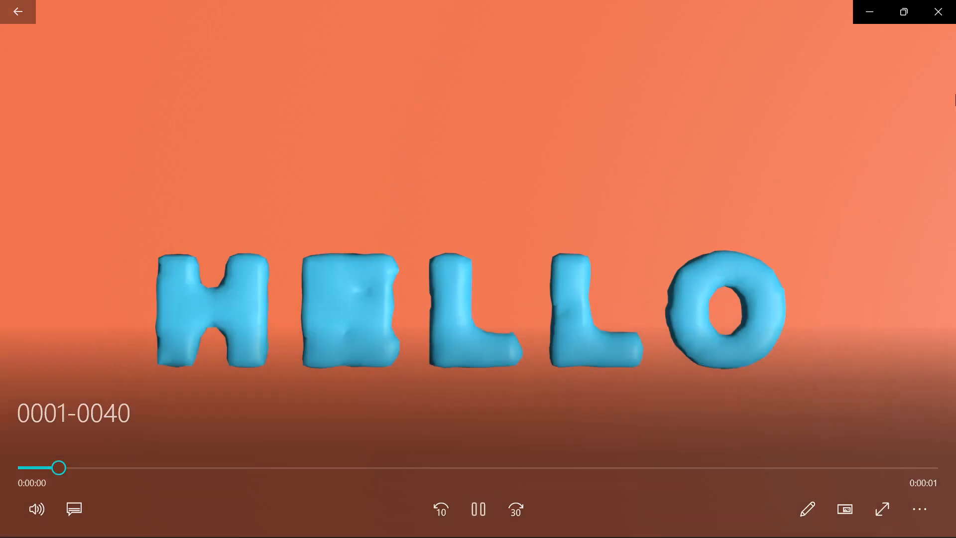
click(938, 11)
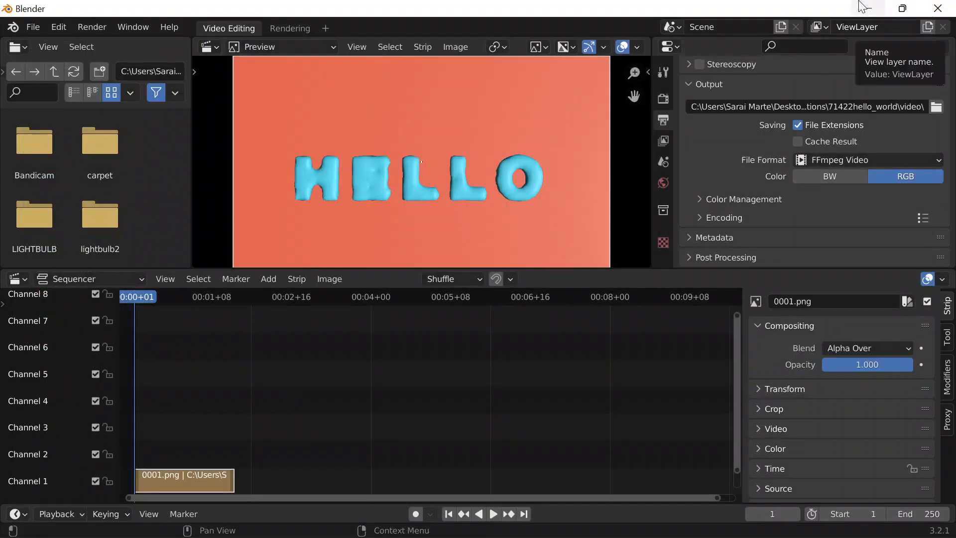
Step: Close the new Video Editing project in Blender and return to the desktop
click(938, 8)
click(512, 301)
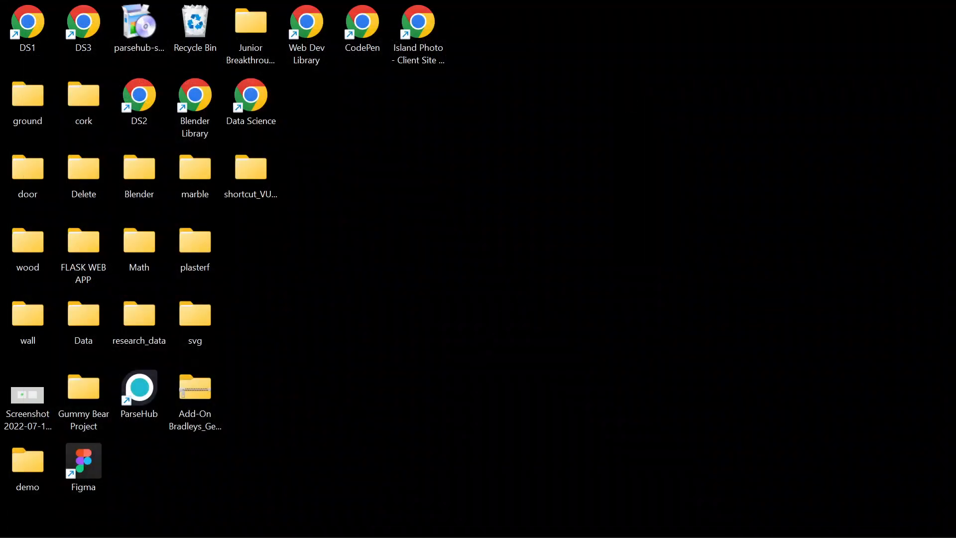
mouse_move(624, 529)
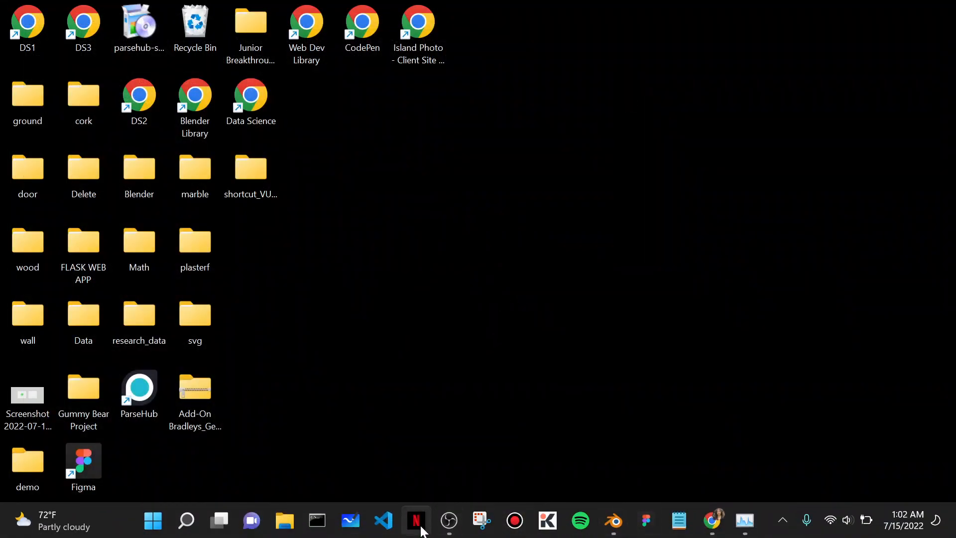